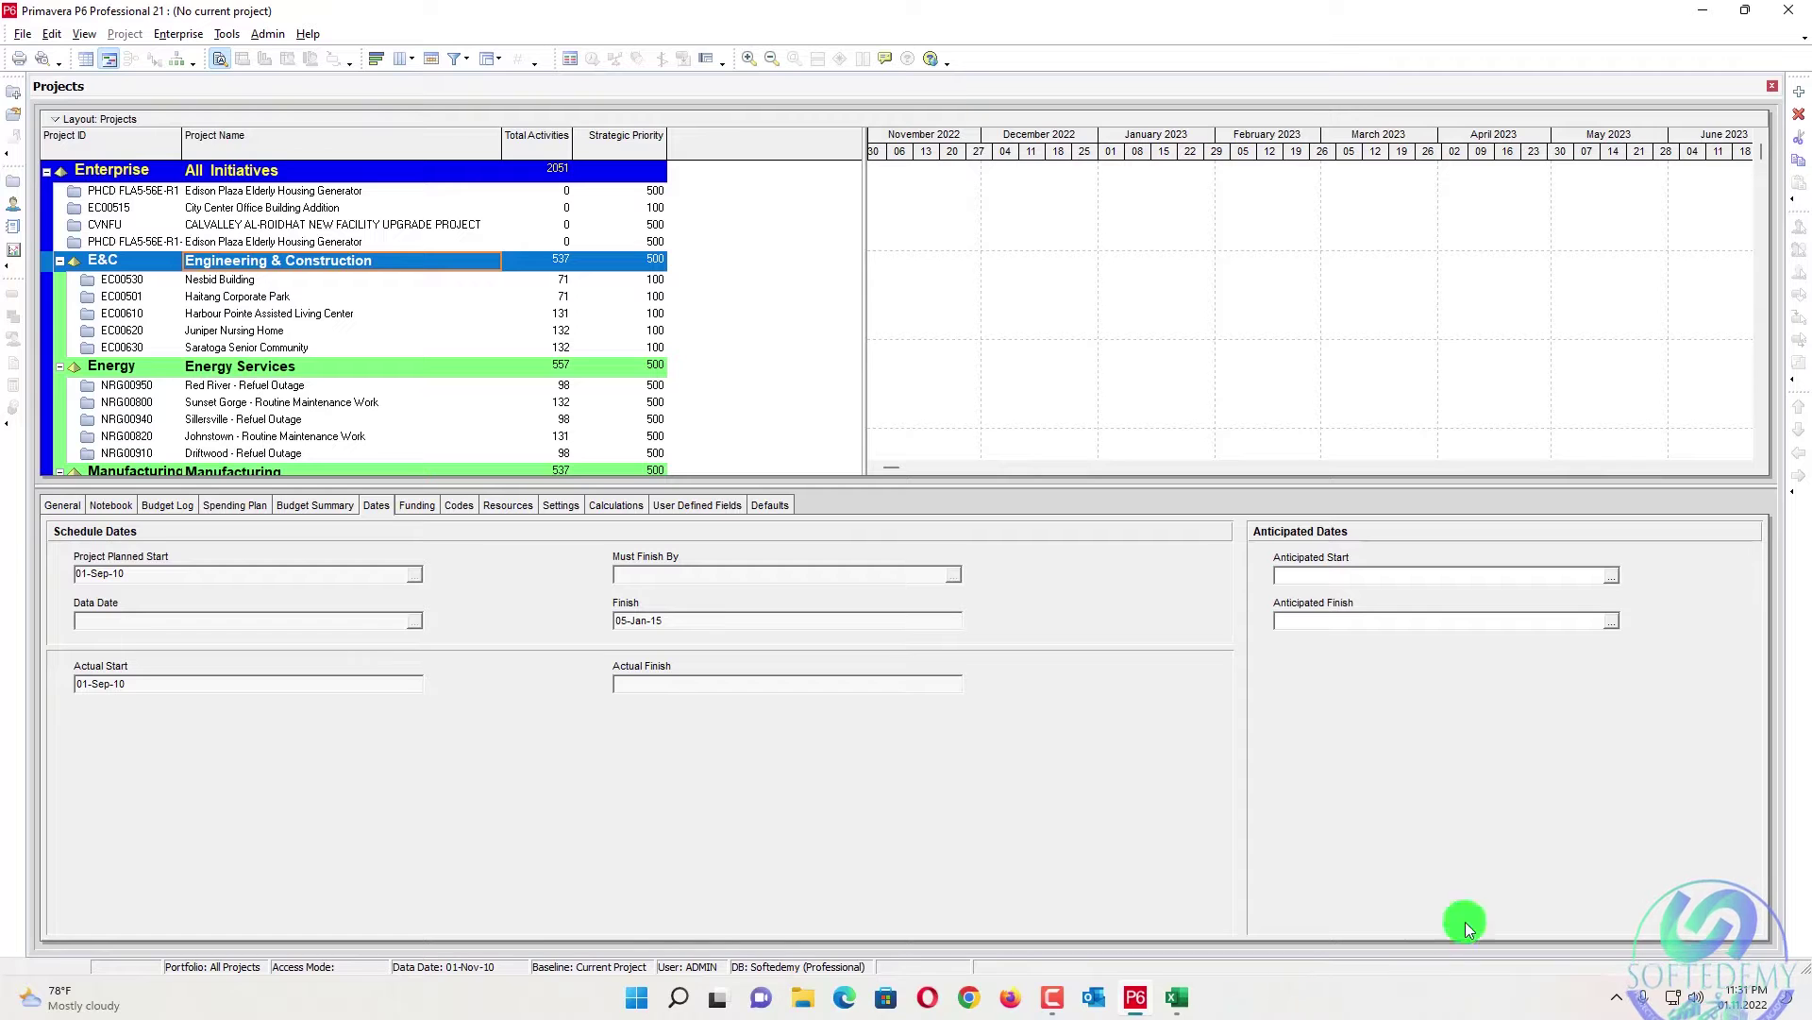
- Create a project under the Engineering & Construction EPS with ID 321 and name "Construction Project at New York", keeping the default dates
{"action": "left_click", "coordinate": [1801, 93]}
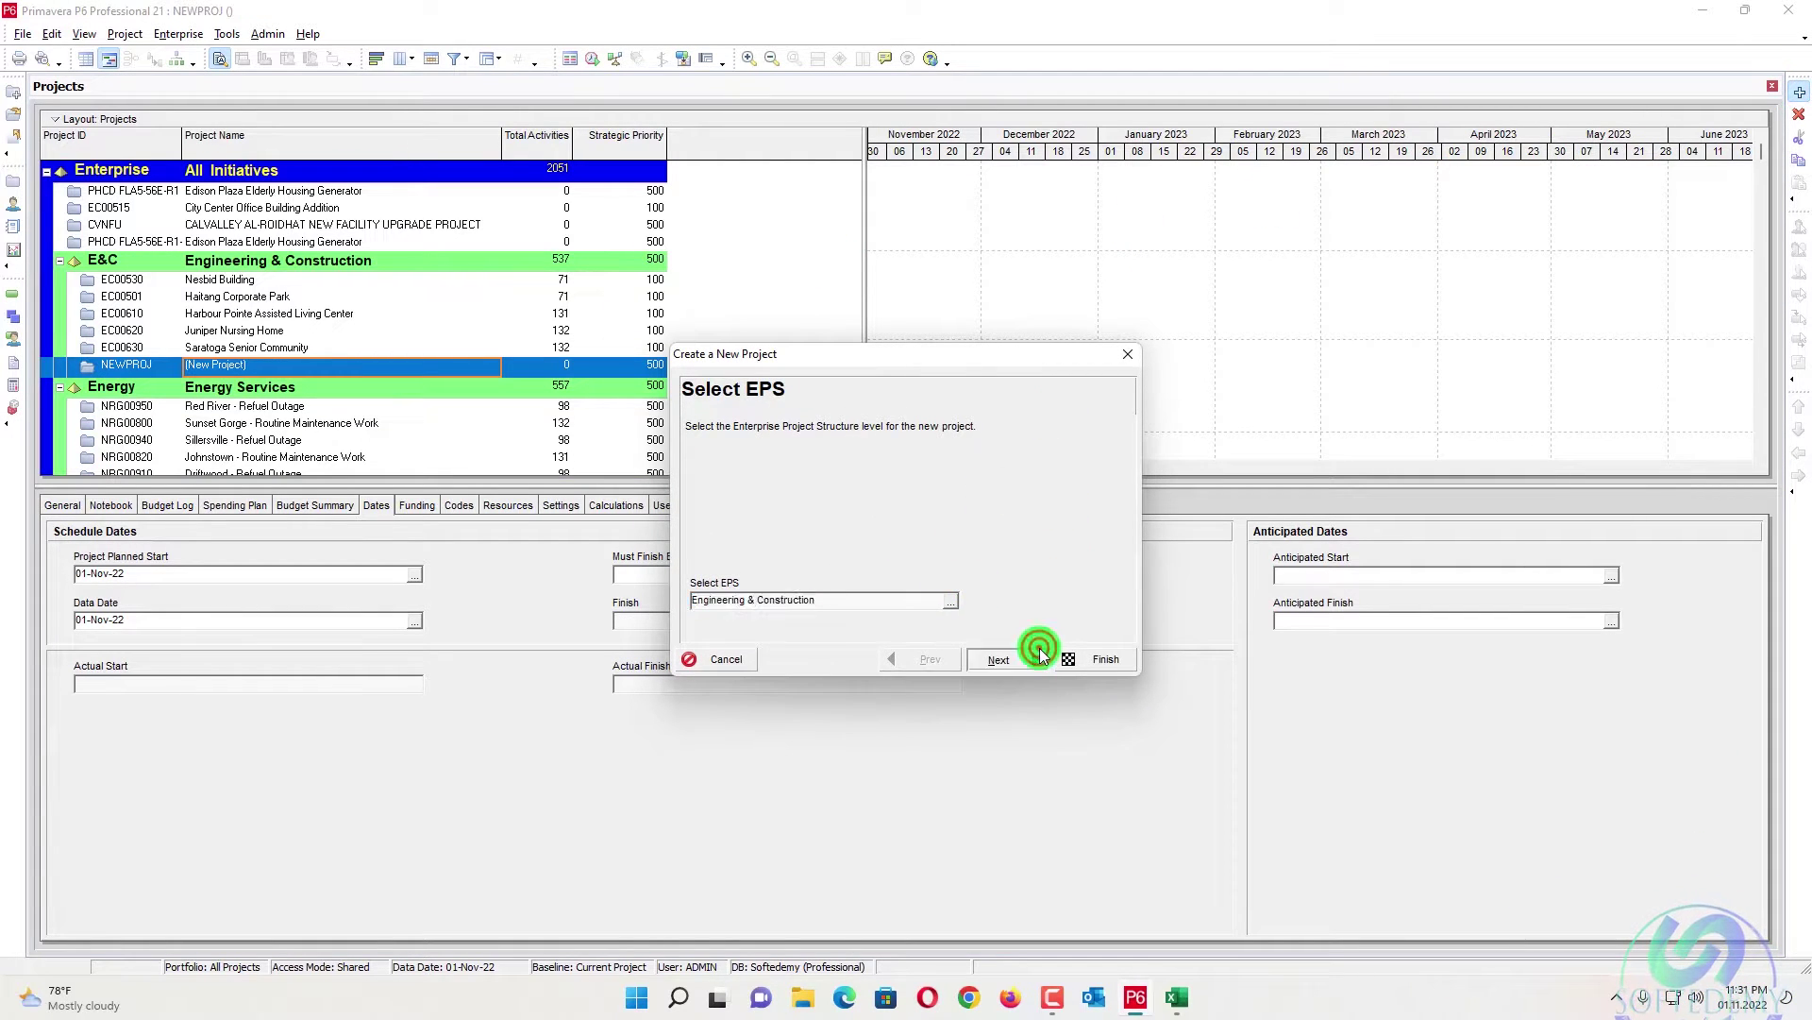
{"action": "left_click", "coordinate": [1039, 651]}
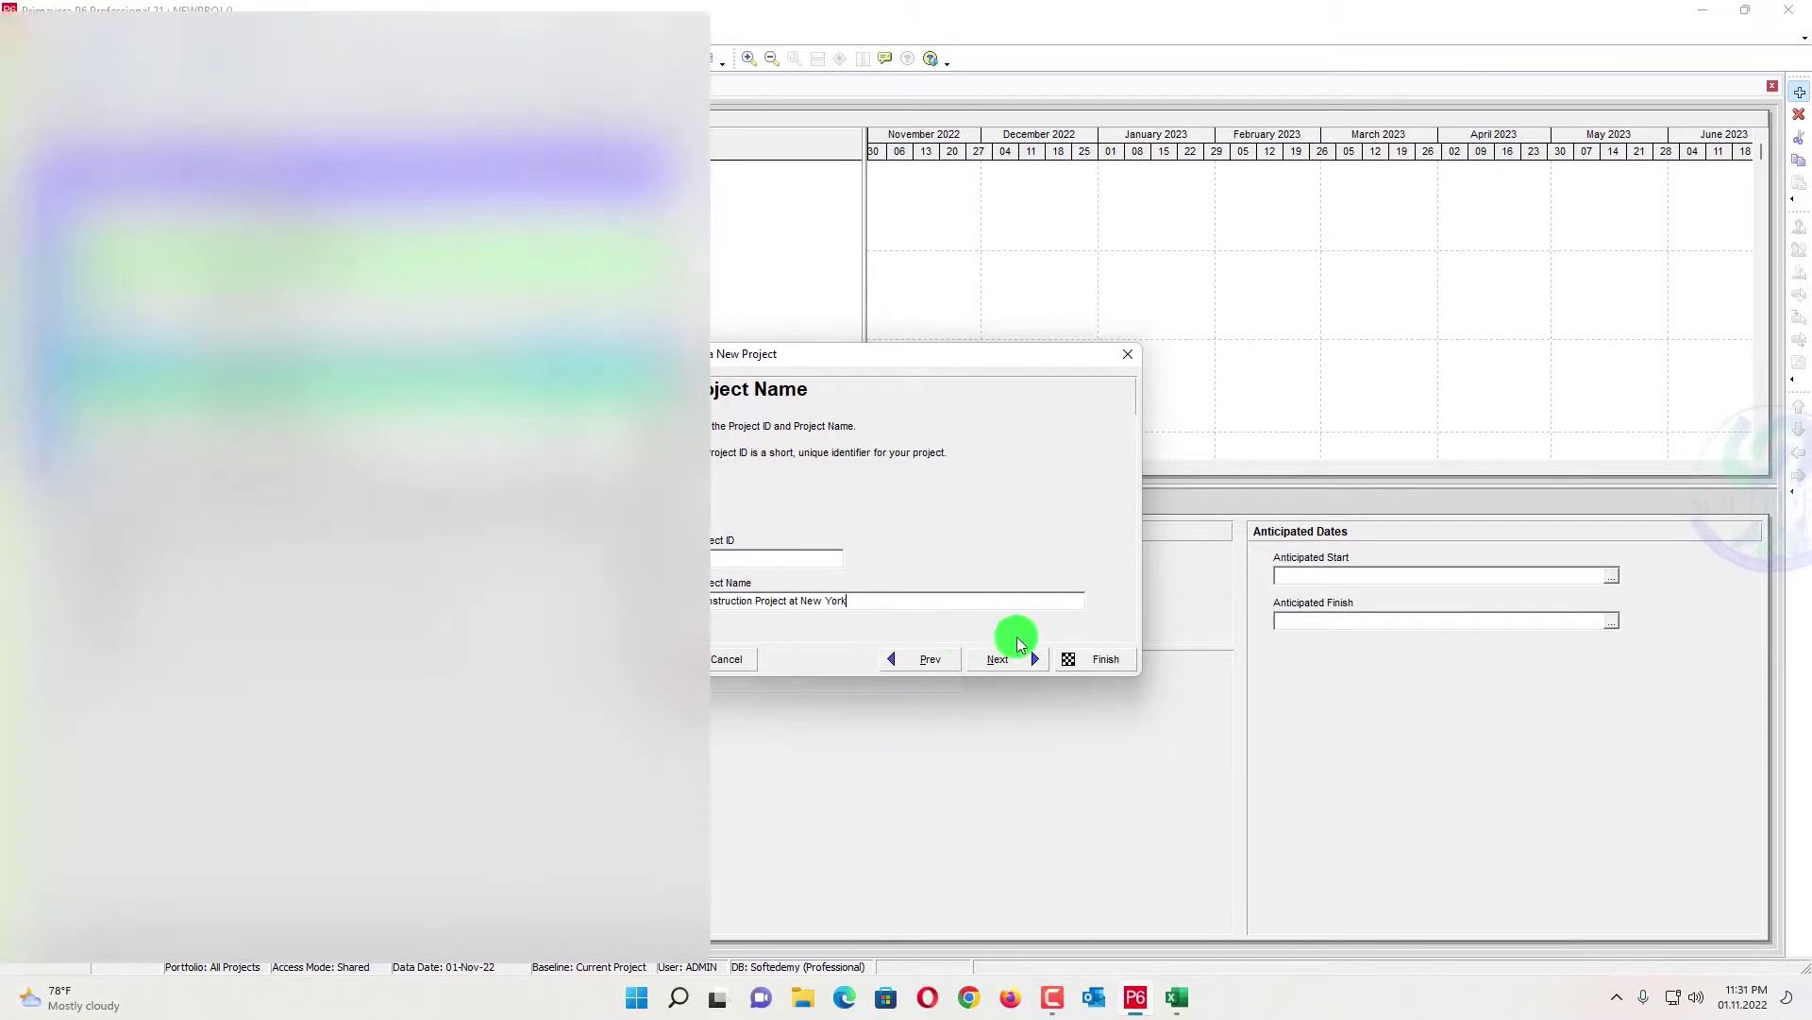
{"action": "left_click", "coordinate": [1029, 661]}
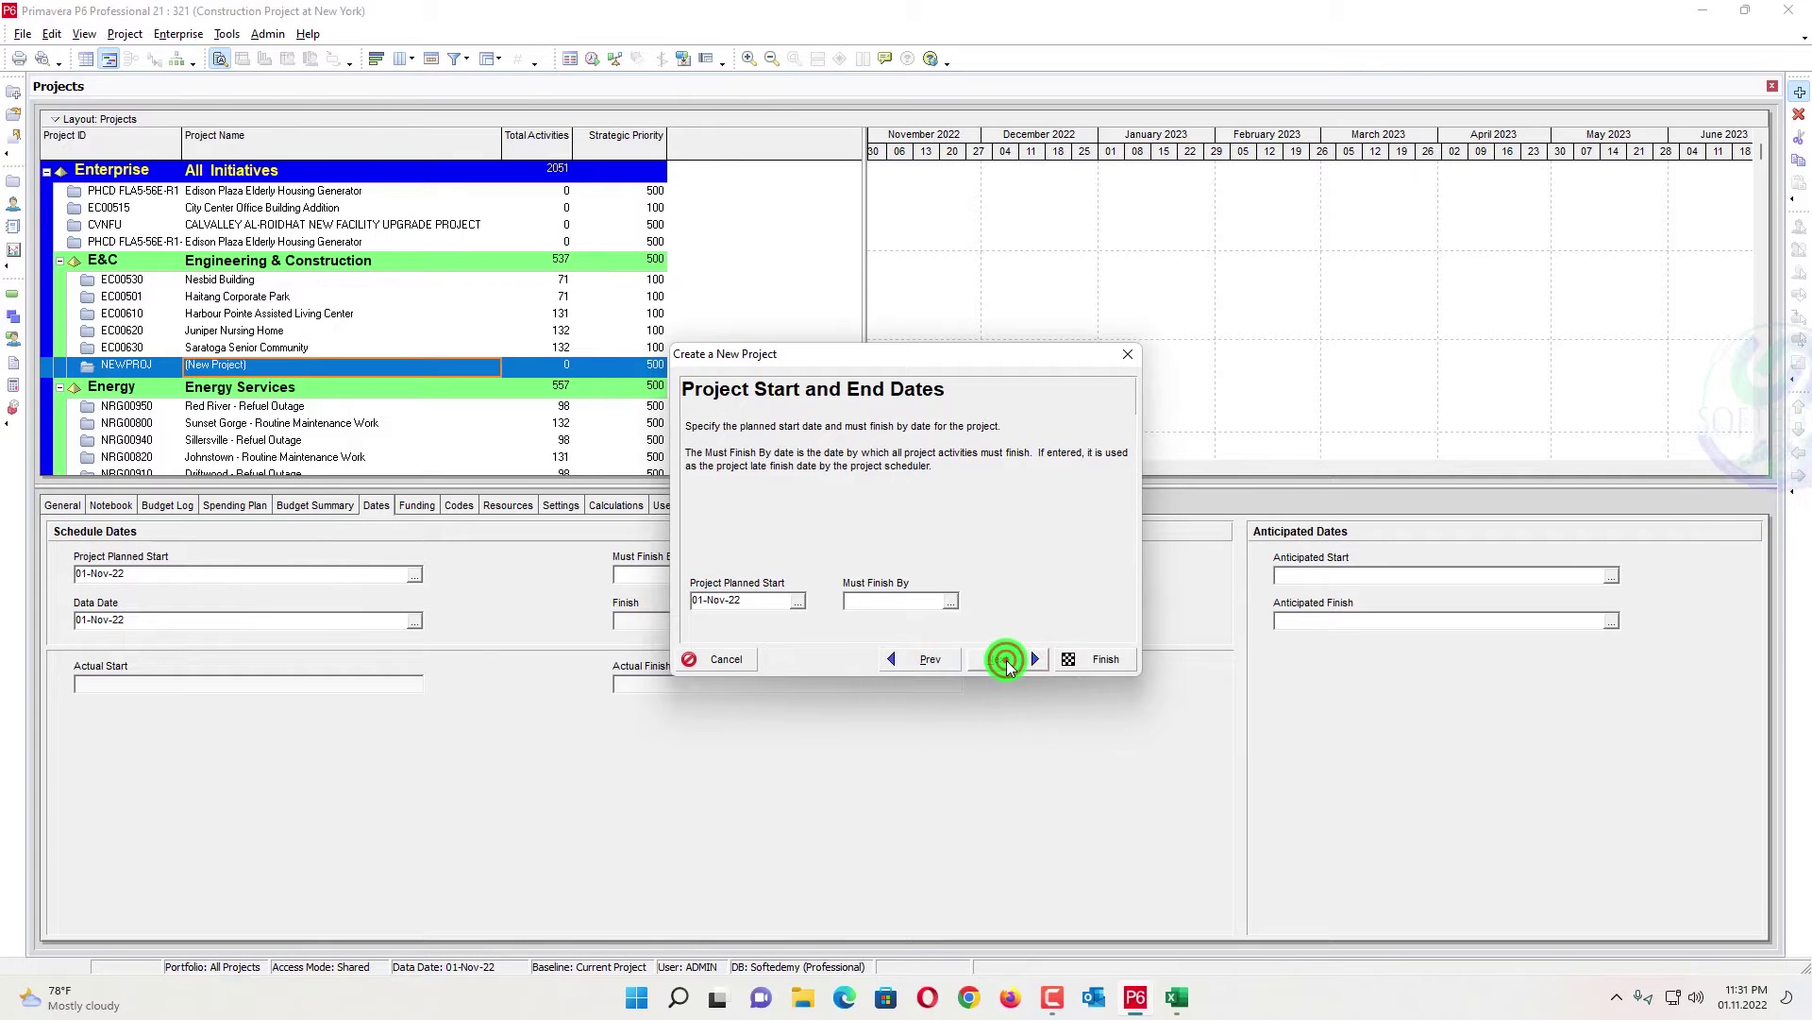
{"action": "left_click", "coordinate": [1008, 661]}
{"action": "left_click", "coordinate": [1021, 663]}
{"action": "left_click", "coordinate": [1024, 663]}
{"action": "left_click", "coordinate": [1100, 660]}
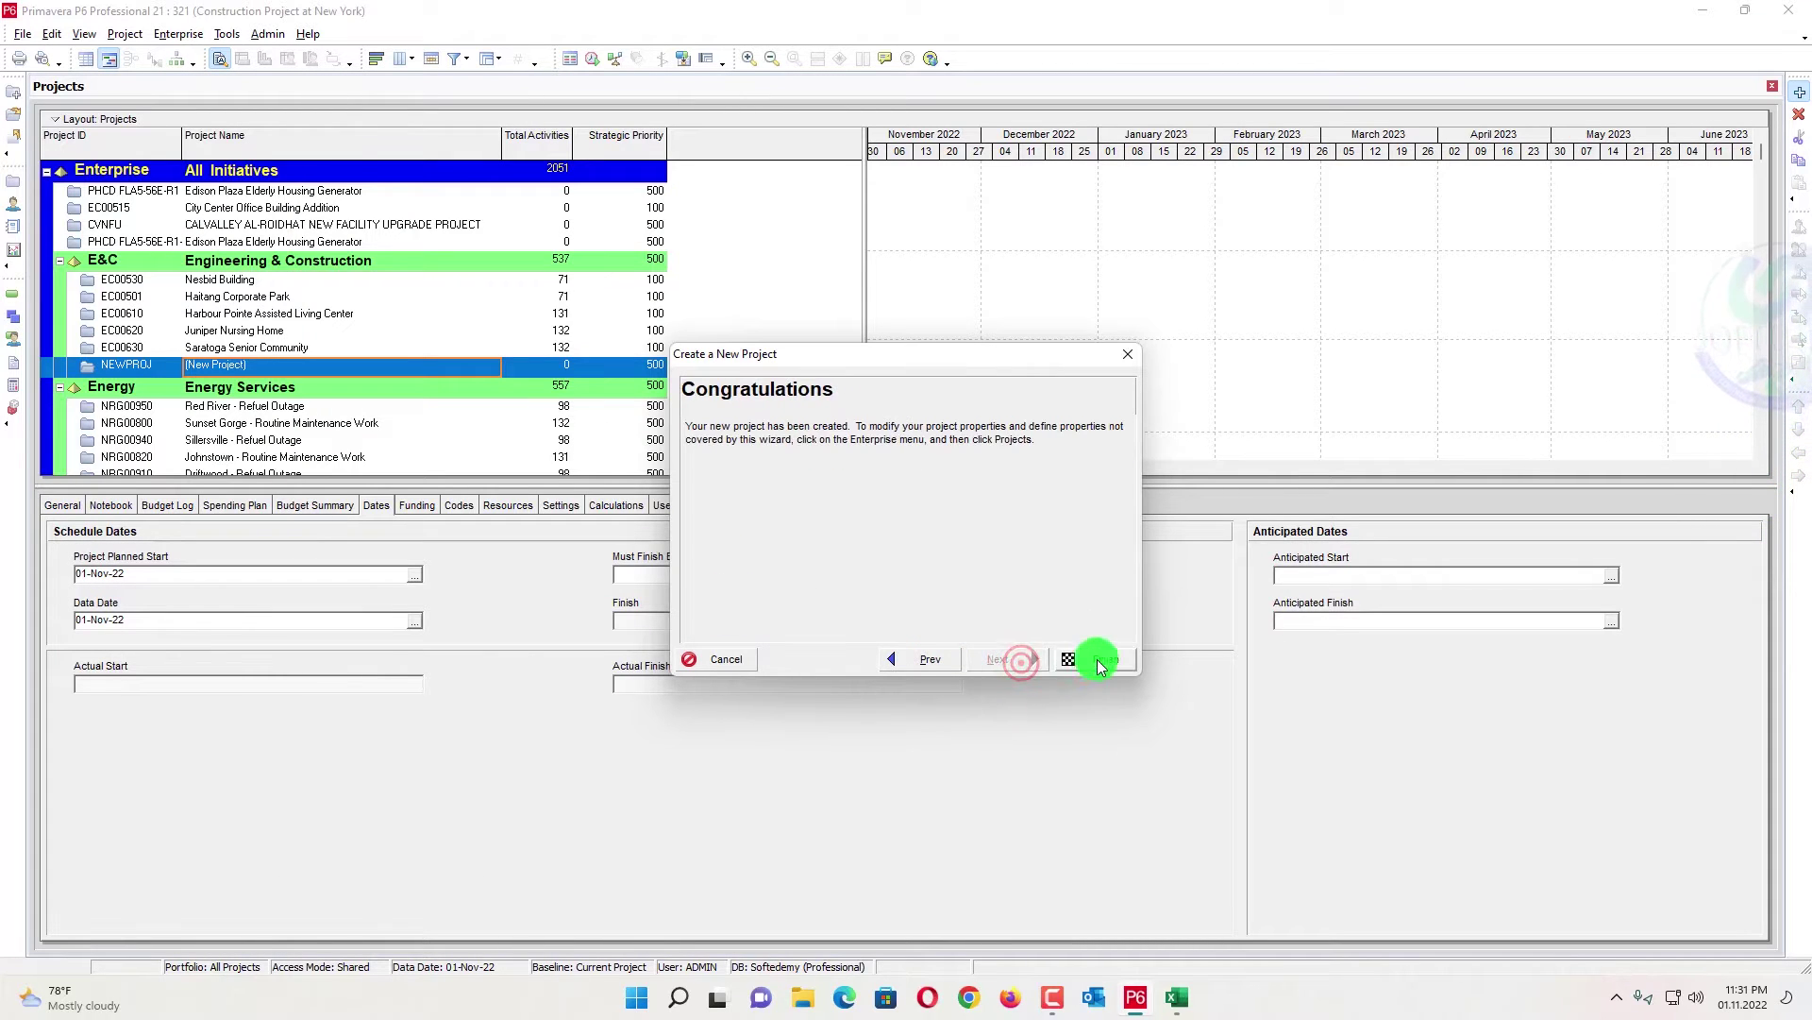
- Open the new project 321 and display its work breakdown structure
{"action": "right_click", "coordinate": [170, 364]}
{"action": "left_click", "coordinate": [258, 378]}
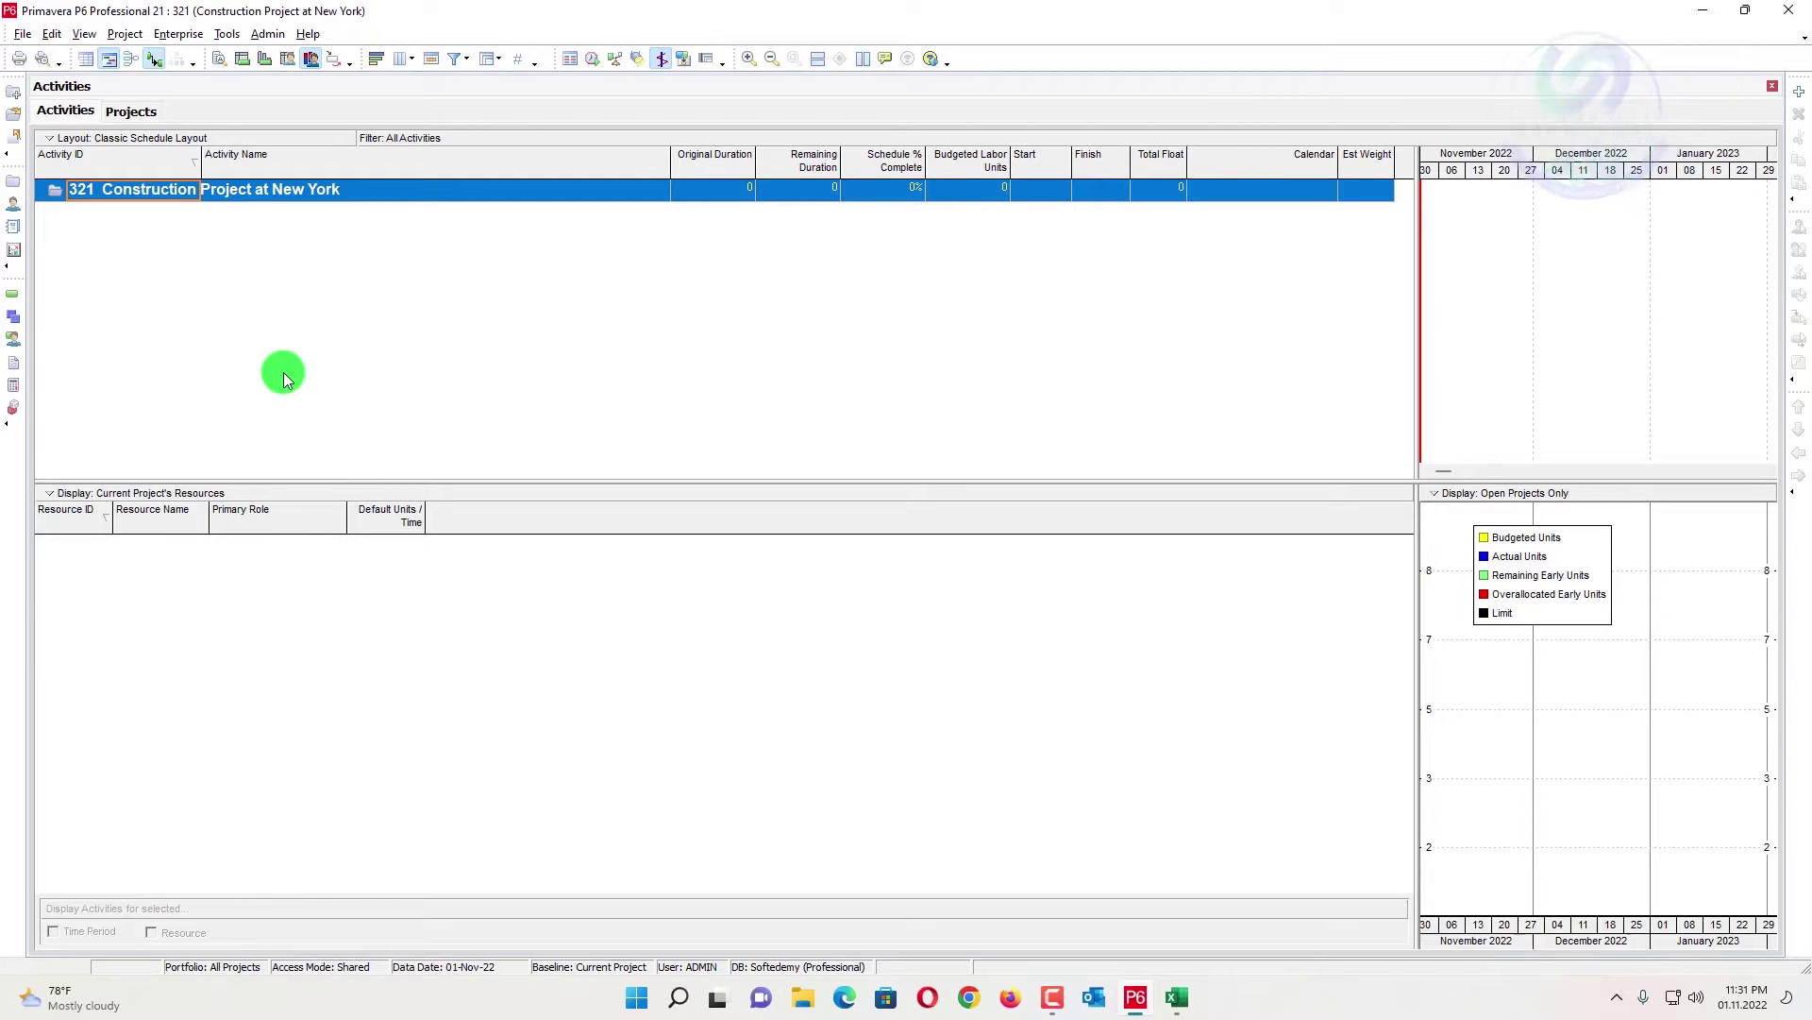
{"action": "left_click", "coordinate": [14, 319]}
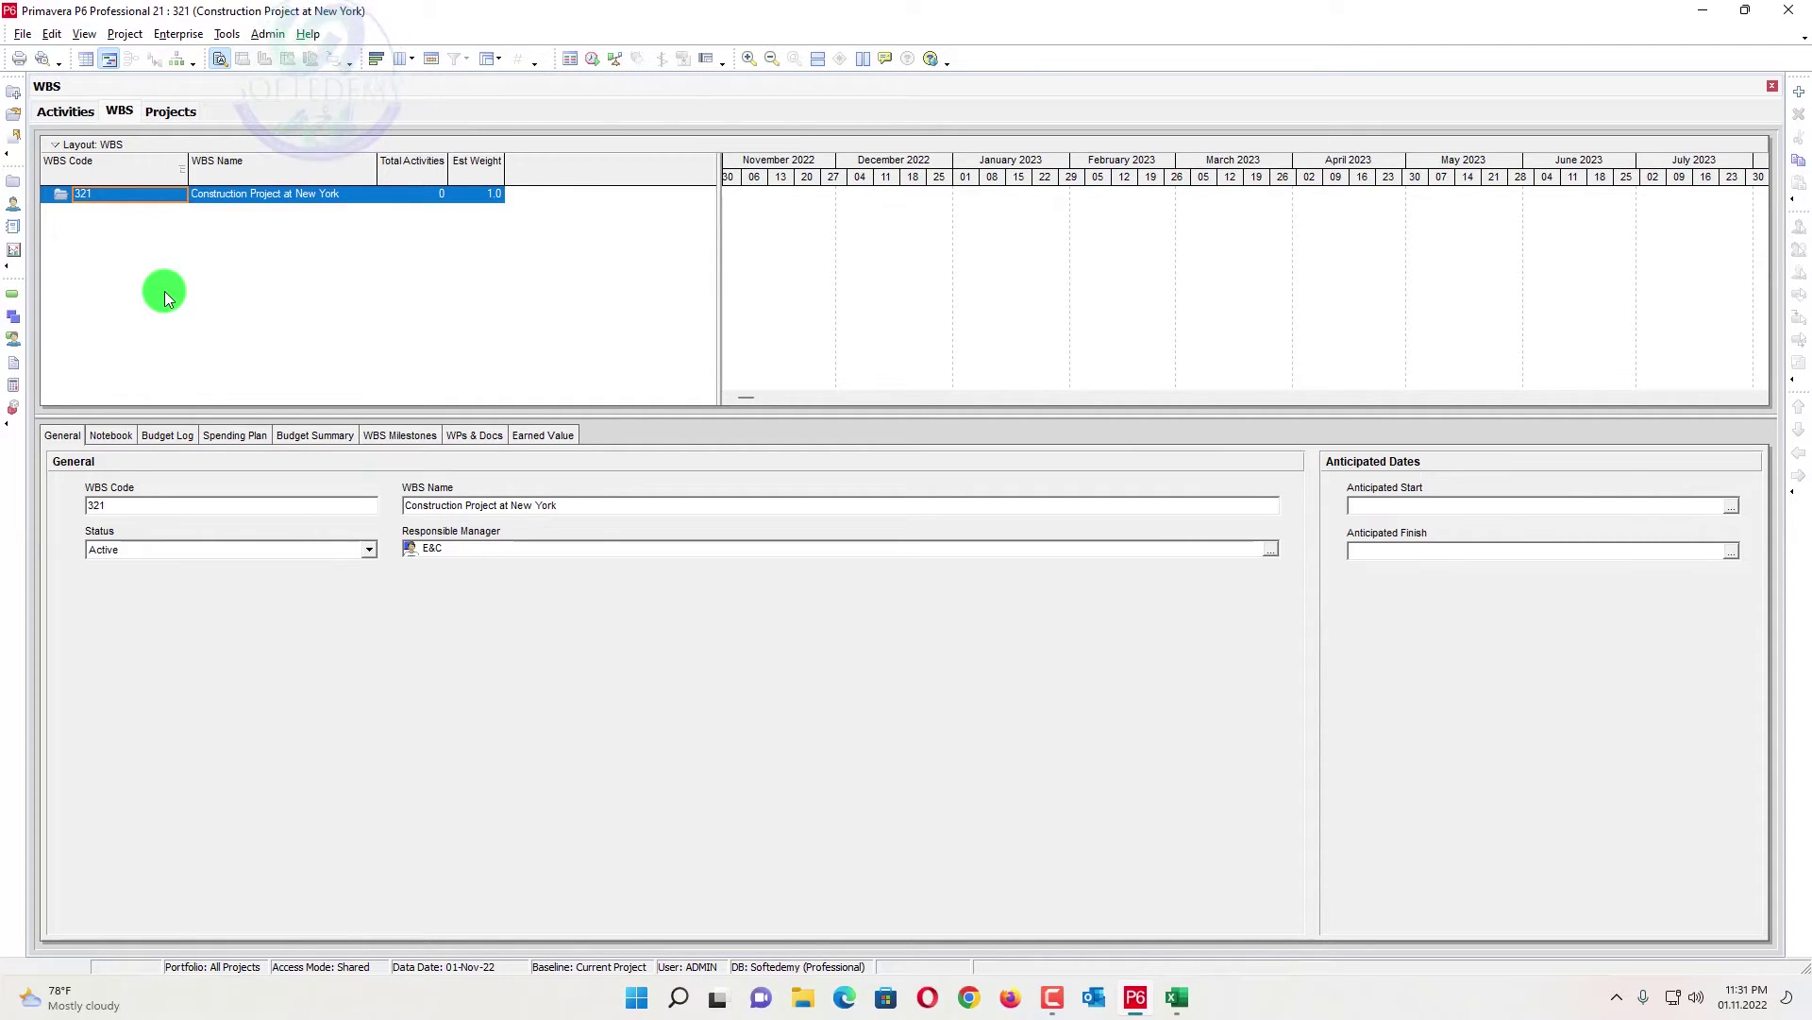
- Set up an export of project 321 as project data in Primavera PM (XER) format, version 21.12 or later
{"action": "left_click", "coordinate": [22, 34]}
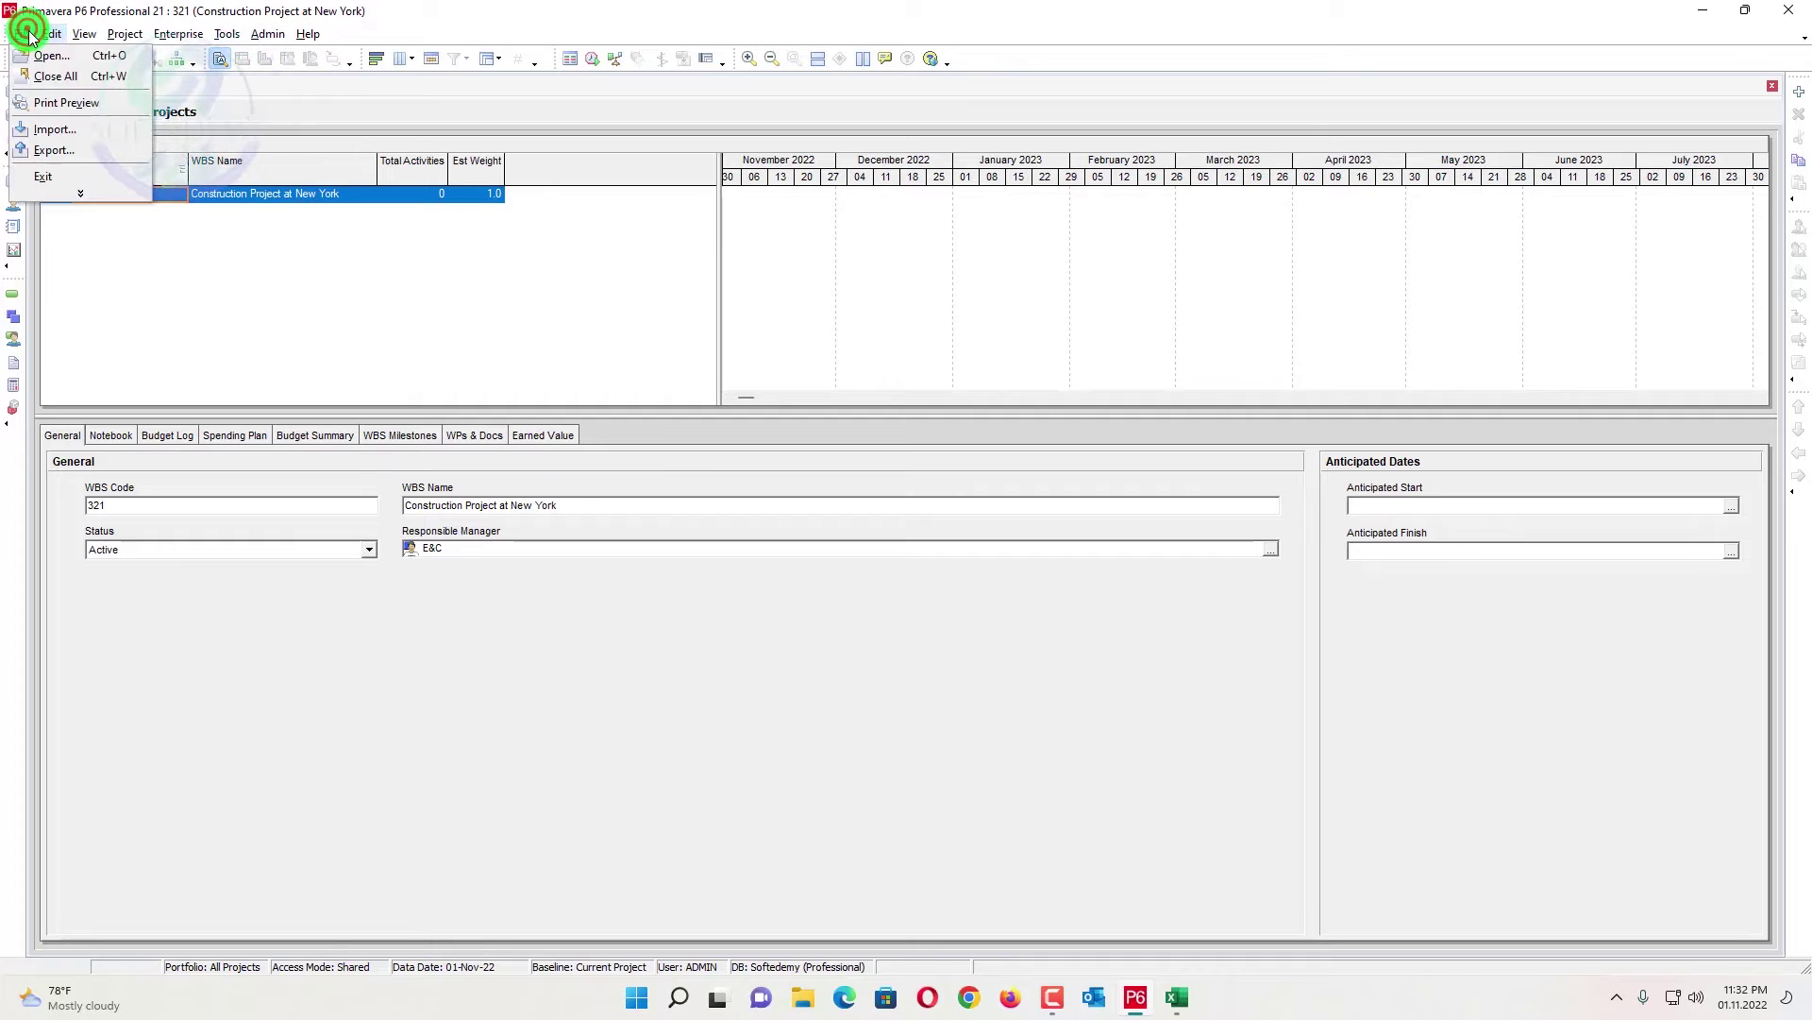
{"action": "left_click", "coordinate": [60, 150]}
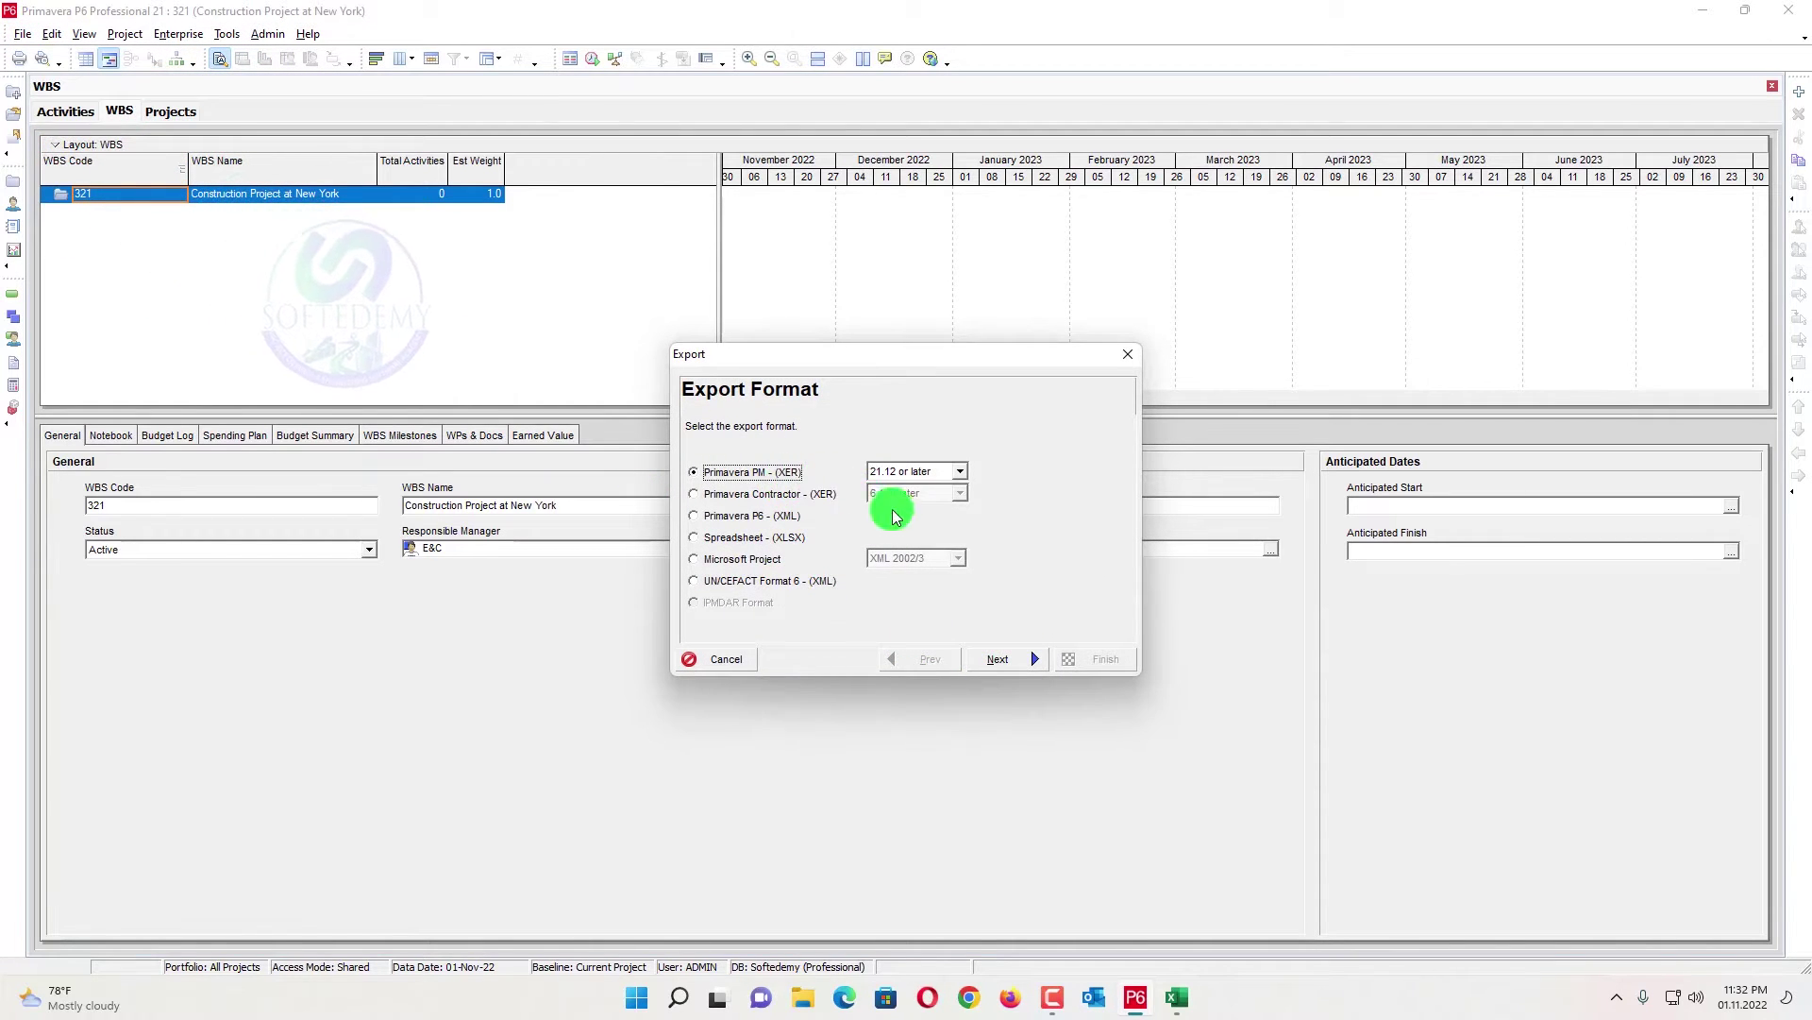
{"action": "left_click", "coordinate": [996, 668]}
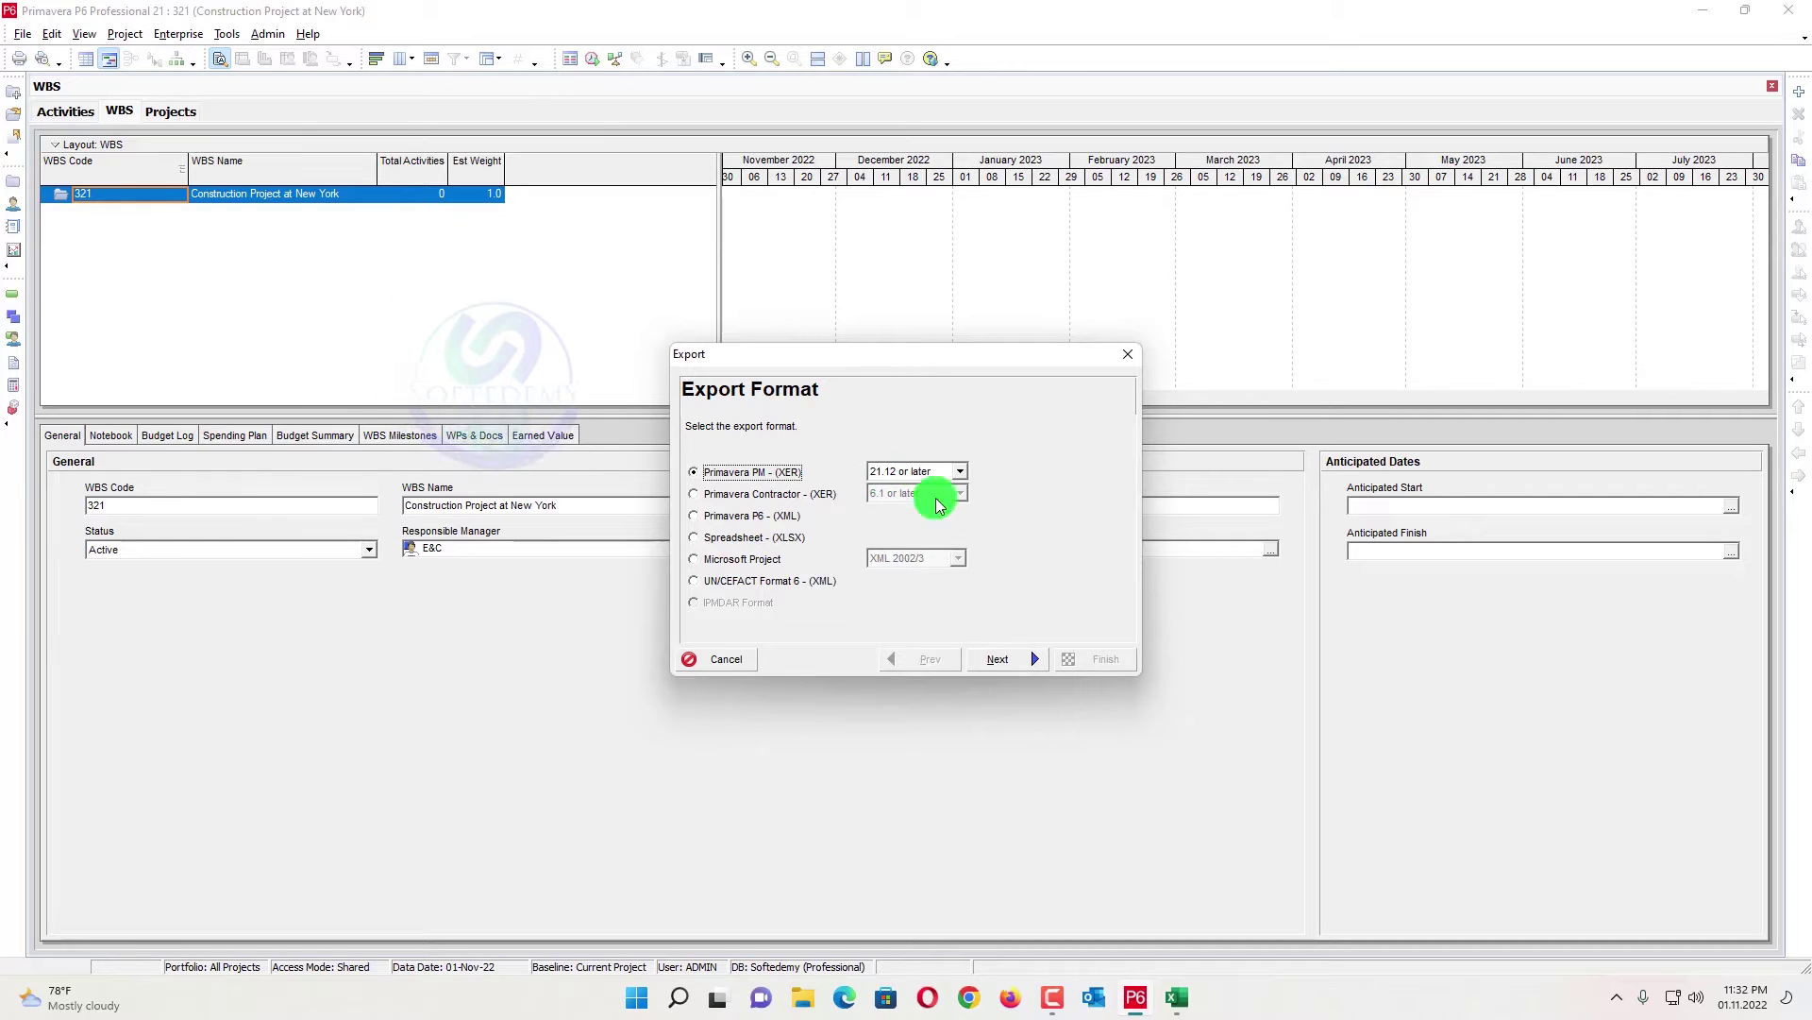
{"action": "left_click", "coordinate": [1006, 656]}
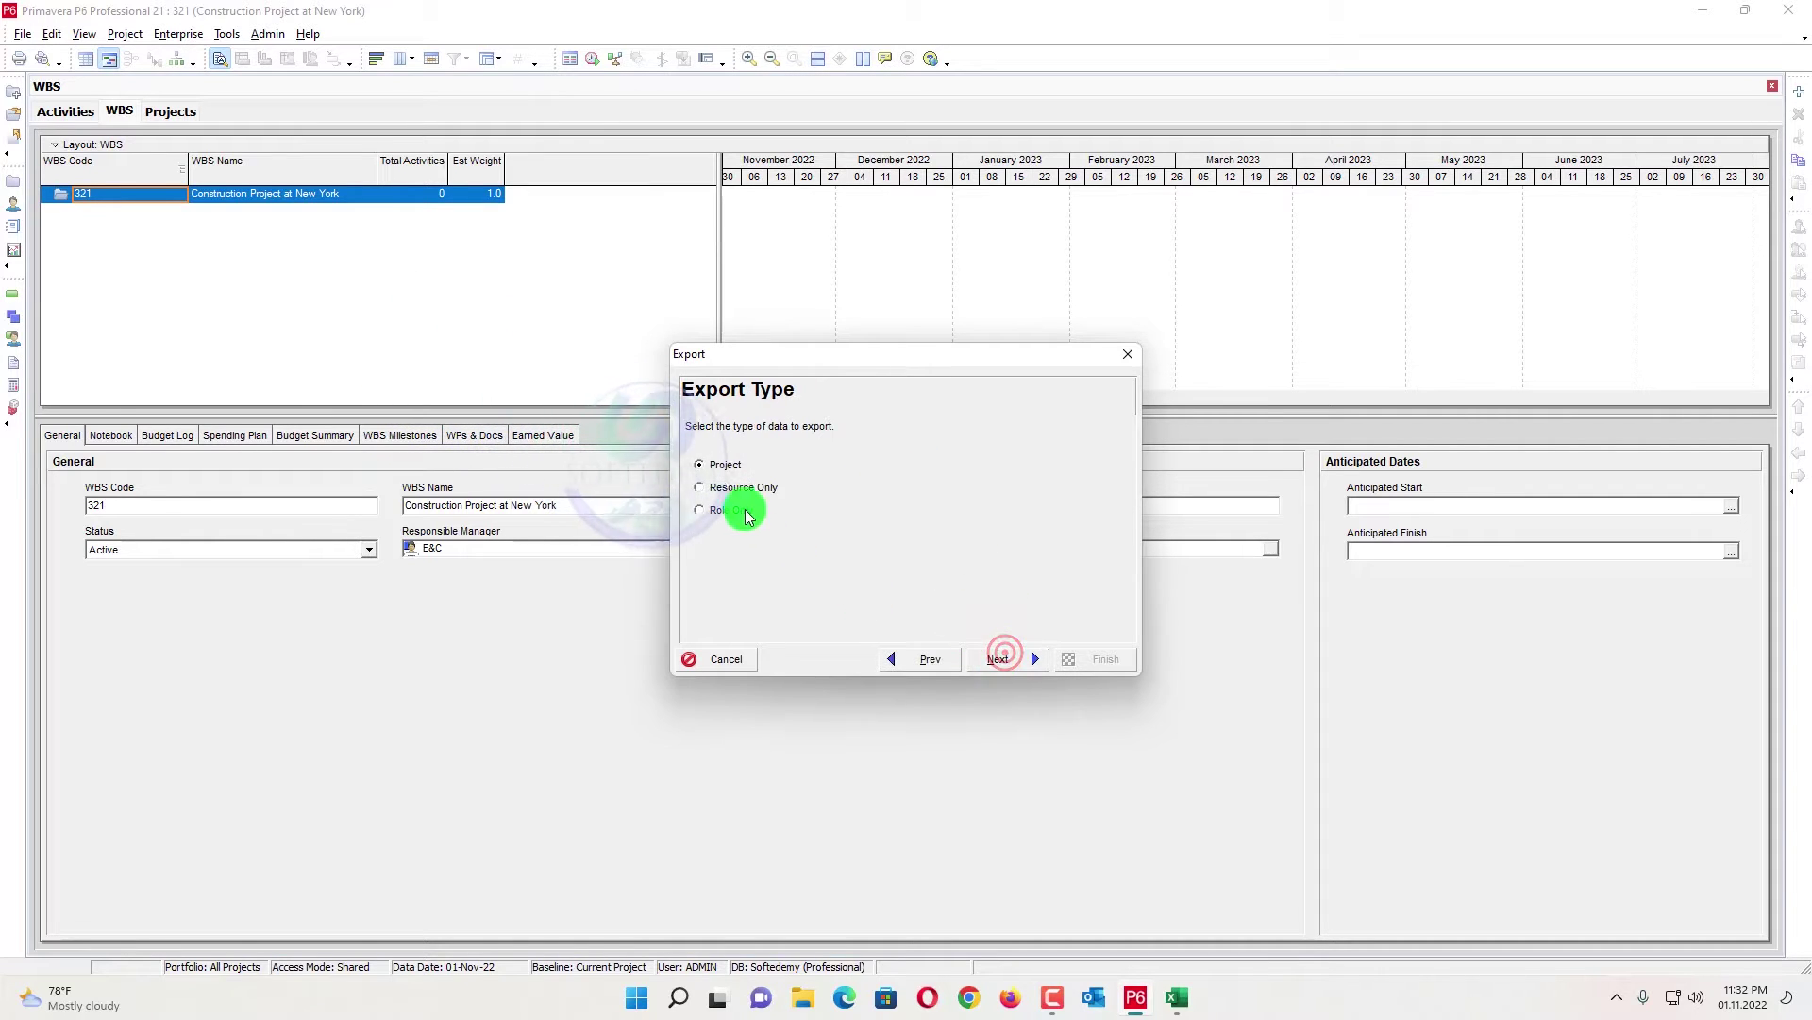
{"action": "left_click", "coordinate": [973, 662]}
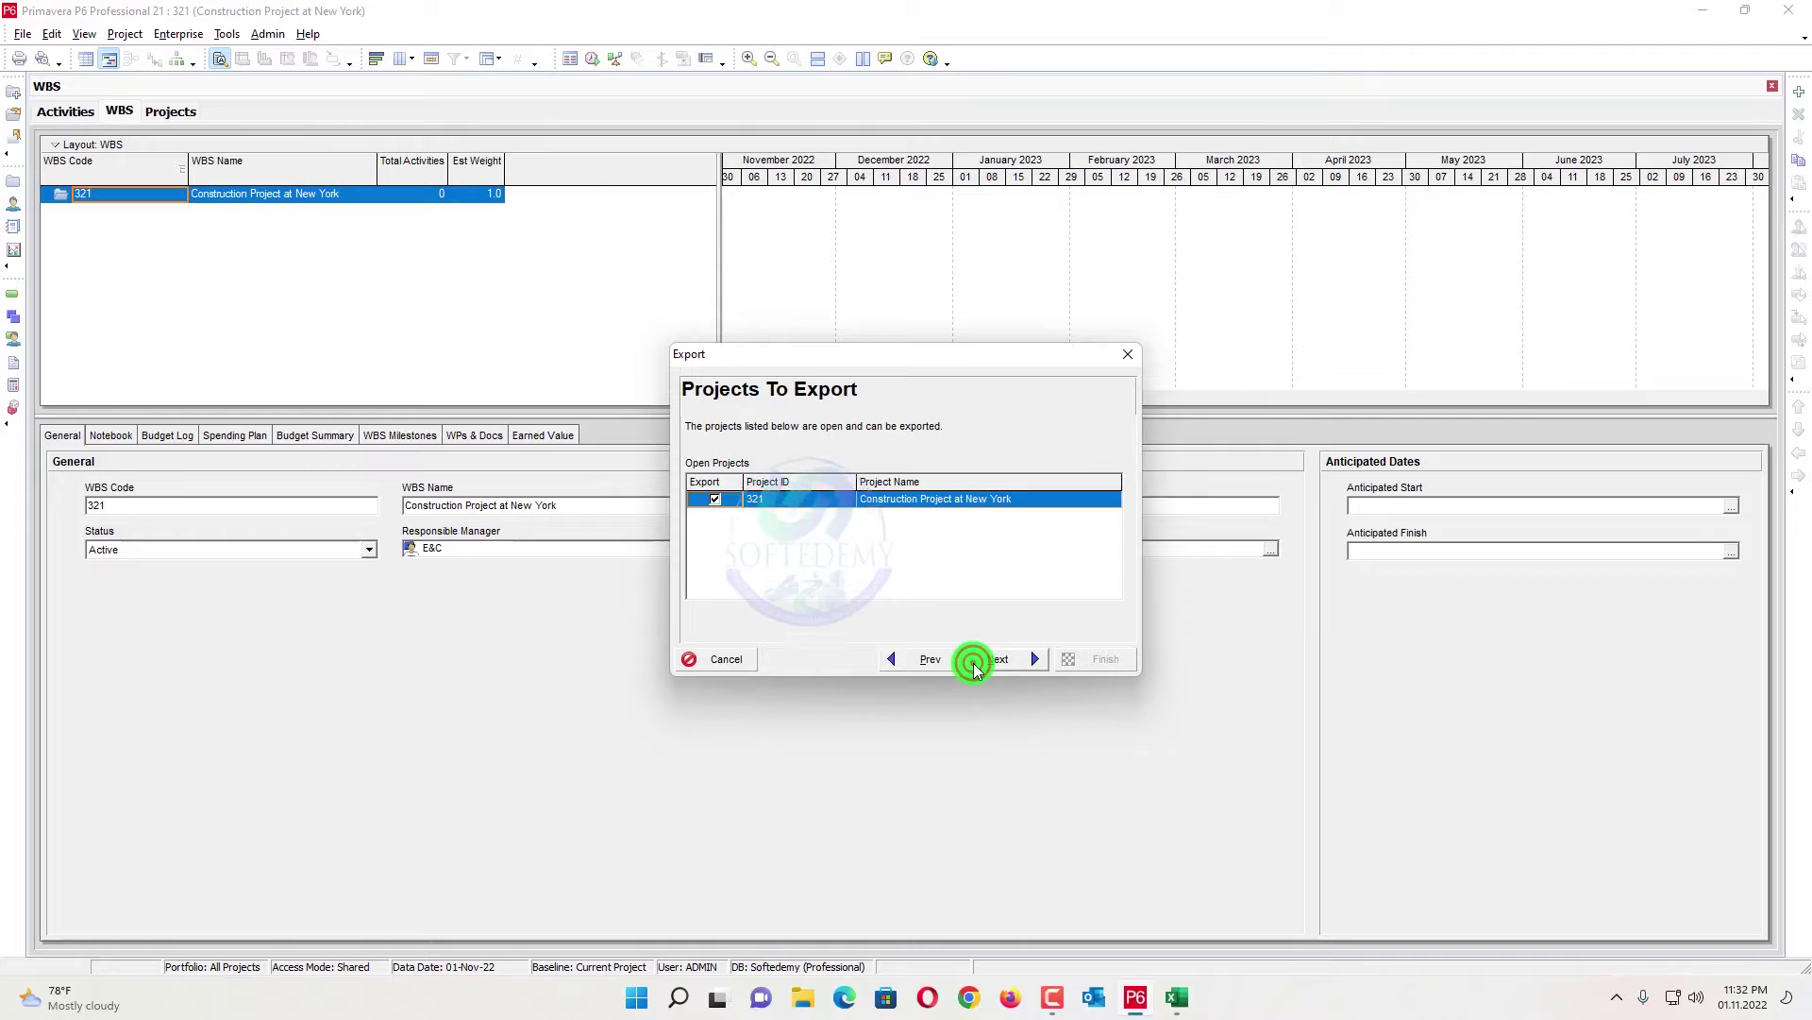
{"action": "left_click", "coordinate": [1008, 659]}
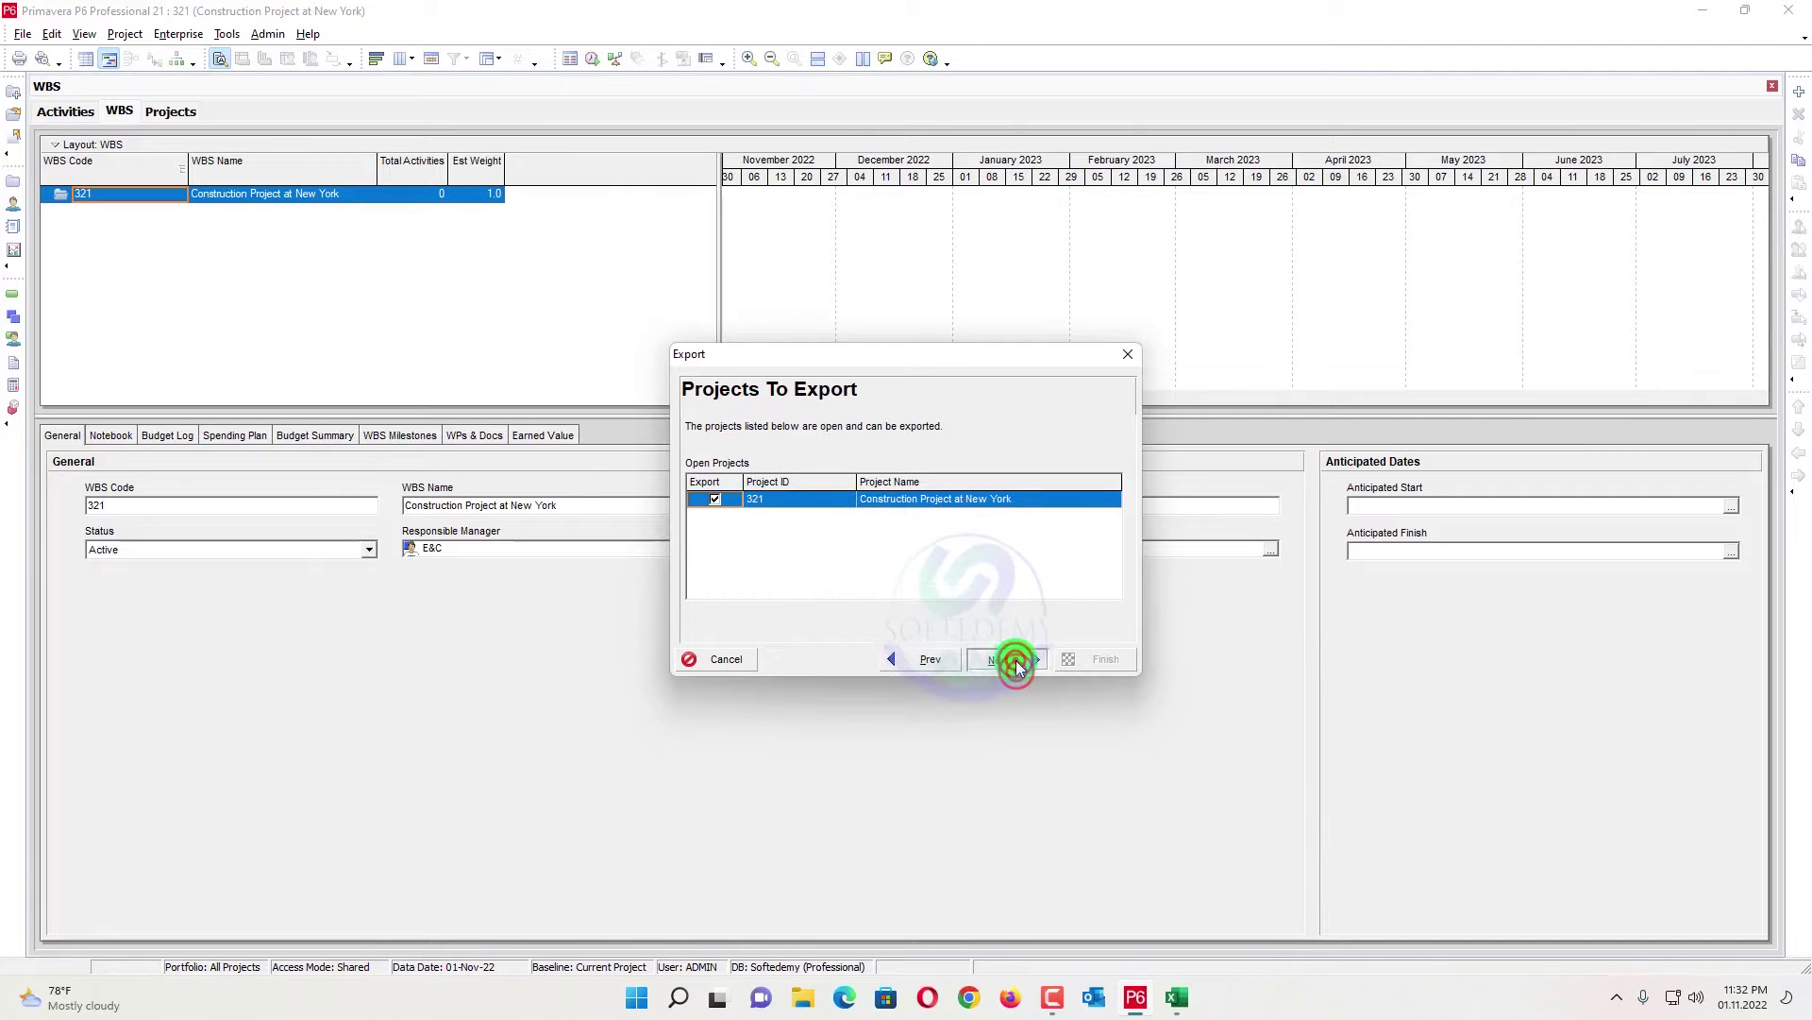
- Set the export file to 321.xer on the Desktop and complete the export
{"action": "left_click", "coordinate": [972, 481]}
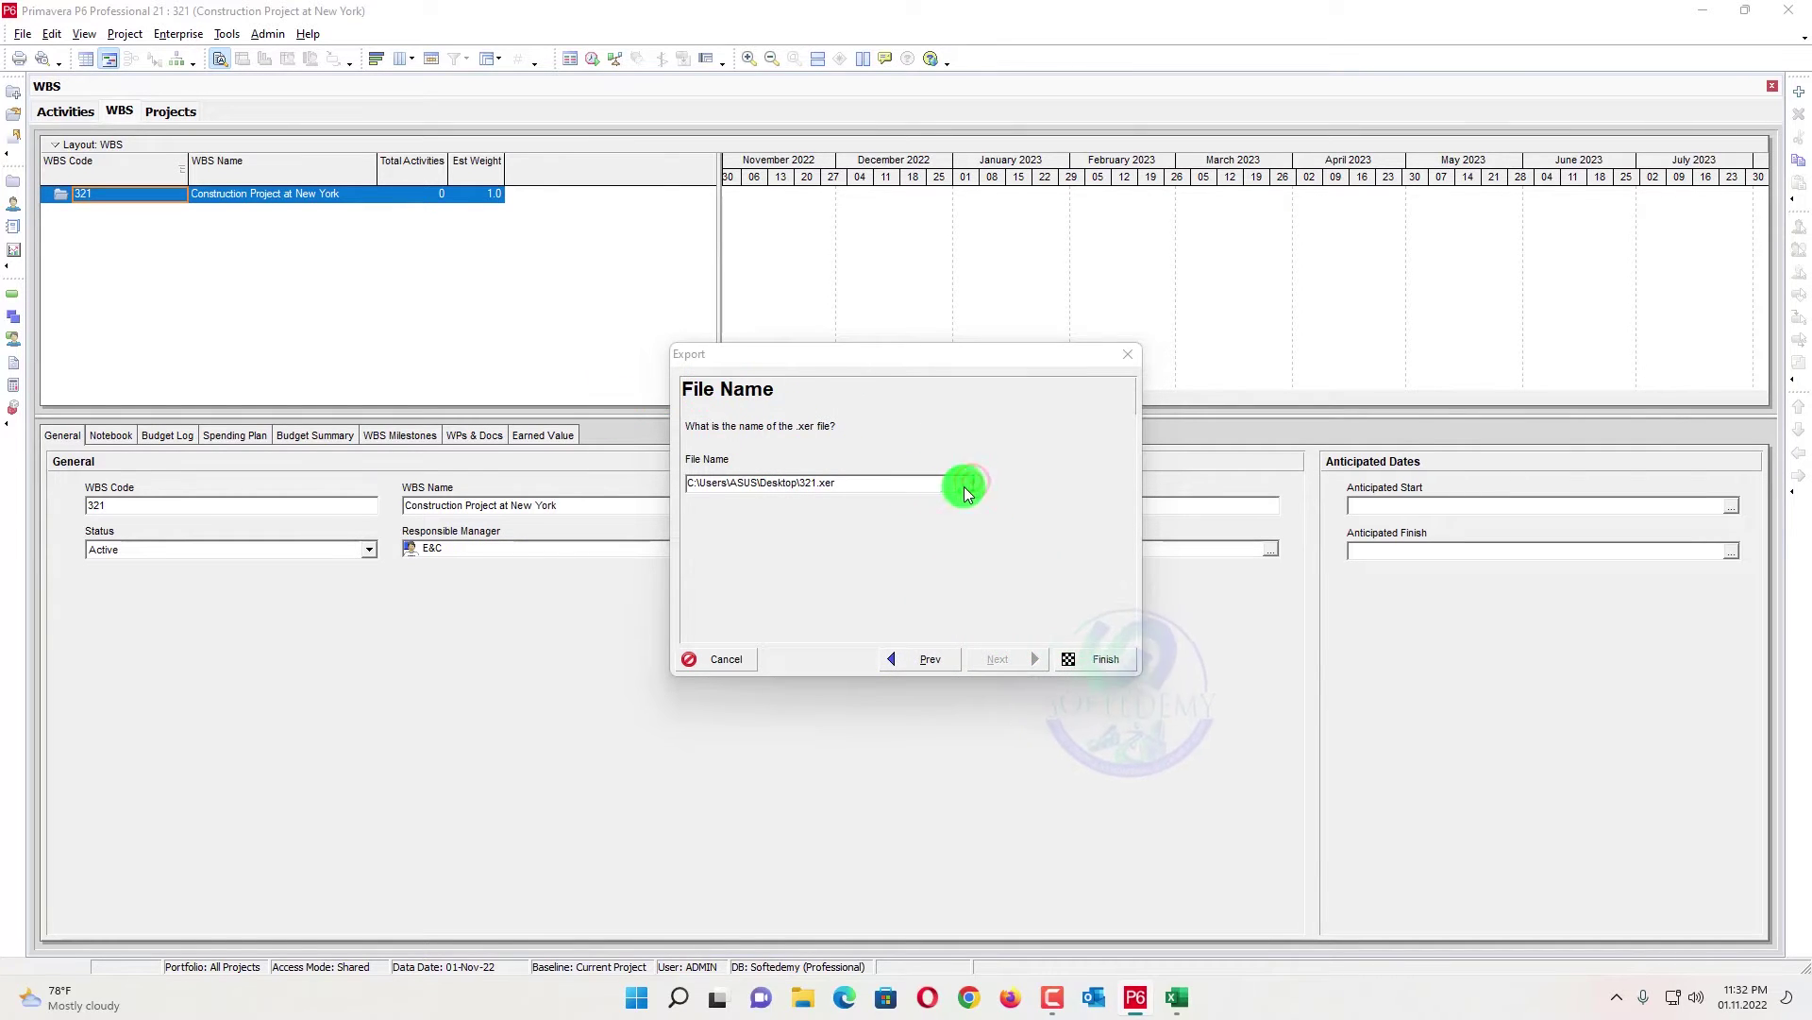
{"action": "left_click", "coordinate": [703, 354]}
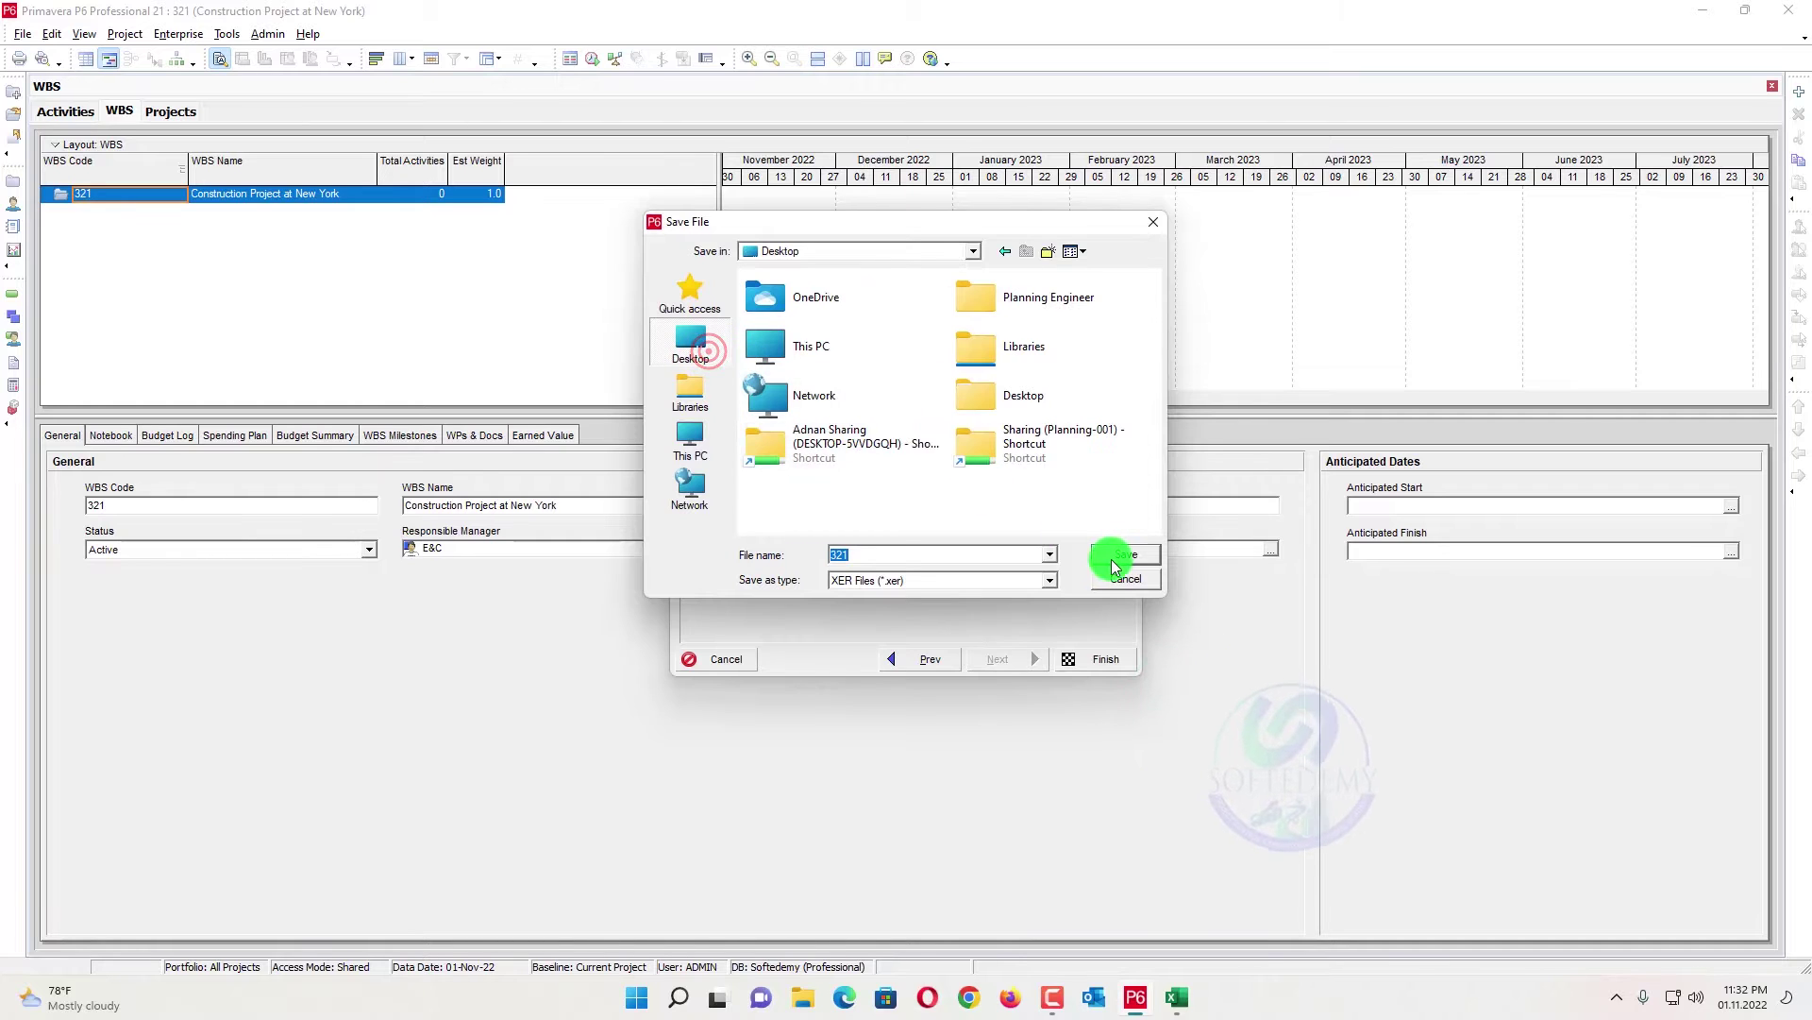
{"action": "left_click", "coordinate": [1114, 559]}
{"action": "left_click", "coordinate": [1073, 659]}
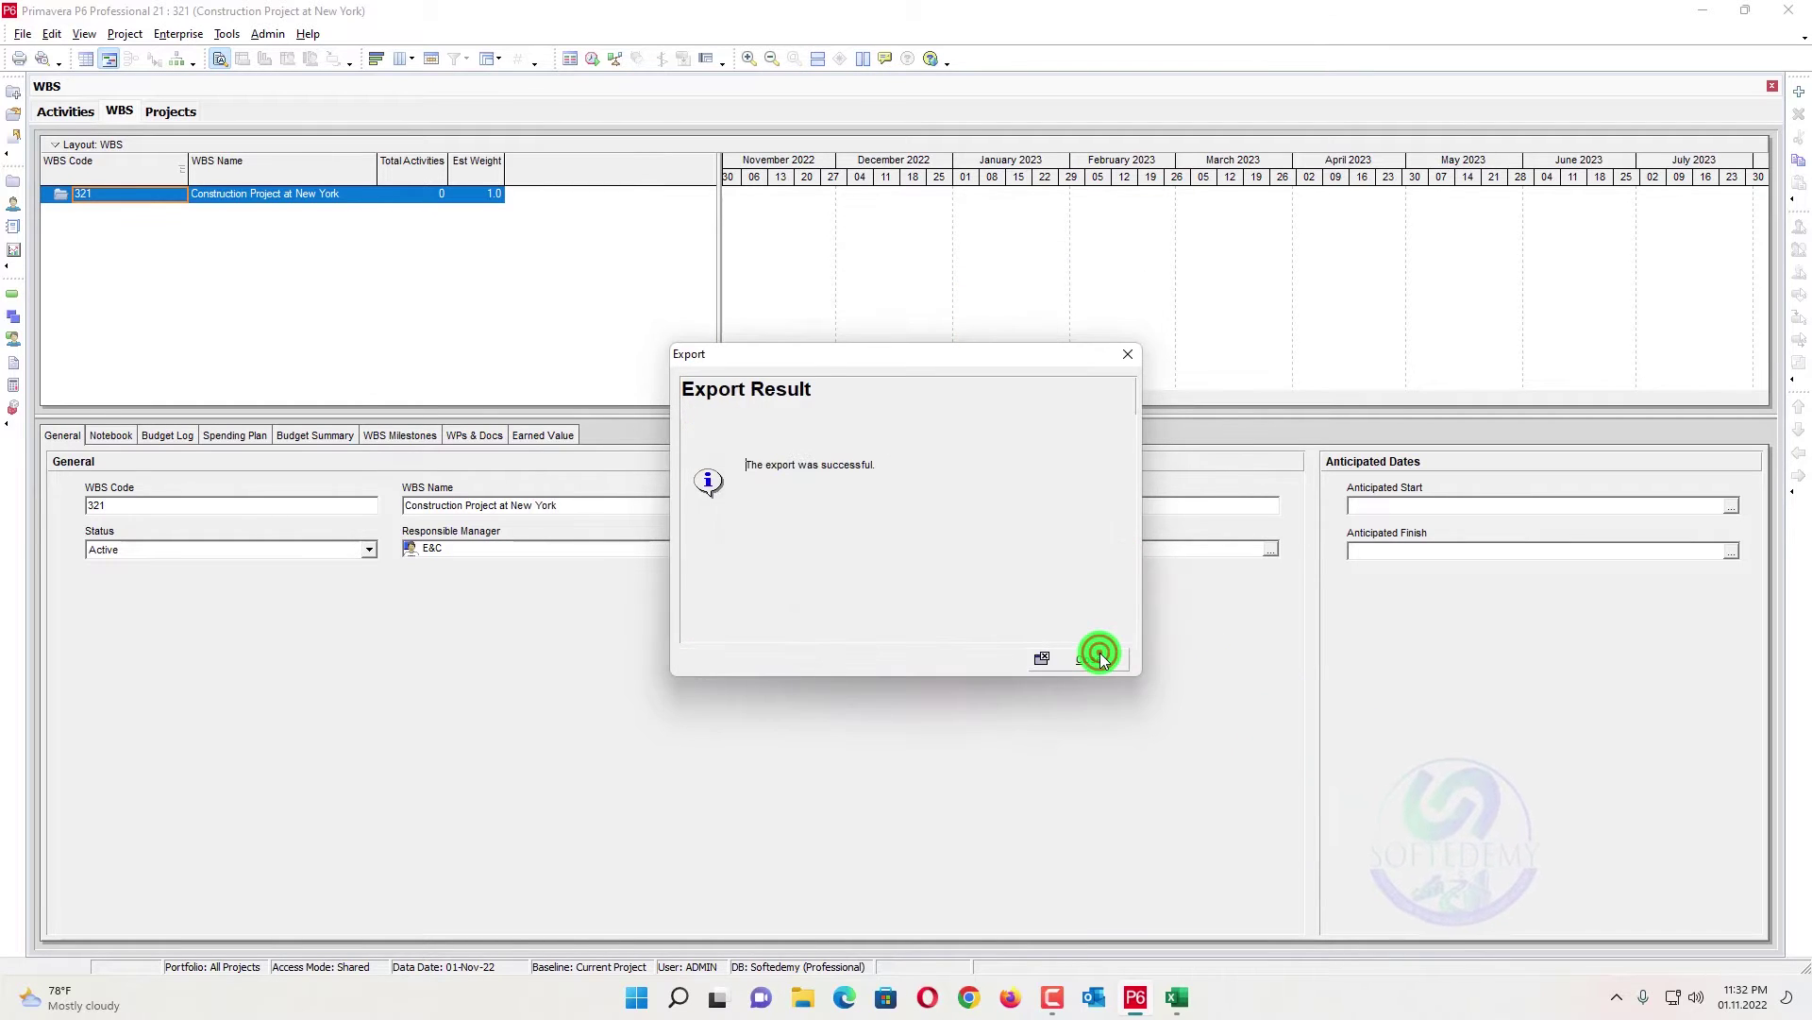
{"action": "left_click", "coordinate": [1101, 653]}
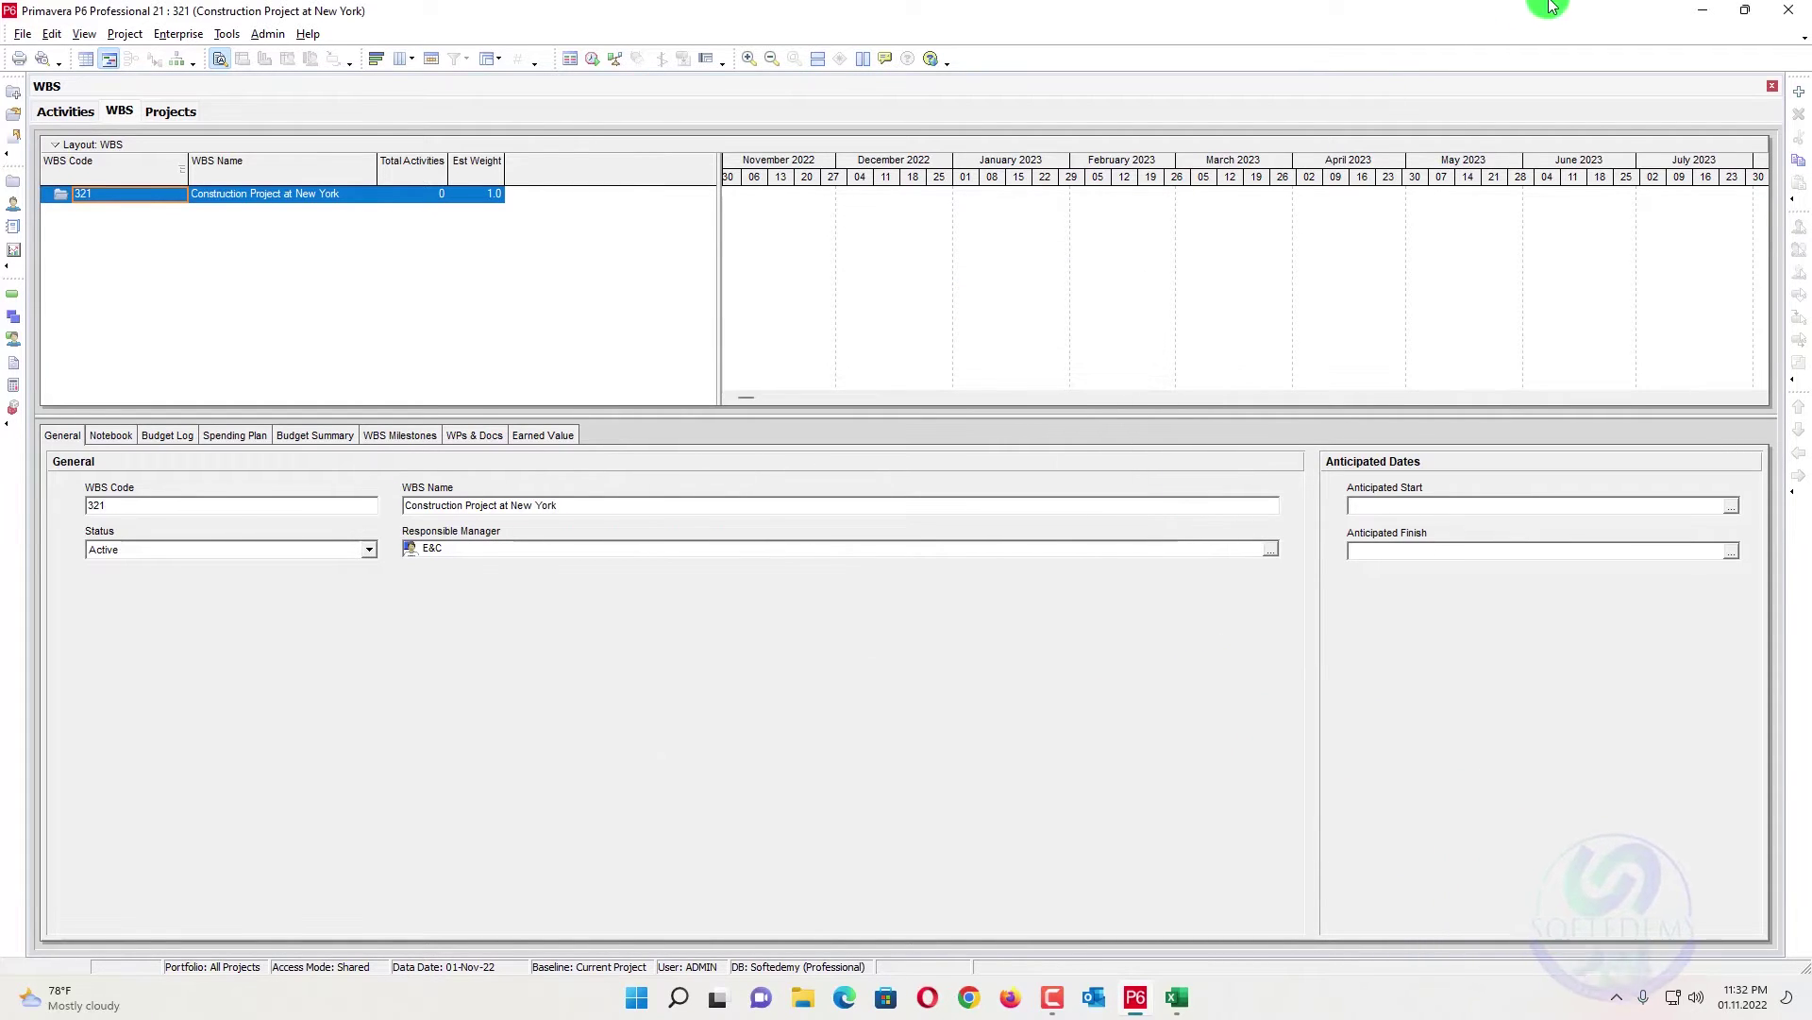
- Switch to the WBS workbook in Excel and examine the WBS names and how Parent WBS values refer to WBS IDs
{"action": "left_click", "coordinate": [1695, 12]}
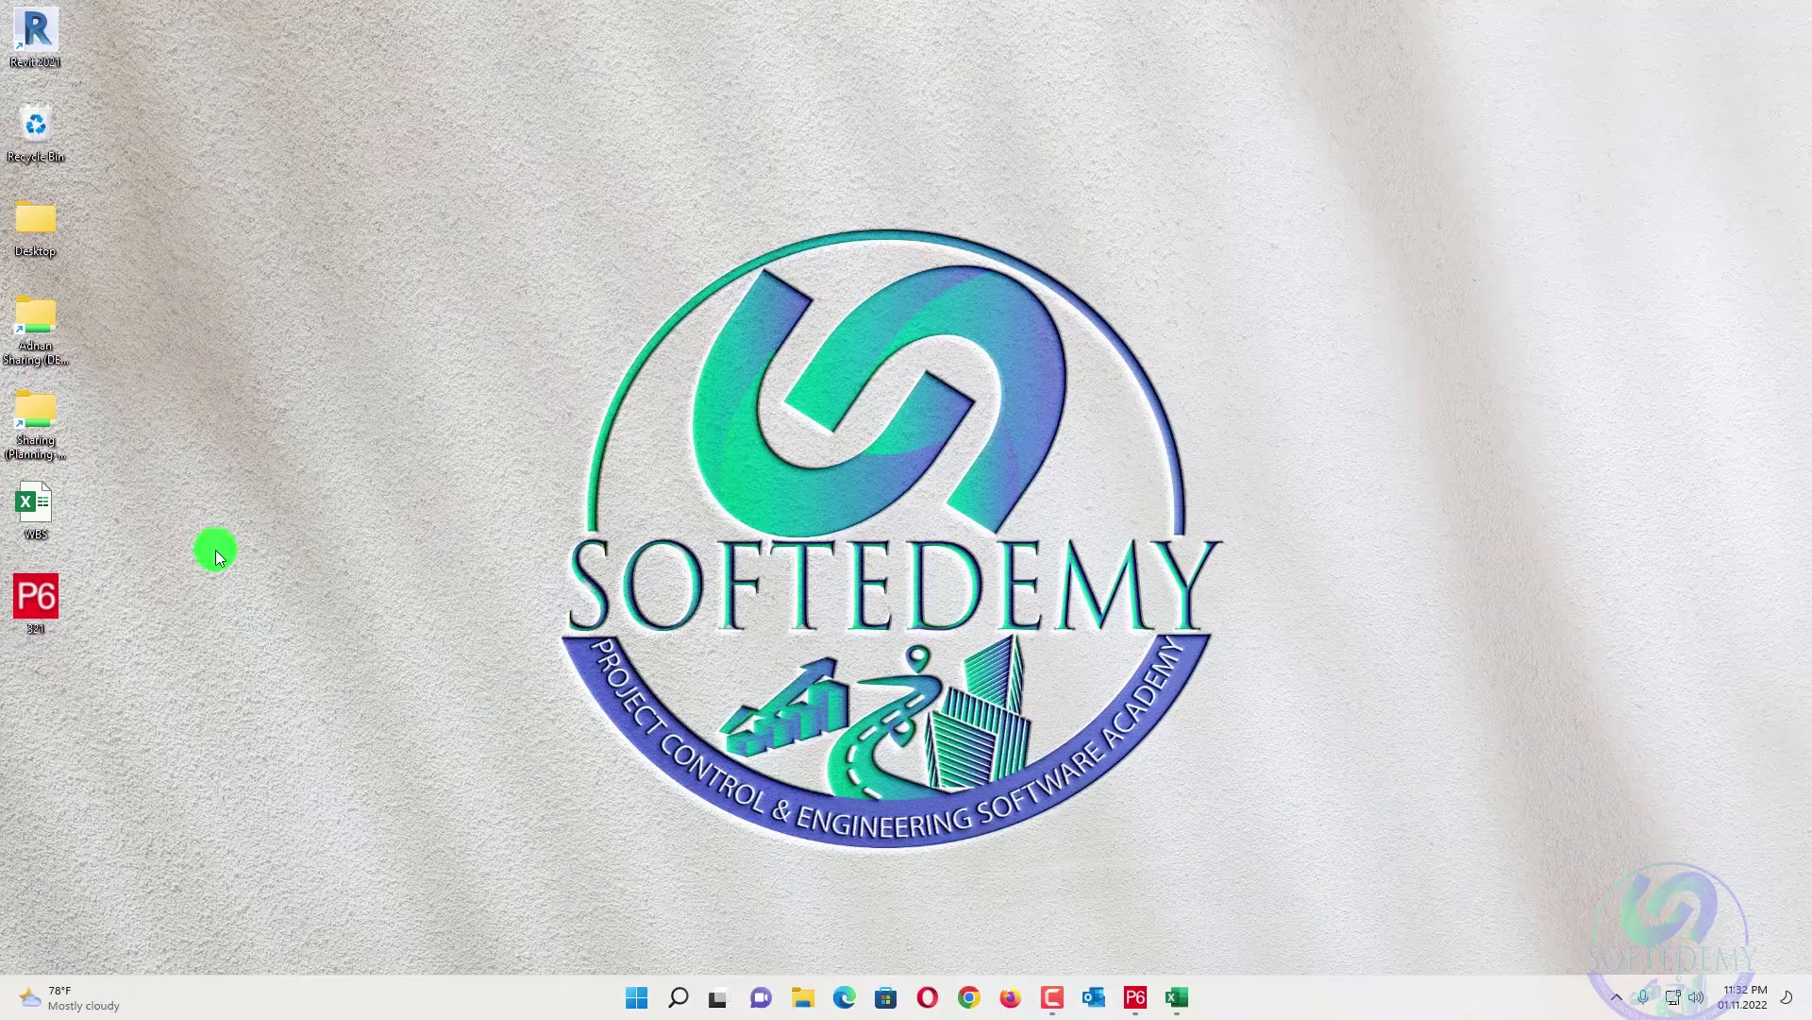
{"action": "left_click", "coordinate": [1178, 996]}
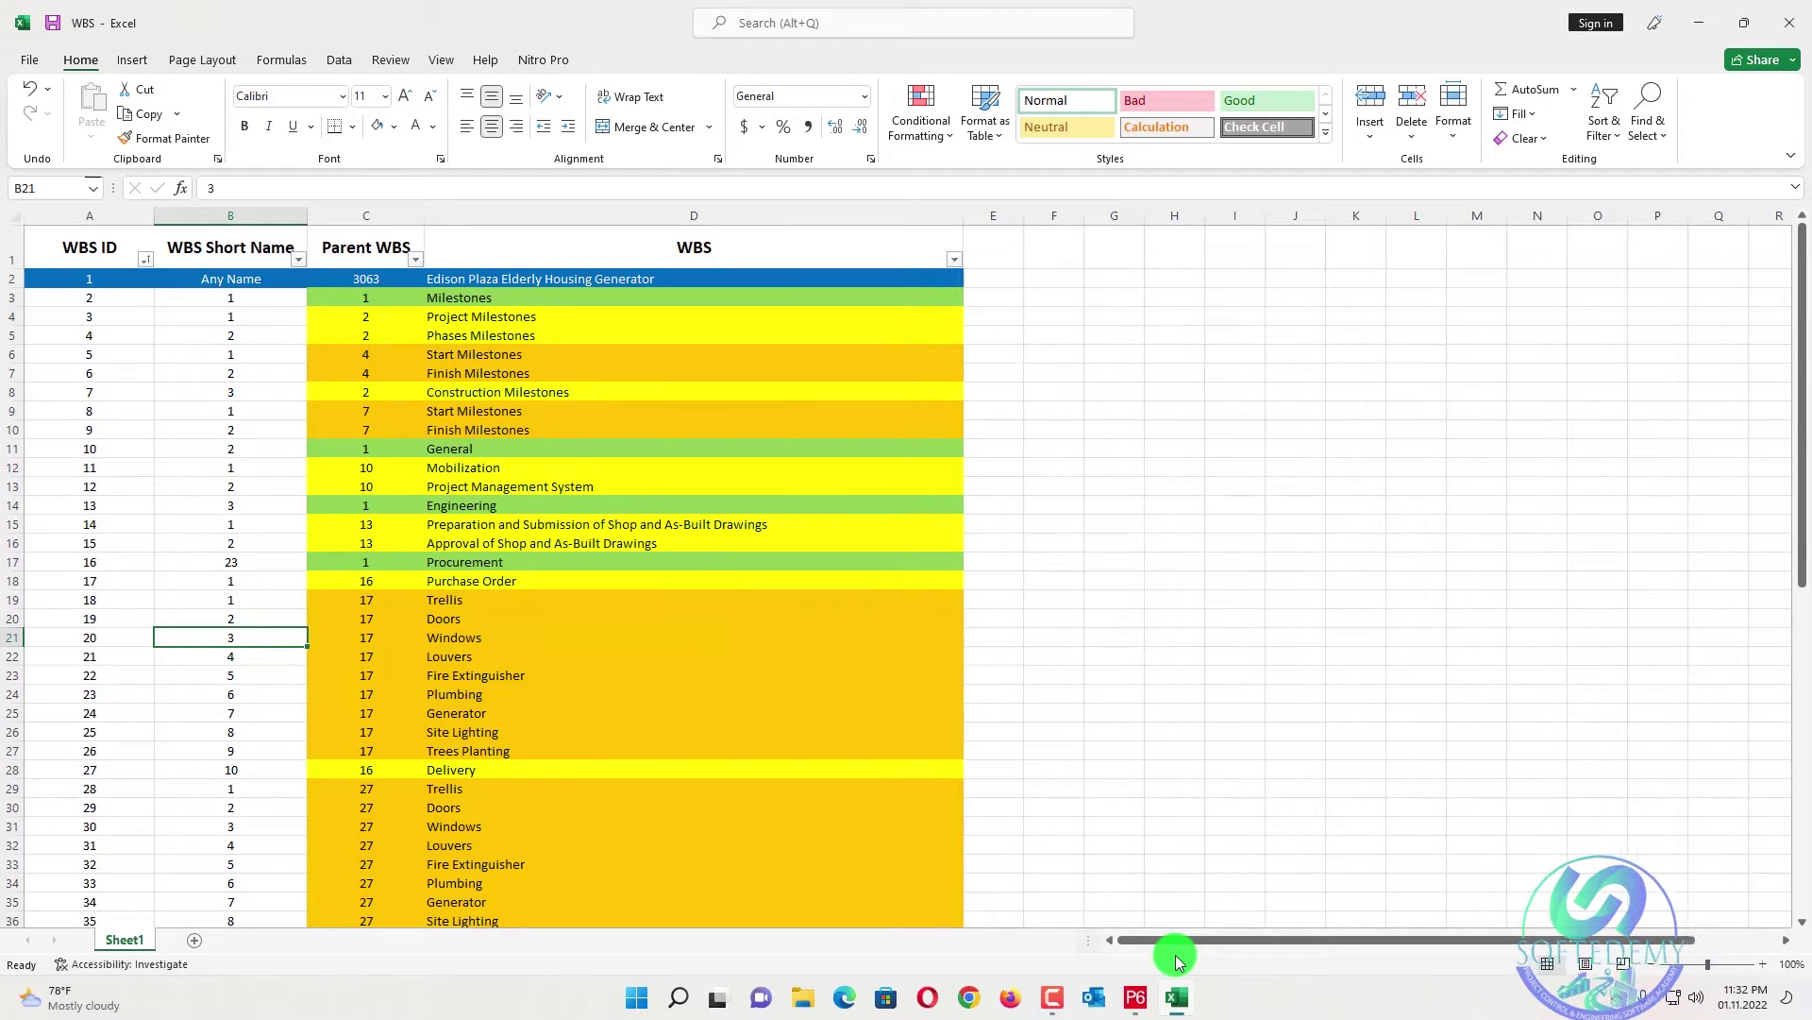
{"action": "double_click", "coordinate": [740, 243]}
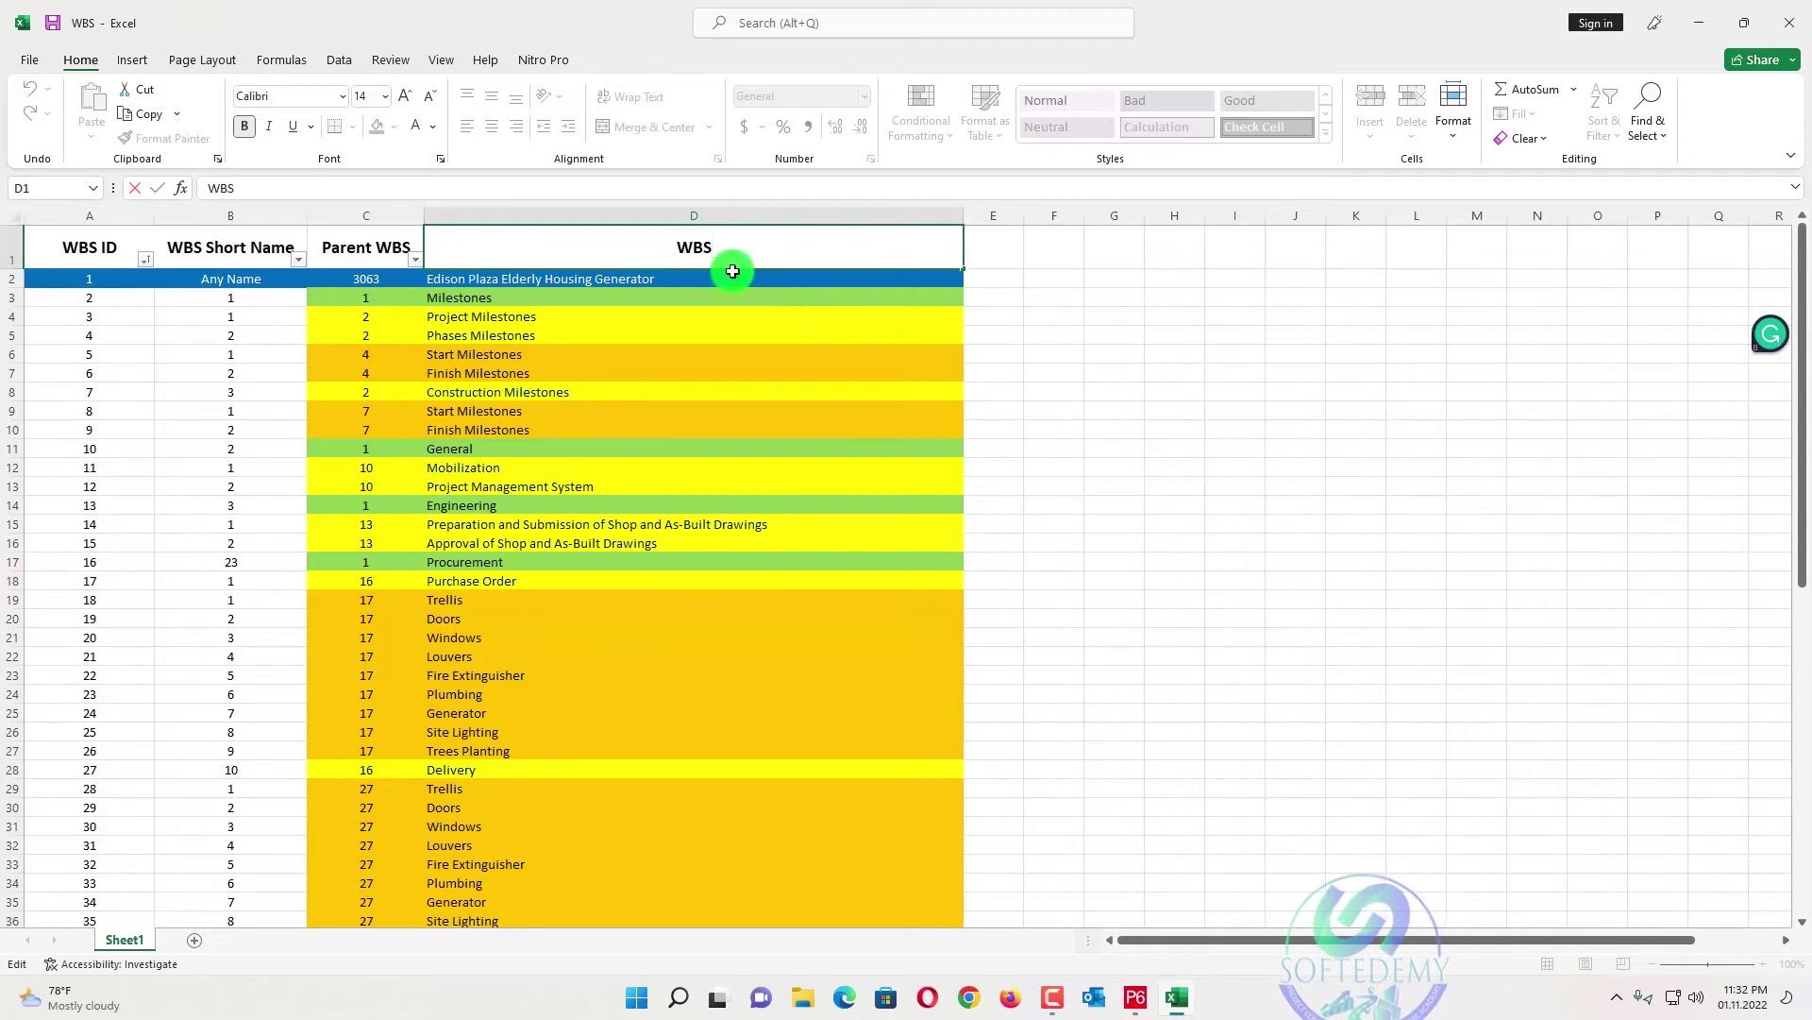
{"action": "left_click_drag", "start_coordinate": [727, 278], "coordinate": [679, 901]}
{"action": "key", "text": "Escape"}
{"action": "left_click", "coordinate": [1055, 628]}
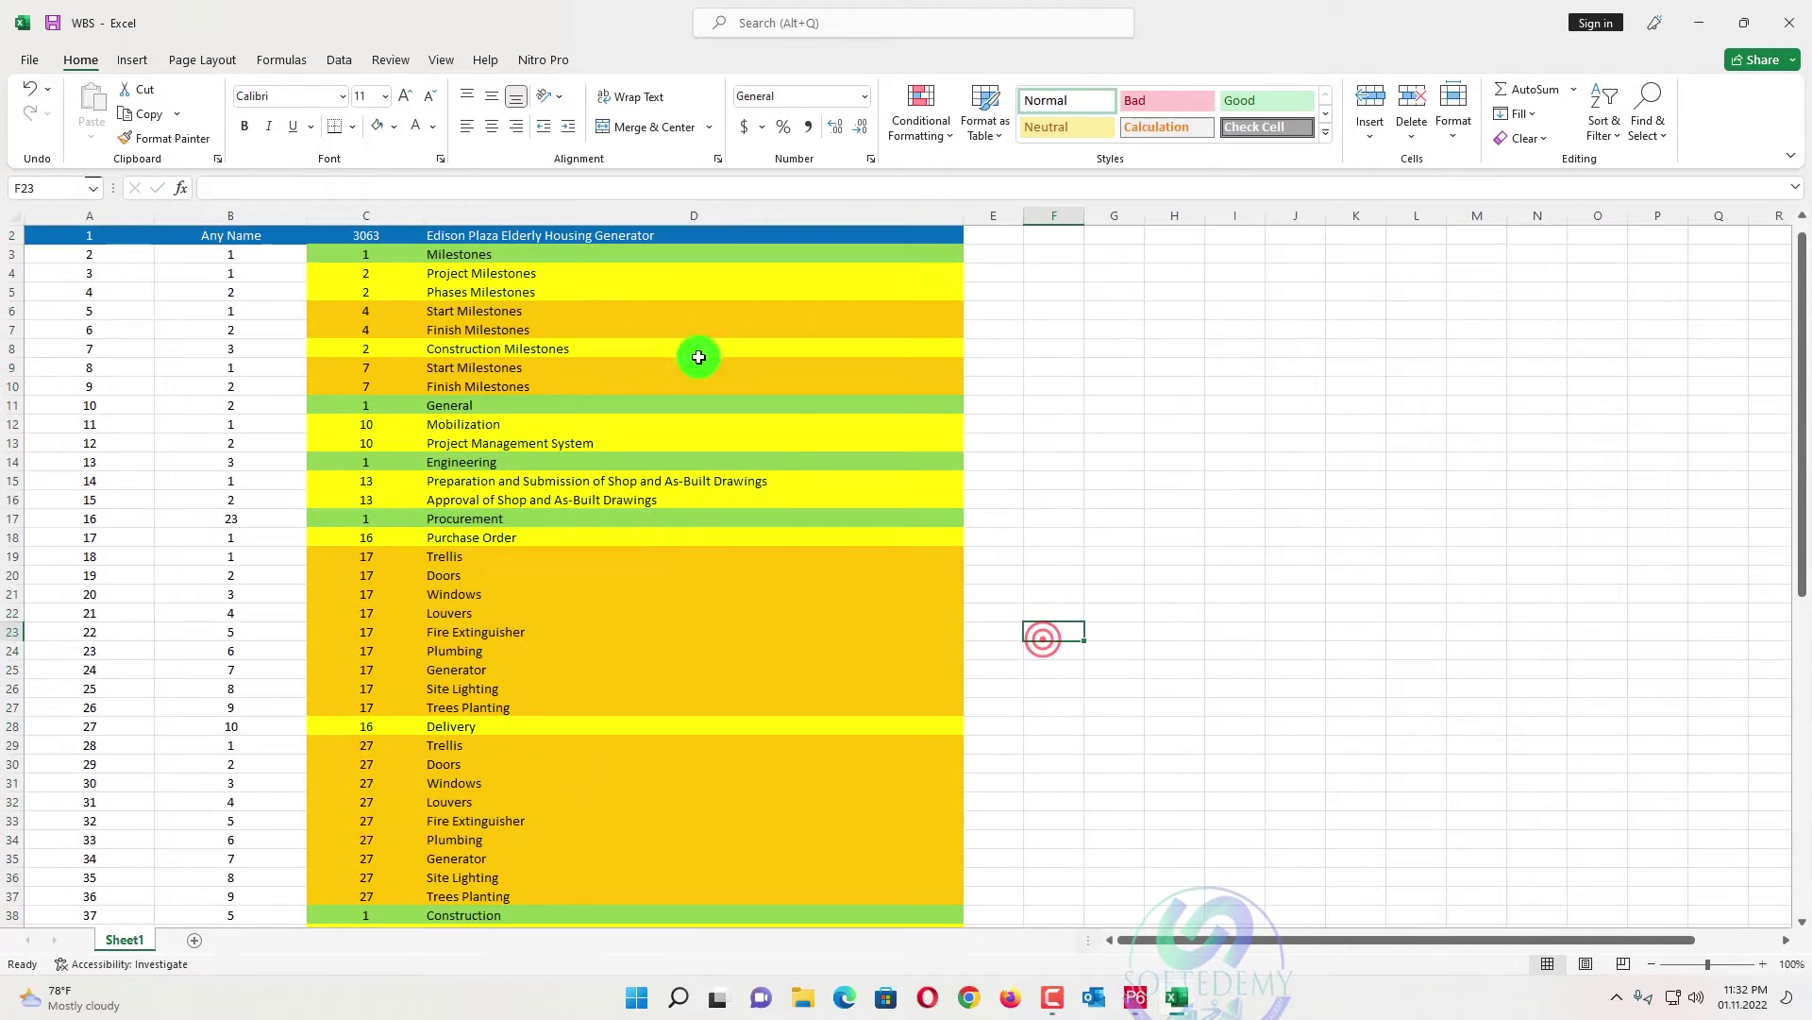
{"action": "scroll", "coordinate": [530, 316], "scroll_direction": "up", "scroll_amount": 1}
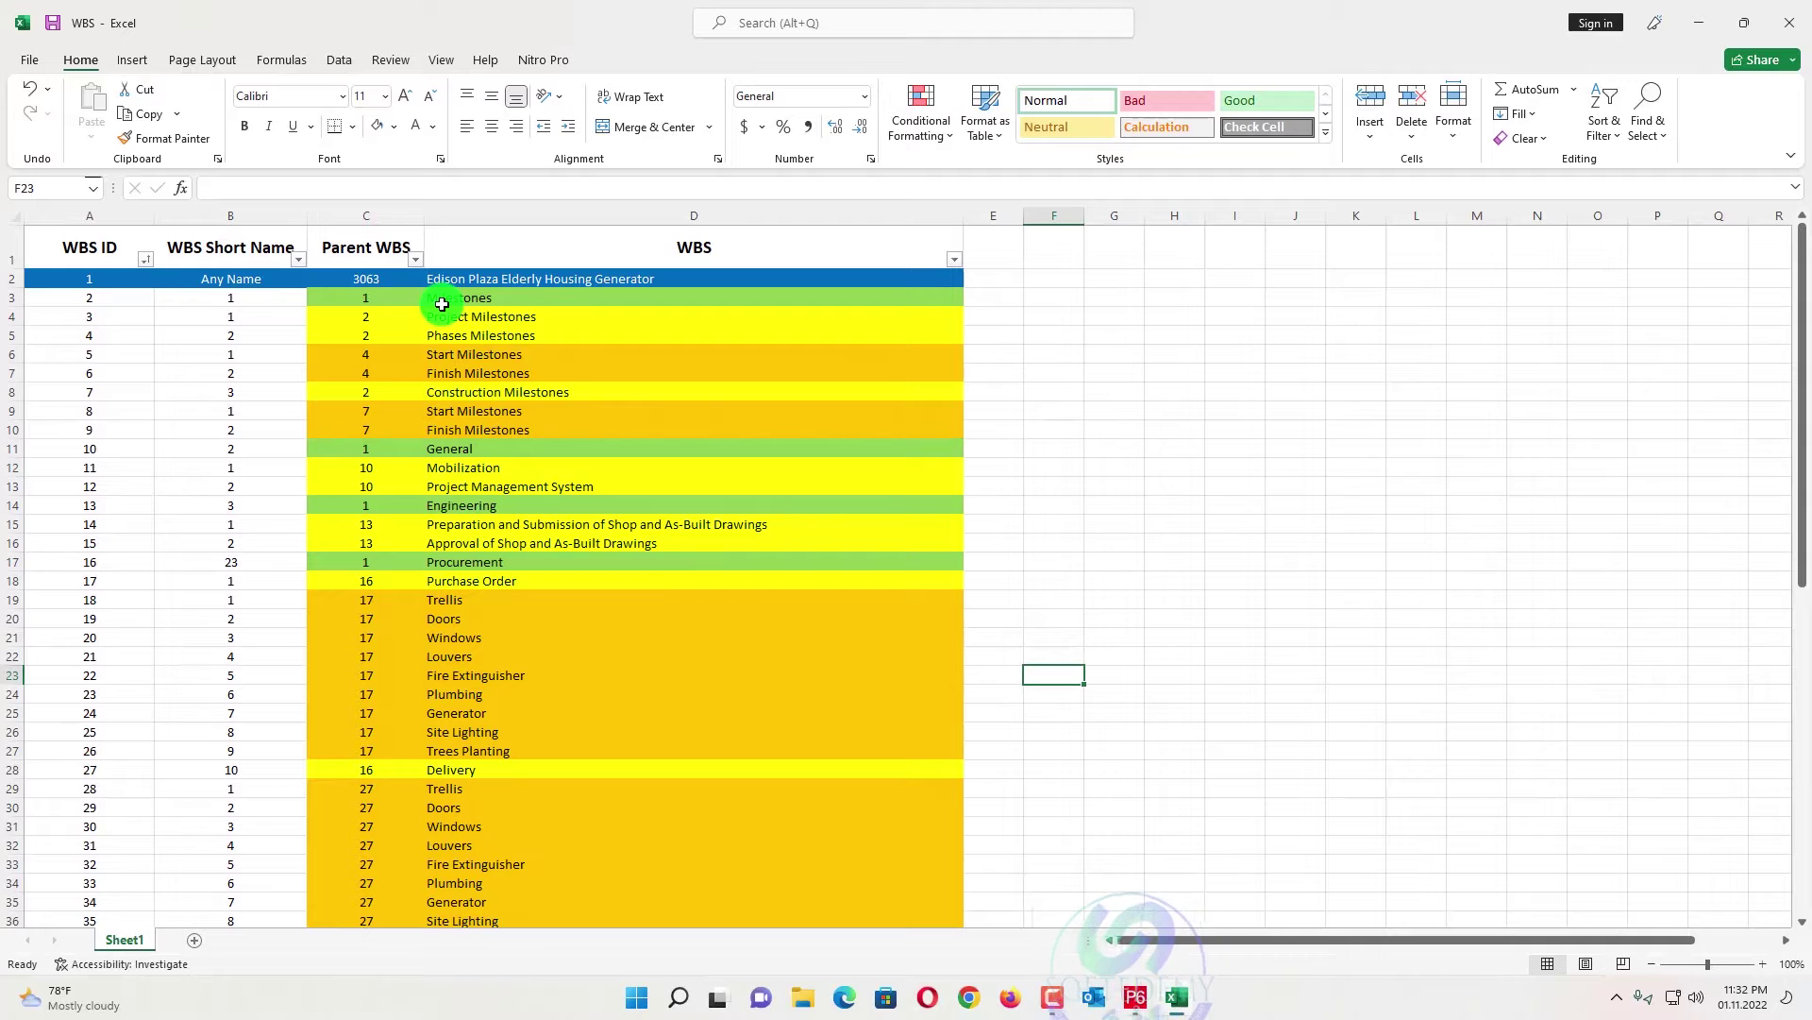
{"action": "left_click", "coordinate": [353, 300]}
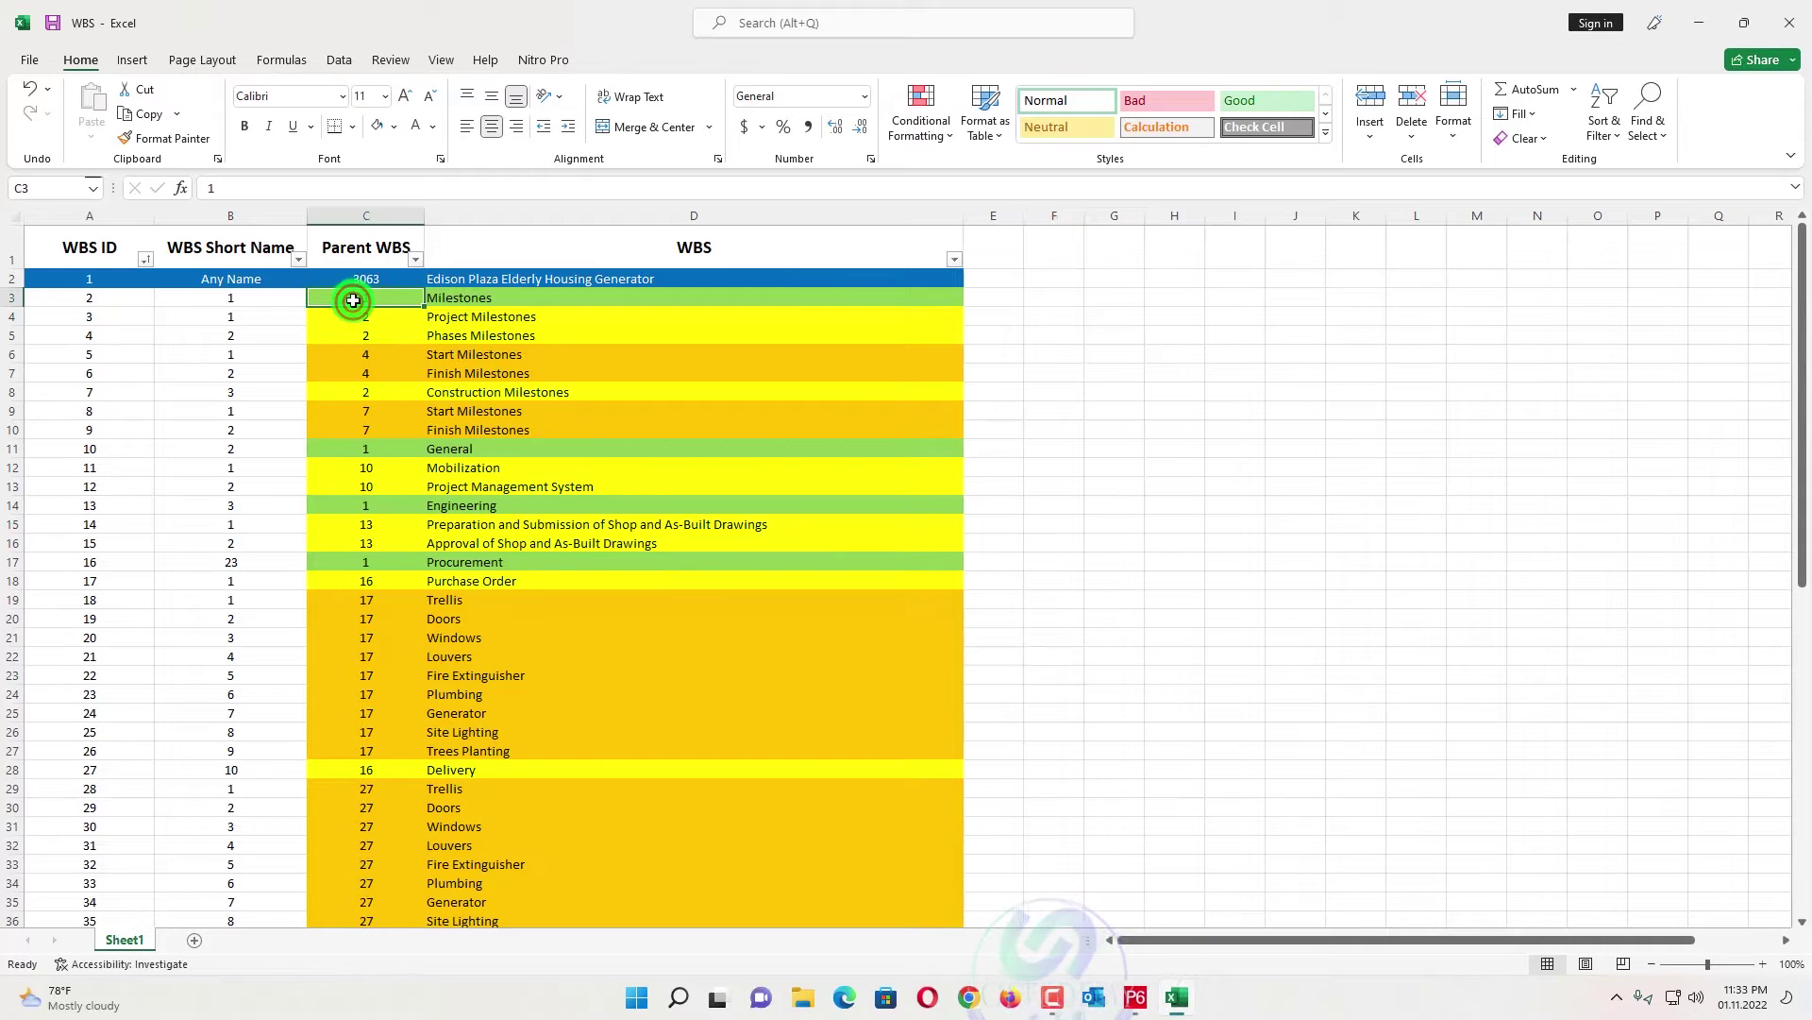
{"action": "left_click", "coordinate": [78, 283]}
{"action": "left_click", "coordinate": [375, 298]}
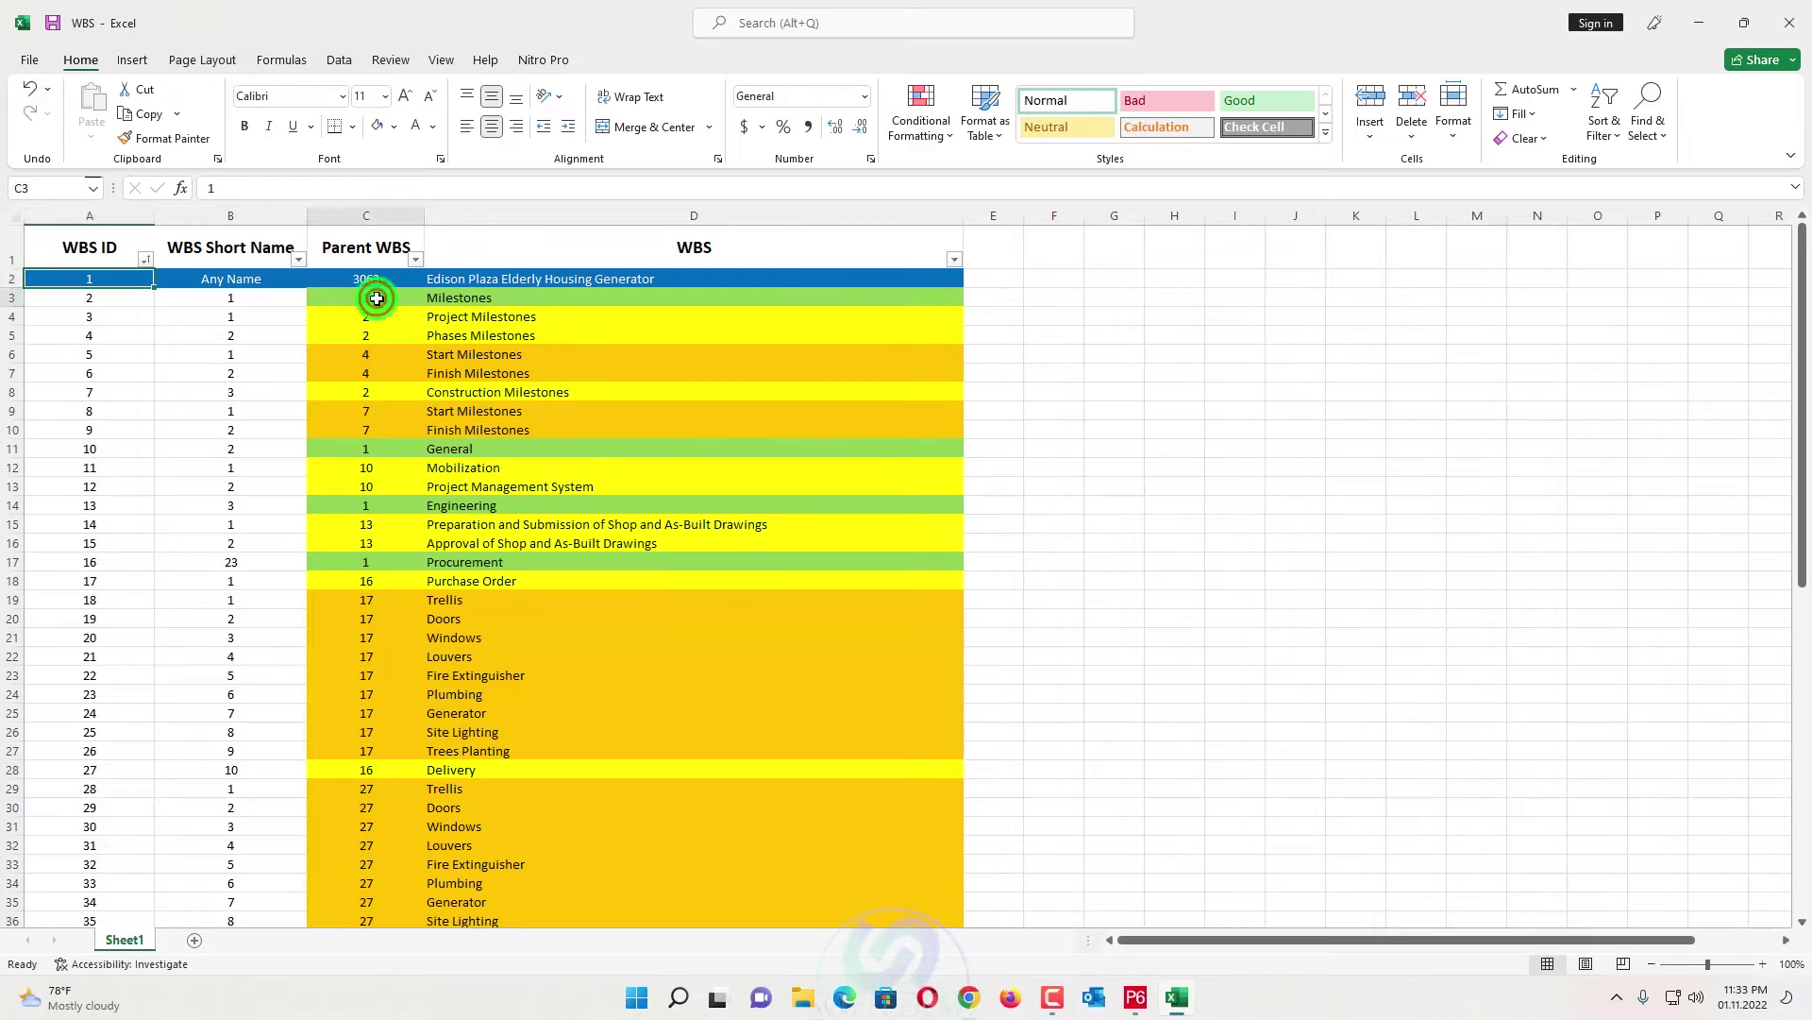
- Filter the WBS column by green cell color and review those rows' Parent WBS and WBS Short Name values
{"action": "left_click", "coordinate": [416, 259]}
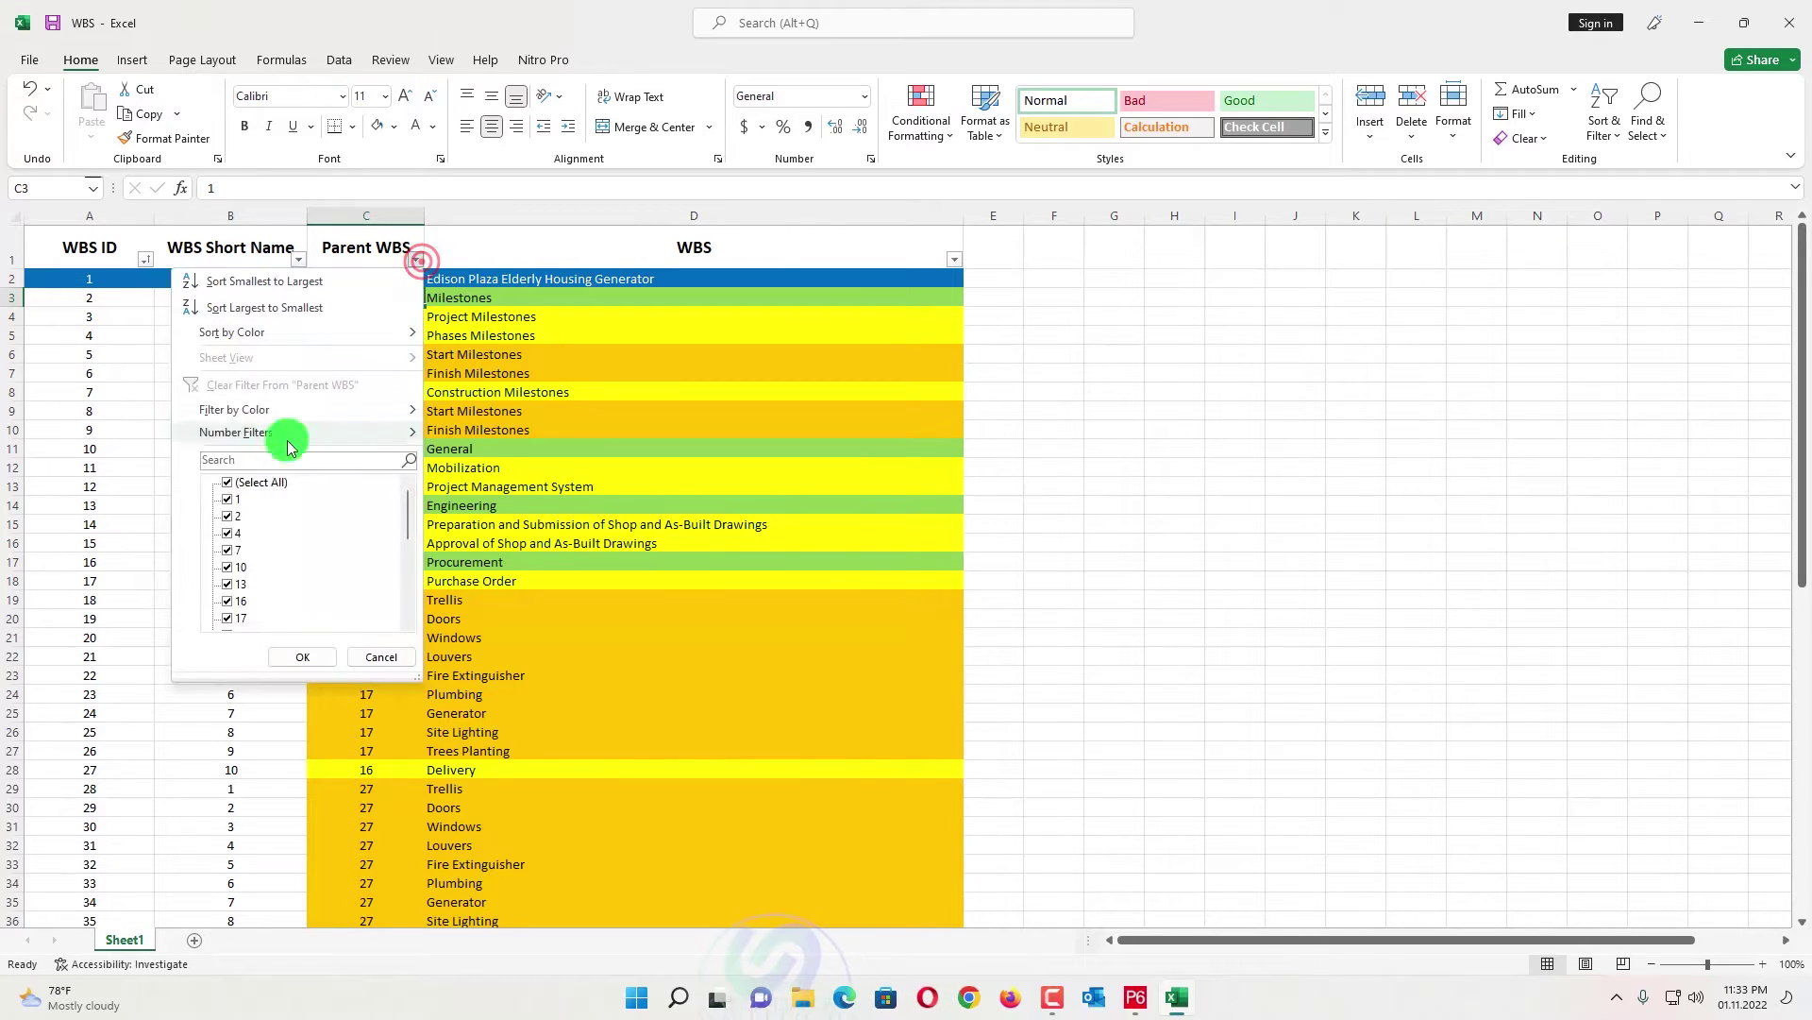
{"action": "left_click", "coordinate": [395, 653]}
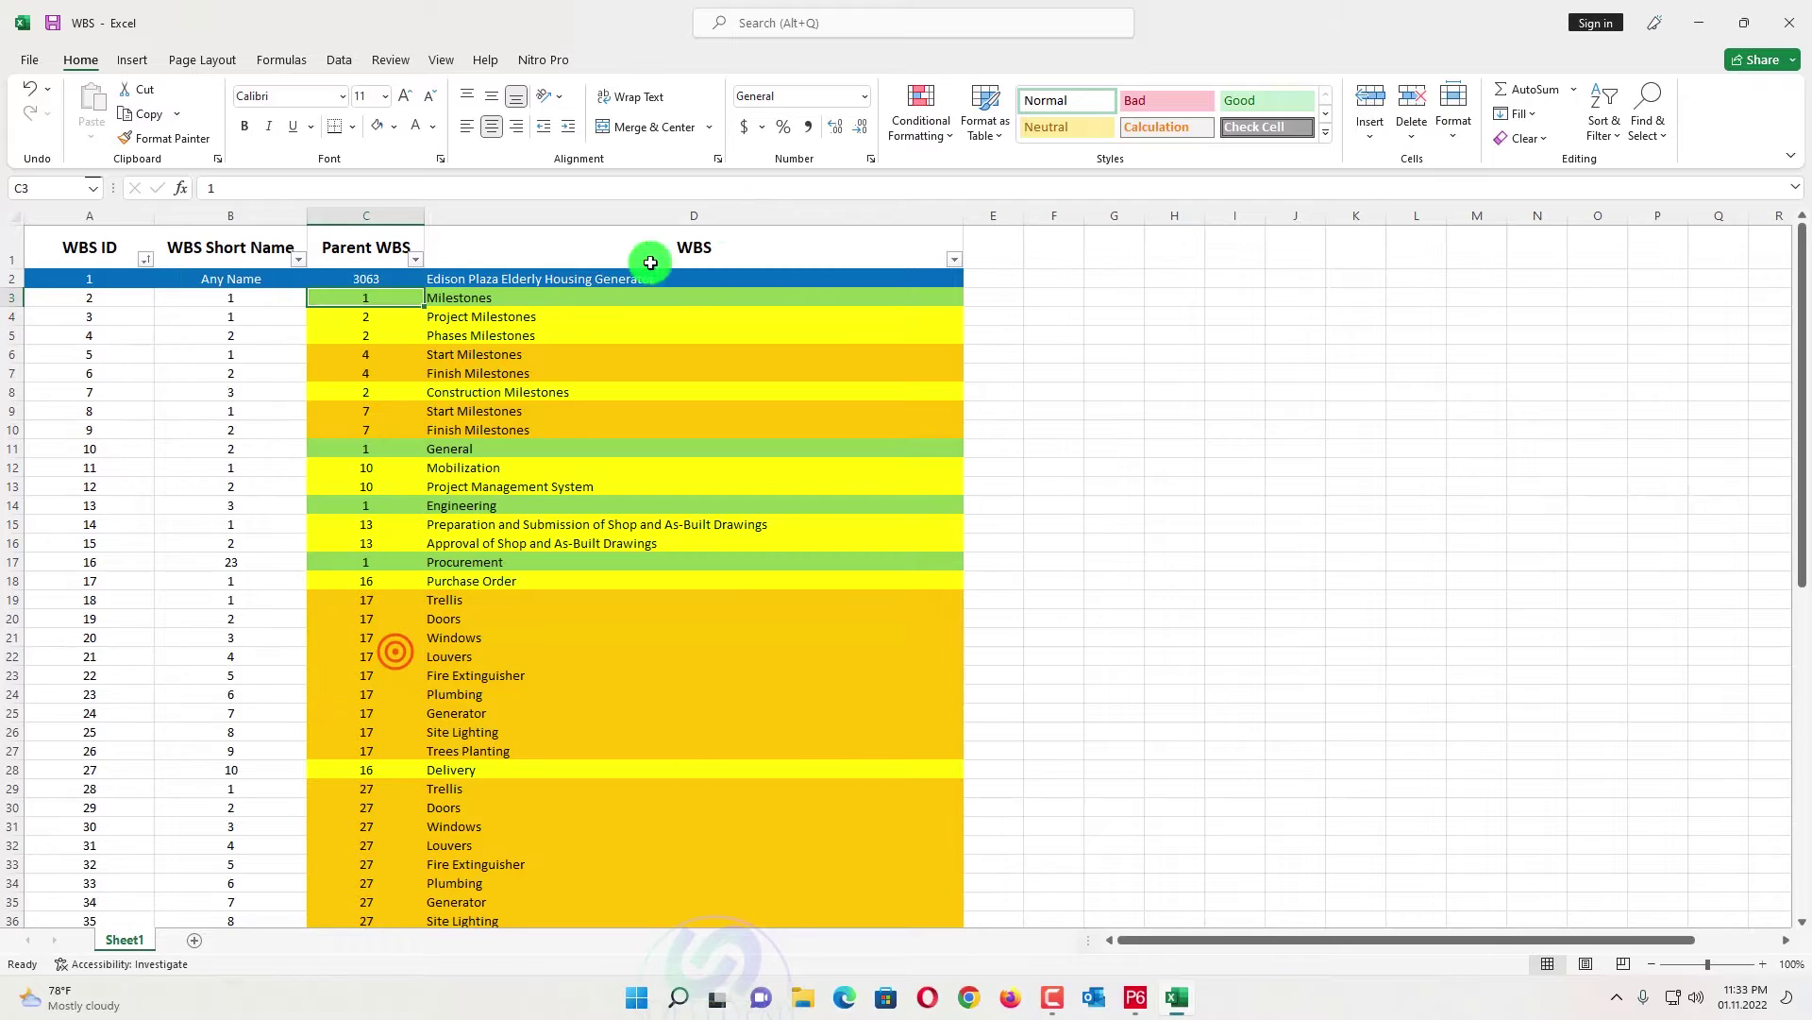
{"action": "left_click", "coordinate": [957, 261]}
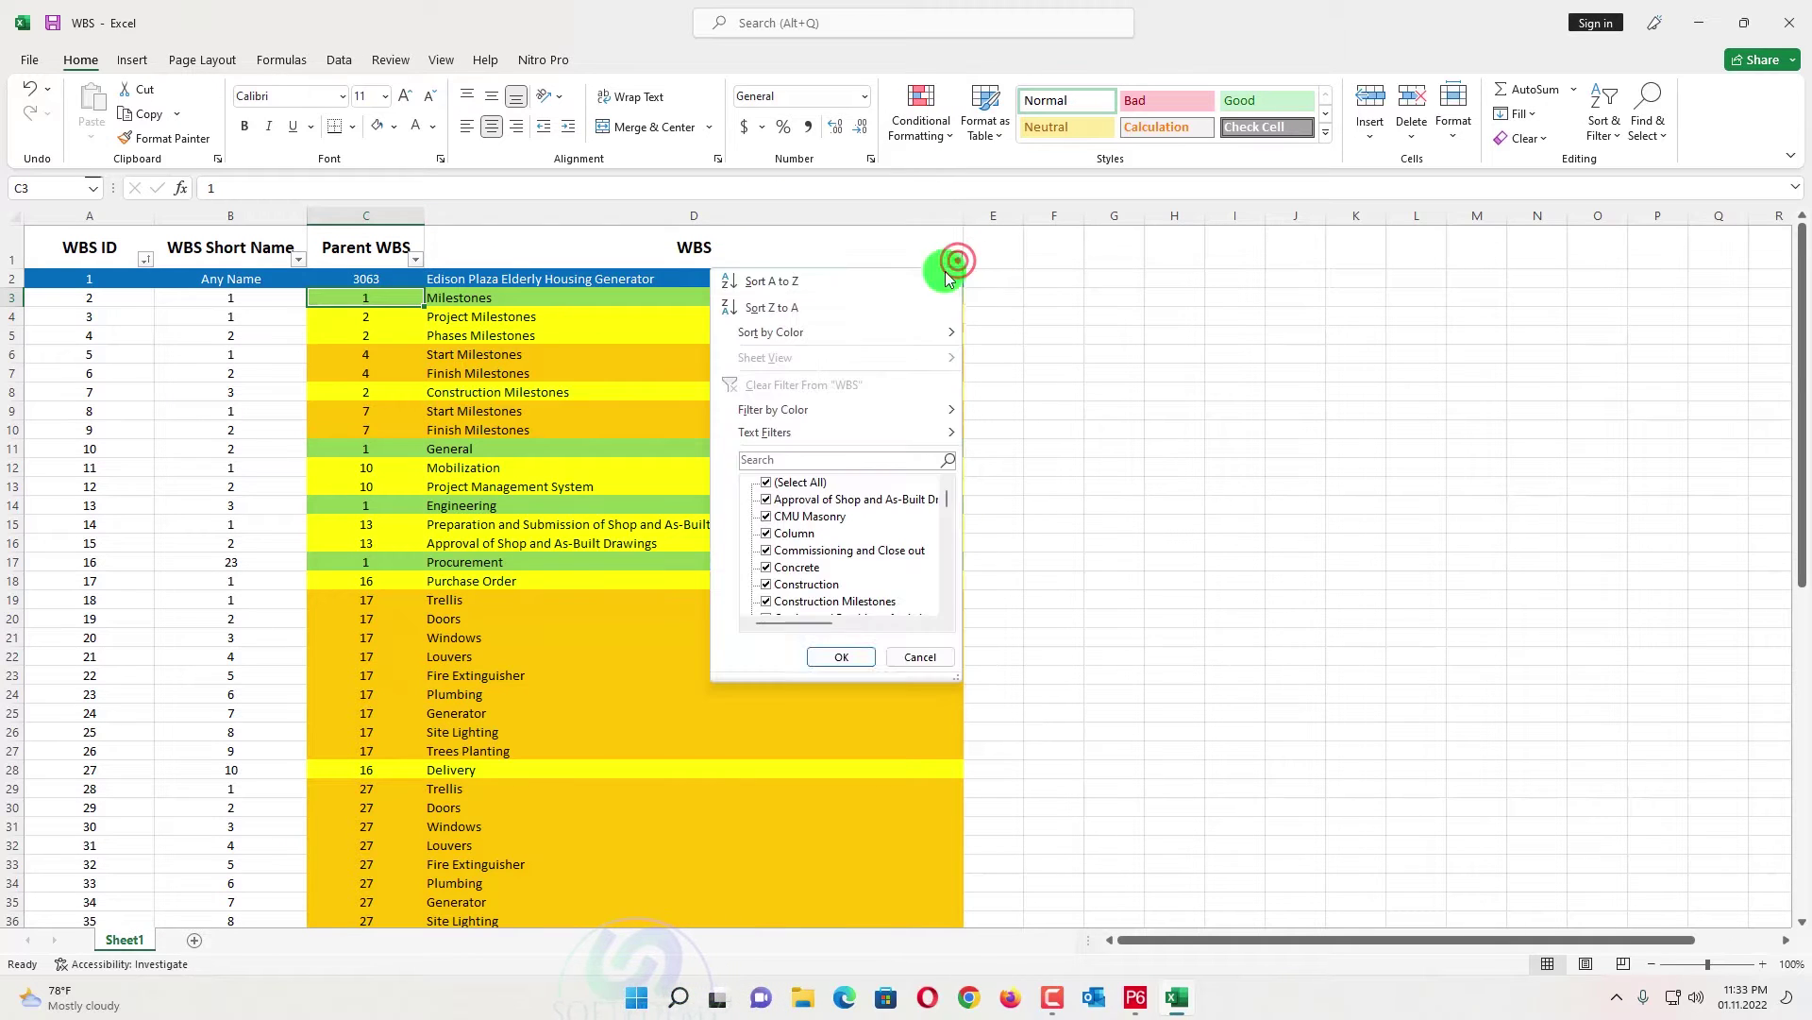
{"action": "left_click", "coordinate": [861, 408]}
{"action": "left_click", "coordinate": [1012, 456]}
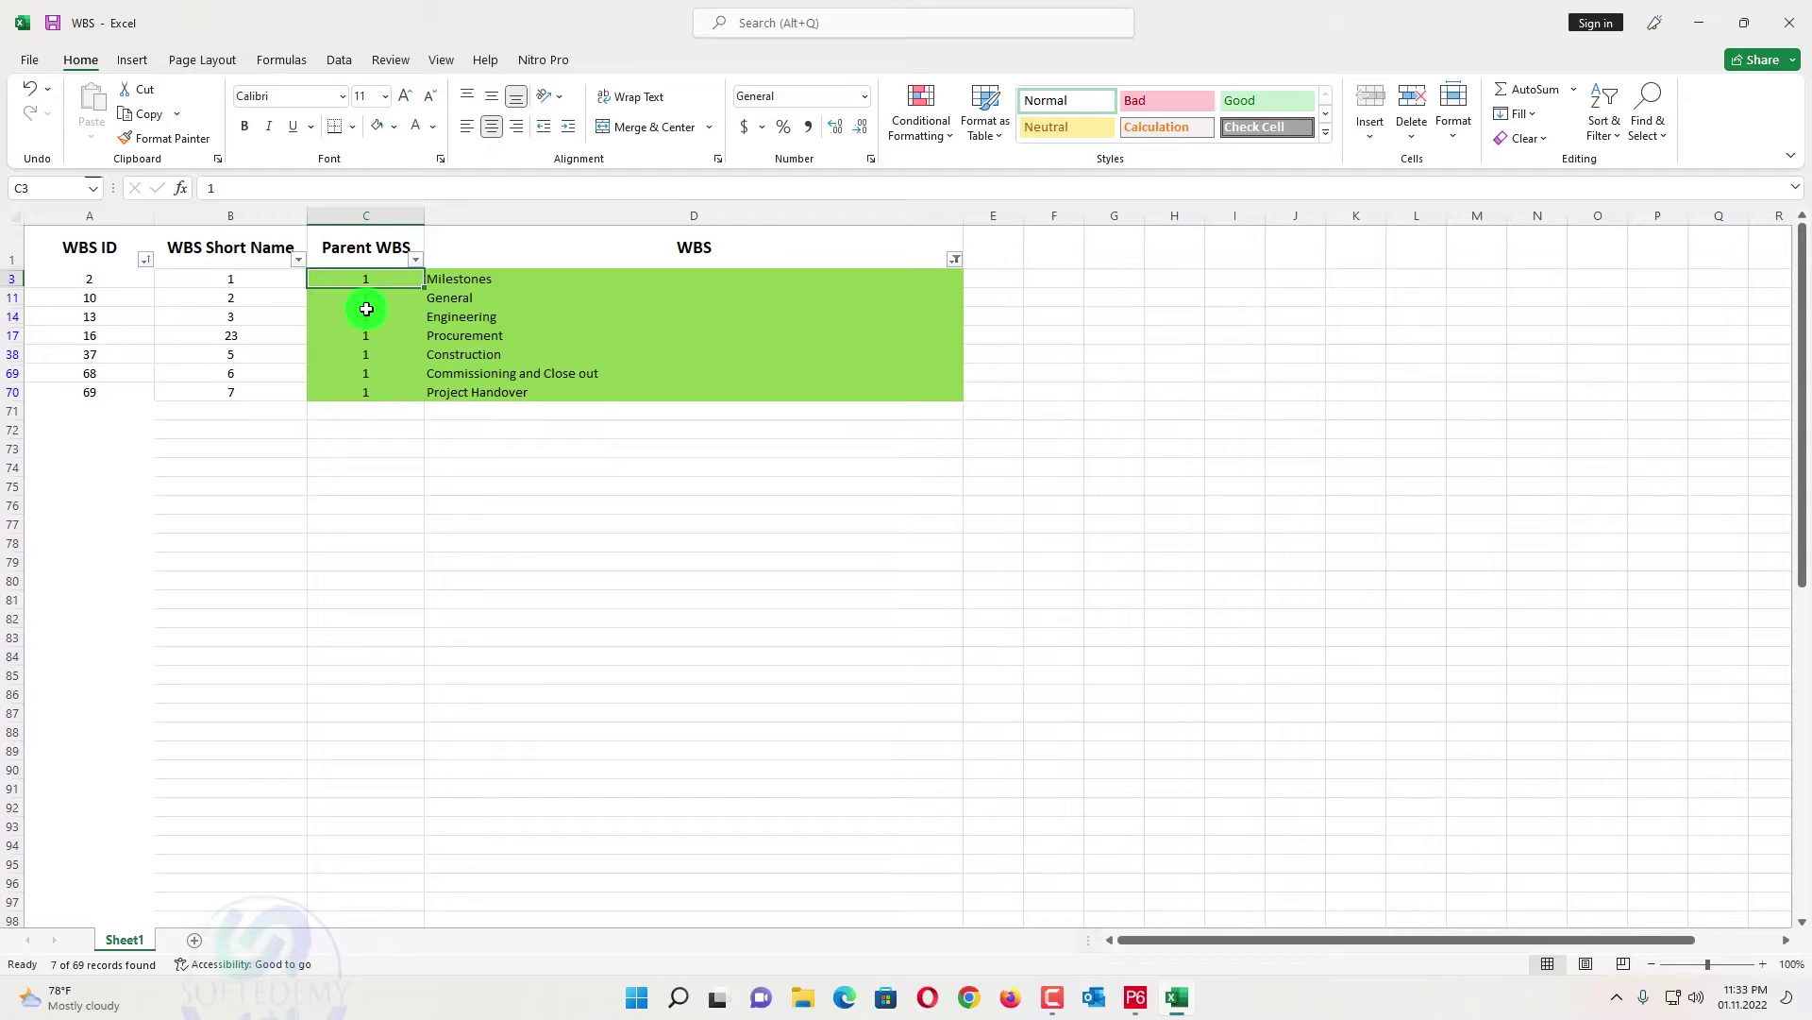
{"action": "left_click_drag", "start_coordinate": [369, 279], "coordinate": [374, 383]}
{"action": "left_click_drag", "start_coordinate": [374, 389], "coordinate": [375, 390]}
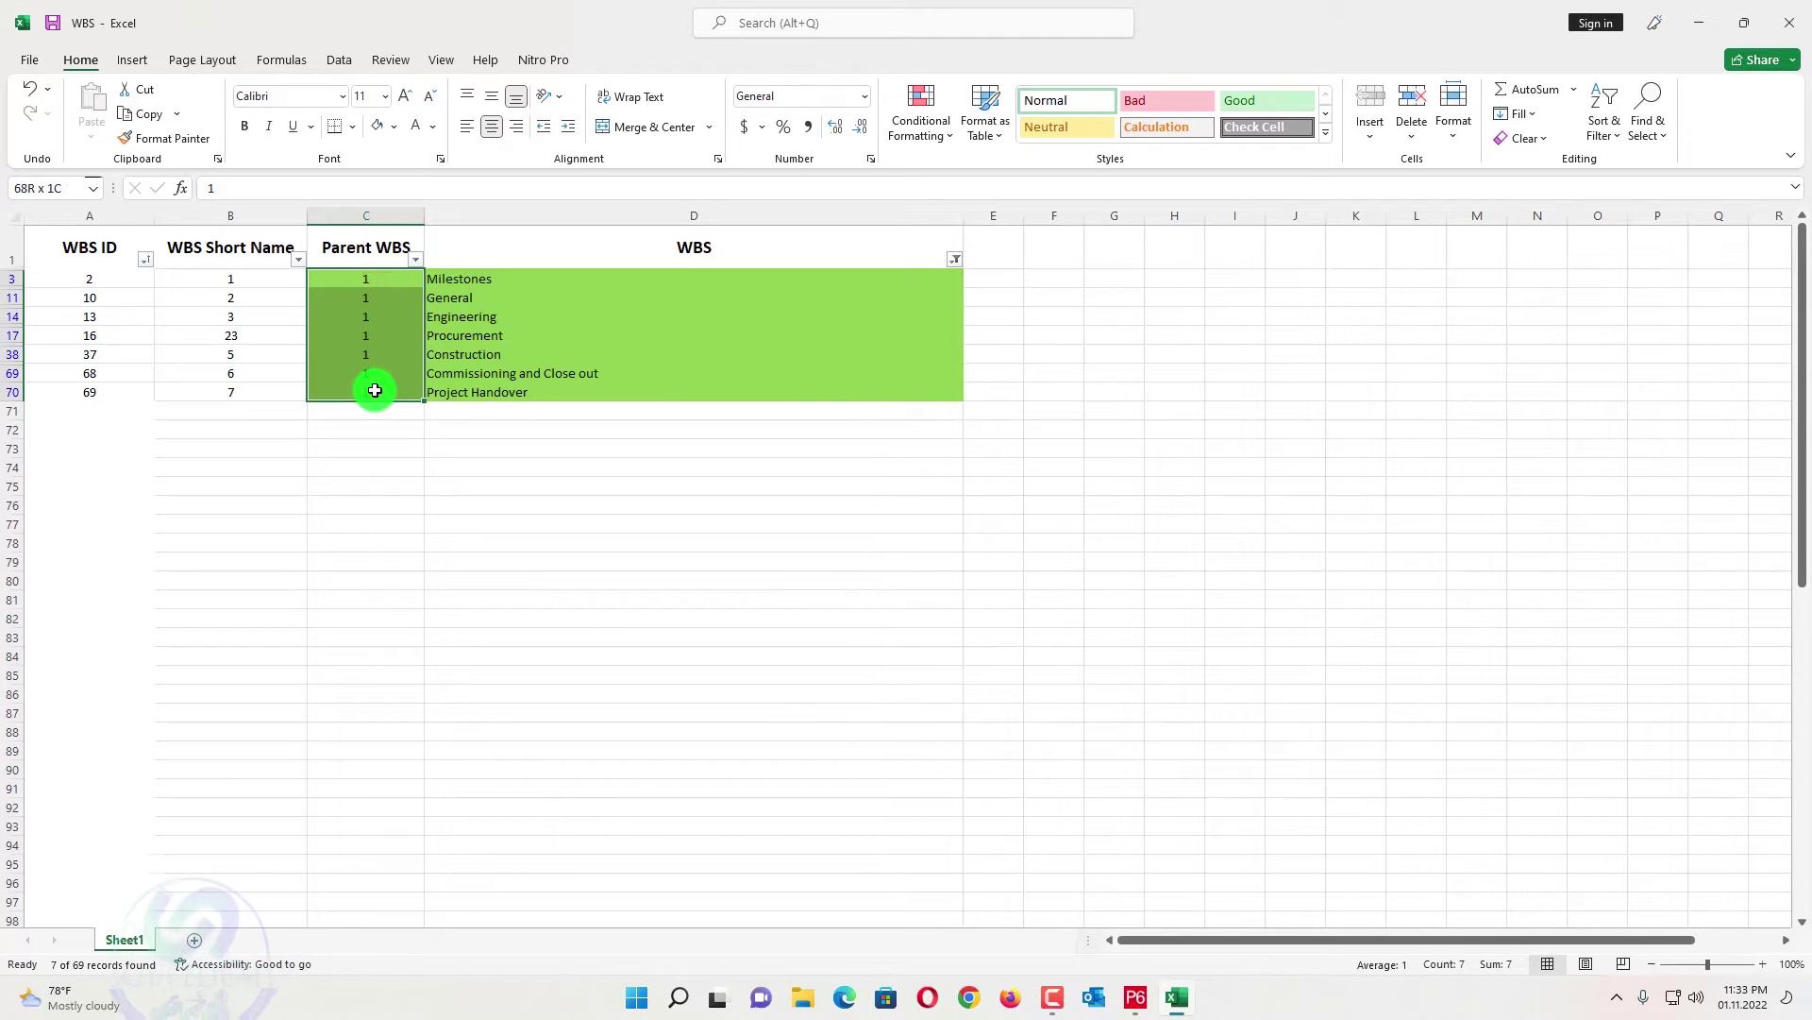
{"action": "left_click_drag", "start_coordinate": [238, 272], "coordinate": [246, 392]}
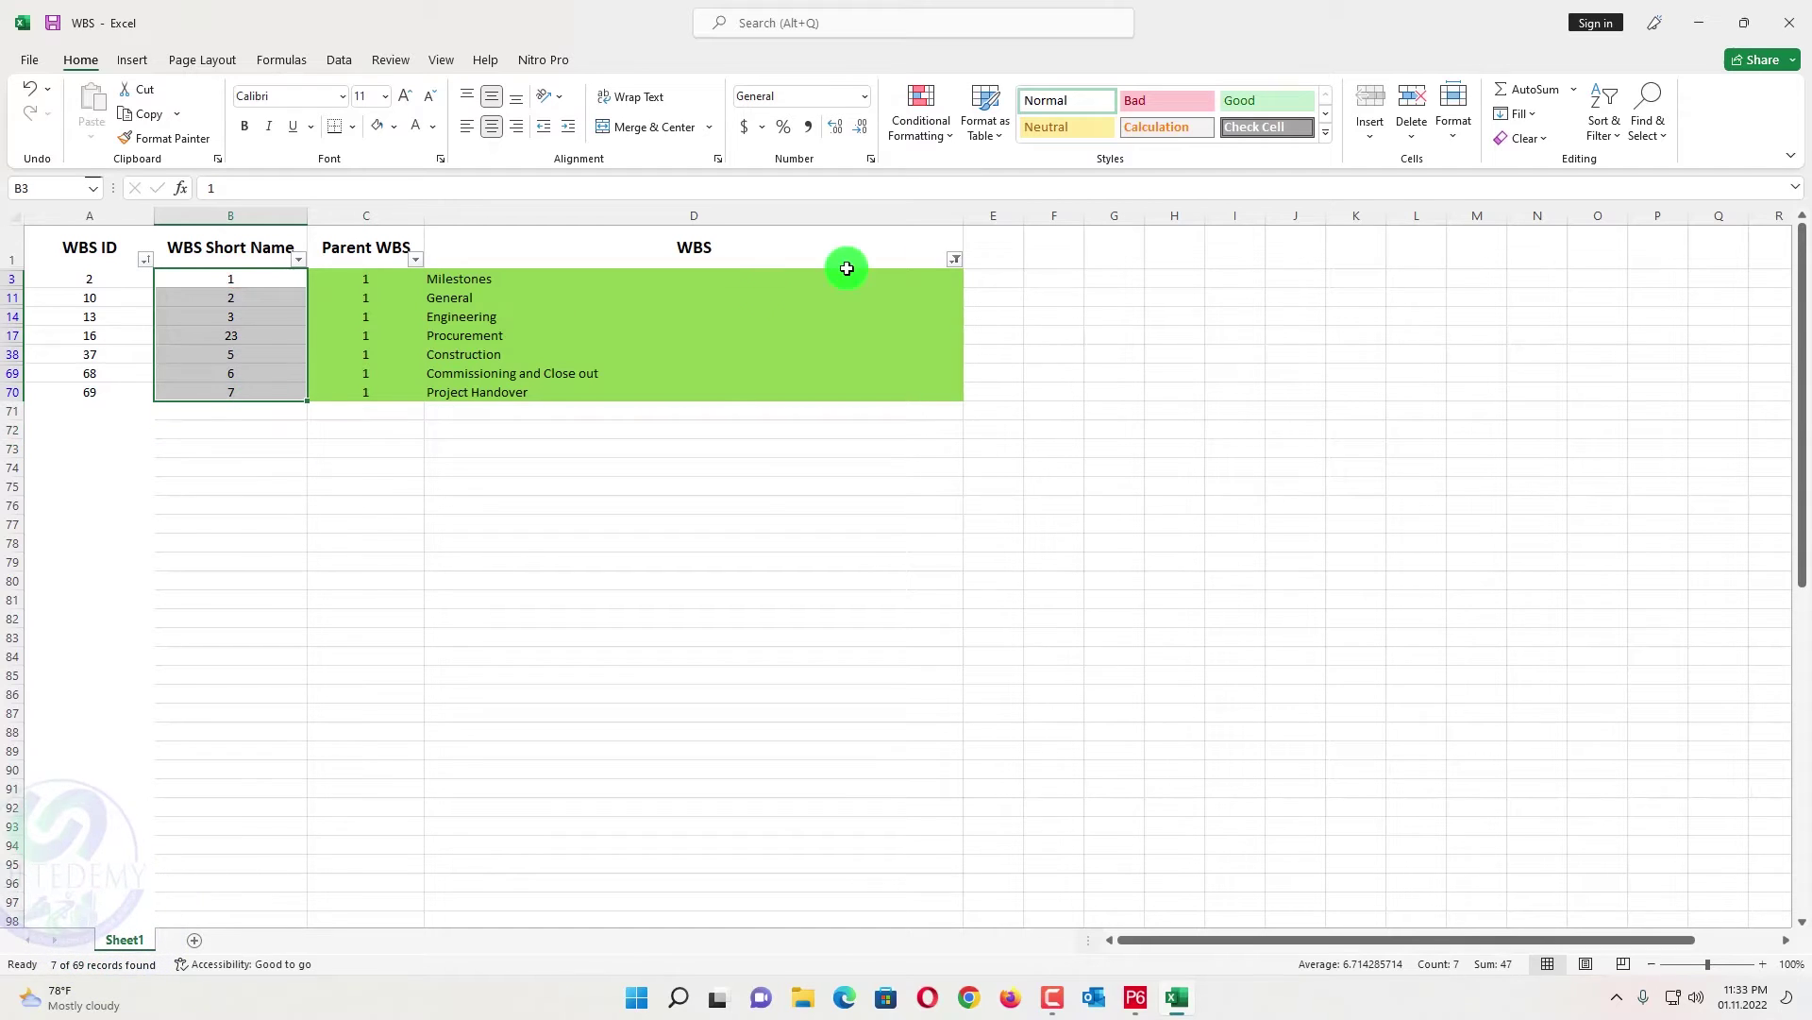
- Filter the WBS column by yellow cell color to view the next WBS level
{"action": "left_click", "coordinate": [955, 259]}
{"action": "left_click", "coordinate": [841, 407]}
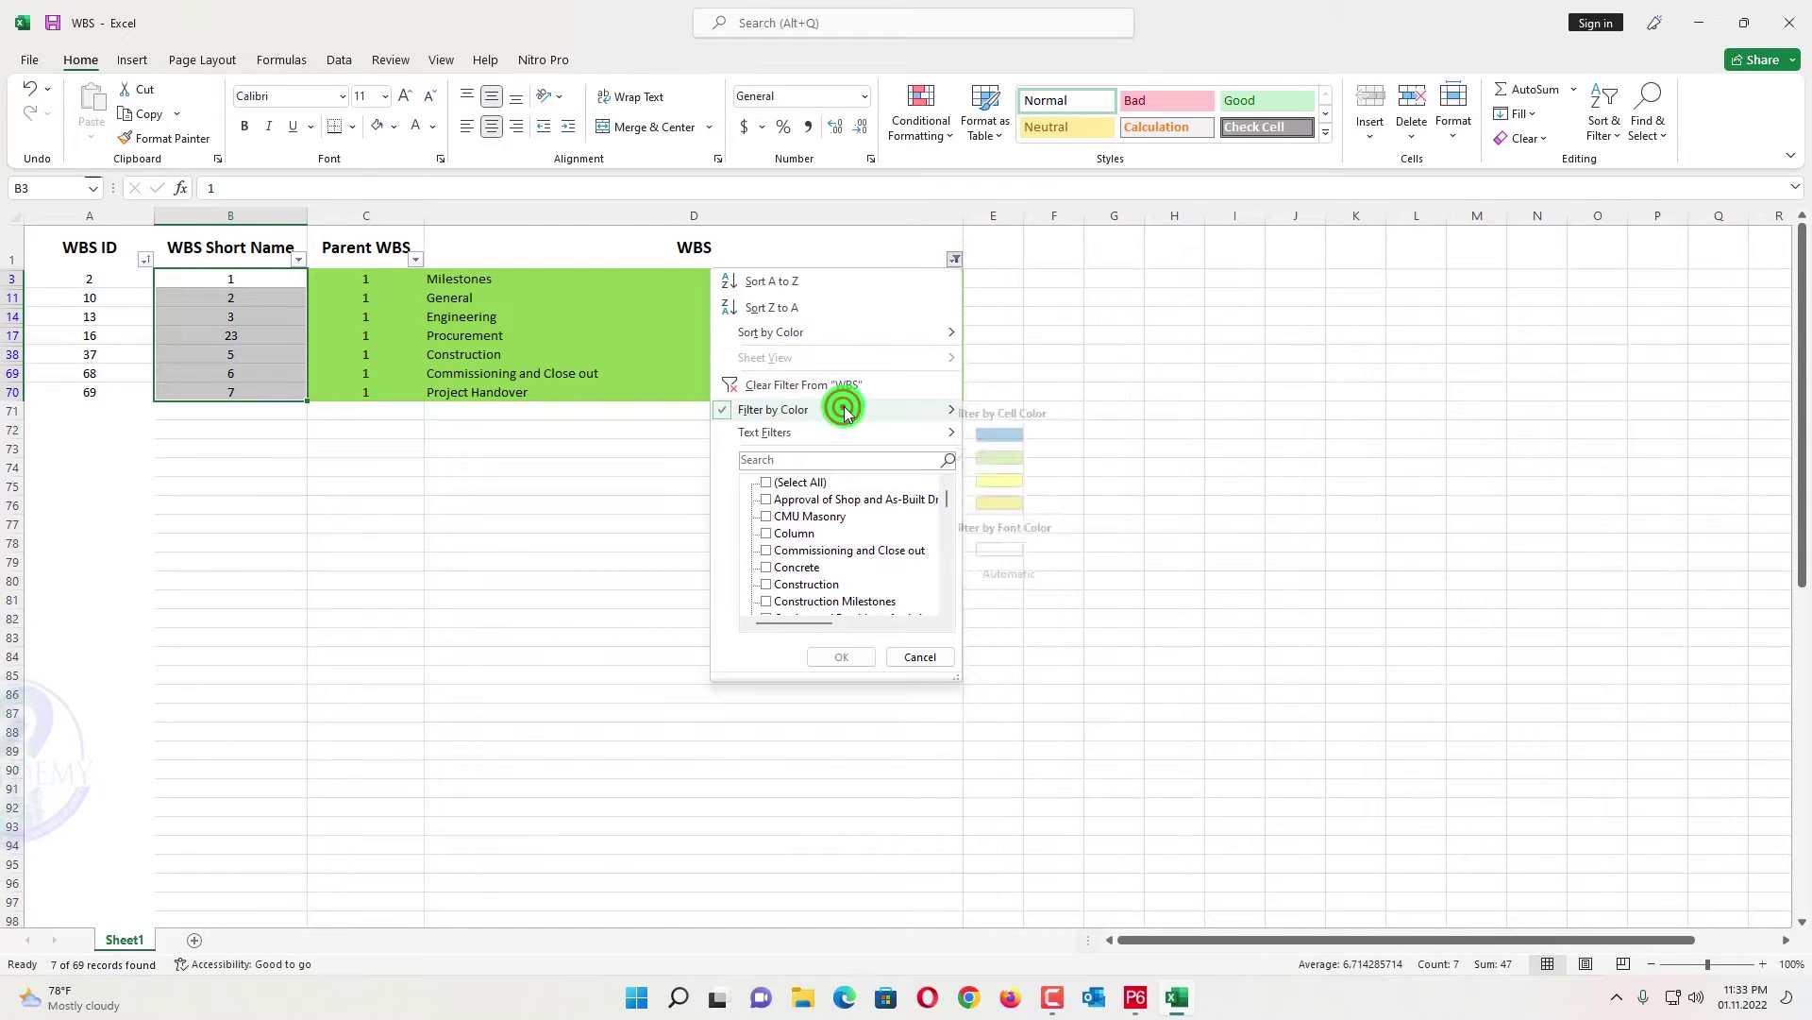
{"action": "left_click", "coordinate": [1029, 475]}
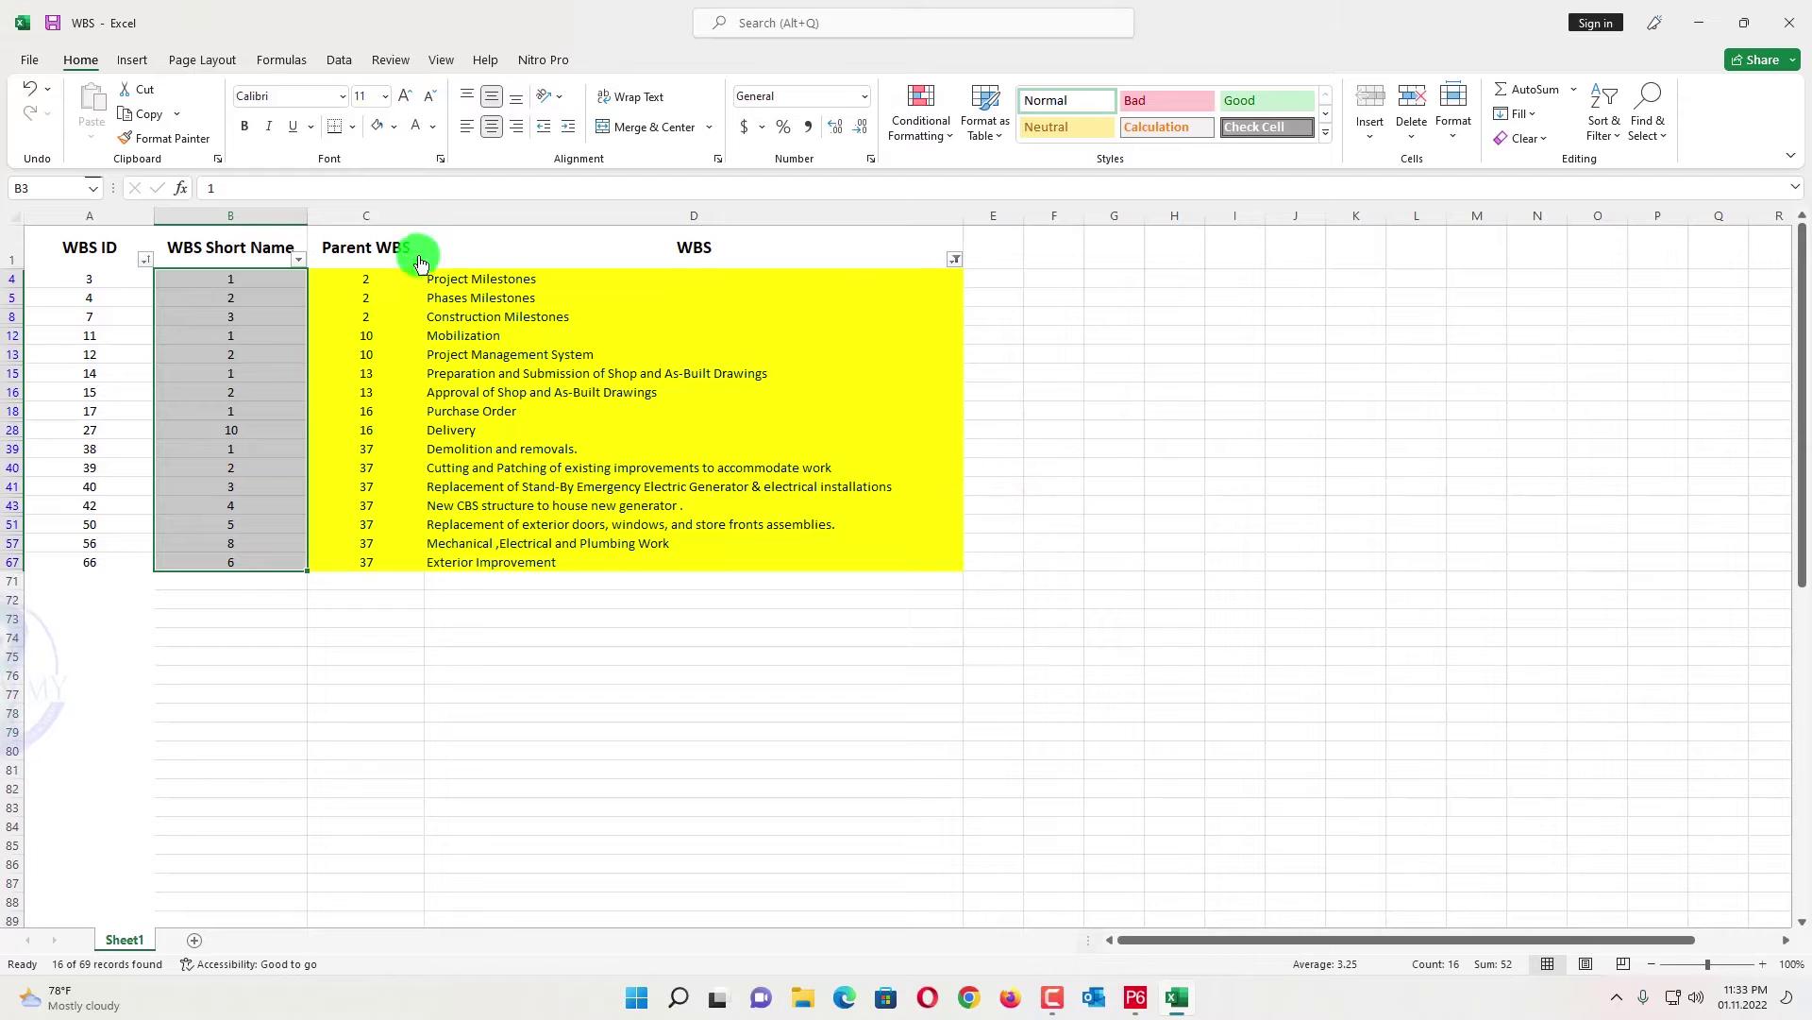
- Clear the color filter from the WBS column to show all WBS rows
{"action": "left_click", "coordinate": [954, 259]}
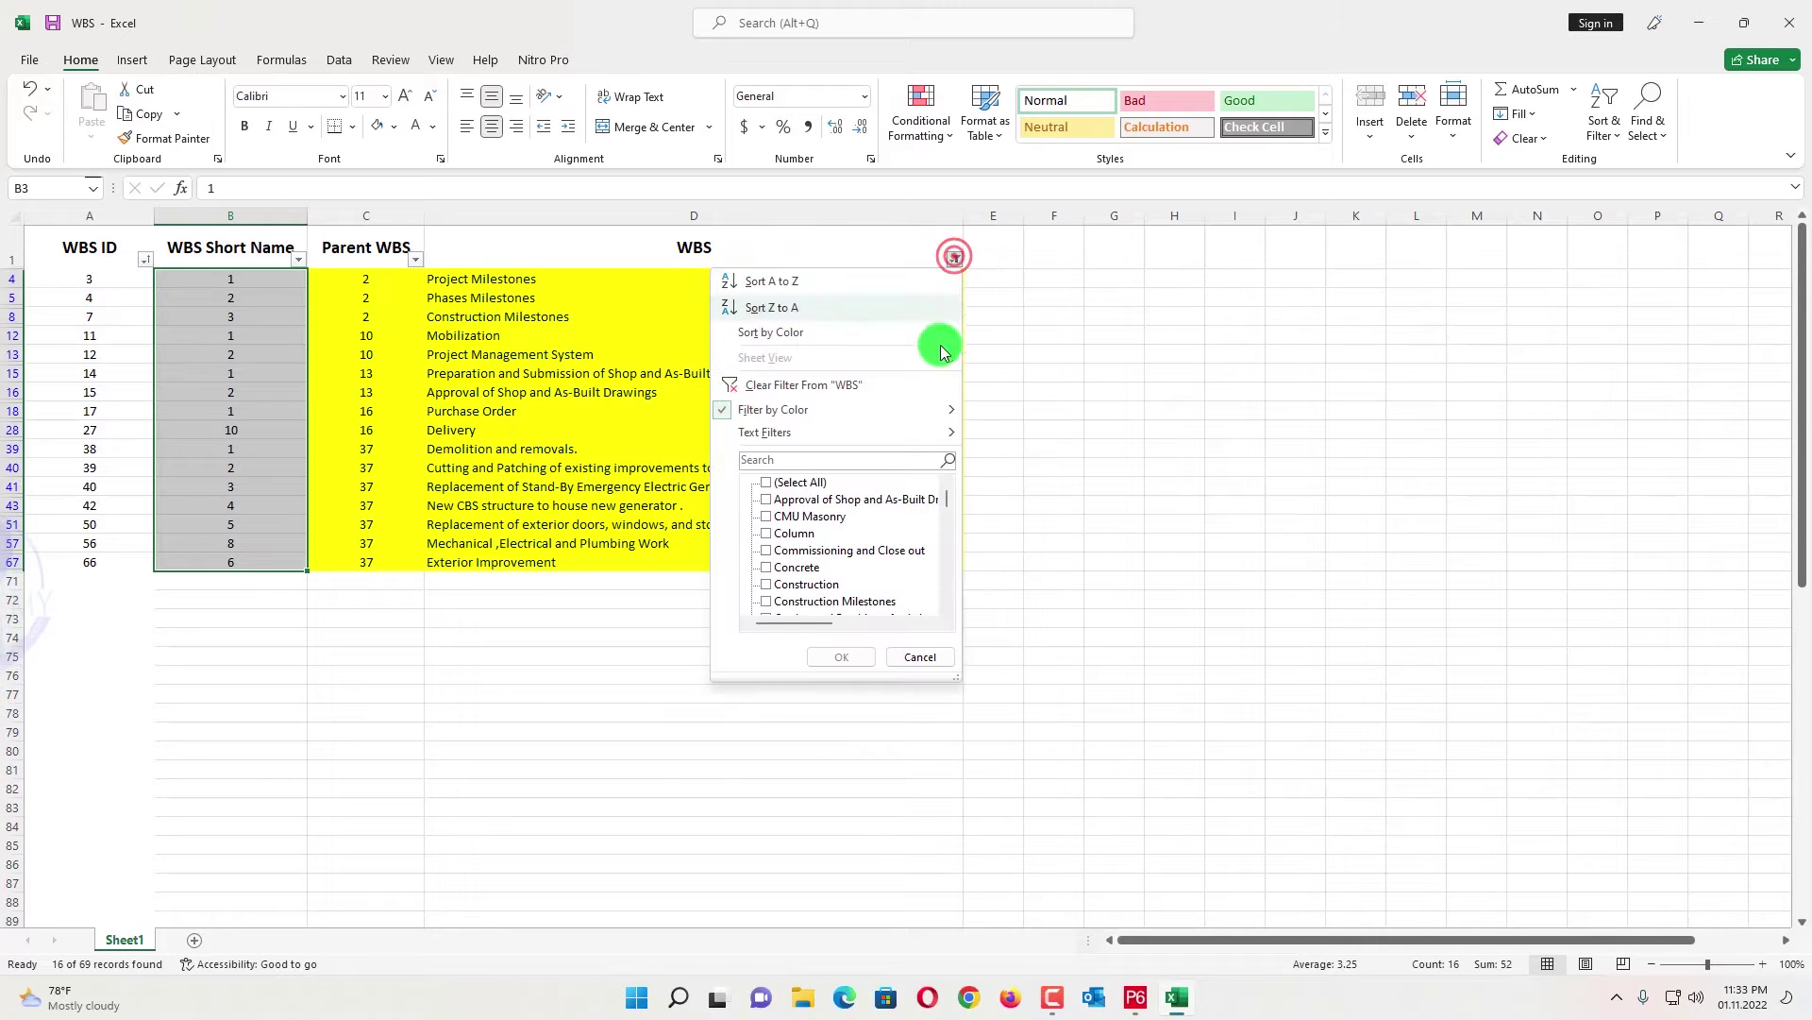
{"action": "left_click", "coordinate": [791, 404]}
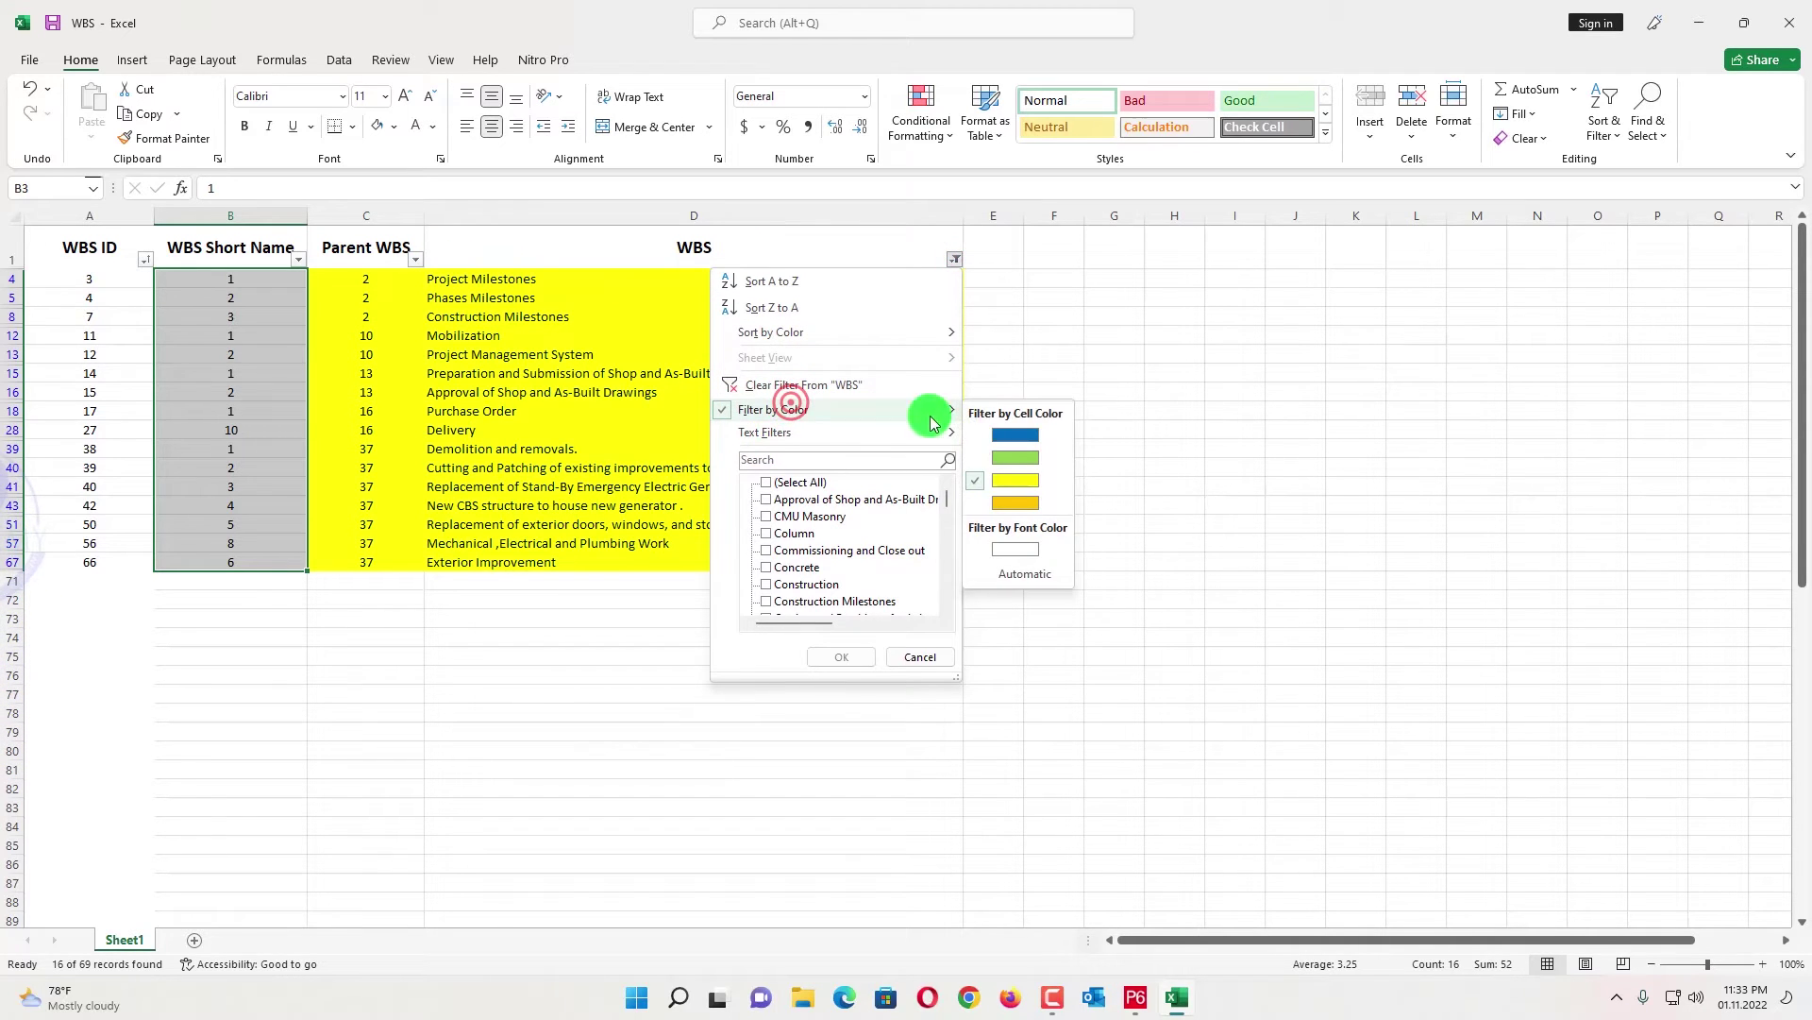
{"action": "left_click", "coordinate": [724, 412]}
{"action": "left_click", "coordinate": [774, 385]}
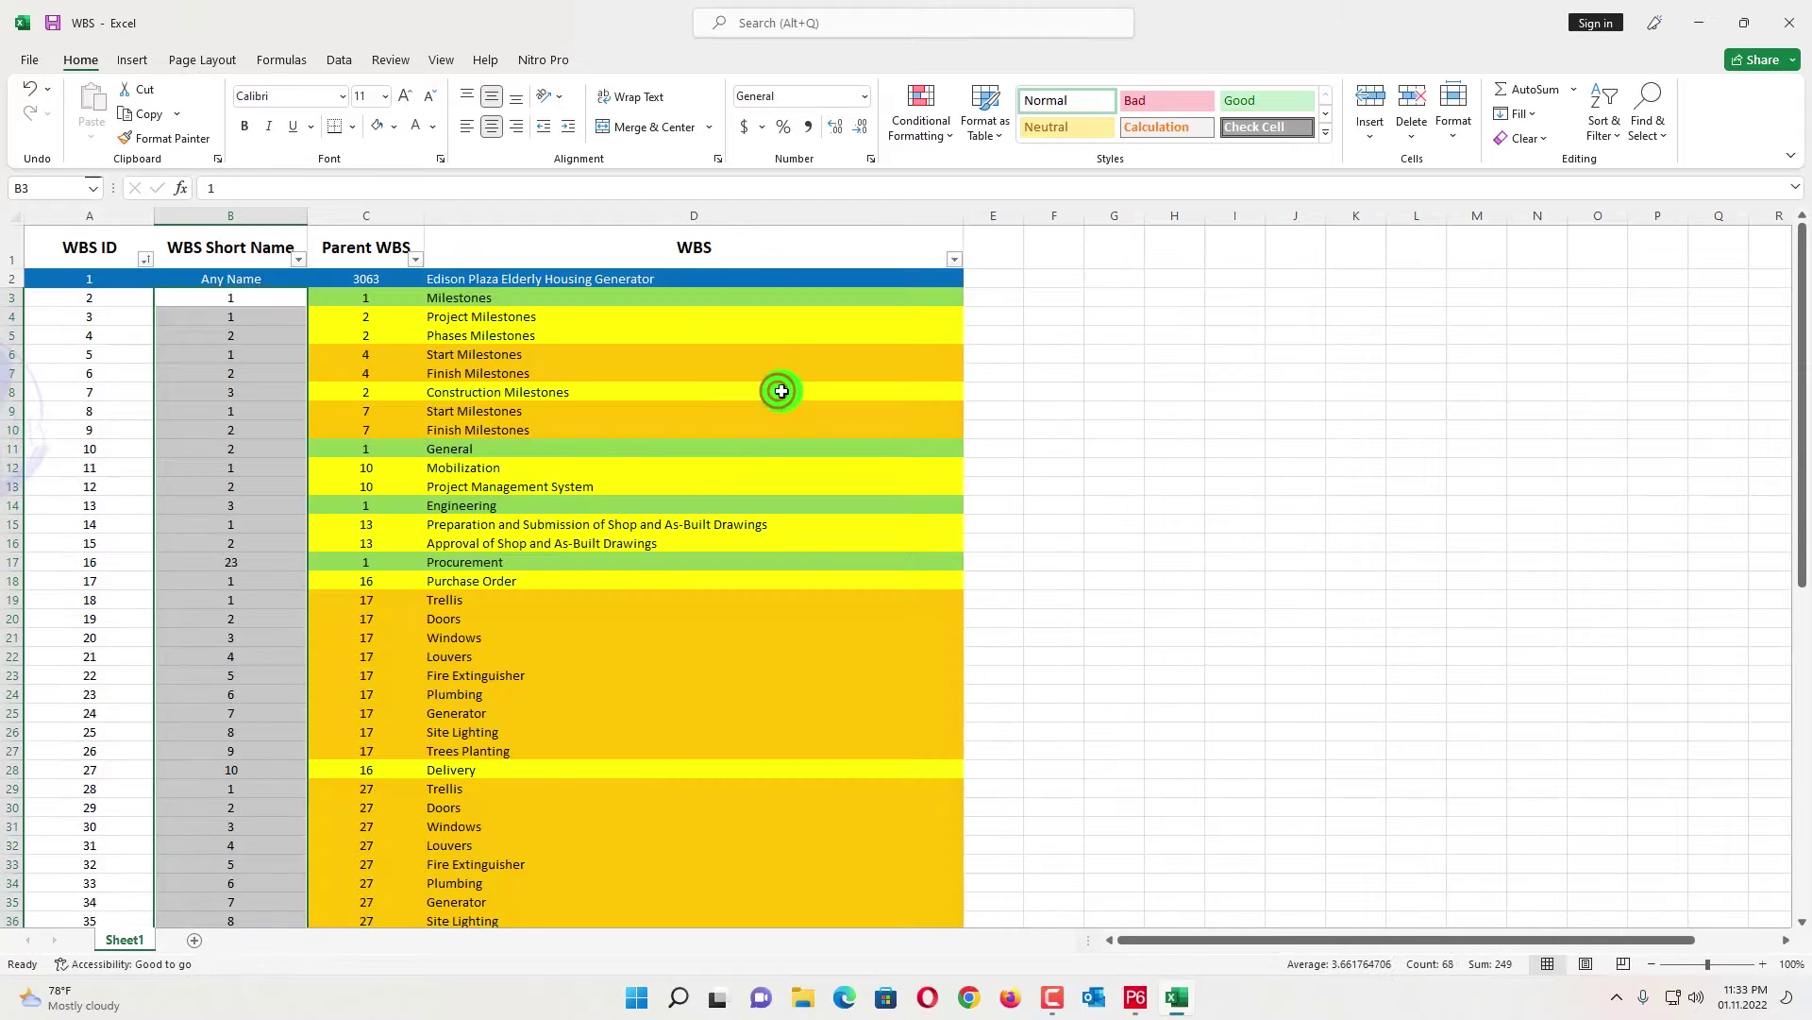
{"action": "left_click", "coordinate": [1070, 314]}
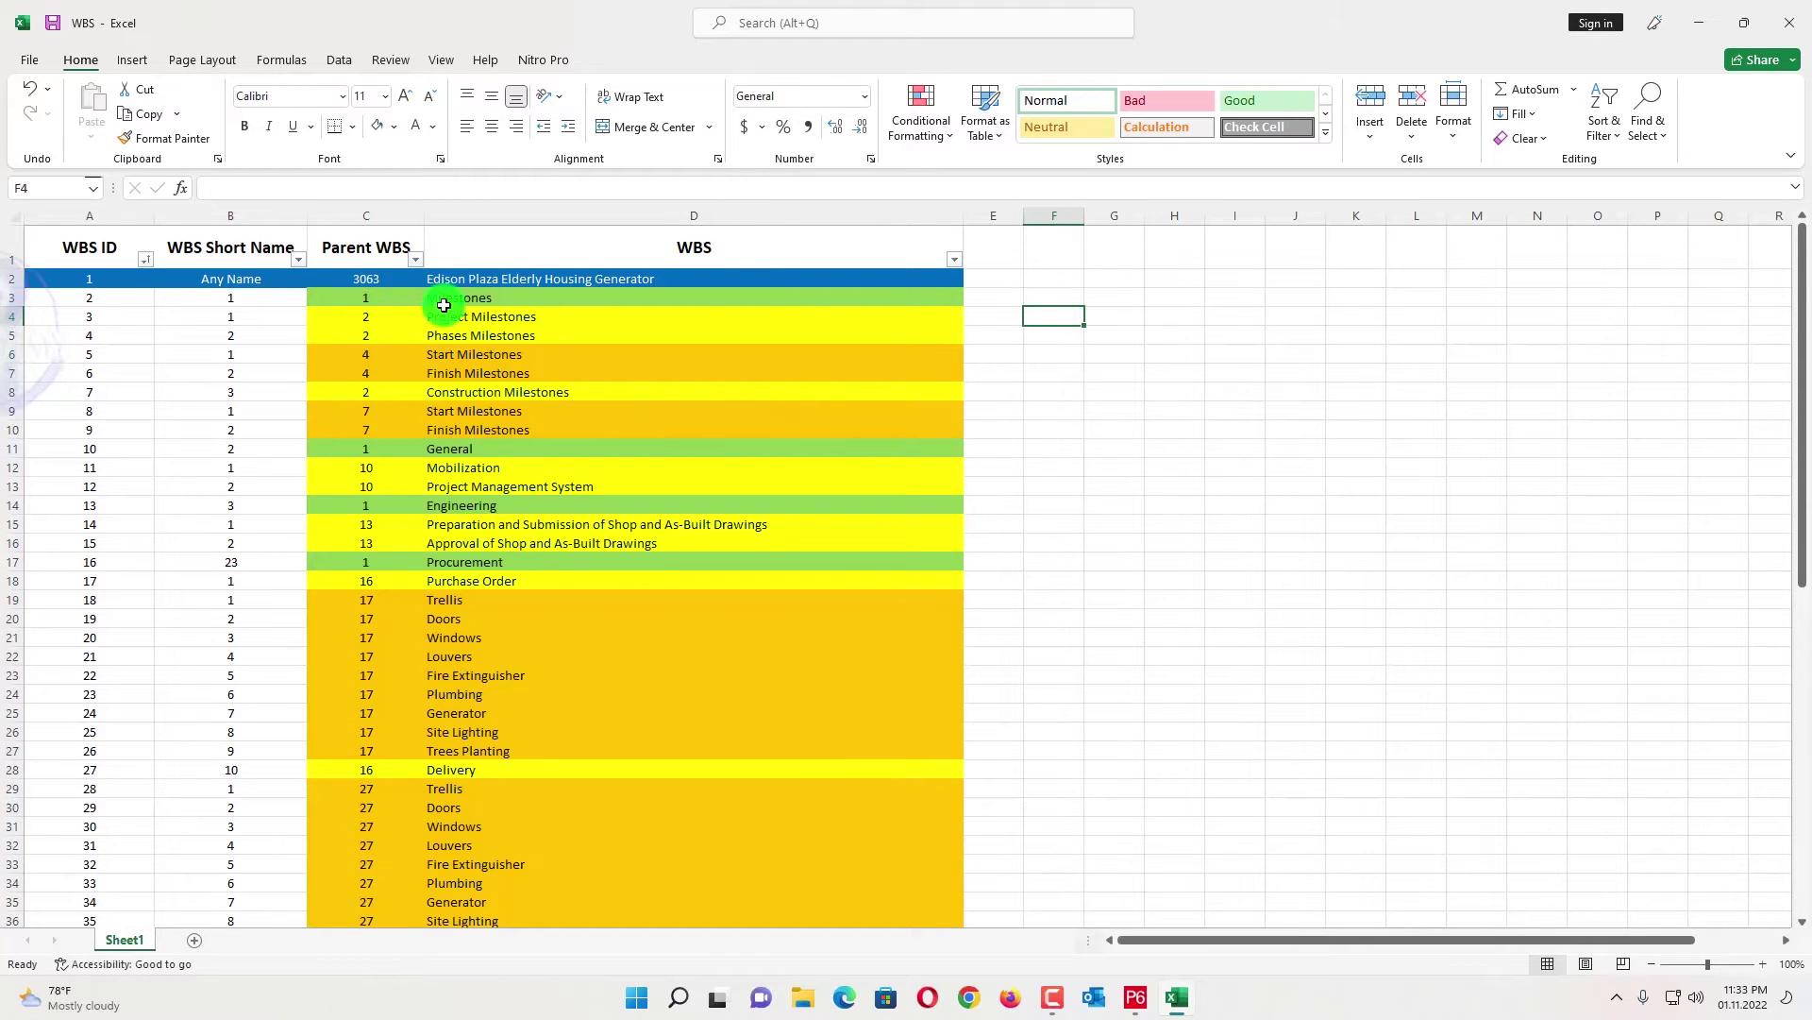
- Examine the Parent WBS values and child rows under Milestones and General, including the Start and Finish Milestones, Mobilization and Project Management System
{"action": "left_click_drag", "start_coordinate": [353, 318], "coordinate": [651, 336]}
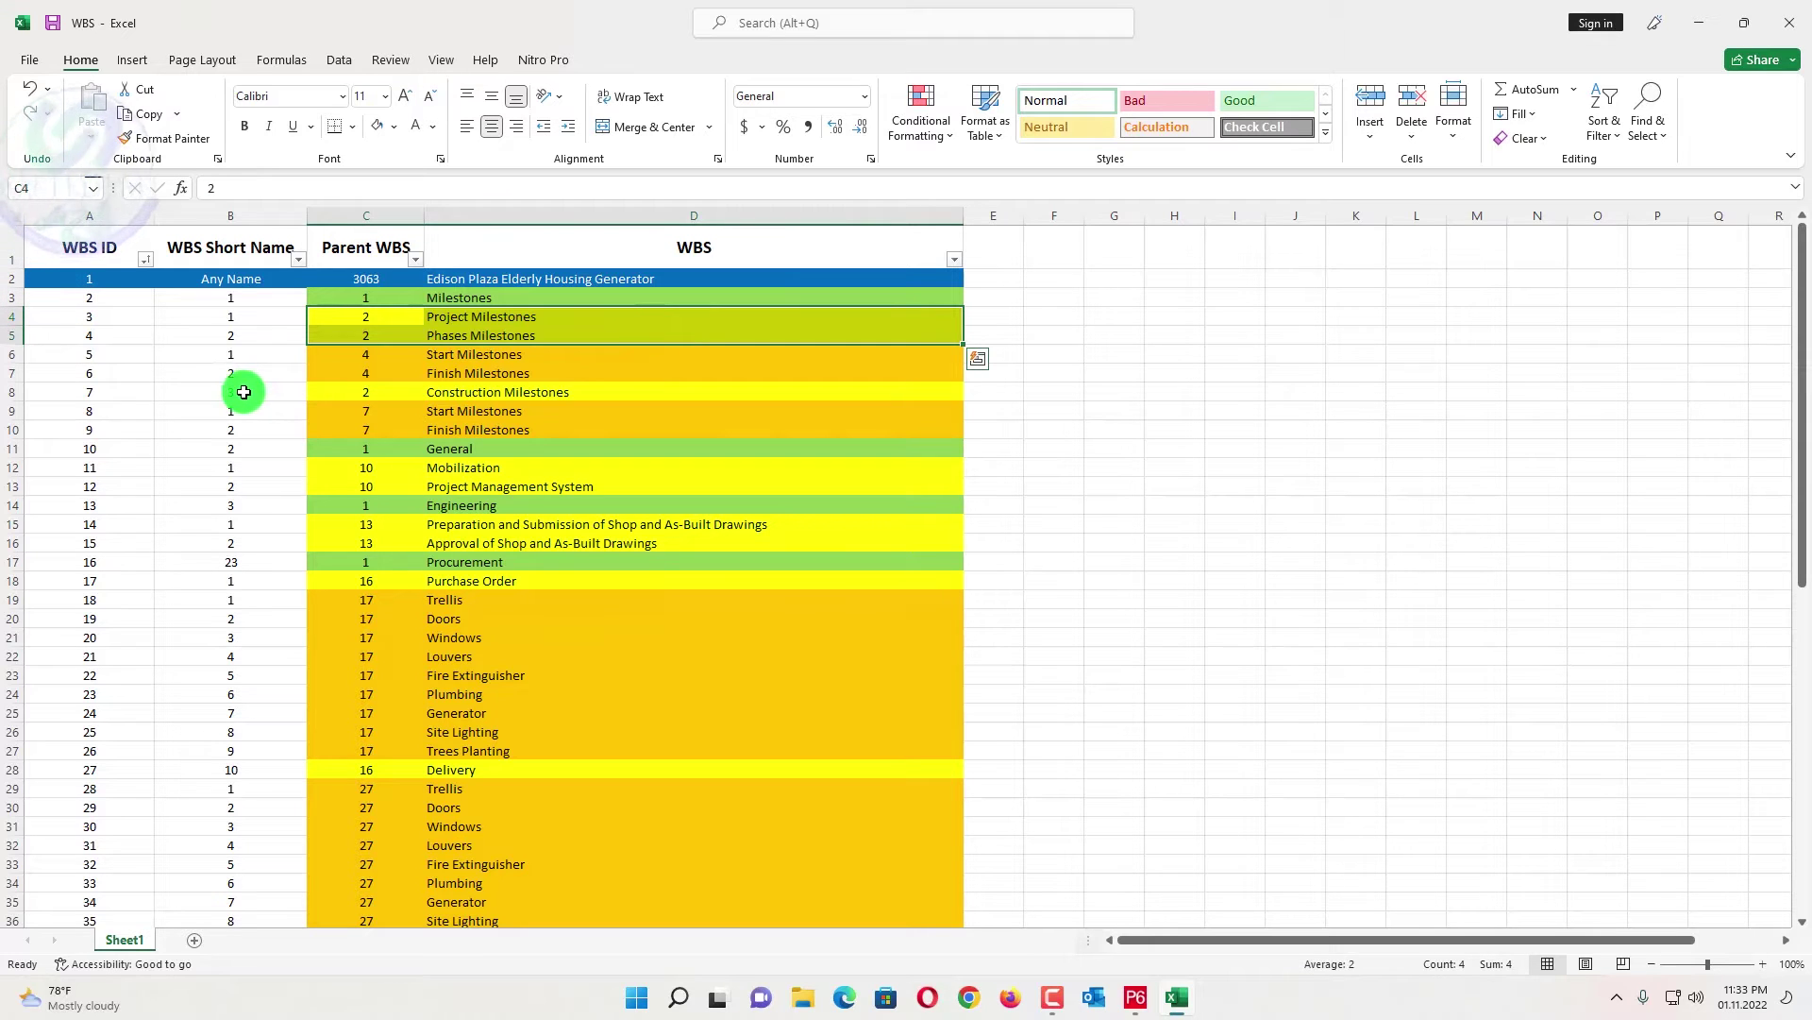
{"action": "left_click_drag", "start_coordinate": [247, 391], "coordinate": [538, 393]}
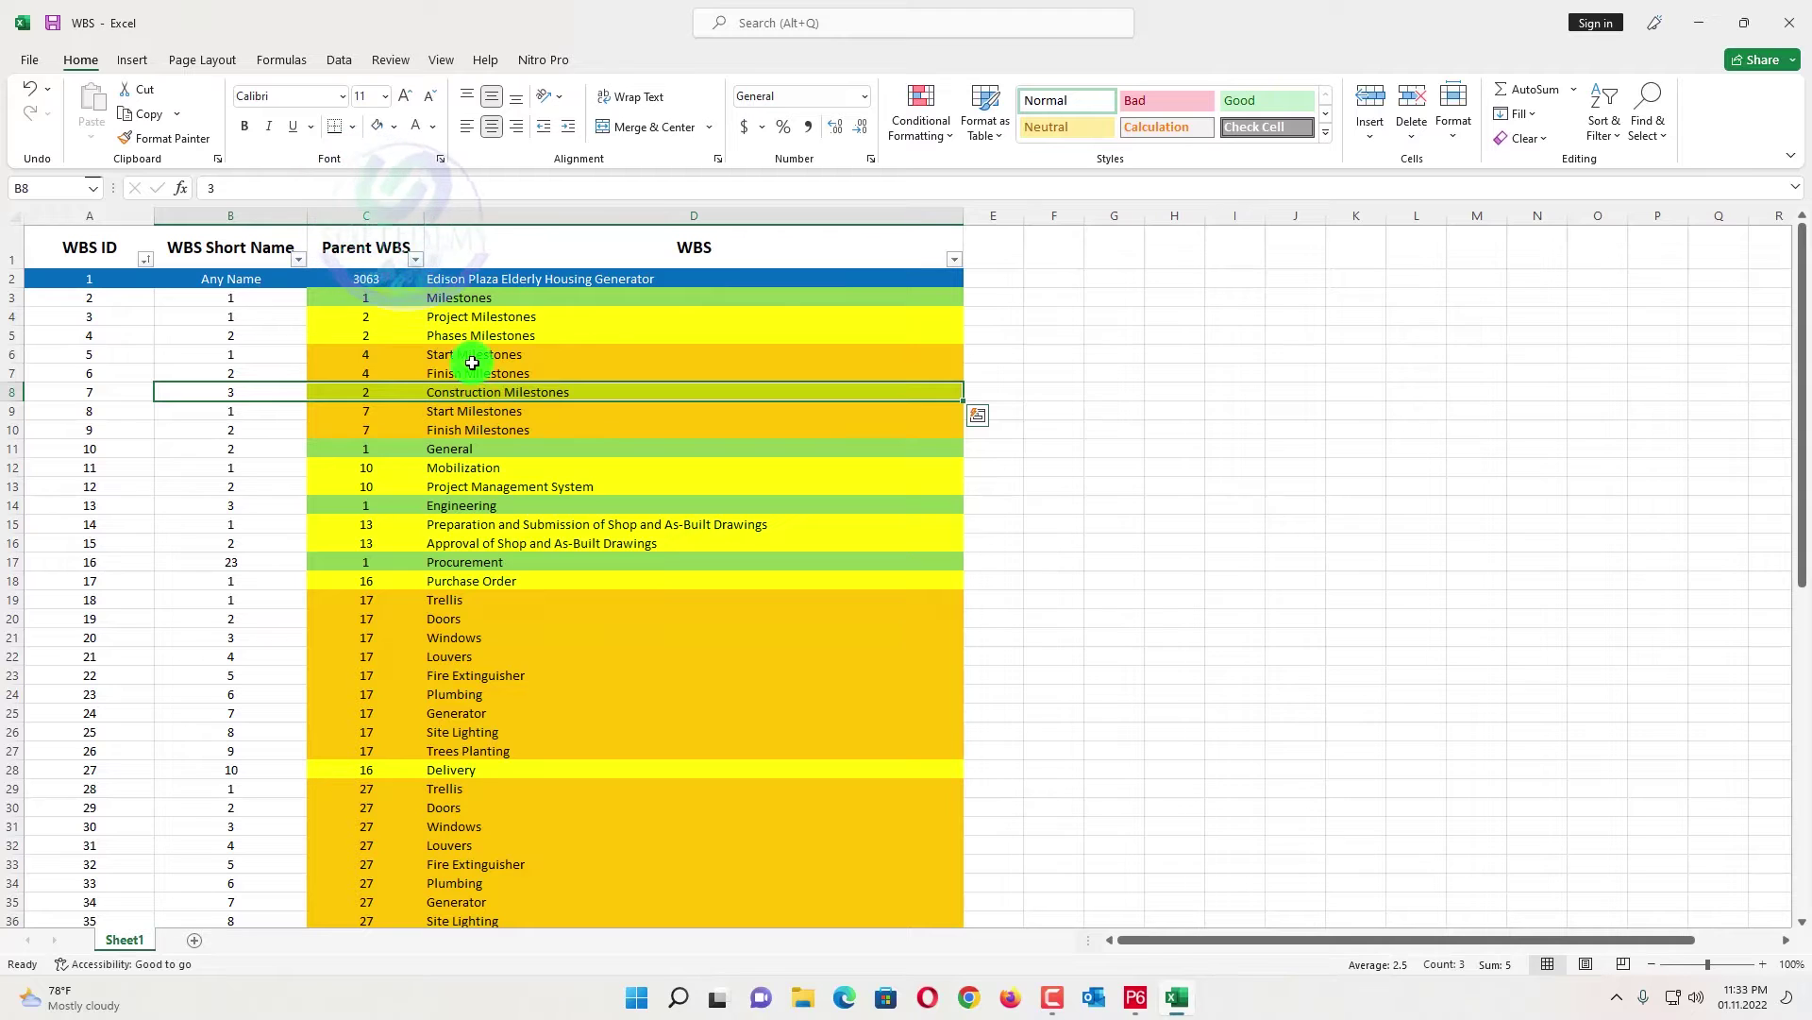
{"action": "left_click", "coordinate": [481, 336]}
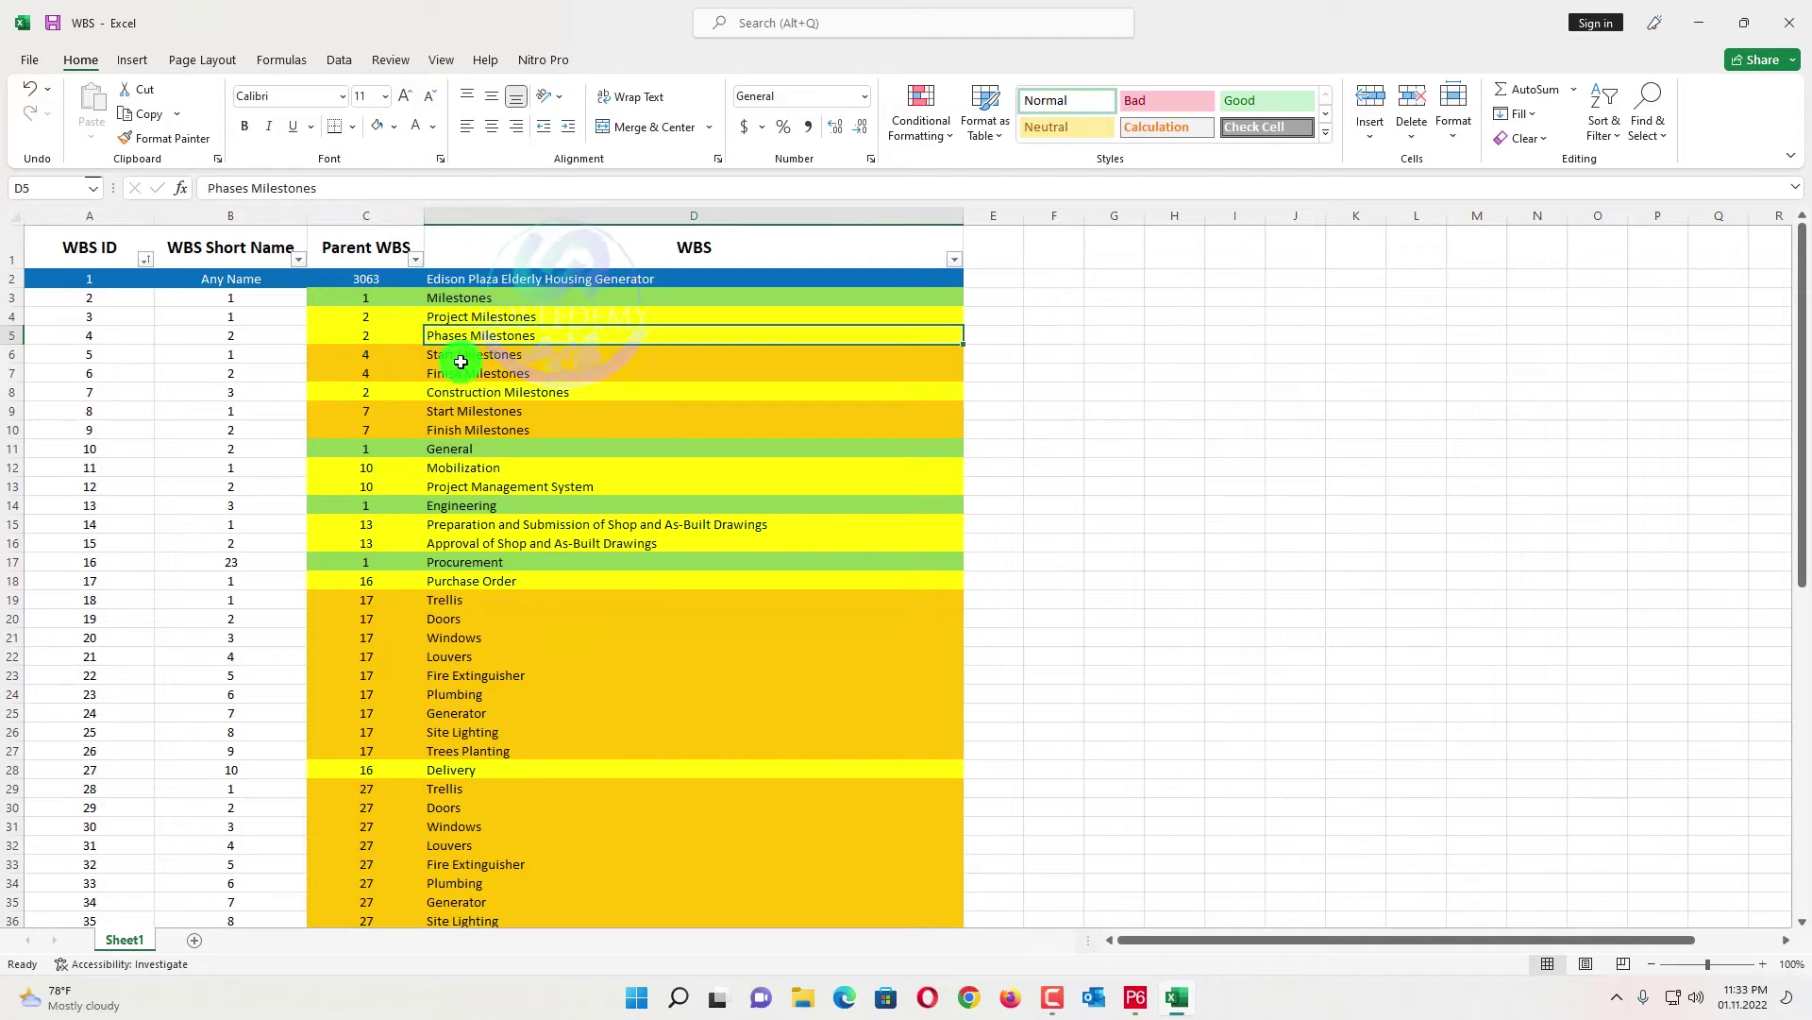
{"action": "left_click_drag", "start_coordinate": [478, 357], "coordinate": [484, 430]}
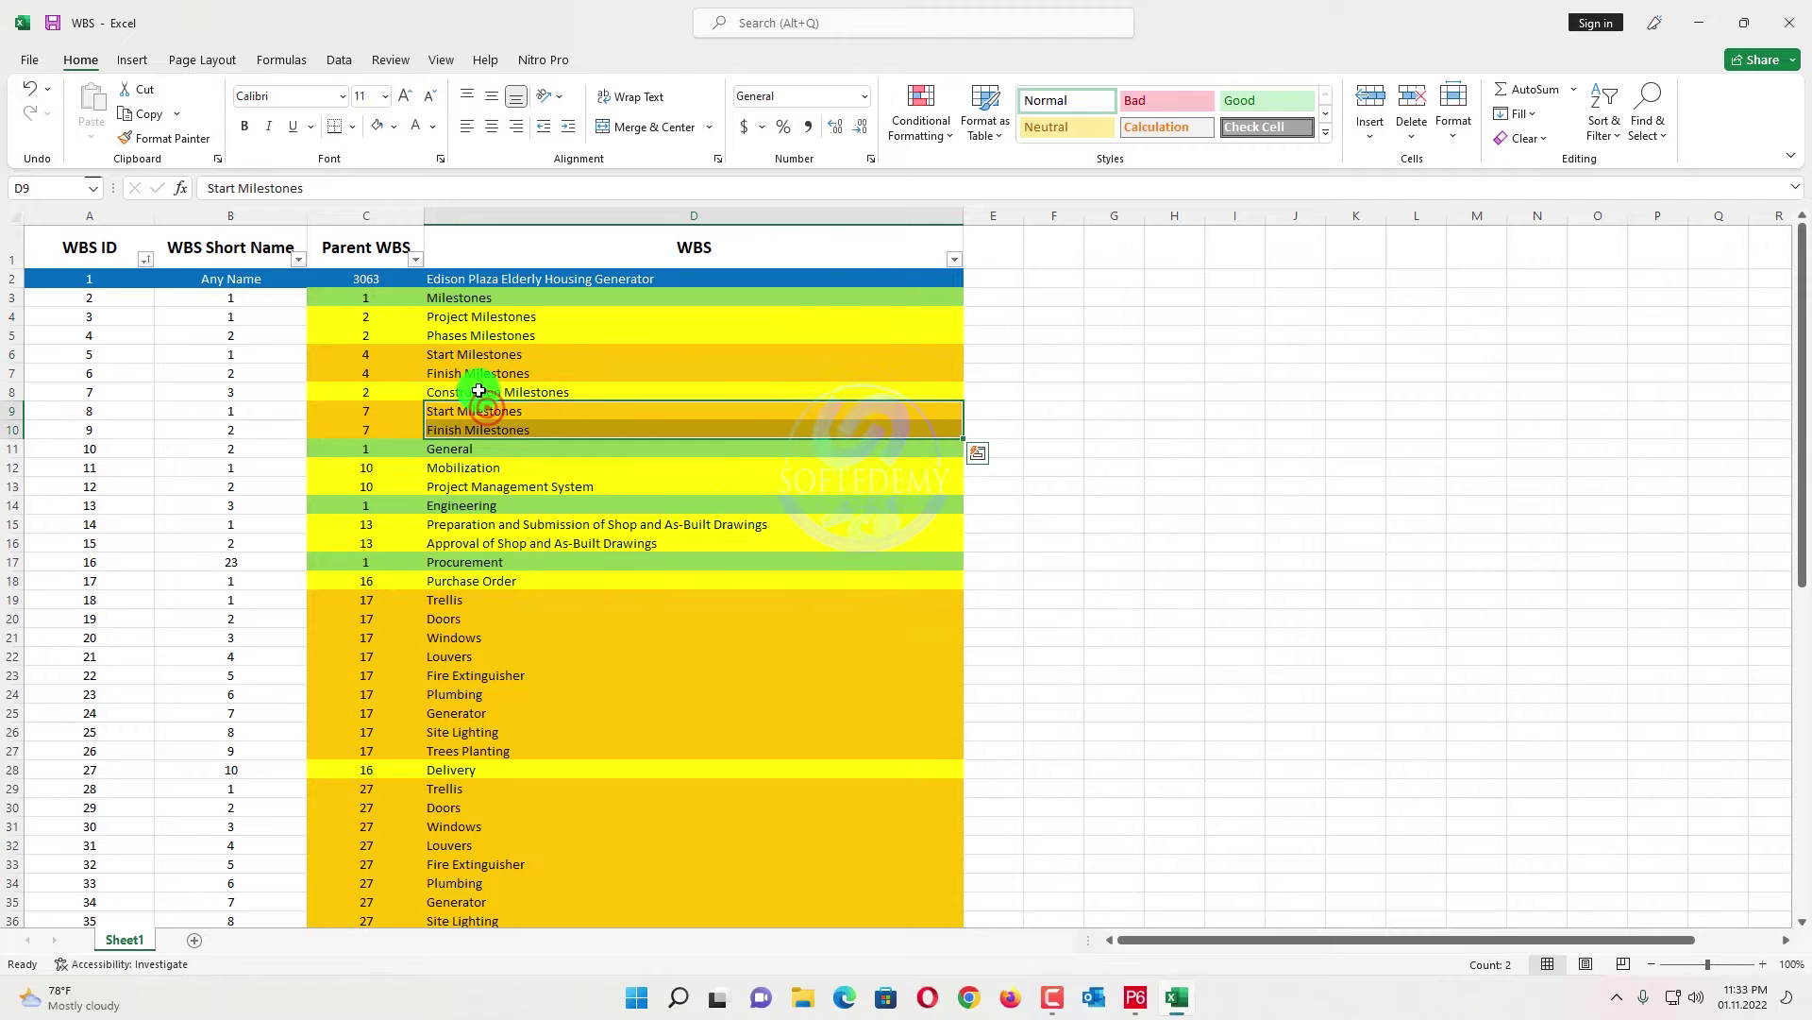
{"action": "left_click", "coordinate": [443, 456]}
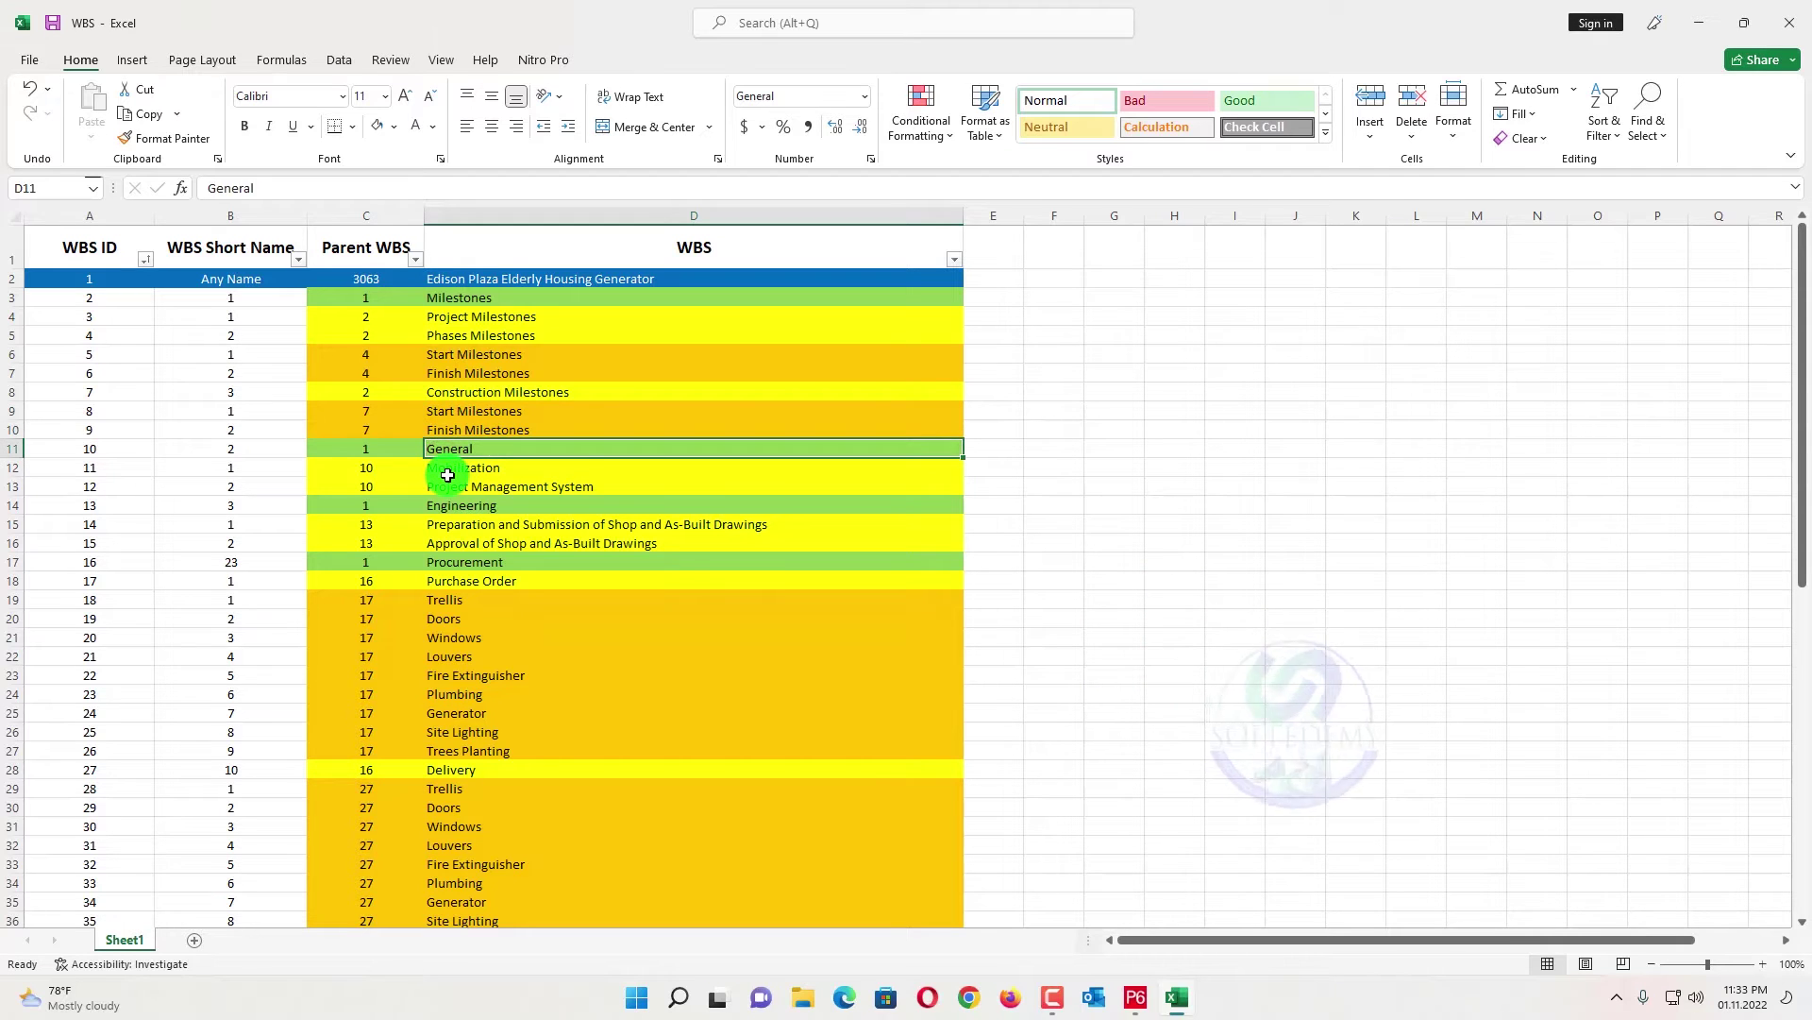
{"action": "left_click_drag", "start_coordinate": [445, 472], "coordinate": [450, 484]}
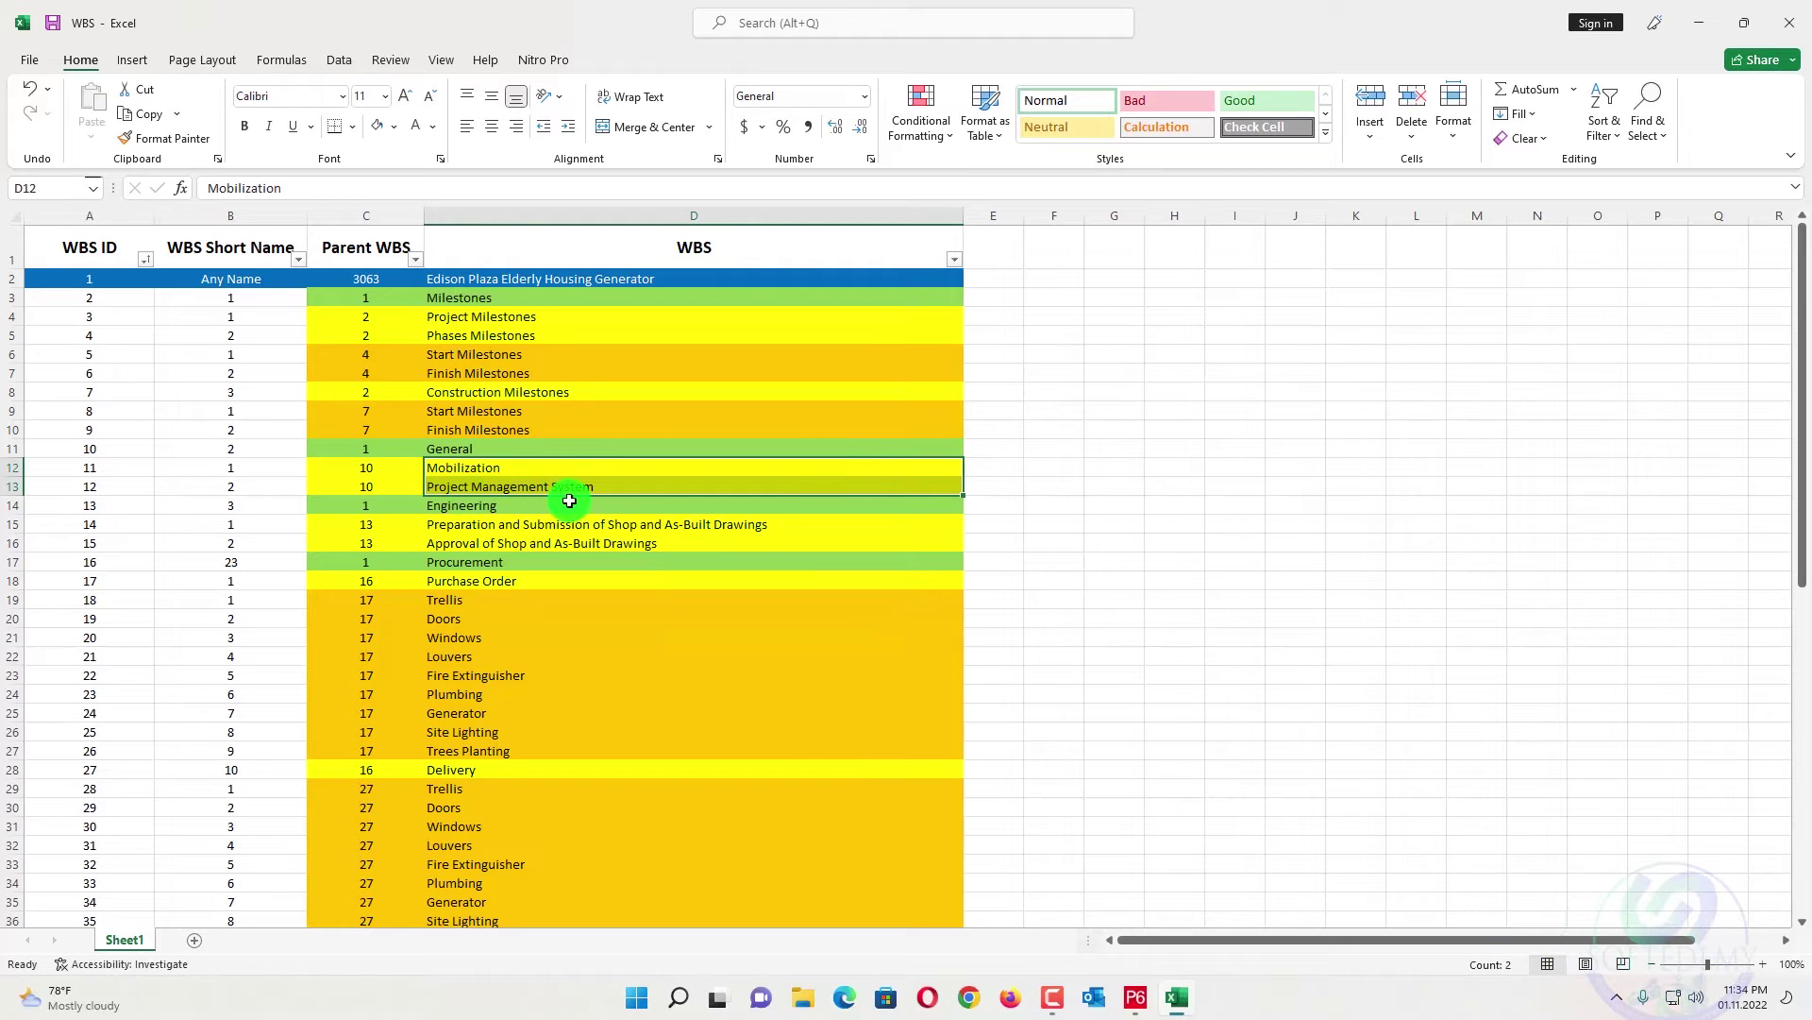
- Review the Purchase Order row under Procurement and the Parent WBS values of its items from Trellis to Trees Planting
{"action": "scroll", "coordinate": [570, 507], "scroll_direction": "down", "scroll_amount": 2}
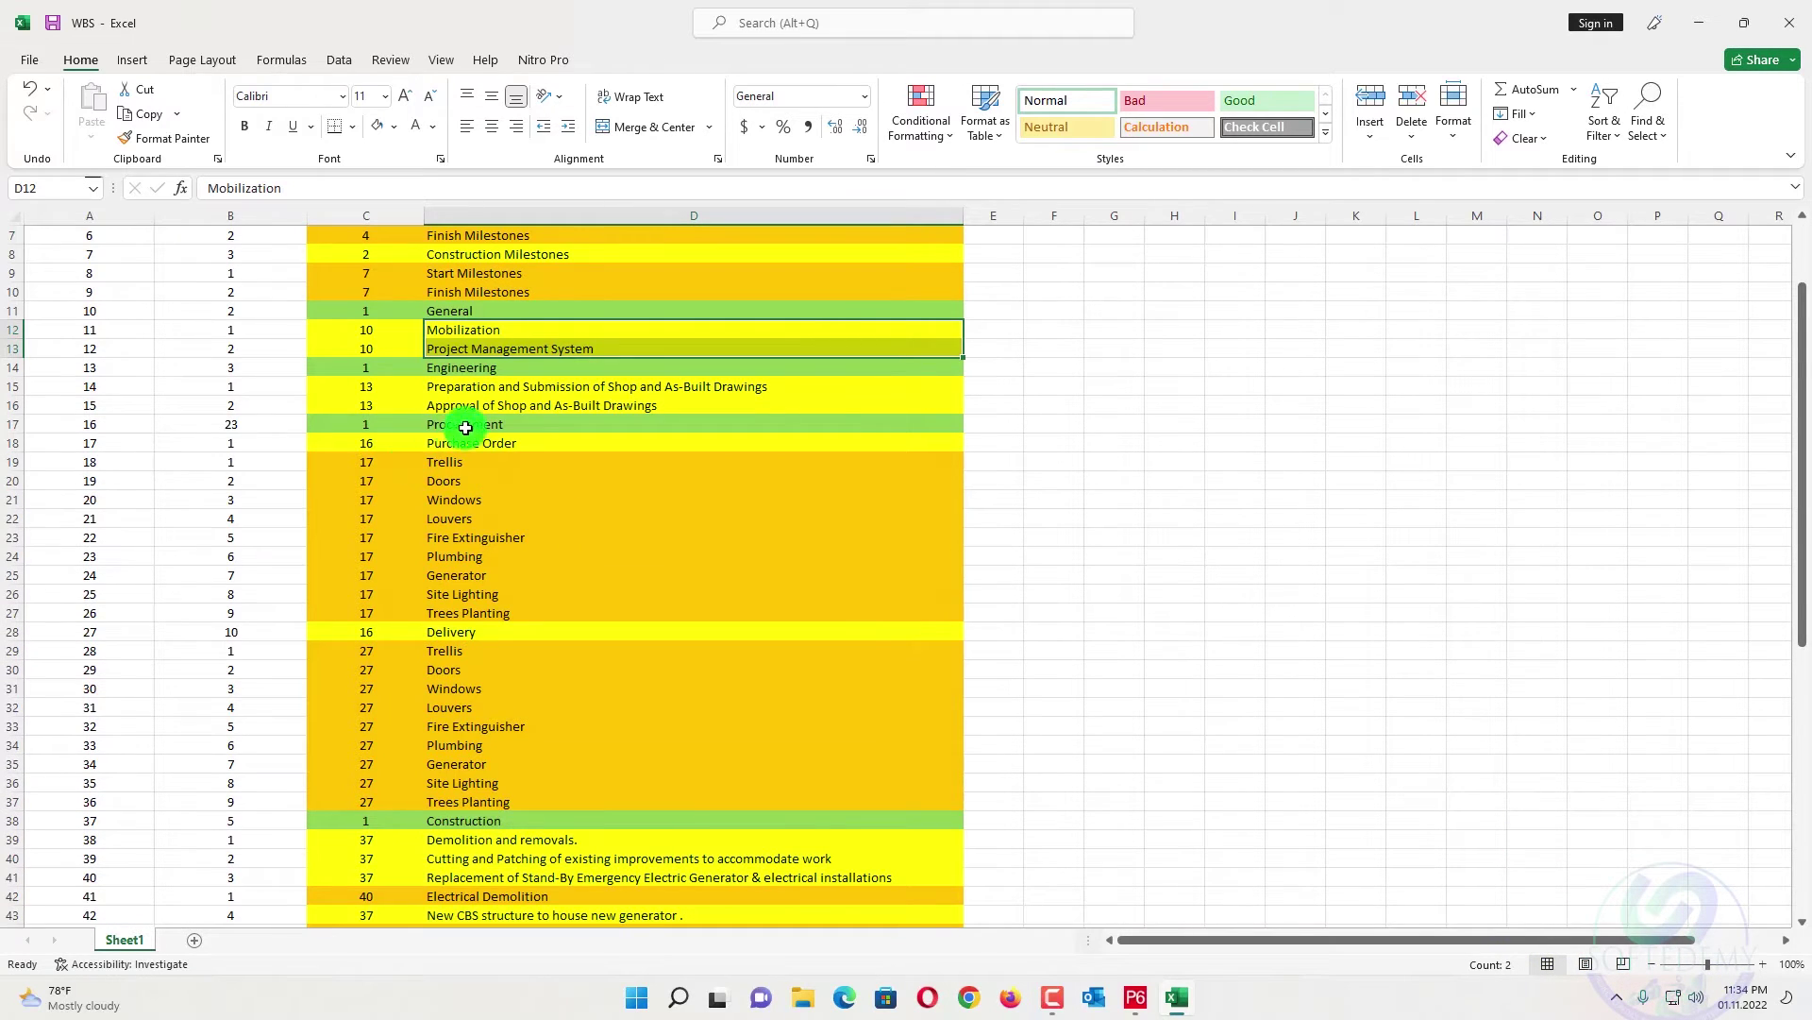
{"action": "left_click", "coordinate": [450, 444]}
{"action": "left_click_drag", "start_coordinate": [336, 445], "coordinate": [595, 445]}
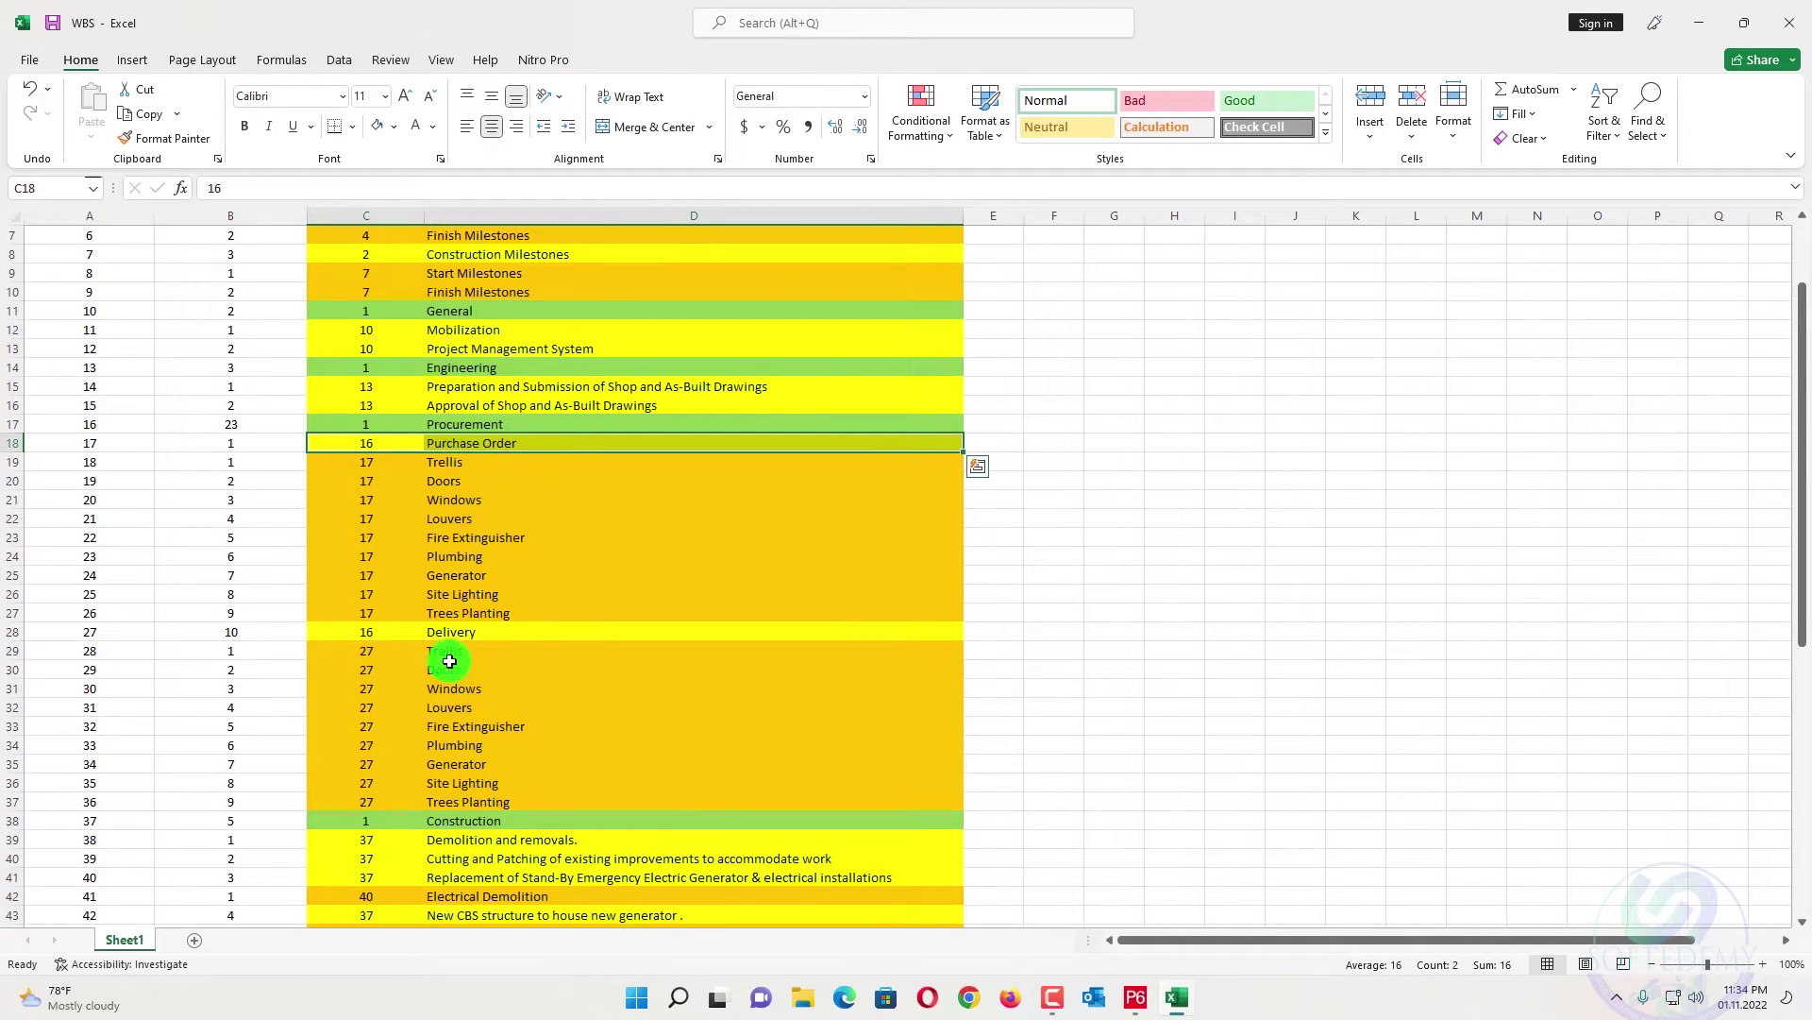
{"action": "left_click_drag", "start_coordinate": [382, 630], "coordinate": [463, 582]}
{"action": "left_click", "coordinate": [486, 448]}
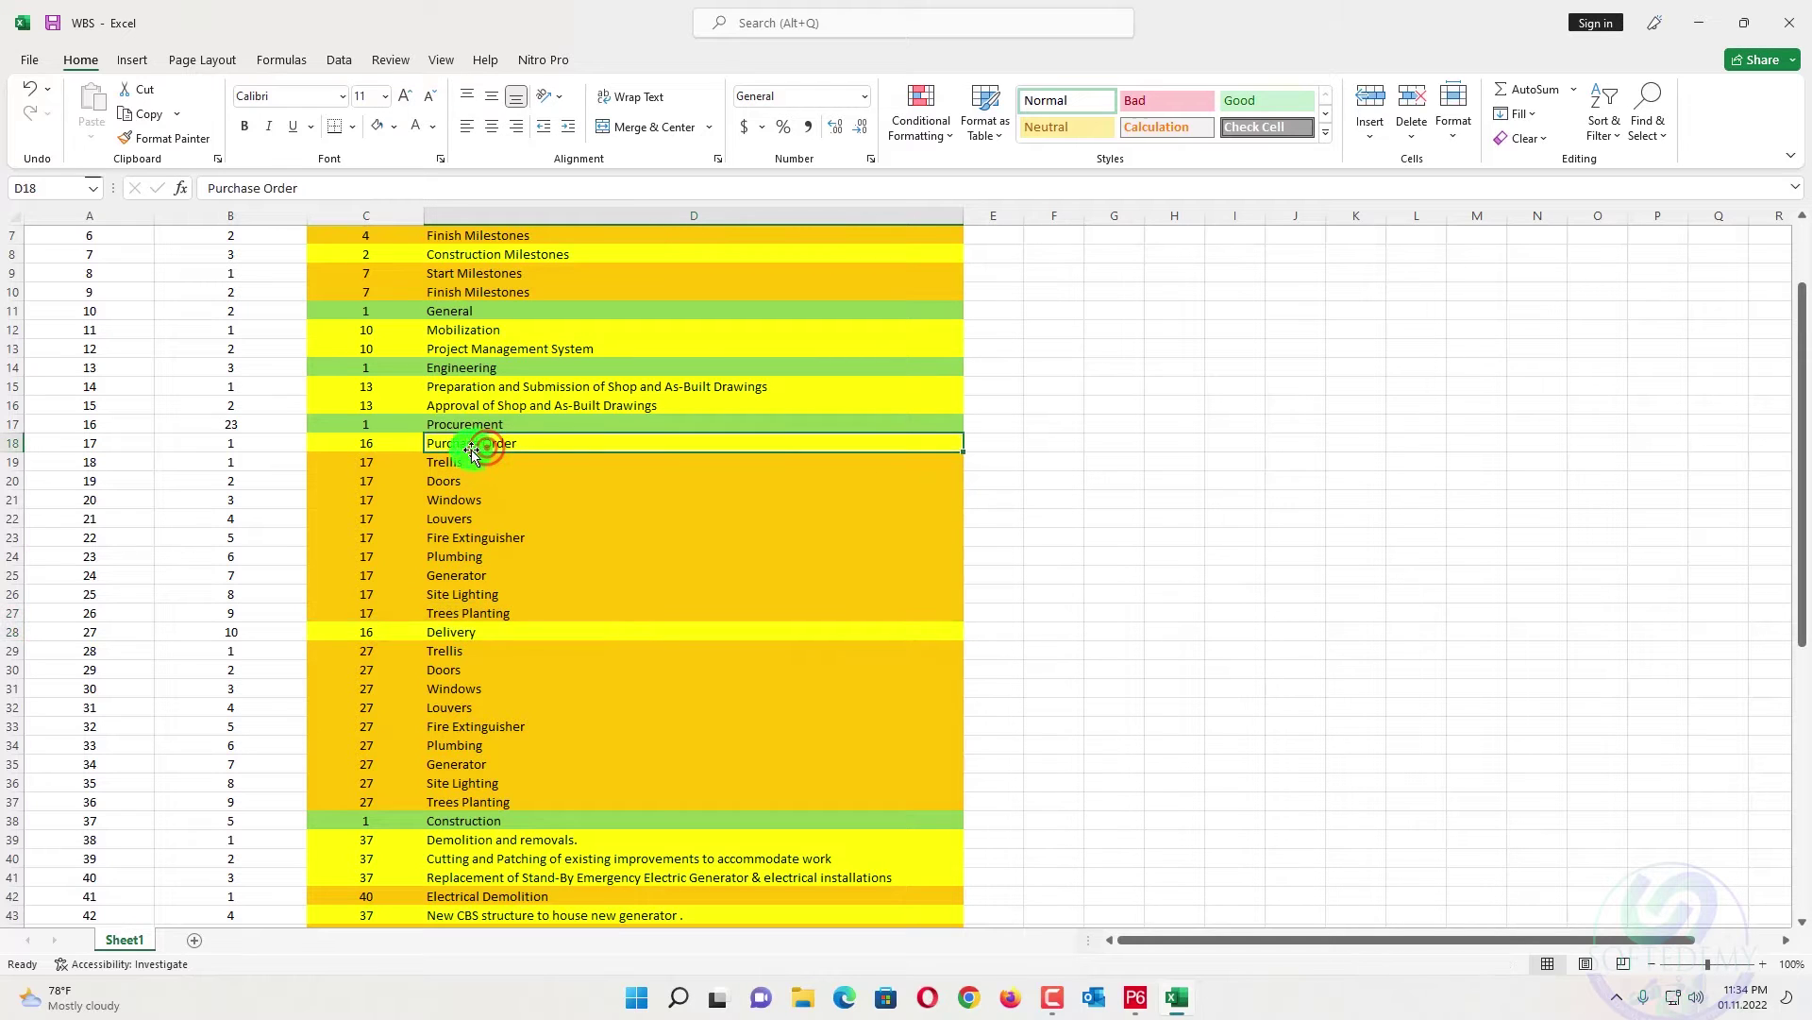
{"action": "left_click_drag", "start_coordinate": [464, 461], "coordinate": [473, 615]}
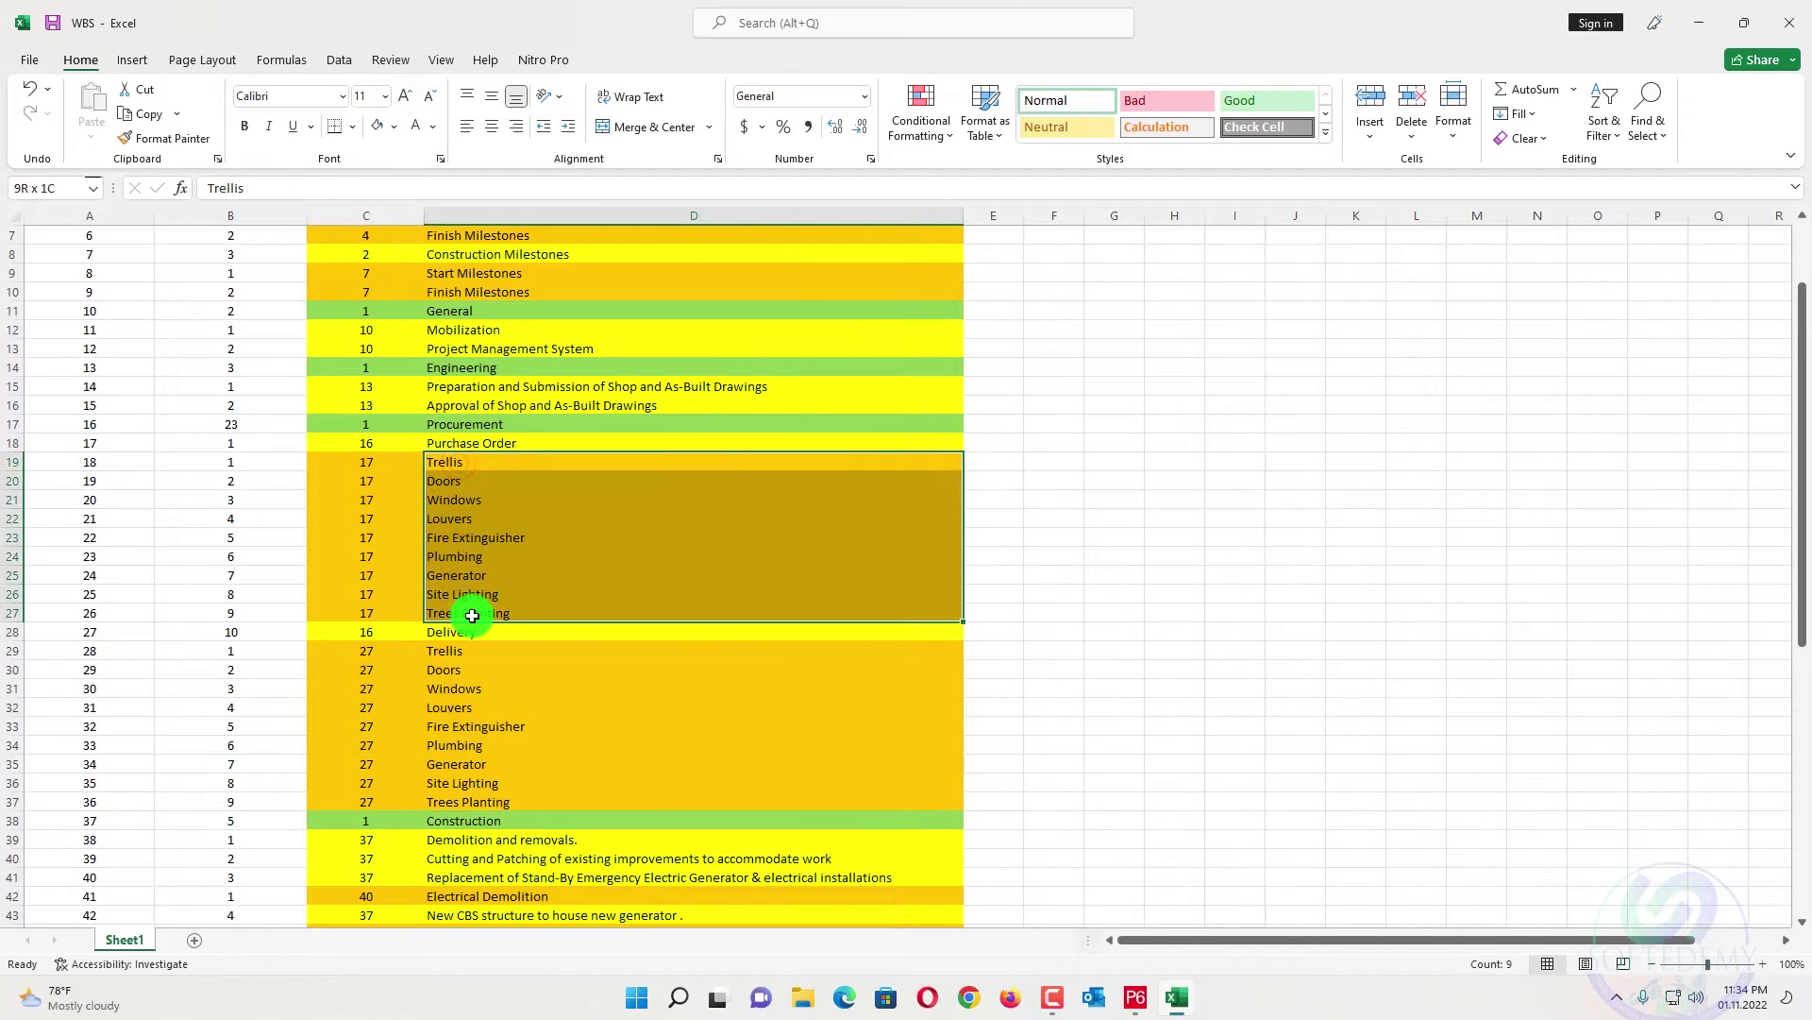
{"action": "left_click_drag", "start_coordinate": [380, 463], "coordinate": [388, 609]}
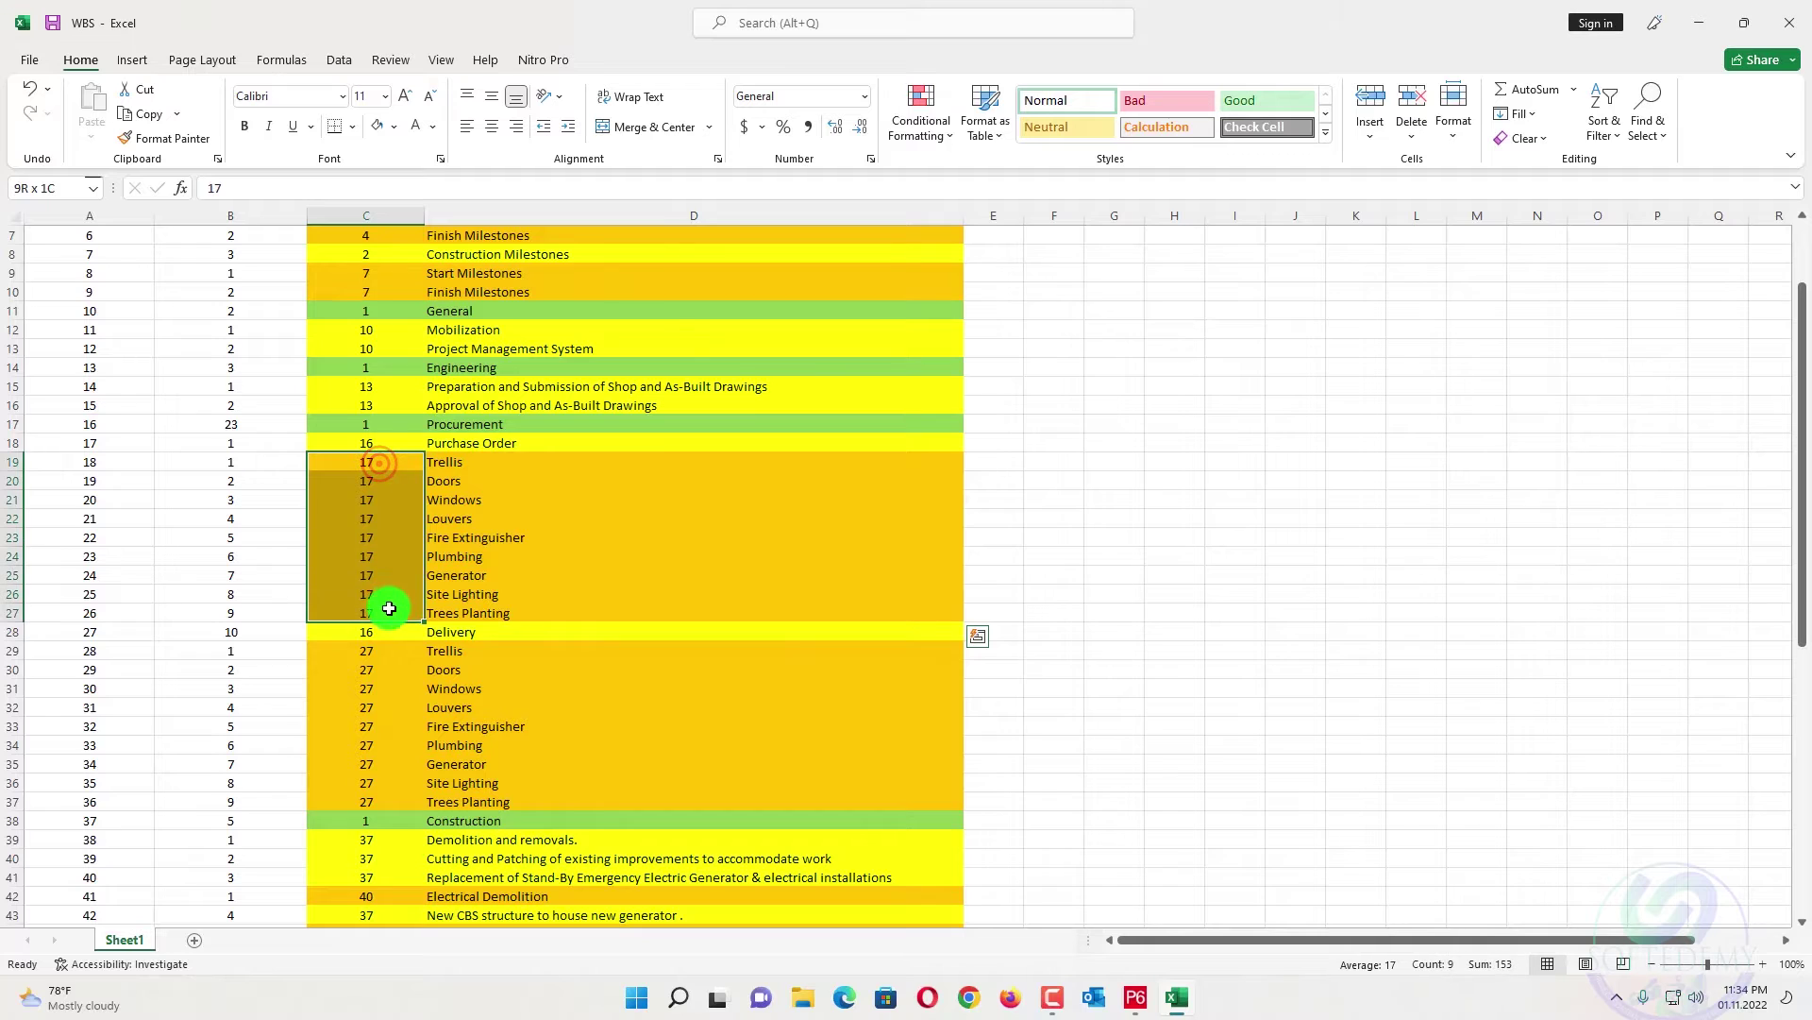
- Compare the Purchase Order items' WBS Short Names and Parent WBS values with Purchase Order's WBS ID, and check Delivery's Parent WBS
{"action": "scroll", "coordinate": [412, 573], "scroll_direction": "up", "scroll_amount": 2}
{"action": "scroll", "coordinate": [408, 557], "scroll_direction": "down", "scroll_amount": 2}
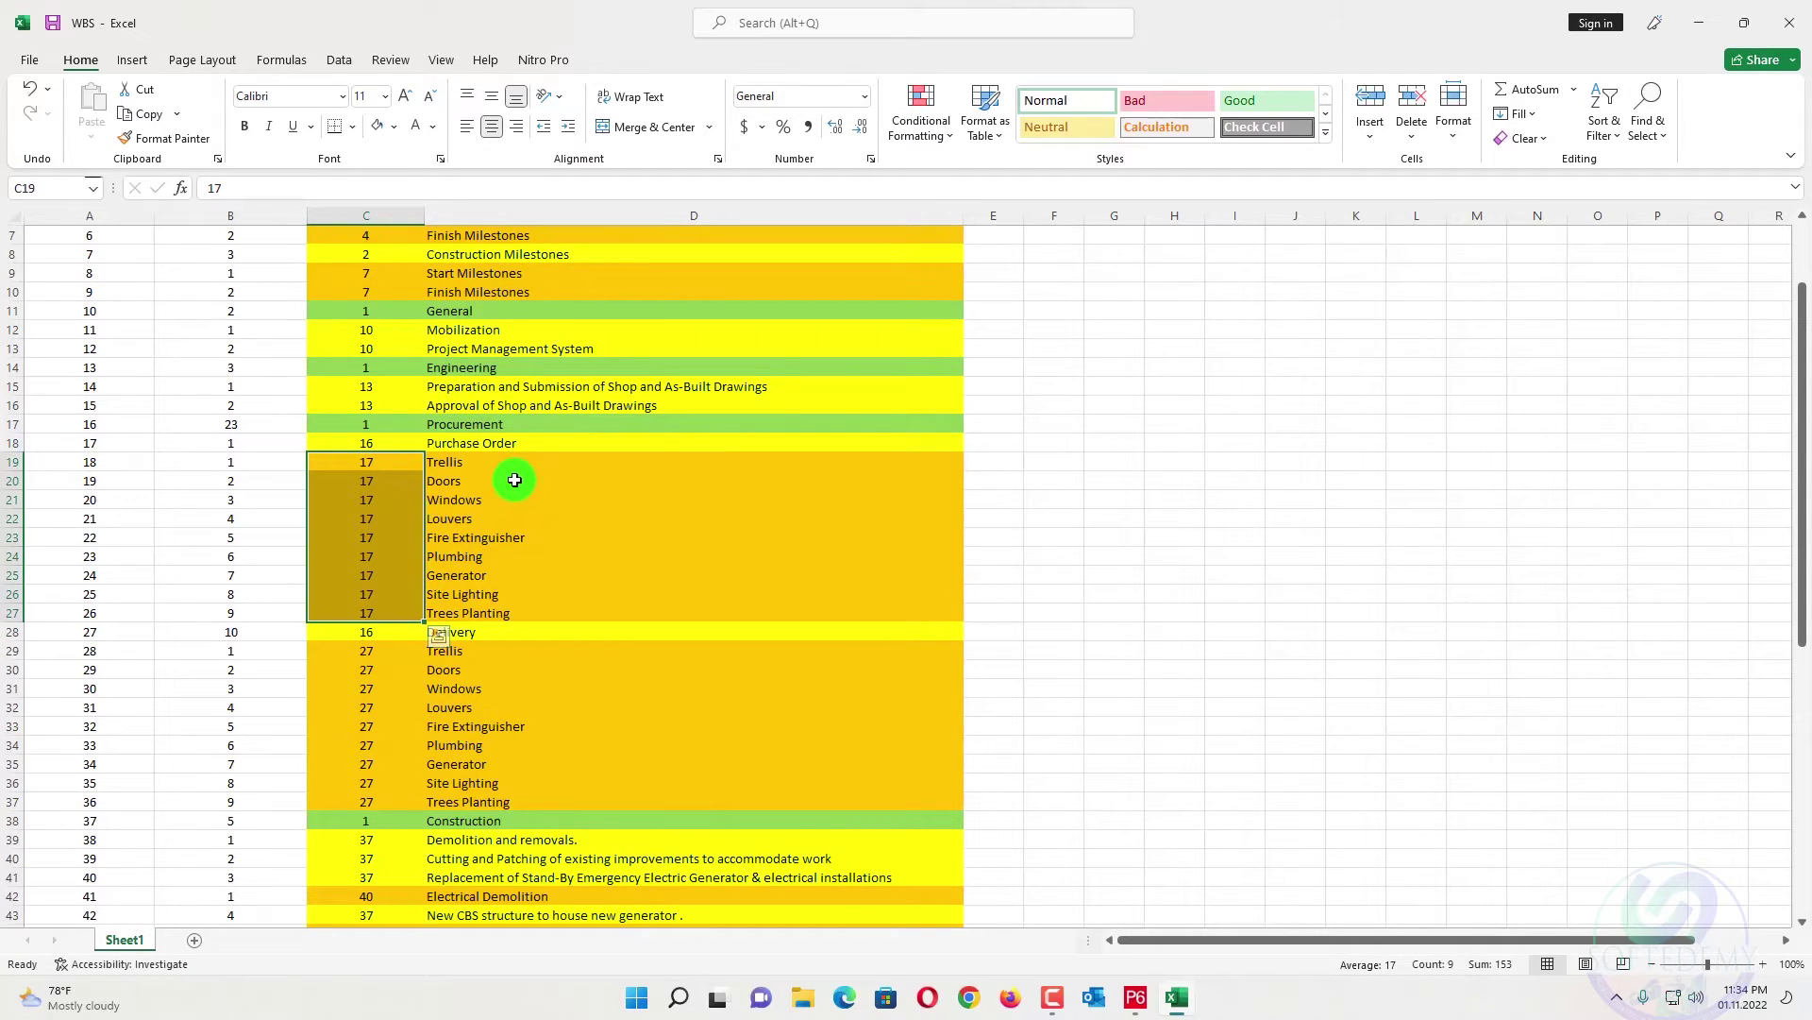
{"action": "scroll", "coordinate": [507, 485], "scroll_direction": "up", "scroll_amount": 2}
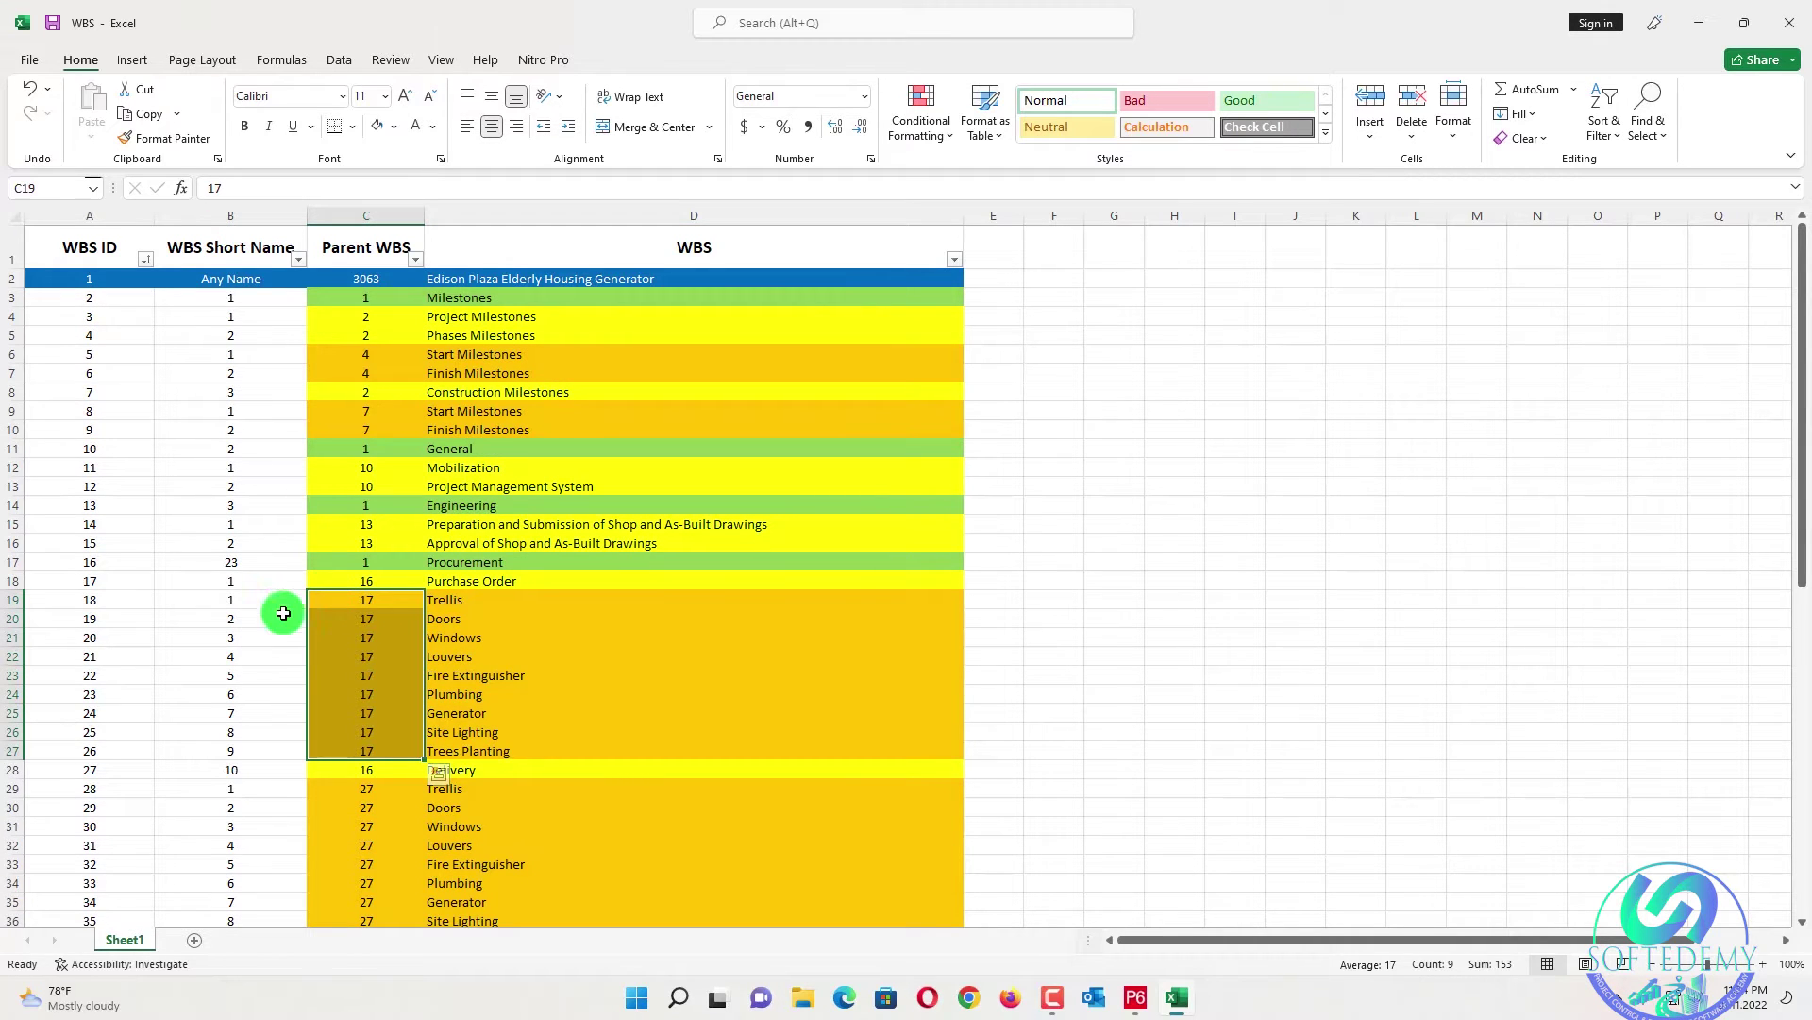
{"action": "left_click_drag", "start_coordinate": [261, 600], "coordinate": [275, 751]}
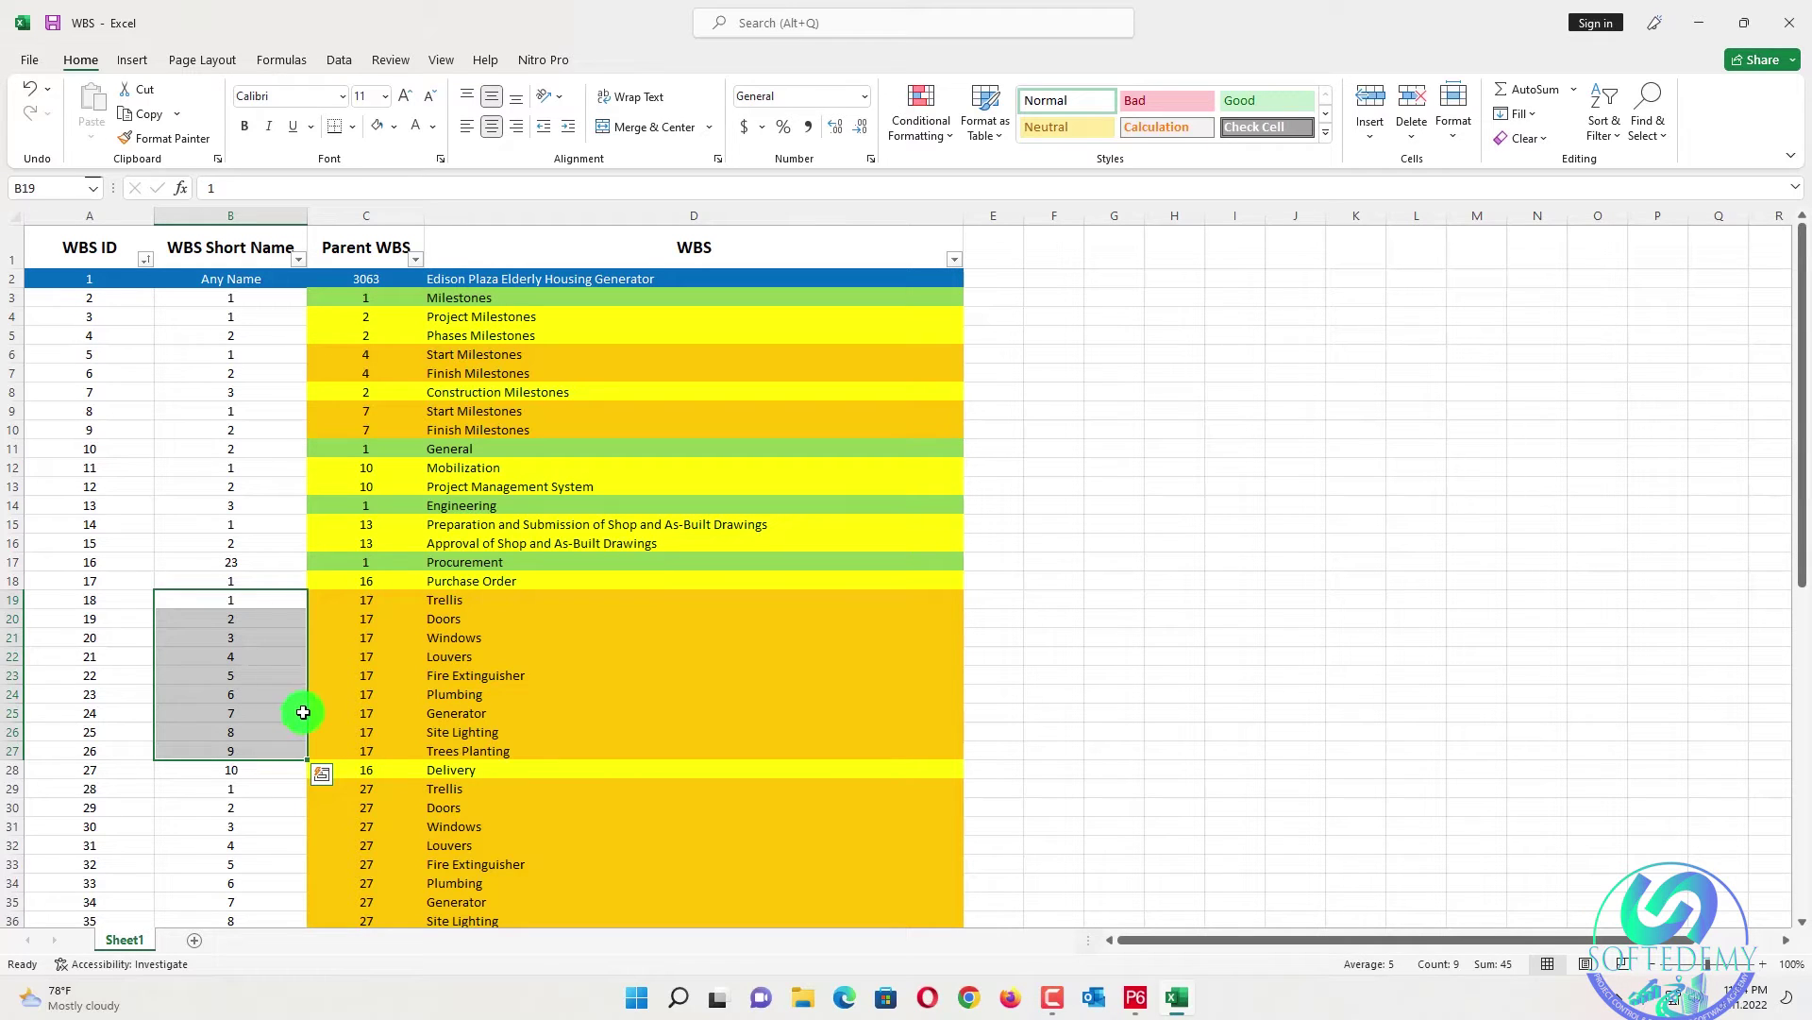
{"action": "left_click", "coordinate": [362, 602]}
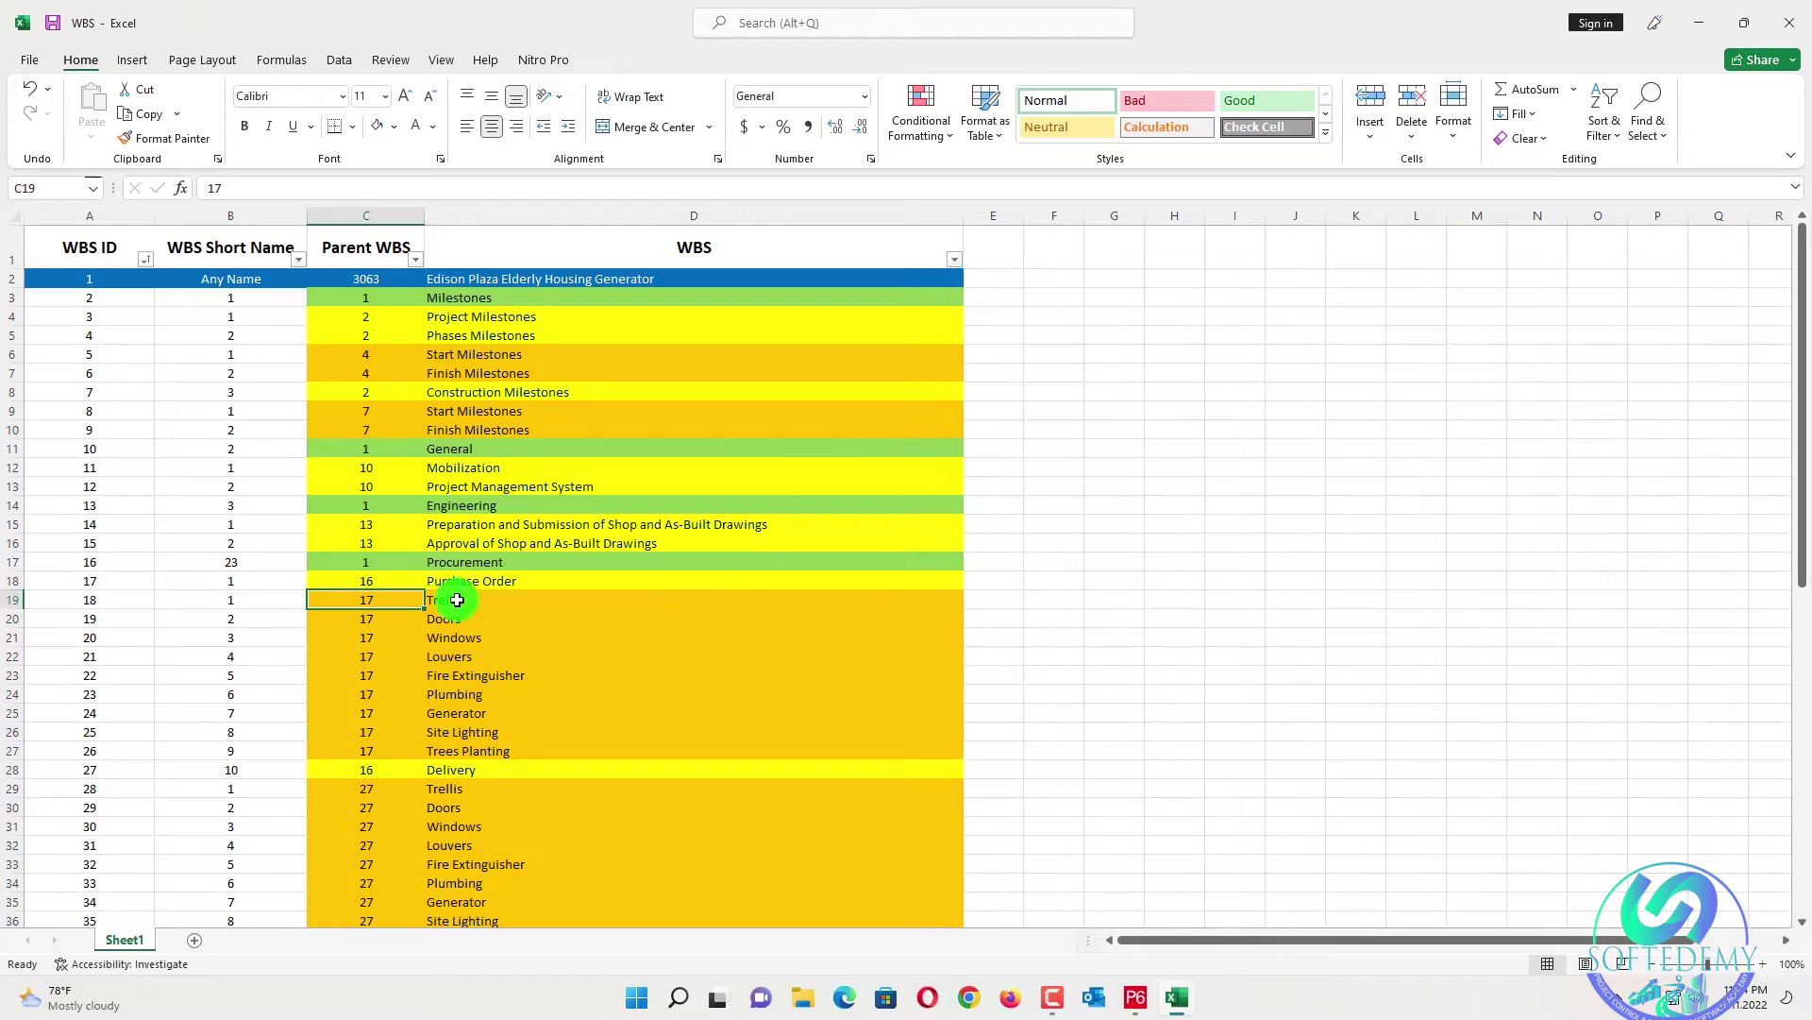
{"action": "left_click_drag", "start_coordinate": [472, 601], "coordinate": [483, 759]}
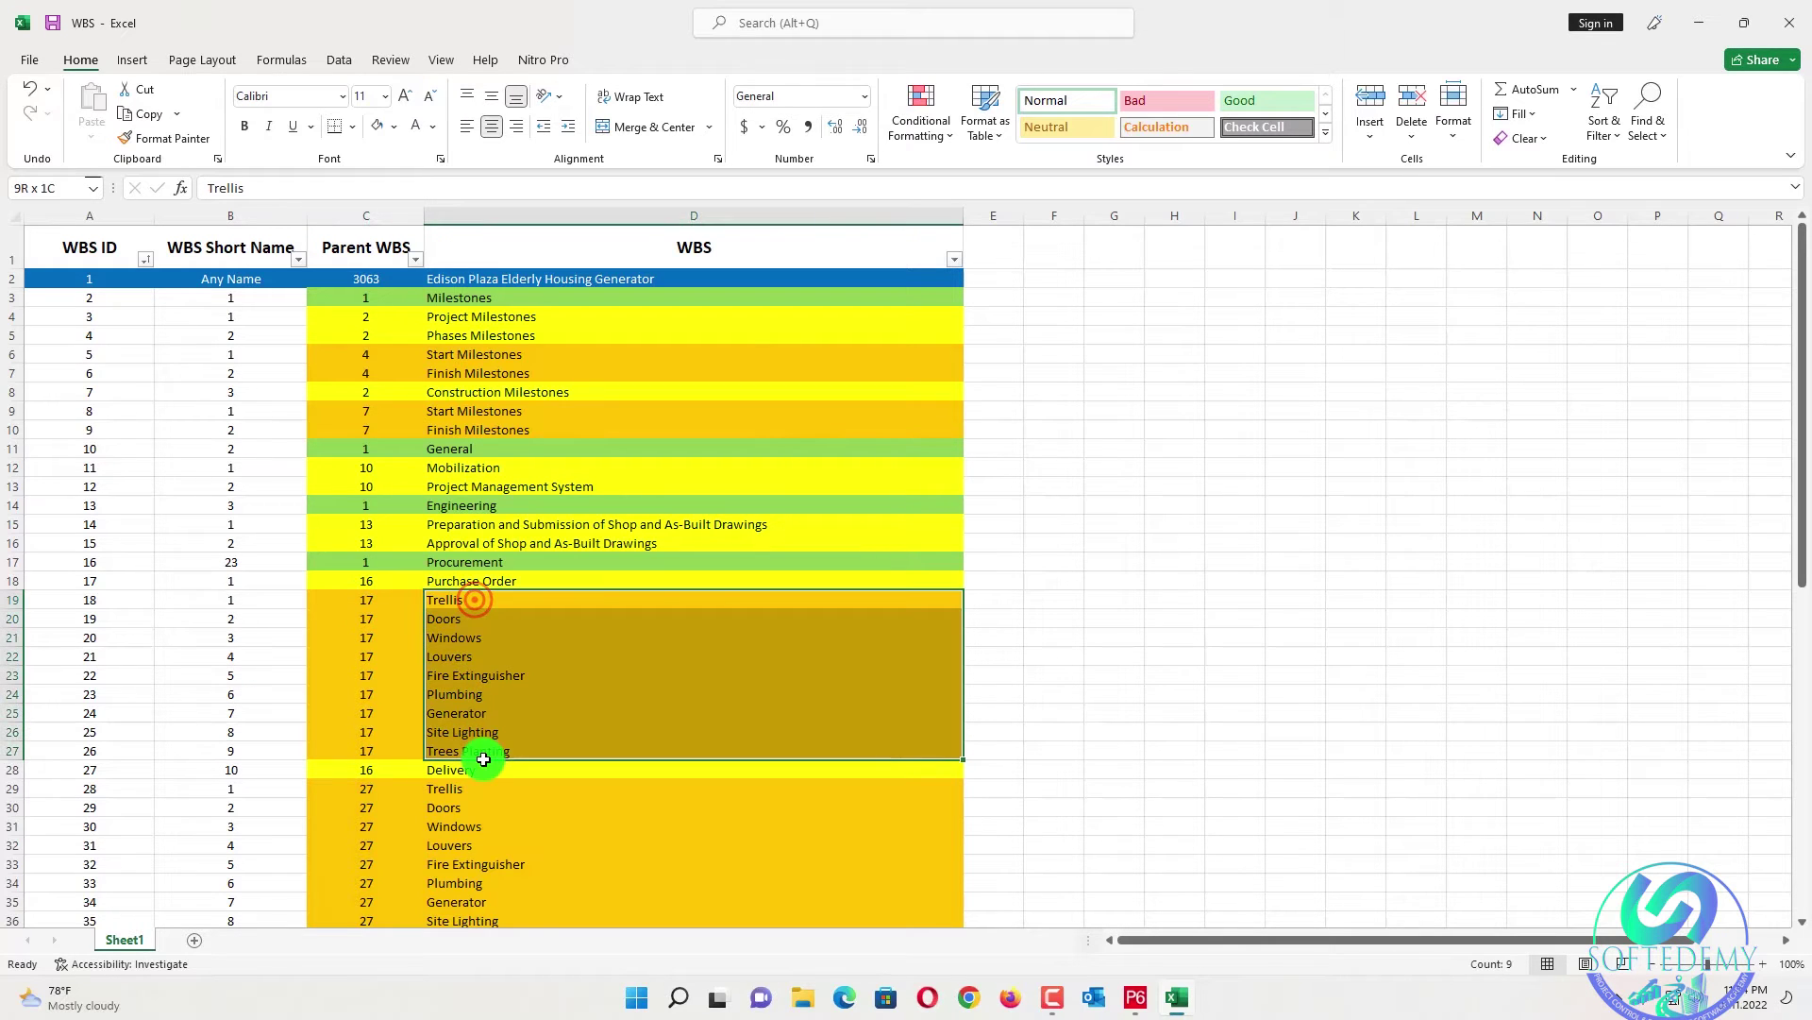
{"action": "left_click", "coordinate": [81, 578]}
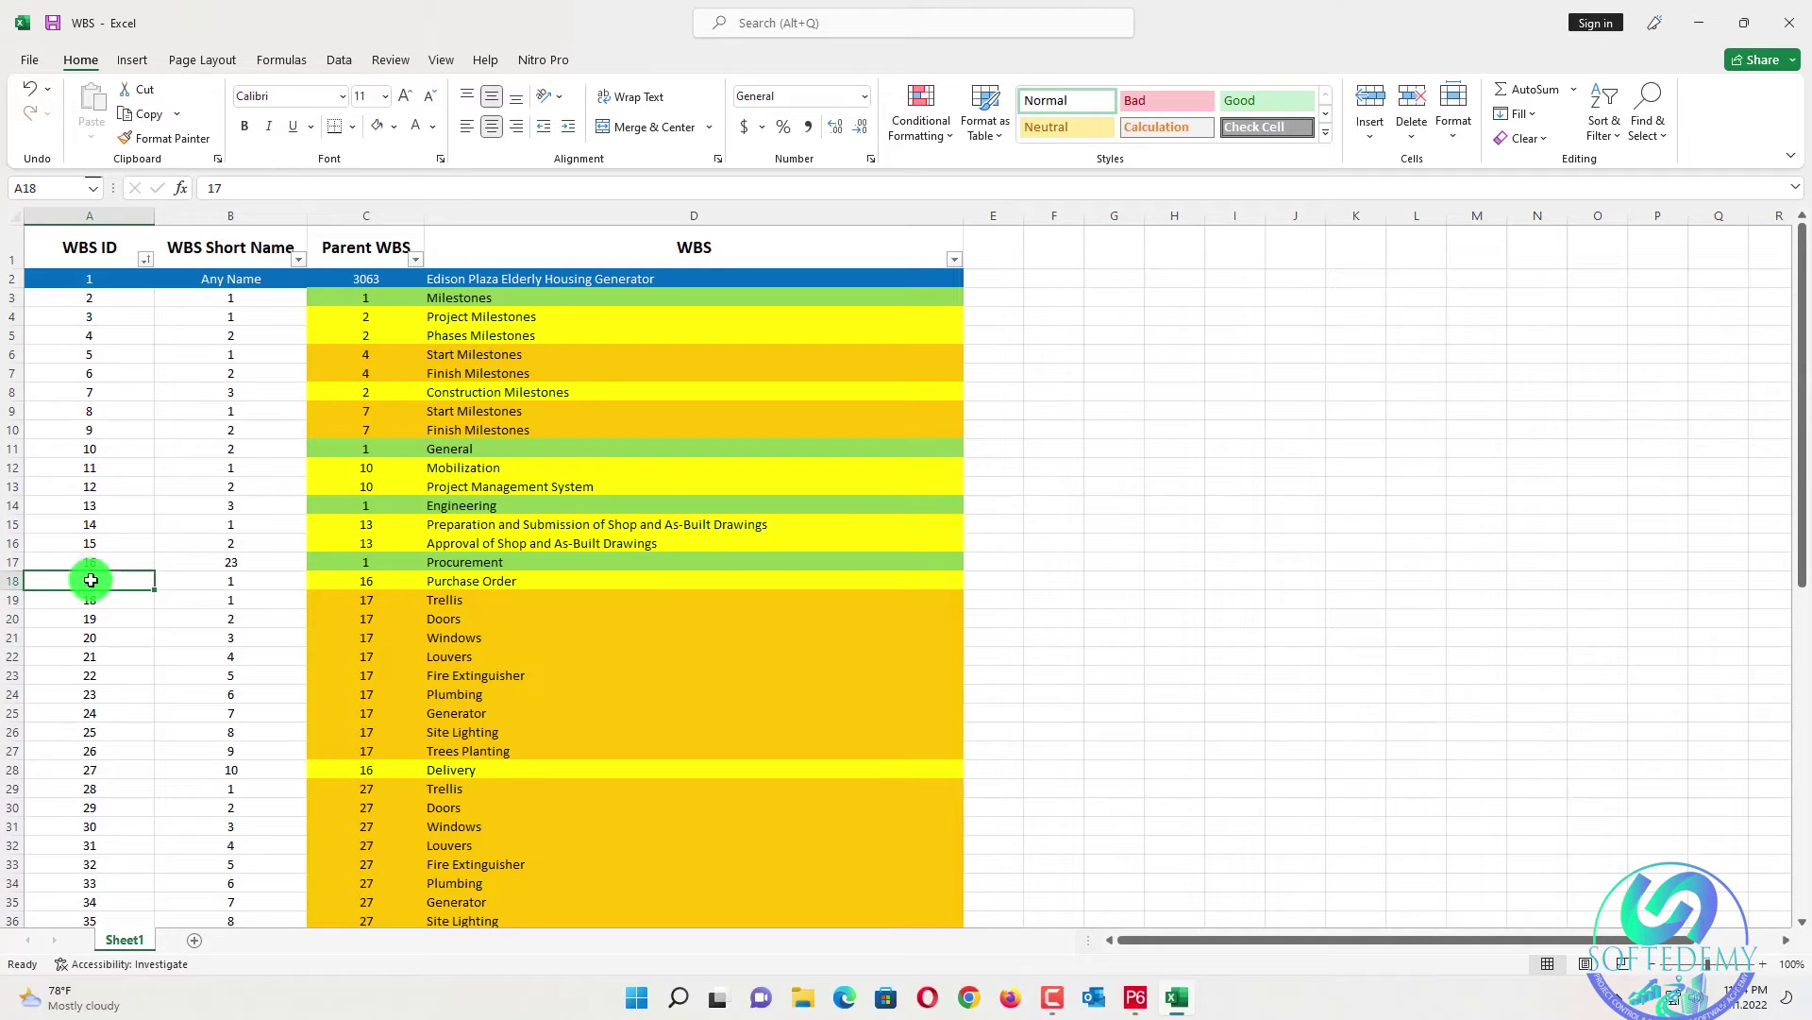
{"action": "left_click_drag", "start_coordinate": [388, 608], "coordinate": [393, 751]}
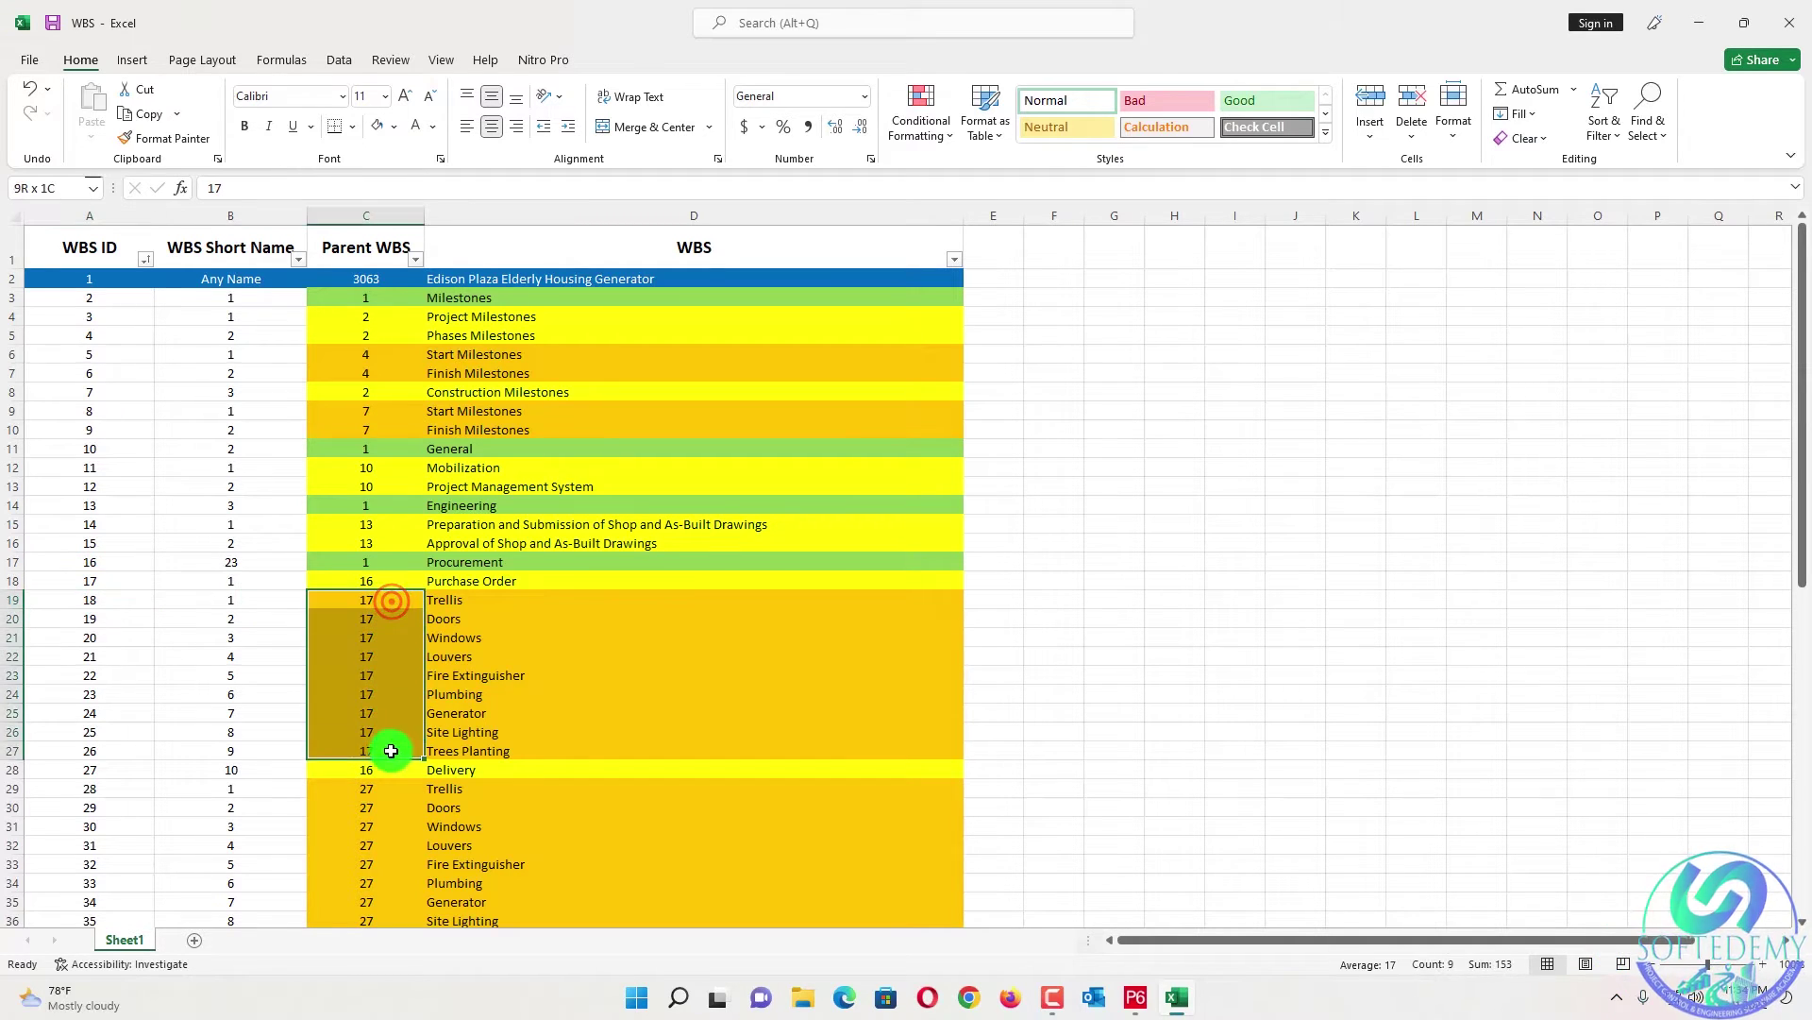
{"action": "left_click", "coordinate": [246, 625]}
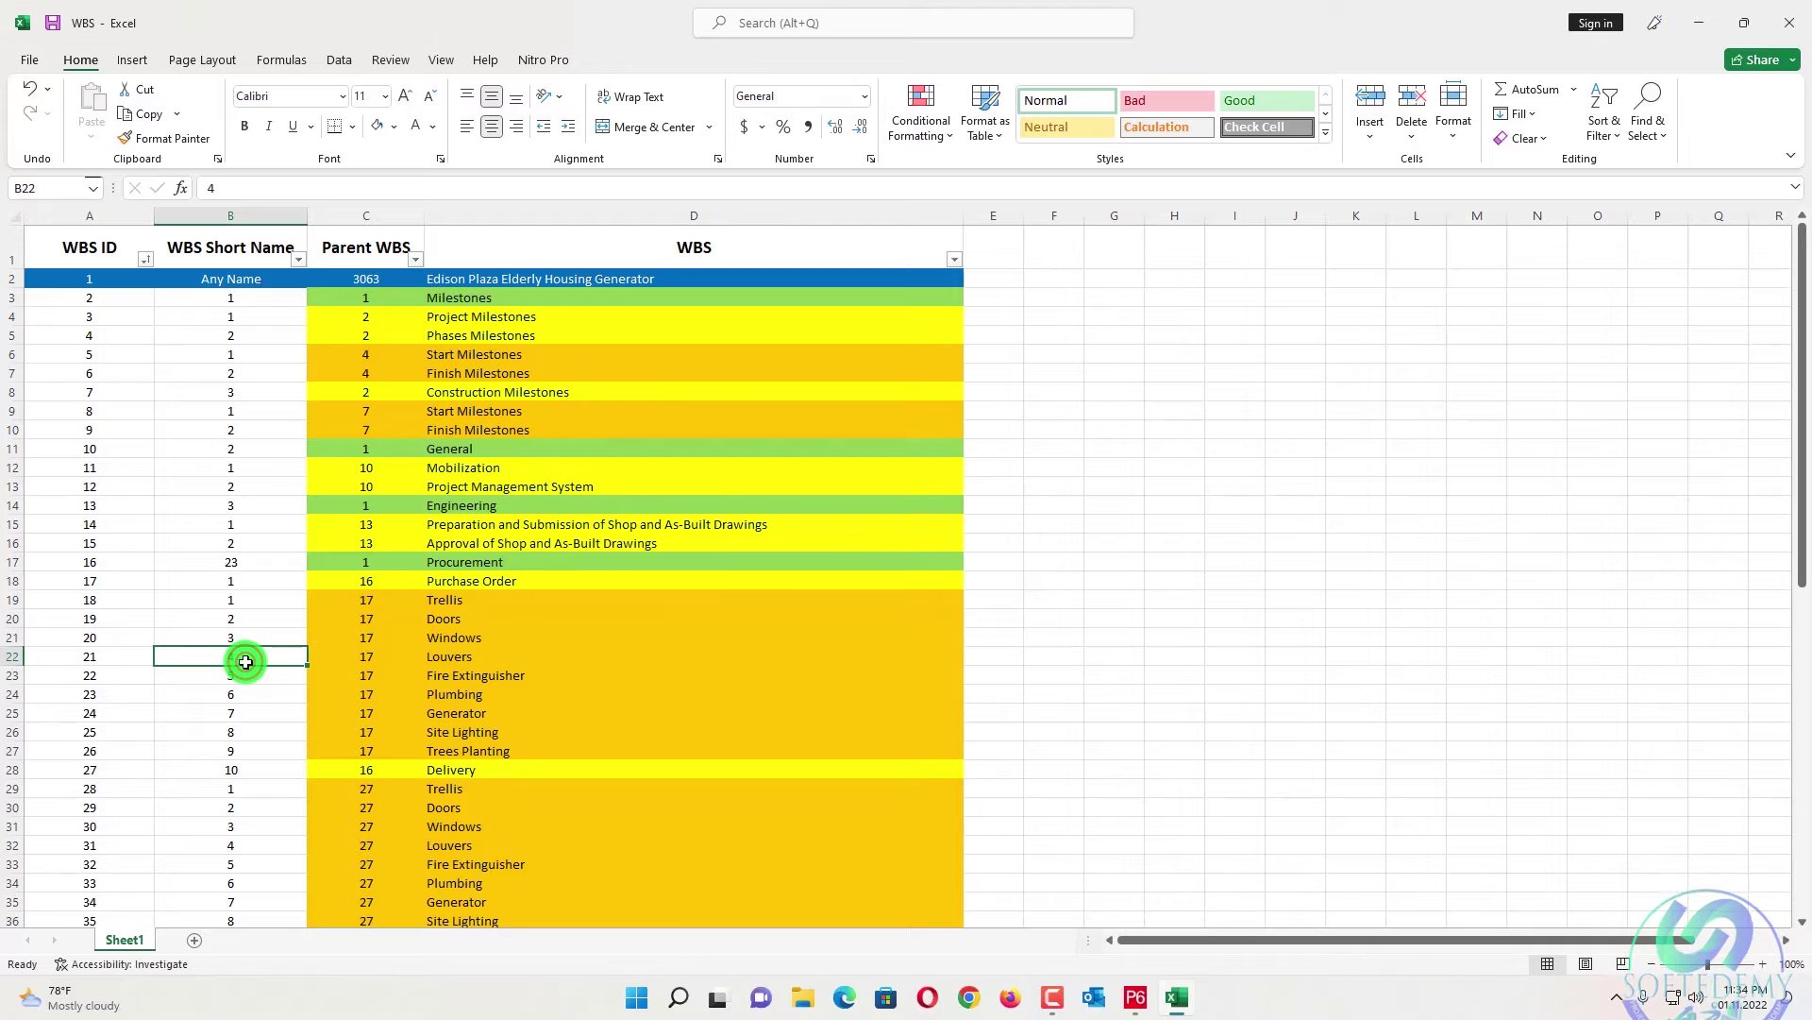
{"action": "scroll", "coordinate": [340, 643], "scroll_direction": "down", "scroll_amount": 4}
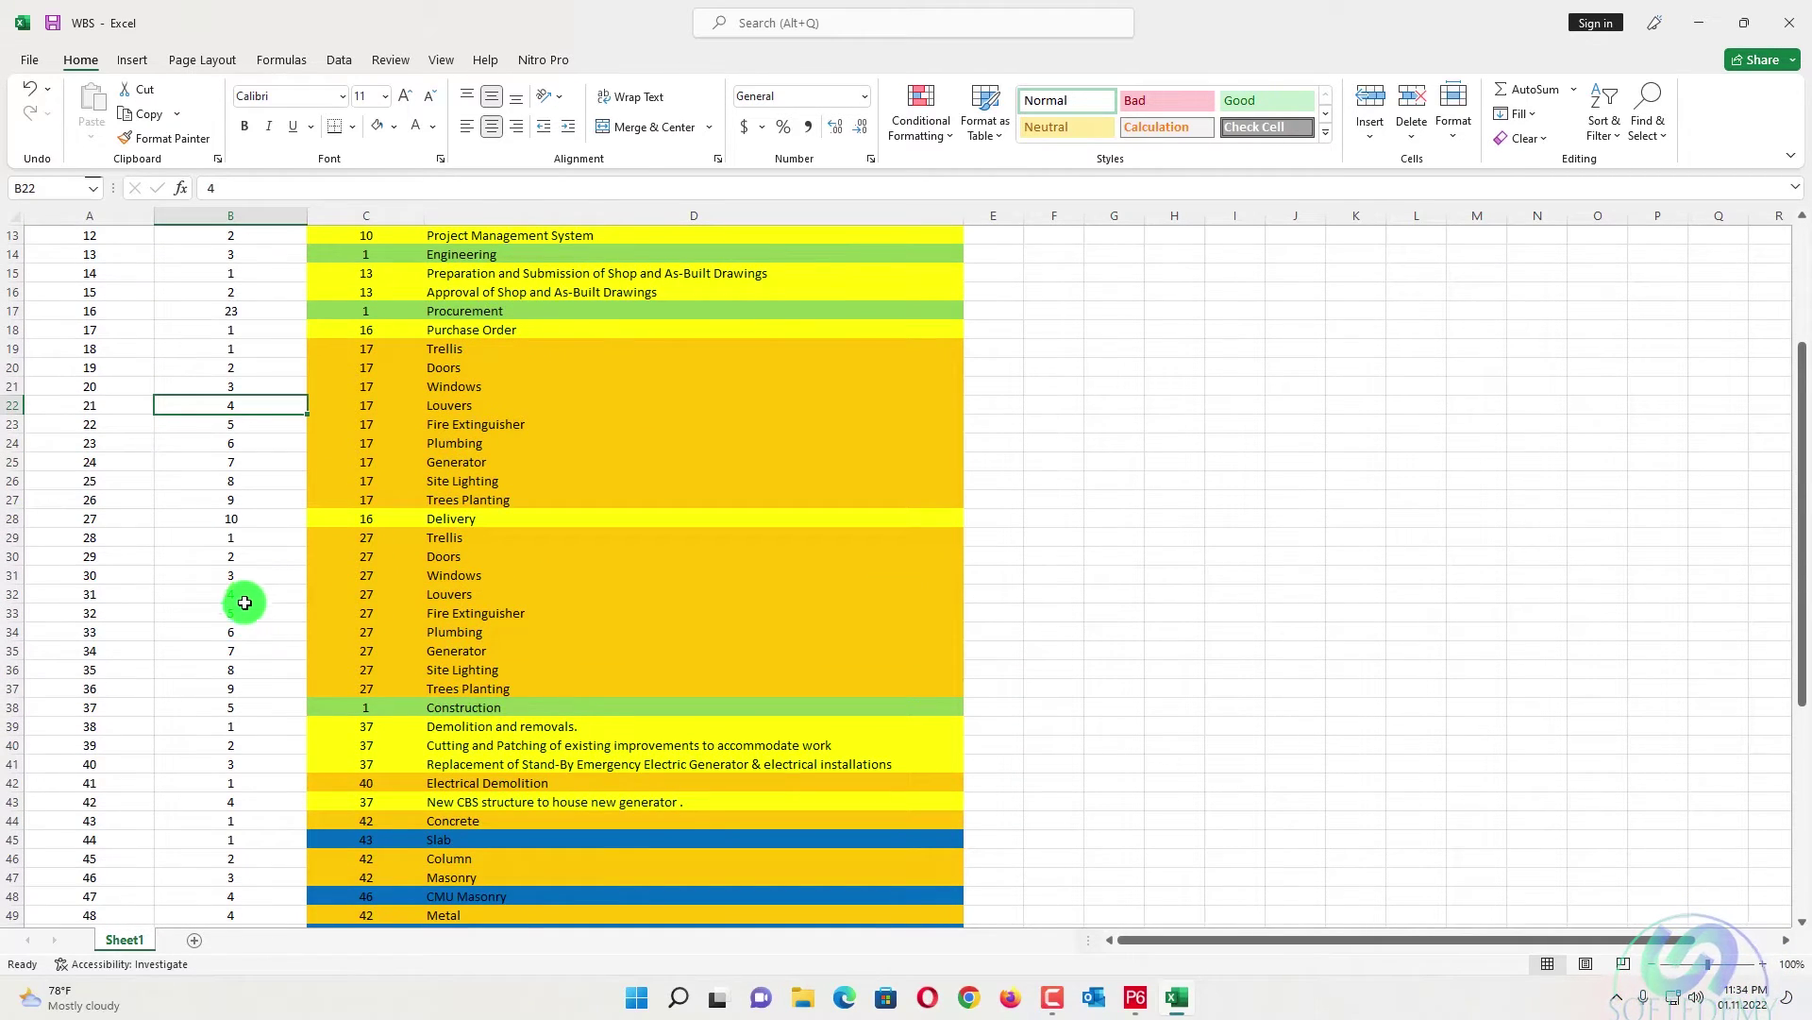
{"action": "left_click", "coordinate": [383, 526]}
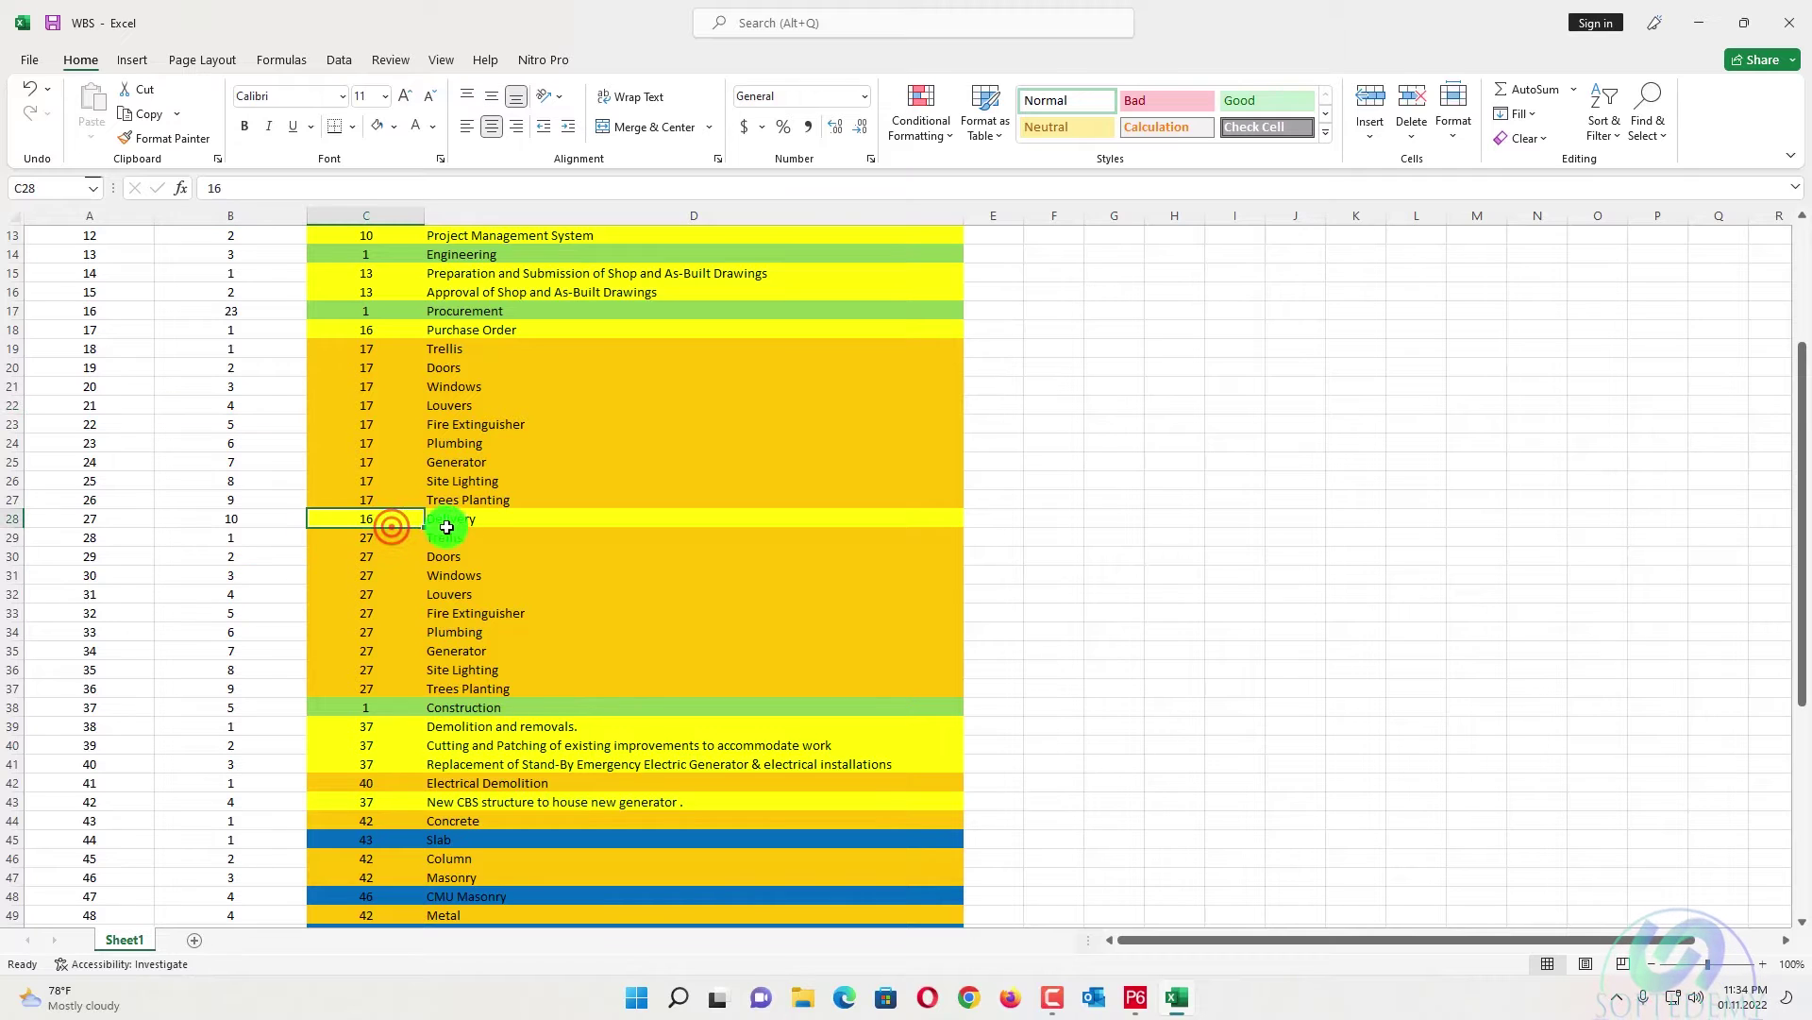
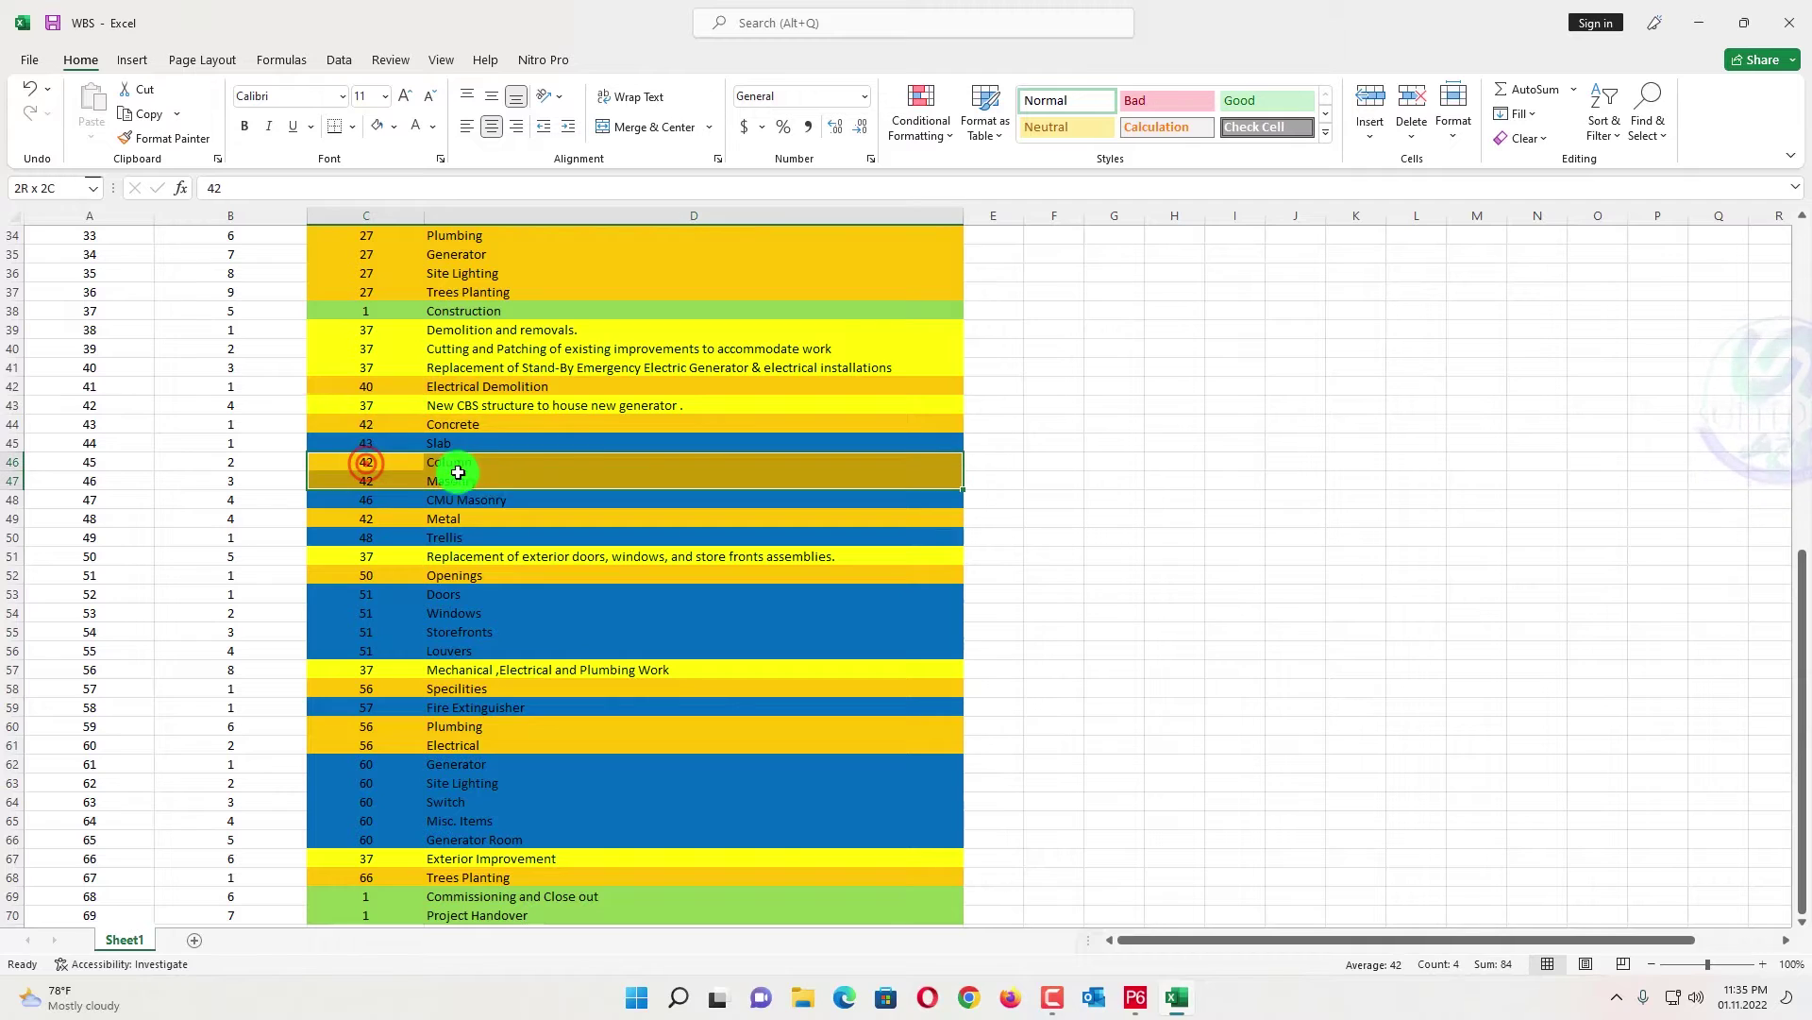
- Examine the Parent WBS and WBS Short Name values of the Concrete, Slab, Column, Masonry, CMU Masonry, Metal and Trellis rows under the new CBS structure
{"action": "left_click", "coordinate": [361, 521]}
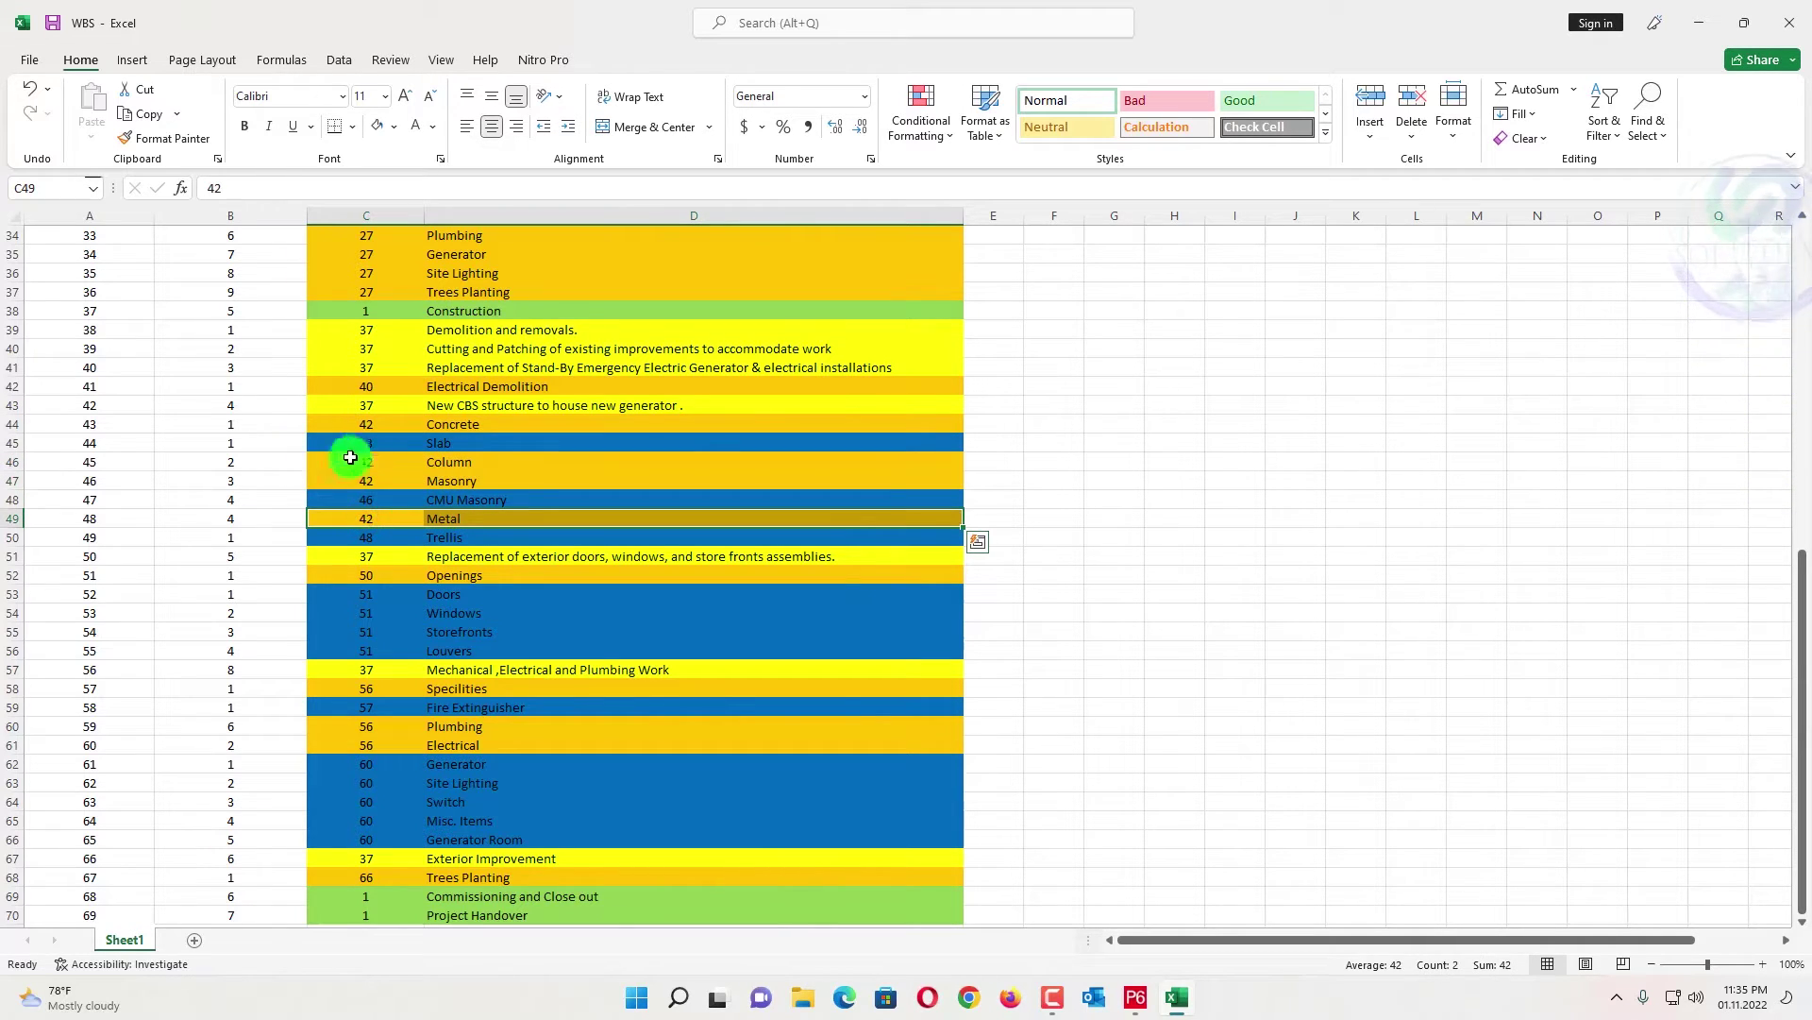
{"action": "left_click", "coordinate": [365, 466]}
{"action": "left_click_drag", "start_coordinate": [365, 466], "coordinate": [223, 481]}
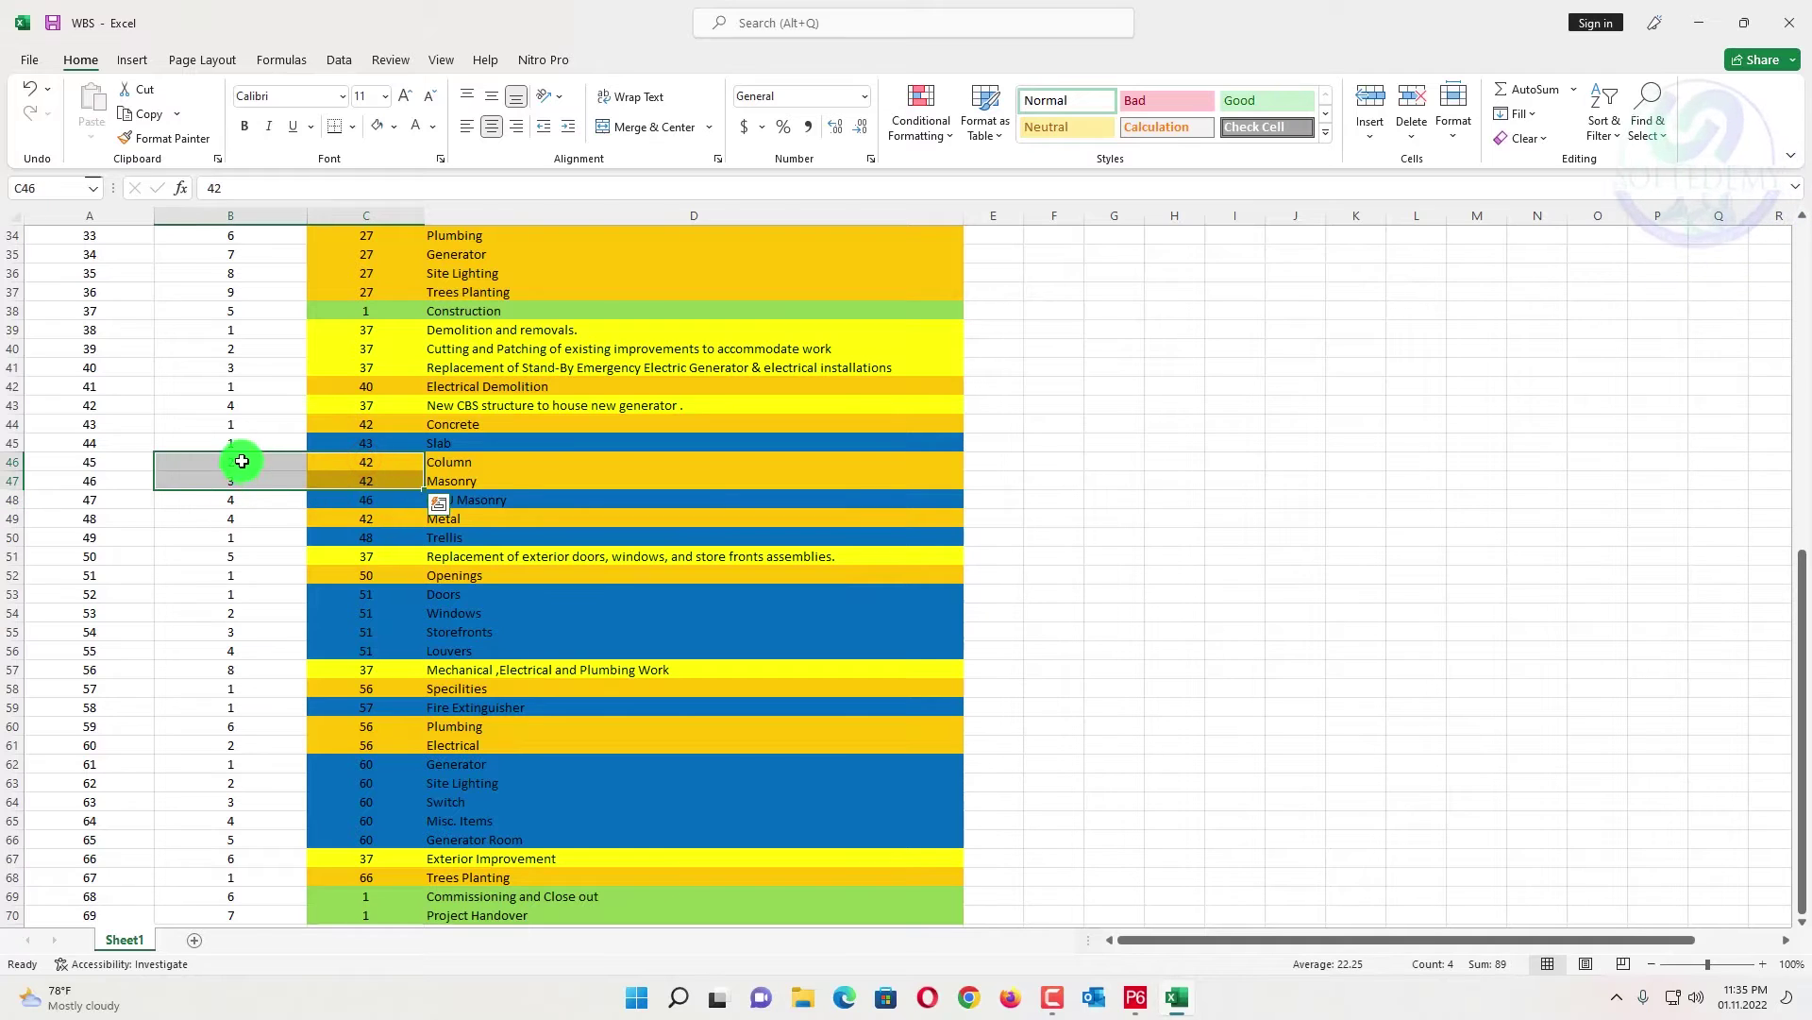
{"action": "left_click_drag", "start_coordinate": [319, 518], "coordinate": [258, 517]}
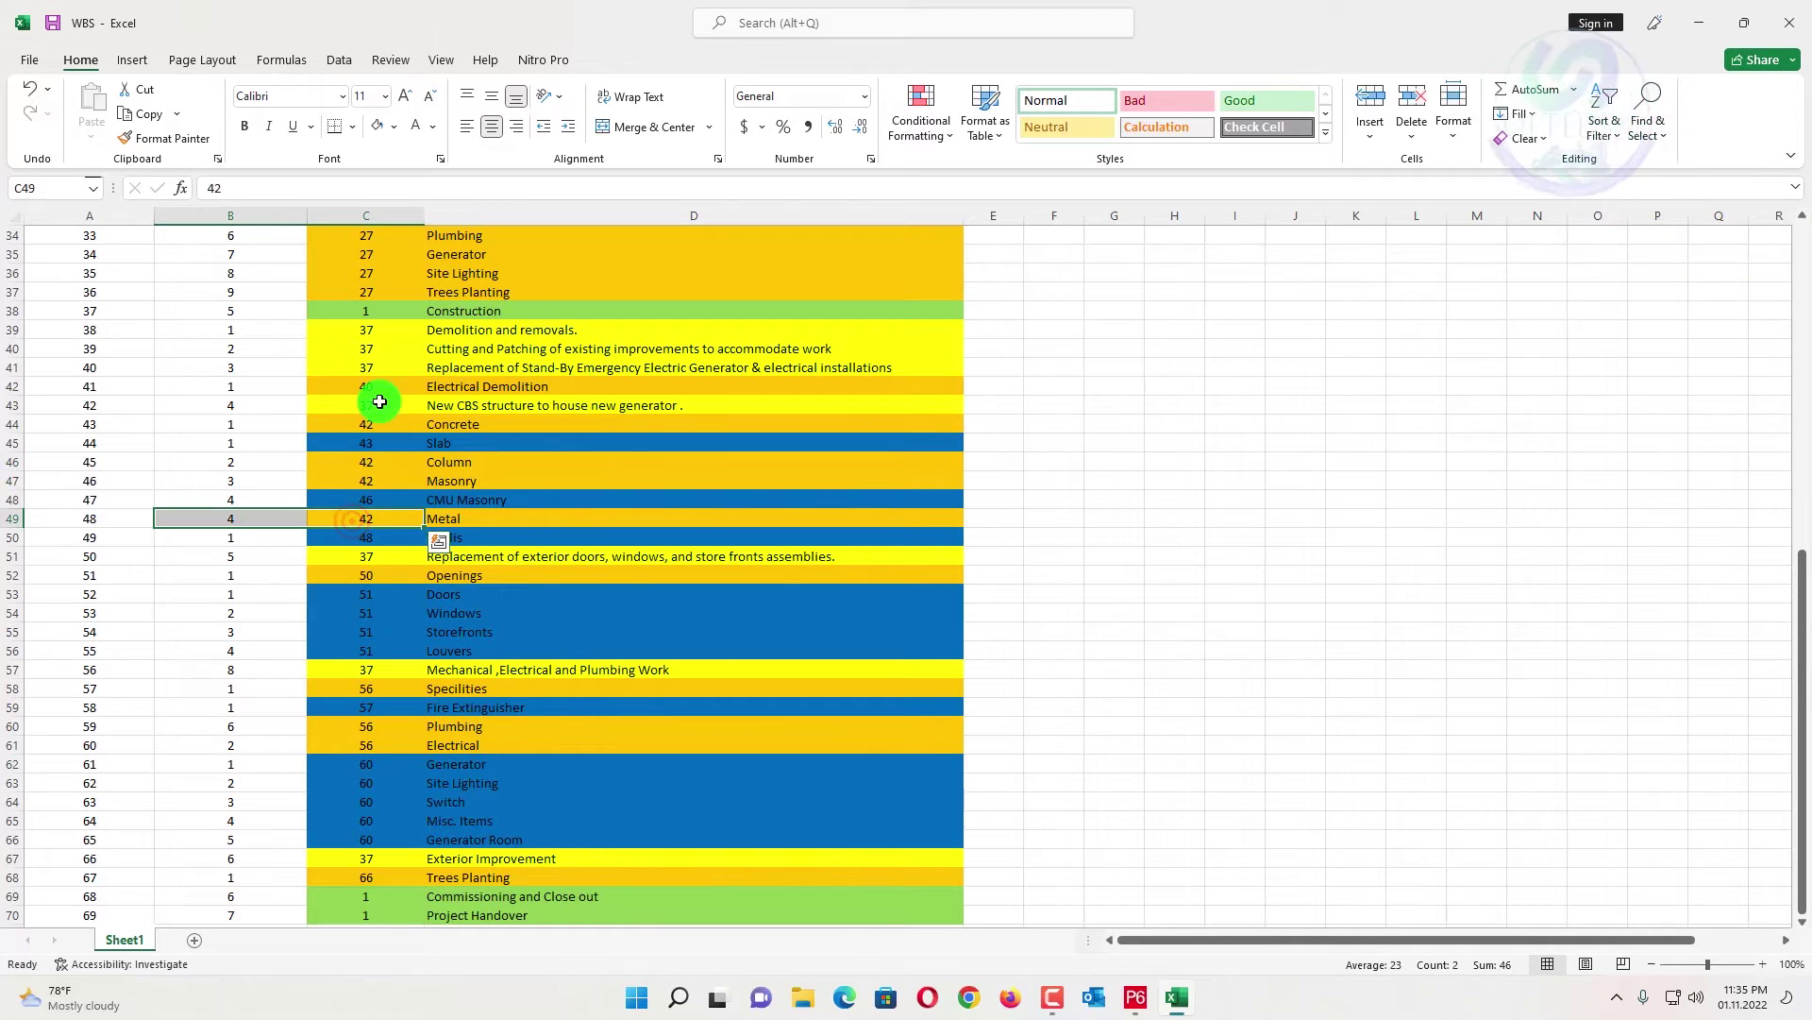
{"action": "left_click_drag", "start_coordinate": [383, 428], "coordinate": [211, 433]}
{"action": "left_click", "coordinate": [221, 435]}
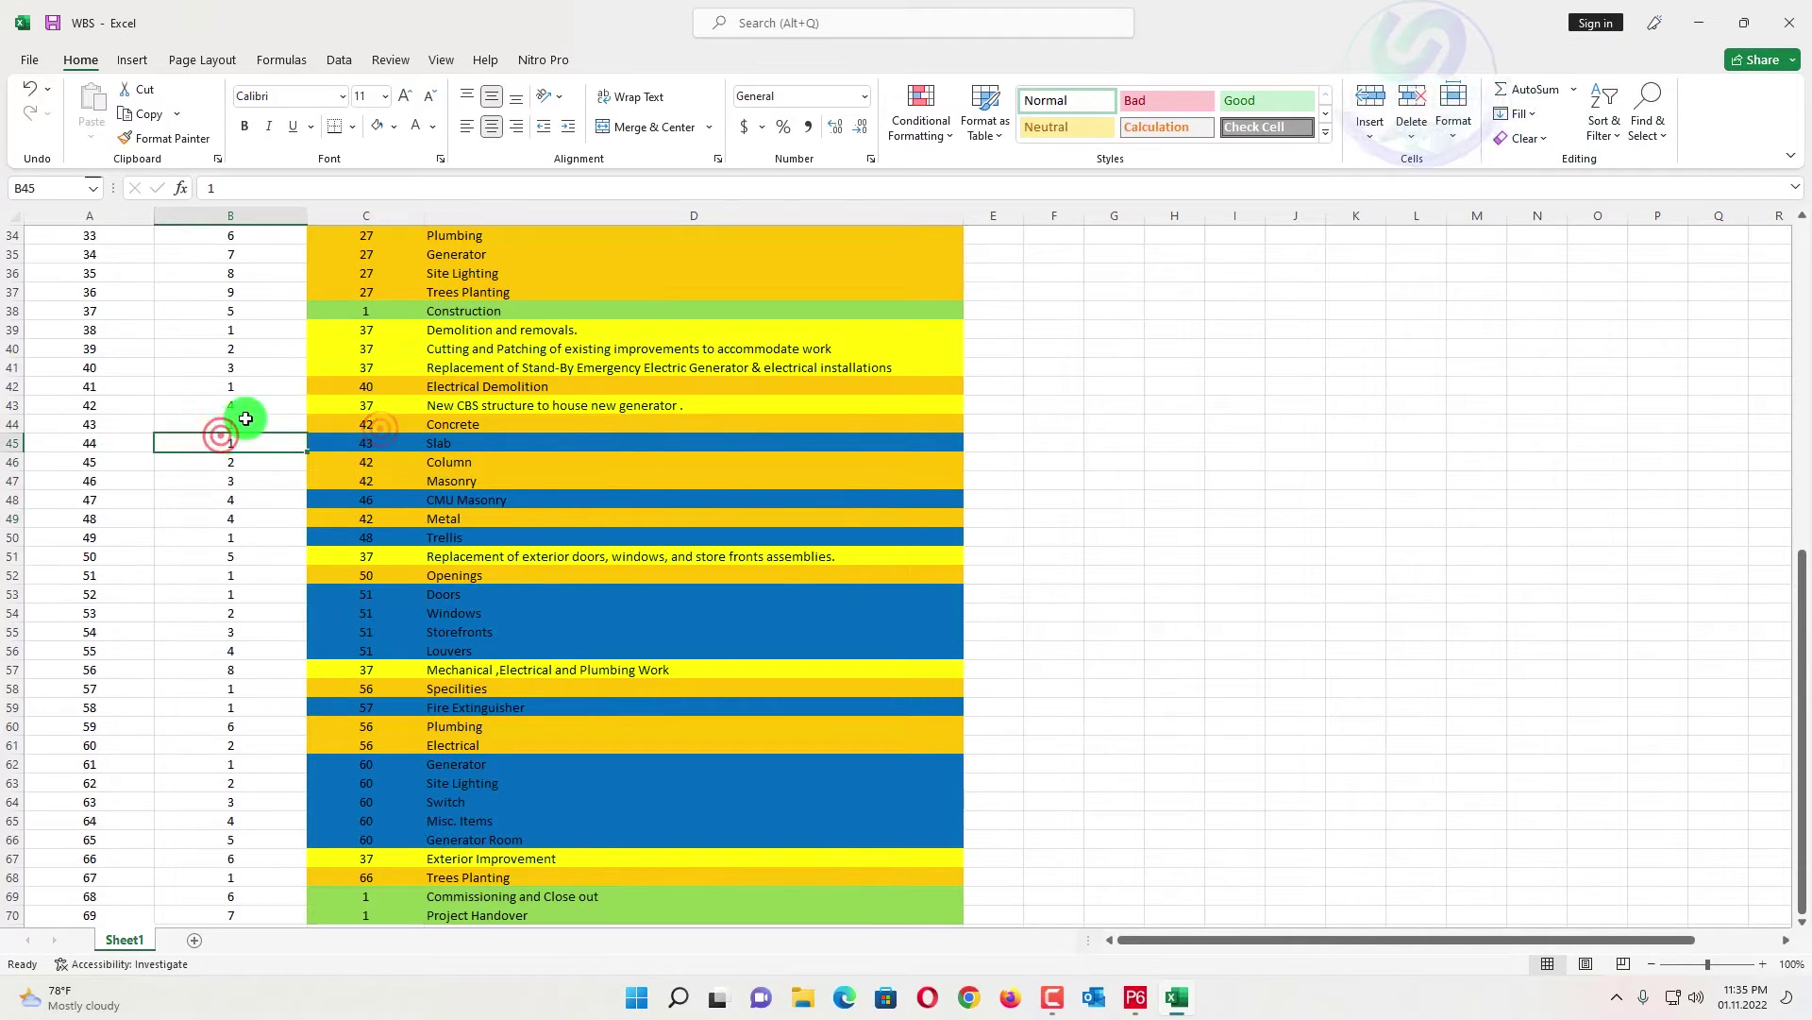
{"action": "left_click_drag", "start_coordinate": [337, 419], "coordinate": [264, 445]}
{"action": "left_click", "coordinate": [374, 444]}
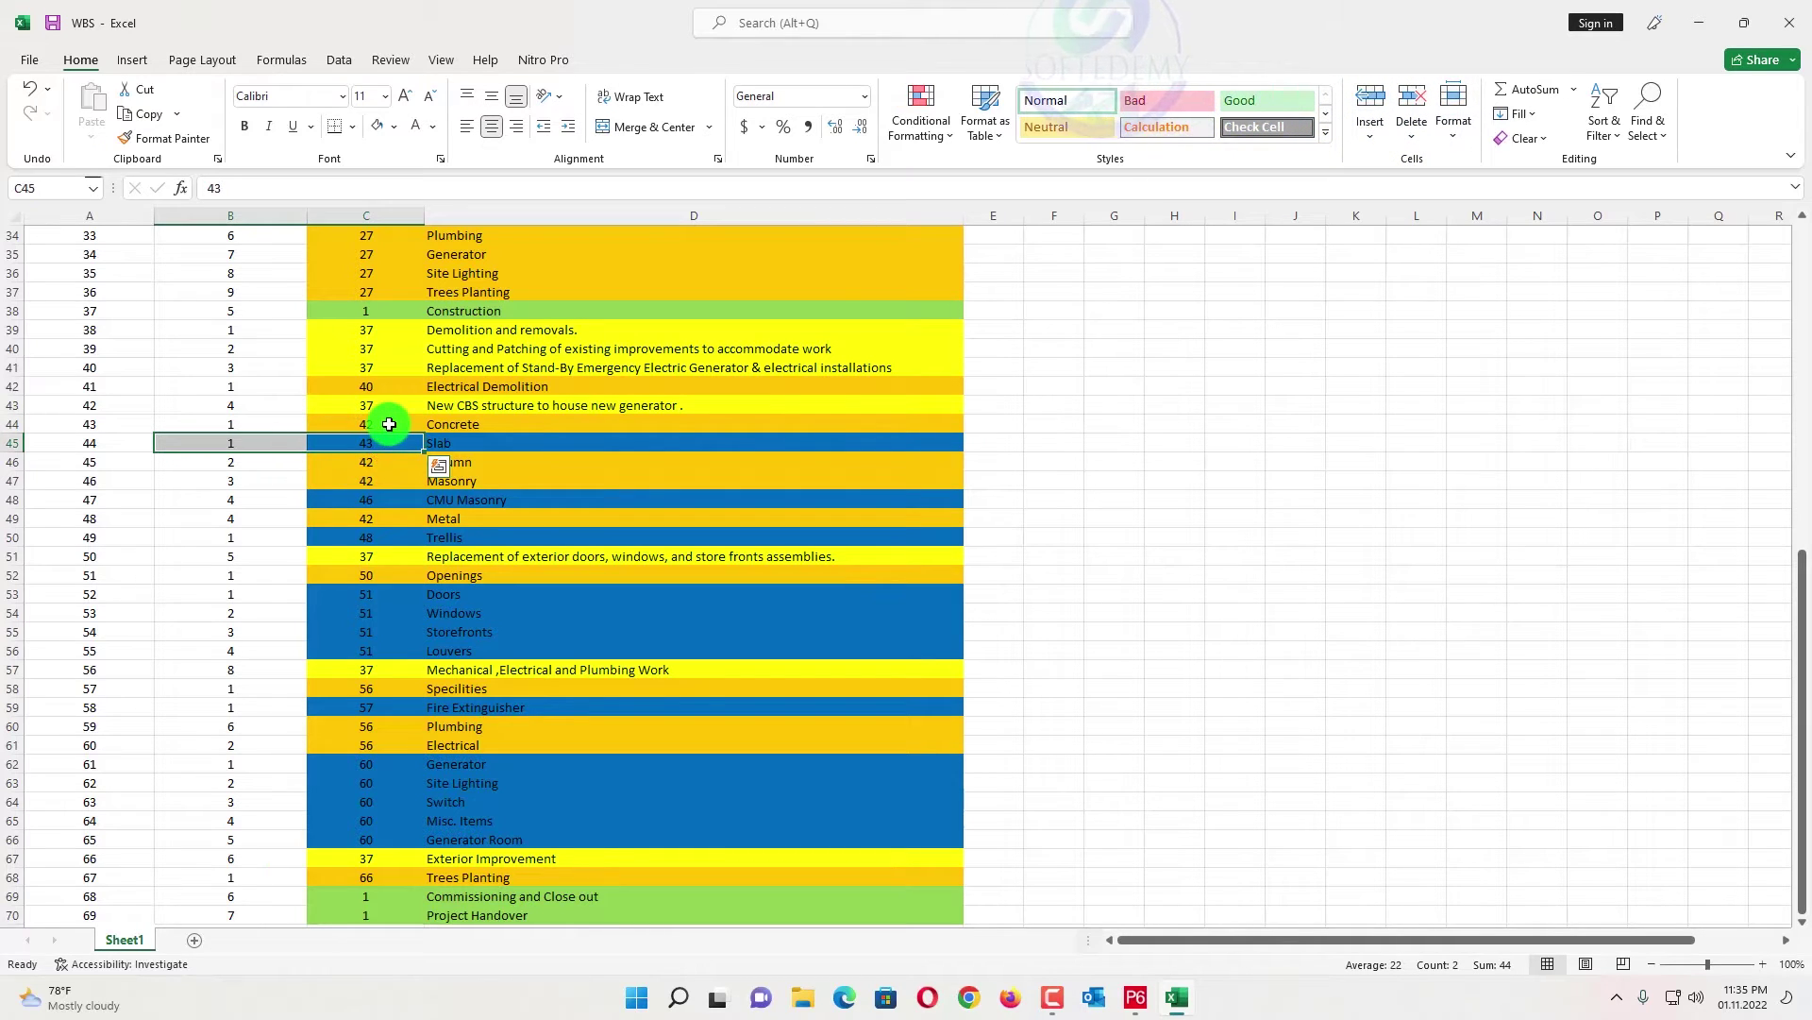
{"action": "left_click_drag", "start_coordinate": [364, 500], "coordinate": [255, 497]}
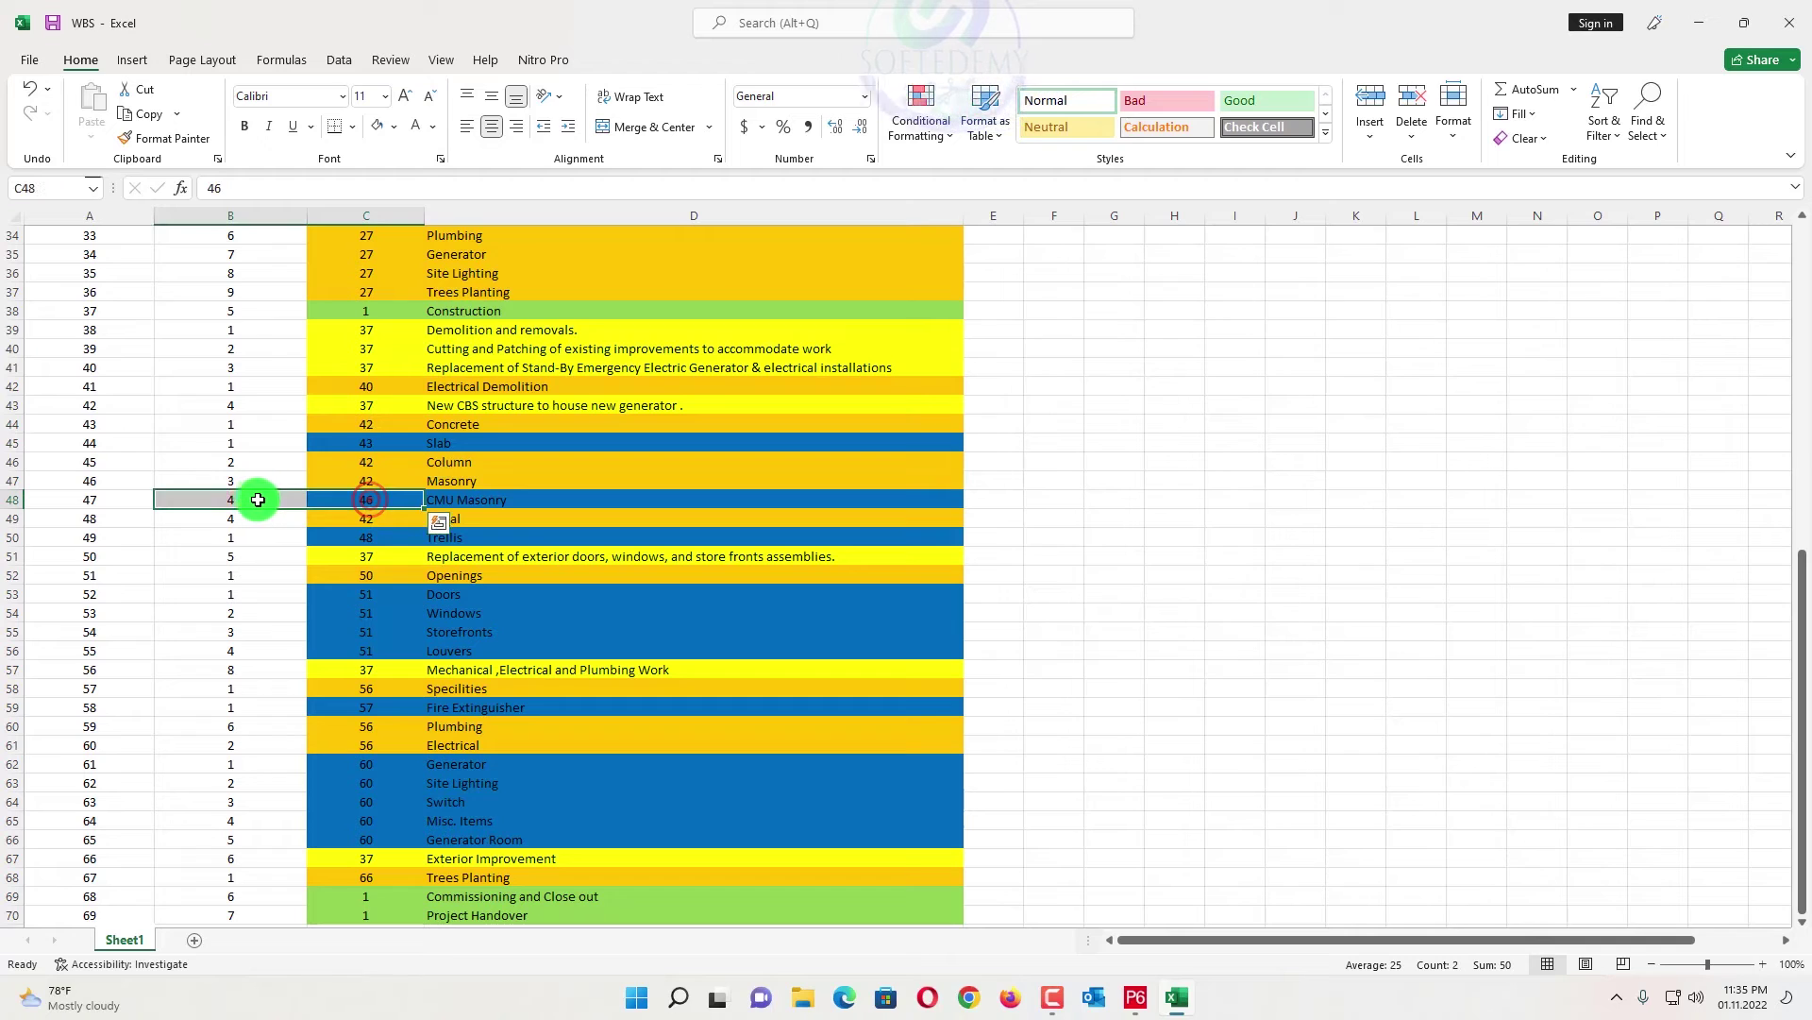
{"action": "left_click_drag", "start_coordinate": [377, 536], "coordinate": [271, 538]}
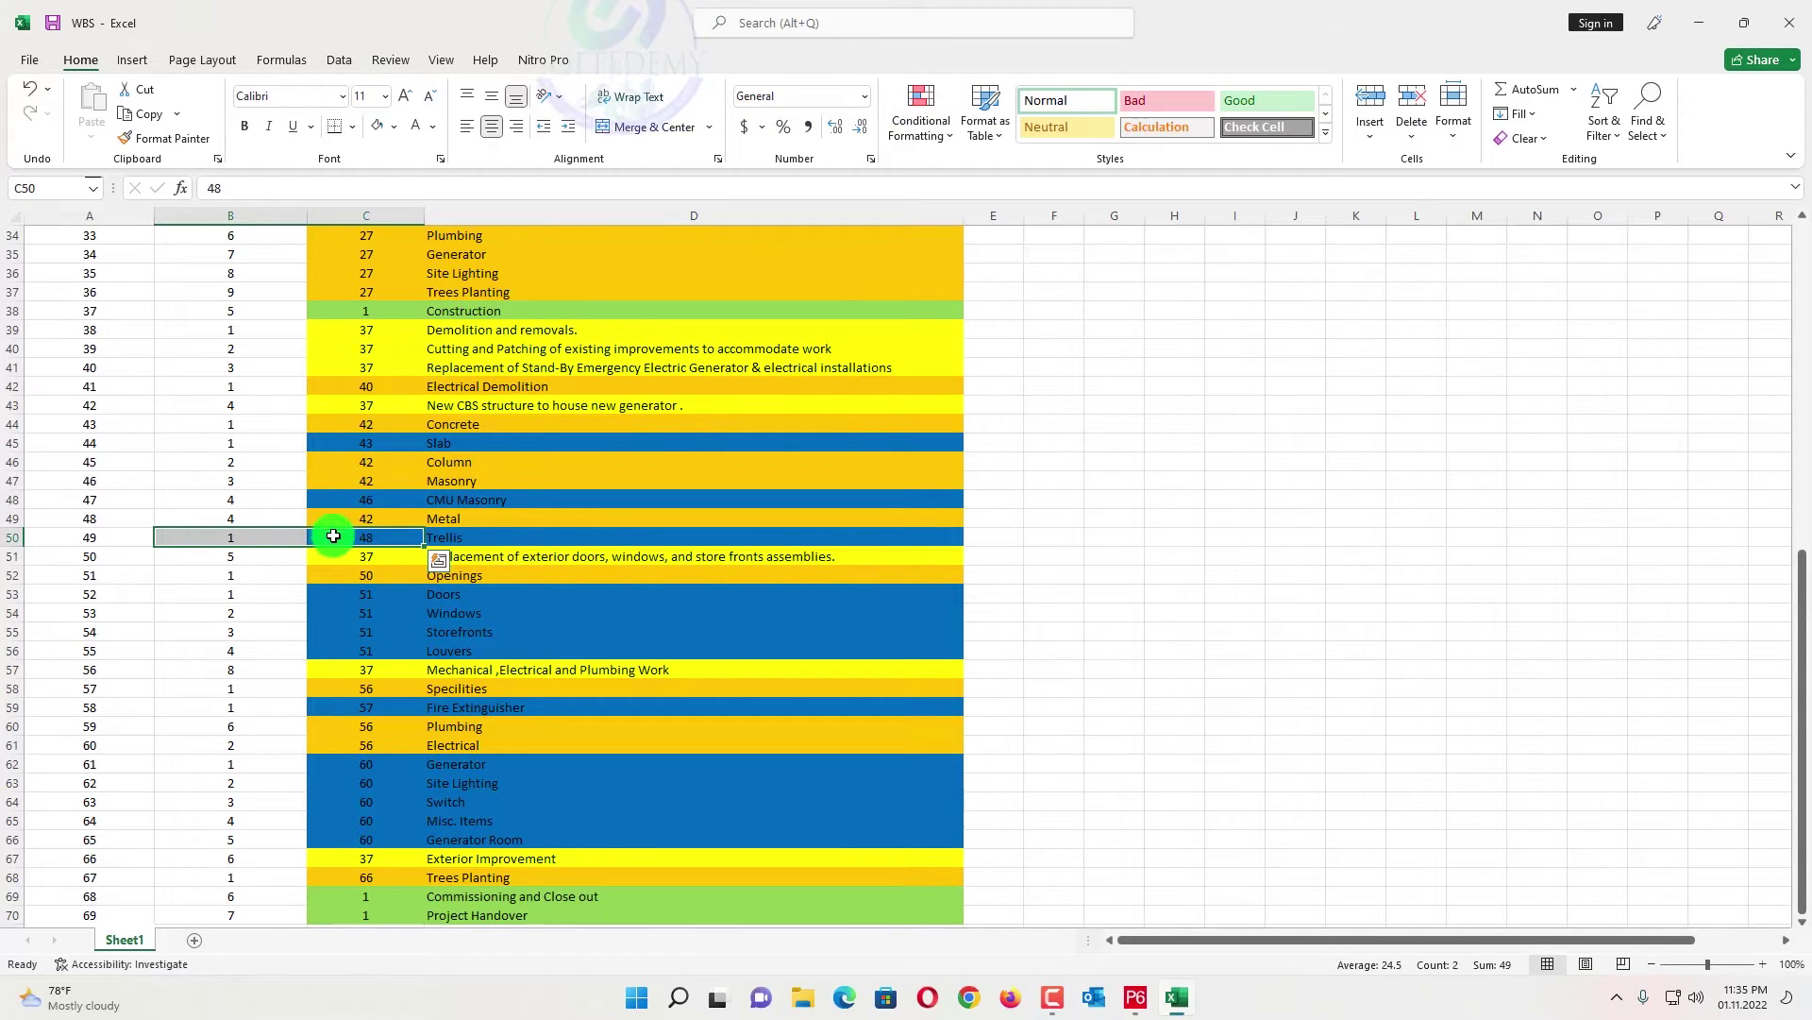
{"action": "left_click_drag", "start_coordinate": [317, 500], "coordinate": [230, 518]}
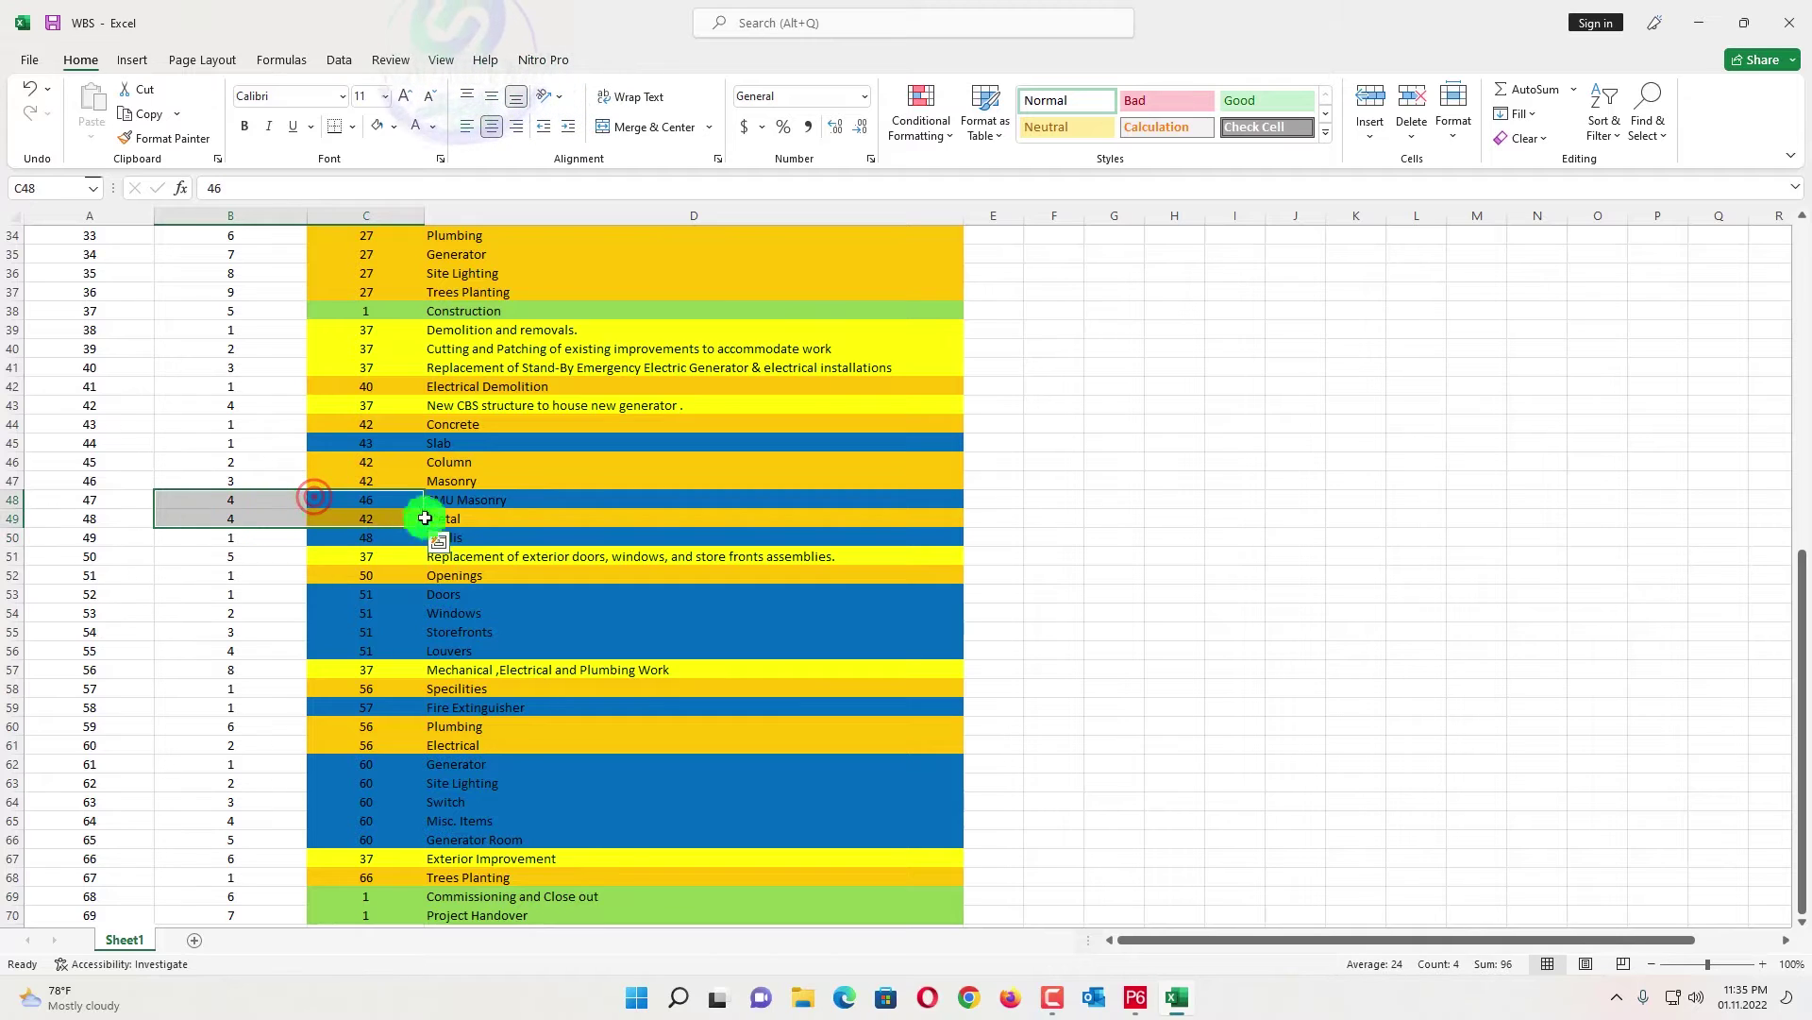
- Review the Parent WBS and Short Name values of the Openings items, and the Parent WBS values under Mechanical, Electrical and Plumbing Work
{"action": "scroll", "coordinate": [406, 520], "scroll_direction": "down", "scroll_amount": 2}
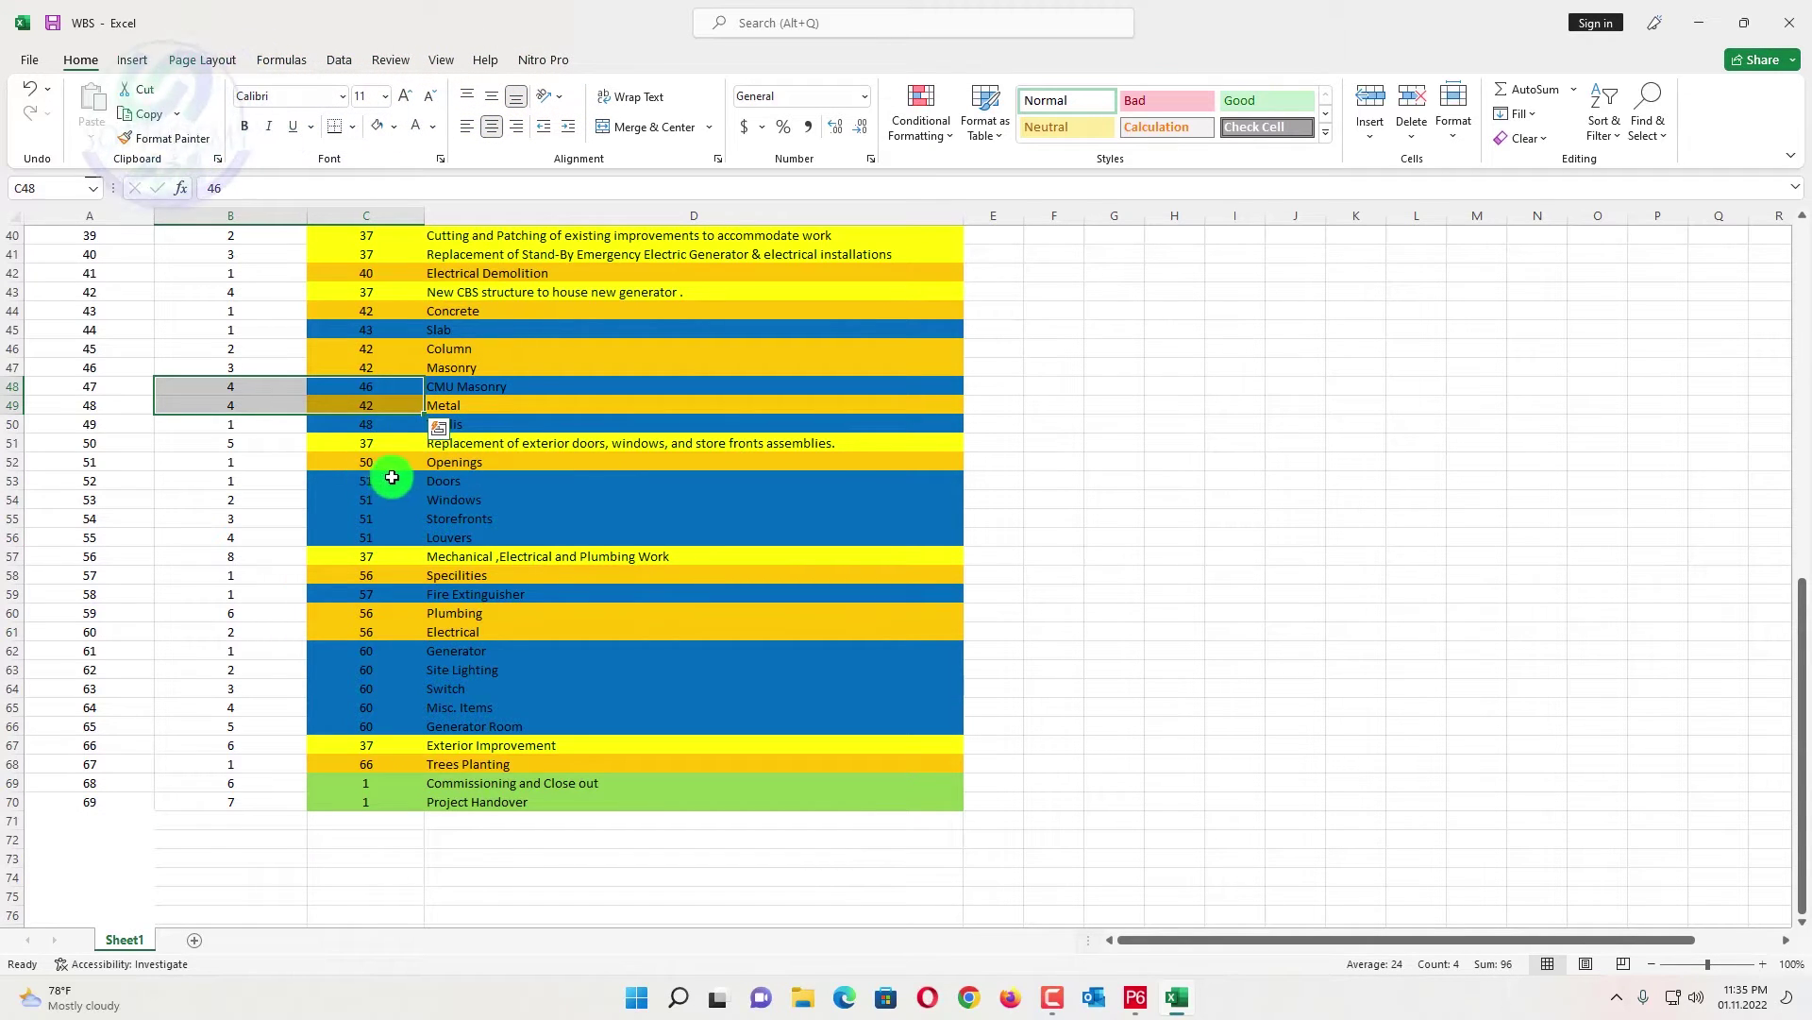
{"action": "left_click_drag", "start_coordinate": [387, 481], "coordinate": [390, 534]}
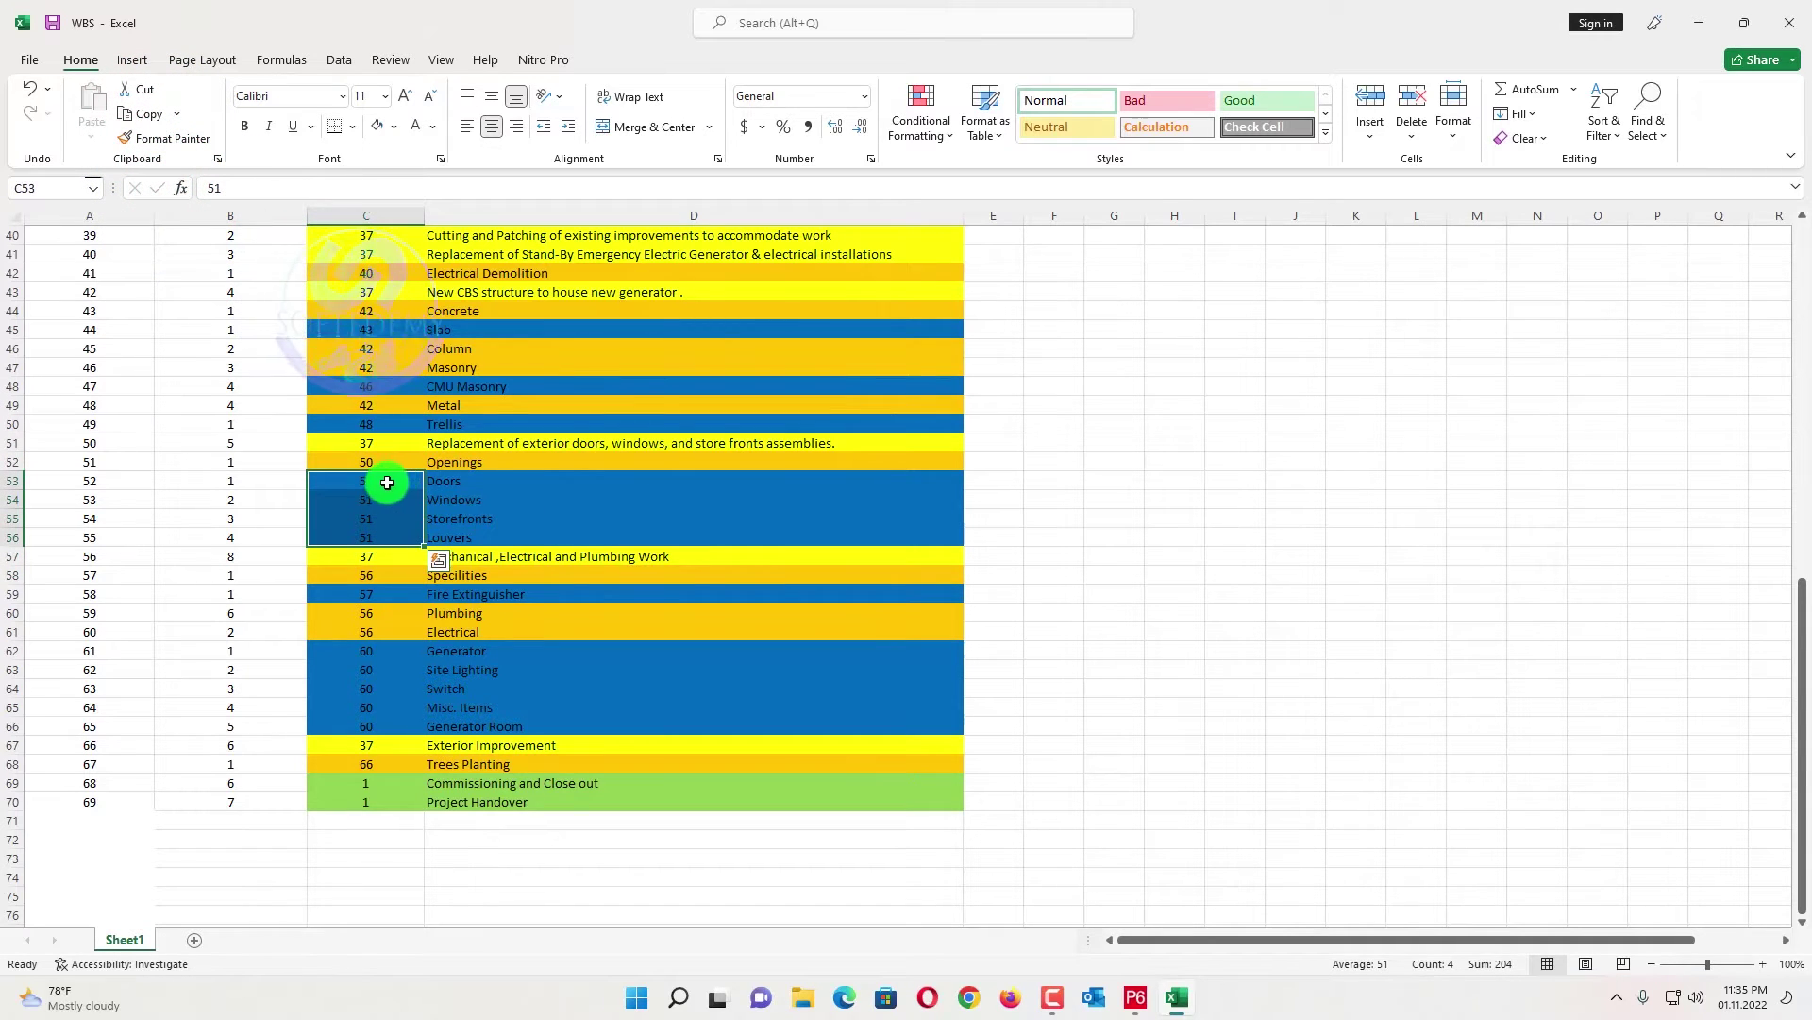
{"action": "left_click_drag", "start_coordinate": [241, 480], "coordinate": [244, 533]}
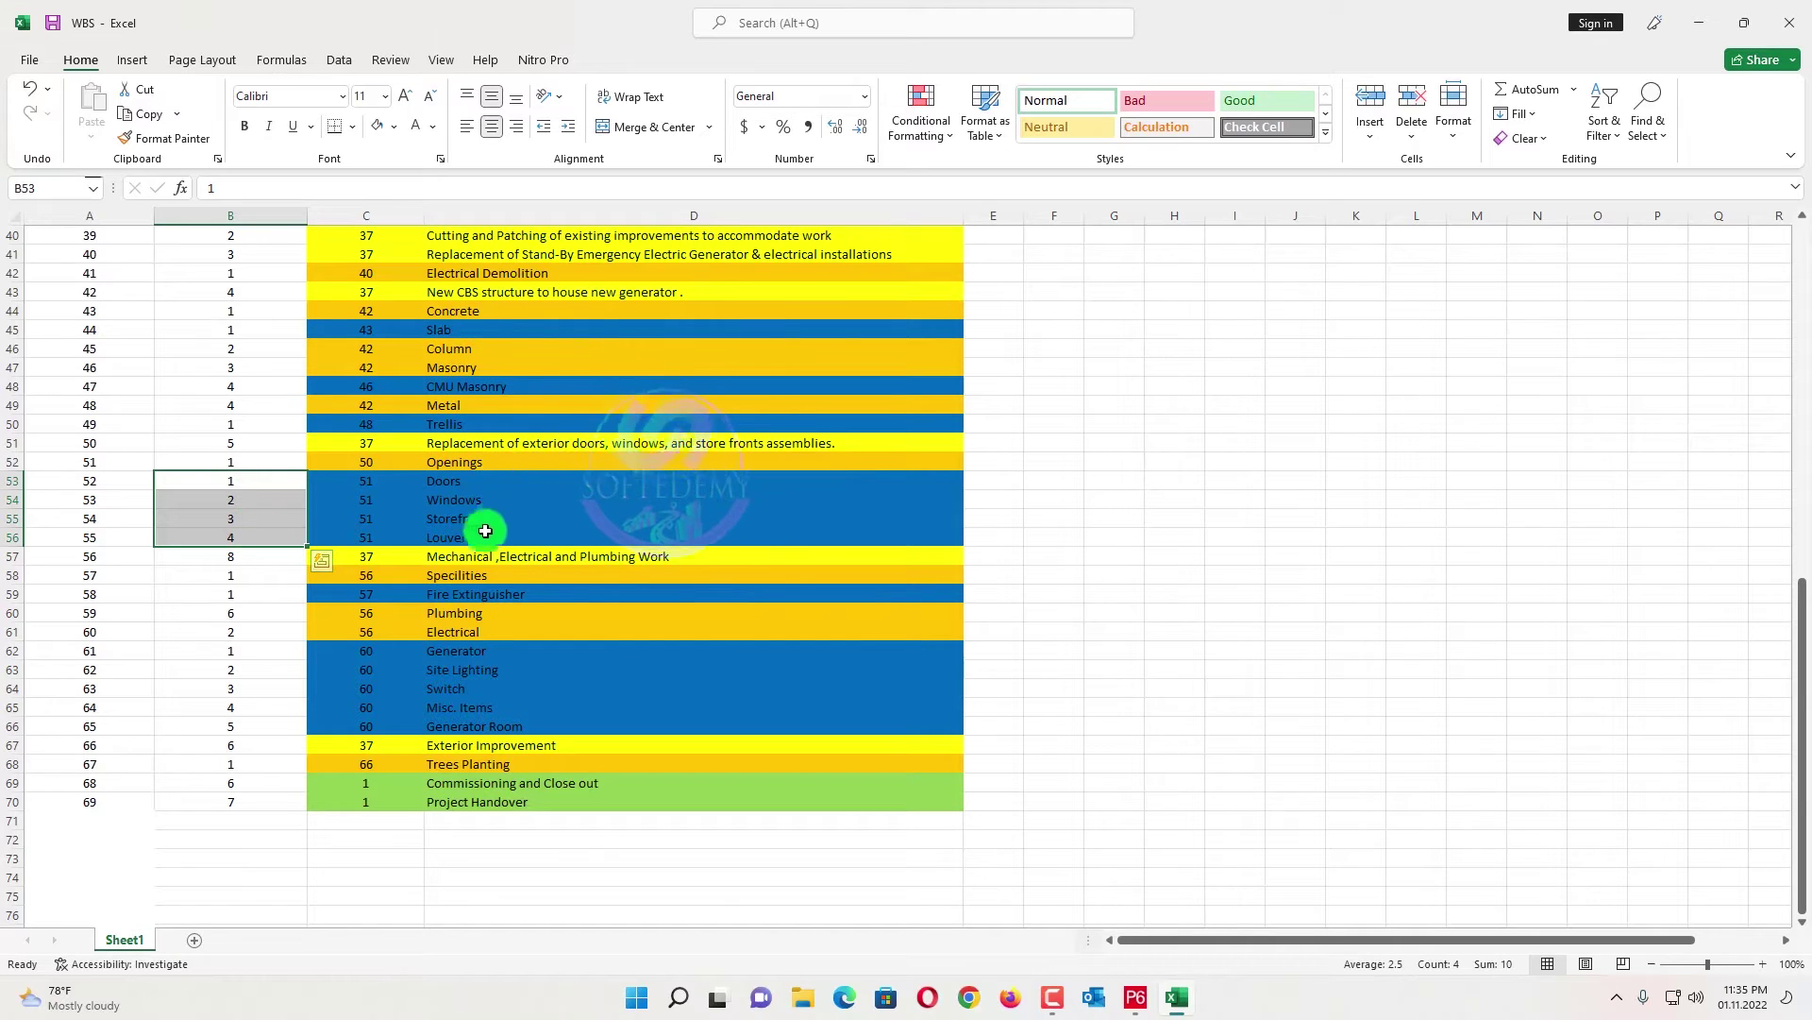
{"action": "left_click", "coordinate": [365, 573]}
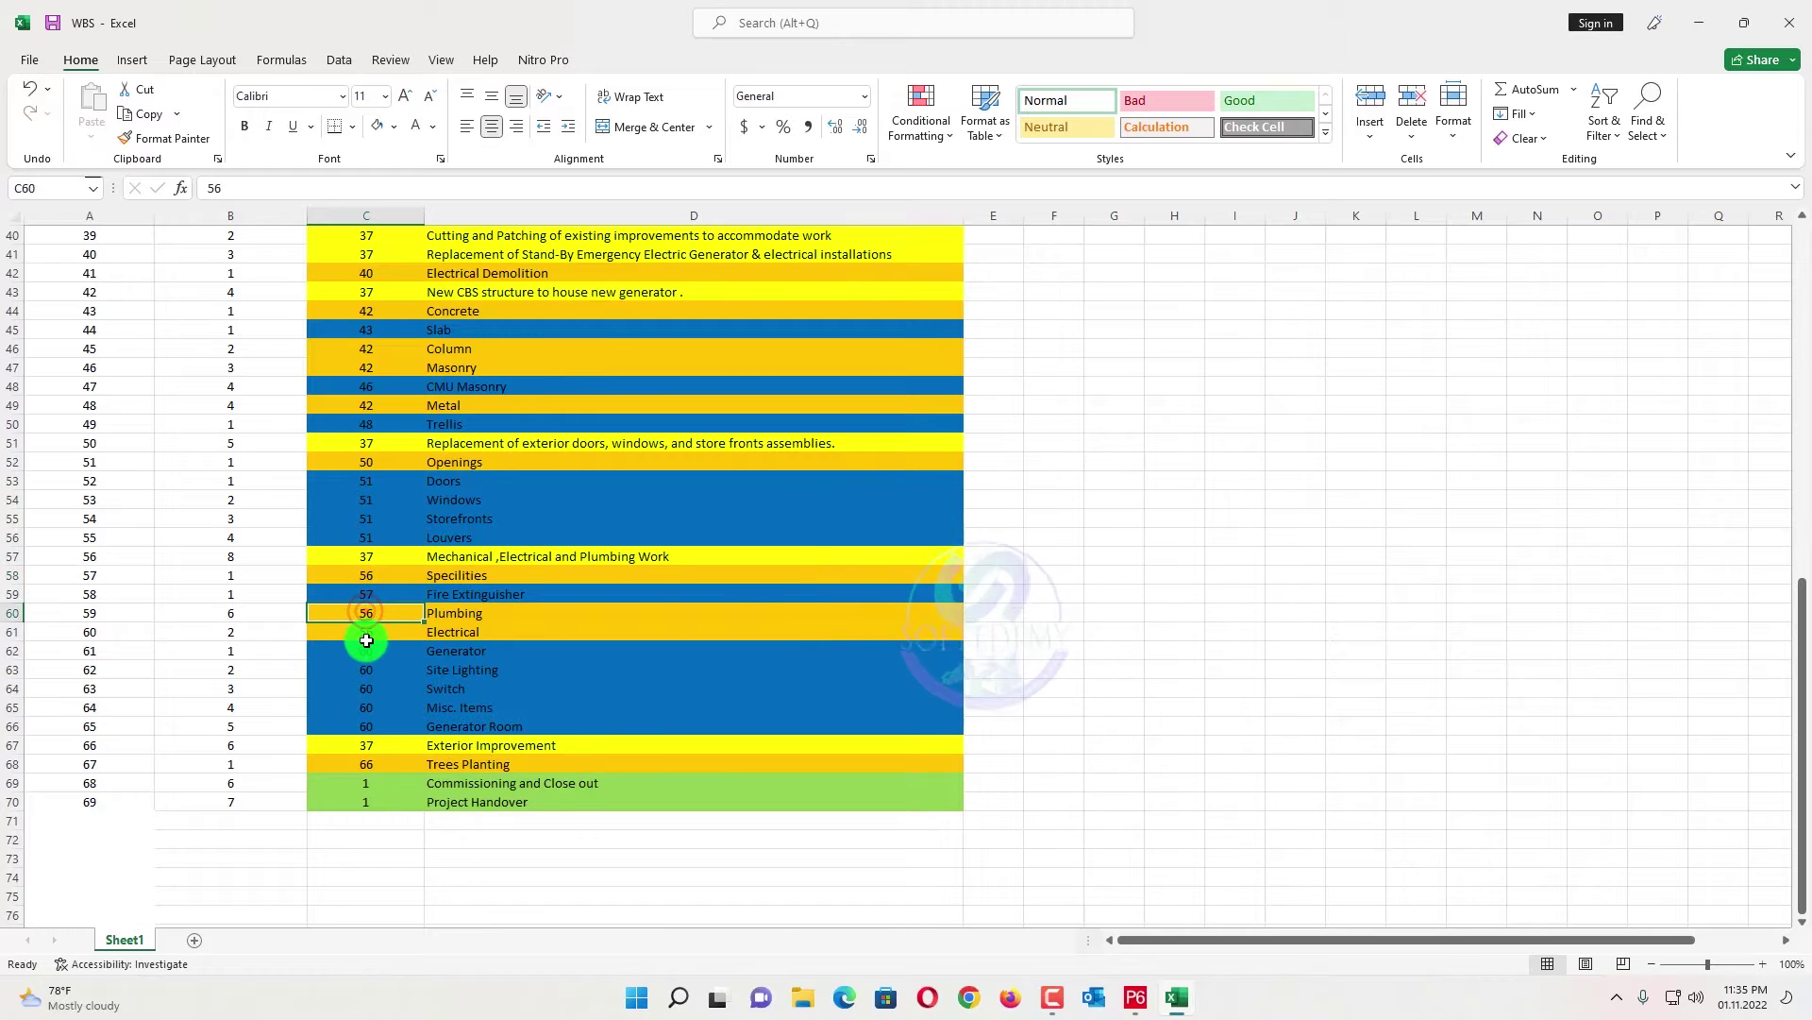
{"action": "left_click", "coordinate": [366, 631]}
{"action": "left_click", "coordinate": [376, 594]}
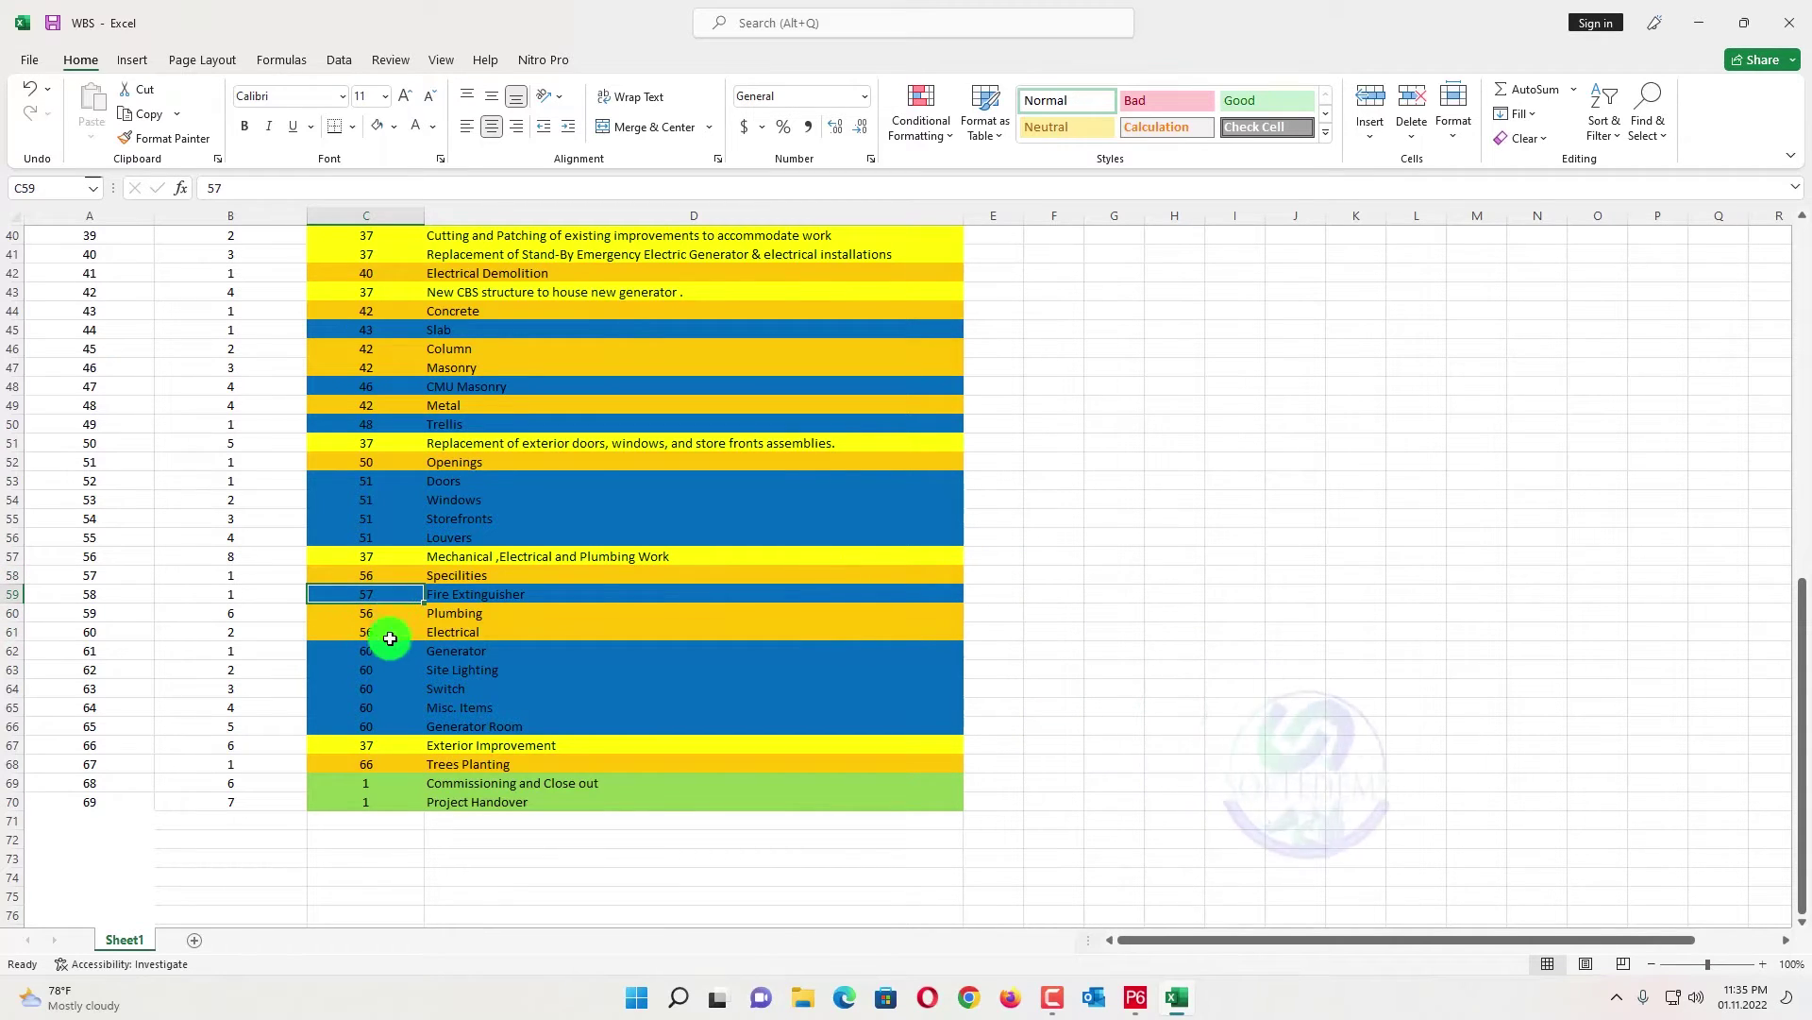
- Check the Parent WBS values of the items under Electrical, and look over the WBS, Parent WBS and WBS Short Name columns
{"action": "left_click_drag", "start_coordinate": [380, 651], "coordinate": [386, 719]}
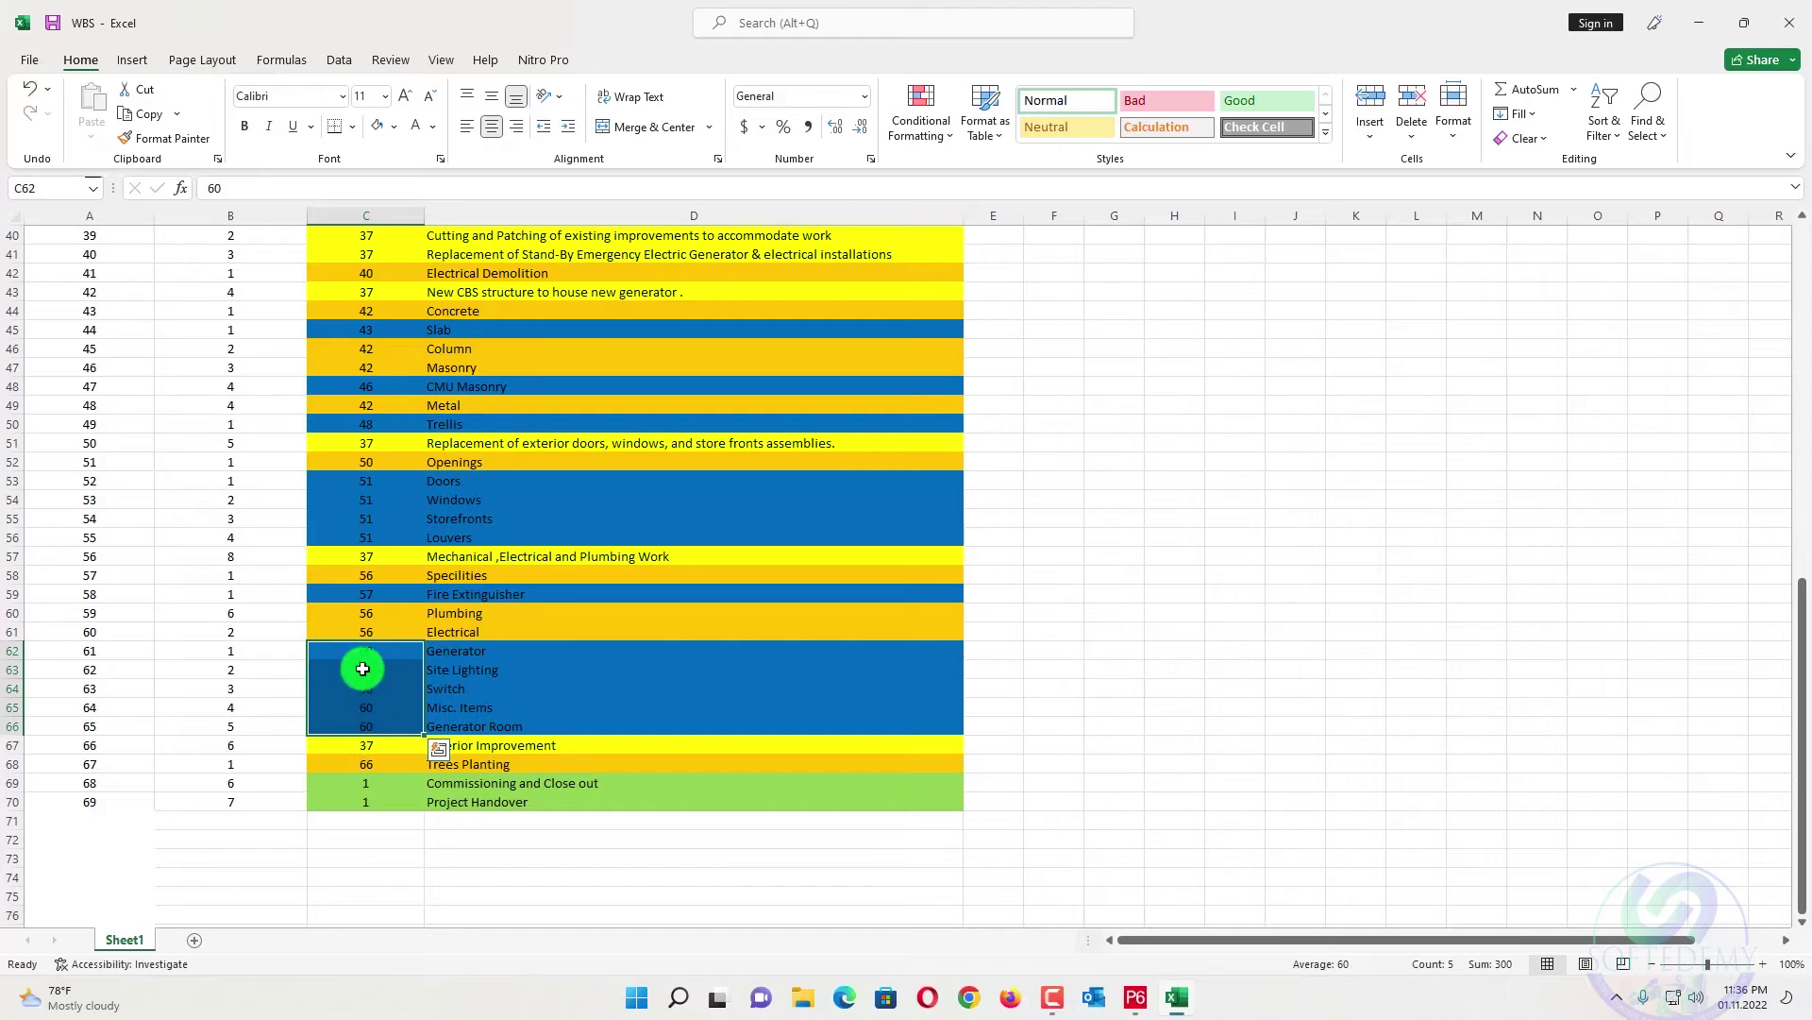
{"action": "scroll", "coordinate": [362, 669], "scroll_direction": "up", "scroll_amount": 13}
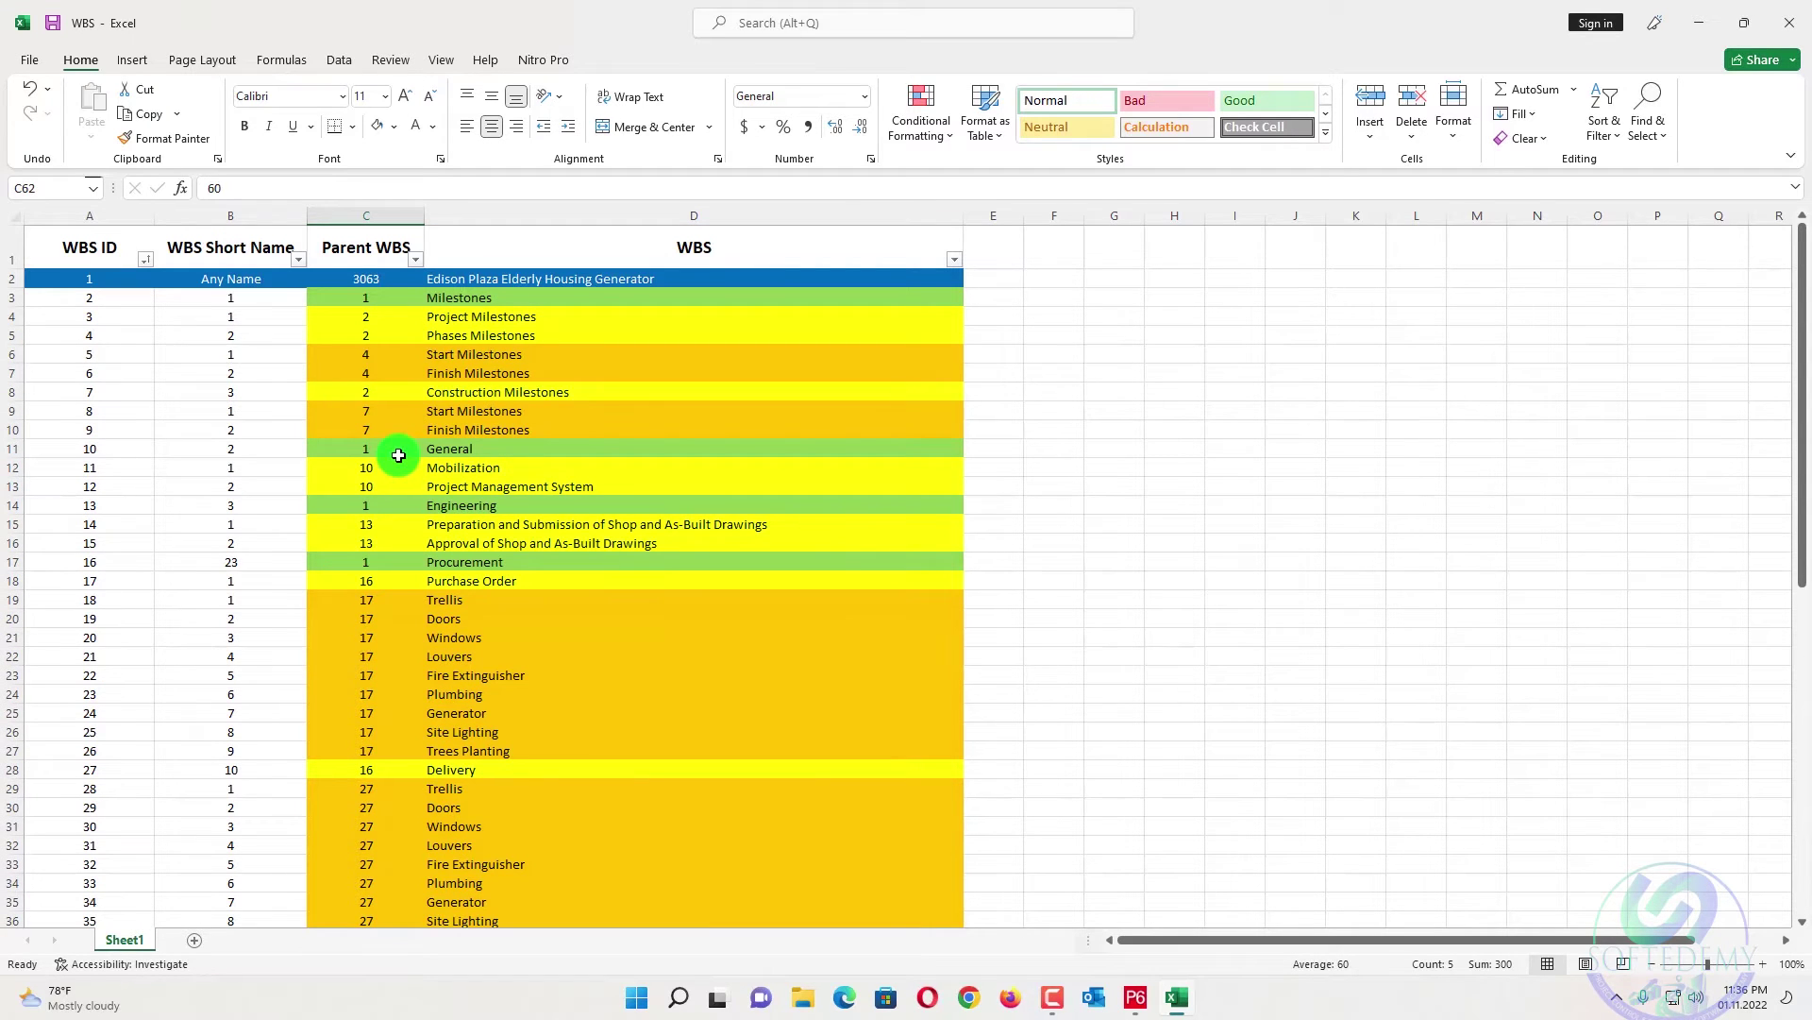
{"action": "left_click", "coordinate": [763, 213]}
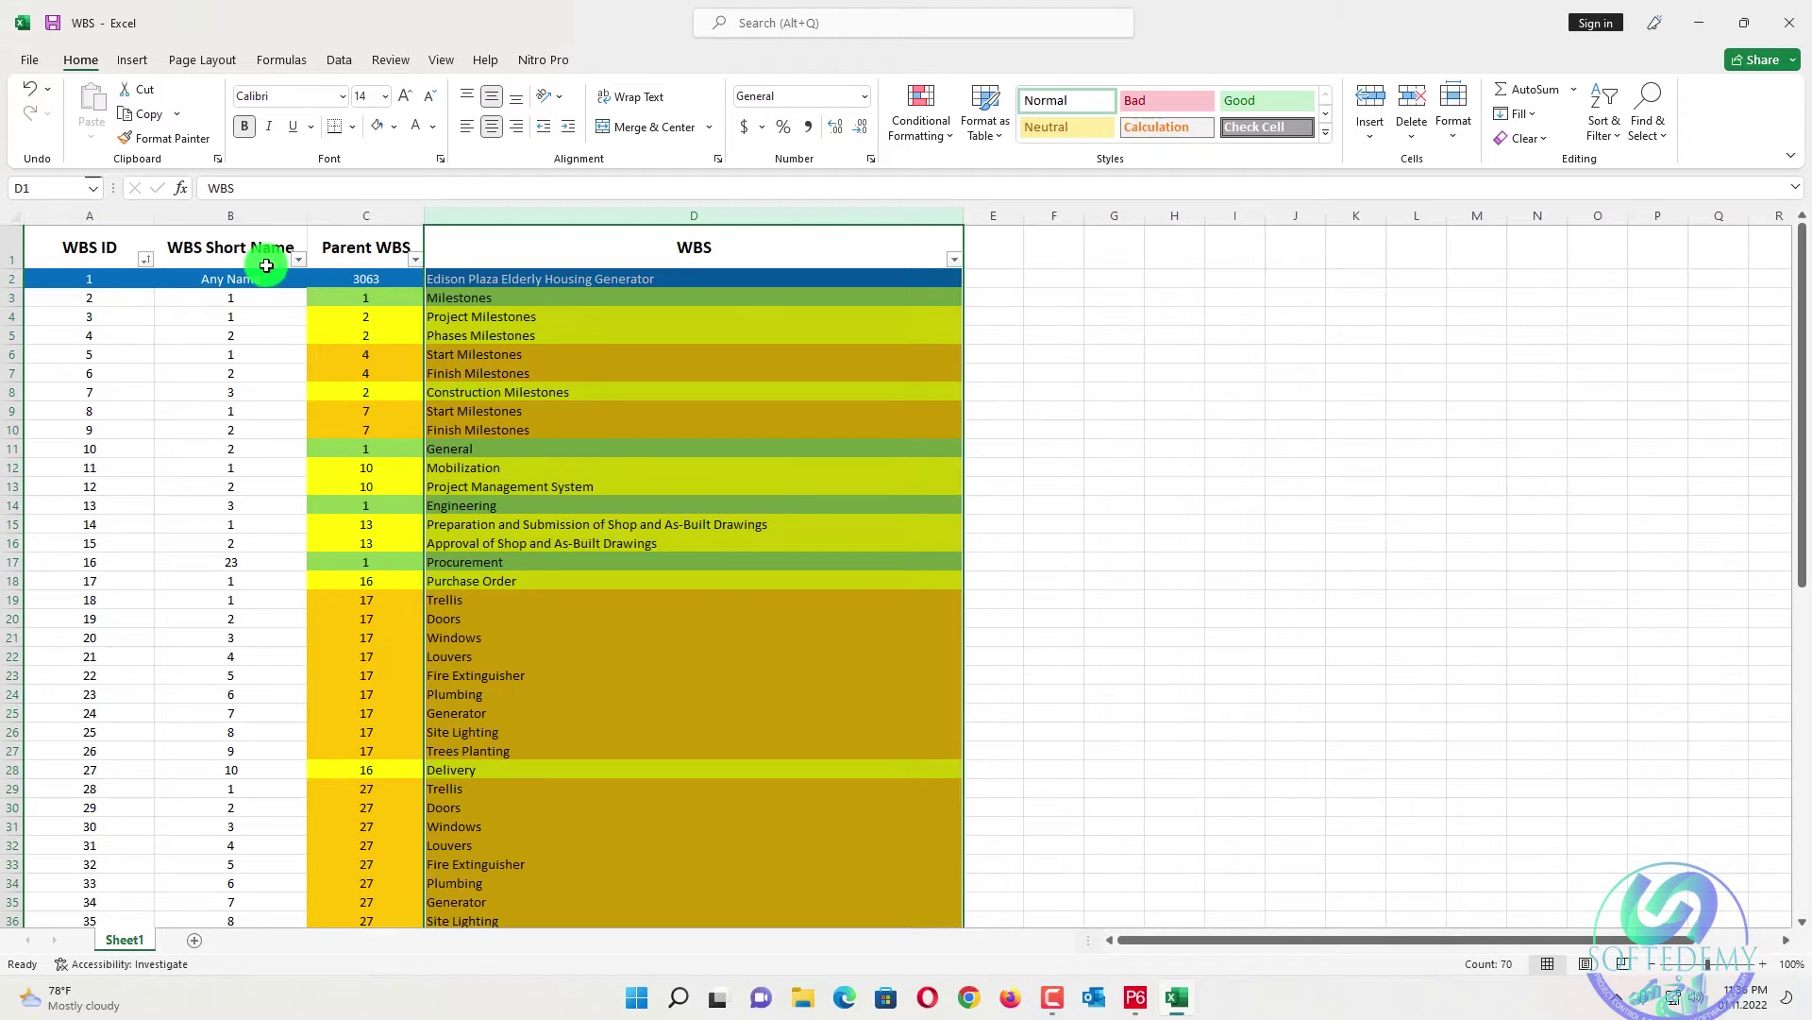
{"action": "left_click", "coordinate": [362, 612]}
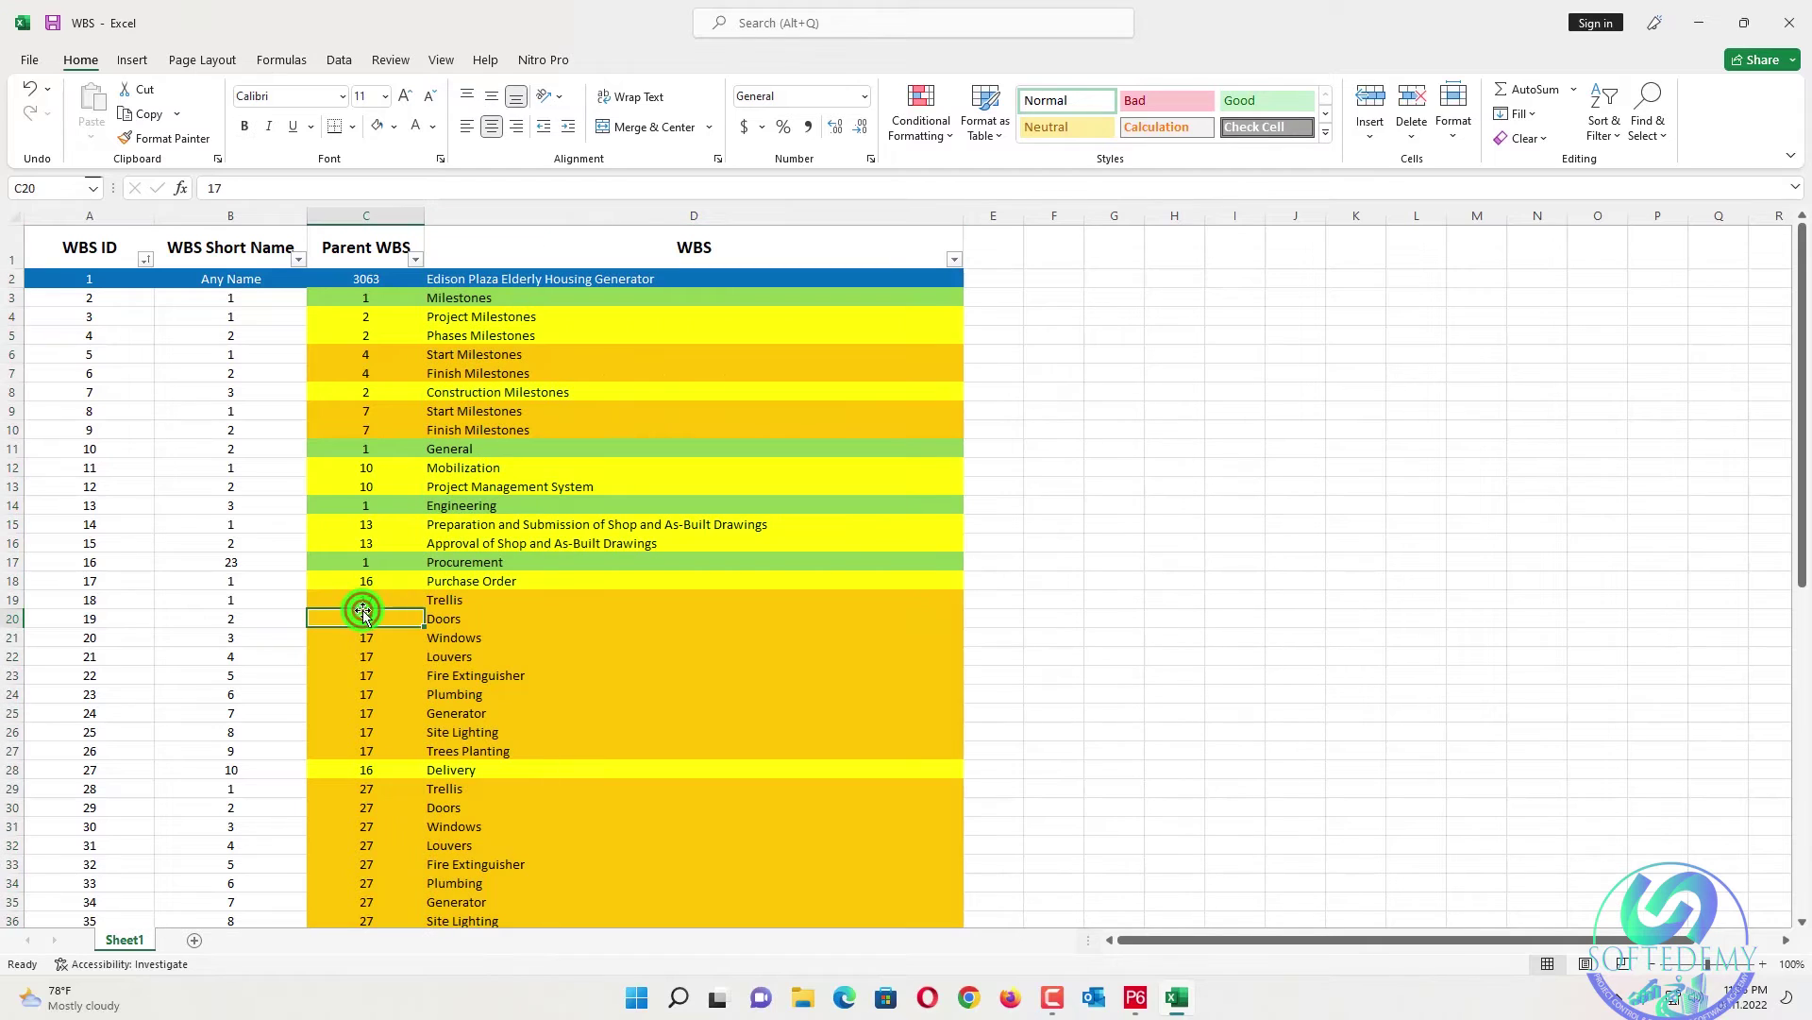
{"action": "left_click", "coordinate": [232, 612]}
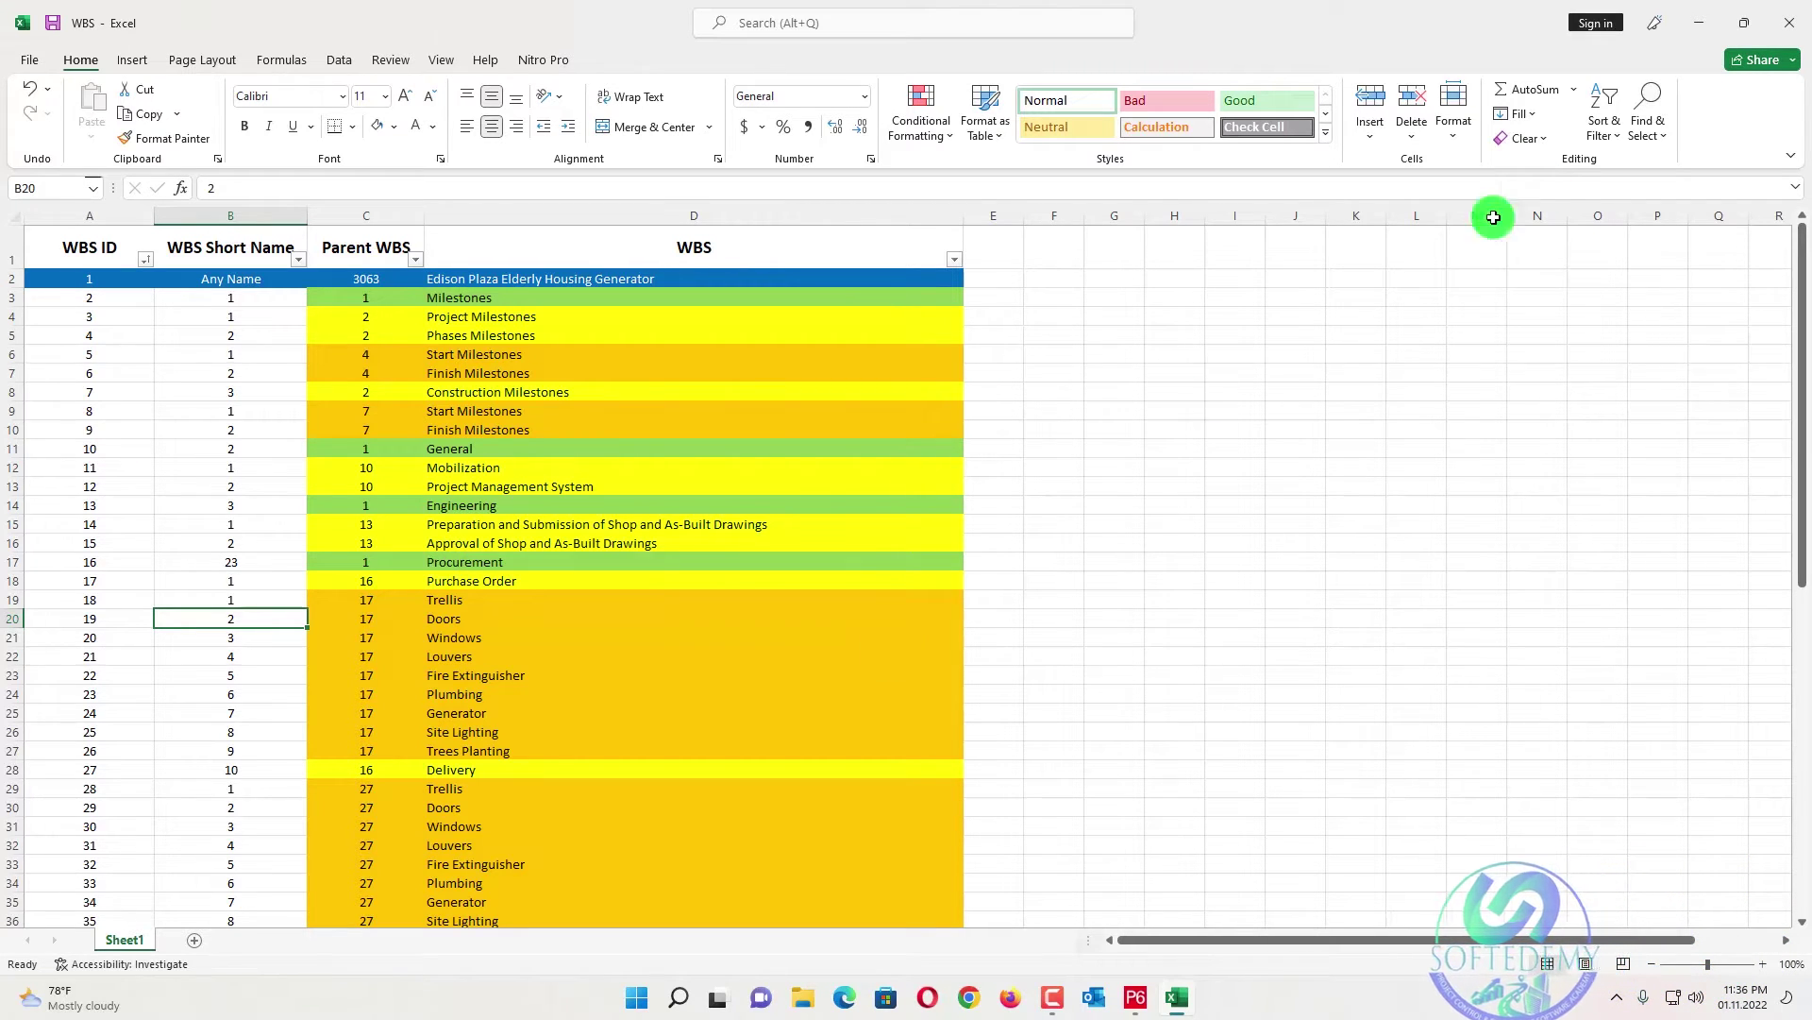
- Minimize the workbook and open the exported 321 XER file from the desktop in Notepad
{"action": "left_click", "coordinate": [1699, 23]}
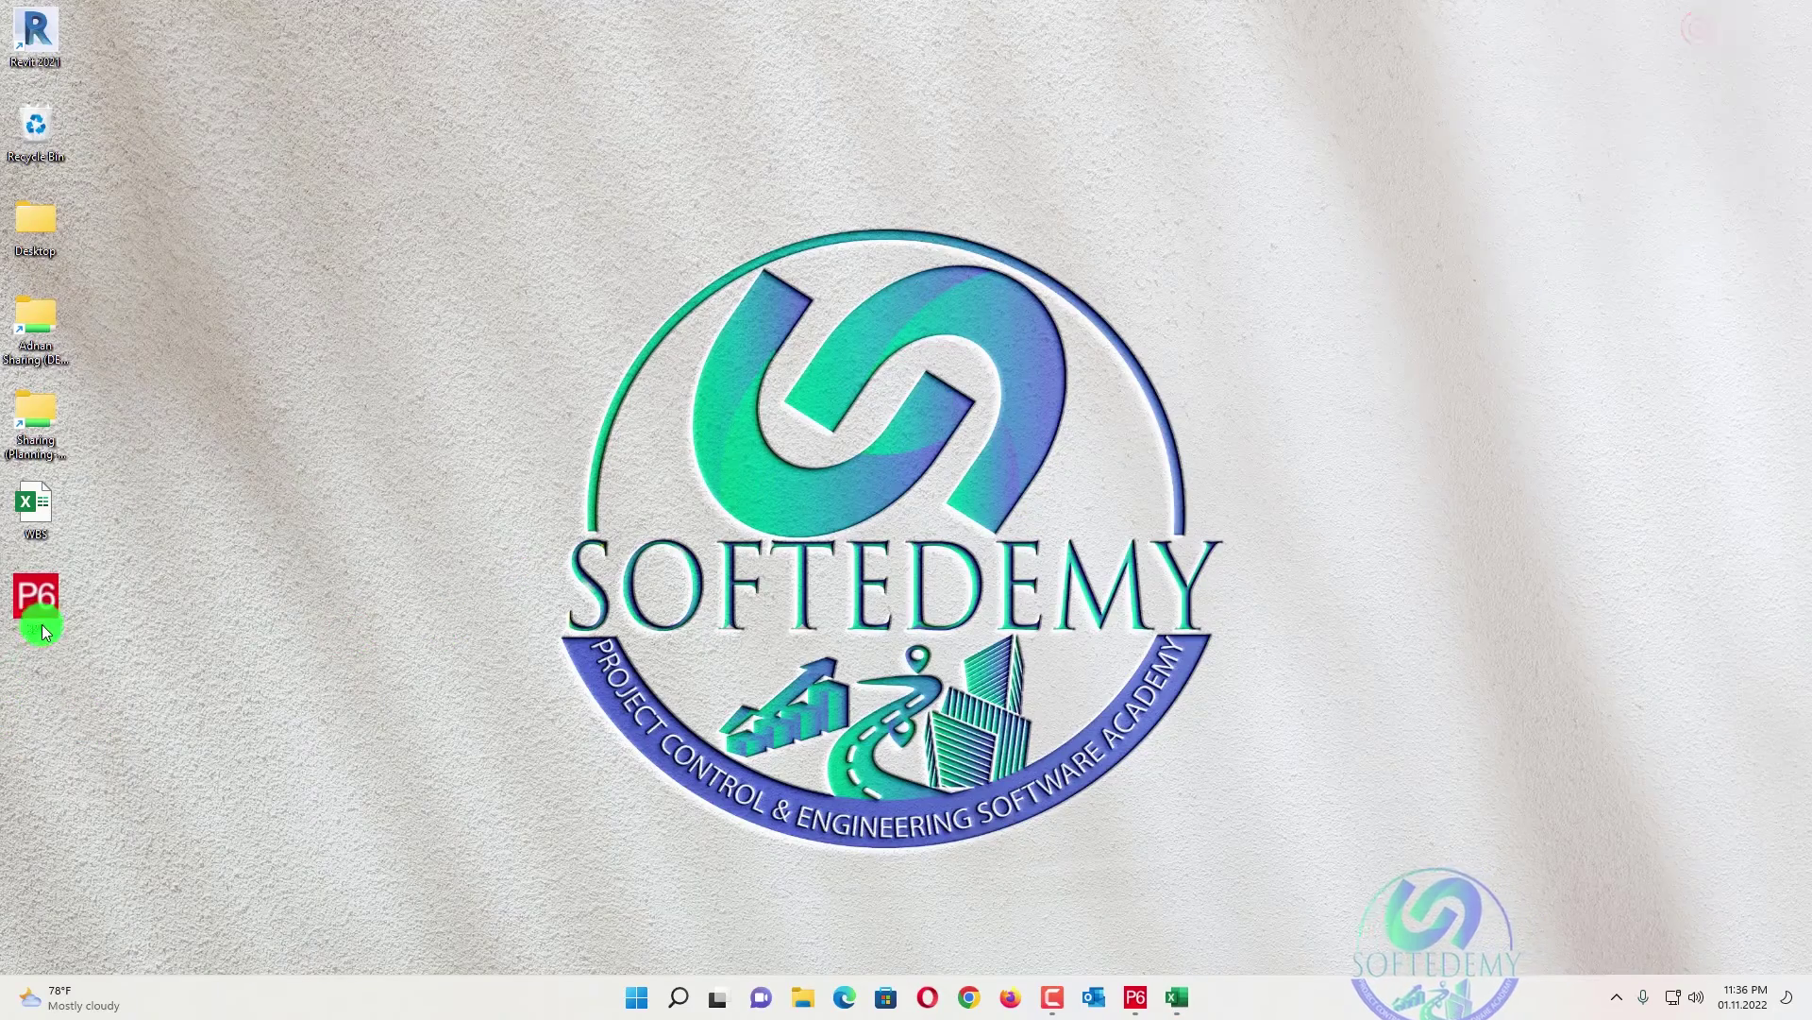
{"action": "right_click", "coordinate": [43, 610]}
{"action": "left_click", "coordinate": [162, 837]}
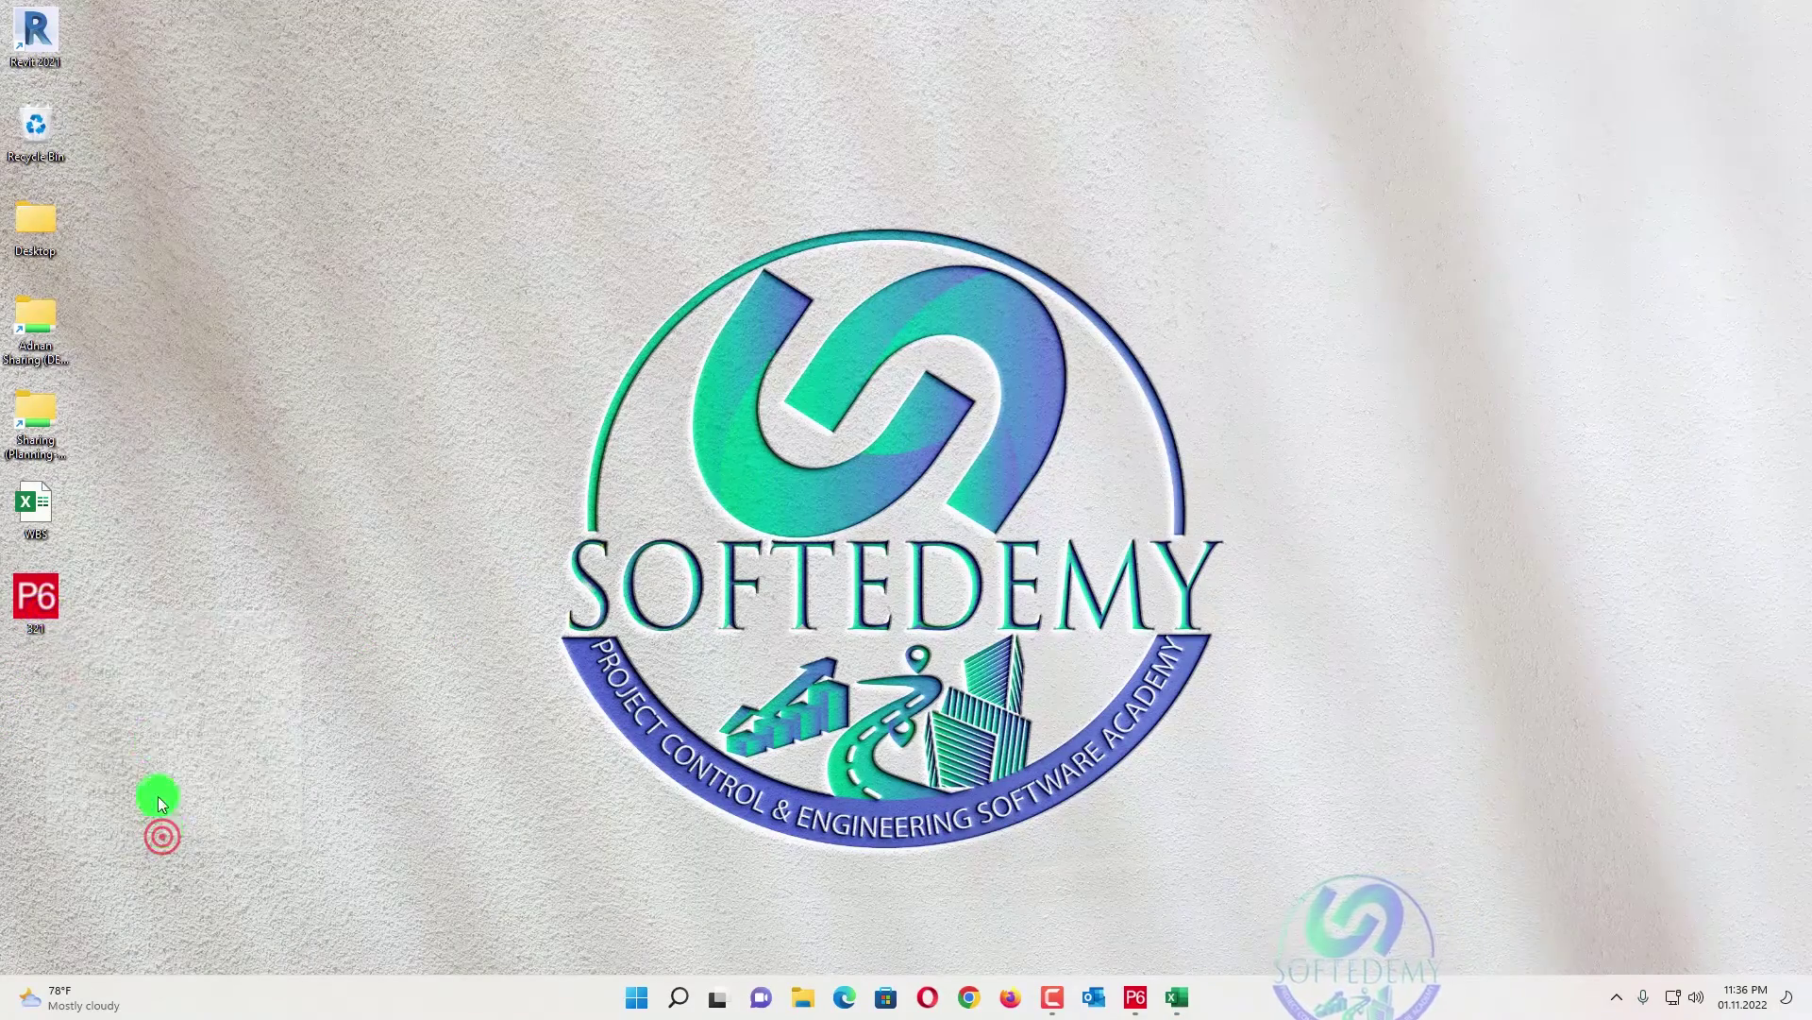
{"action": "left_click", "coordinate": [243, 476]}
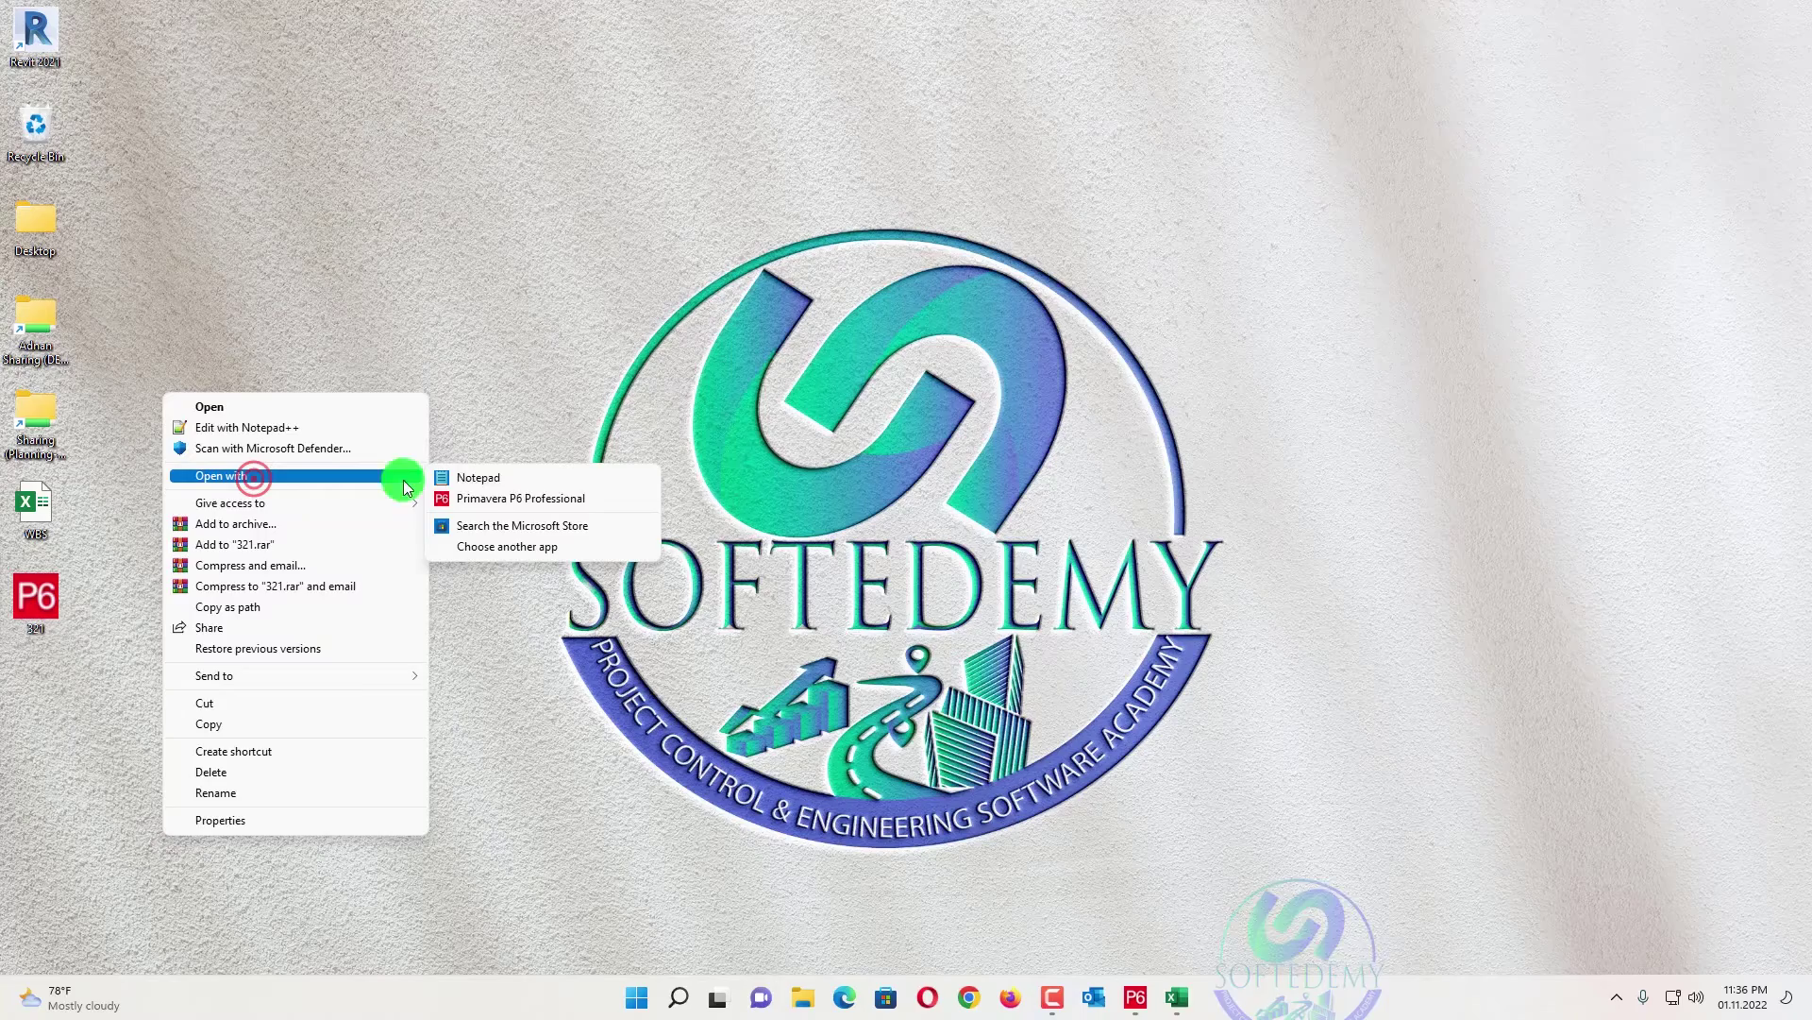
{"action": "left_click", "coordinate": [519, 485]}
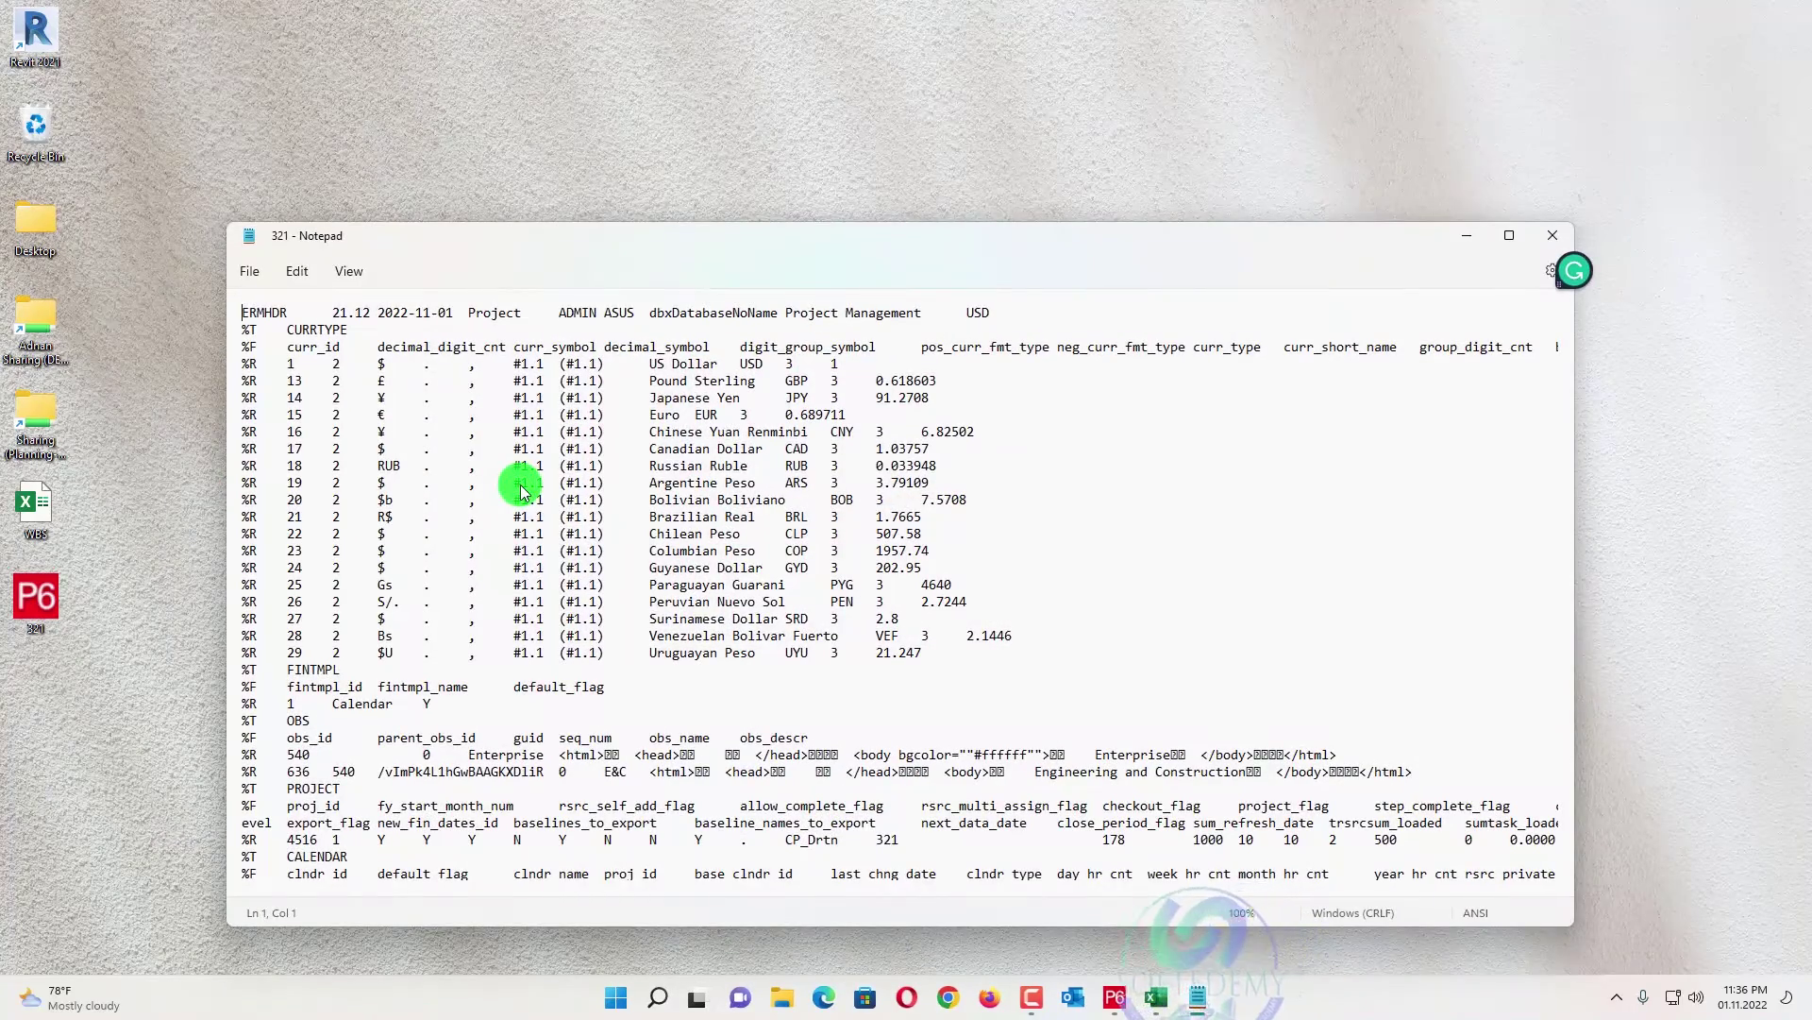
- Find the PROJWBS table at the end of the file and copy it from its %T line through the closing %E line
{"action": "scroll", "coordinate": [495, 555], "scroll_direction": "down", "scroll_amount": 2}
{"action": "scroll", "coordinate": [385, 493], "scroll_direction": "up", "scroll_amount": 2}
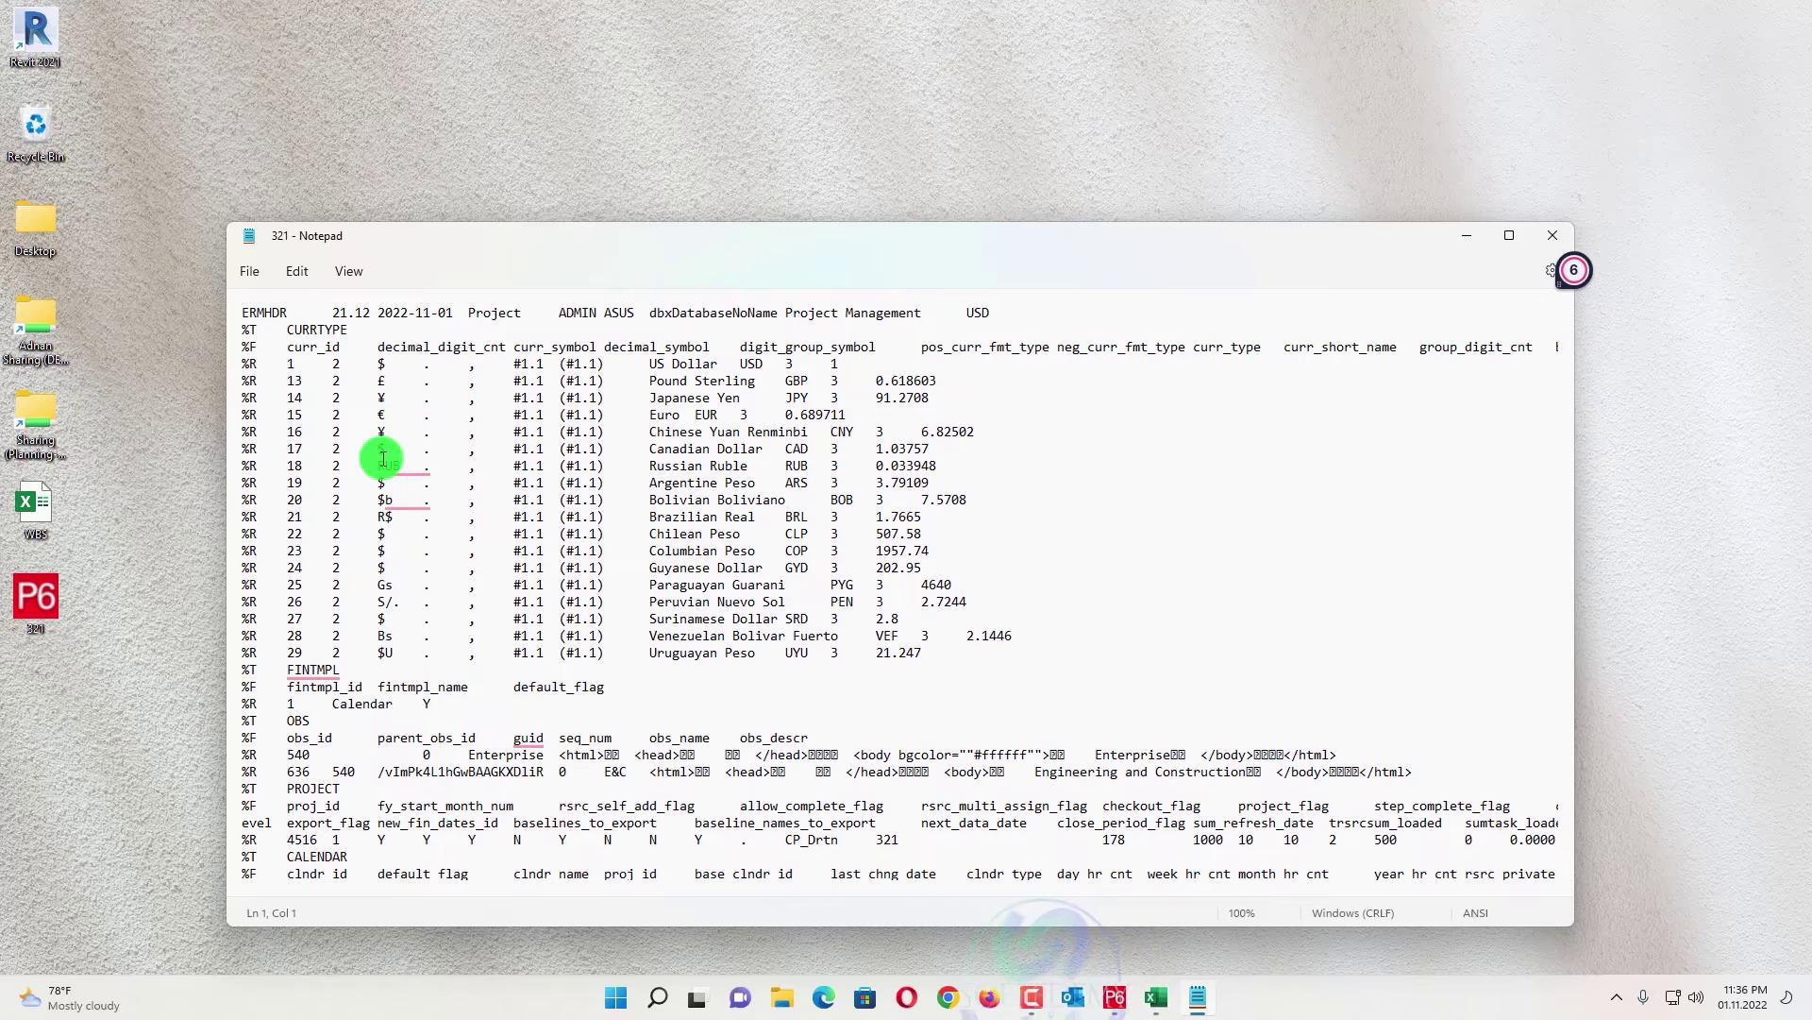
{"action": "scroll", "coordinate": [603, 460], "scroll_direction": "down", "scroll_amount": 2}
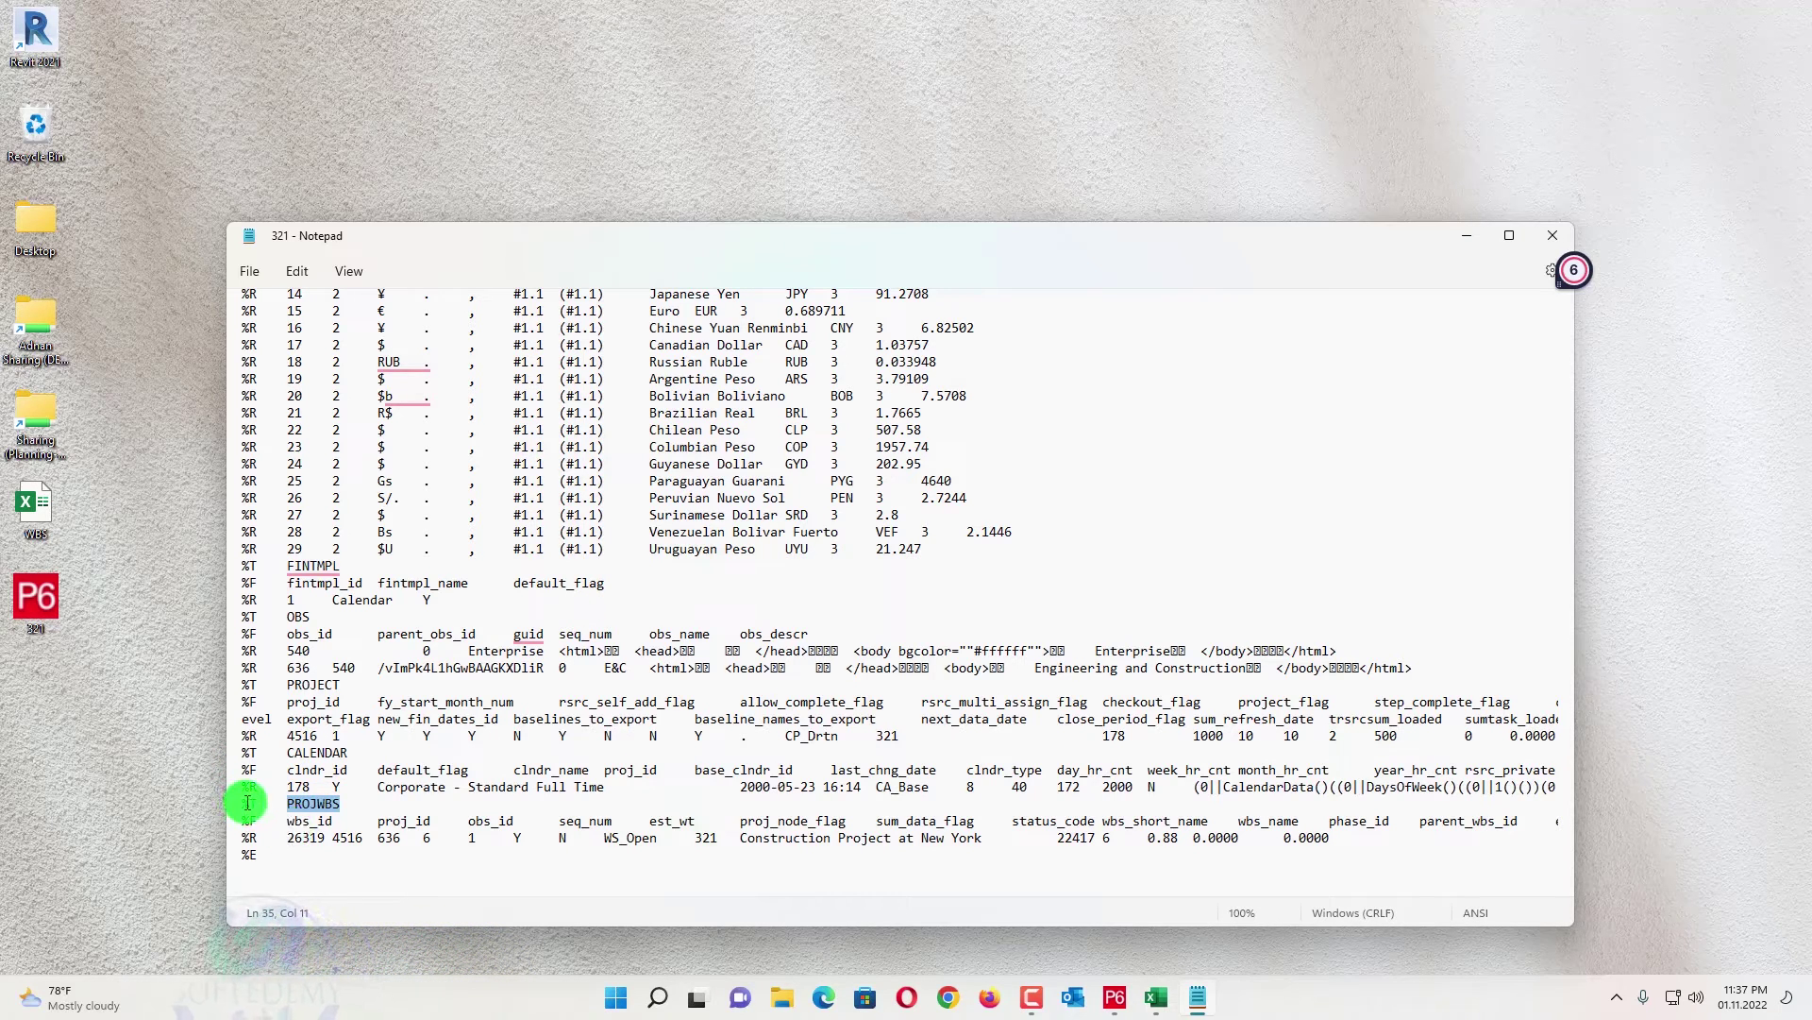
{"action": "left_click_drag", "start_coordinate": [310, 810], "coordinate": [320, 856]}
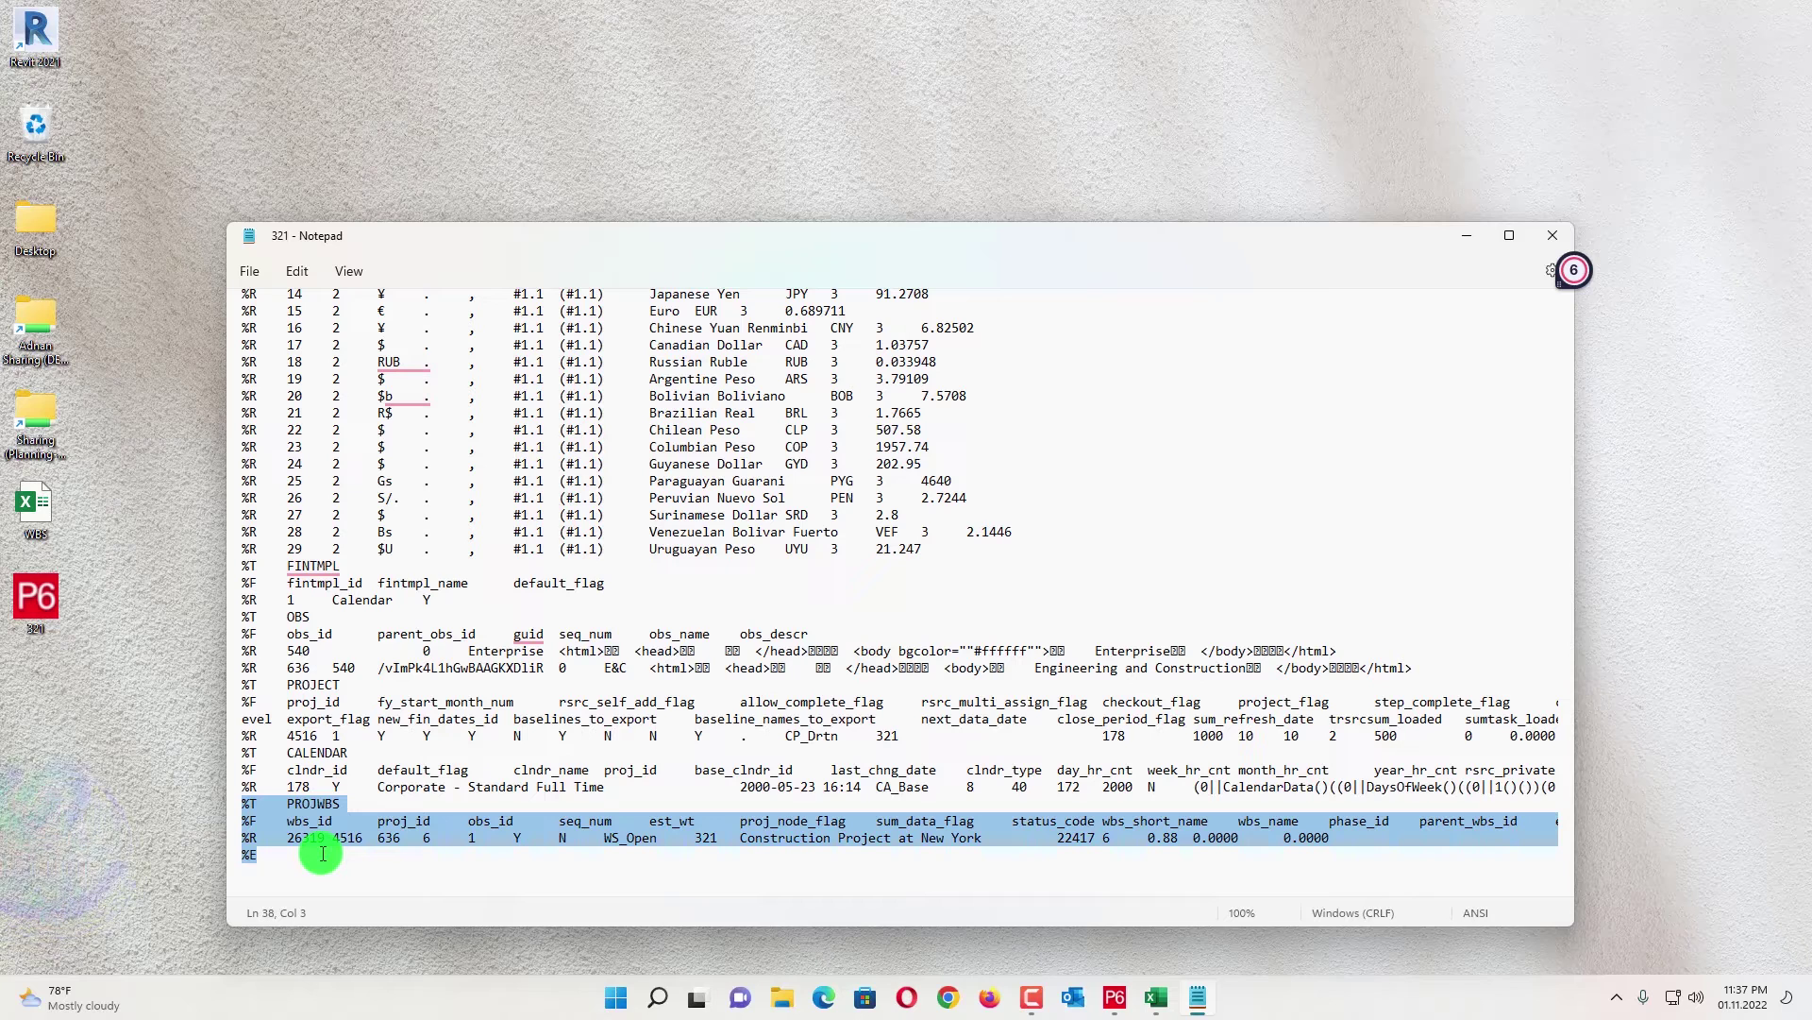
- Create a blank Excel workbook in a maximized window and paste the copied PROJWBS table at cell A1
{"action": "right_click", "coordinate": [1169, 1009]}
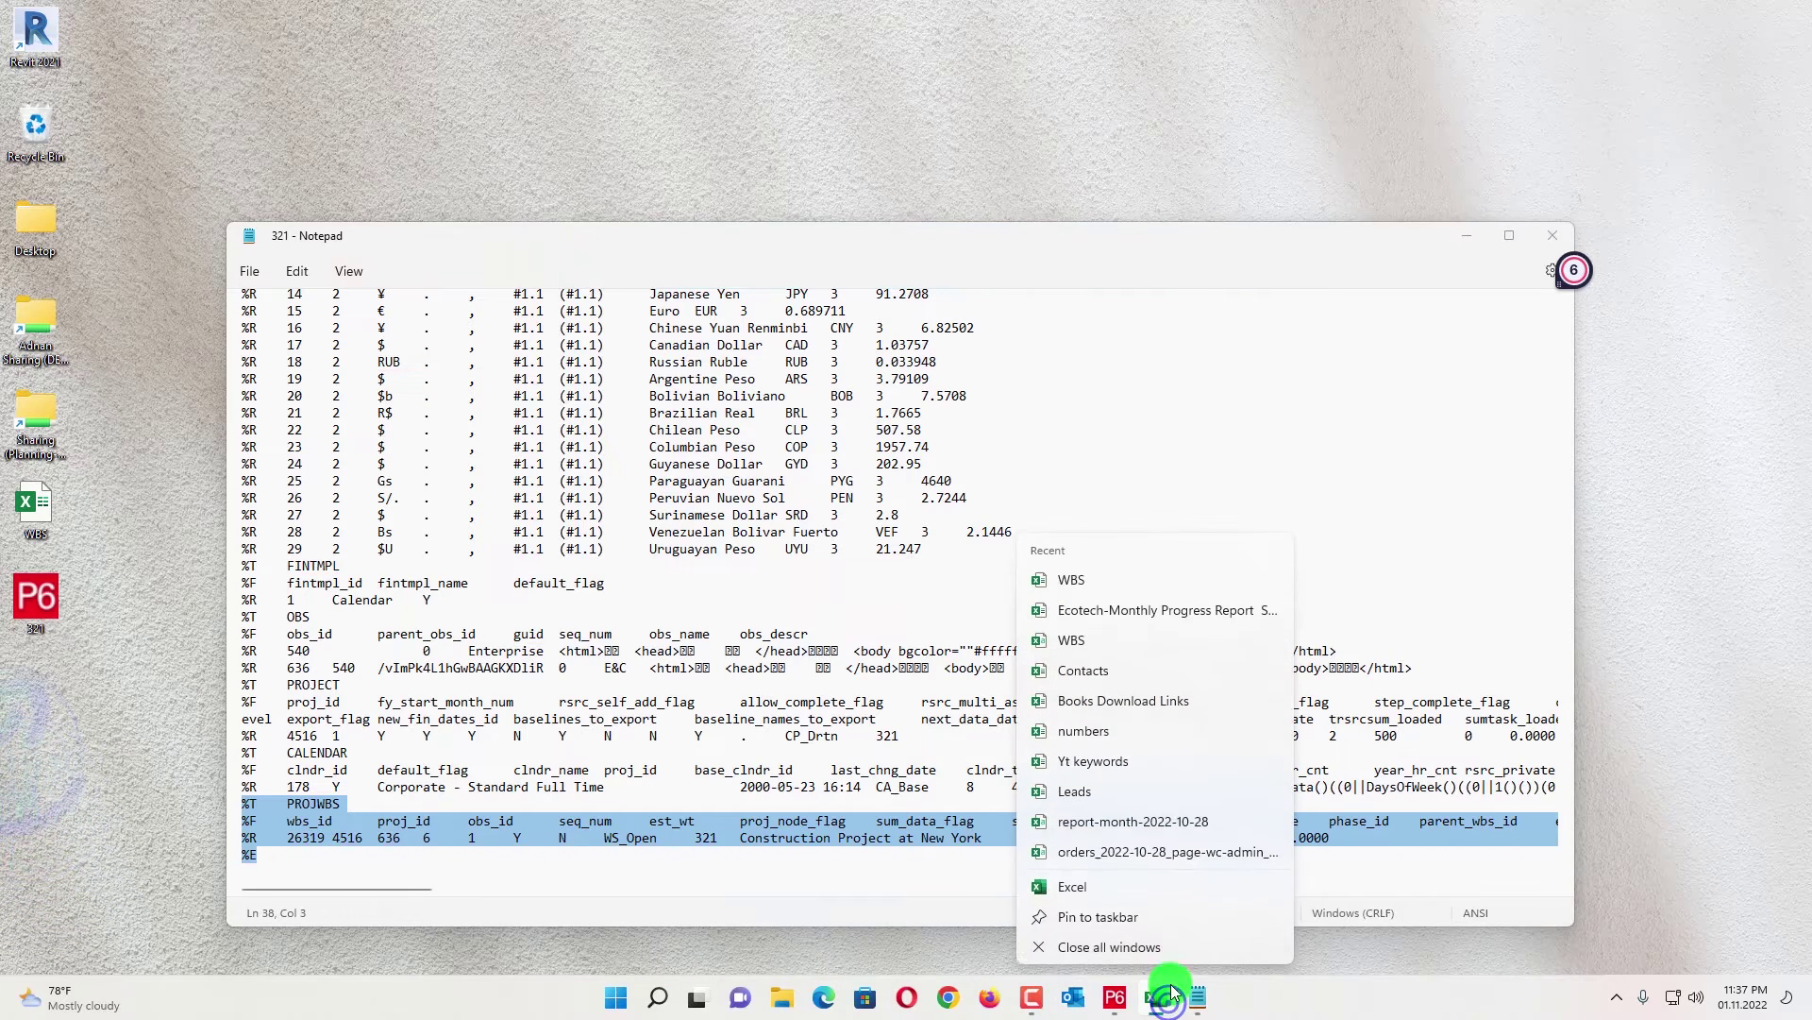
{"action": "left_click", "coordinate": [1167, 888]}
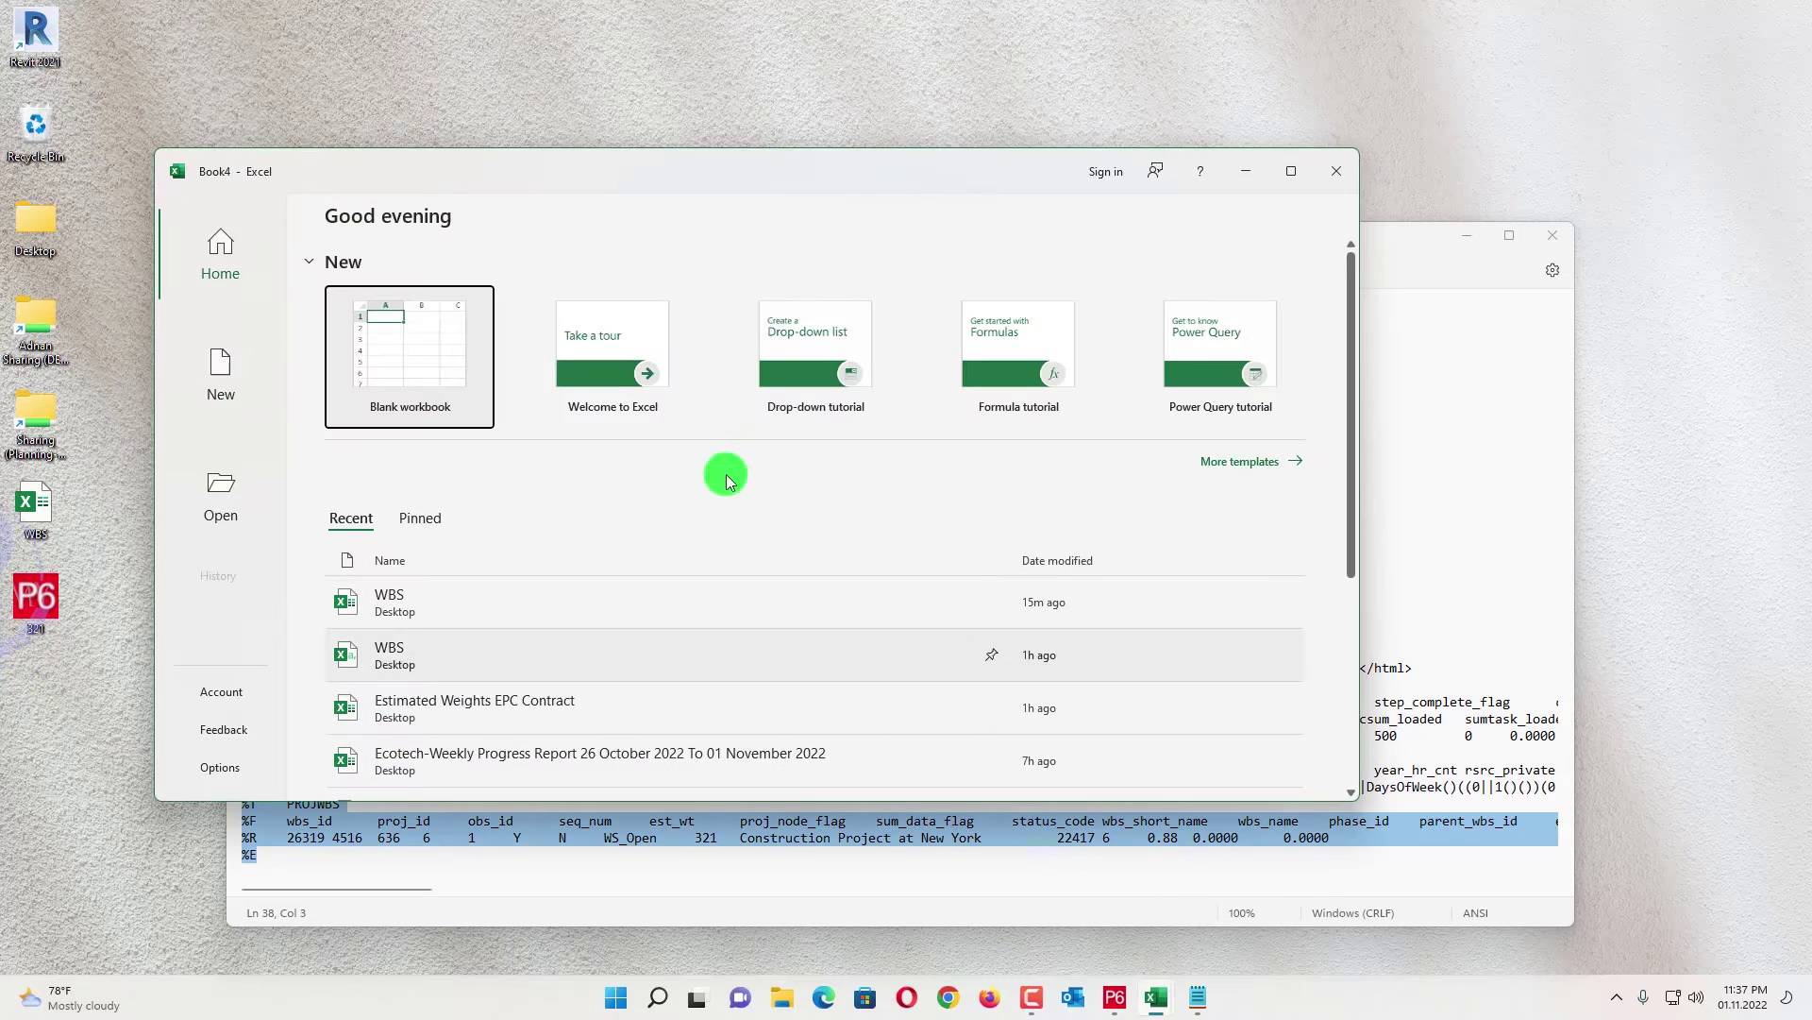
{"action": "left_click", "coordinate": [426, 396]}
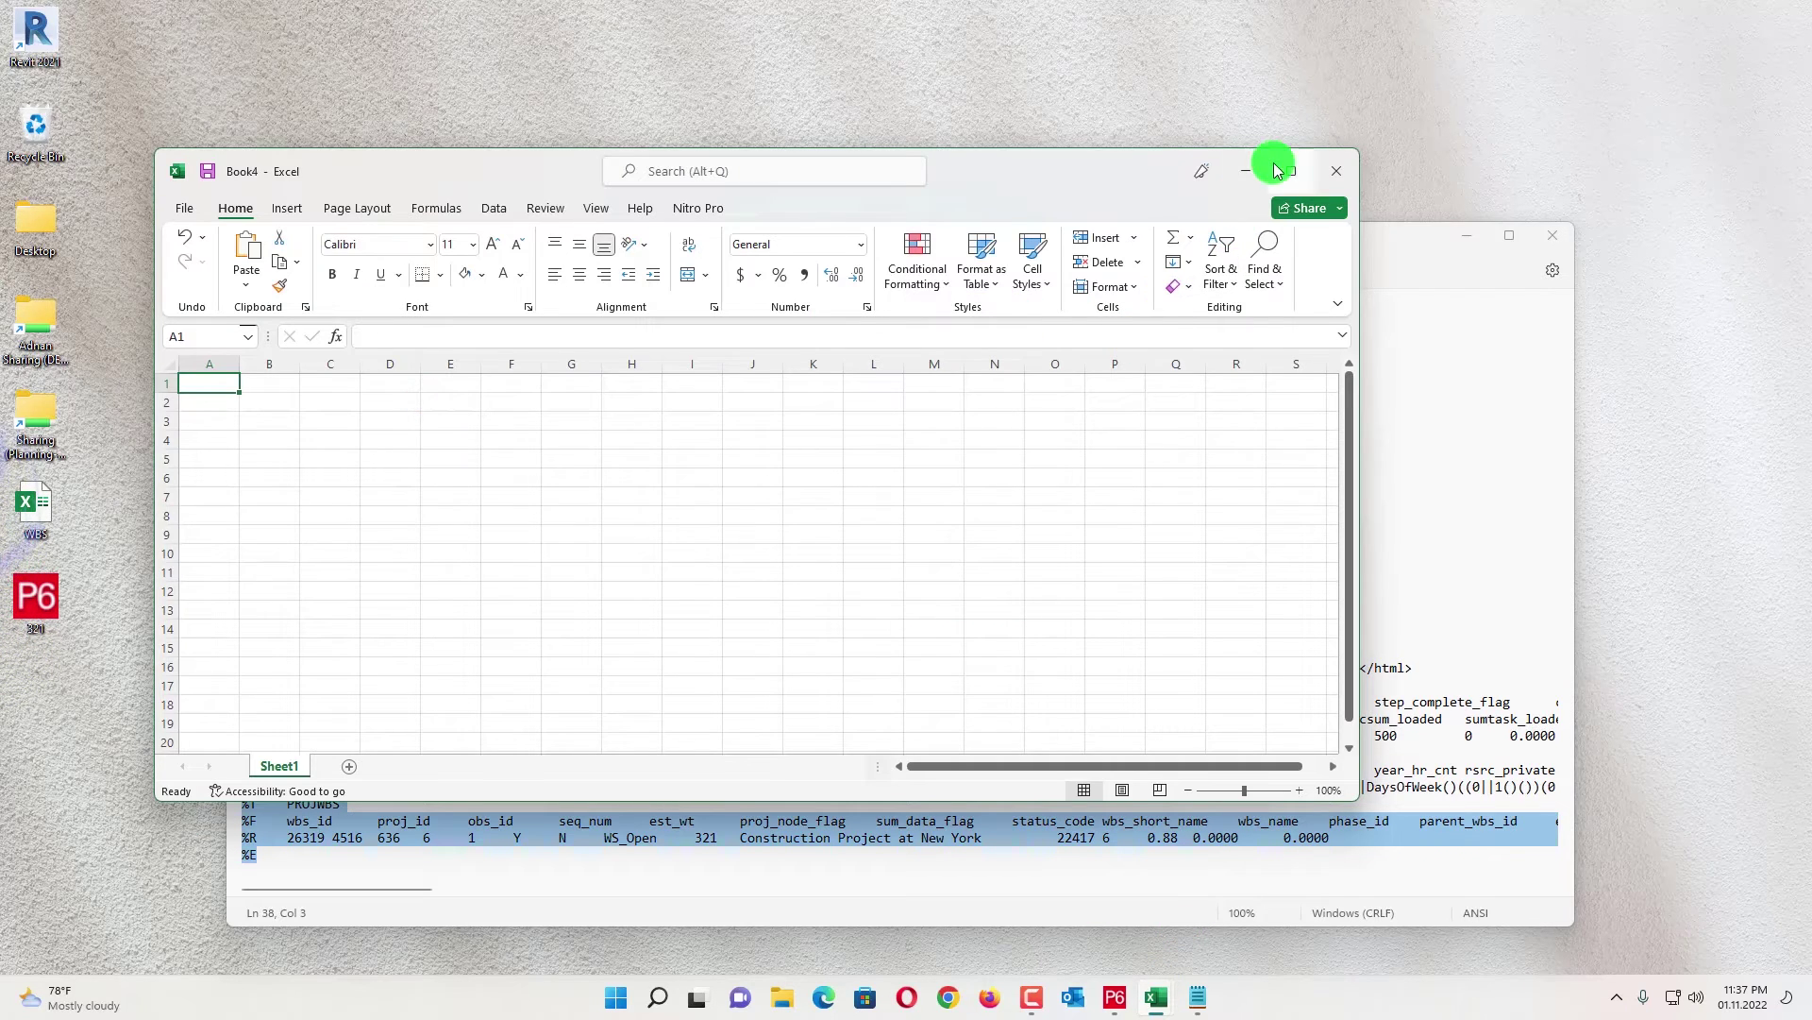
{"action": "left_click", "coordinate": [1291, 170]}
{"action": "key", "text": "ctrl+v"}
{"action": "left_click", "coordinate": [256, 372]}
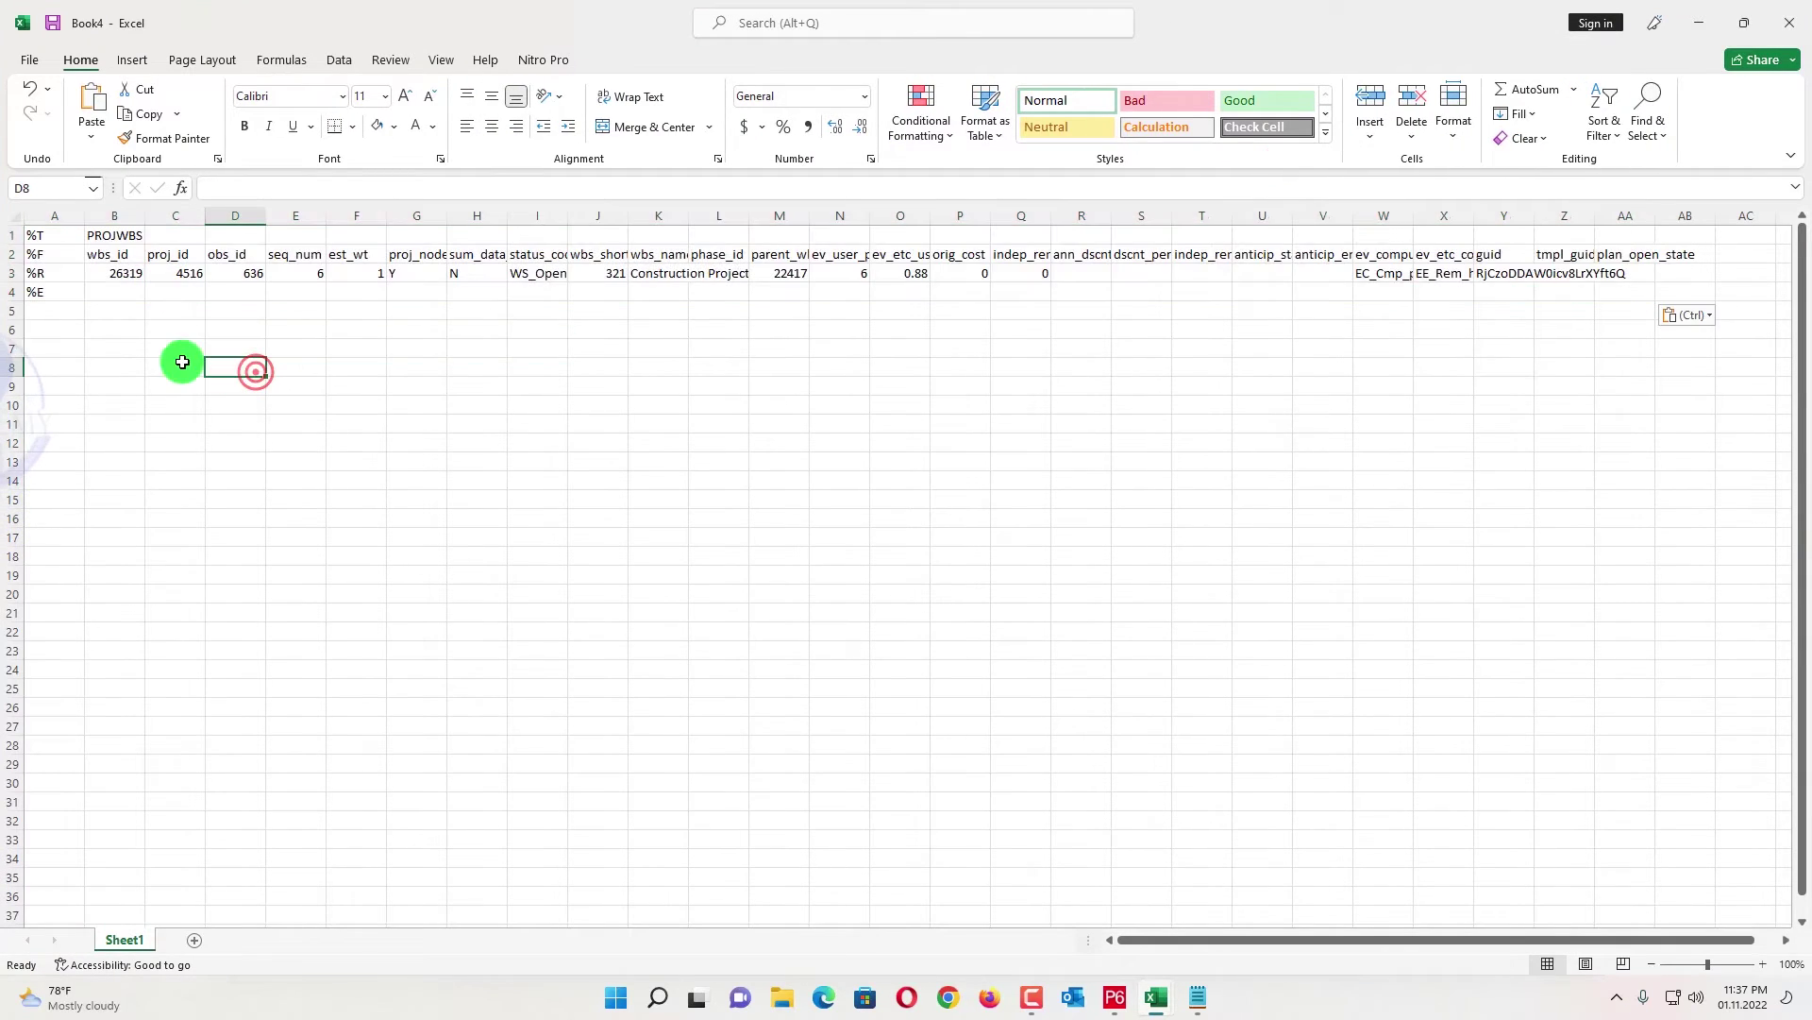
- Insert two blank rows between the %R record and the %E row
{"action": "left_click", "coordinate": [13, 297]}
{"action": "right_click", "coordinate": [14, 294]}
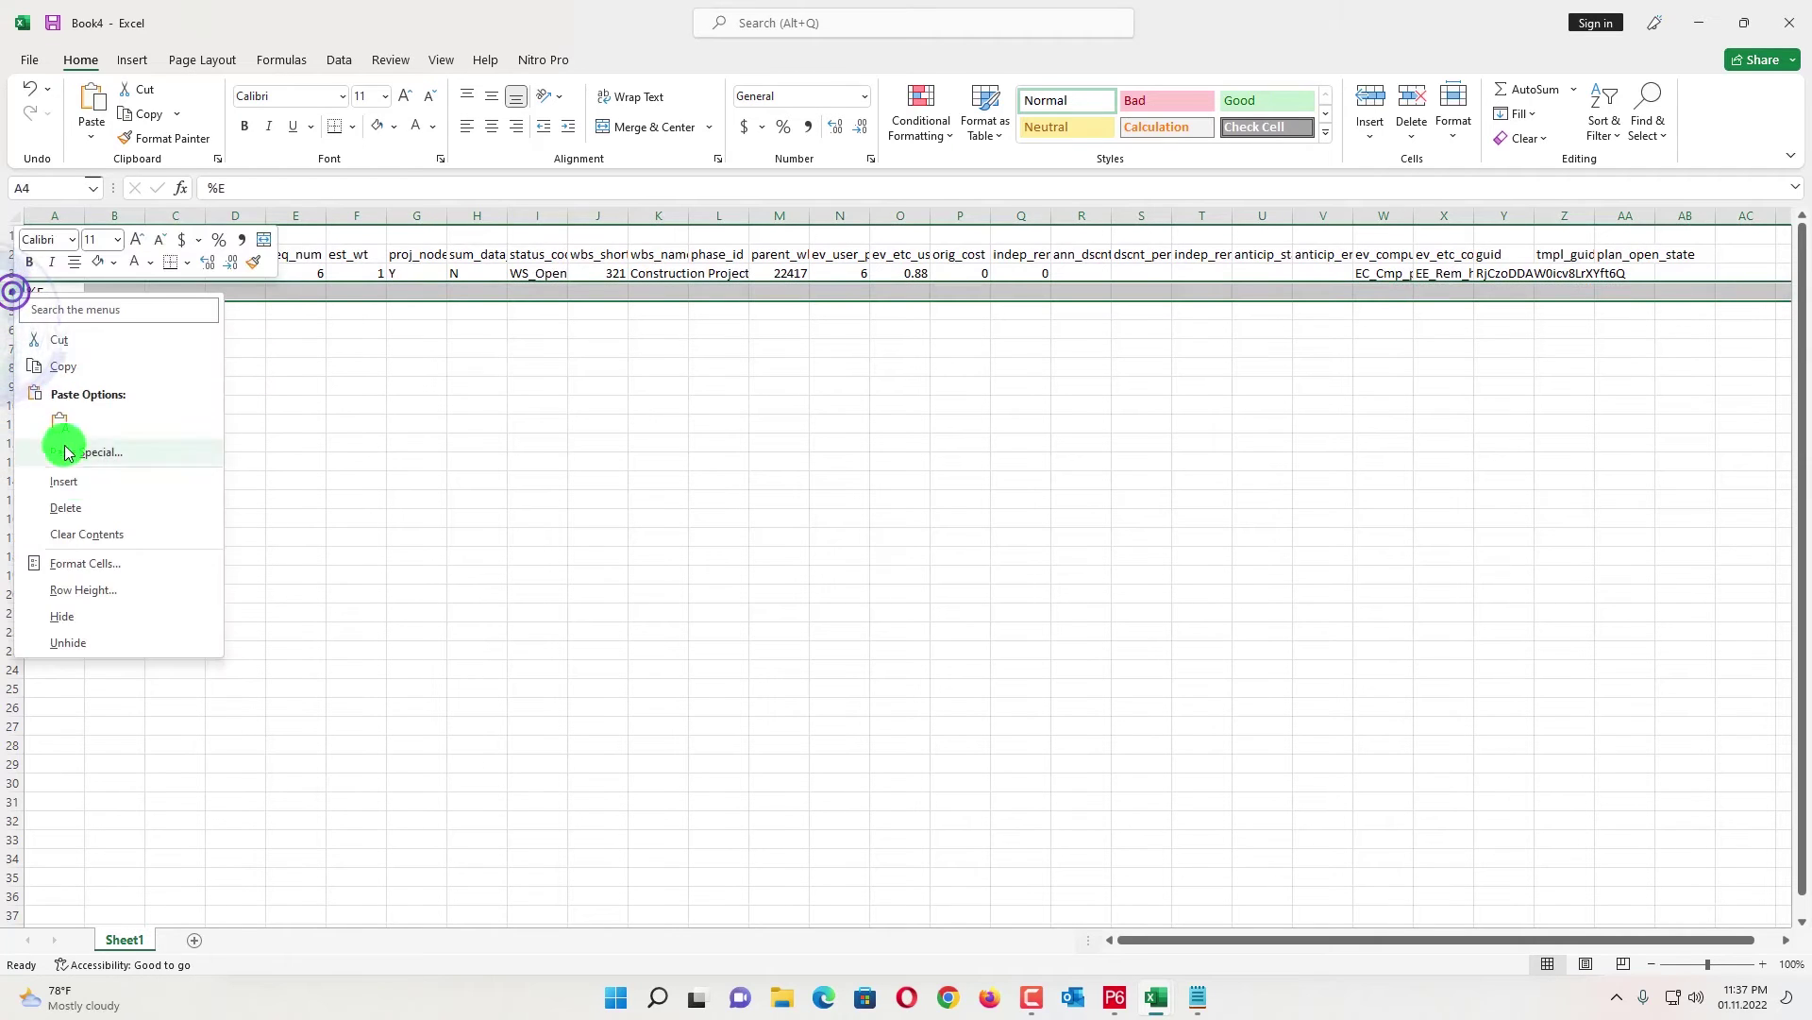
{"action": "left_click", "coordinate": [77, 489]}
{"action": "left_click", "coordinate": [211, 459]}
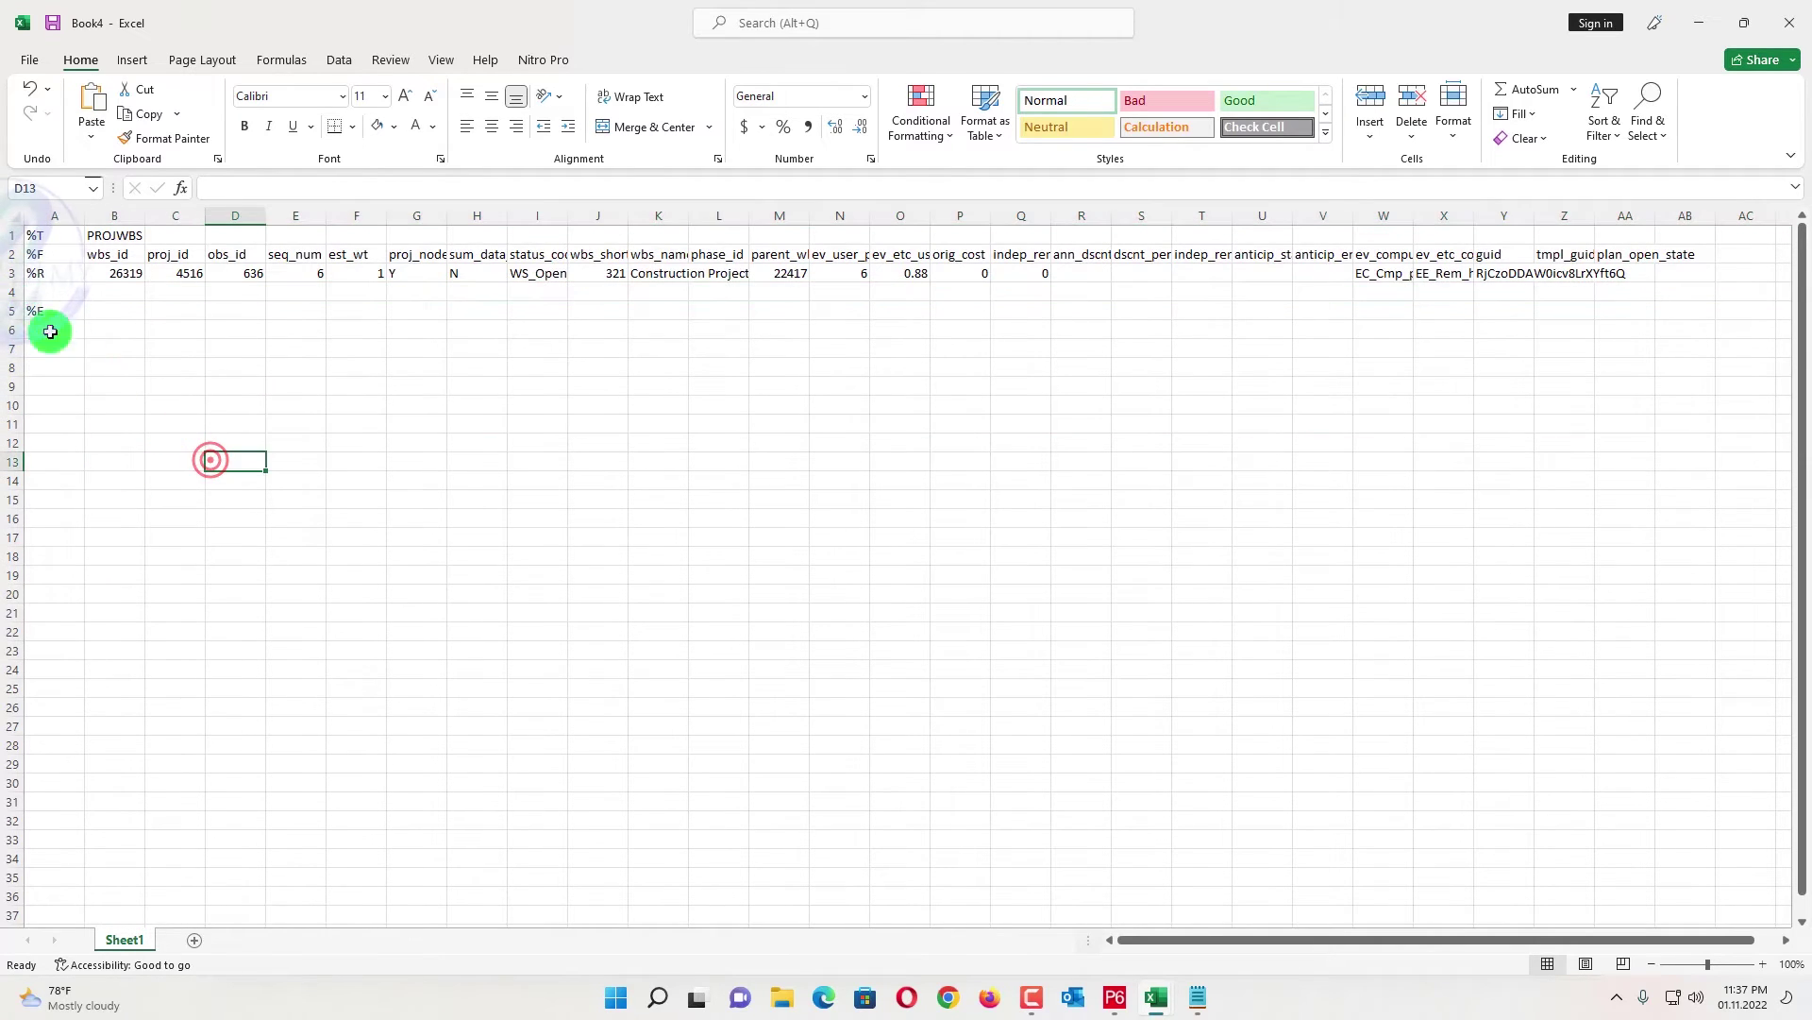
{"action": "right_click", "coordinate": [12, 295]}
{"action": "left_click", "coordinate": [100, 483]}
{"action": "left_click", "coordinate": [265, 474]}
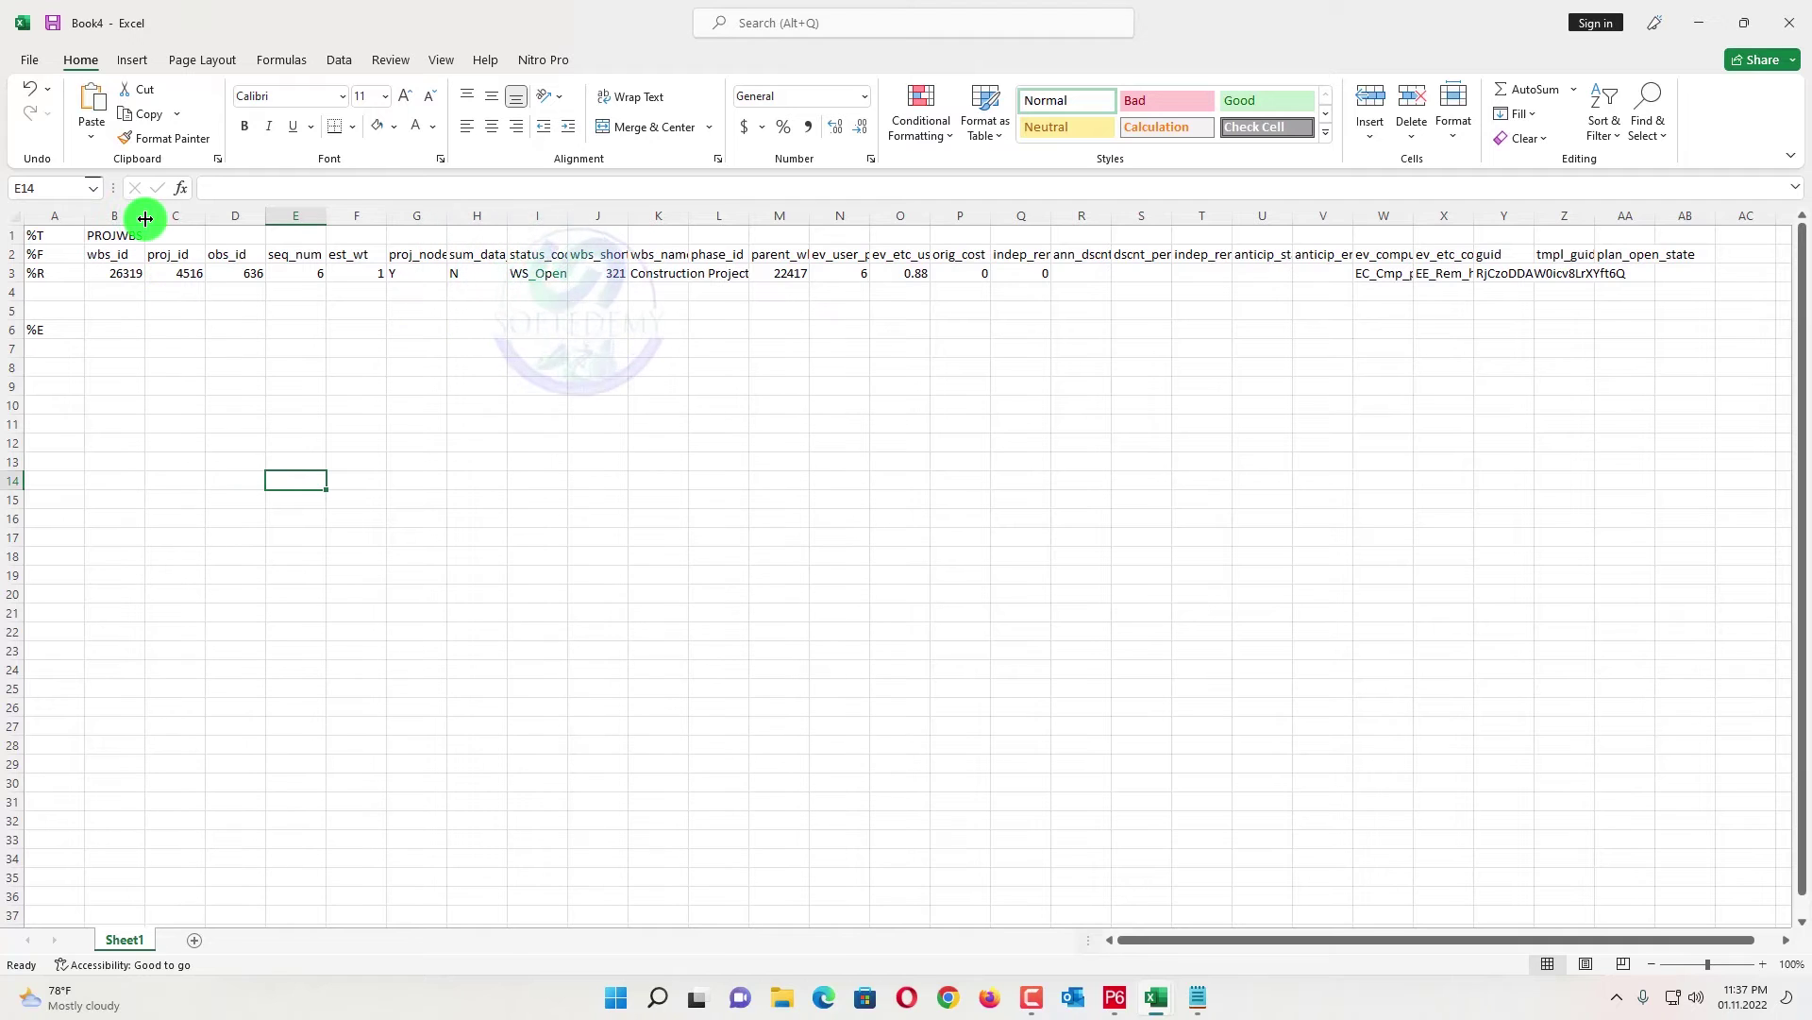
- Widen the wbs_id column and paste the WBS workbook's WBS IDs 1 to 69 into it as values, starting at B3
{"action": "left_click_drag", "start_coordinate": [145, 218], "coordinate": [184, 215]}
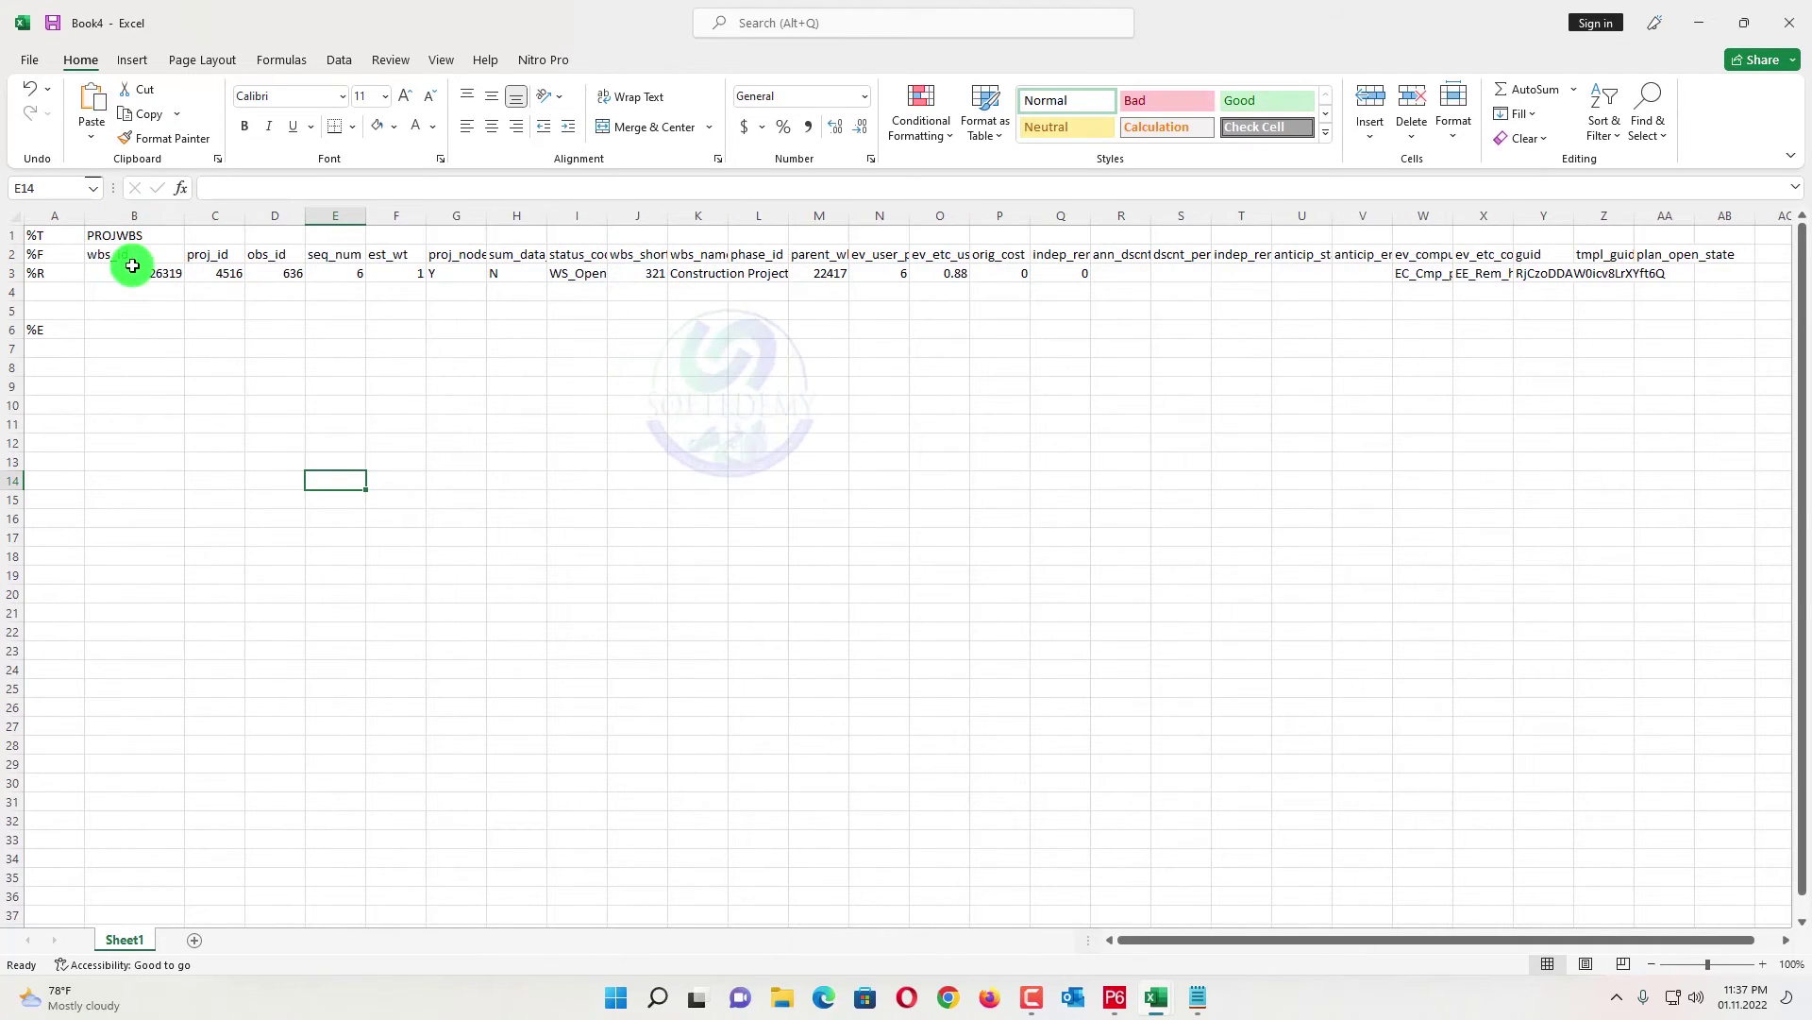
{"action": "key", "text": "alt+Tab"}
{"action": "left_click_drag", "start_coordinate": [120, 282], "coordinate": [95, 895]}
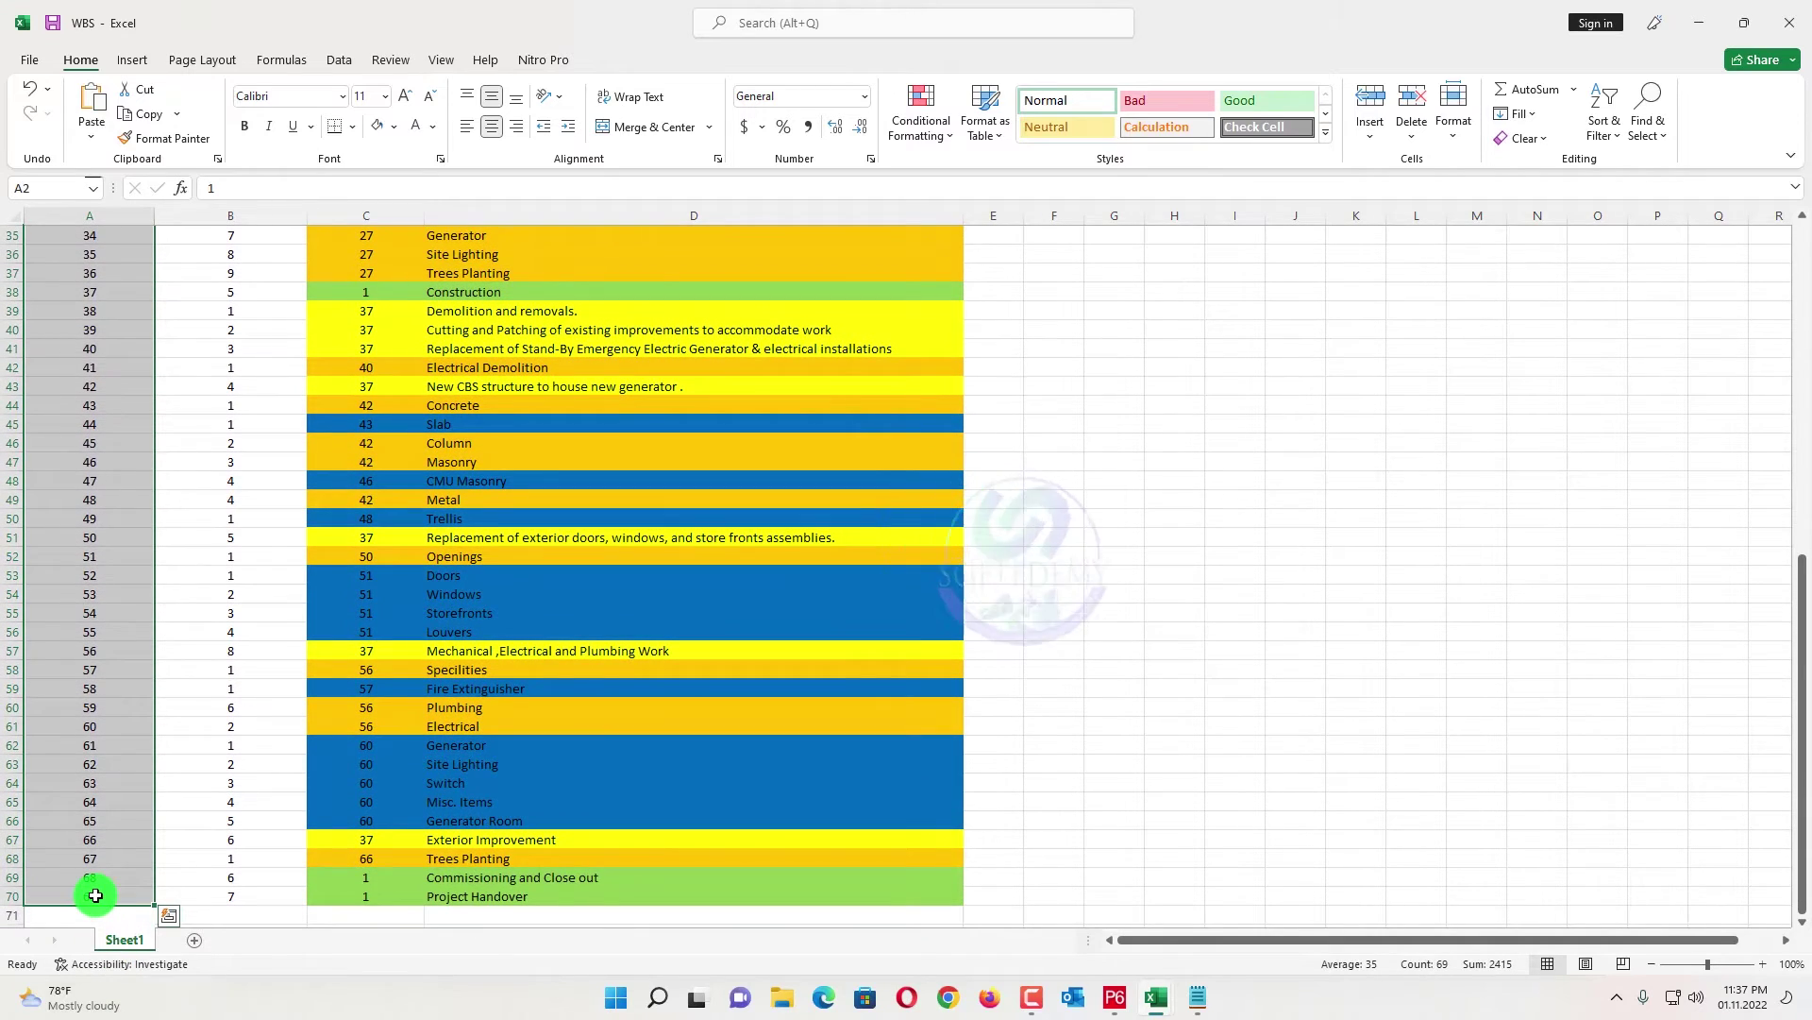
{"action": "key", "text": "ctrl+c"}
{"action": "key", "text": "alt+Tab"}
{"action": "left_click", "coordinate": [144, 271]}
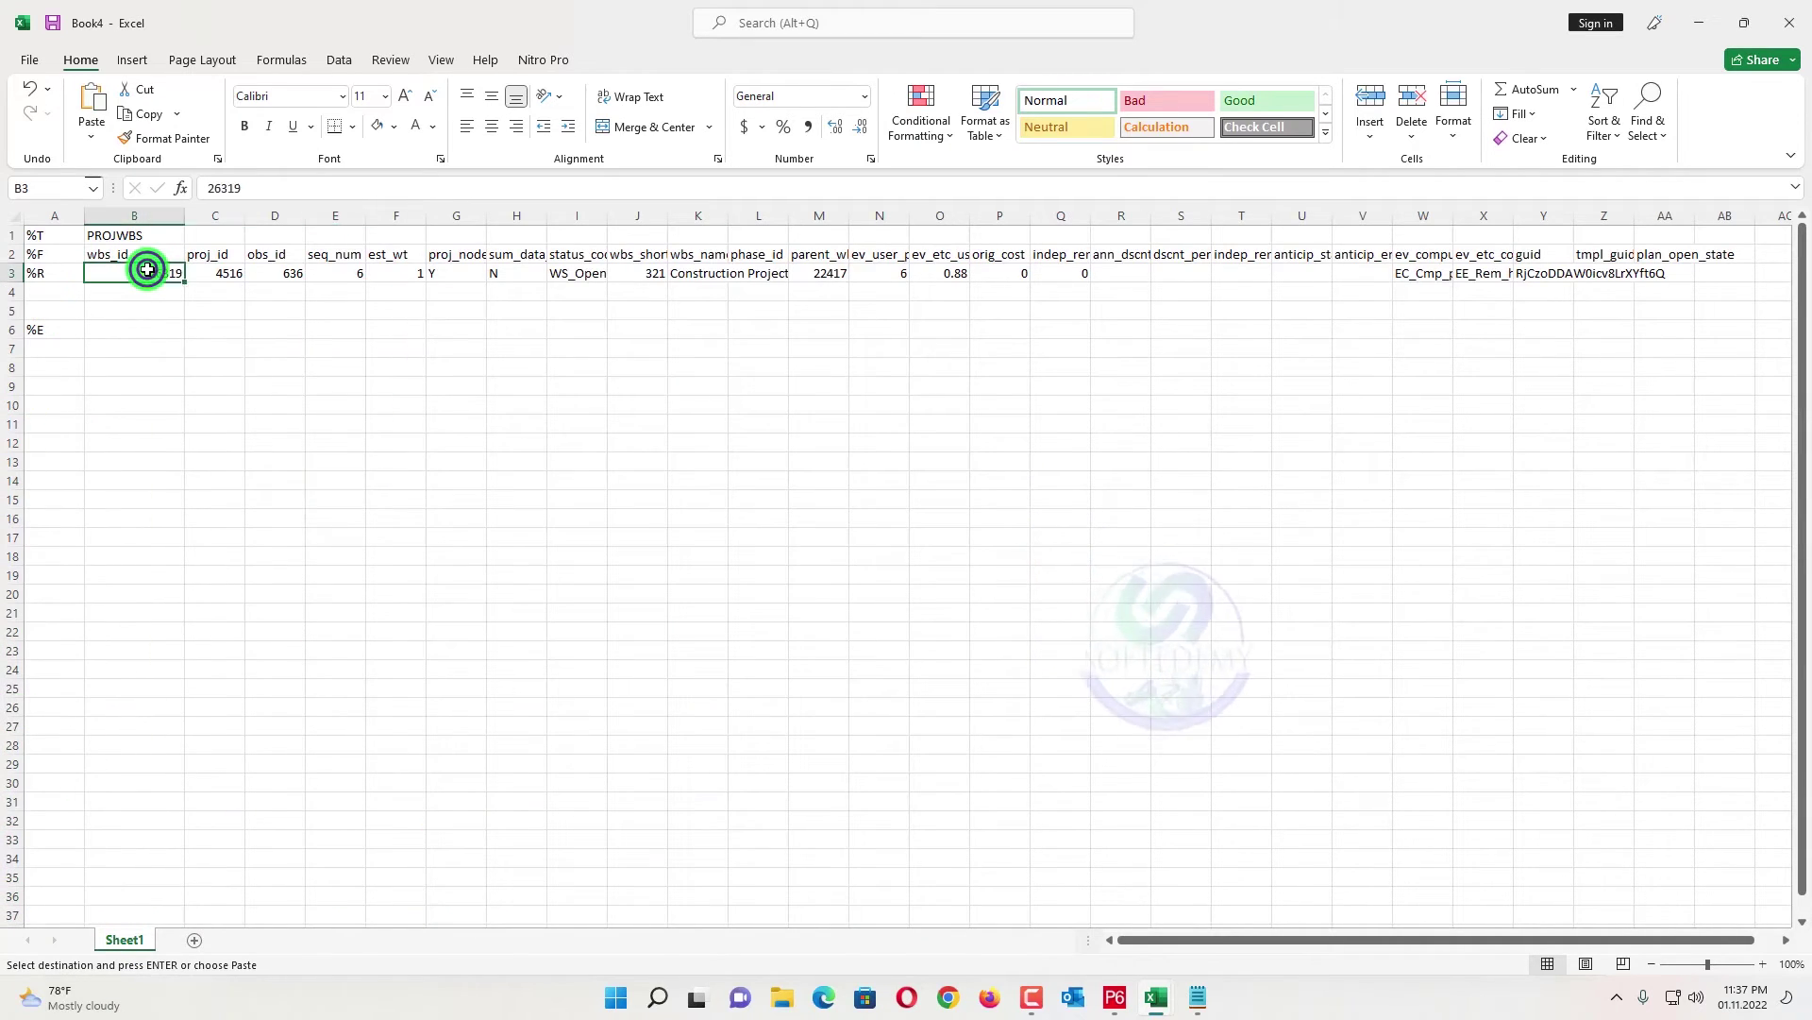
{"action": "right_click", "coordinate": [145, 273]}
{"action": "left_click", "coordinate": [220, 404]}
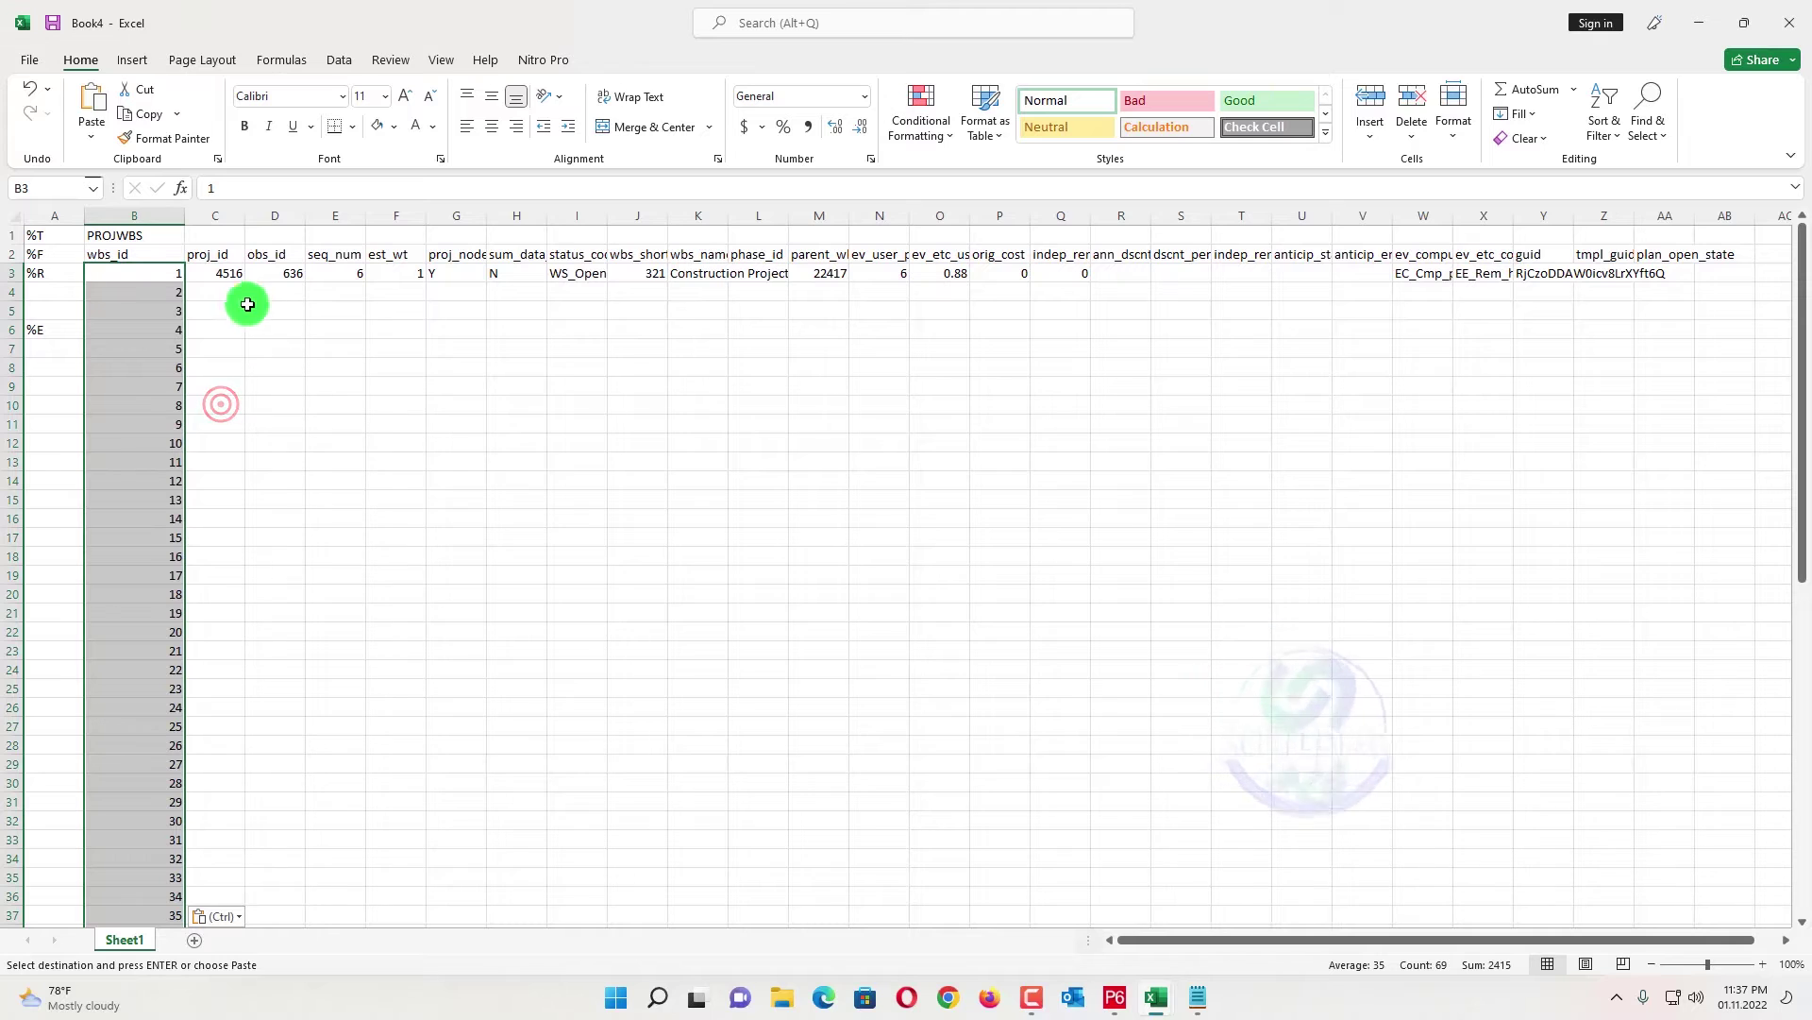
{"action": "key", "text": "alt+Tab"}
{"action": "key", "text": "alt+Tab"}
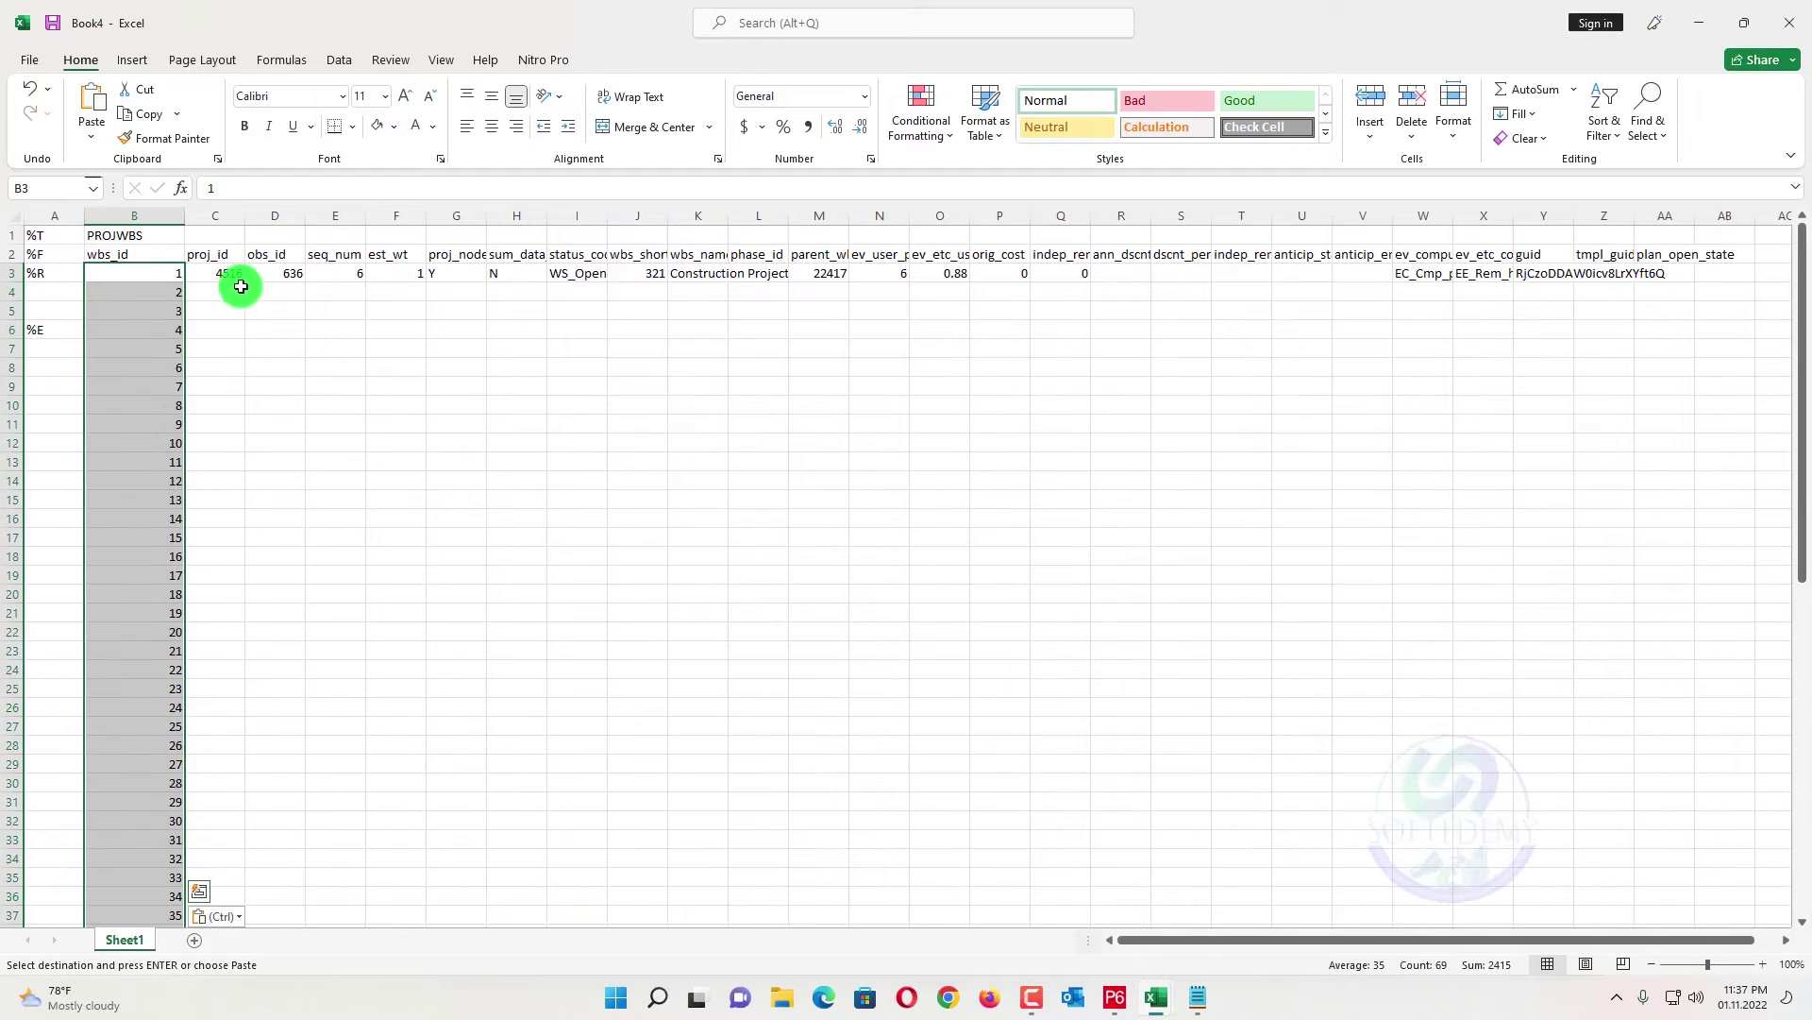
- Fill the proj_id 4516, obs_id 636, seq_num 6 and est_wt 1 values down all the WBS rows
{"action": "left_click", "coordinate": [236, 275]}
{"action": "double_click", "coordinate": [246, 282]}
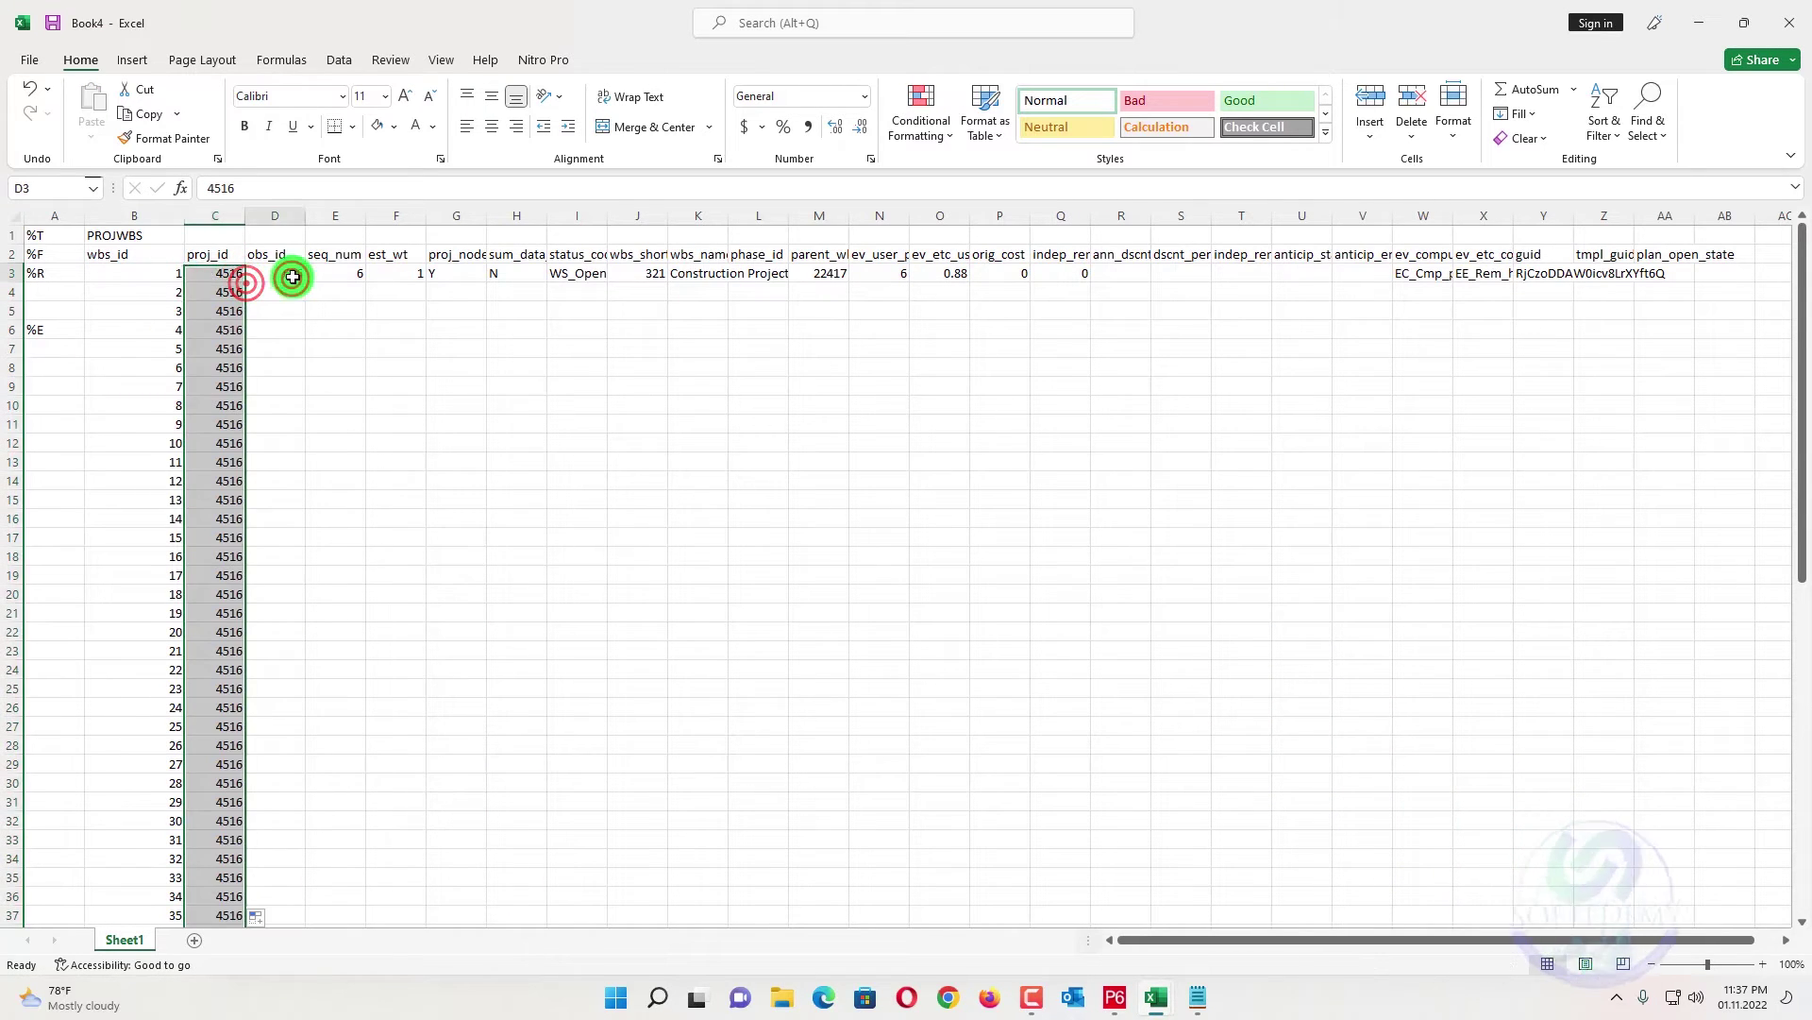
{"action": "left_click", "coordinate": [288, 276]}
{"action": "double_click", "coordinate": [306, 282]}
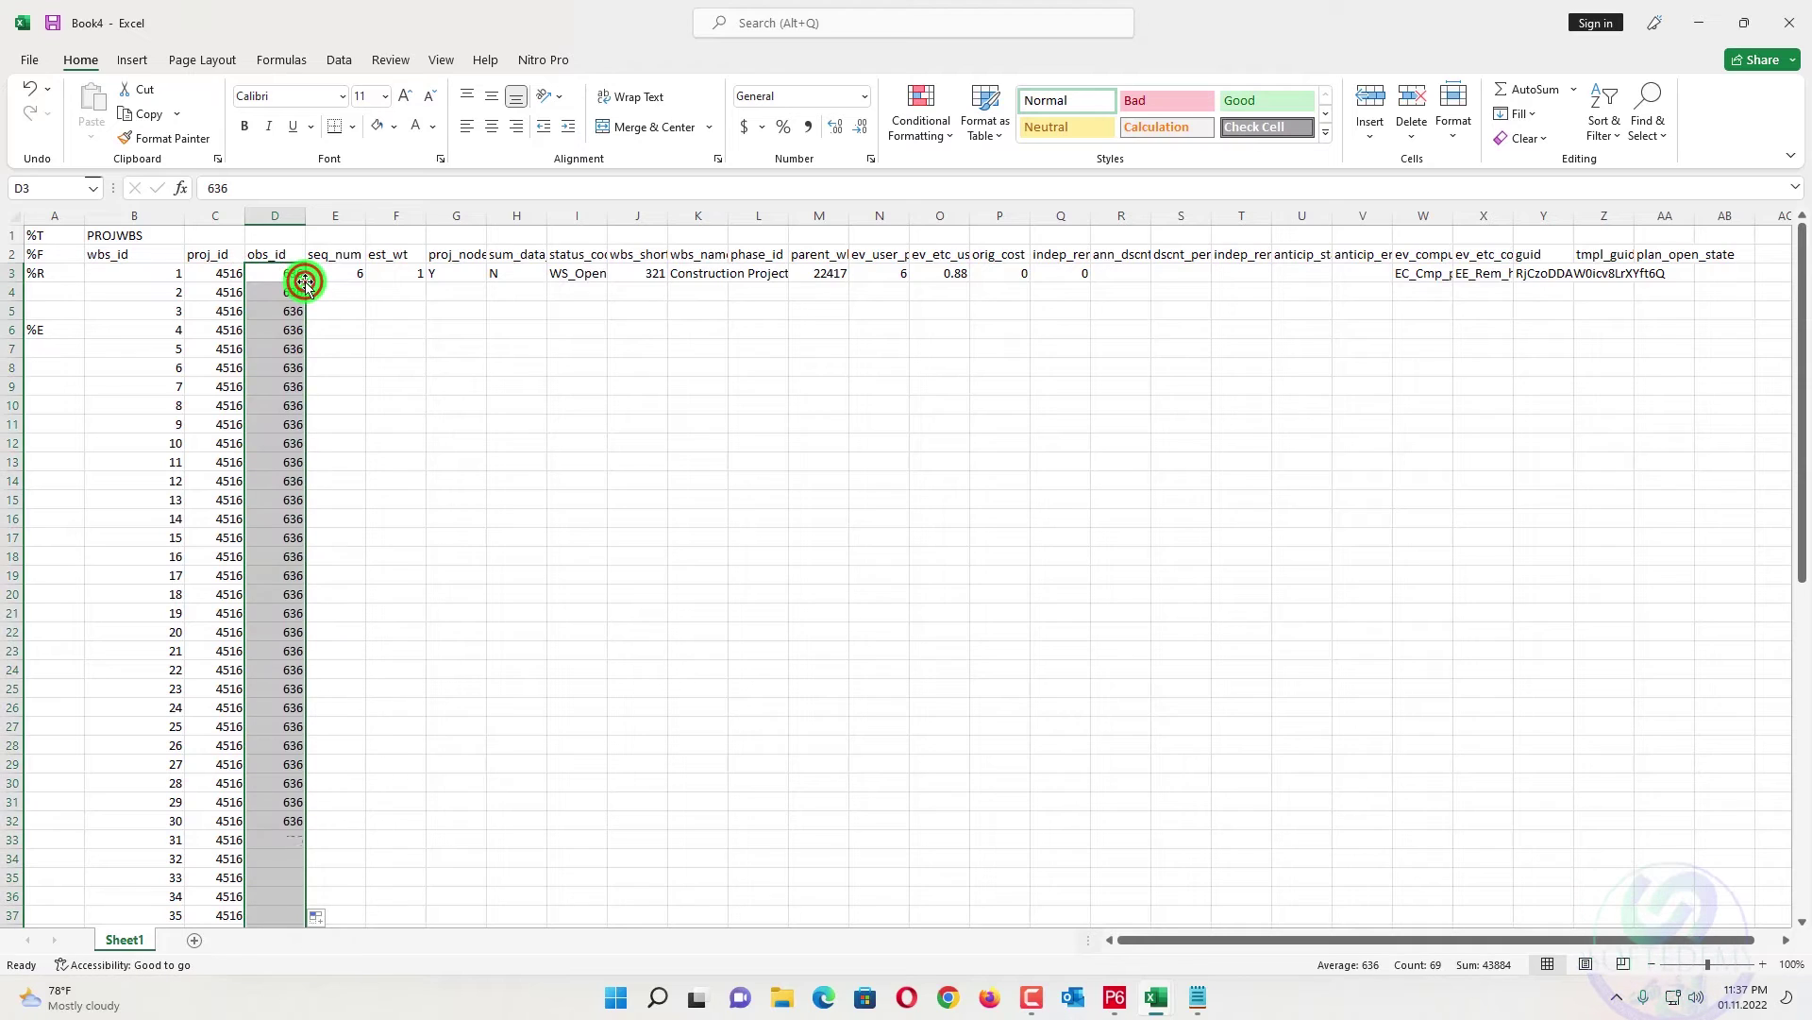
{"action": "left_click", "coordinate": [350, 273]}
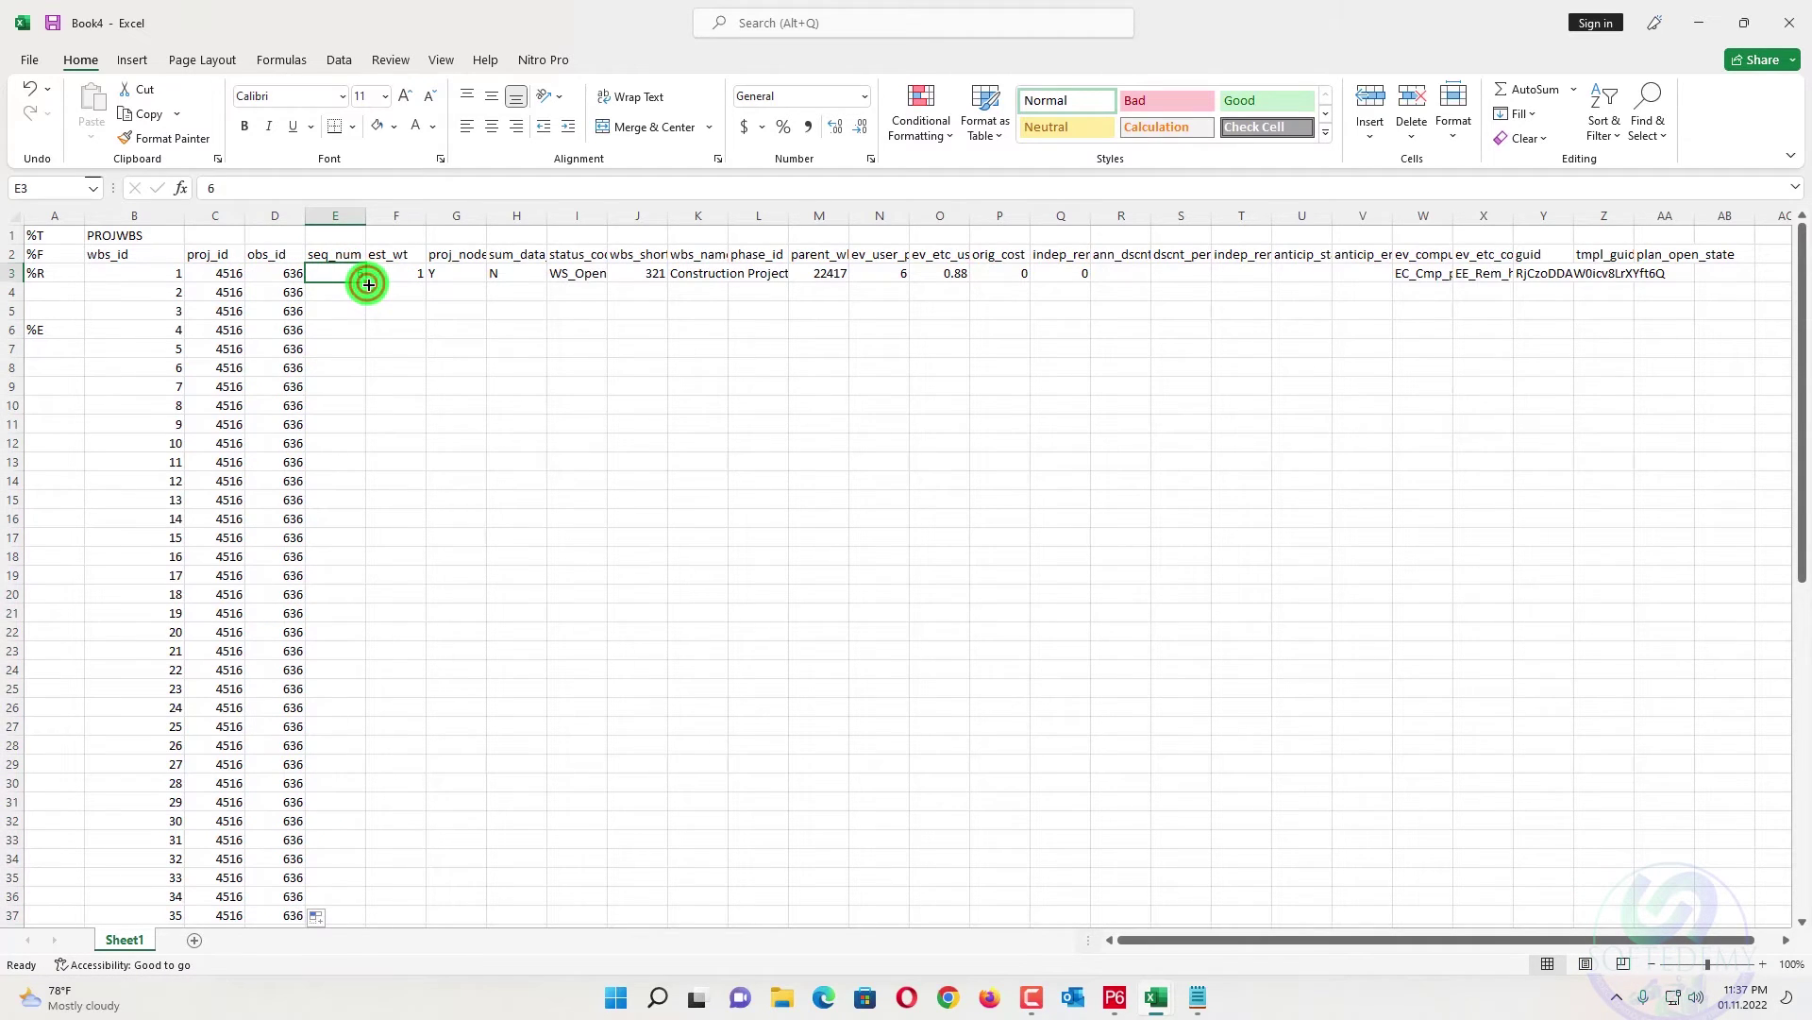
{"action": "double_click", "coordinate": [367, 283]}
{"action": "left_click", "coordinate": [418, 276]}
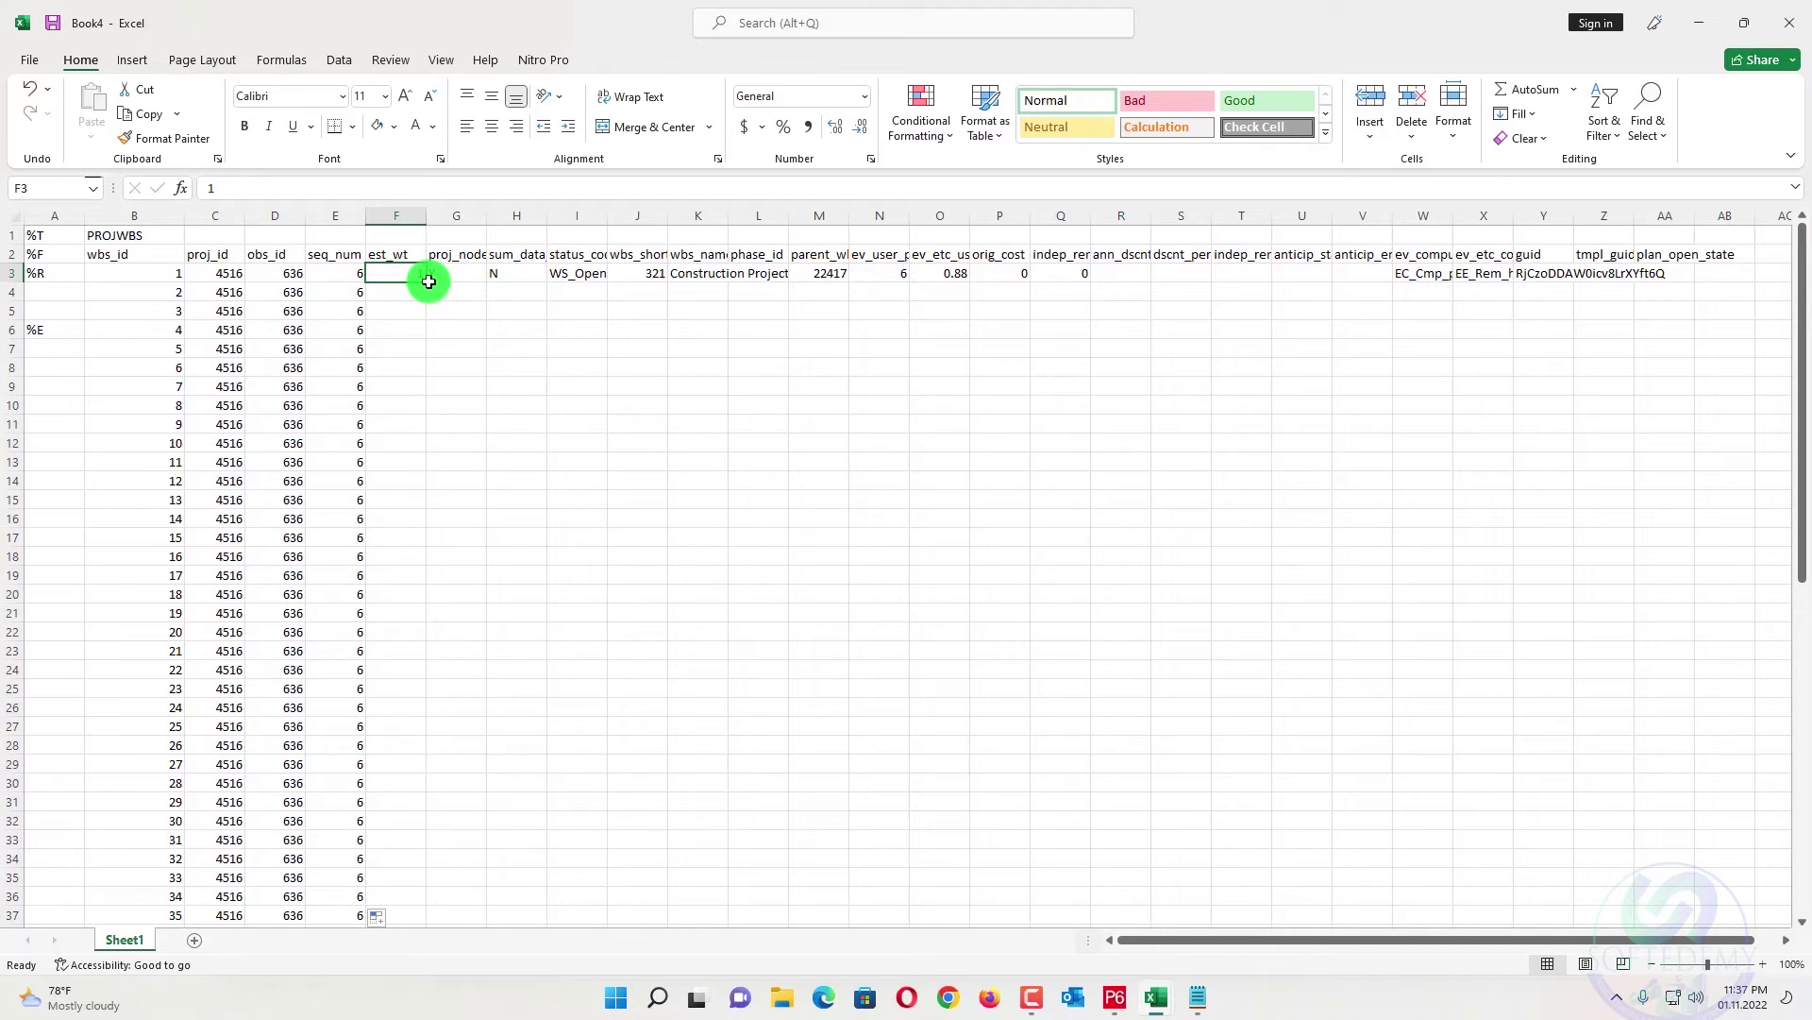
{"action": "double_click", "coordinate": [426, 282]}
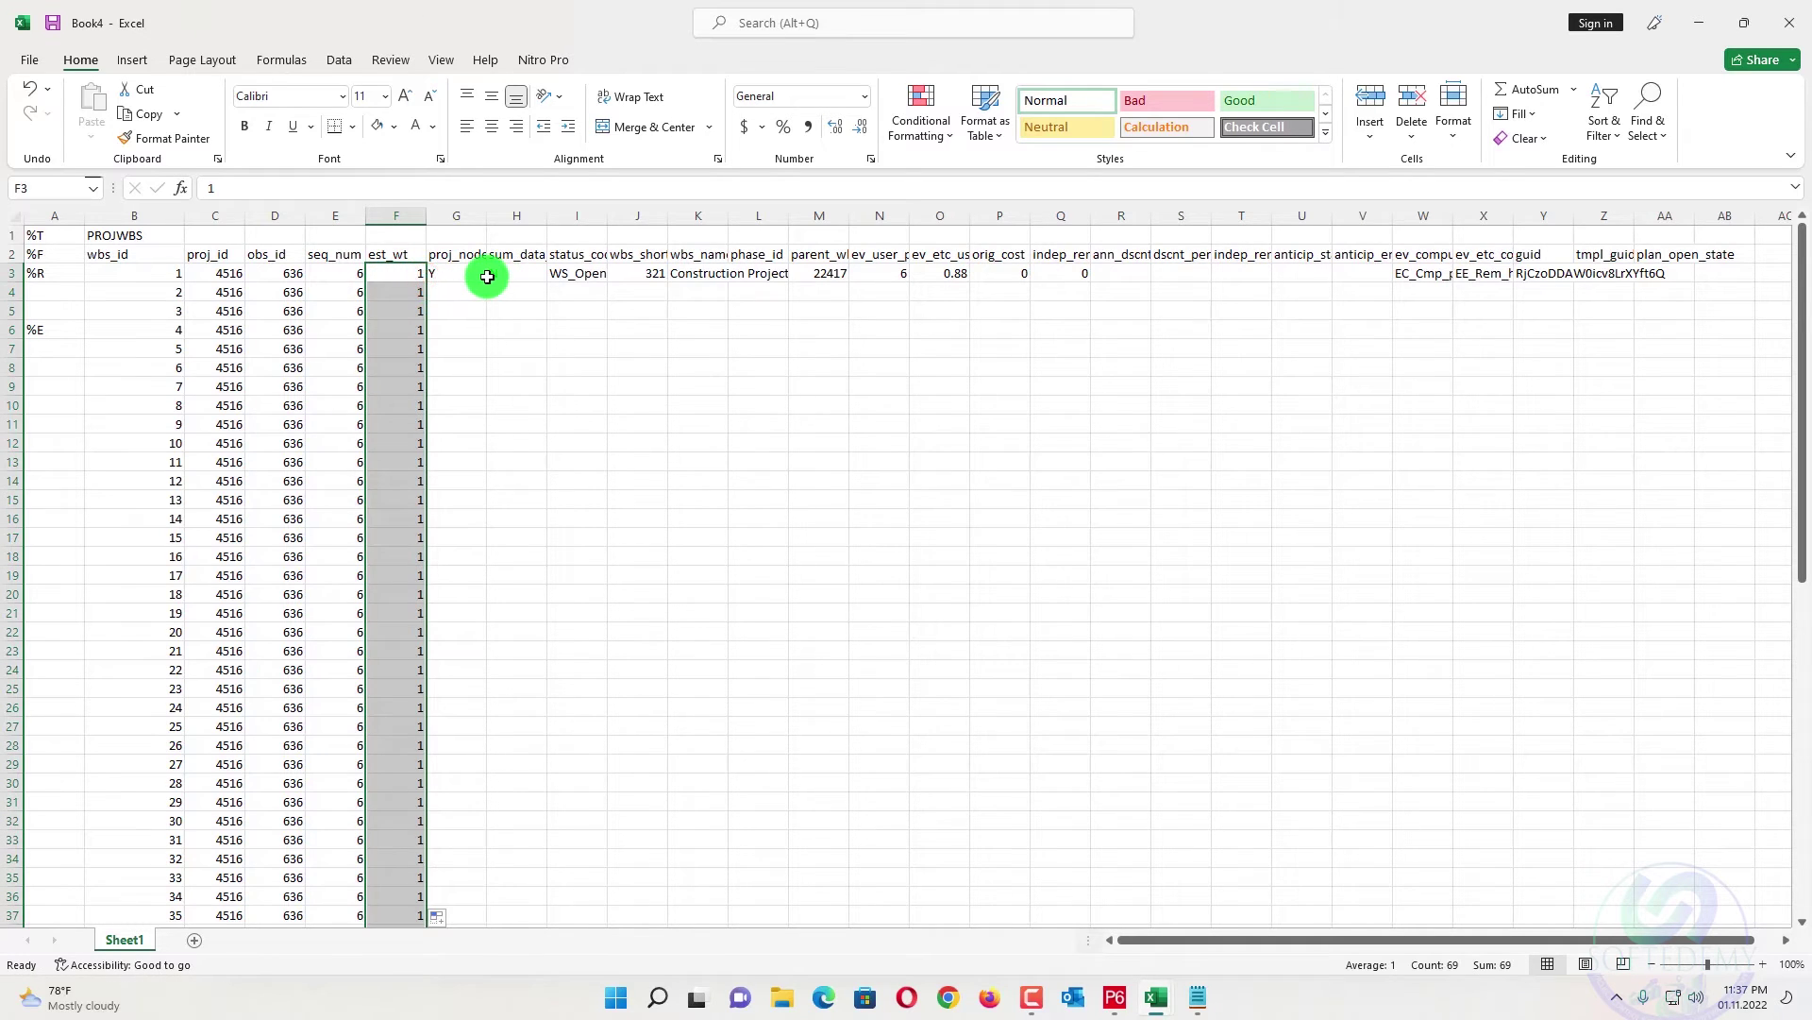
- Enter N as the project node flag in G4 and fill it down the remaining WBS rows
{"action": "left_click", "coordinate": [458, 296]}
{"action": "type", "text": "N"}
{"action": "left_click", "coordinate": [647, 325]}
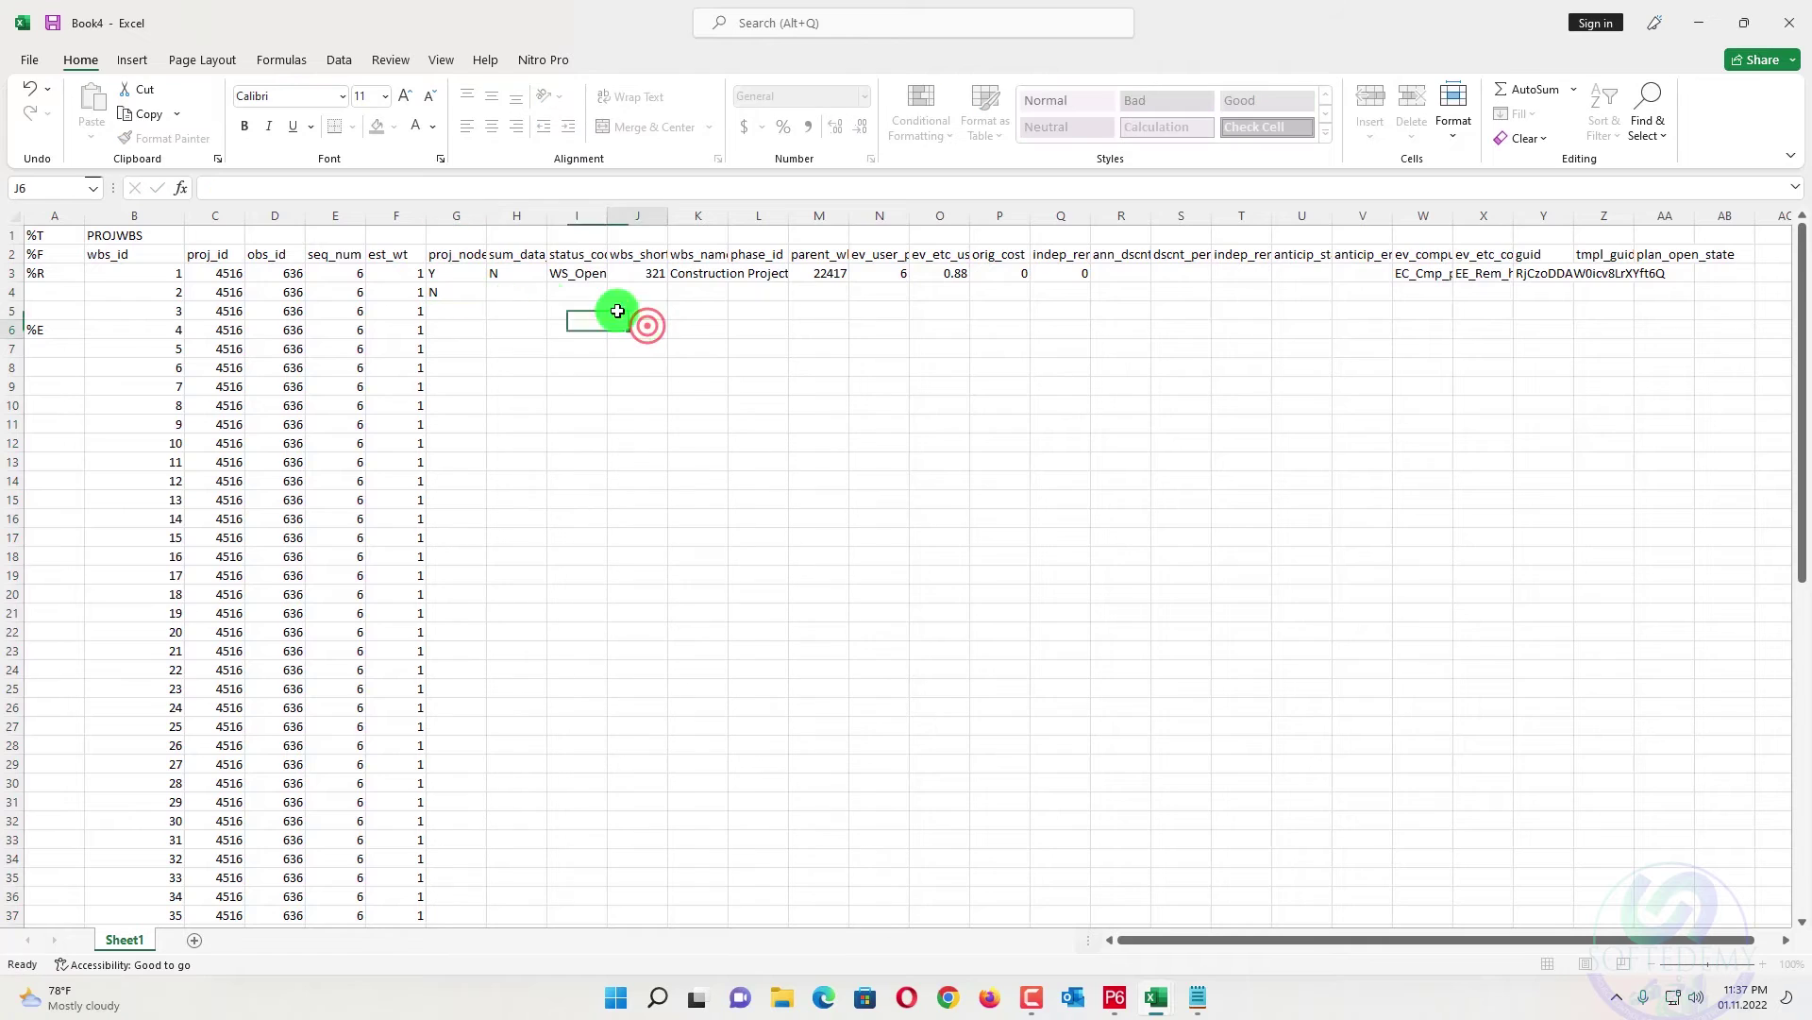
{"action": "double_click", "coordinate": [485, 301]}
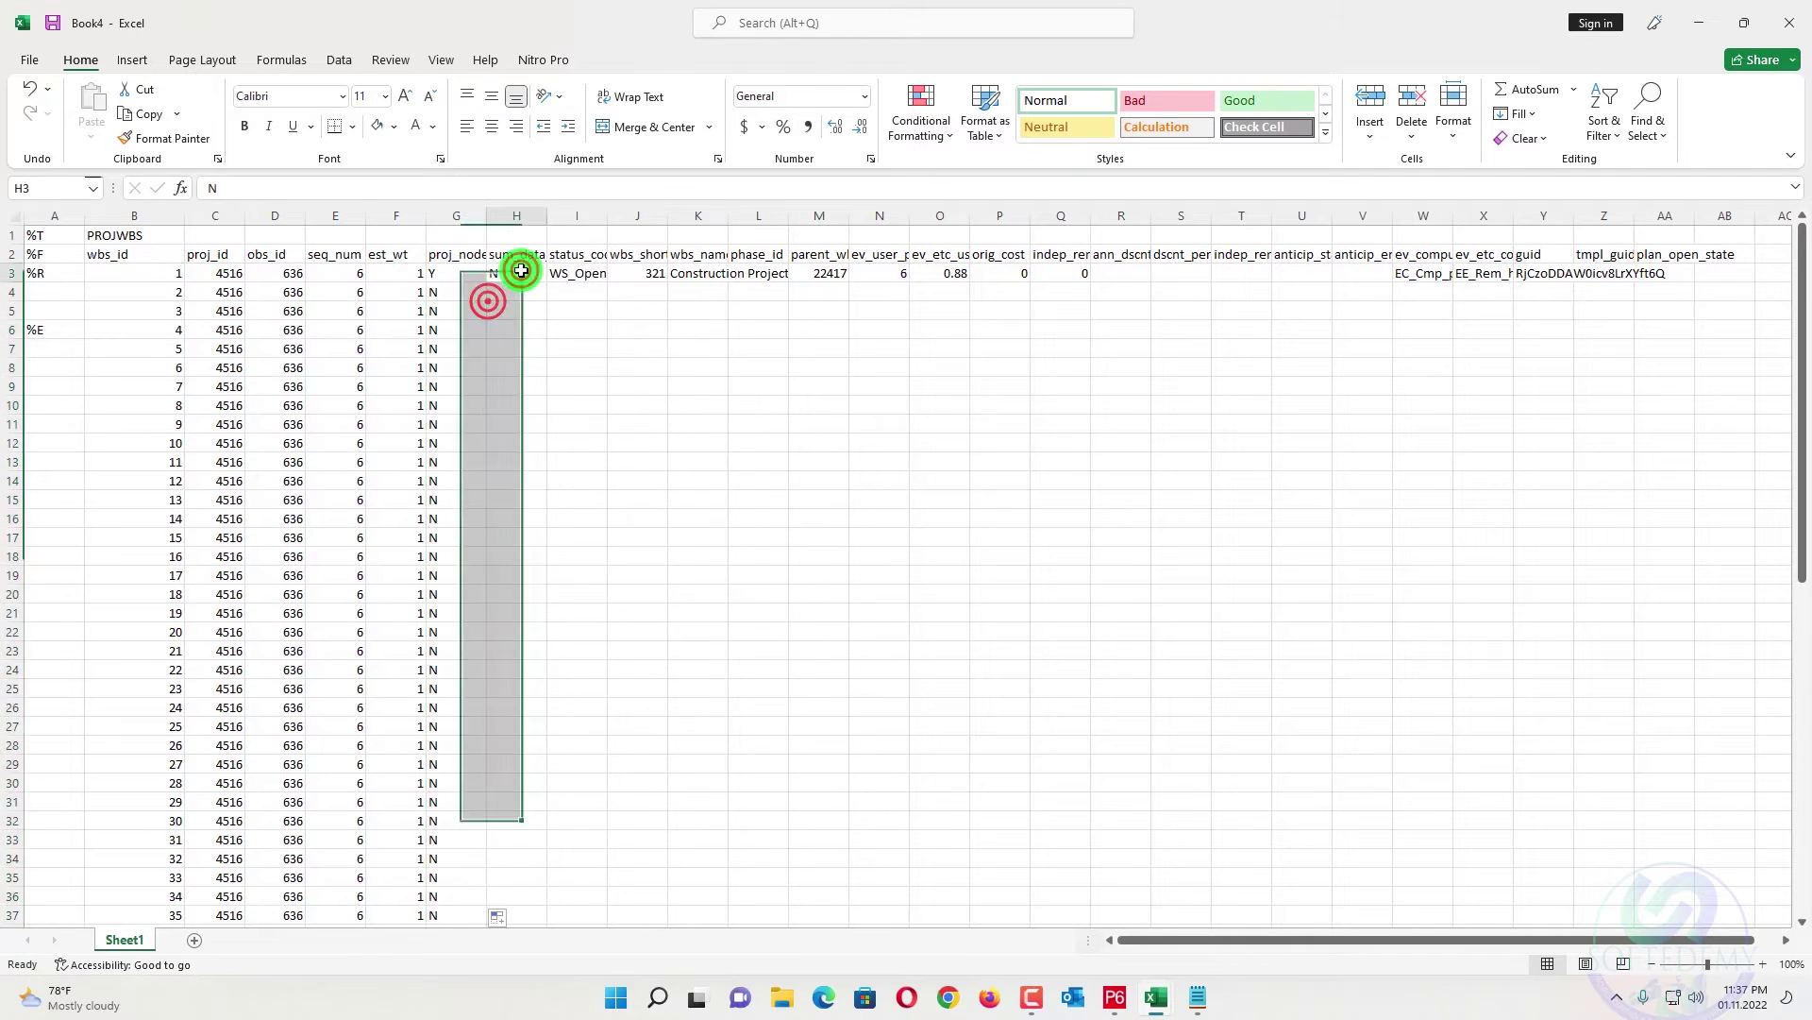
- Widen the sum_data_flag column, then fill its N value and the status code WS_Open down all the WBS rows
{"action": "left_click", "coordinate": [521, 272]}
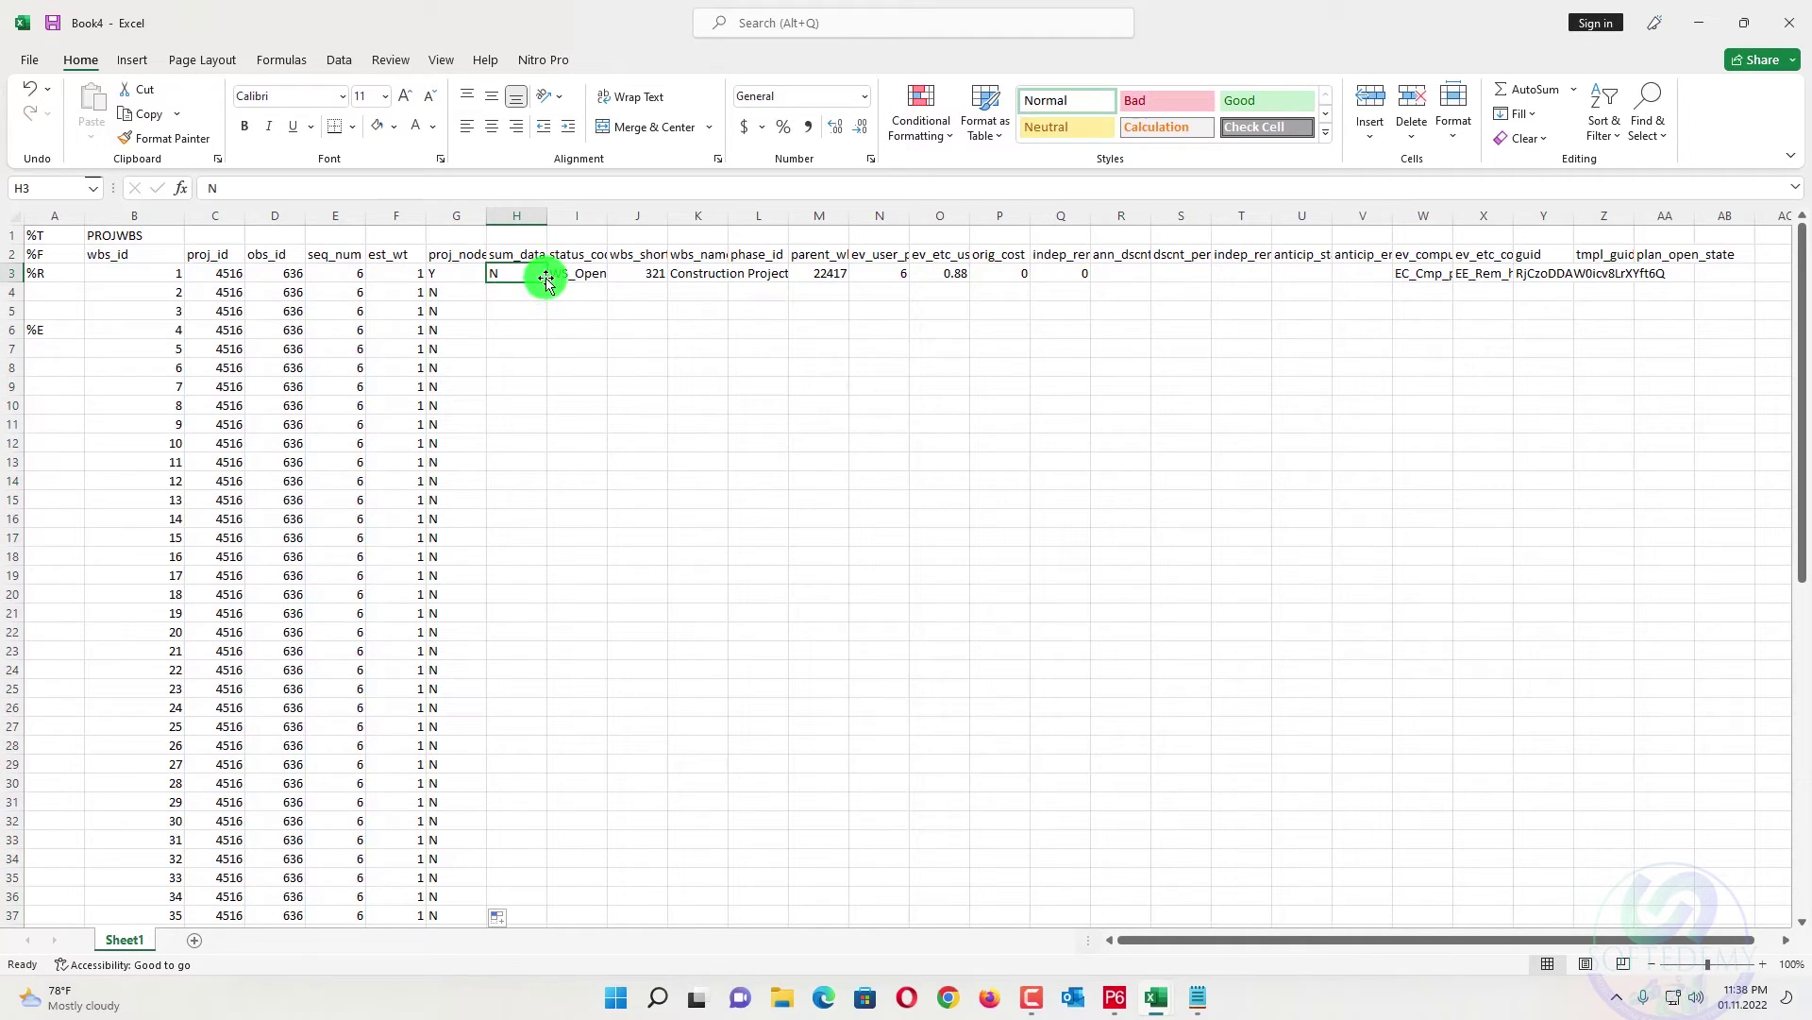
{"action": "left_click_drag", "start_coordinate": [547, 216], "coordinate": [575, 216]}
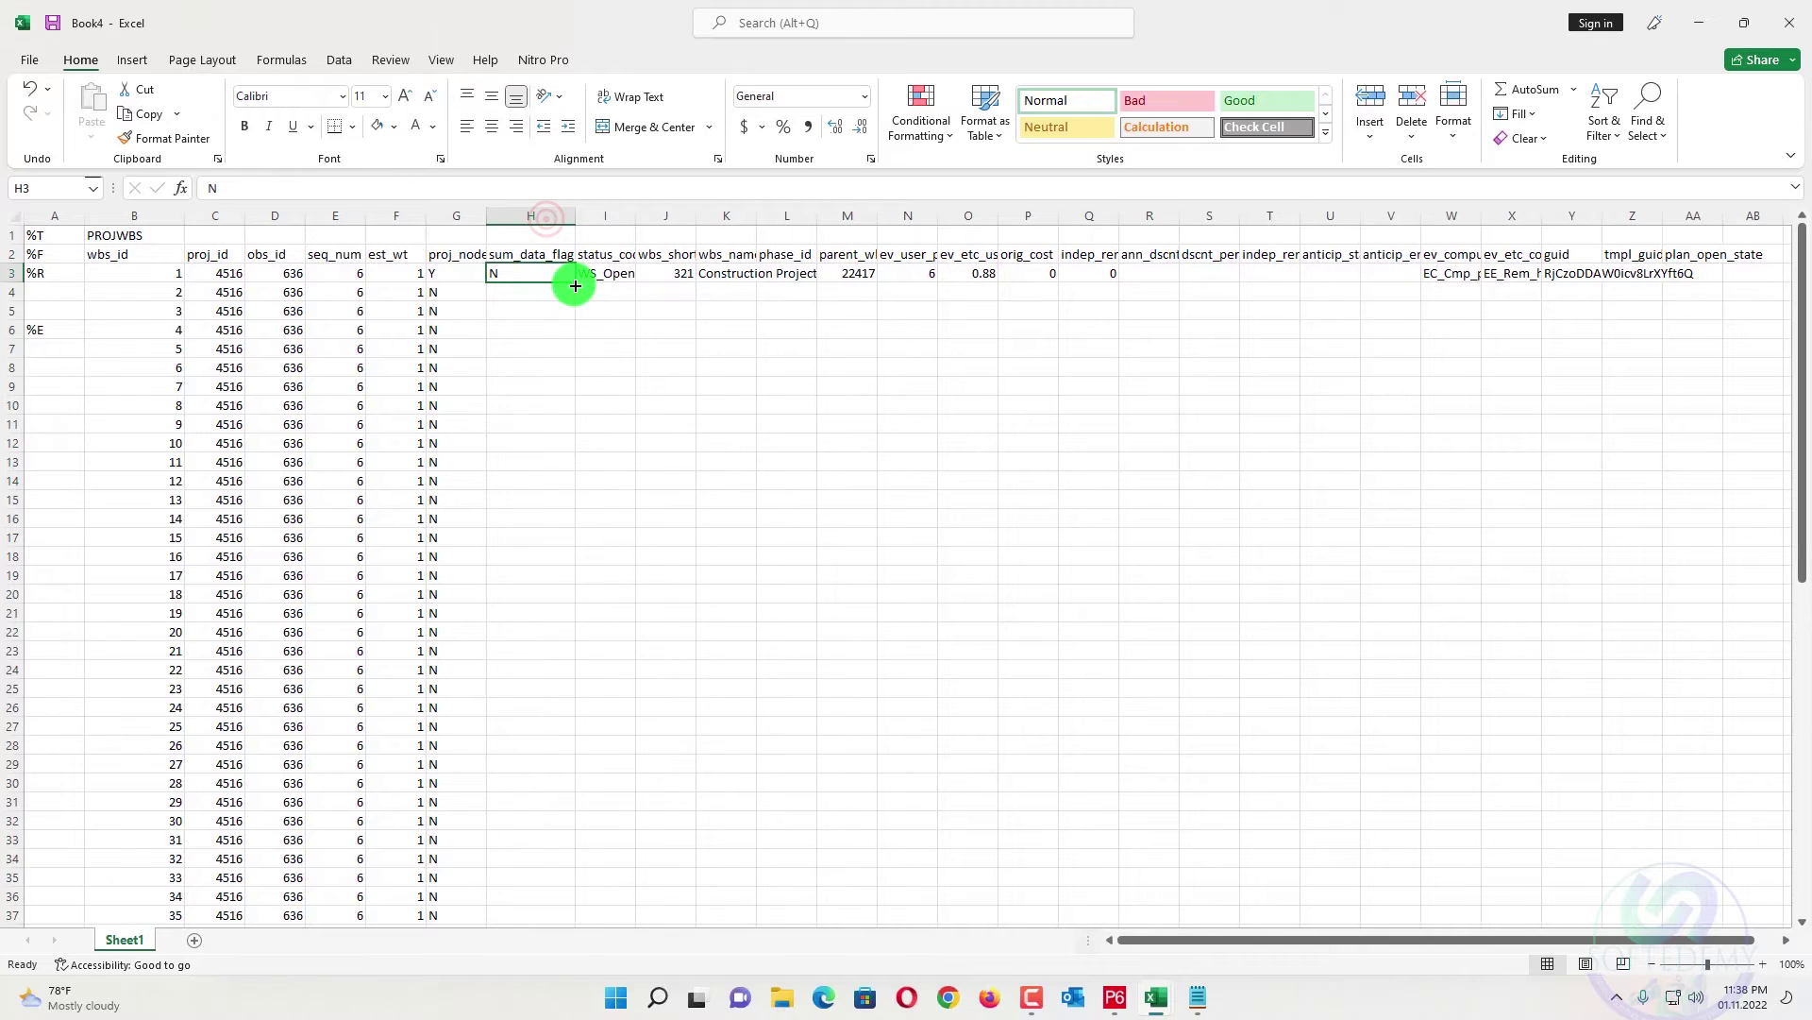
{"action": "double_click", "coordinate": [576, 282]}
{"action": "left_click", "coordinate": [610, 278]}
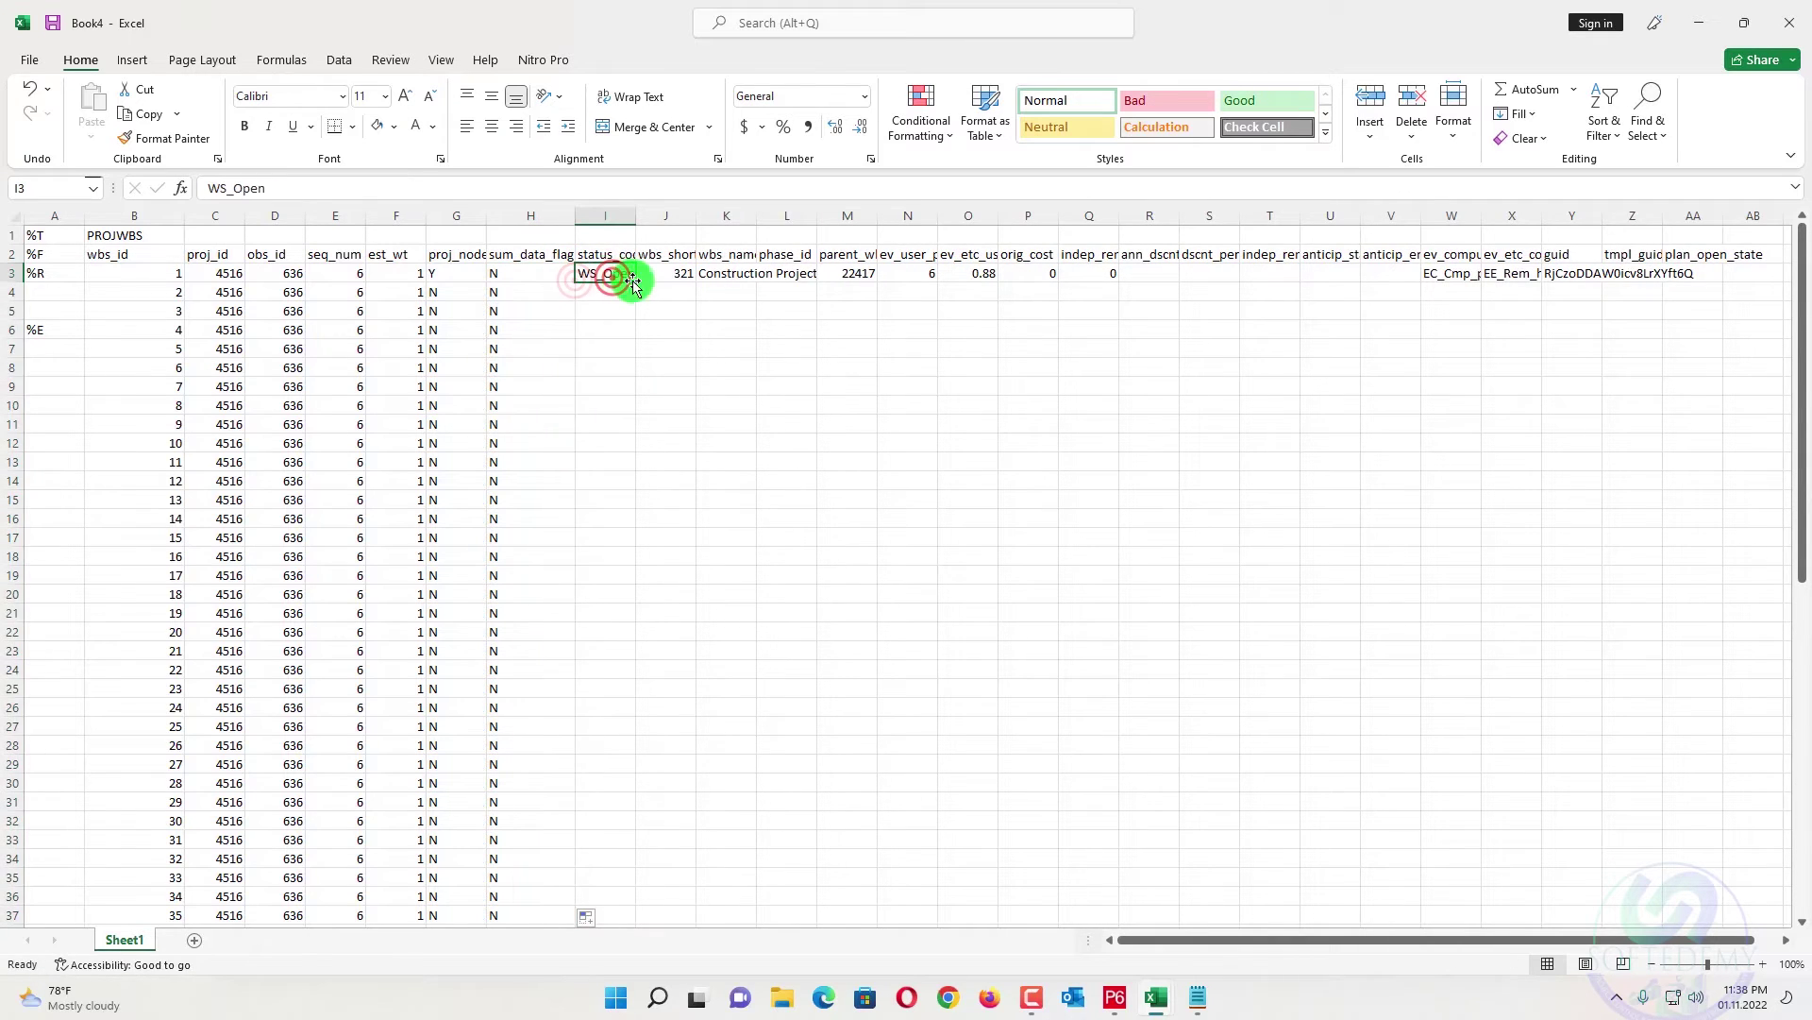
{"action": "double_click", "coordinate": [637, 283]}
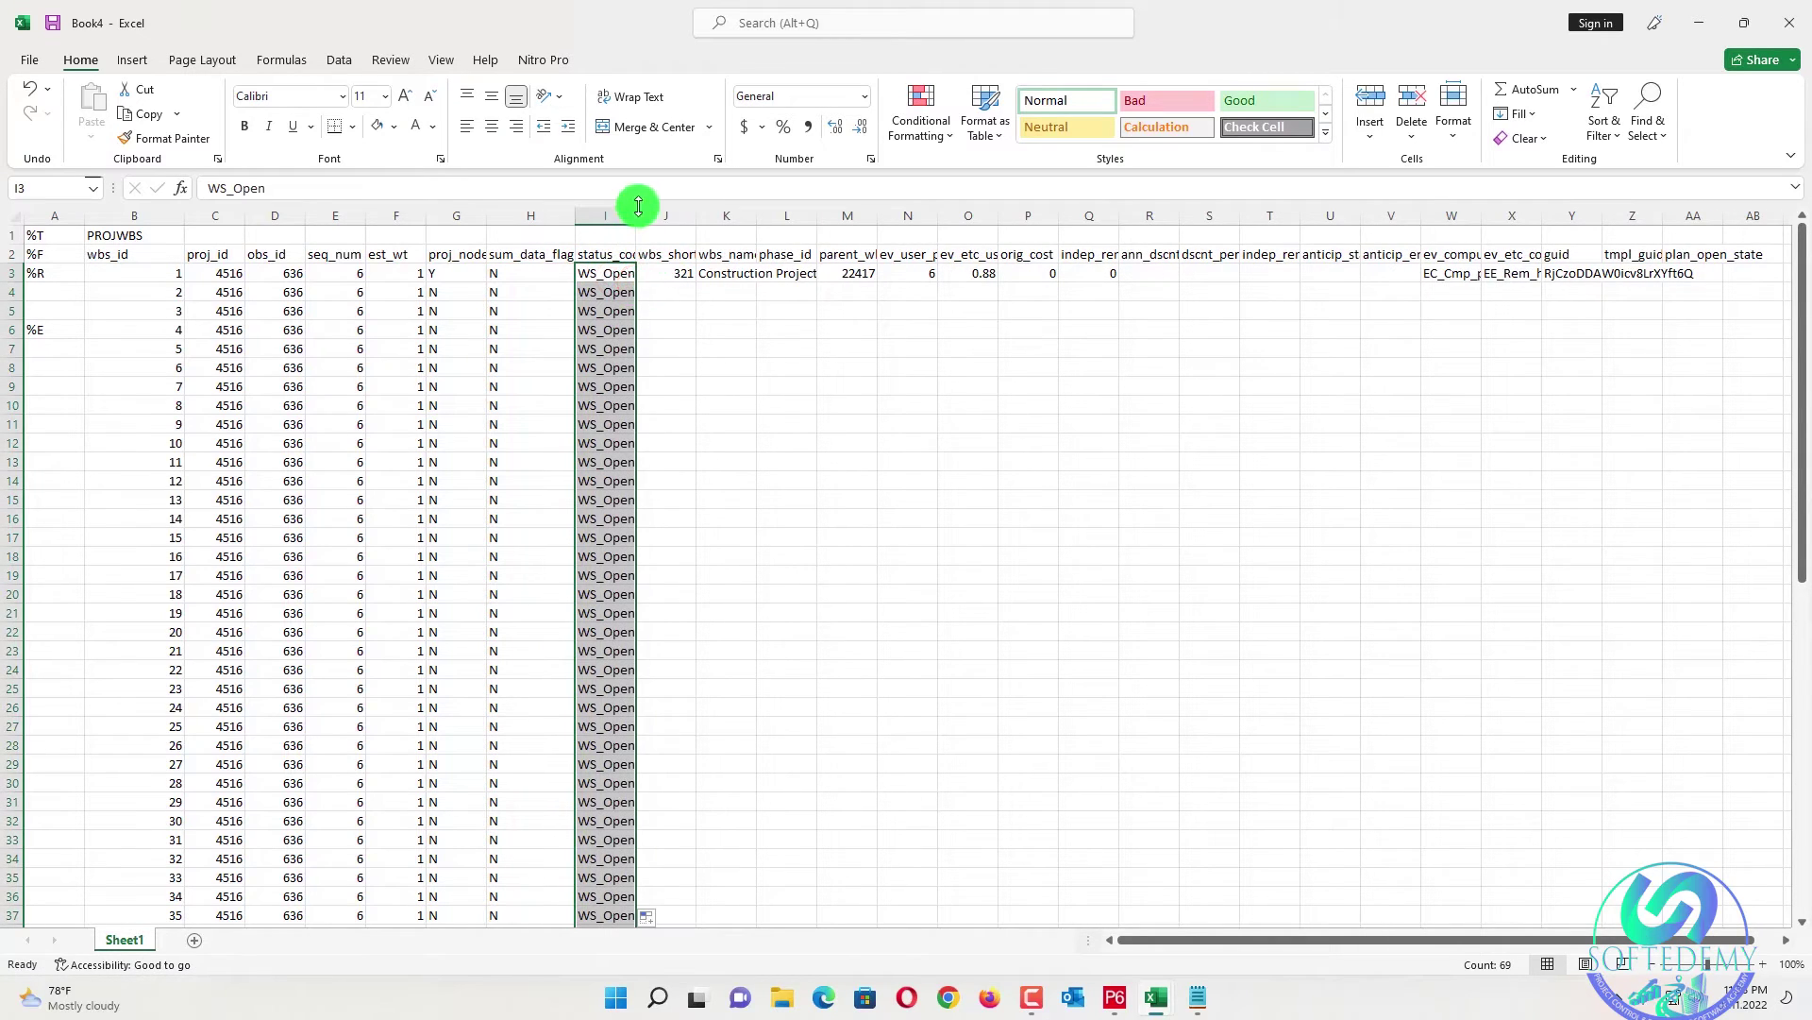
- Widen the status_code and wbs_short_name columns and paste the WBS workbook's short names into wbs_short_name as values, starting at J3
{"action": "left_click_drag", "start_coordinate": [638, 219], "coordinate": [801, 217]}
{"action": "left_click", "coordinate": [733, 274]}
{"action": "left_click", "coordinate": [748, 274]}
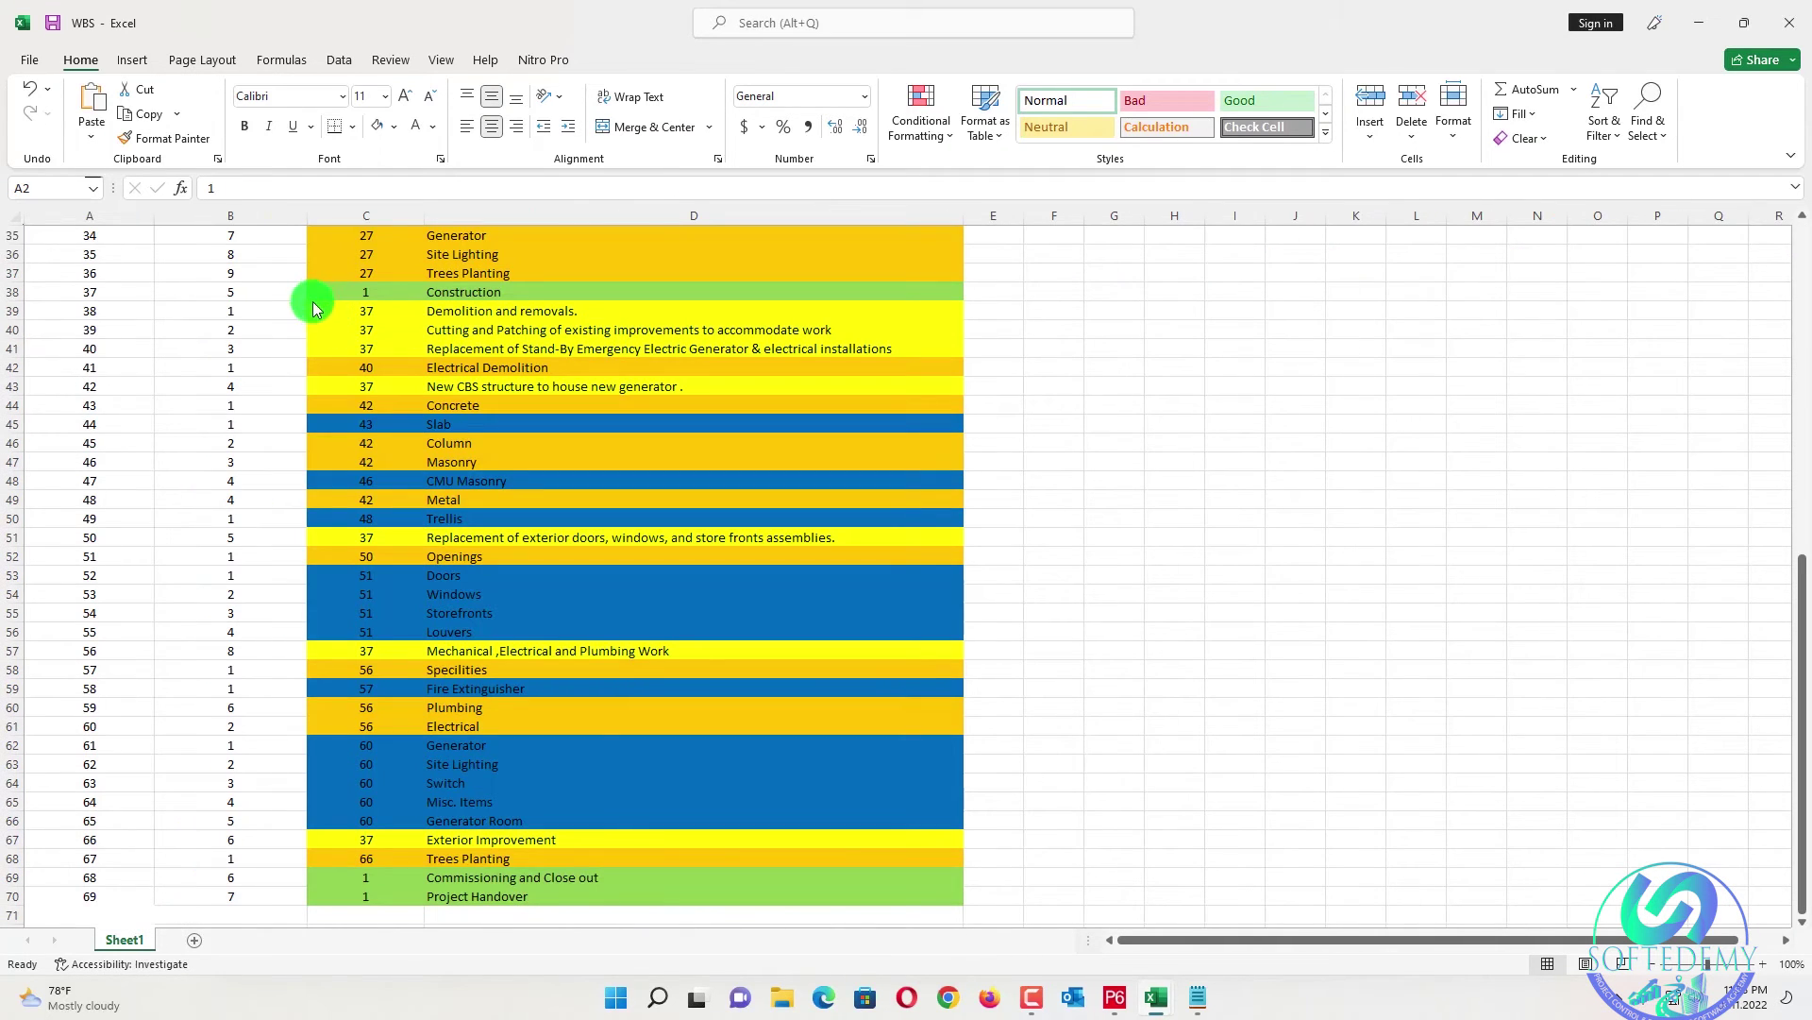
{"action": "key", "text": "ctrl+shift+Down"}
{"action": "scroll", "coordinate": [253, 311], "scroll_direction": "up", "scroll_amount": 11}
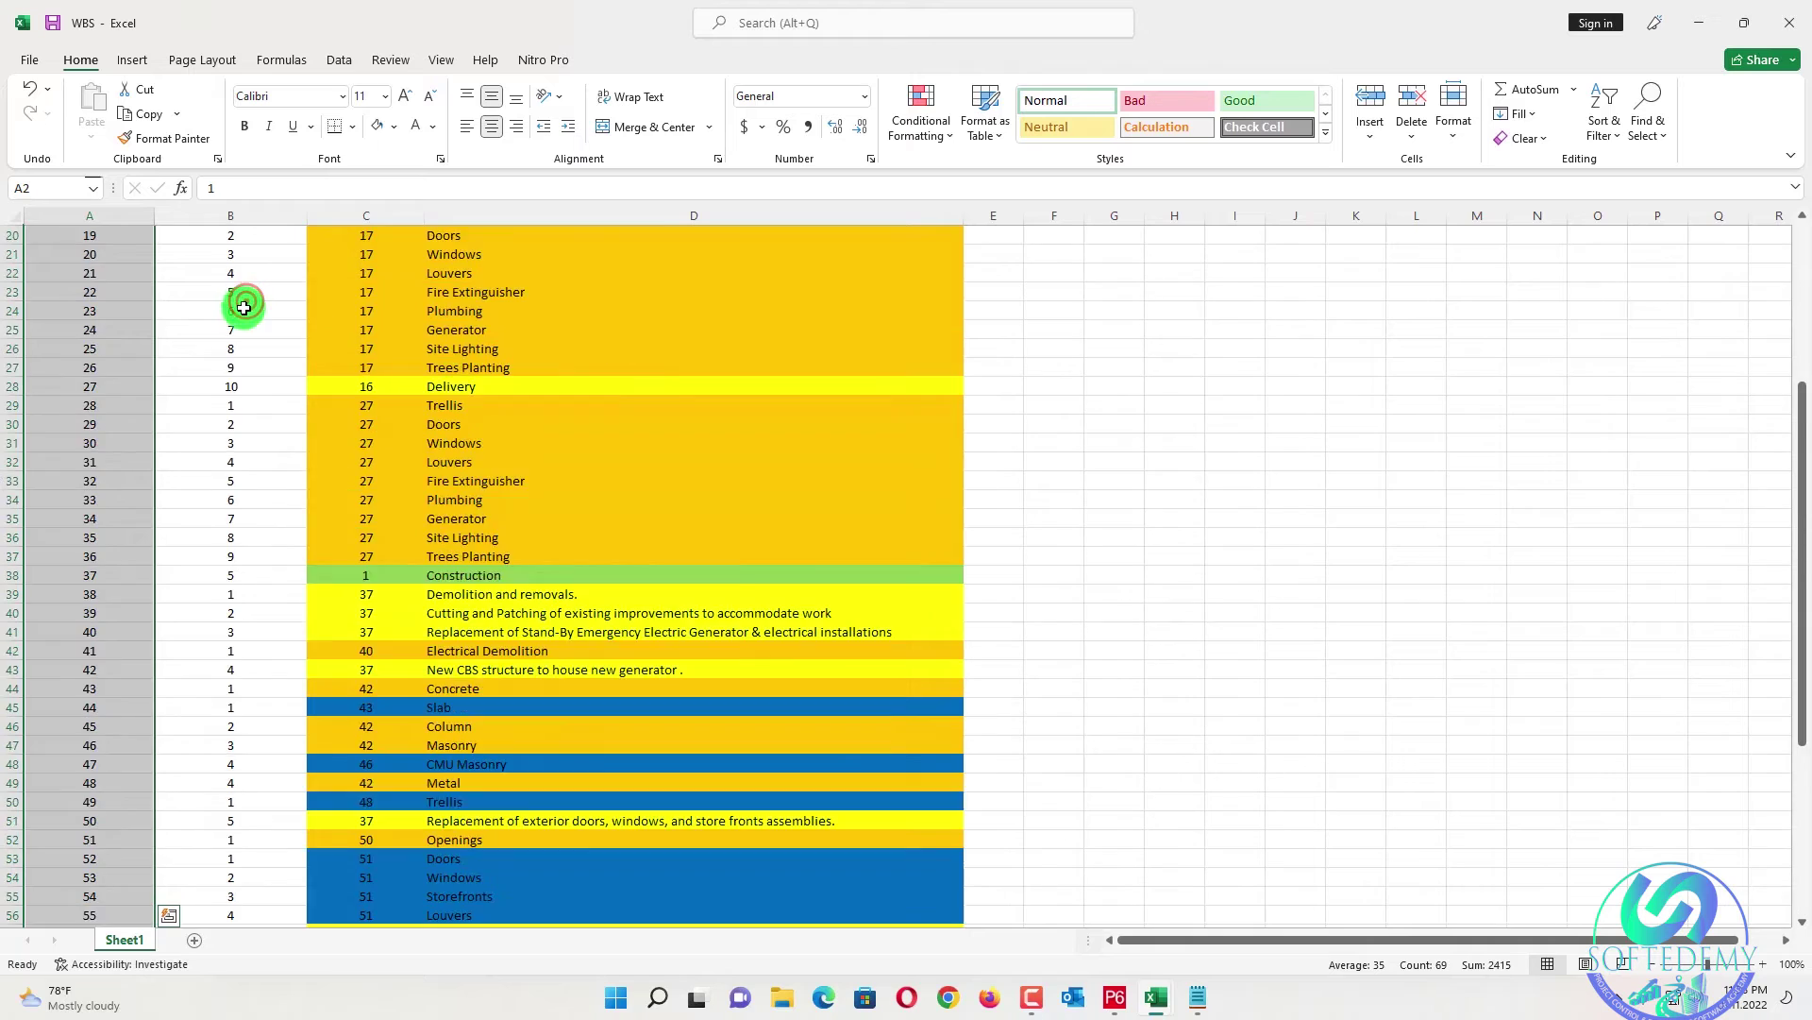
{"action": "scroll", "coordinate": [242, 283], "scroll_direction": "down", "scroll_amount": 11}
{"action": "left_click_drag", "start_coordinate": [247, 285], "coordinate": [244, 879]}
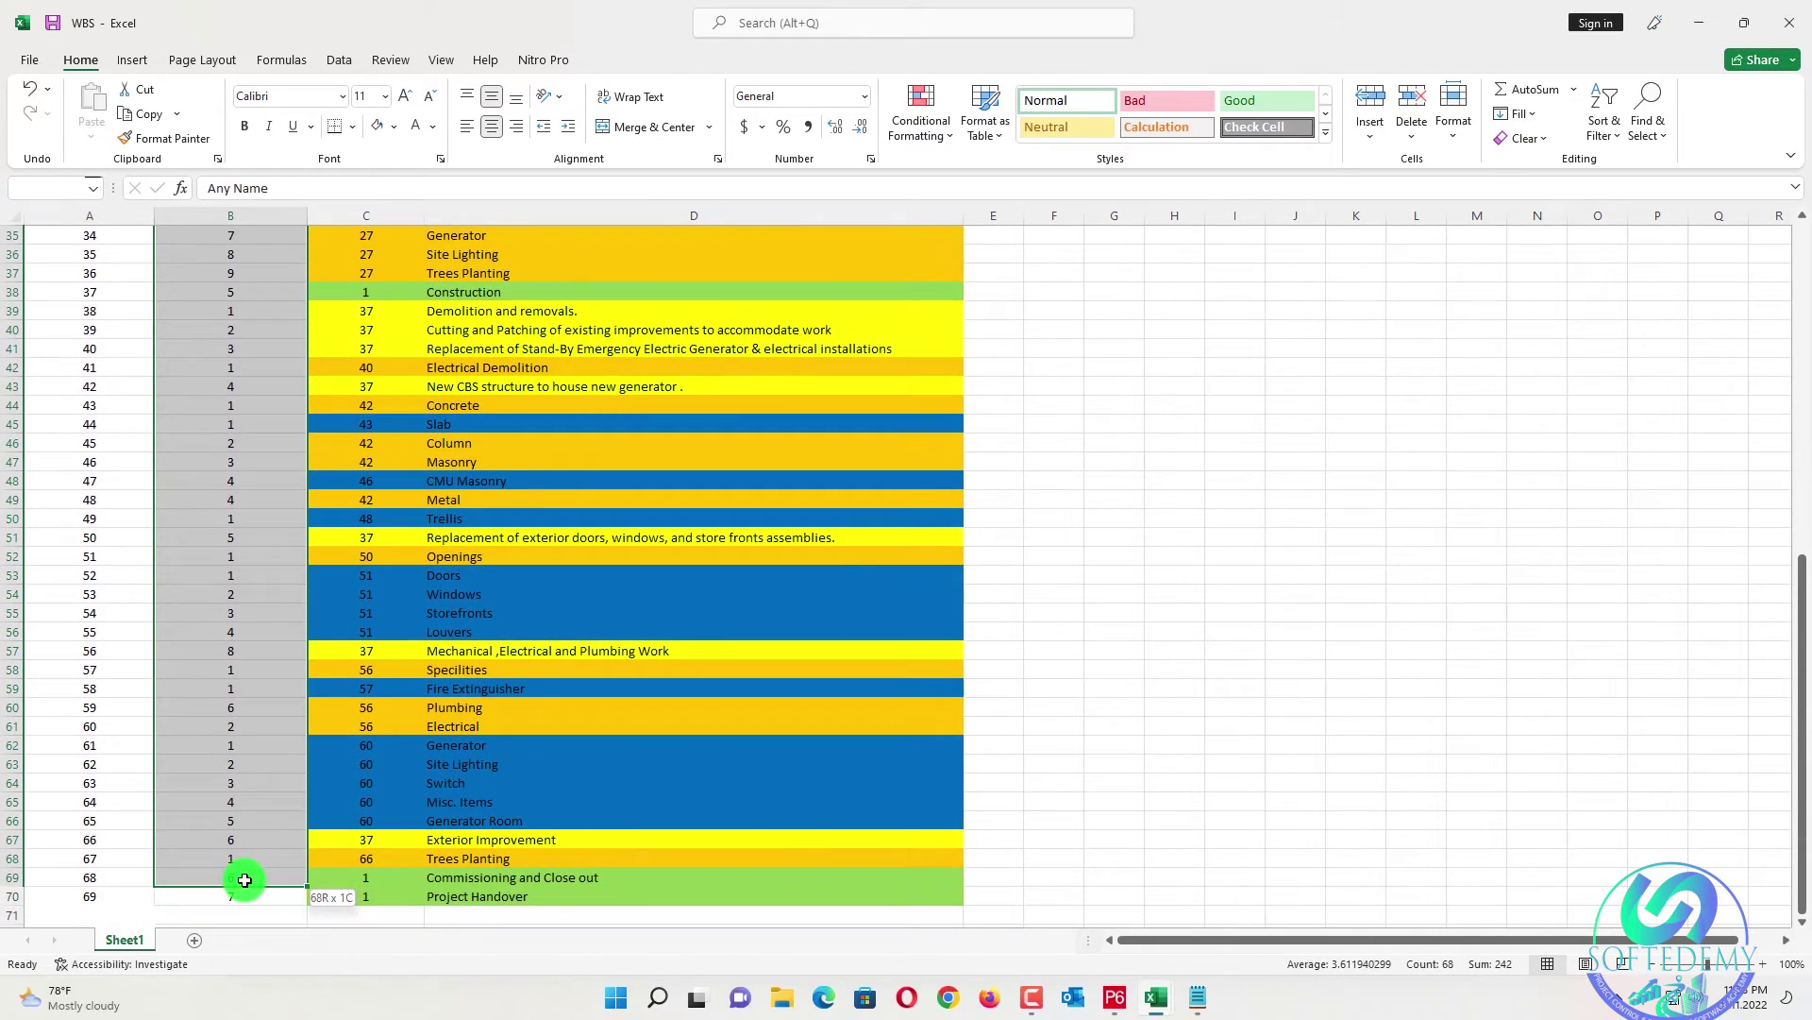
{"action": "key", "text": "alt+Tab"}
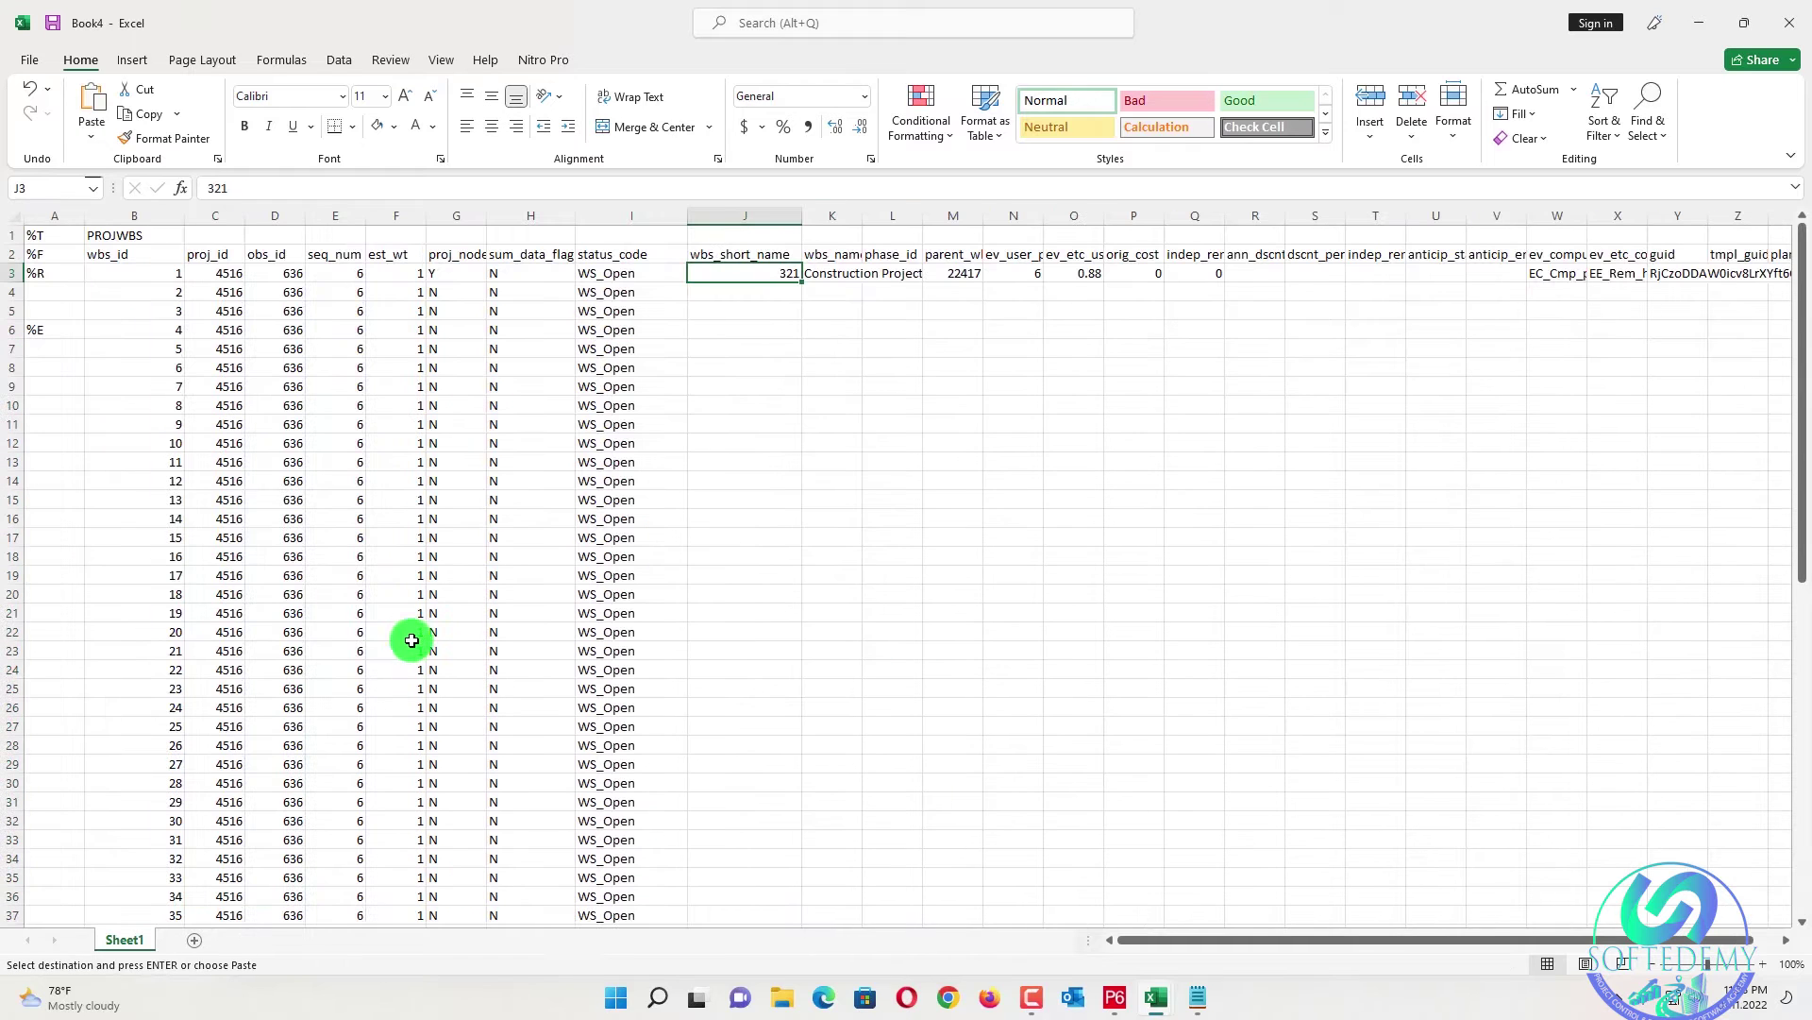
{"action": "right_click", "coordinate": [772, 274]}
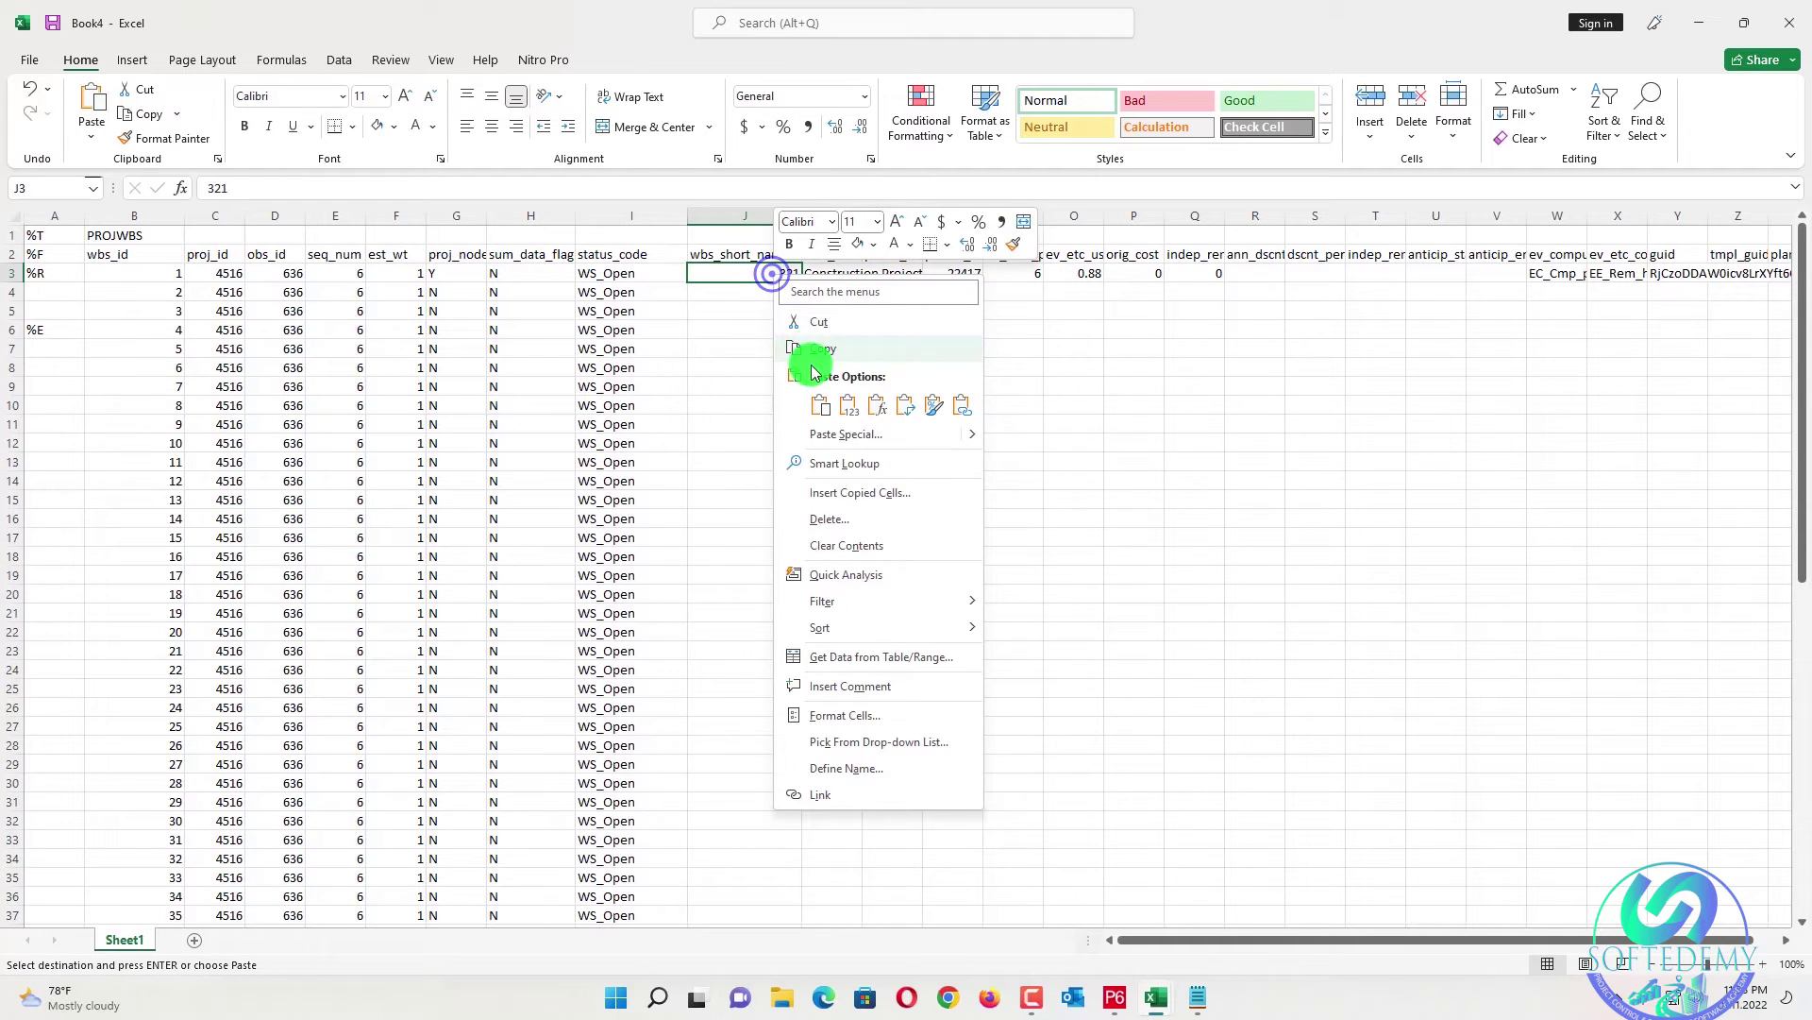
{"action": "left_click", "coordinate": [873, 398]}
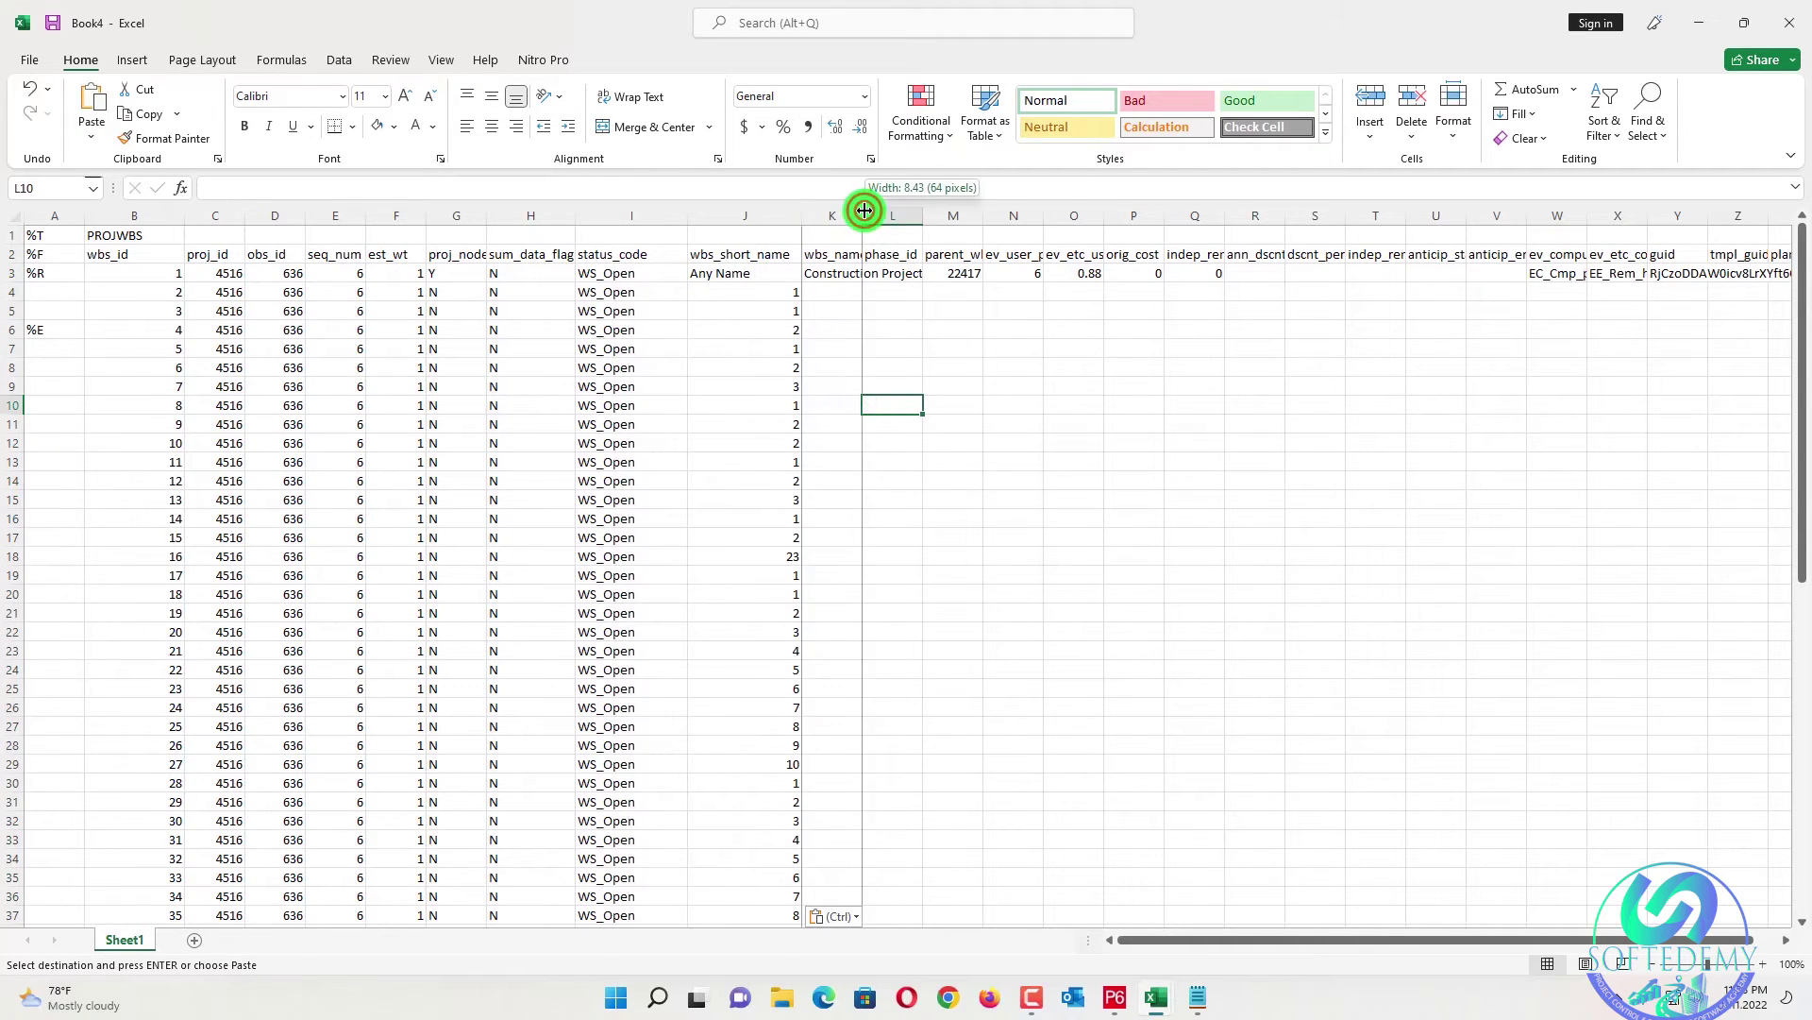
- Widen the wbs_name column and paste the WBS workbook's names from Milestones to Project Handover as values, starting at K4
{"action": "left_click_drag", "start_coordinate": [864, 210], "coordinate": [1001, 209]}
{"action": "key", "text": "alt+Tab"}
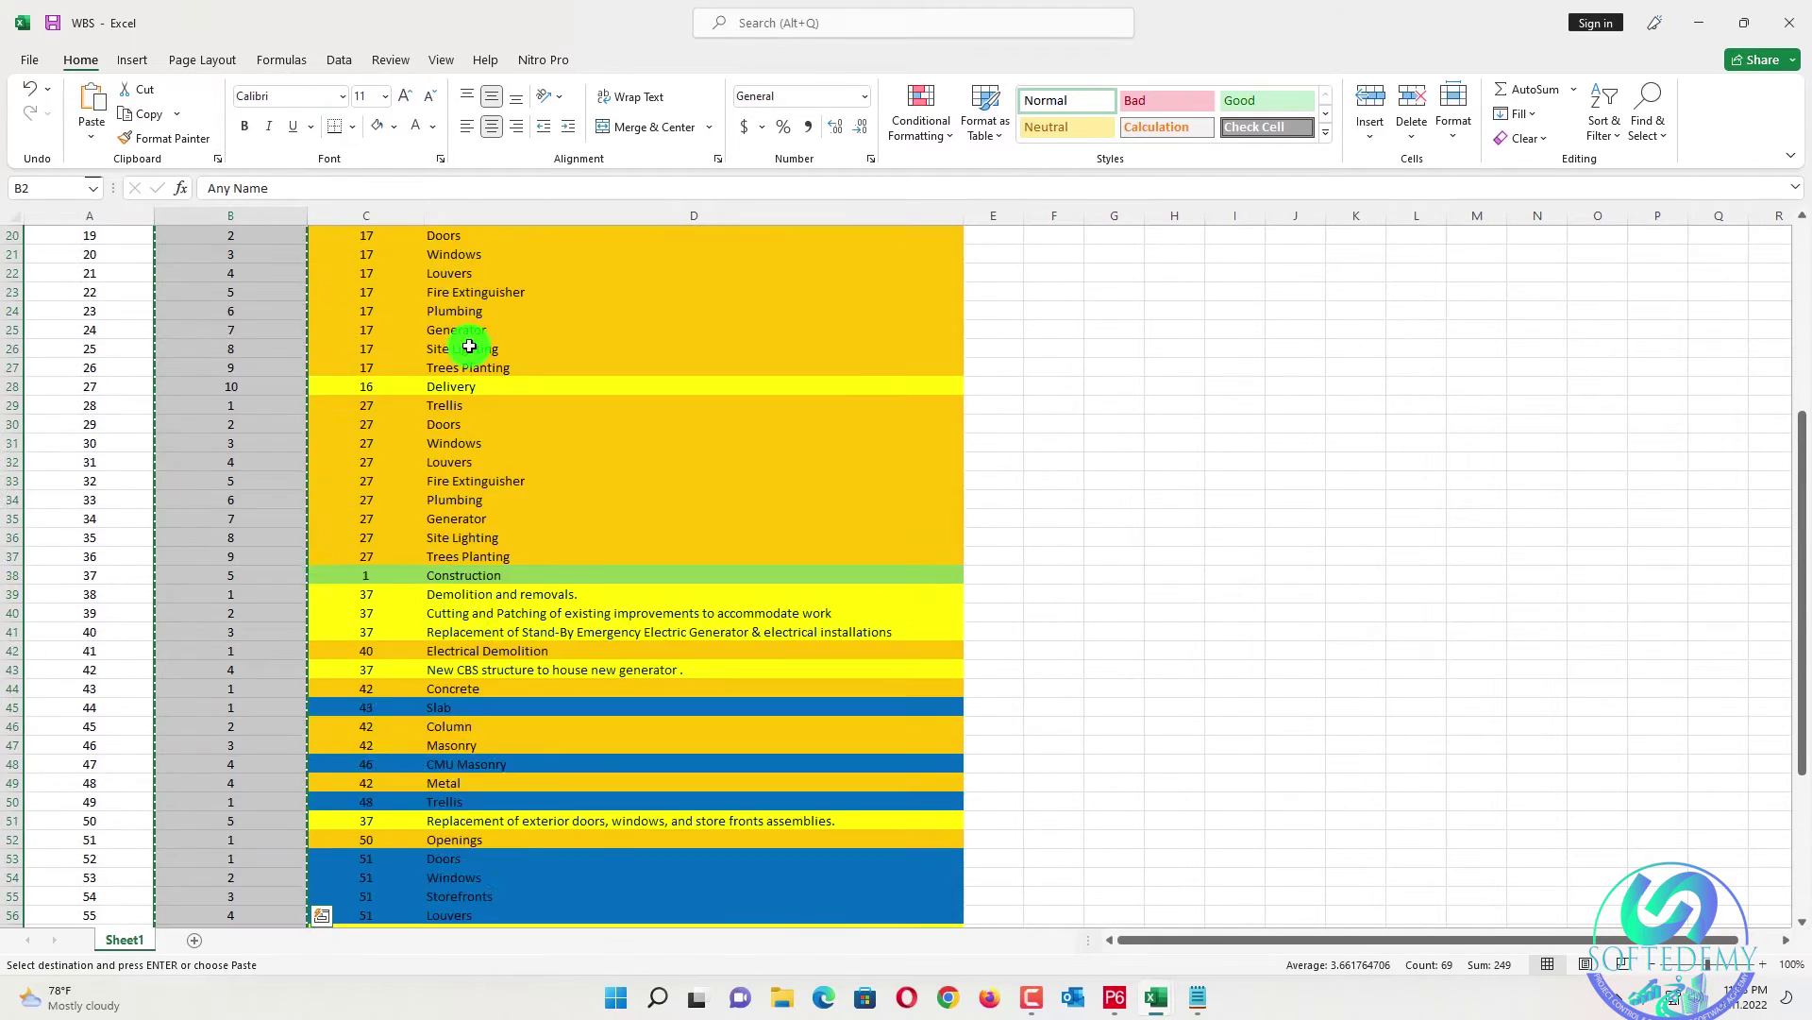
{"action": "scroll", "coordinate": [469, 346], "scroll_direction": "up", "scroll_amount": 6}
{"action": "left_click_drag", "start_coordinate": [489, 287], "coordinate": [590, 897]}
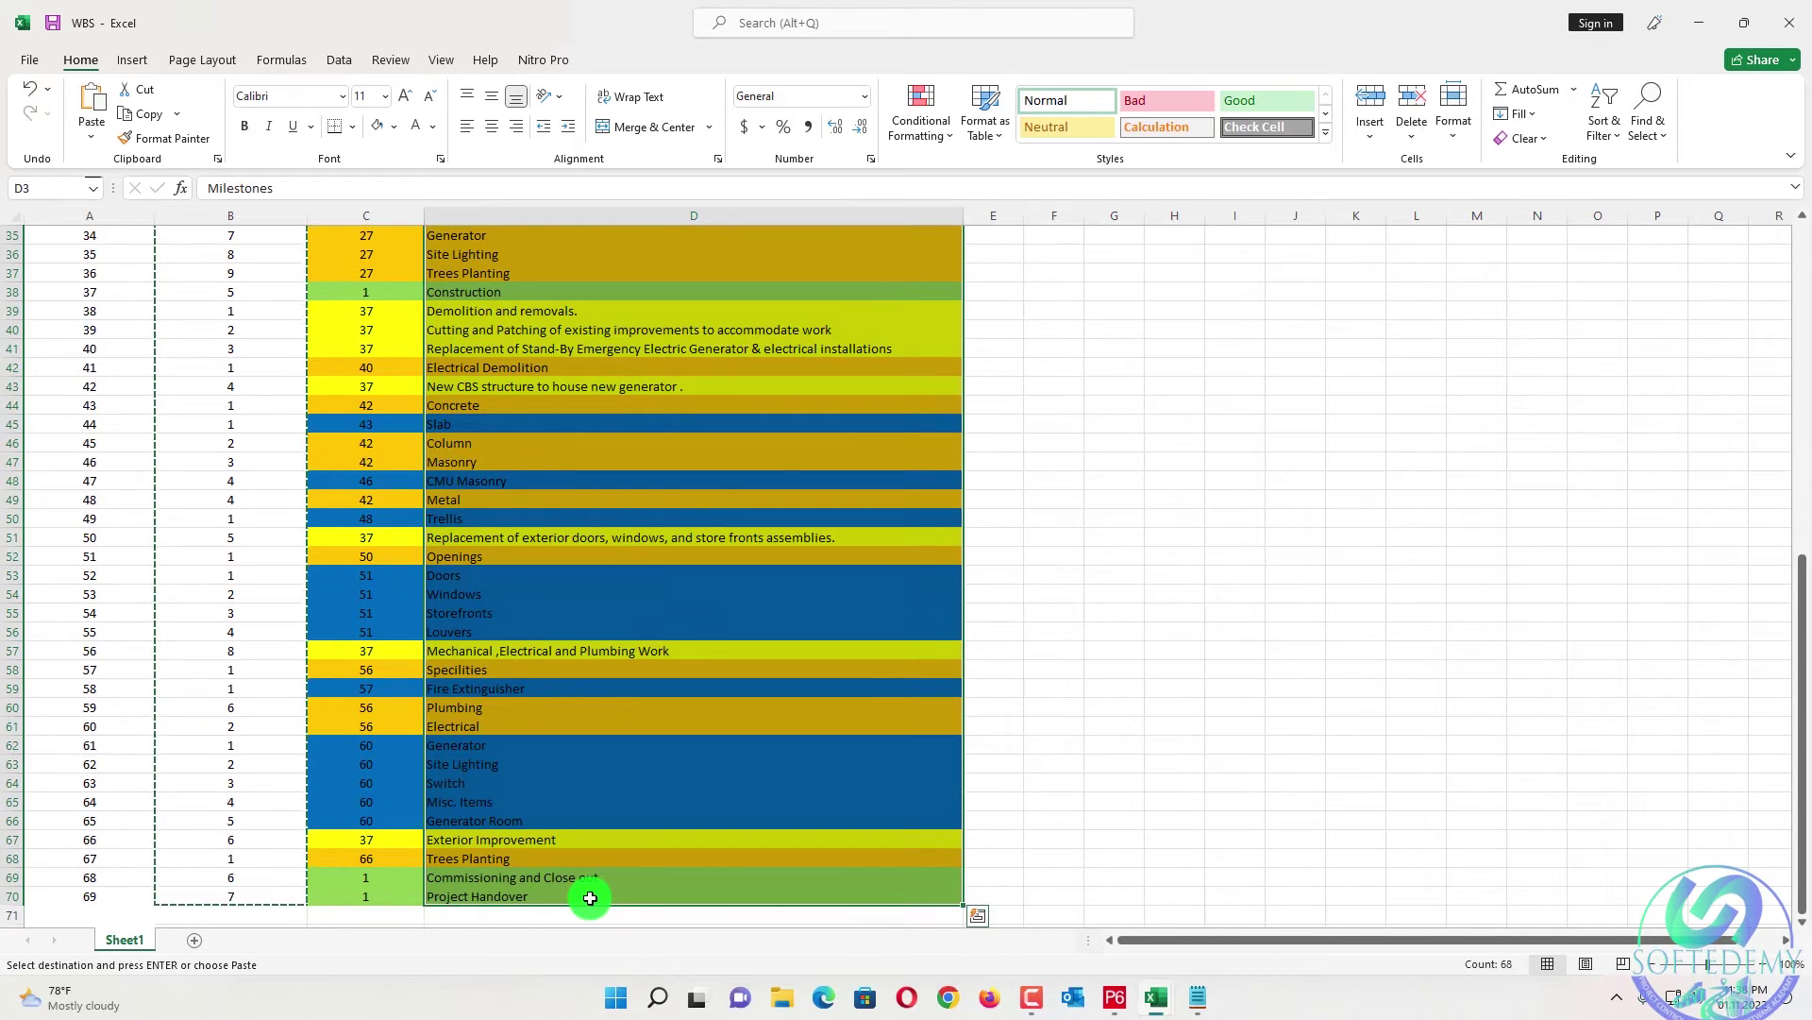
{"action": "key", "text": "ctrl+c"}
{"action": "key", "text": "alt+Tab"}
{"action": "right_click", "coordinate": [897, 289]}
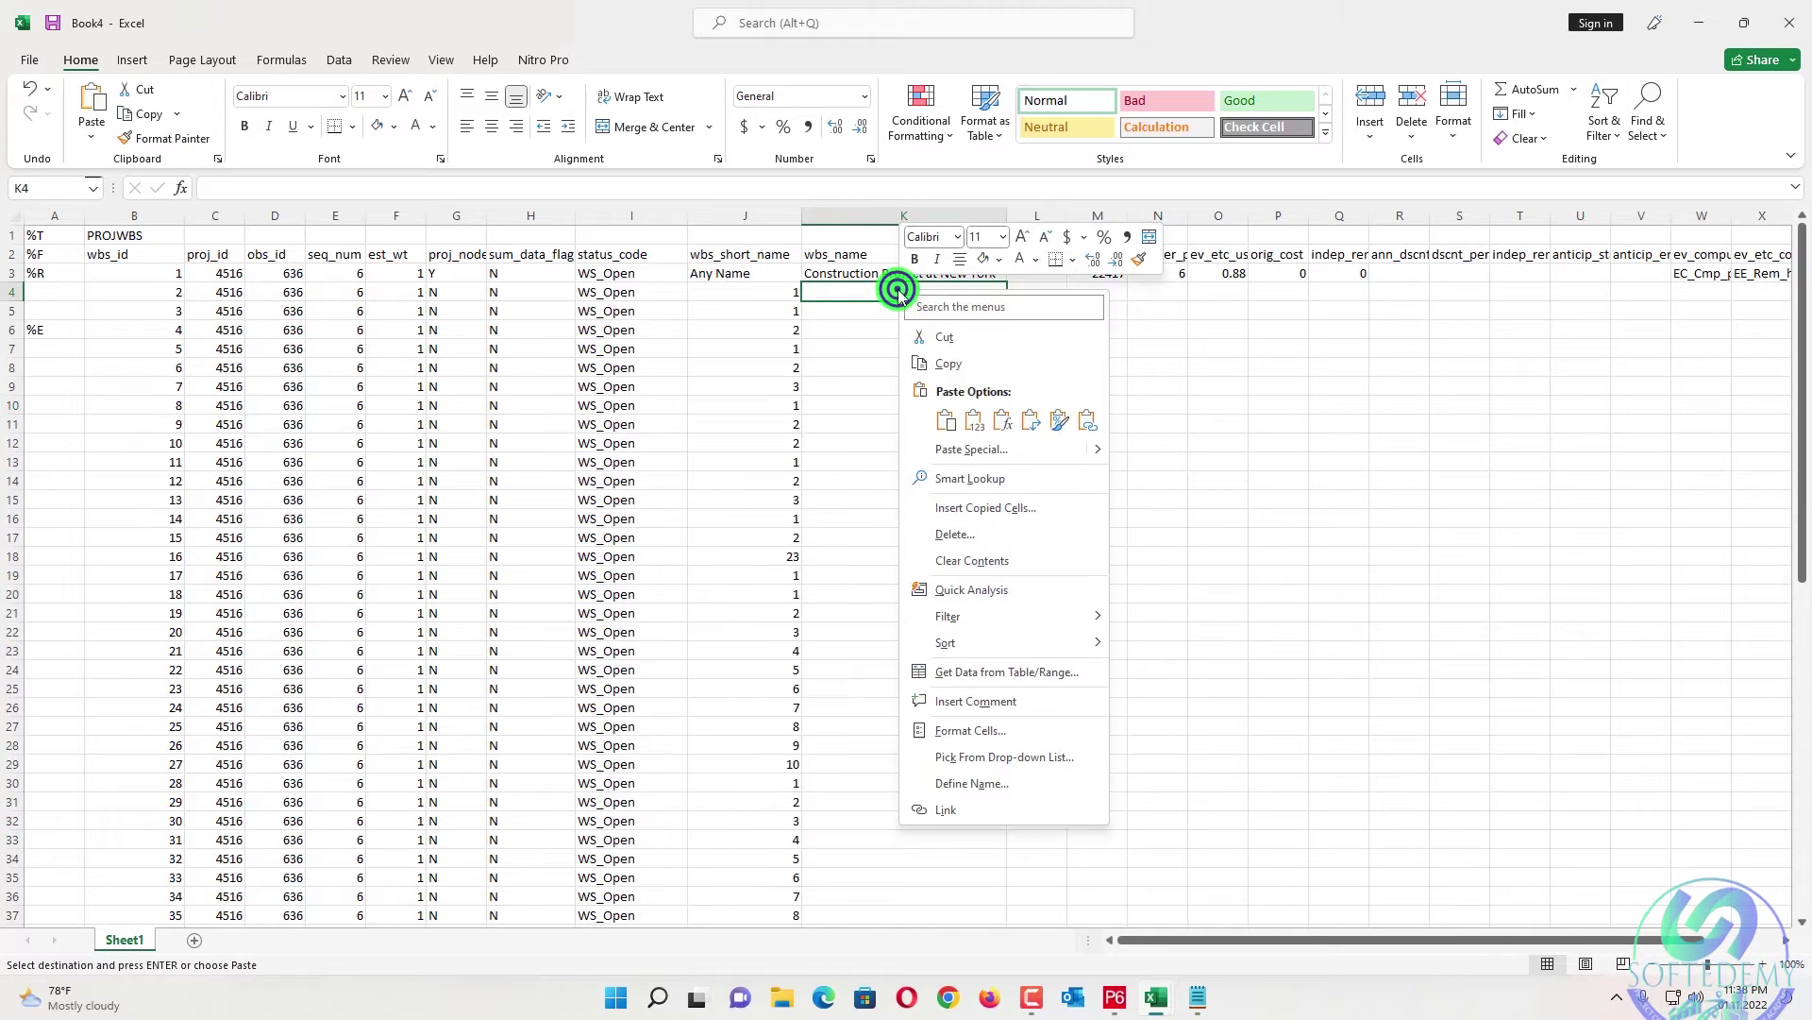
{"action": "left_click", "coordinate": [972, 426]}
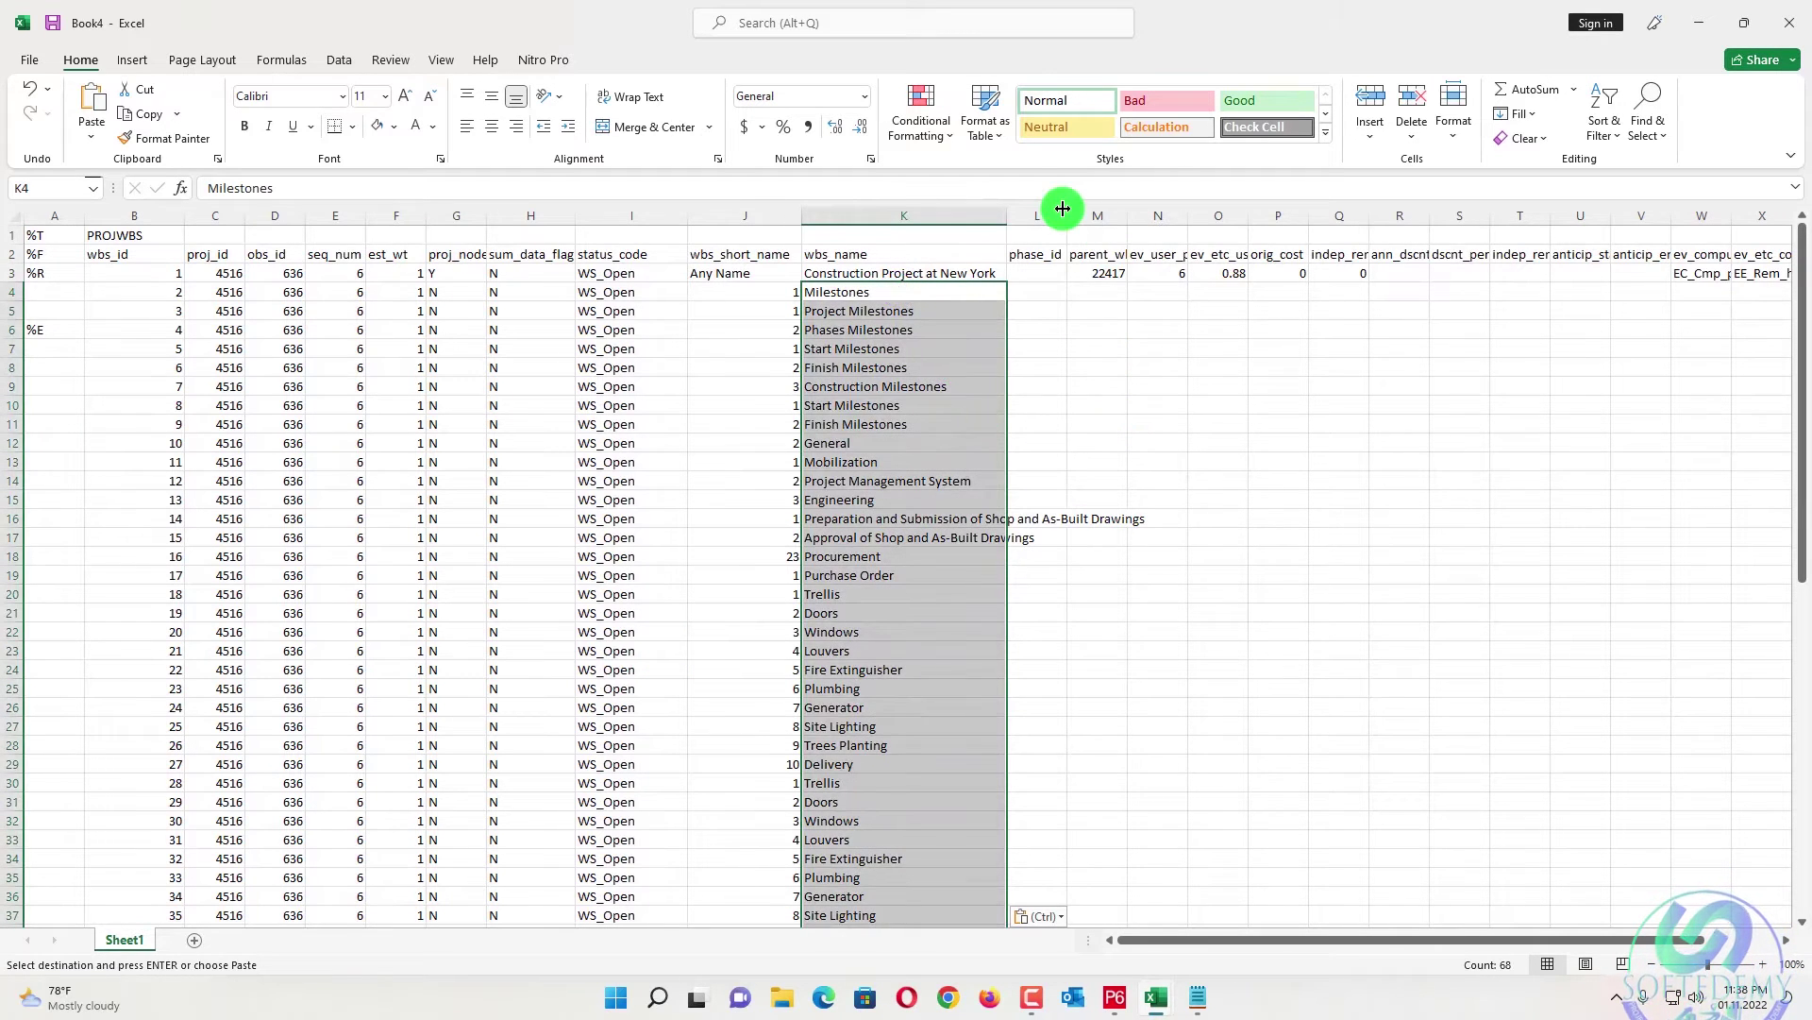
- Widen the phase_id and parent_wbs_id columns and paste the WBS workbook's Parent WBS values for IDs 2 to 69 as values from M4
{"action": "left_click_drag", "start_coordinate": [1063, 209], "coordinate": [1289, 208]}
{"action": "scroll", "coordinate": [598, 349], "scroll_direction": "up", "scroll_amount": 11}
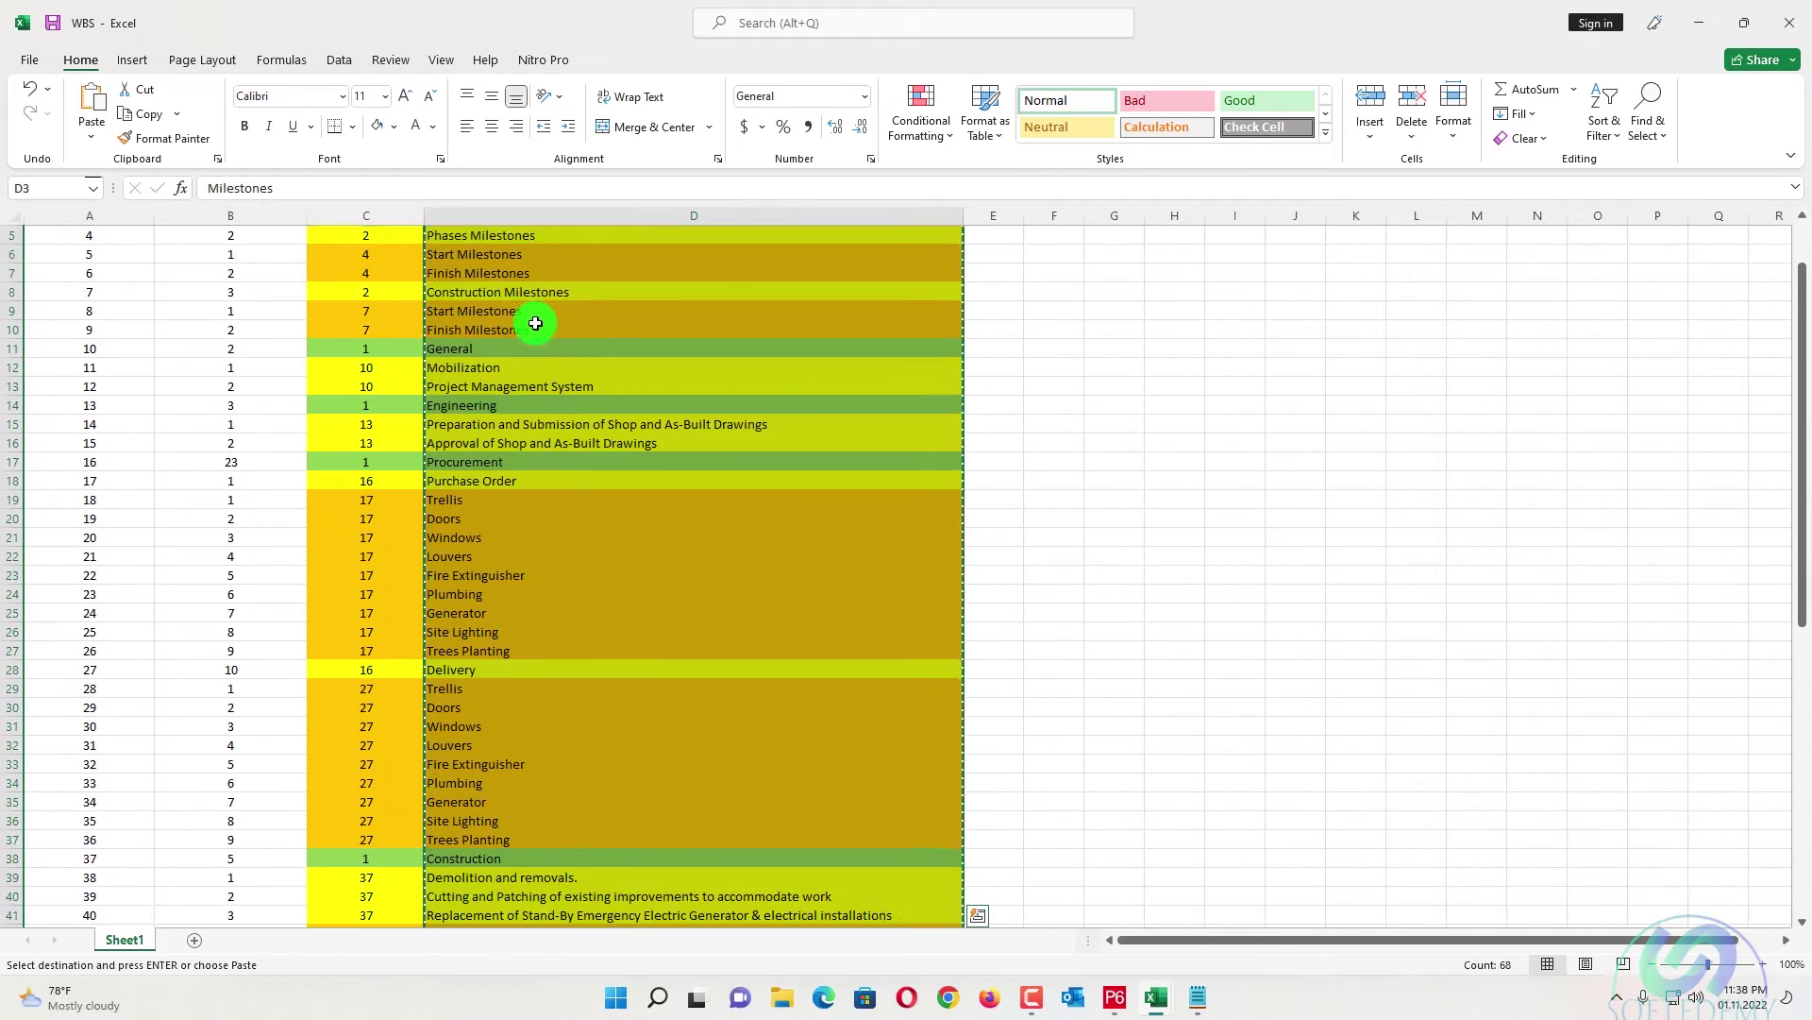
{"action": "key", "text": "Escape"}
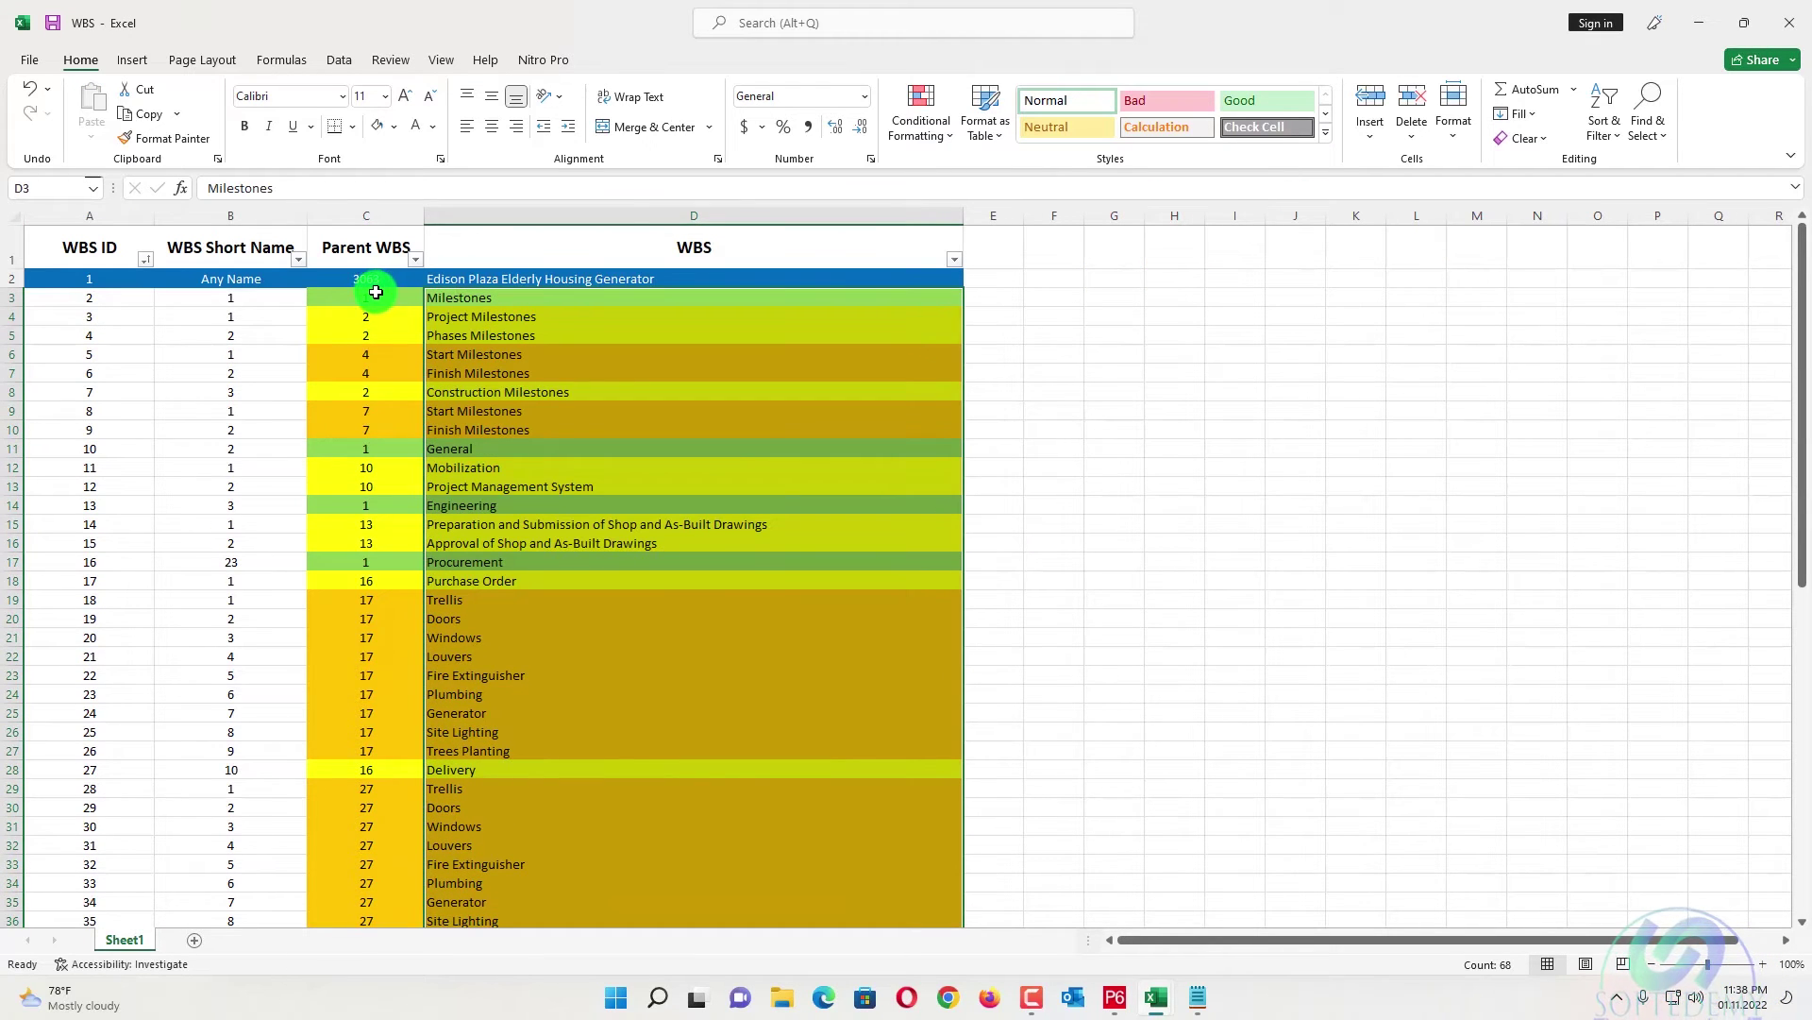
{"action": "left_click_drag", "start_coordinate": [376, 292], "coordinate": [368, 985]}
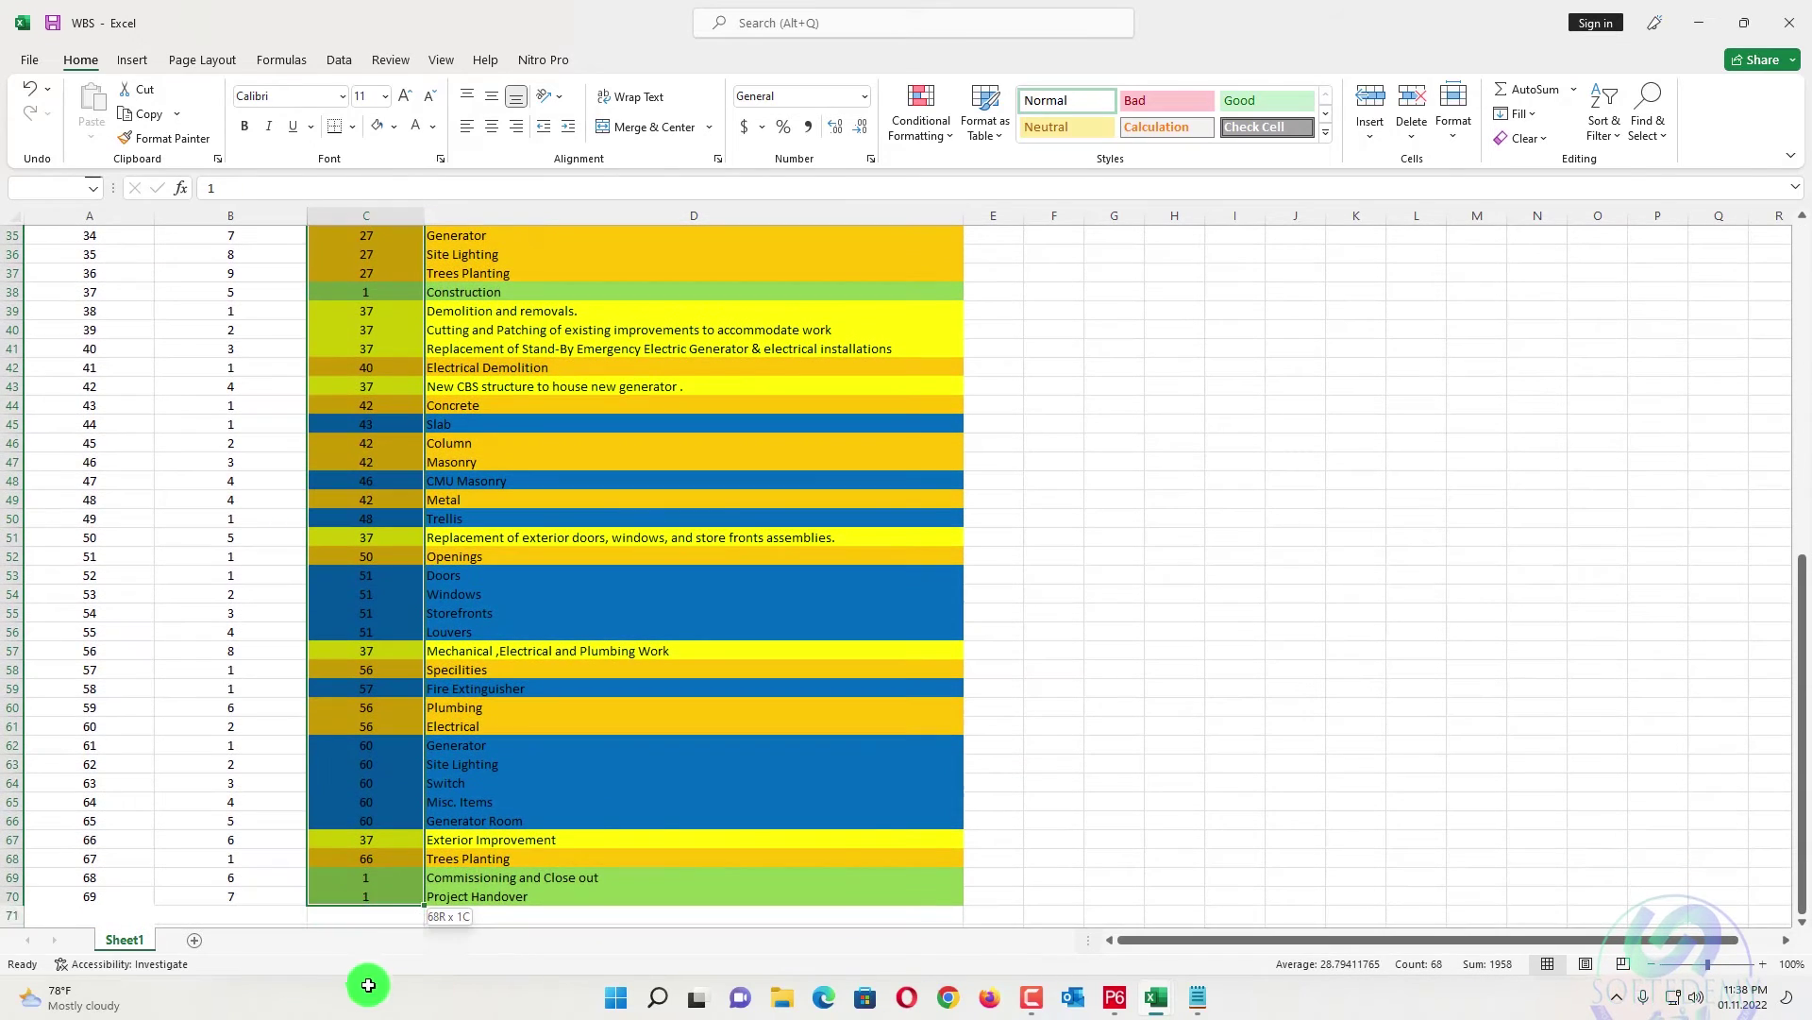
{"action": "key", "text": "ctrl+c"}
{"action": "key", "text": "alt+Tab"}
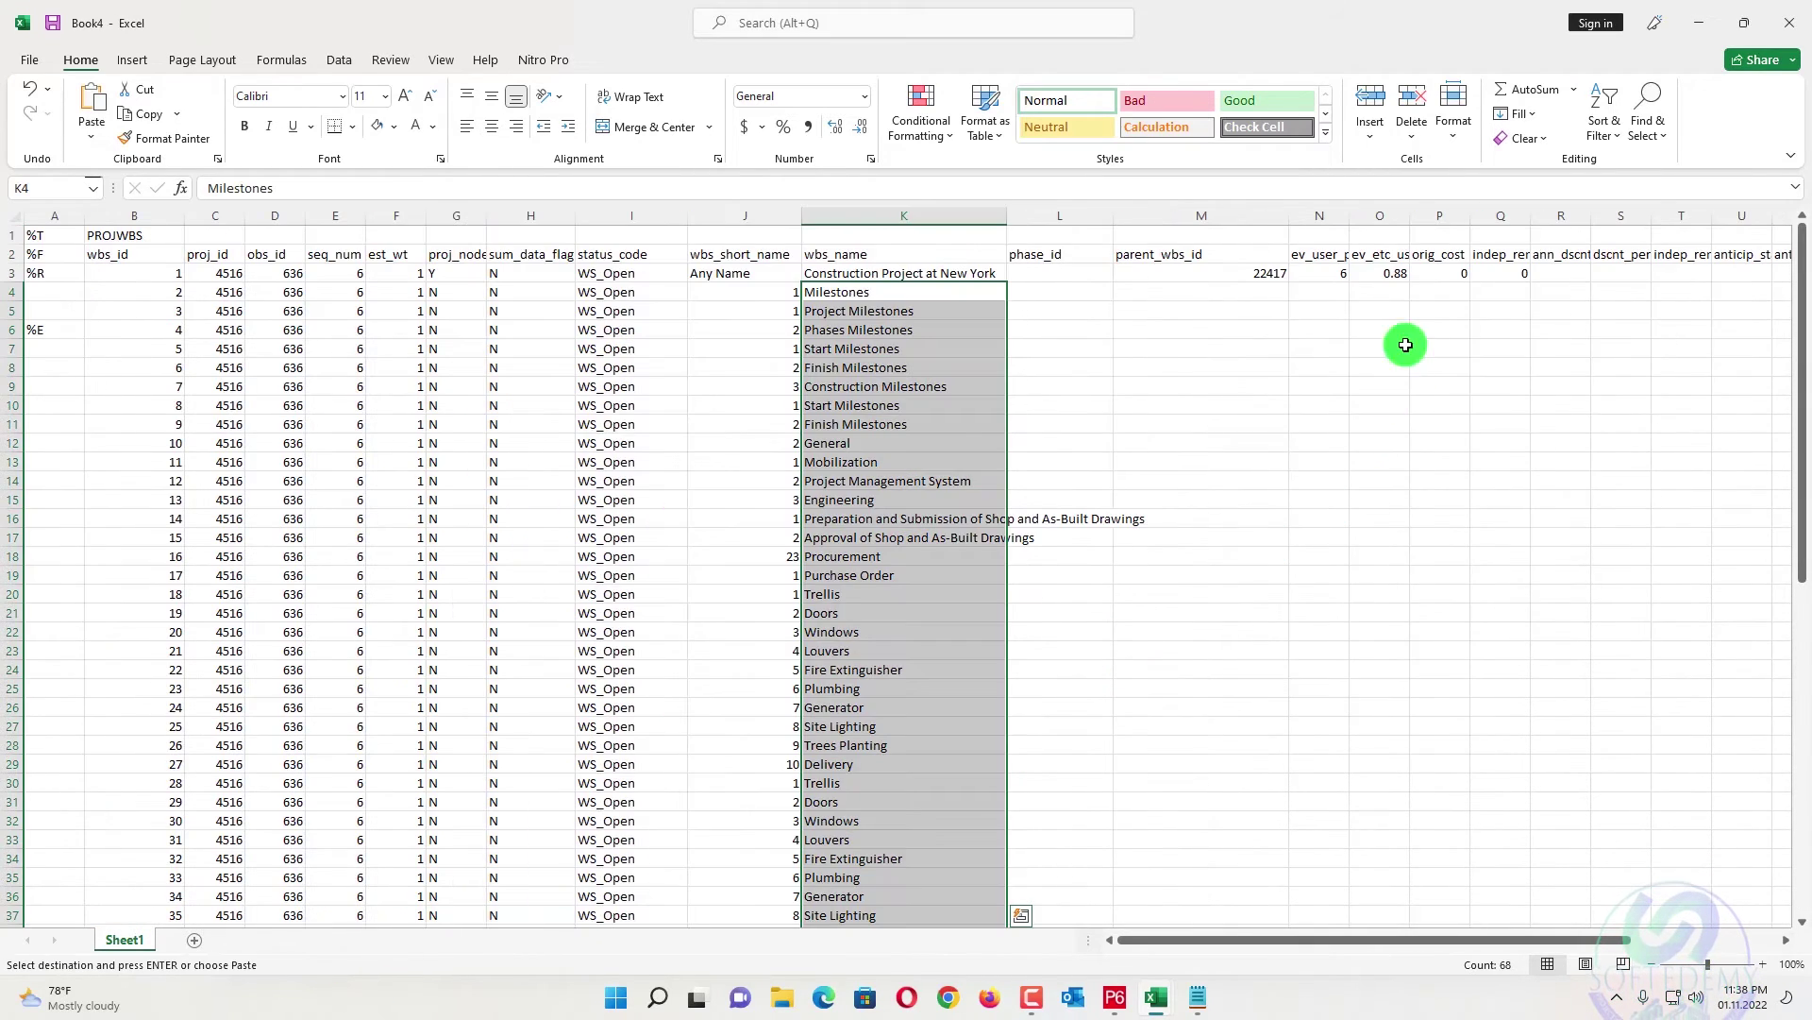
{"action": "left_click", "coordinate": [1244, 293]}
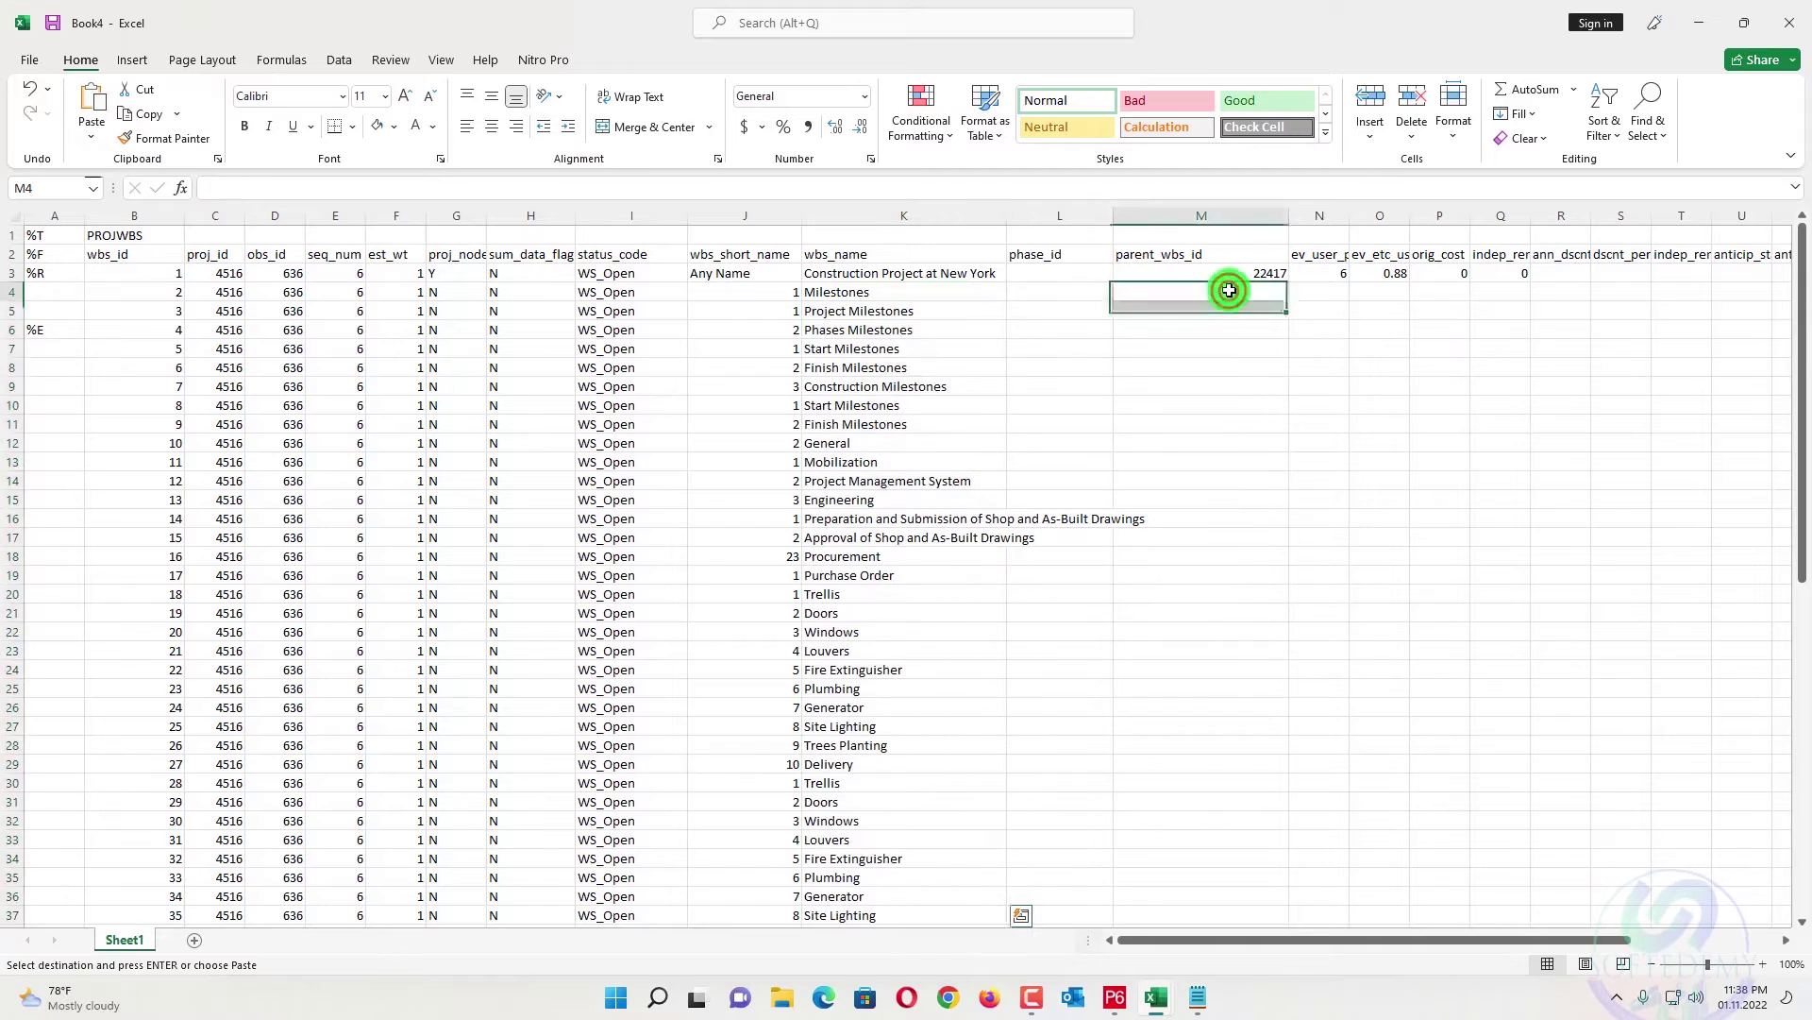
{"action": "right_click", "coordinate": [1228, 290]}
{"action": "left_click", "coordinate": [1295, 416]}
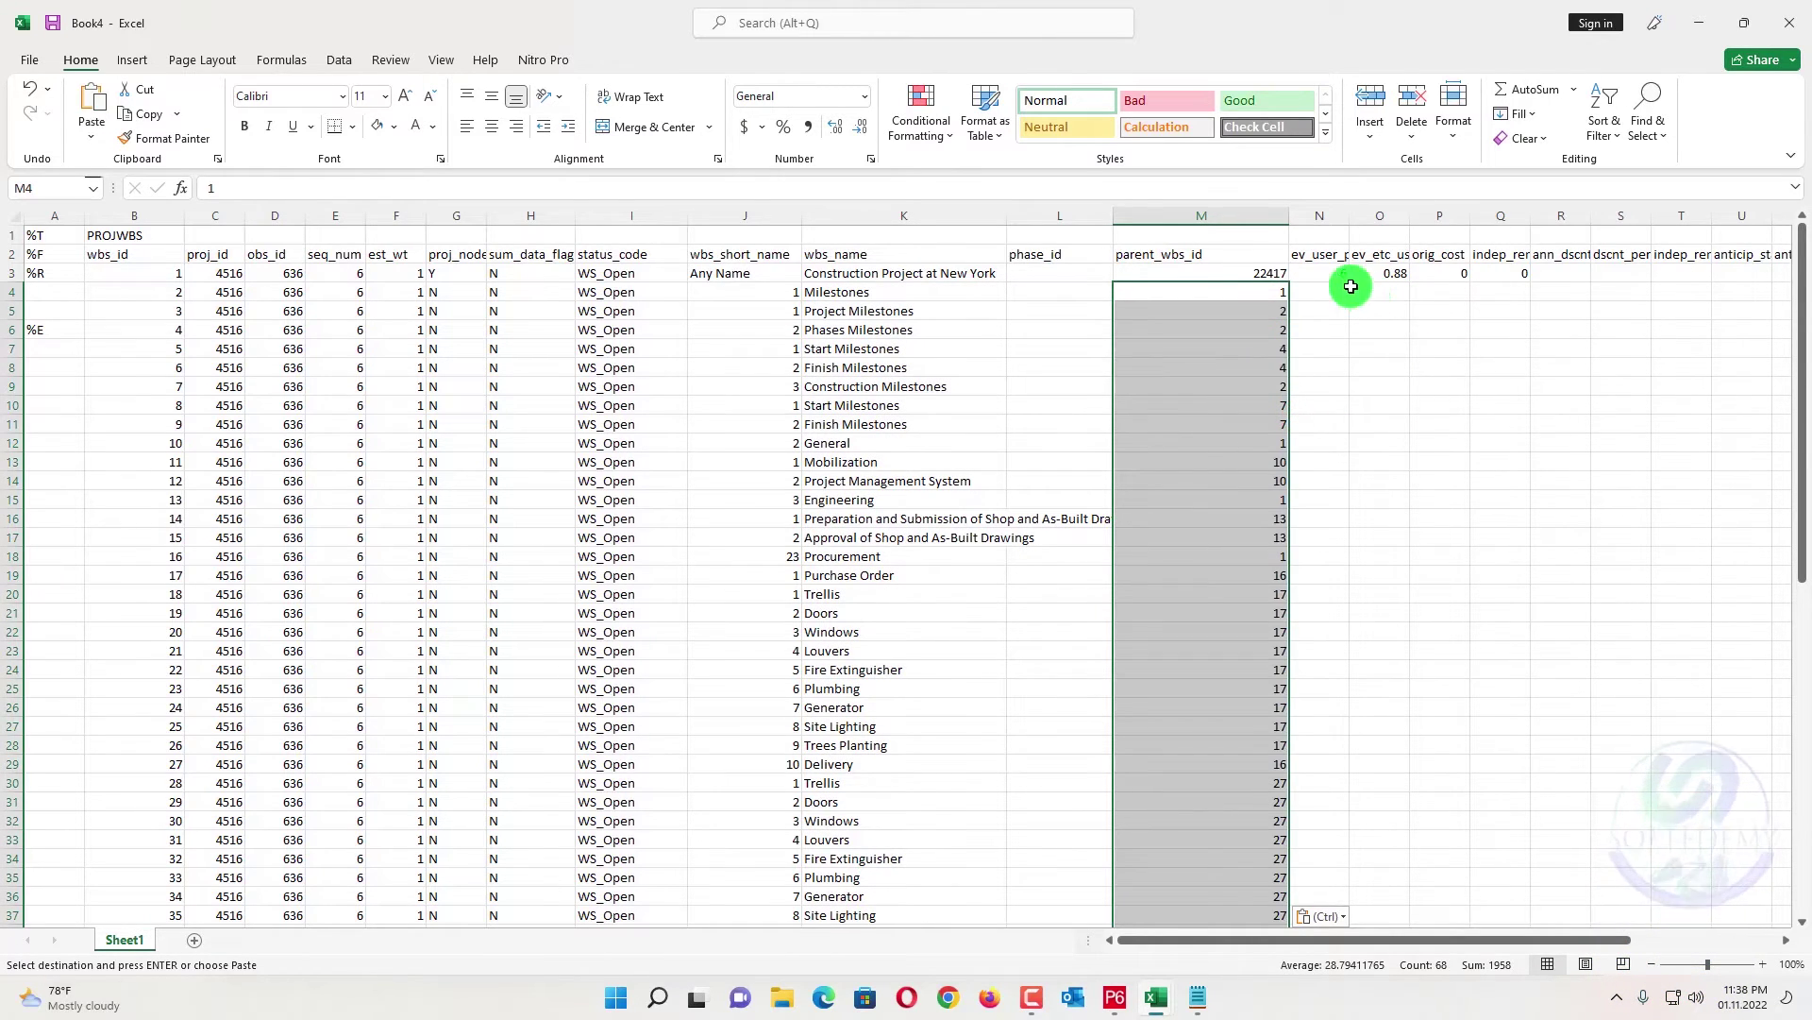
- Fill the N3:Q3 values 6, 0.88, 0 and 0 down all the WBS rows
{"action": "left_click_drag", "start_coordinate": [1335, 273], "coordinate": [1536, 283]}
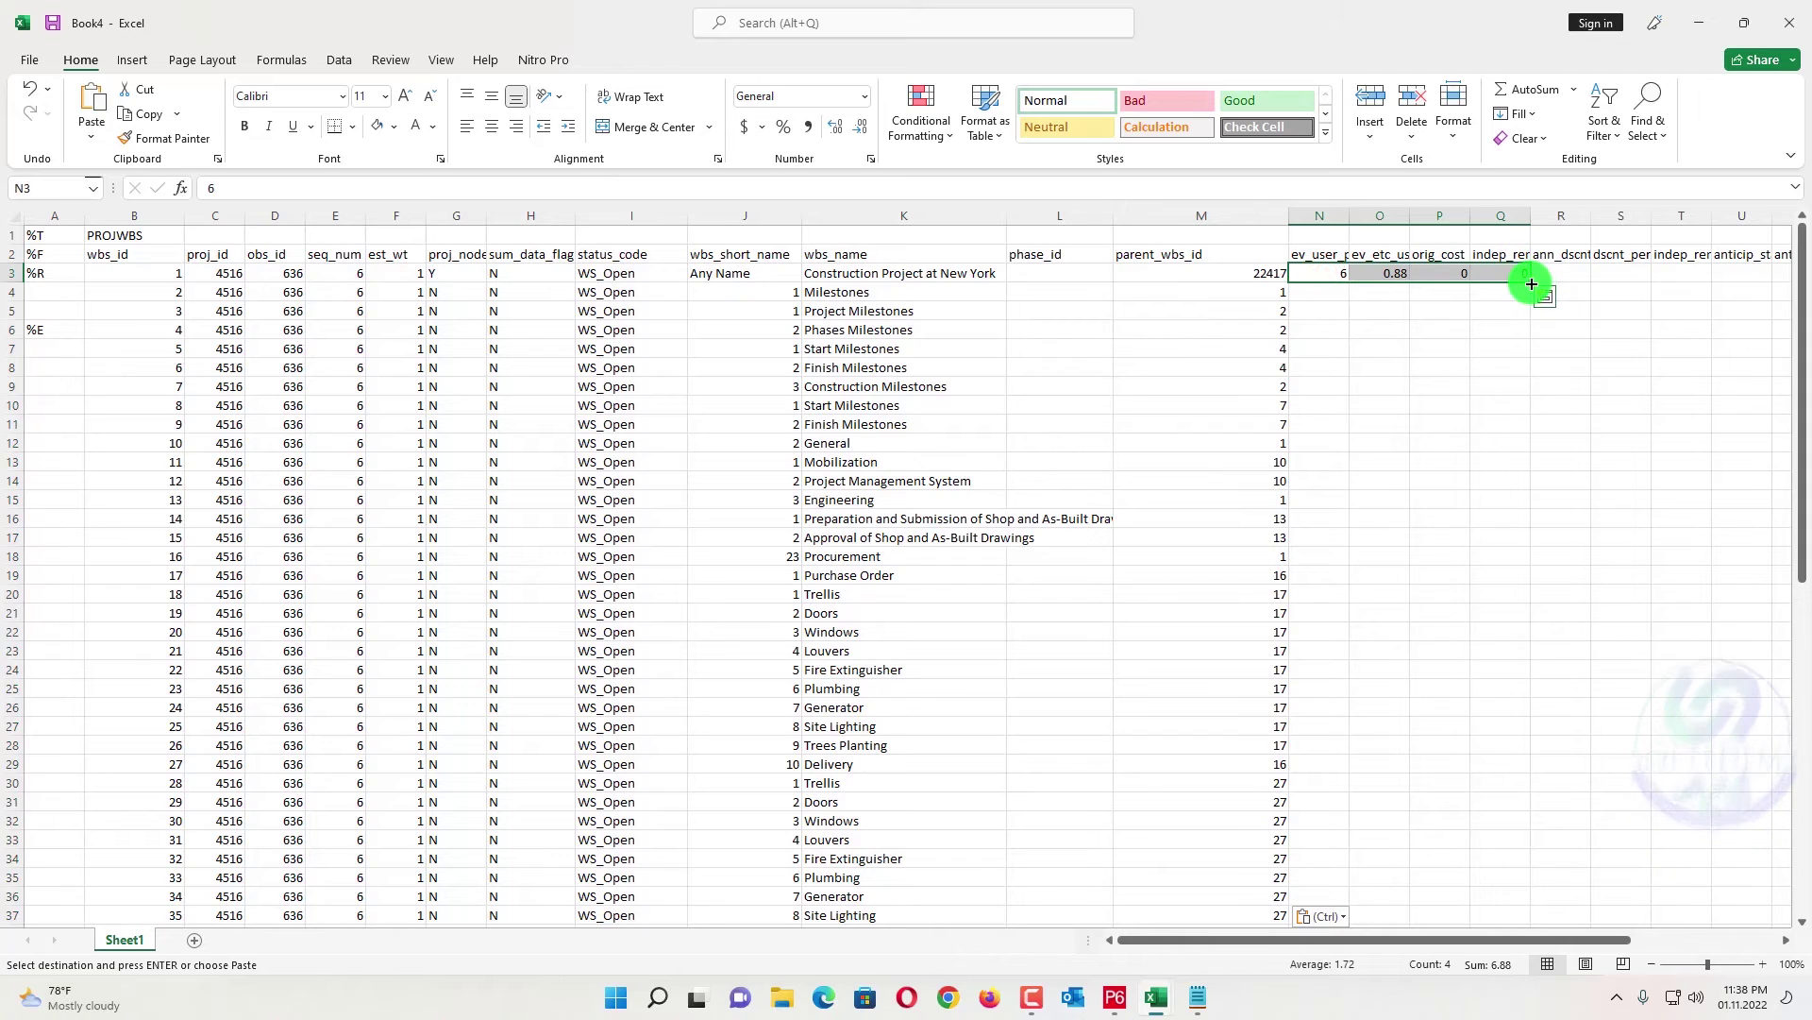
{"action": "double_click", "coordinate": [1532, 284]}
{"action": "scroll", "coordinate": [1504, 461], "scroll_direction": "down", "scroll_amount": 20}
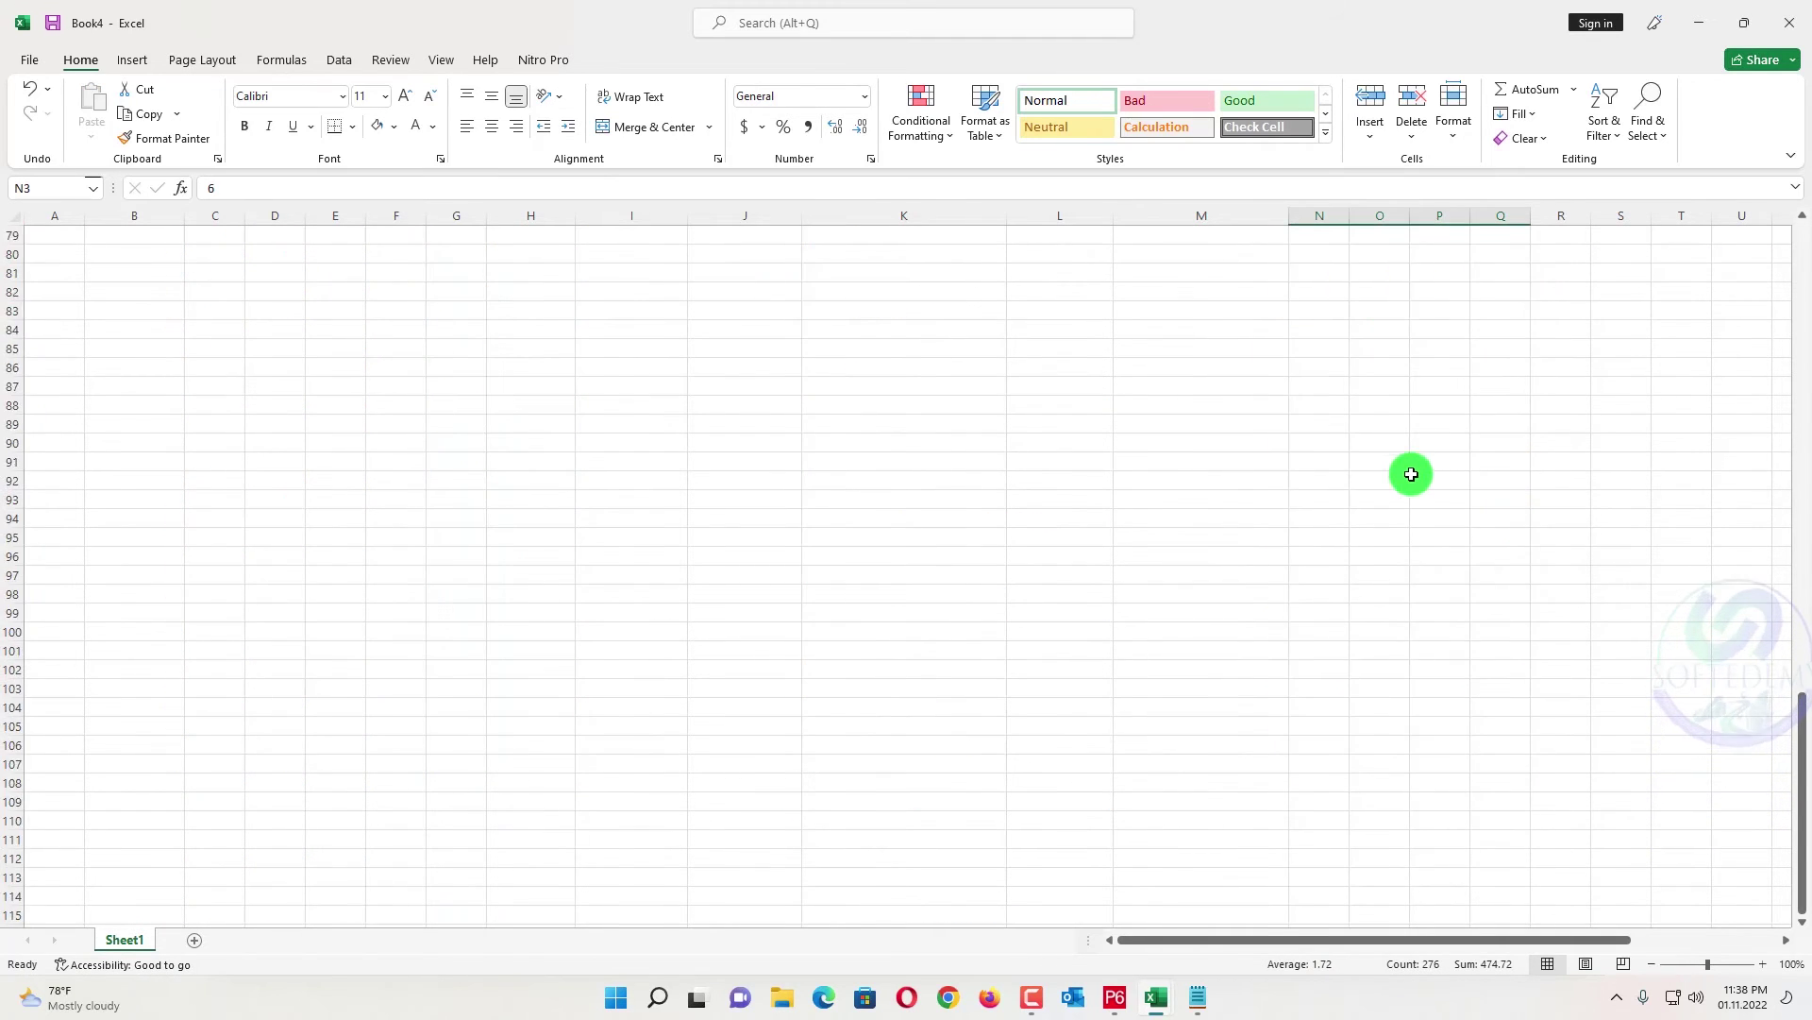
{"action": "scroll", "coordinate": [1411, 474], "scroll_direction": "up", "scroll_amount": 20}
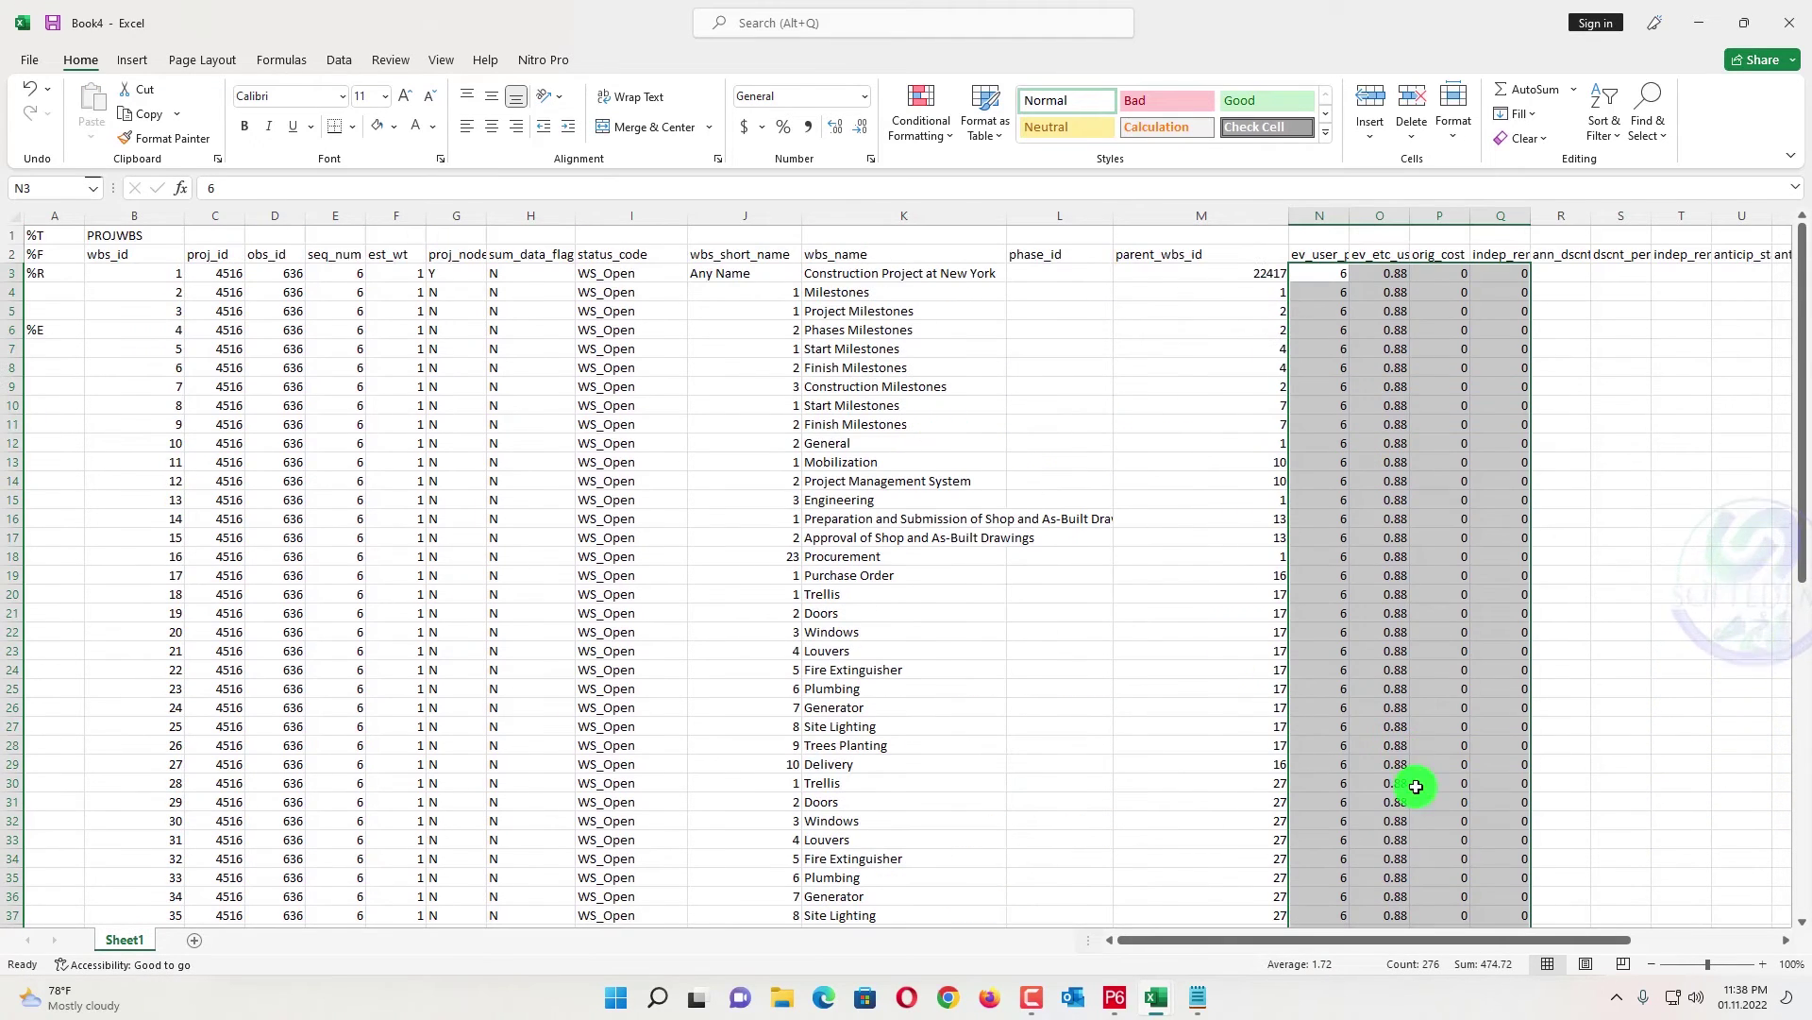
{"action": "left_click", "coordinate": [1345, 937]}
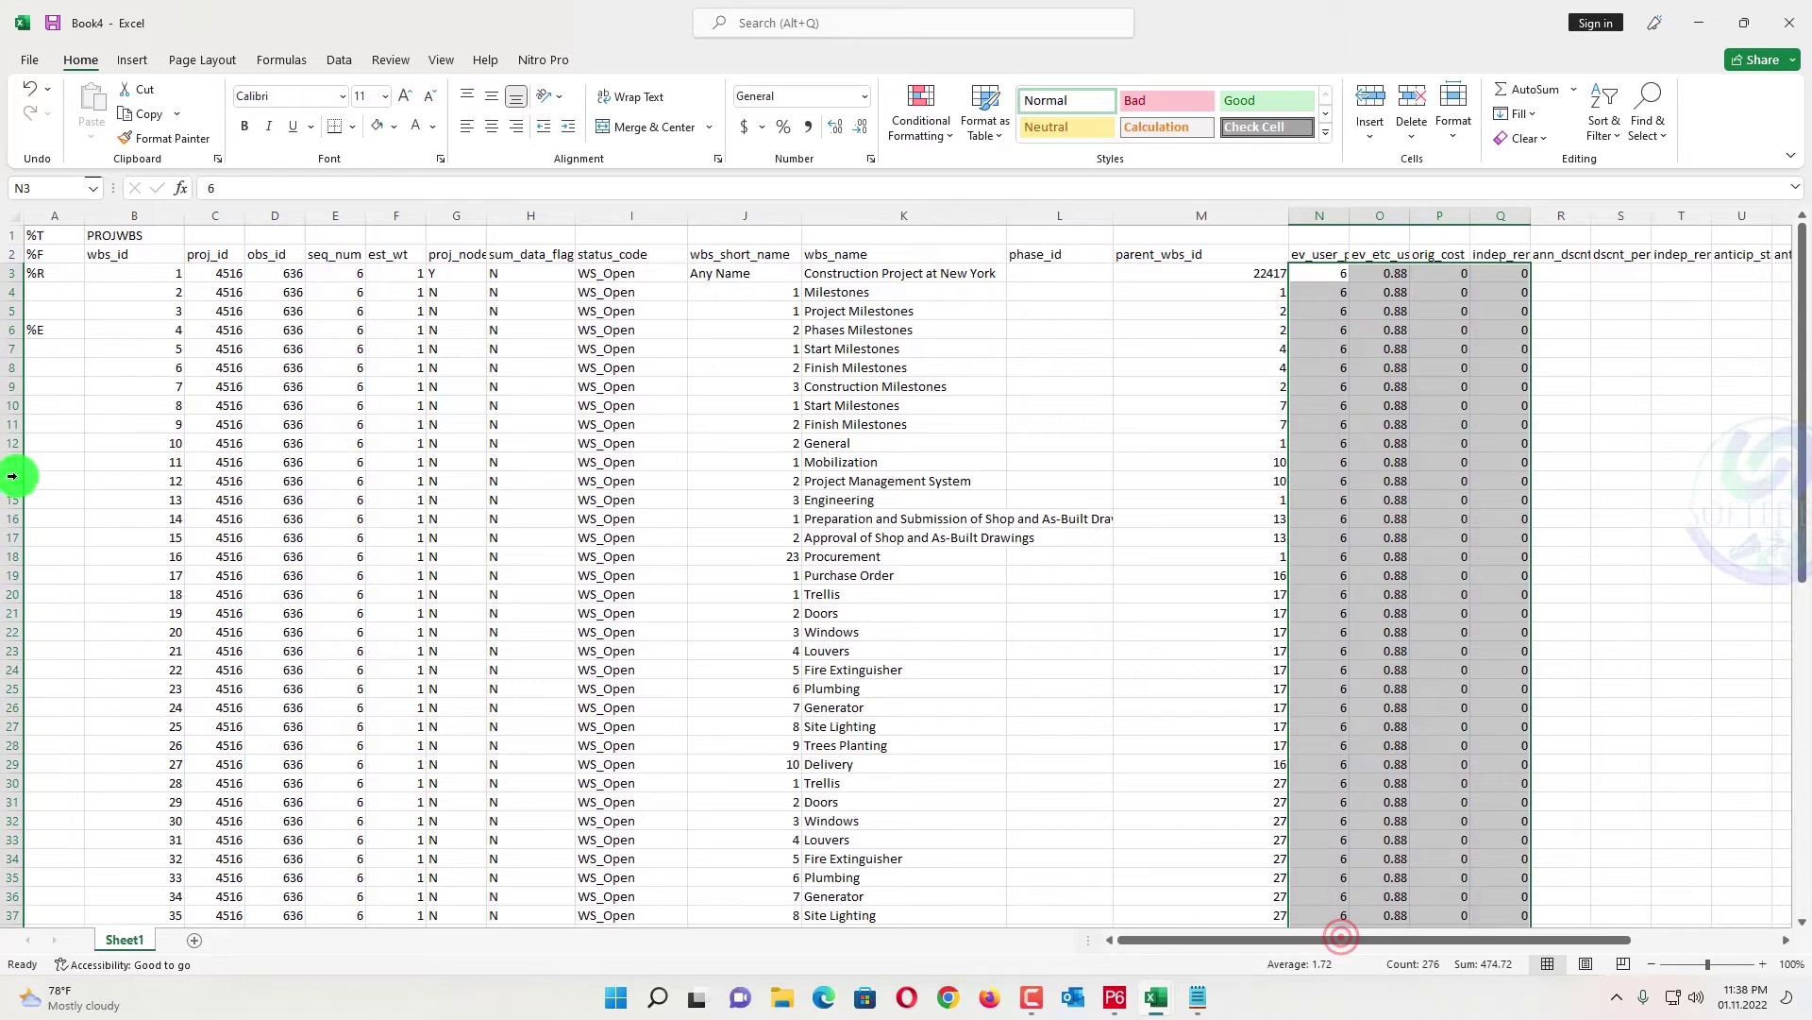
- Move the %E end marker from A6 to A72, below the last WBS row
{"action": "left_click", "coordinate": [45, 330]}
{"action": "key", "text": "ctrl+c"}
{"action": "scroll", "coordinate": [78, 370], "scroll_direction": "down", "scroll_amount": 18}
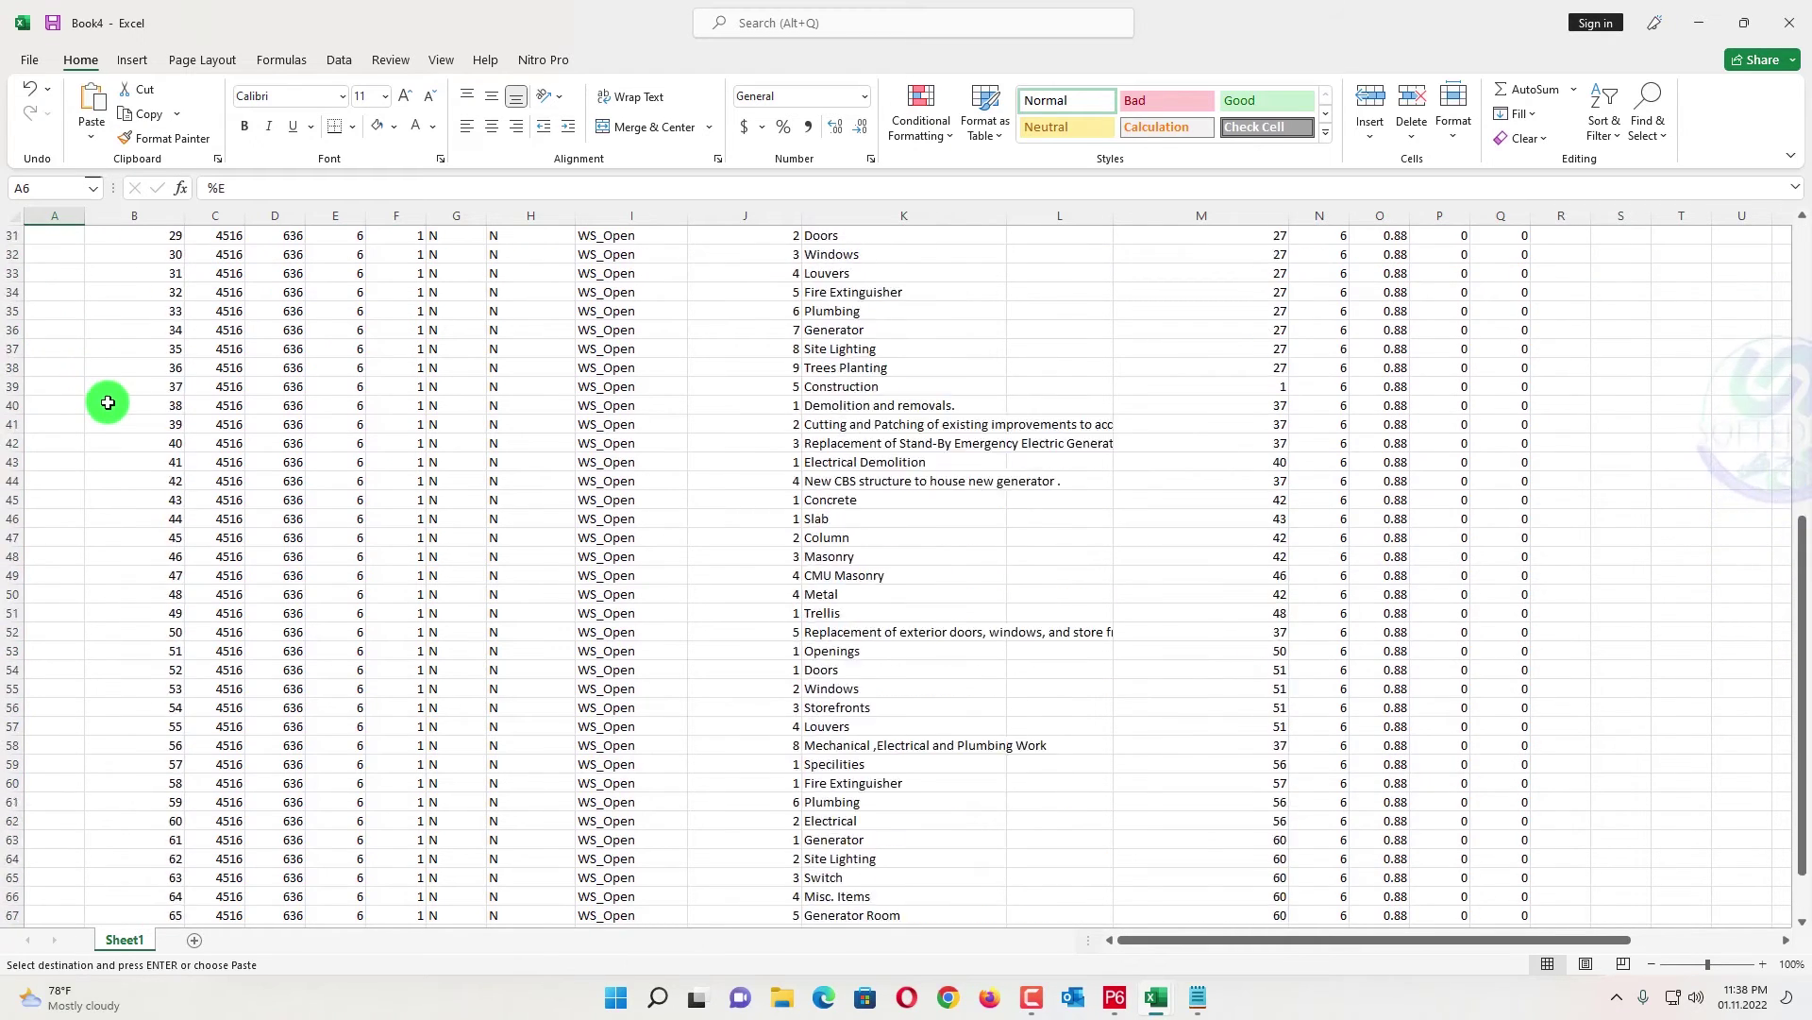
{"action": "key", "text": "Return"}
- Fill the %R row marker from A3 down all the WBS rows
{"action": "scroll", "coordinate": [142, 491], "scroll_direction": "up", "scroll_amount": 18}
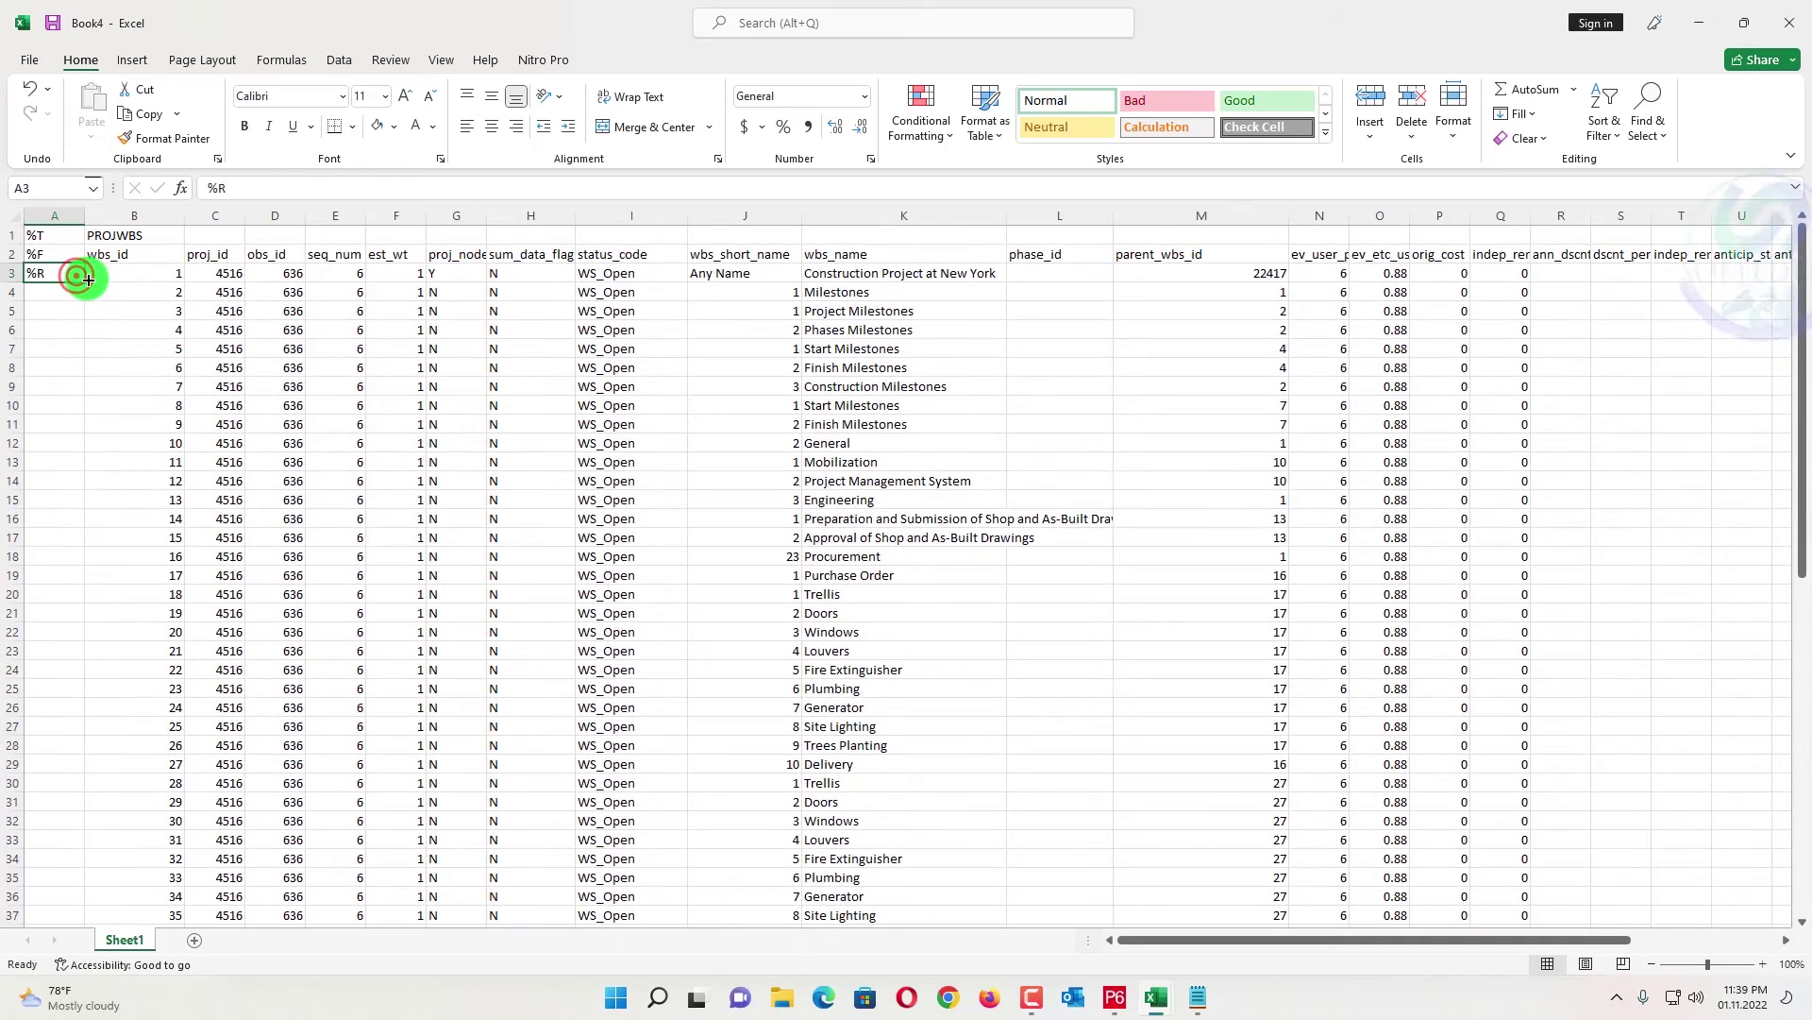
{"action": "double_click", "coordinate": [84, 280]}
{"action": "scroll", "coordinate": [122, 434], "scroll_direction": "down", "scroll_amount": 20}
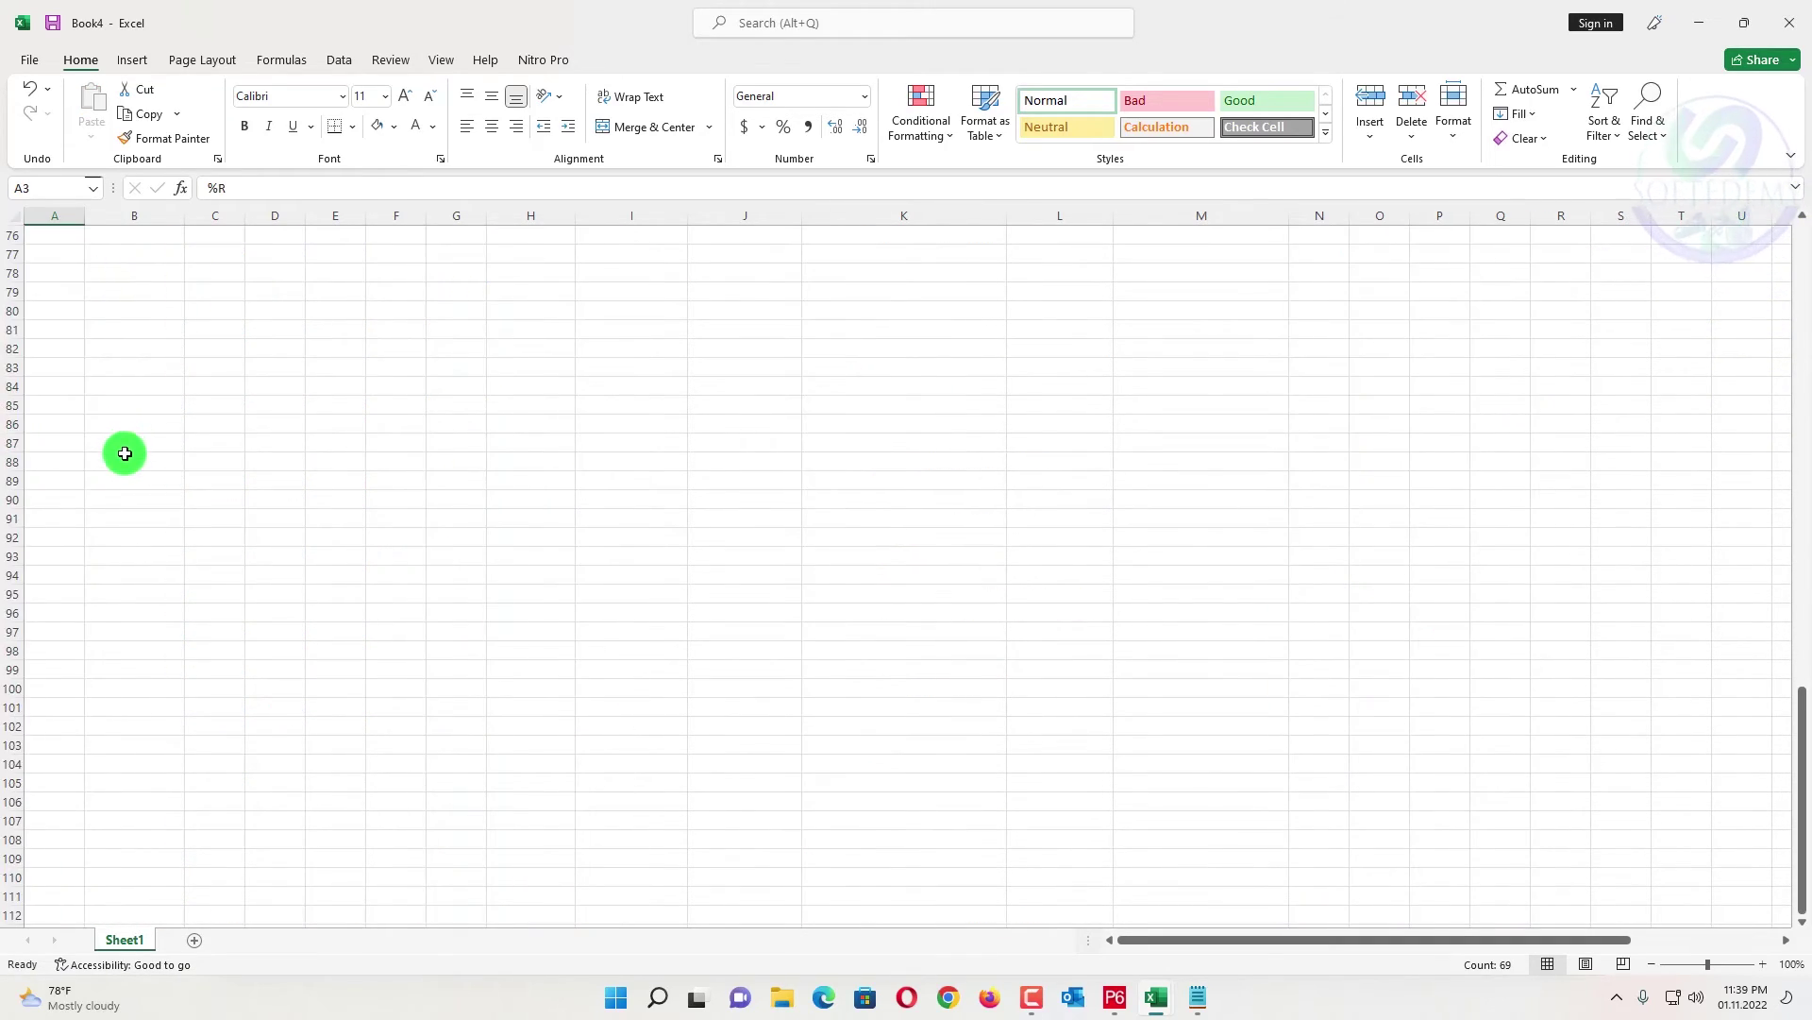
{"action": "scroll", "coordinate": [127, 455], "scroll_direction": "up", "scroll_amount": 16}
{"action": "scroll", "coordinate": [127, 455], "scroll_direction": "up", "scroll_amount": 12}
{"action": "left_click", "coordinate": [227, 317]}
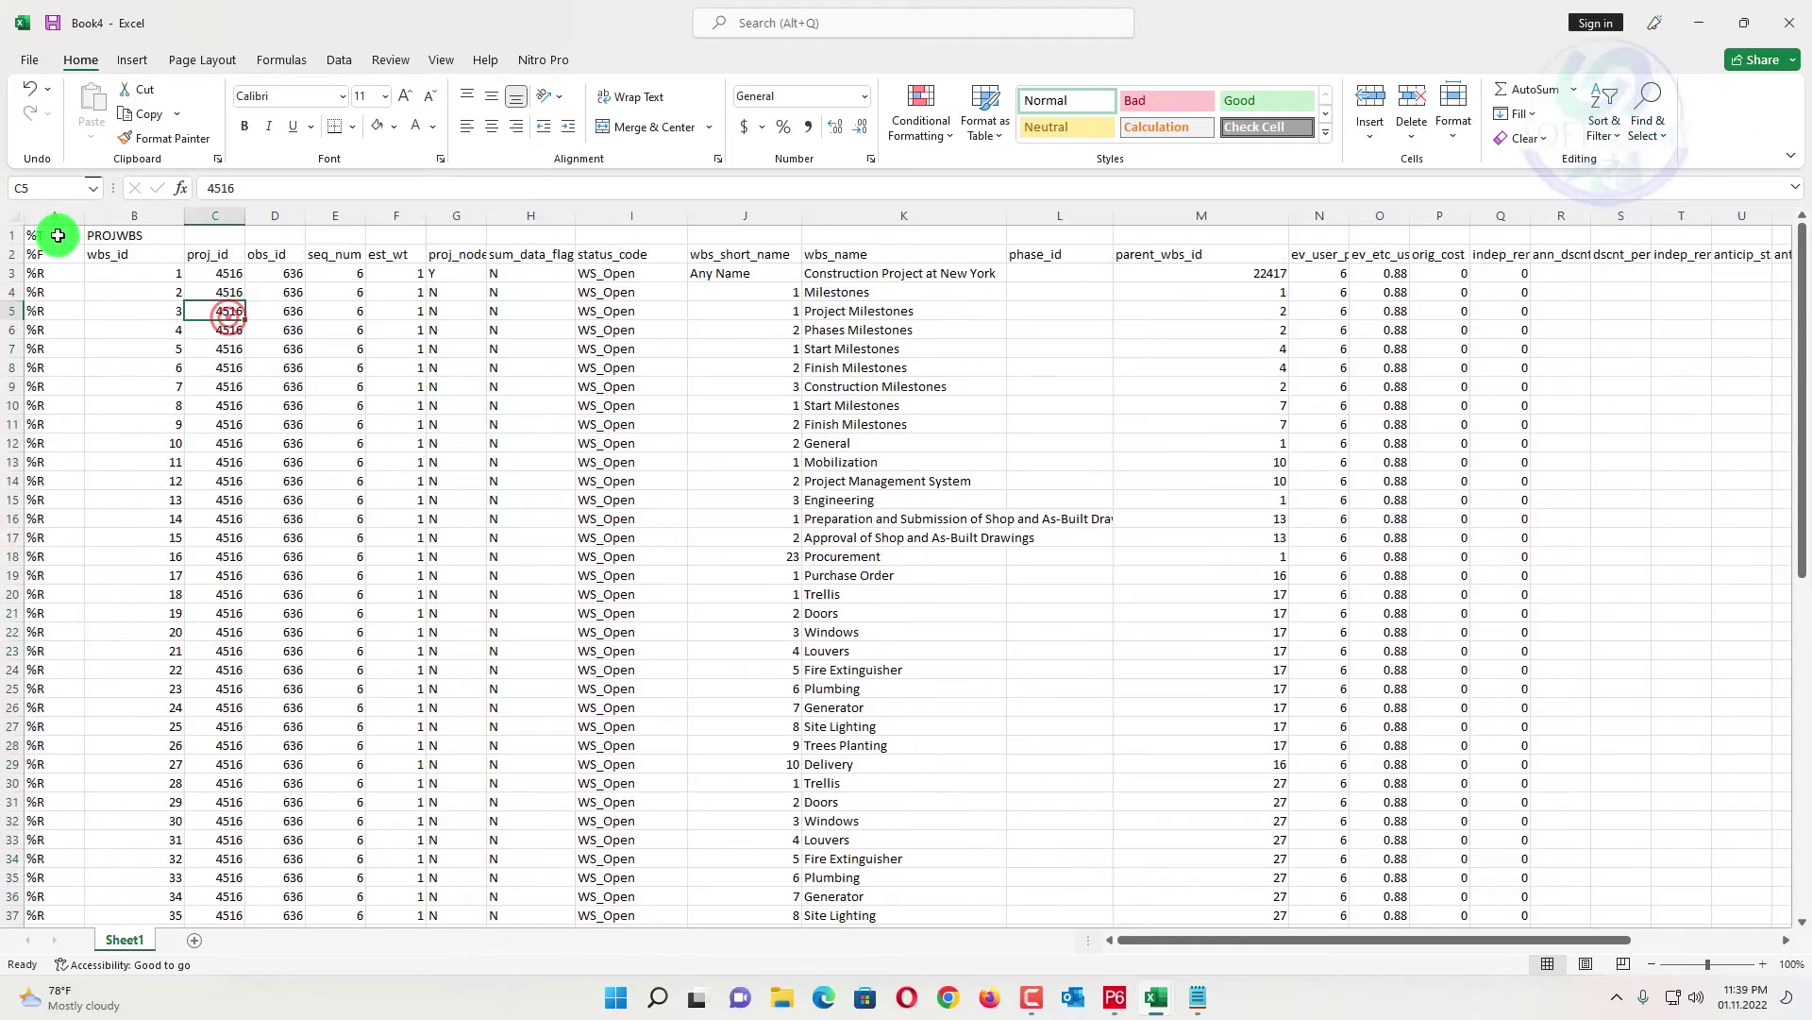
{"action": "left_click", "coordinate": [47, 235]}
{"action": "left_click_drag", "start_coordinate": [47, 235], "coordinate": [1677, 870]}
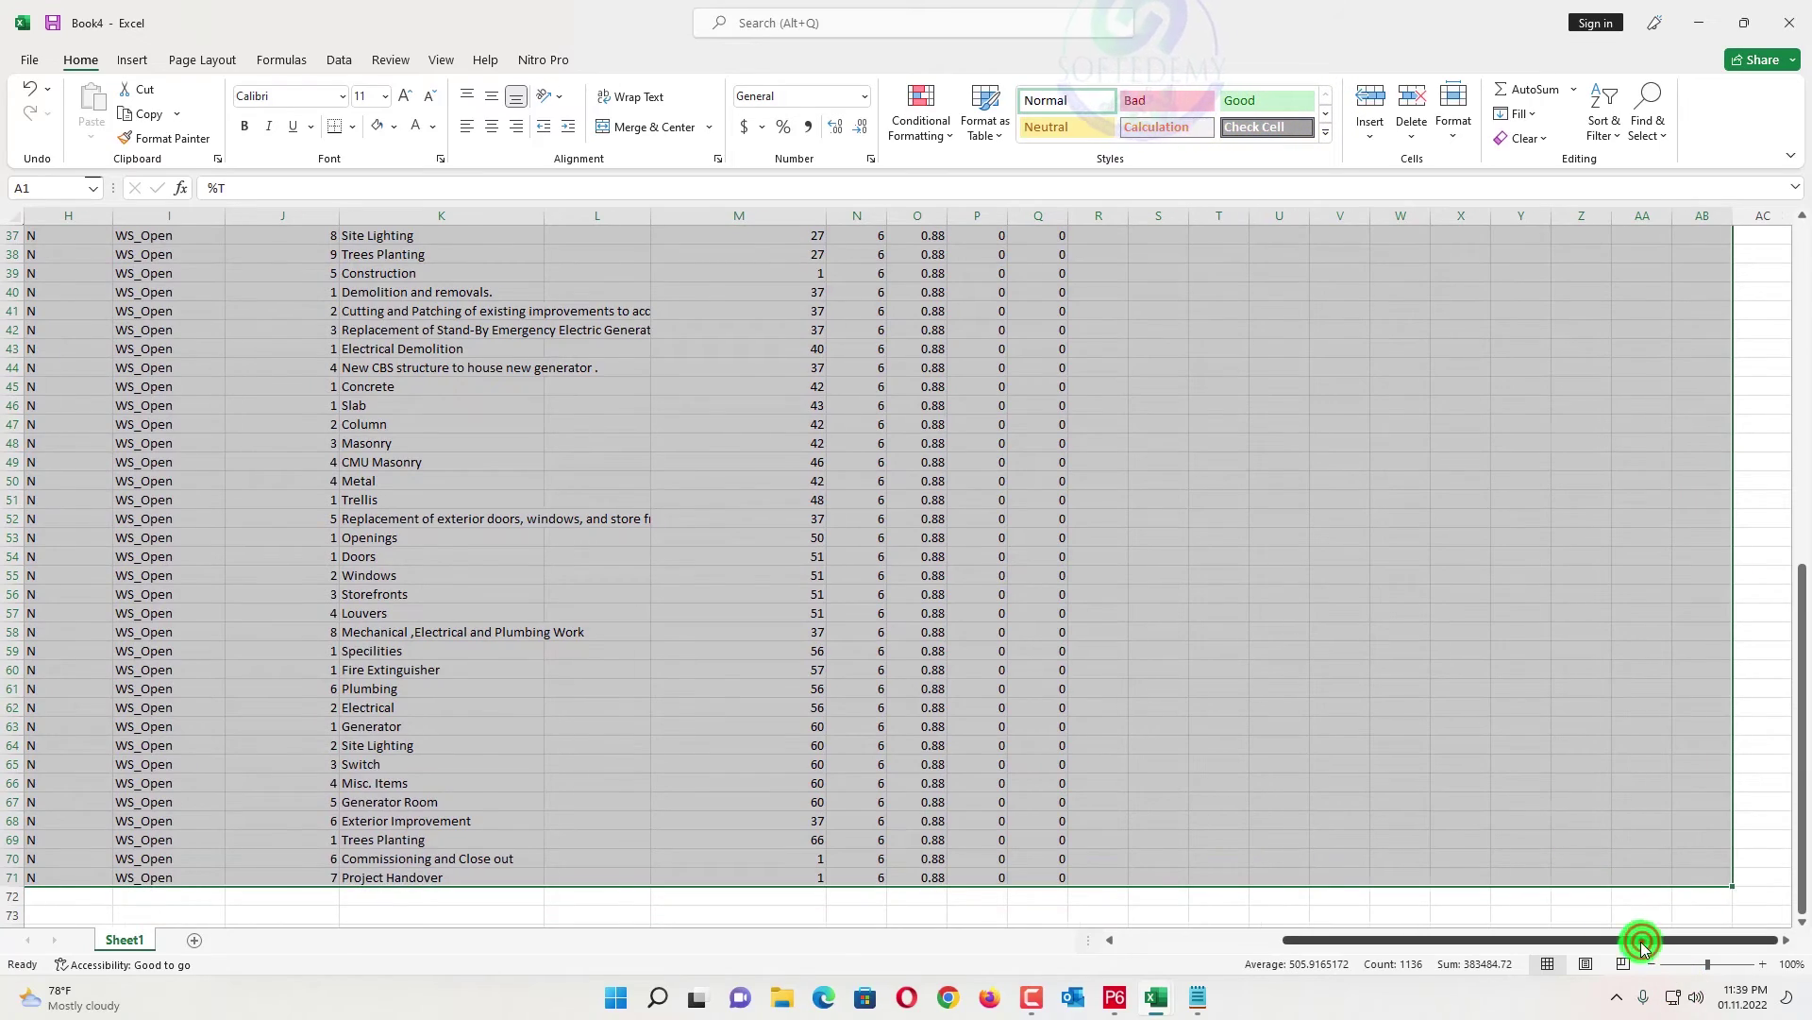
{"action": "left_click_drag", "start_coordinate": [1643, 940], "coordinate": [647, 510]}
{"action": "scroll", "coordinate": [566, 472], "scroll_direction": "up", "scroll_amount": 12}
{"action": "left_click", "coordinate": [124, 302]}
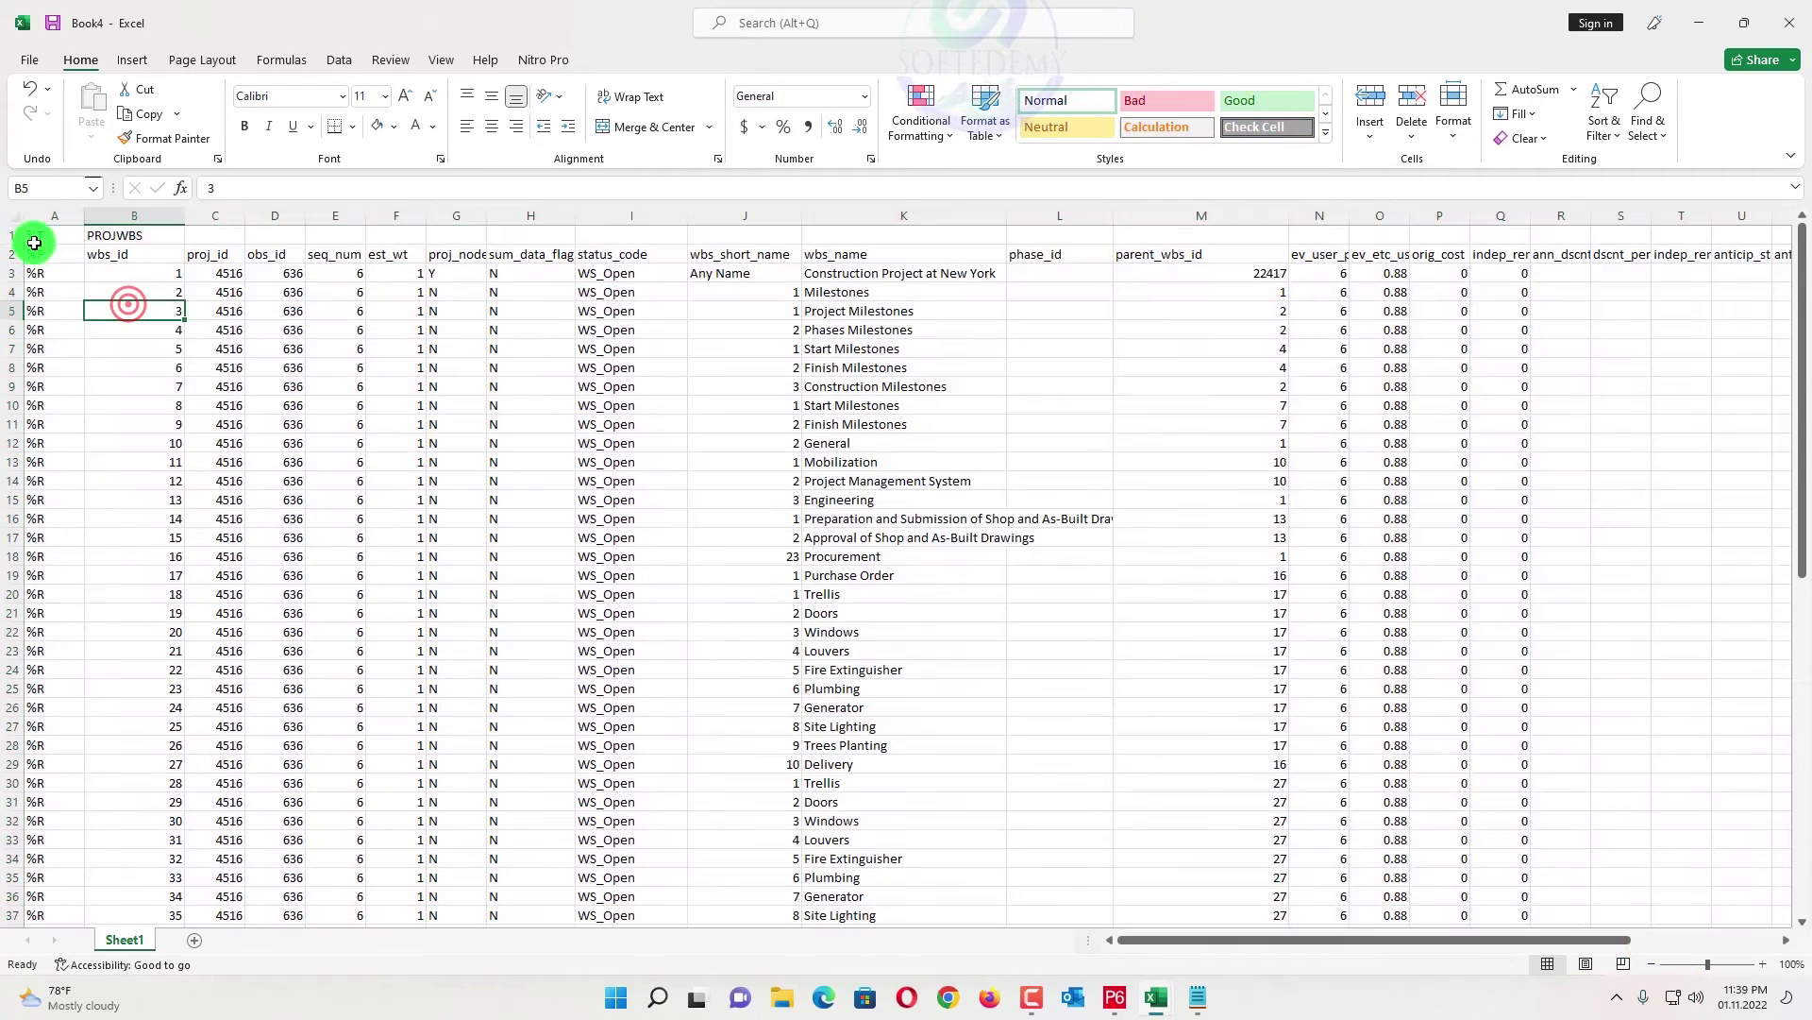
- Copy the PROJWBS table A1:Y72 and paste it over the selected PROJWBS section of the 321 file in Notepad
{"action": "left_click_drag", "start_coordinate": [51, 233], "coordinate": [1597, 852]}
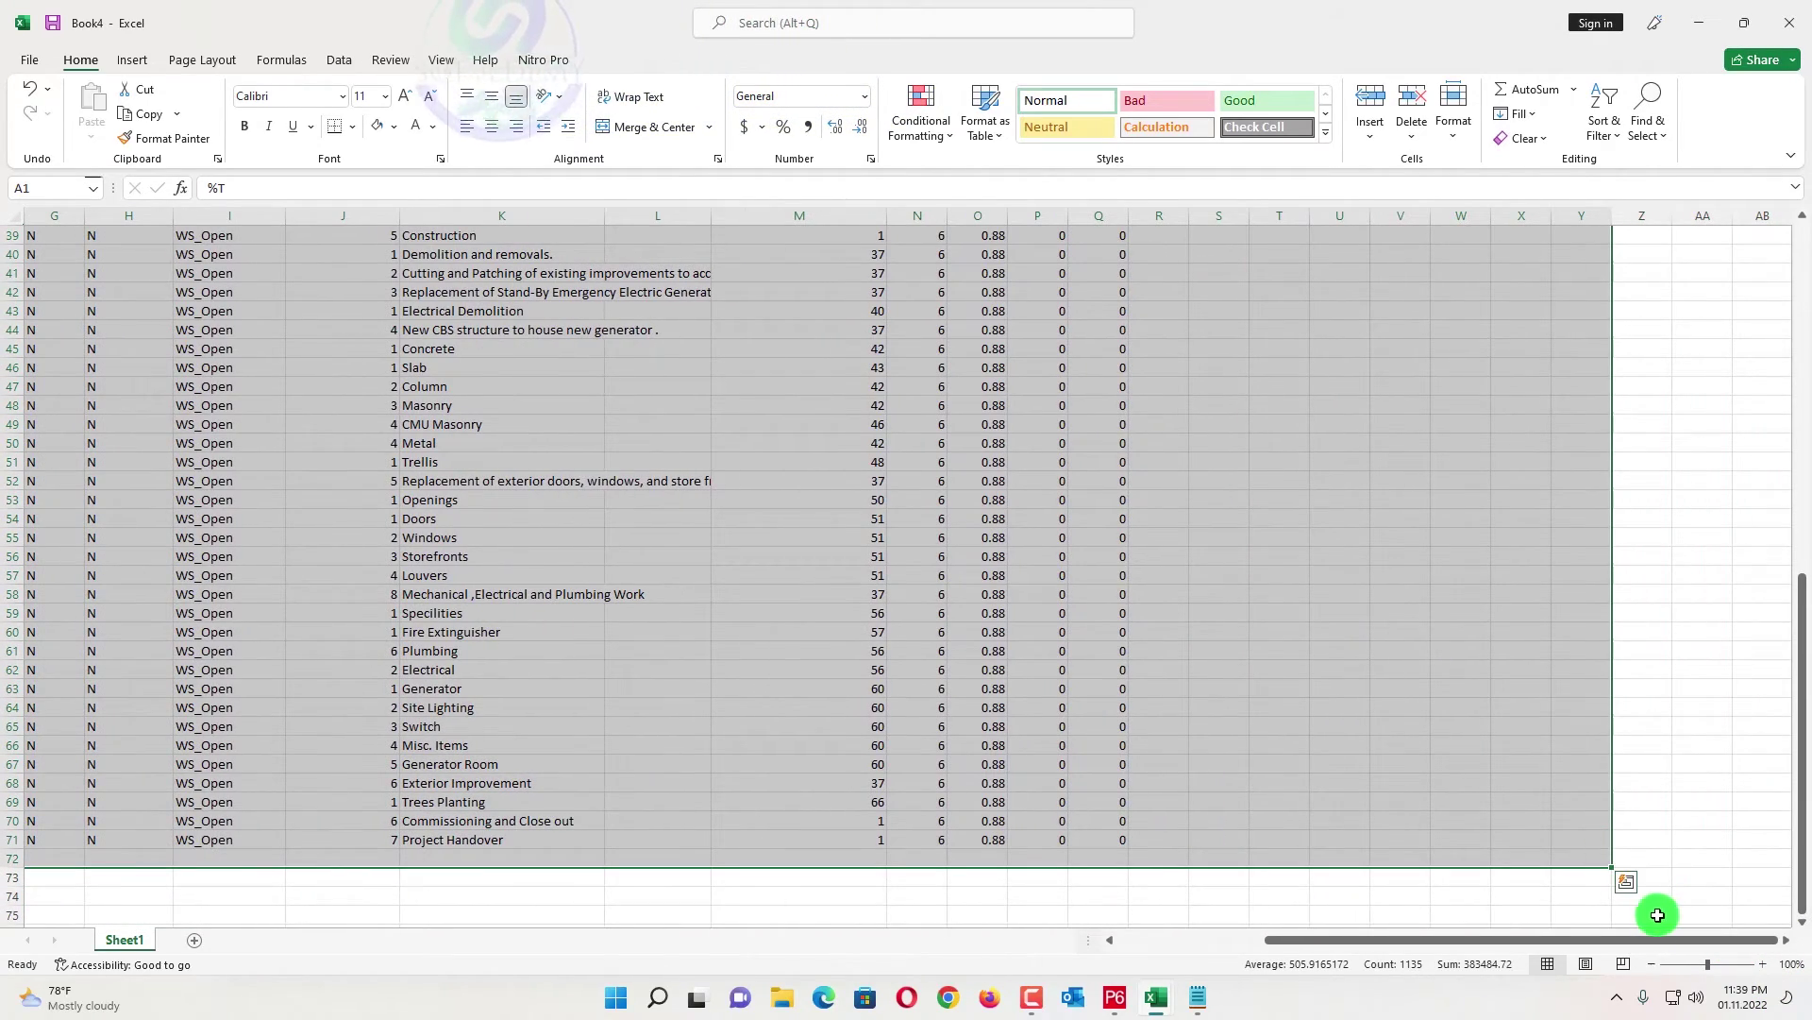
{"action": "scroll", "coordinate": [1638, 938], "scroll_direction": "left", "scroll_amount": 3}
{"action": "key", "text": "ctrl+c"}
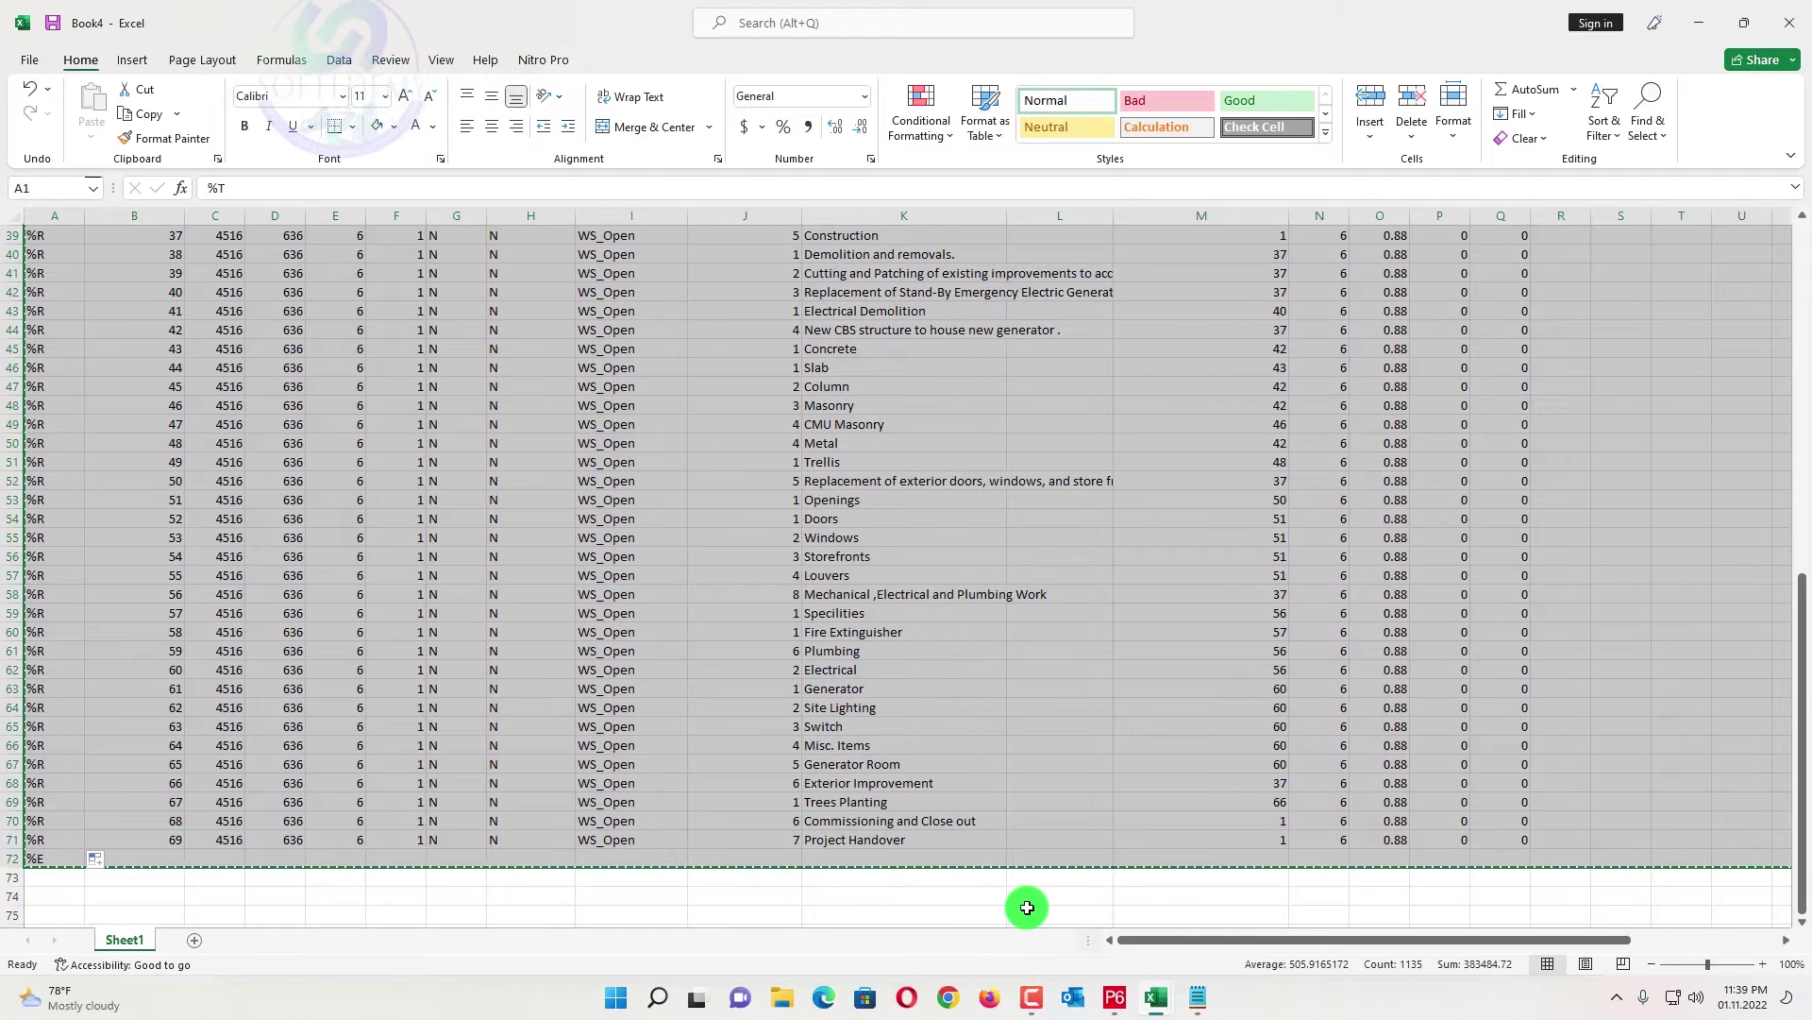
{"action": "left_click", "coordinate": [1198, 994]}
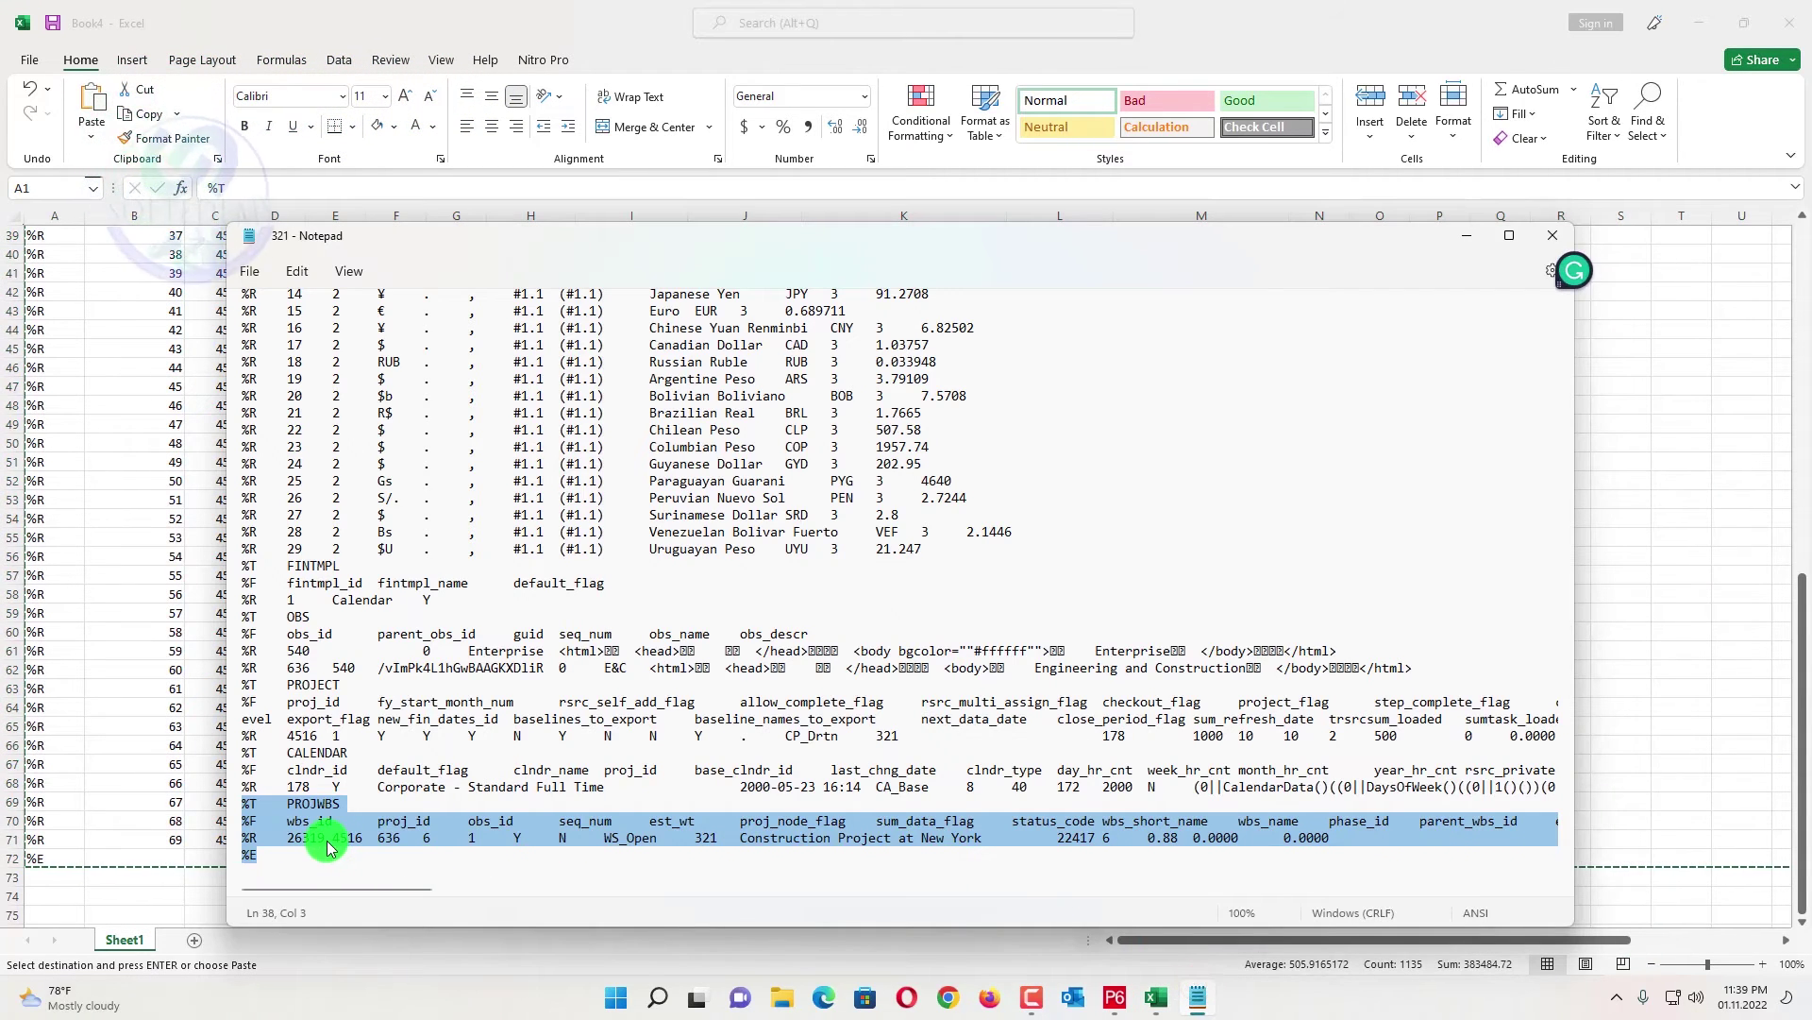
{"action": "key", "text": "ctrl+v"}
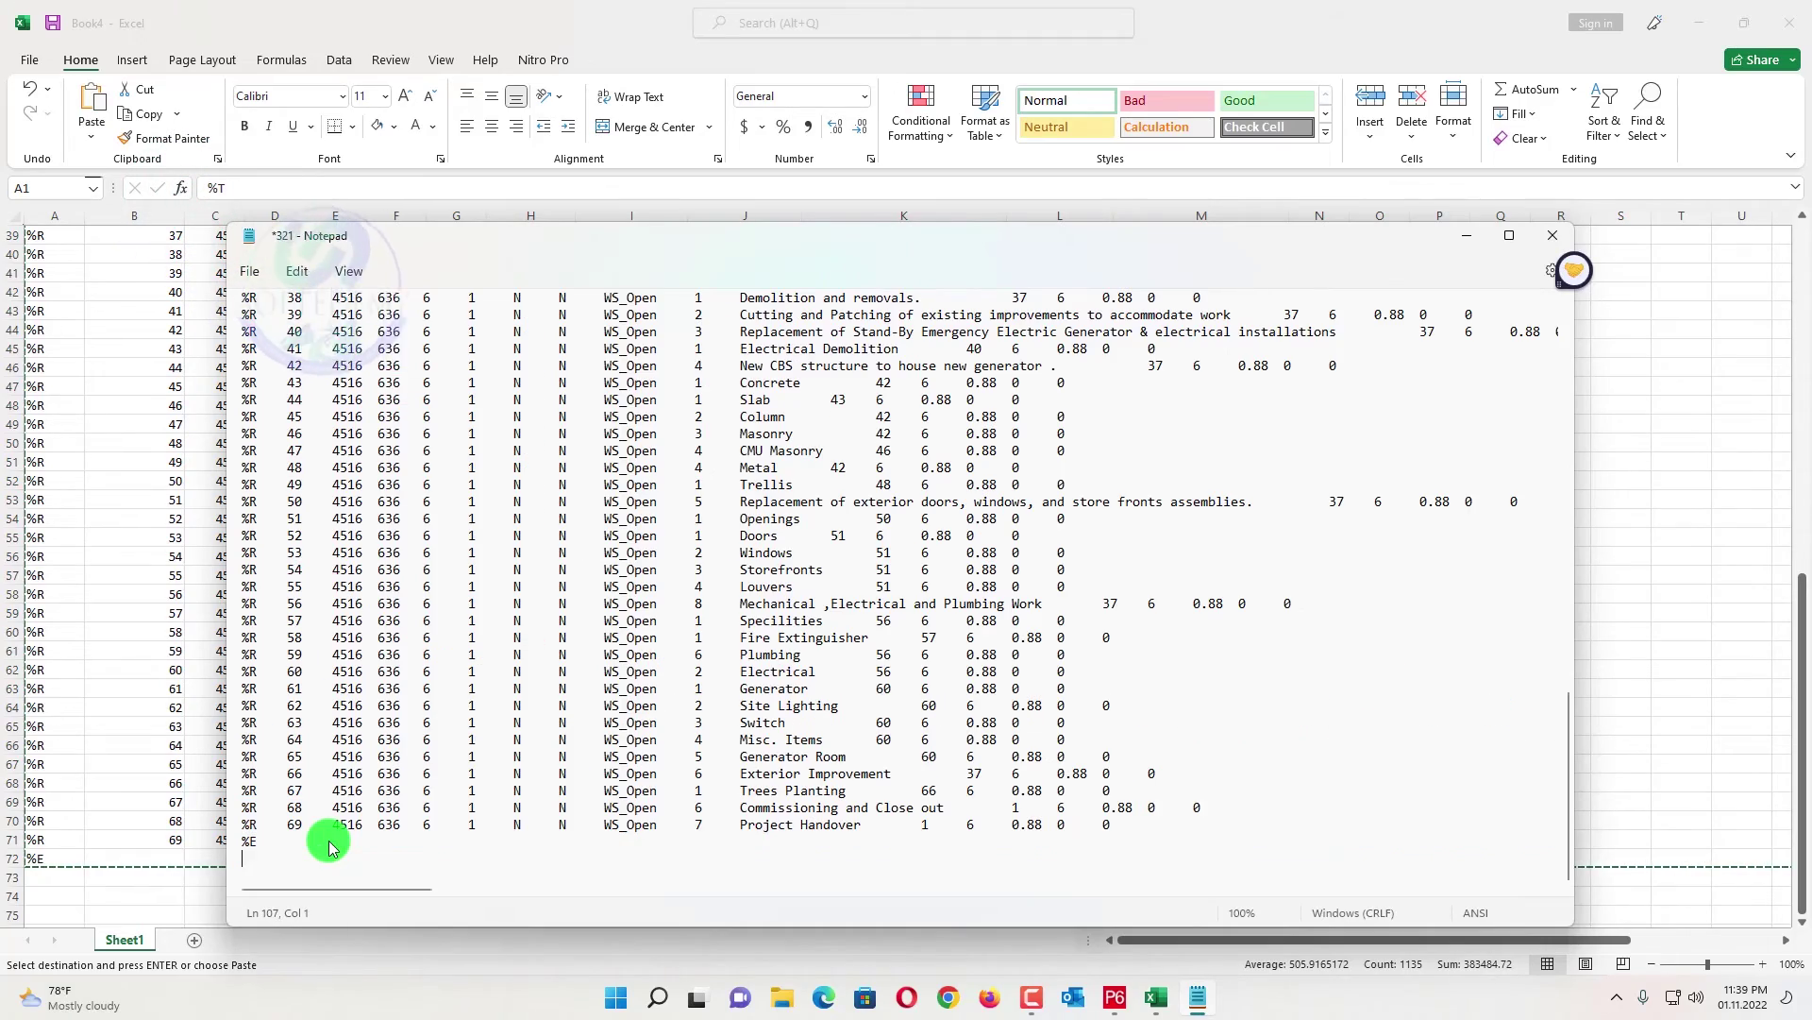
- Look through the edited 321 file, save it and close Notepad, returning to the project's WBS in Primavera P6
{"action": "scroll", "coordinate": [508, 791], "scroll_direction": "up", "scroll_amount": 10}
{"action": "scroll", "coordinate": [508, 791], "scroll_direction": "up", "scroll_amount": 15}
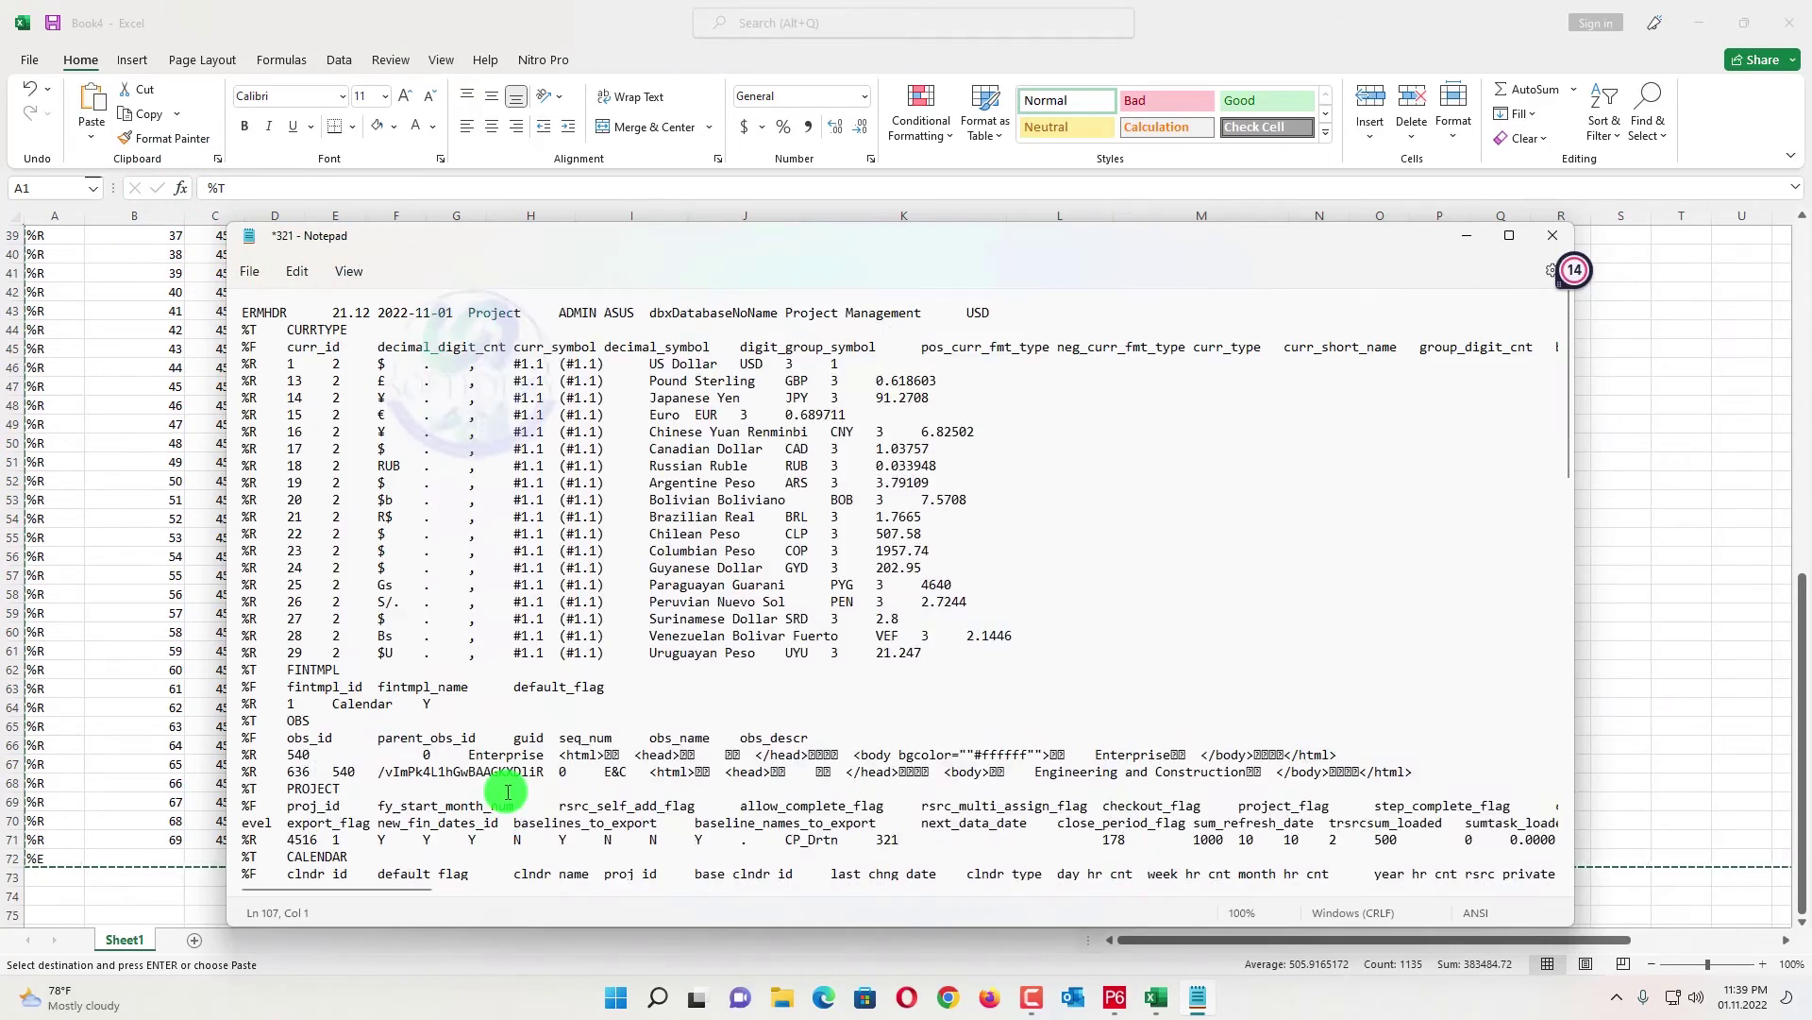
{"action": "scroll", "coordinate": [508, 791], "scroll_direction": "down", "scroll_amount": 12}
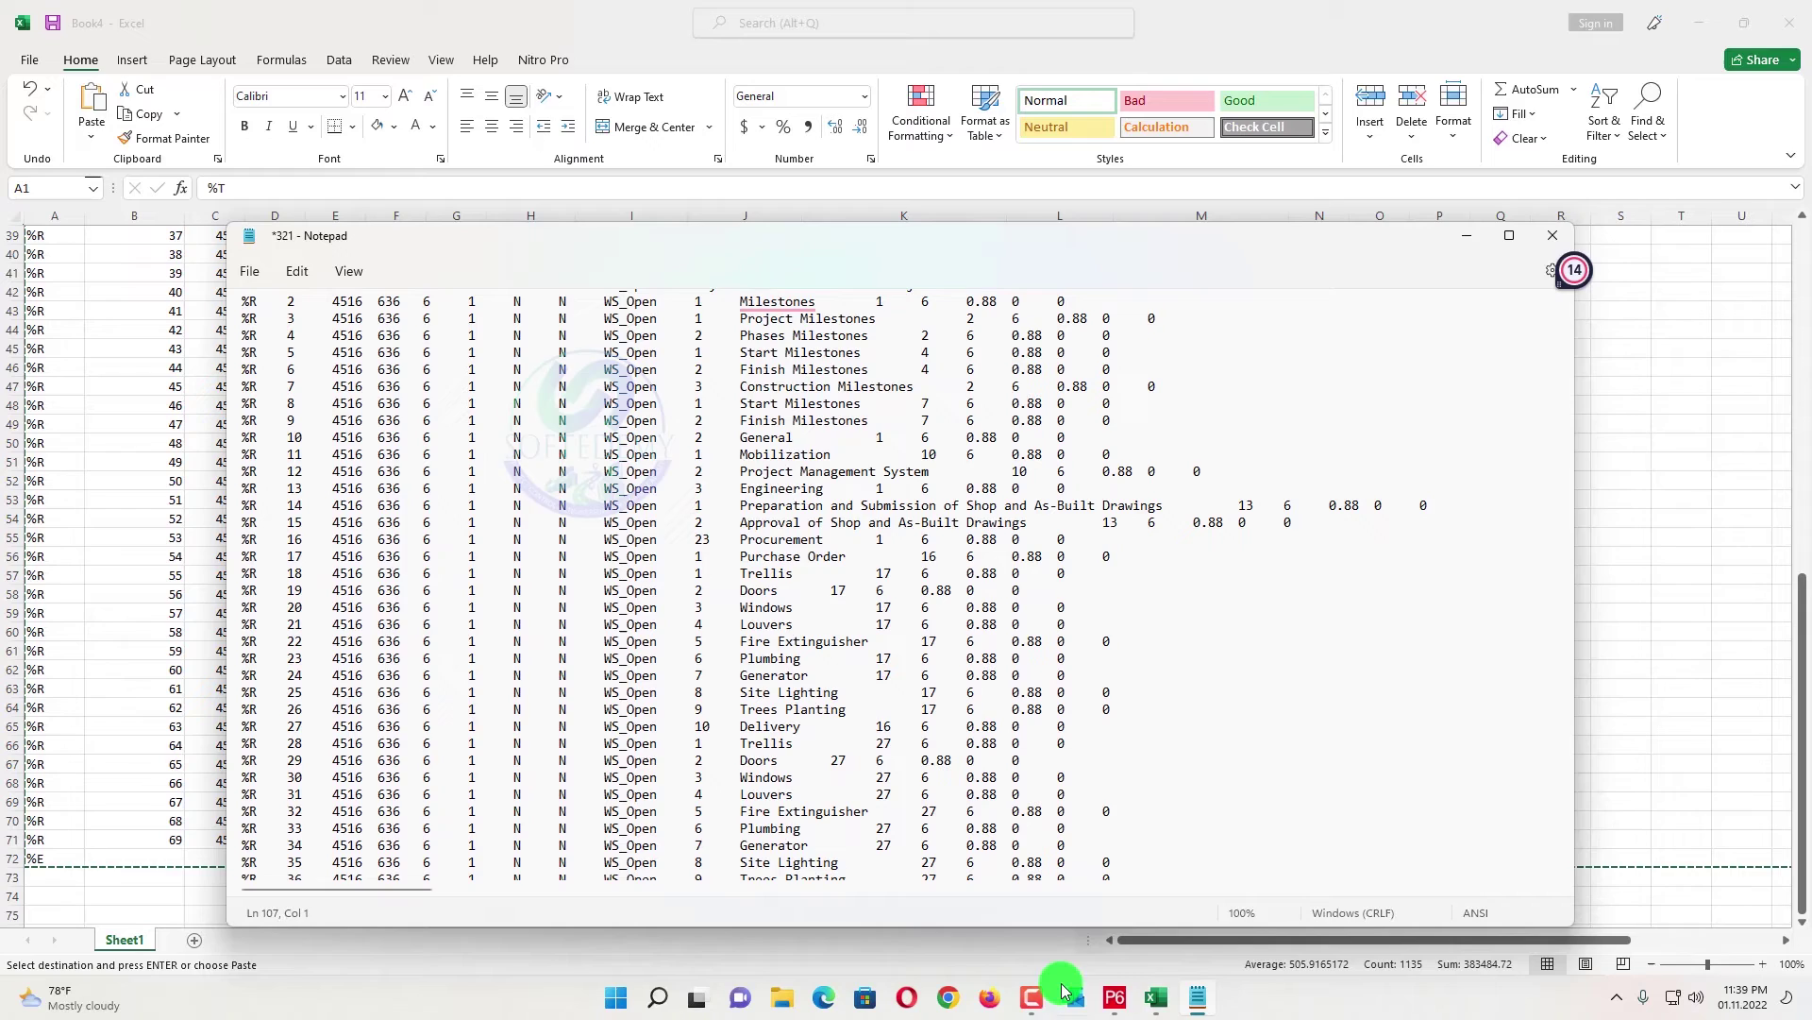
{"action": "left_click", "coordinate": [1117, 993]}
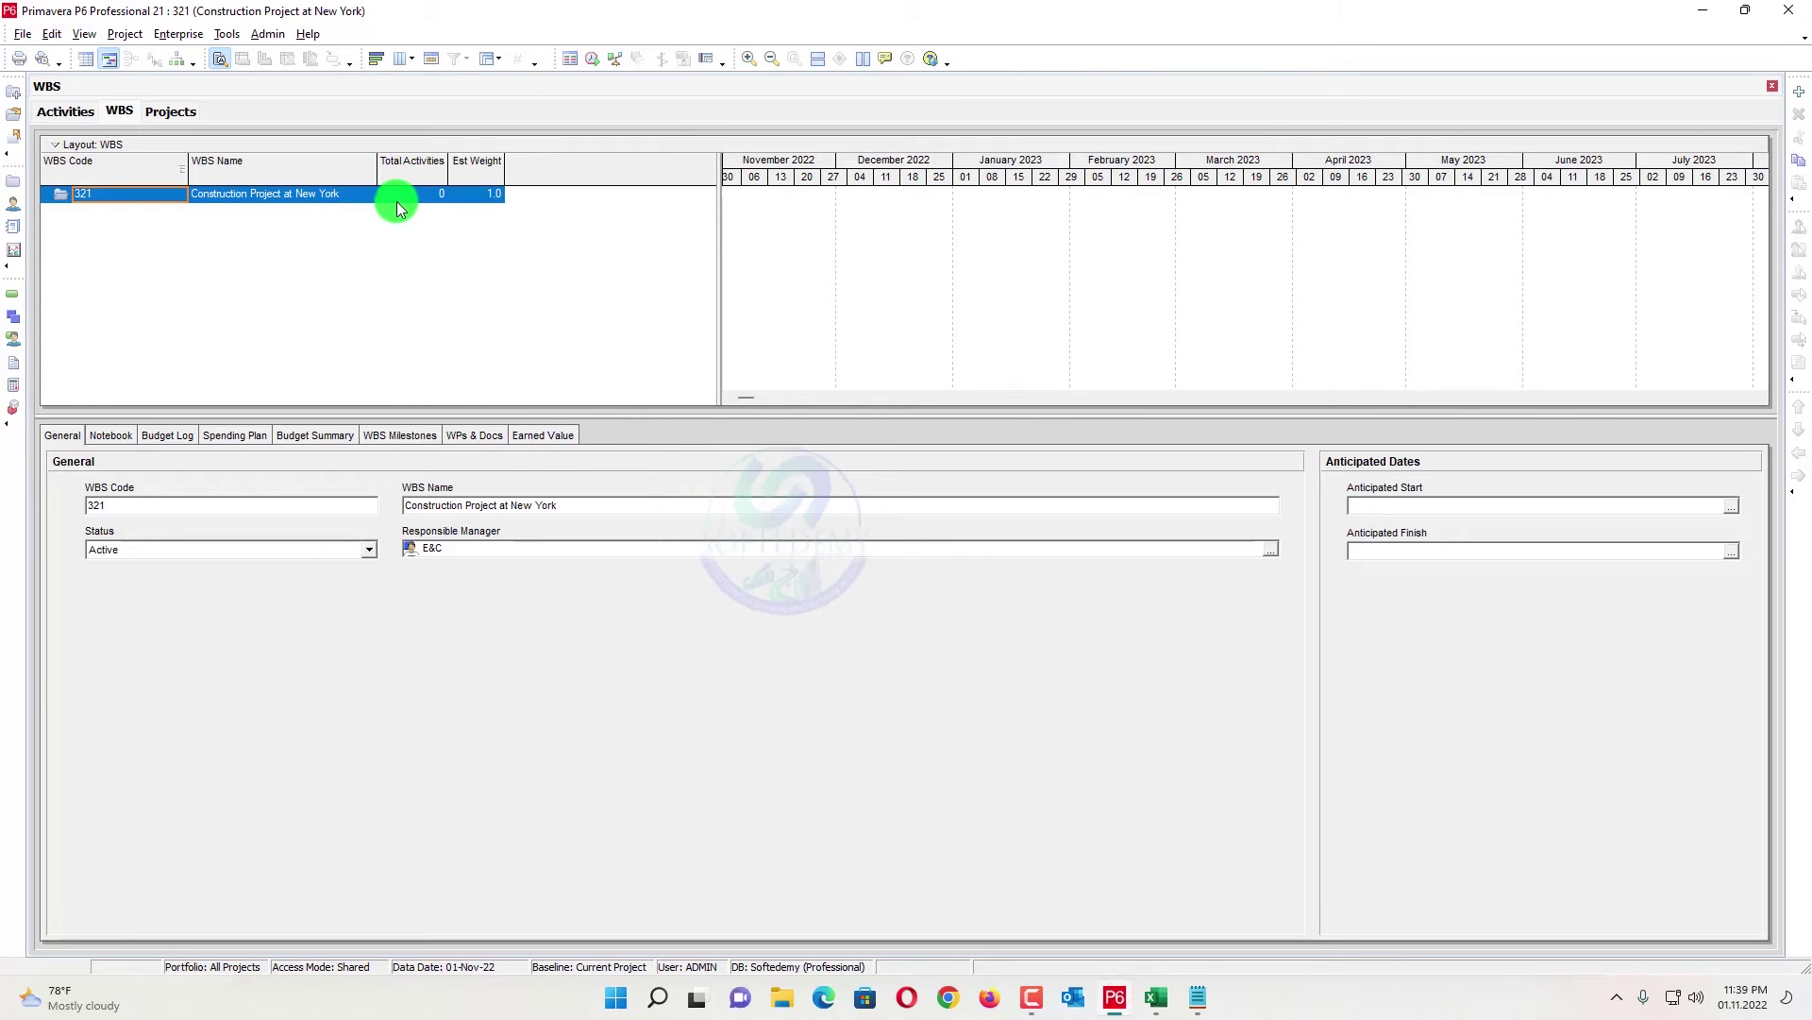
{"action": "key", "text": "alt+Tab"}
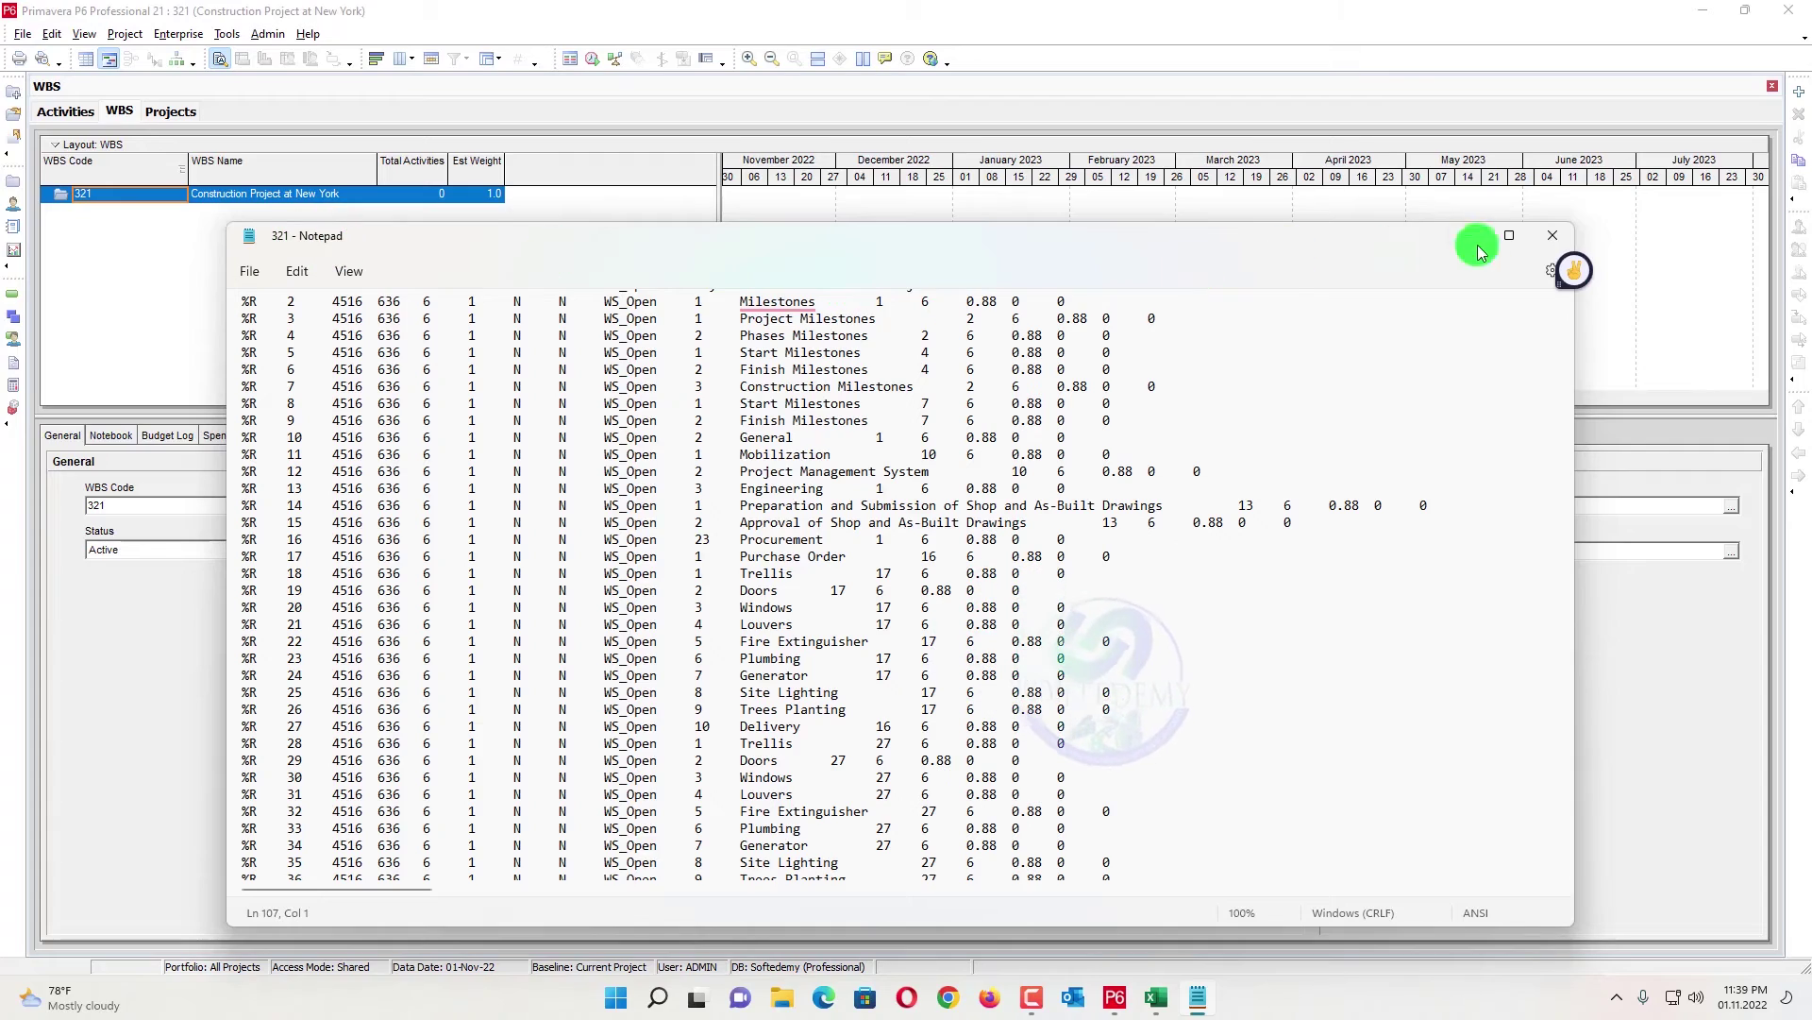
{"action": "left_click", "coordinate": [1562, 234]}
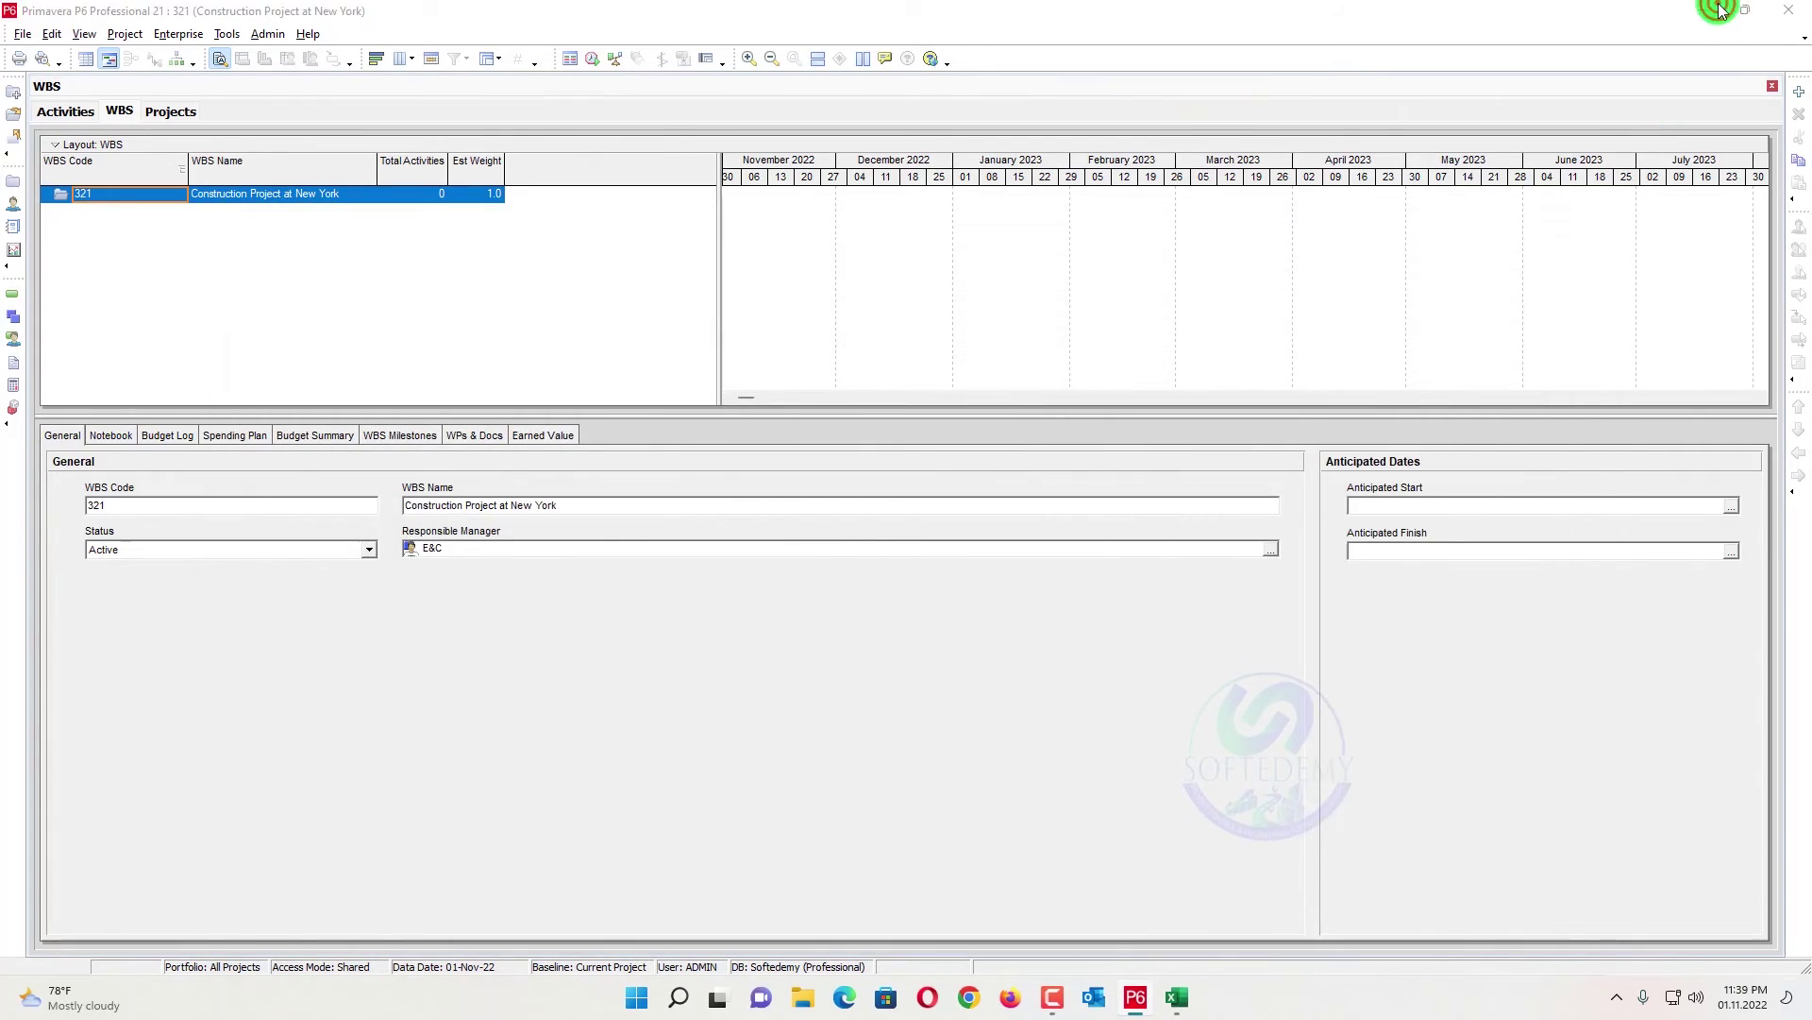
- Check the desktop for the edited 321 file, with the open windows minimized, and return to Primavera P6
{"action": "key", "text": "alt+Tab"}
{"action": "left_click", "coordinate": [1699, 19]}
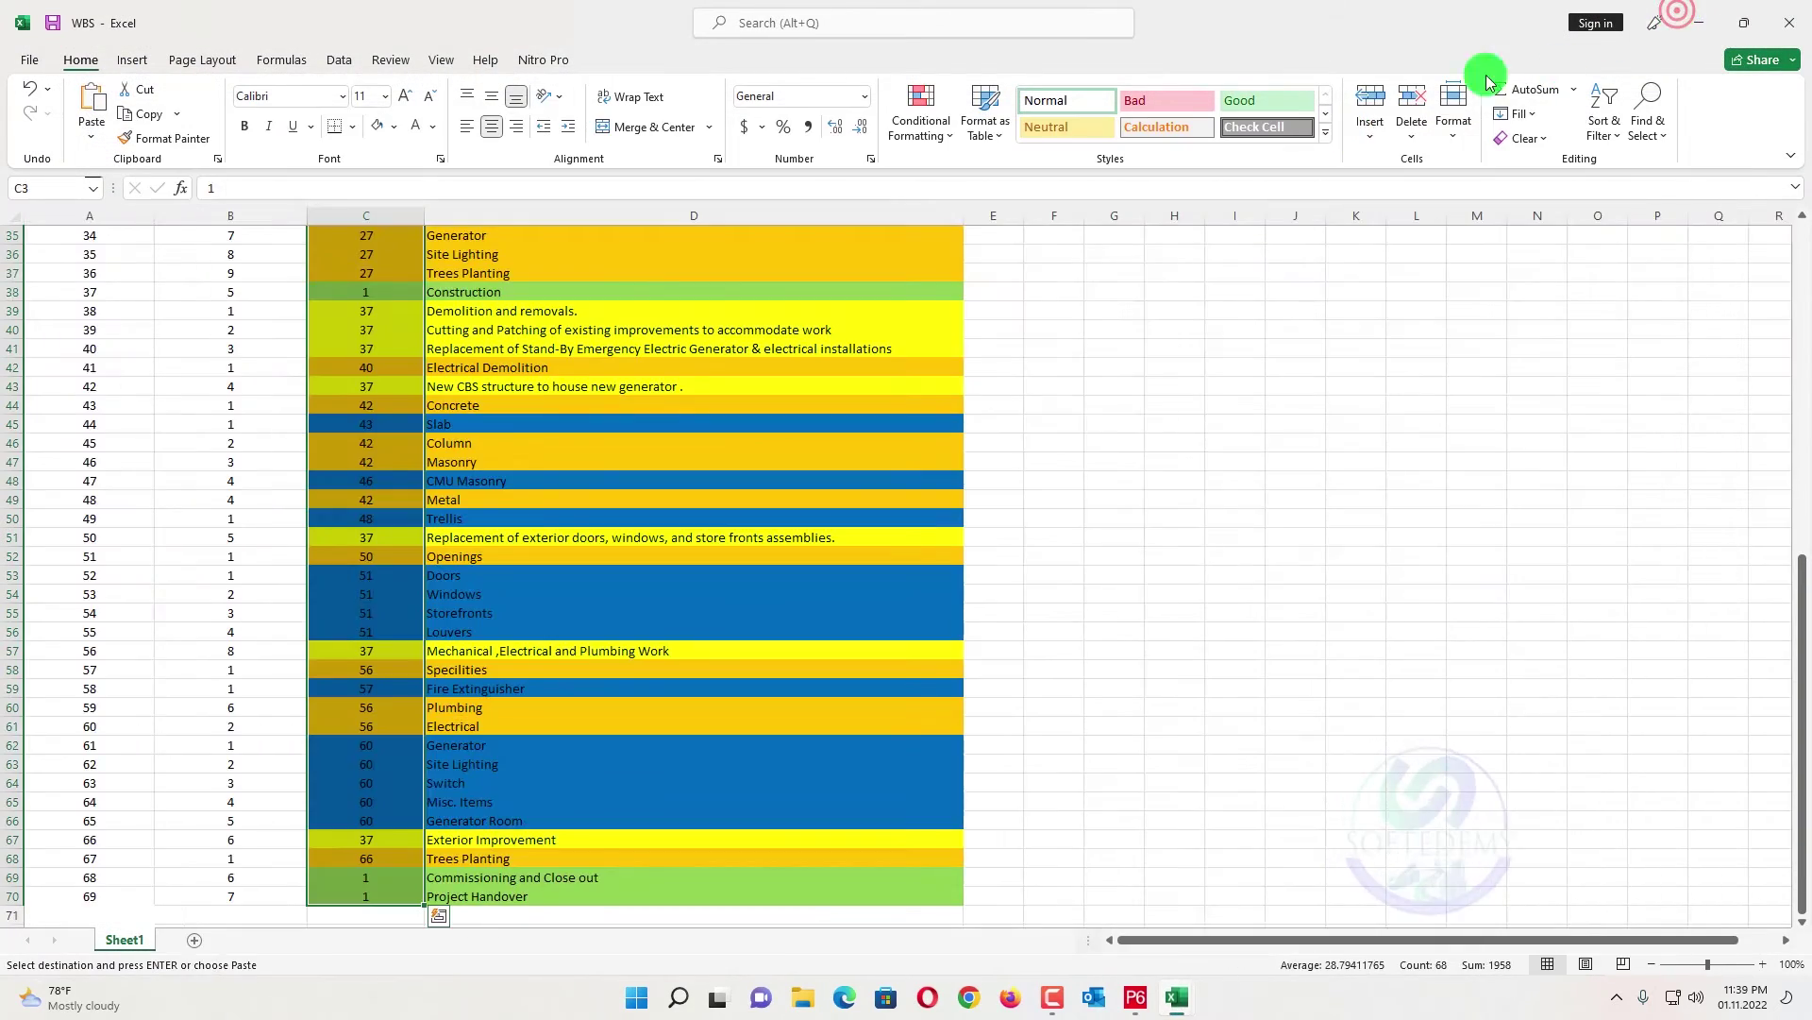
{"action": "left_click", "coordinate": [1716, 13]}
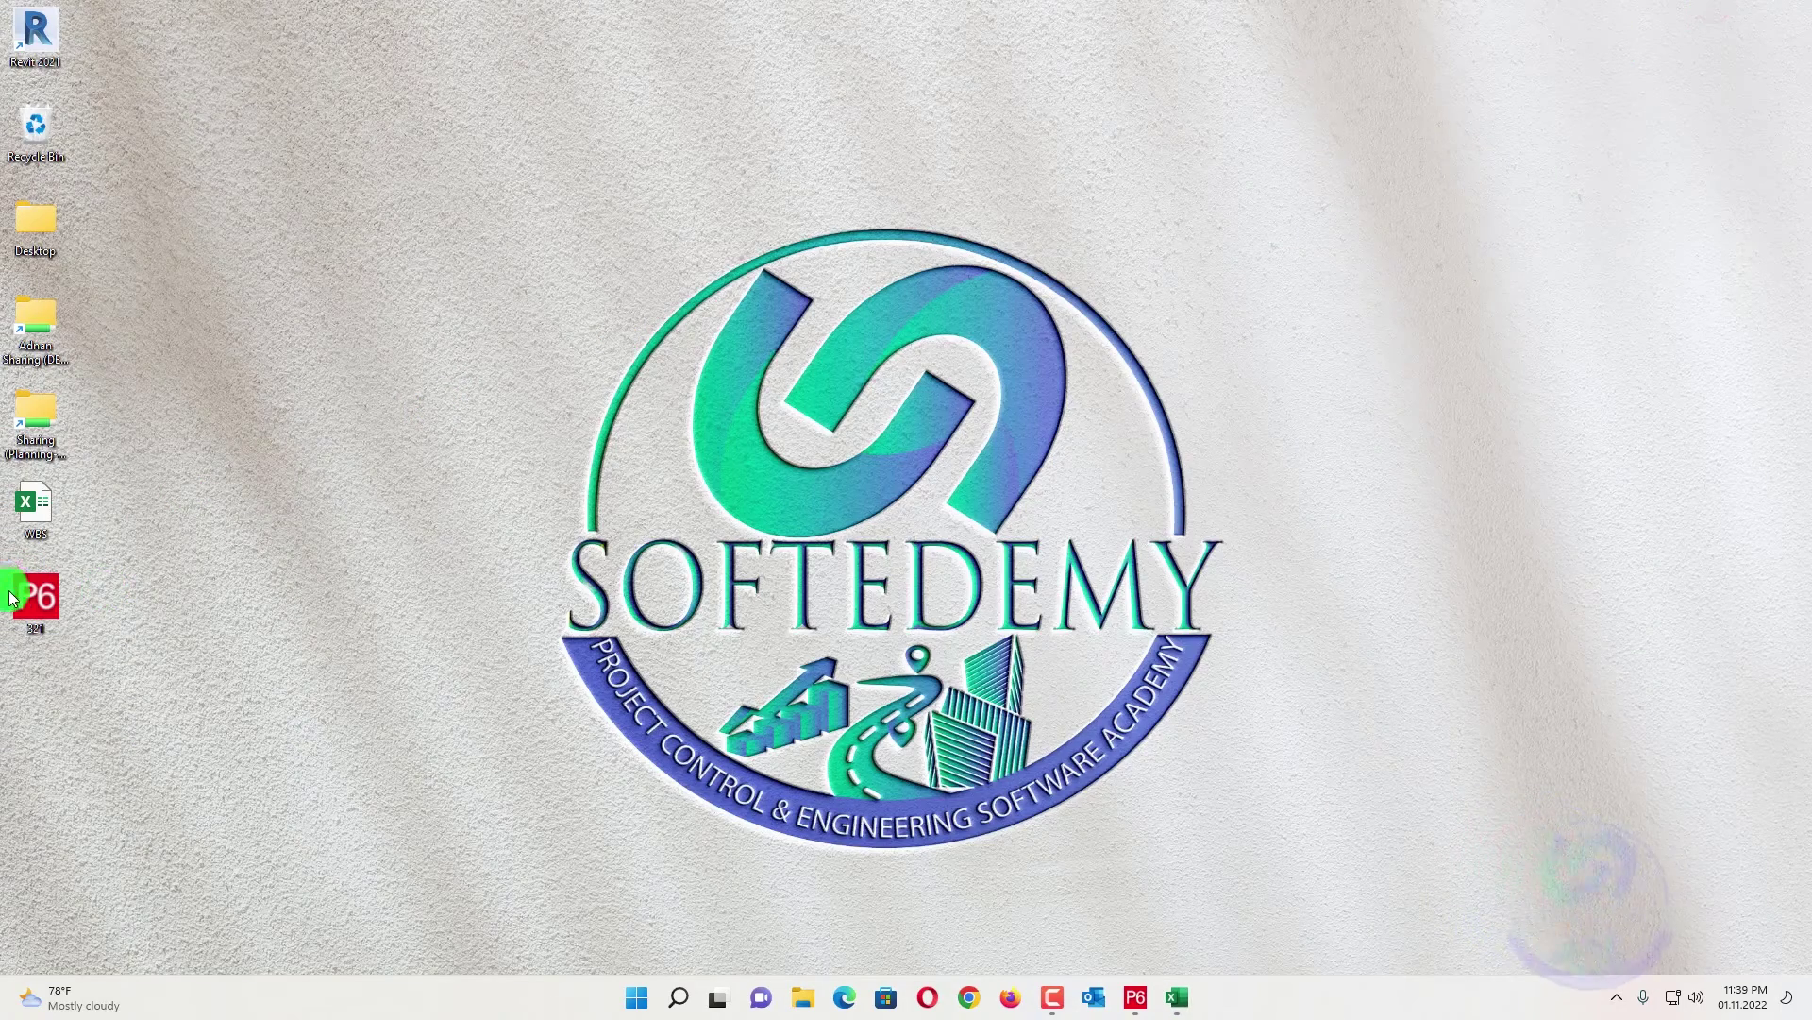
{"action": "left_click", "coordinate": [1137, 997]}
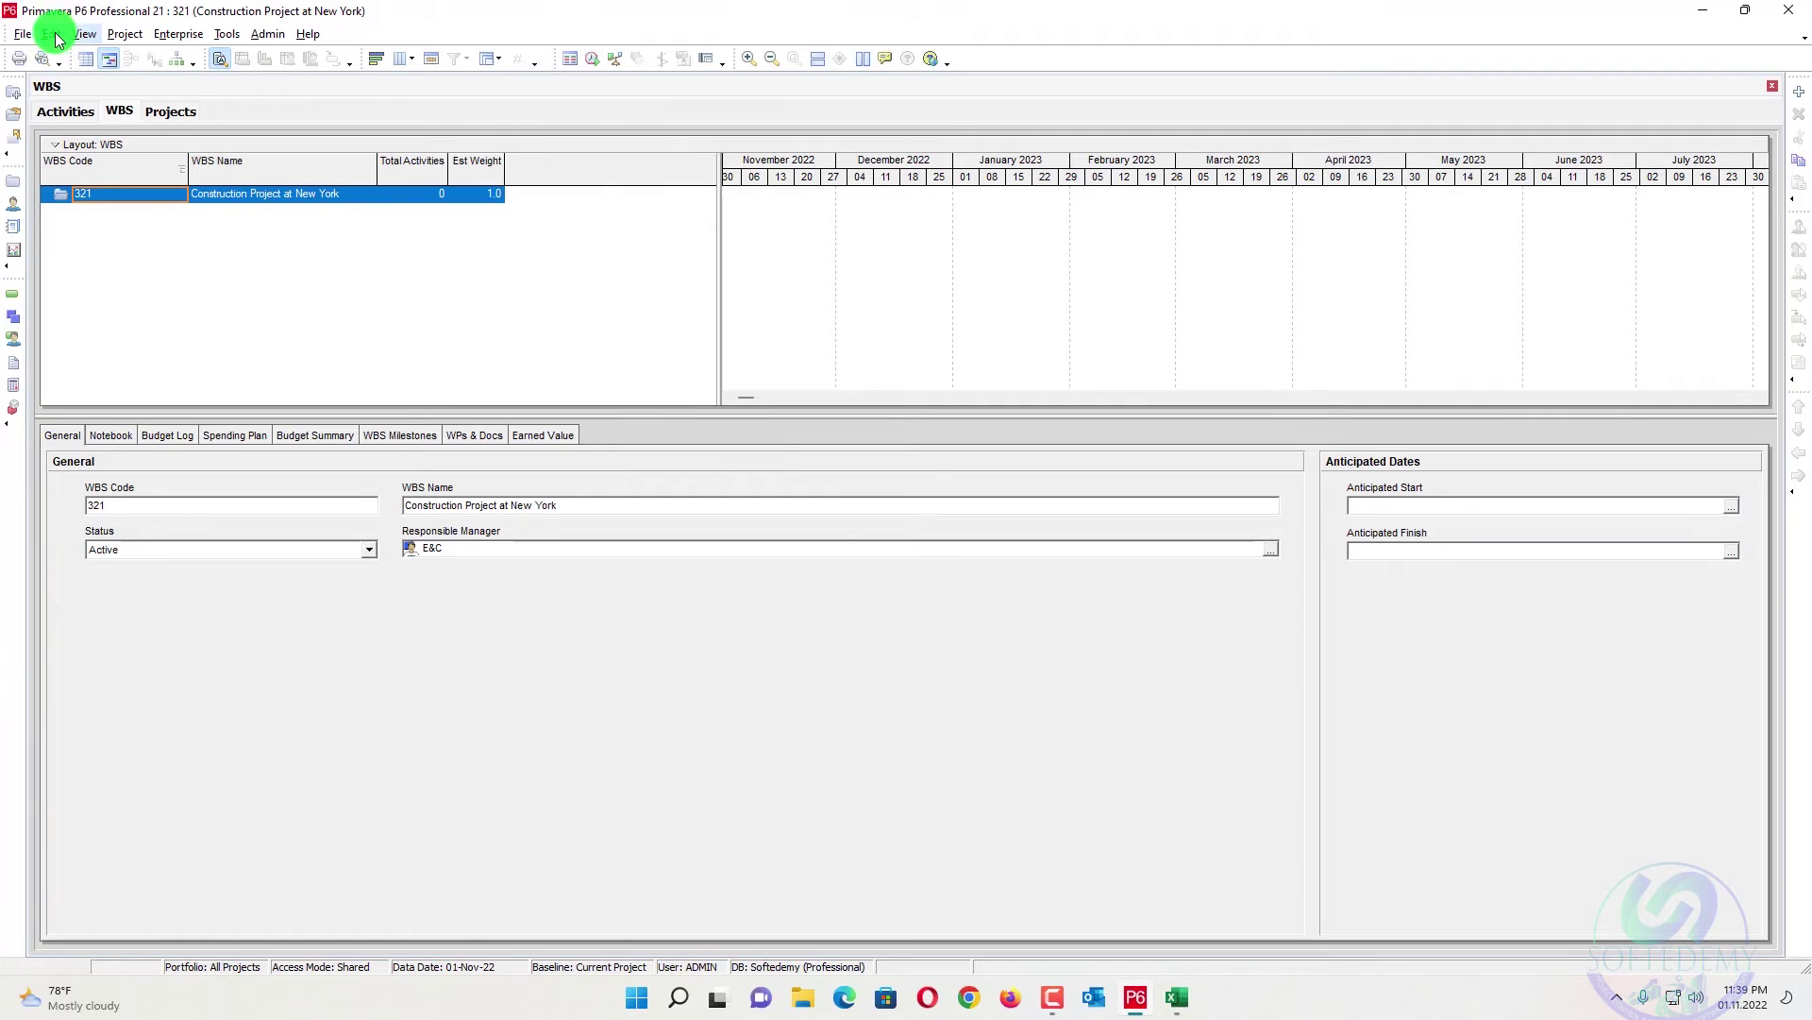
- Start a Primavera PM (XER) import of type Project and choose the 321 file on the Desktop as the import file
{"action": "left_click", "coordinate": [25, 34]}
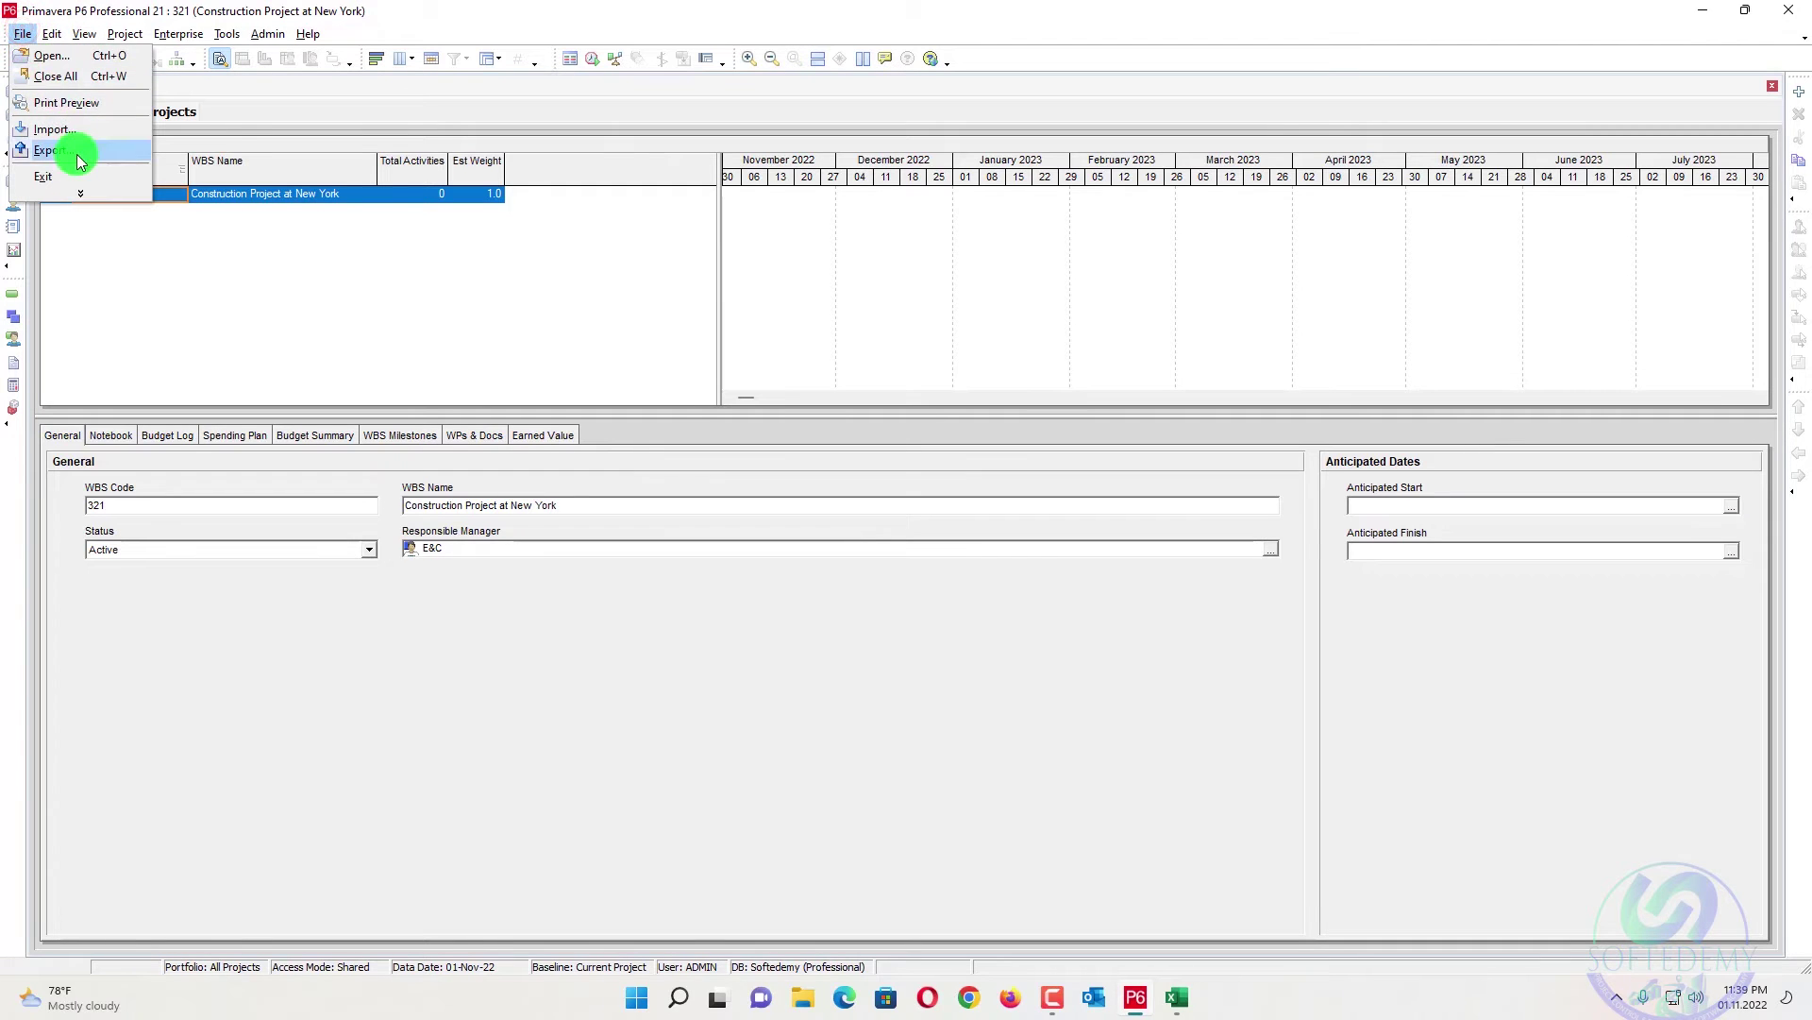
{"action": "left_click", "coordinate": [52, 129]}
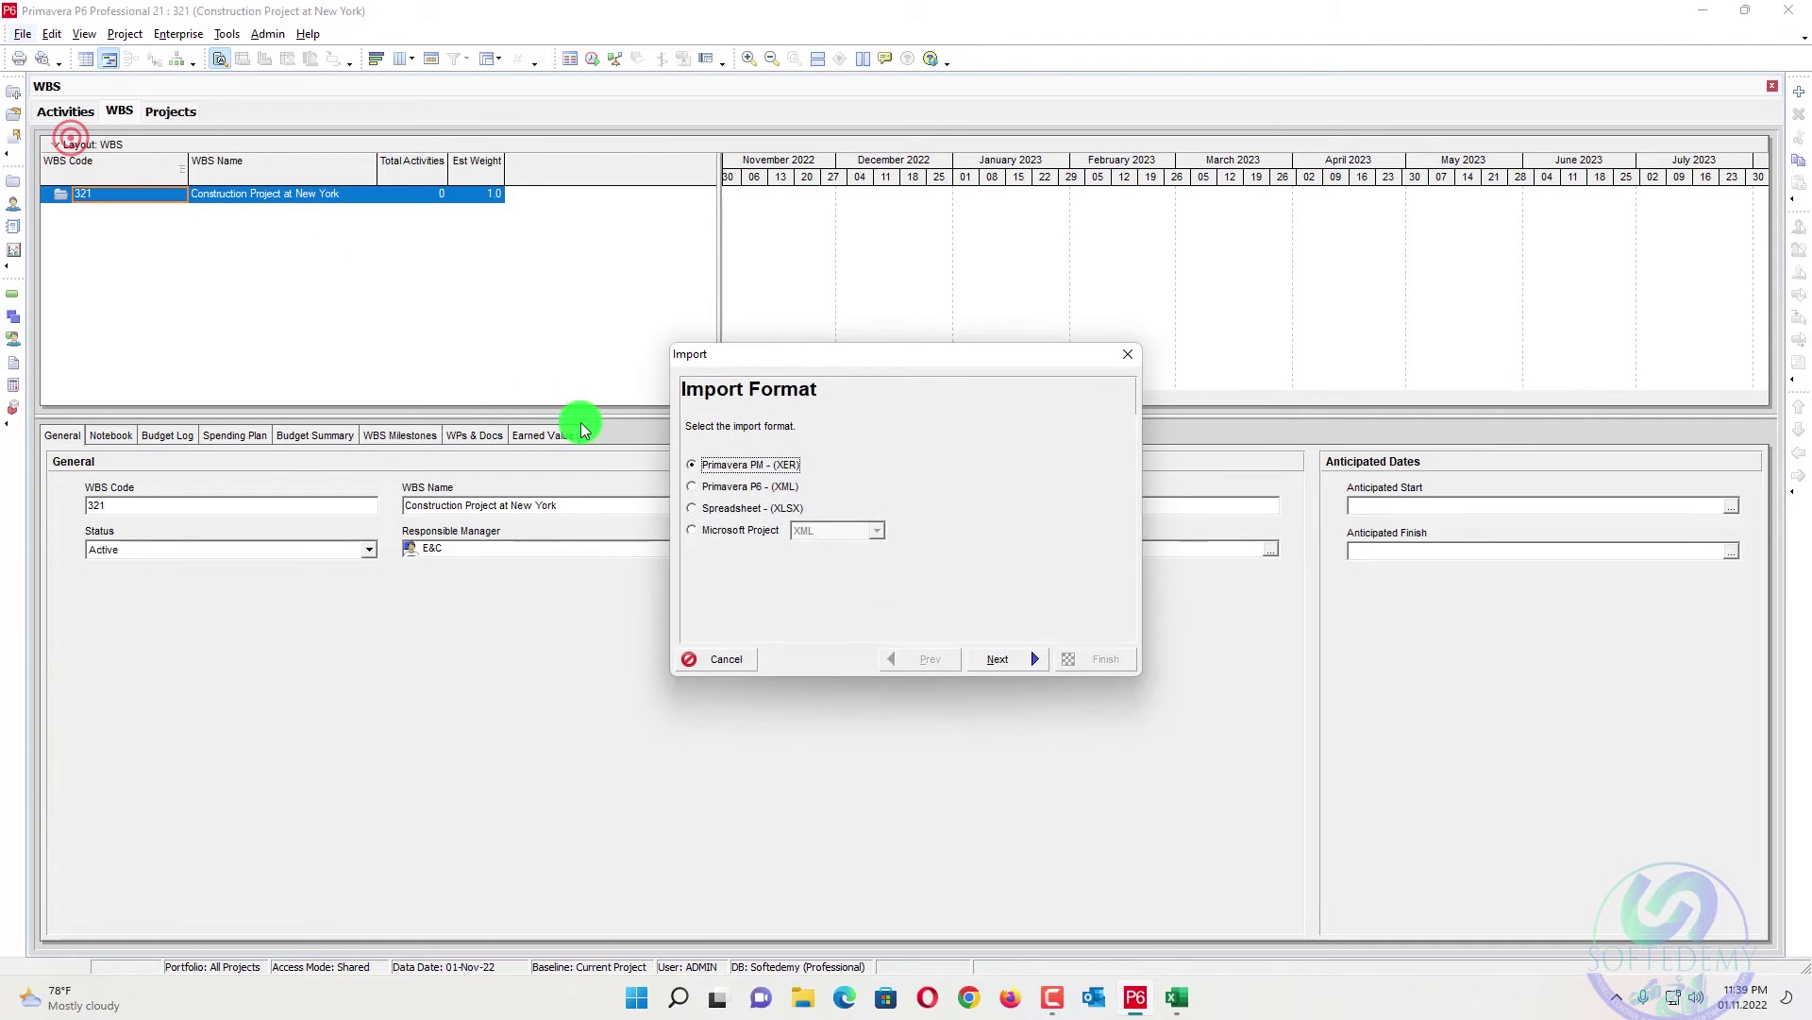
{"action": "left_click", "coordinate": [999, 661]}
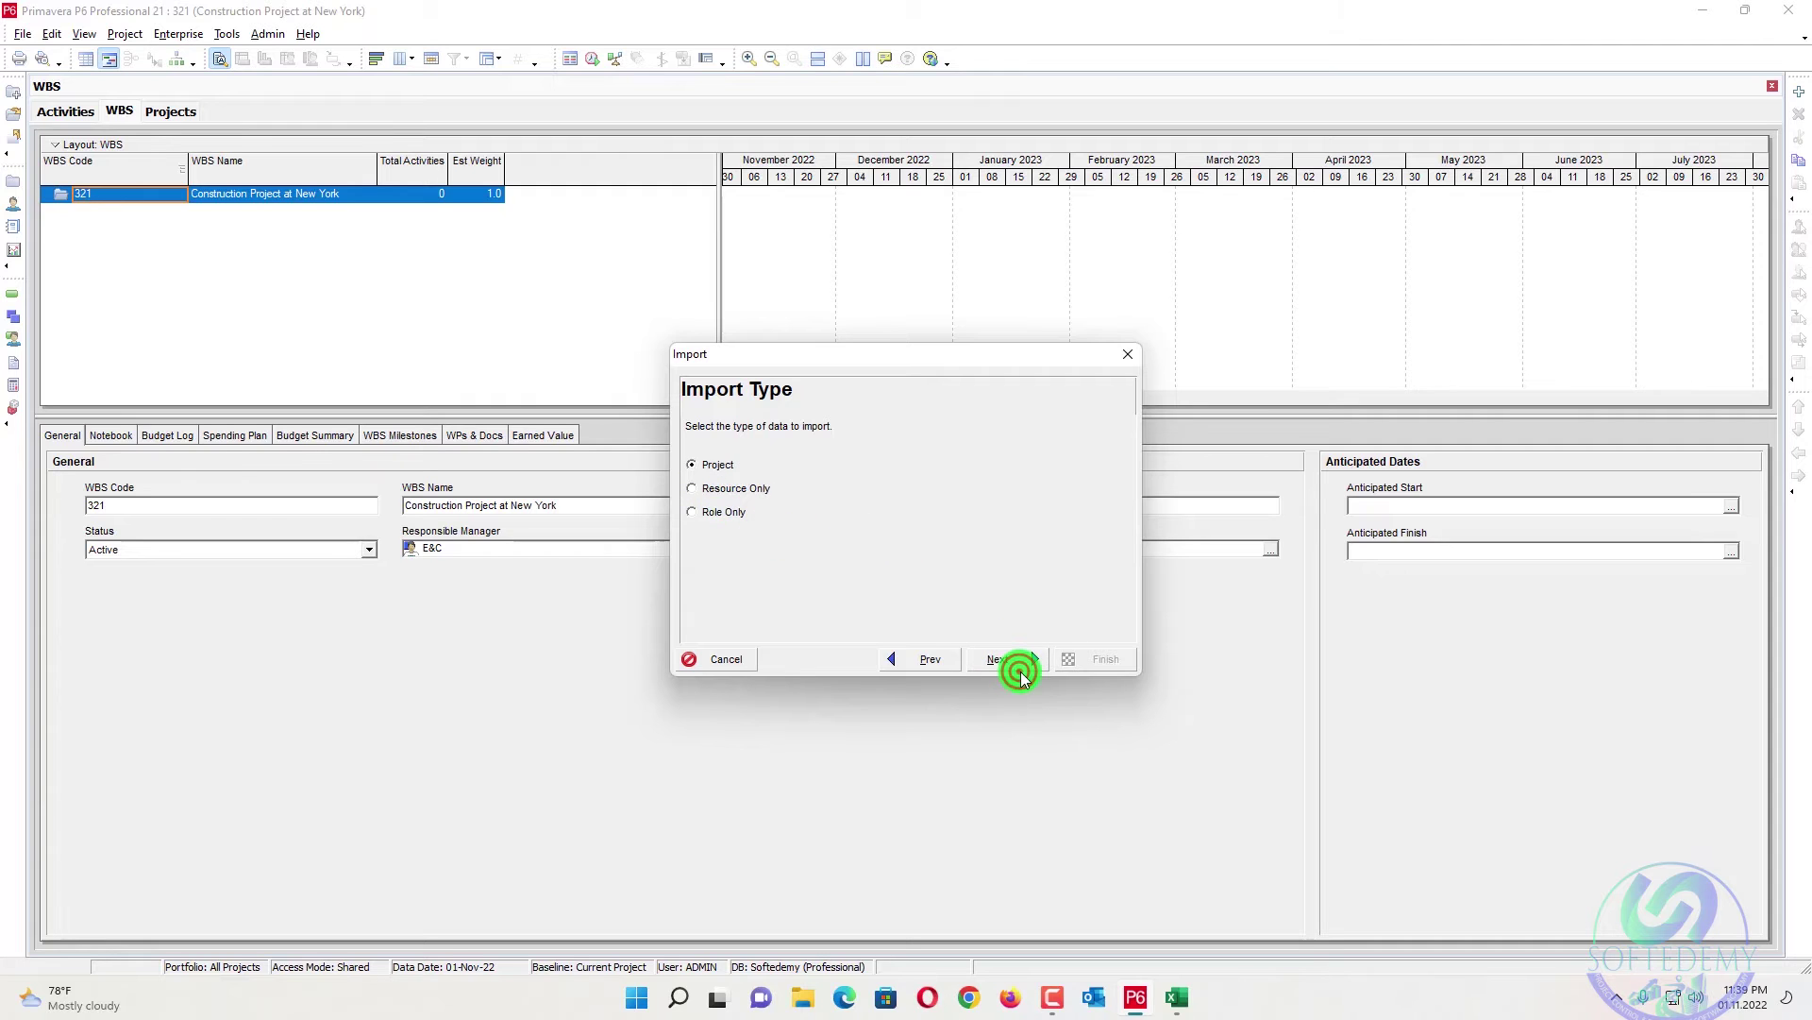
{"action": "left_click", "coordinate": [1021, 672]}
{"action": "left_click", "coordinate": [966, 483]}
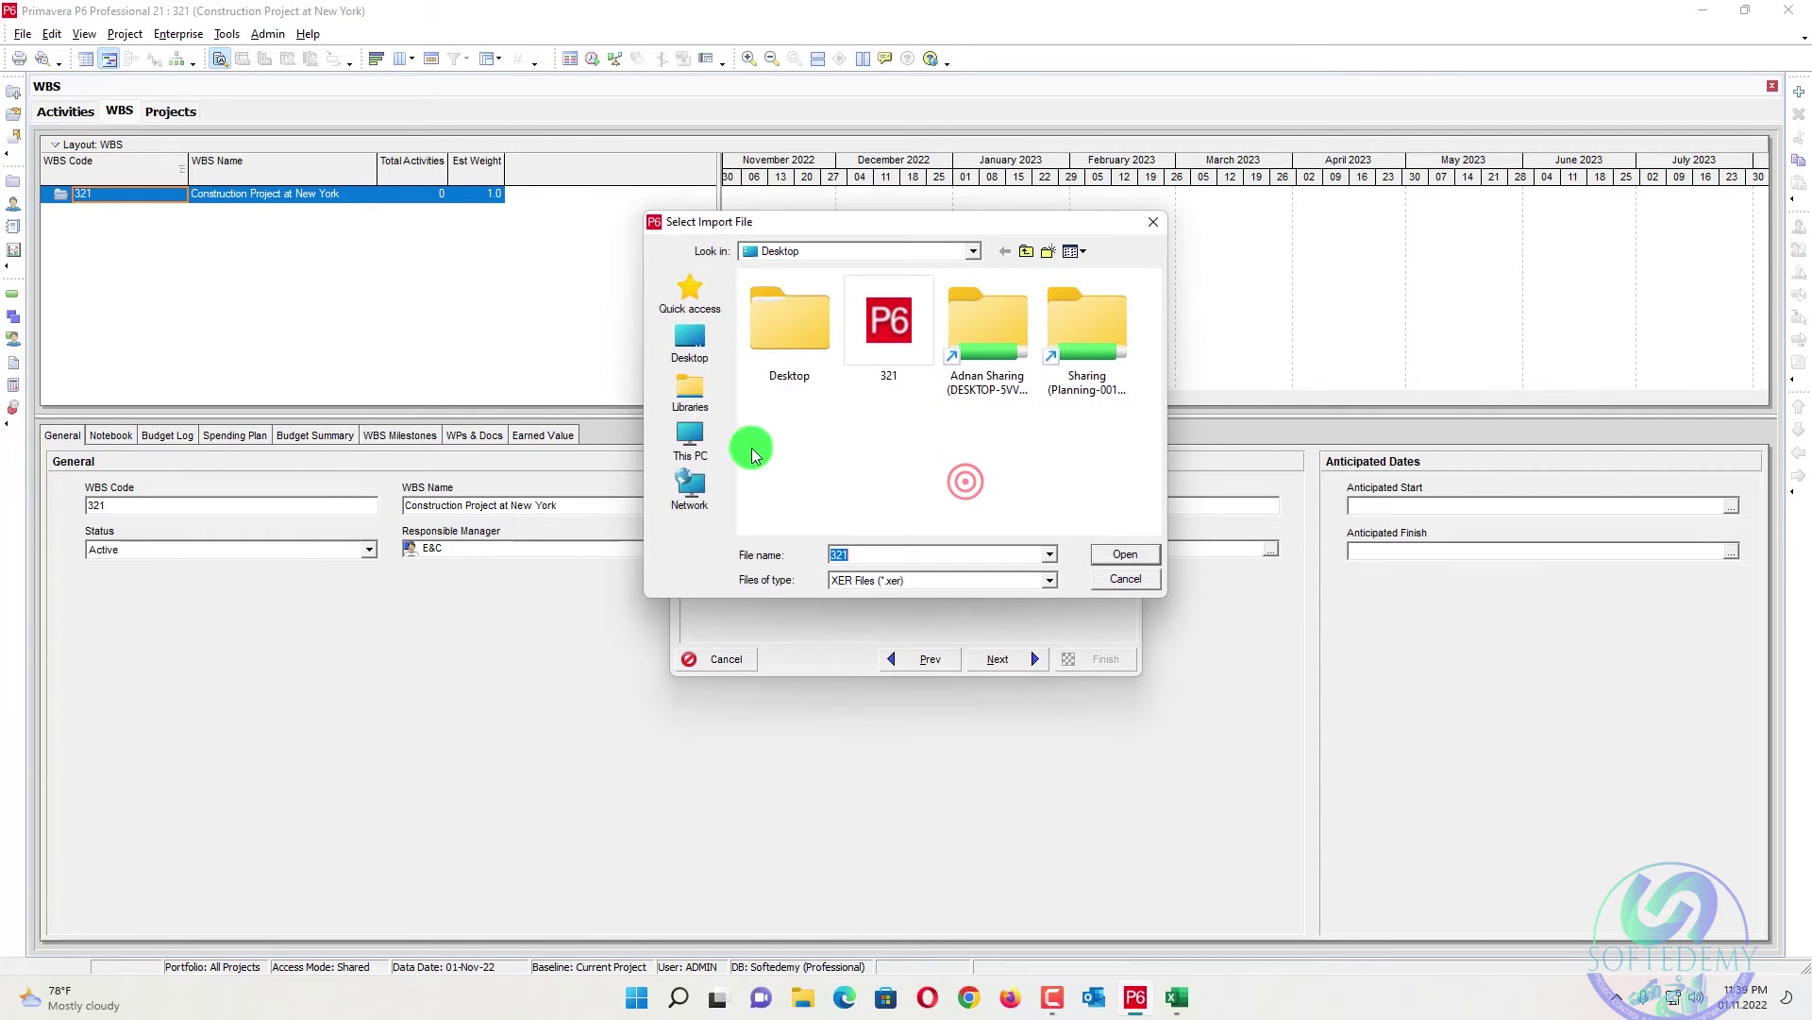
{"action": "left_click", "coordinate": [690, 332]}
{"action": "left_click", "coordinate": [819, 438]}
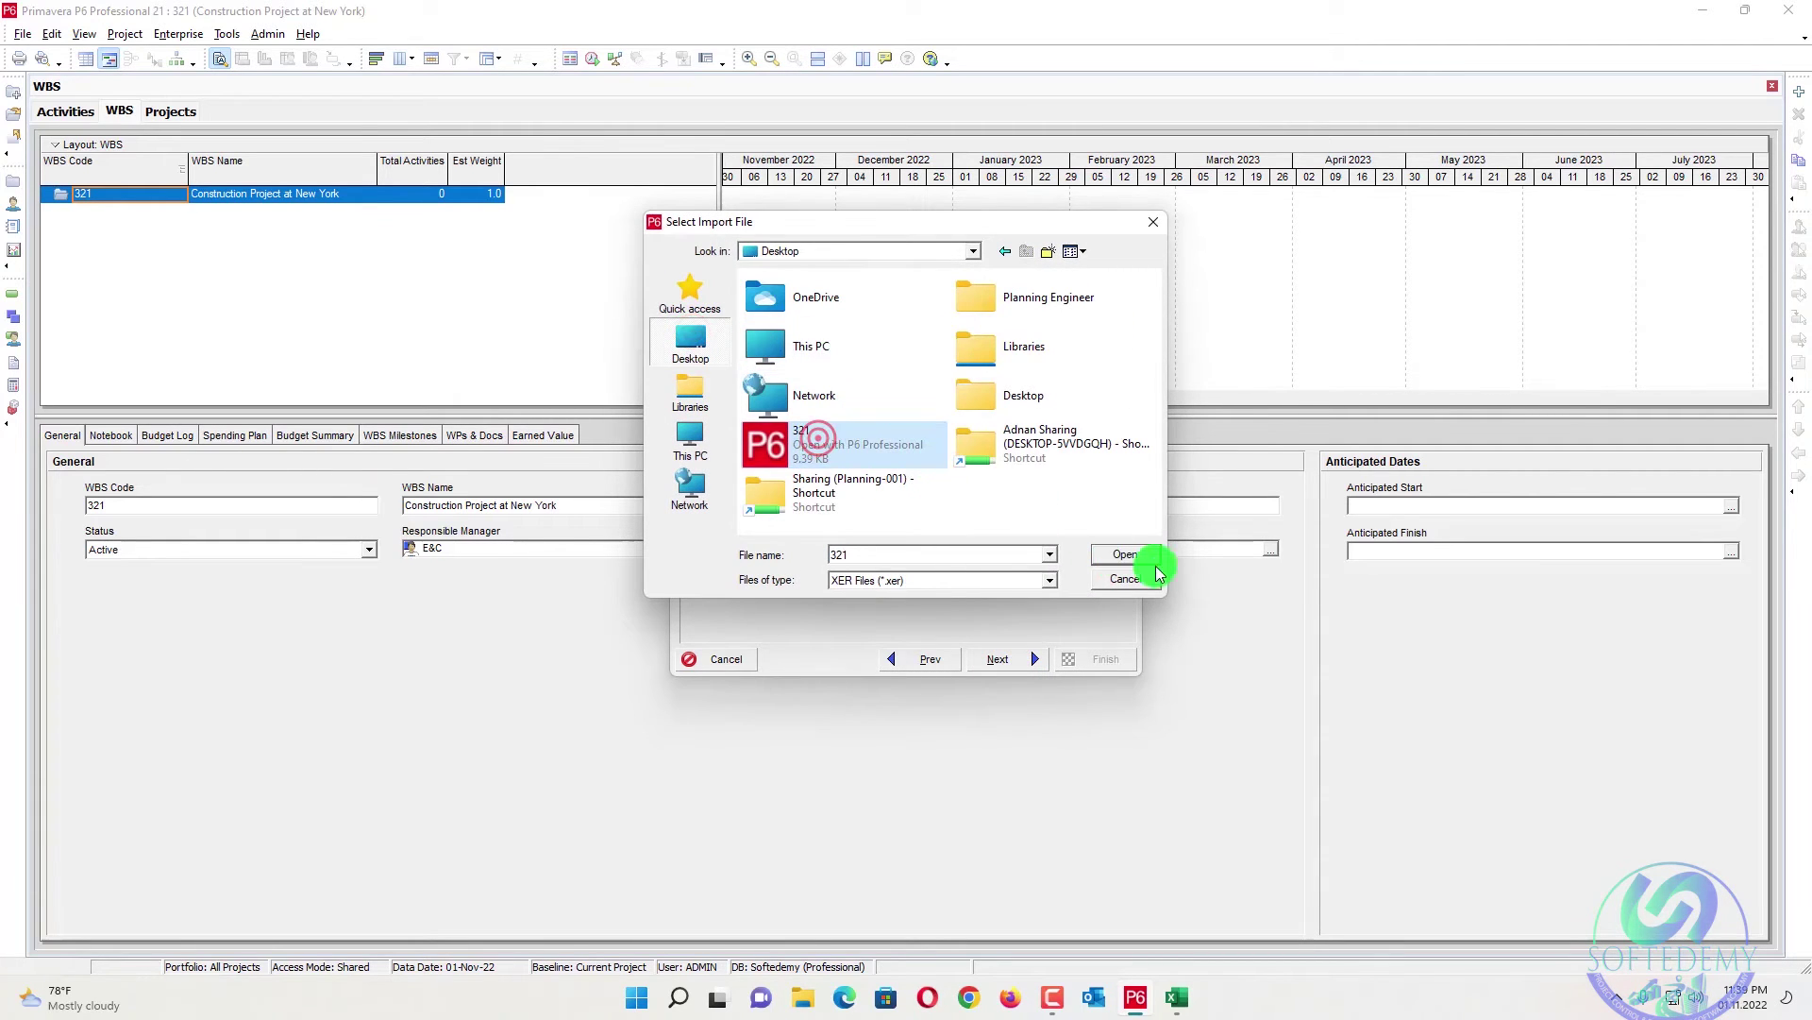
{"action": "left_click", "coordinate": [1147, 555]}
{"action": "left_click", "coordinate": [983, 662]}
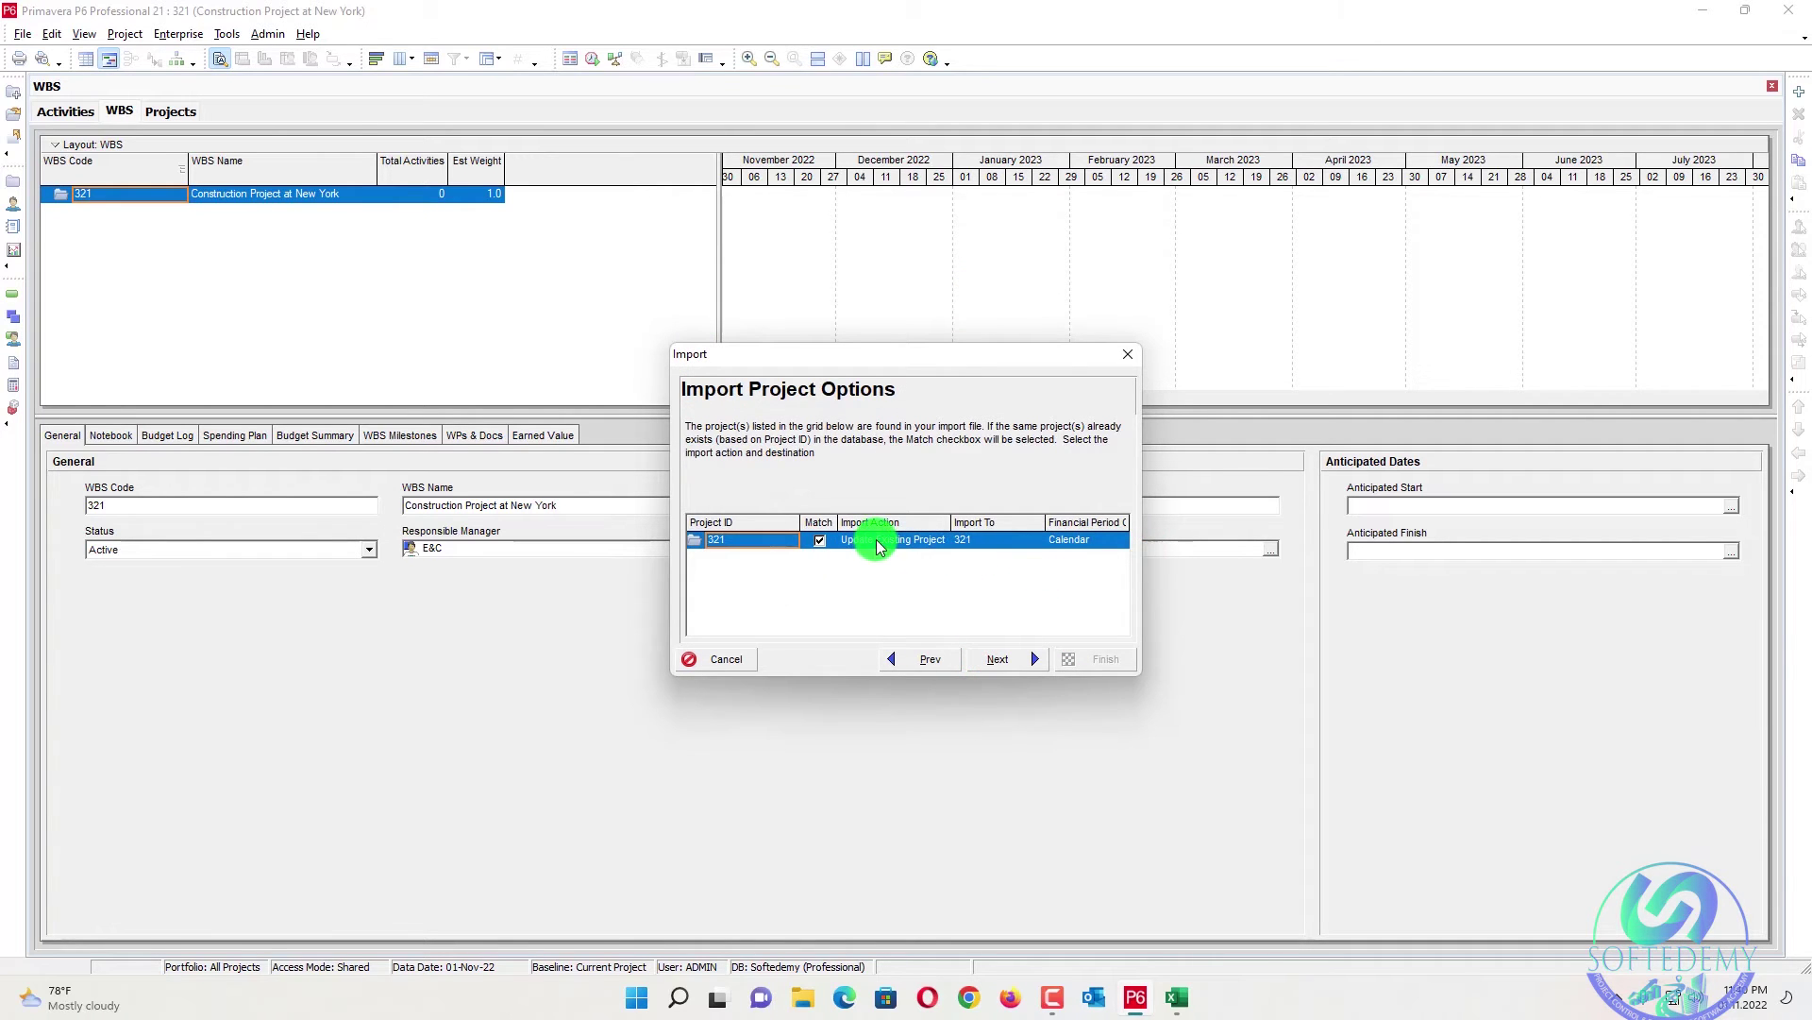
- Set the import action to Update Existing Project and choose project 321 as the project to import to
{"action": "double_click", "coordinate": [990, 540]}
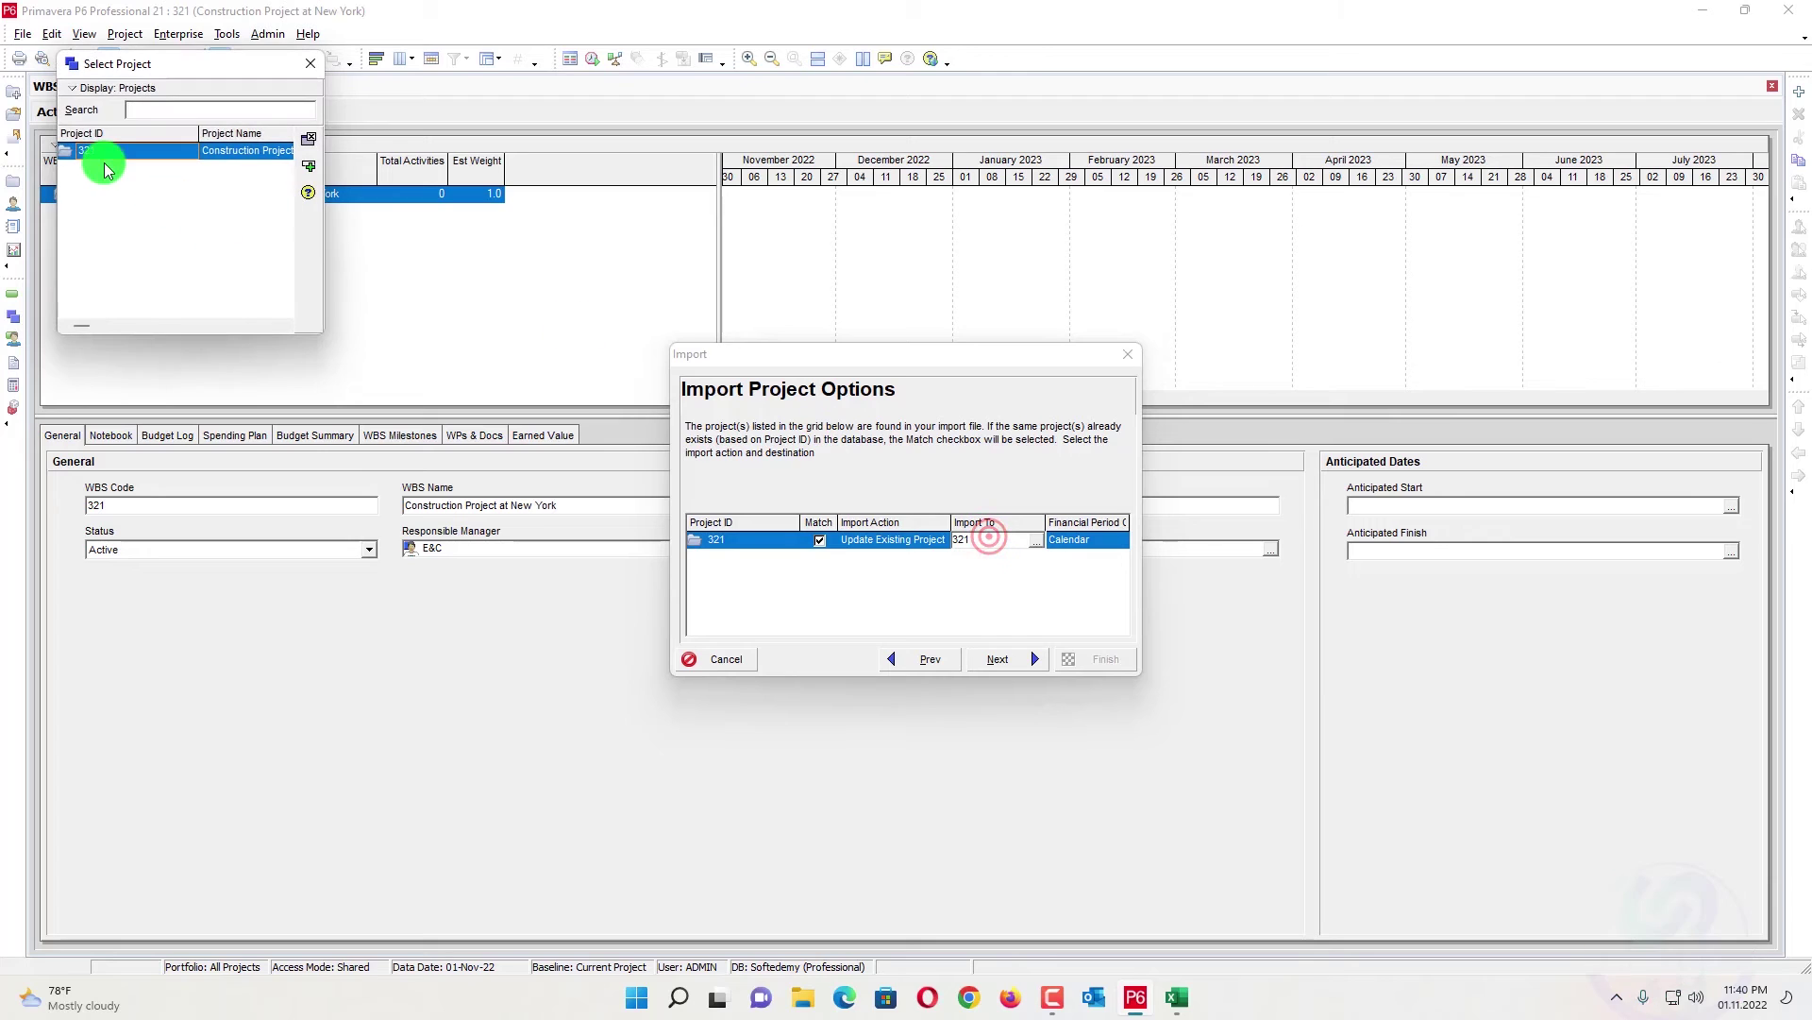
{"action": "left_click", "coordinate": [307, 168]}
{"action": "left_click", "coordinate": [919, 541]}
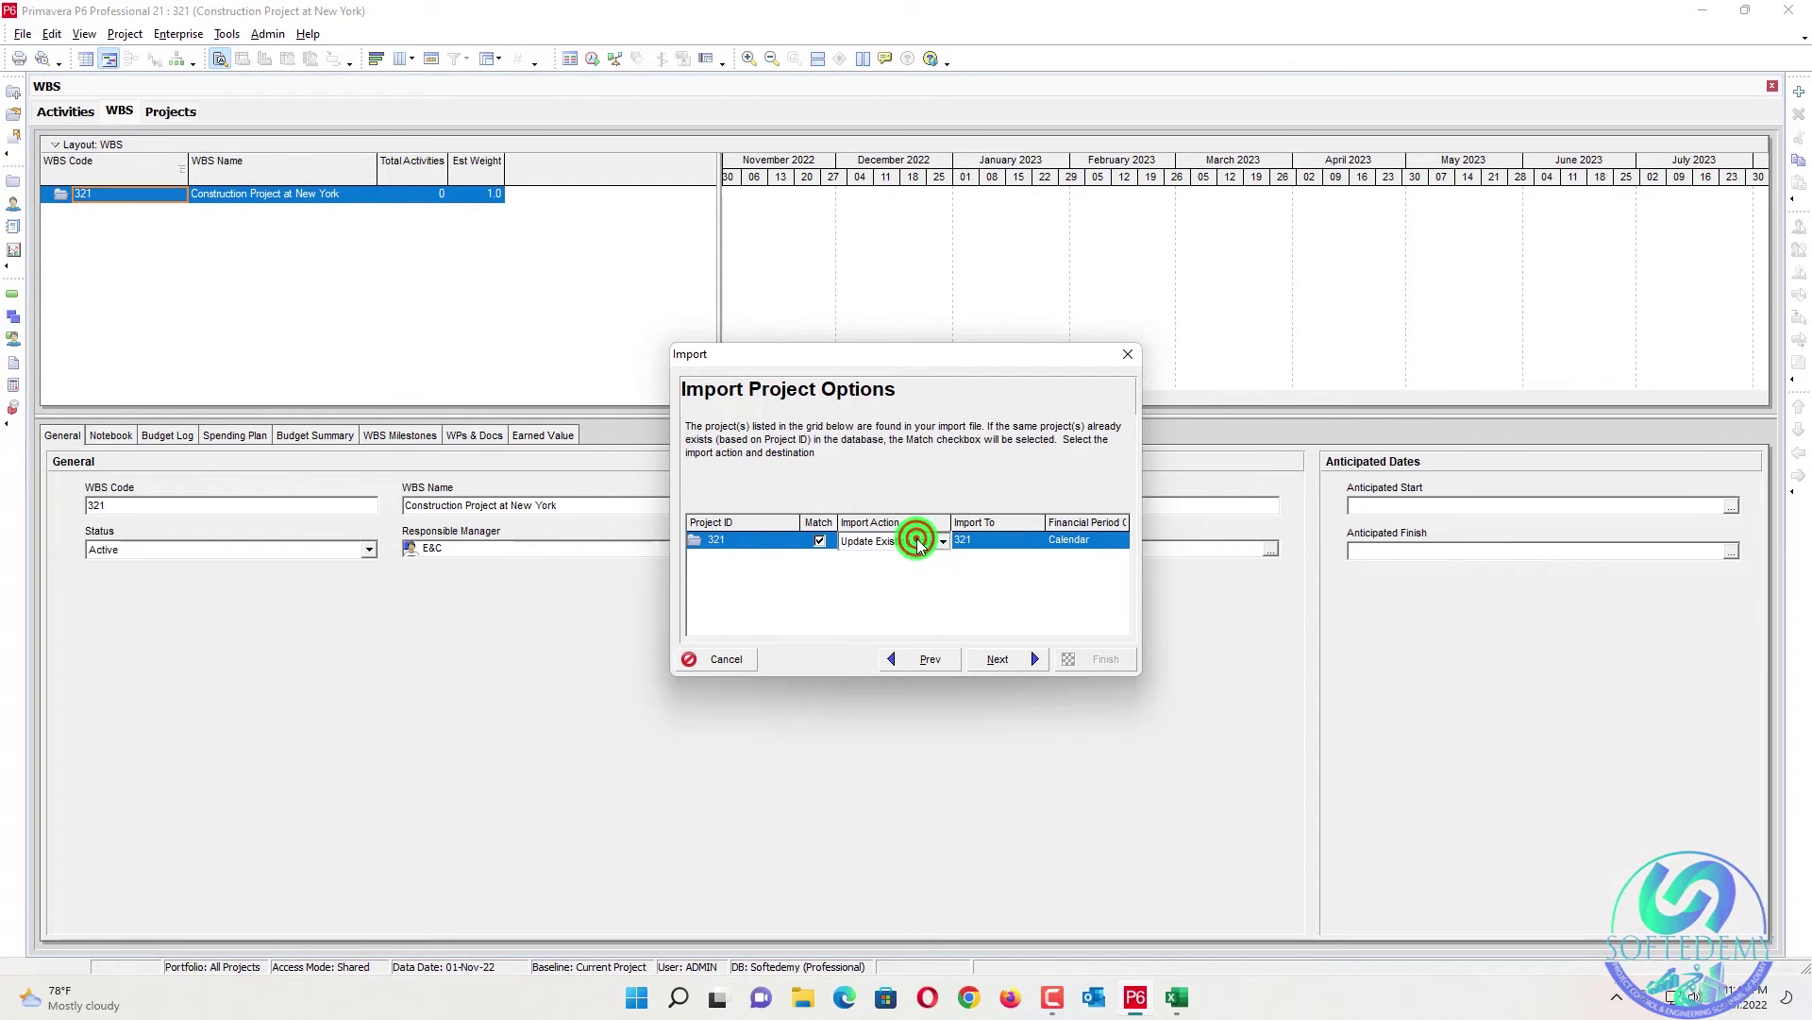
{"action": "left_click", "coordinate": [918, 541]}
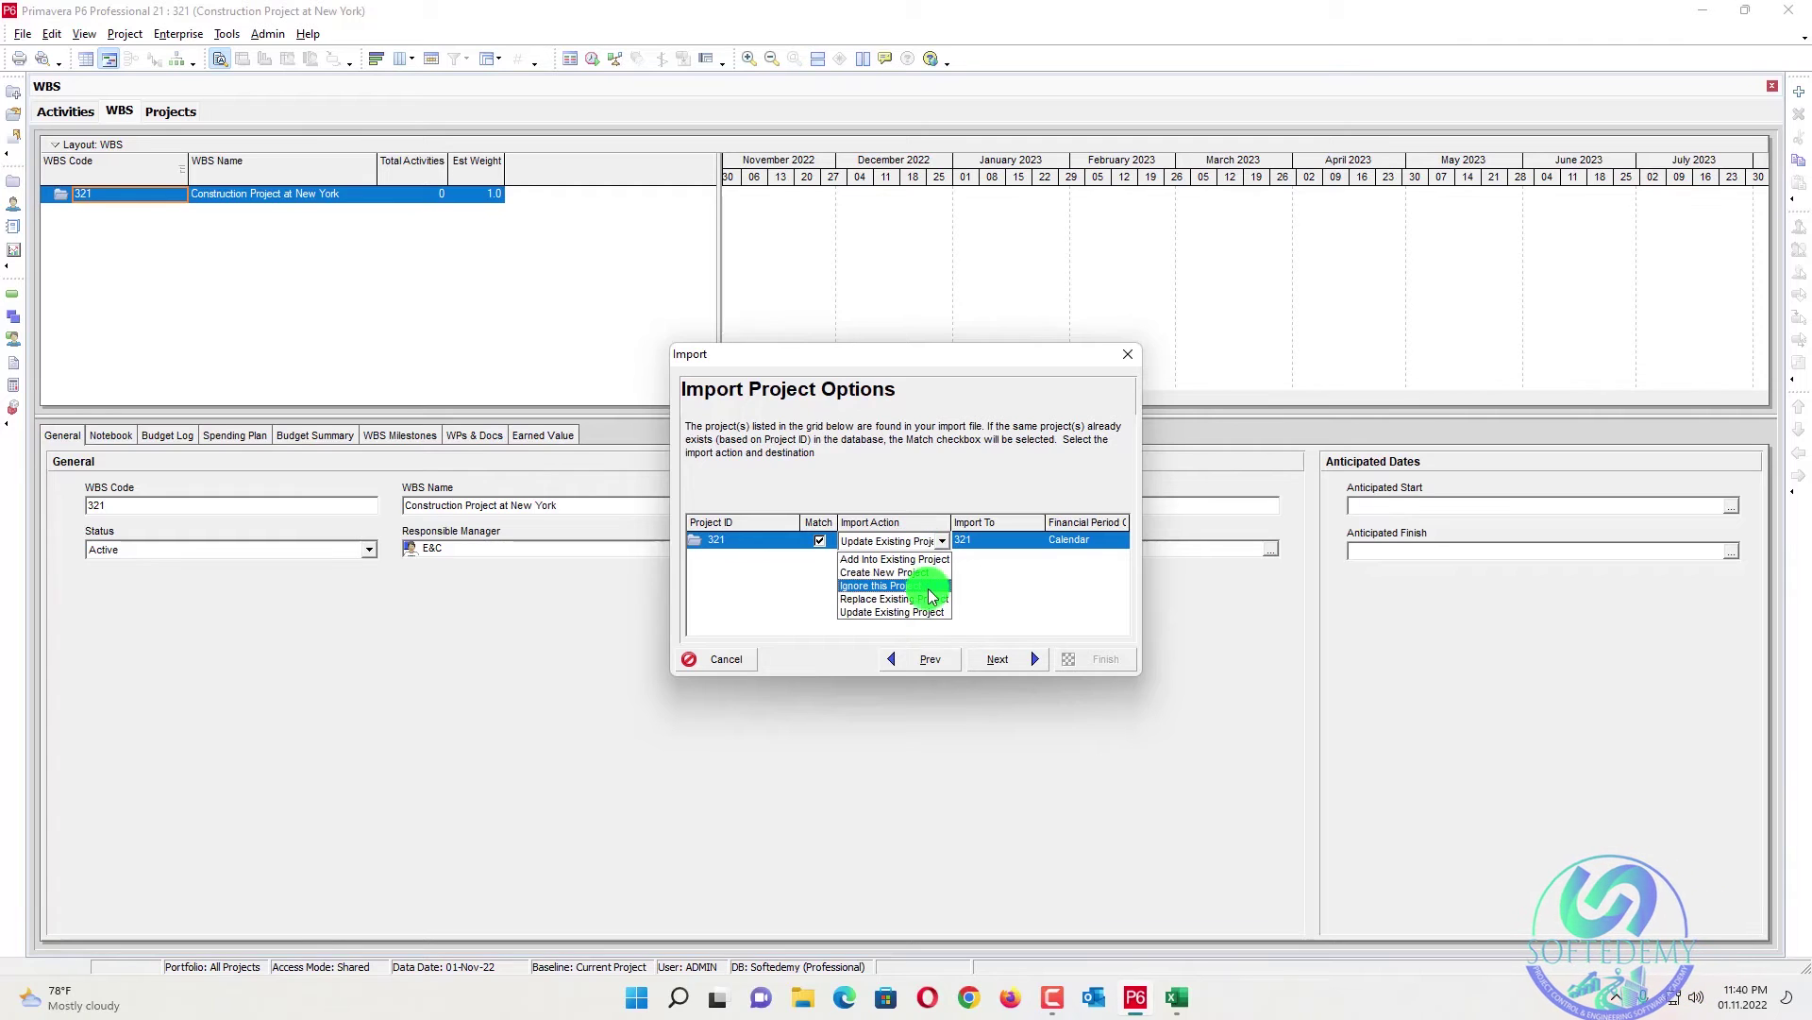
{"action": "left_click", "coordinate": [911, 612]}
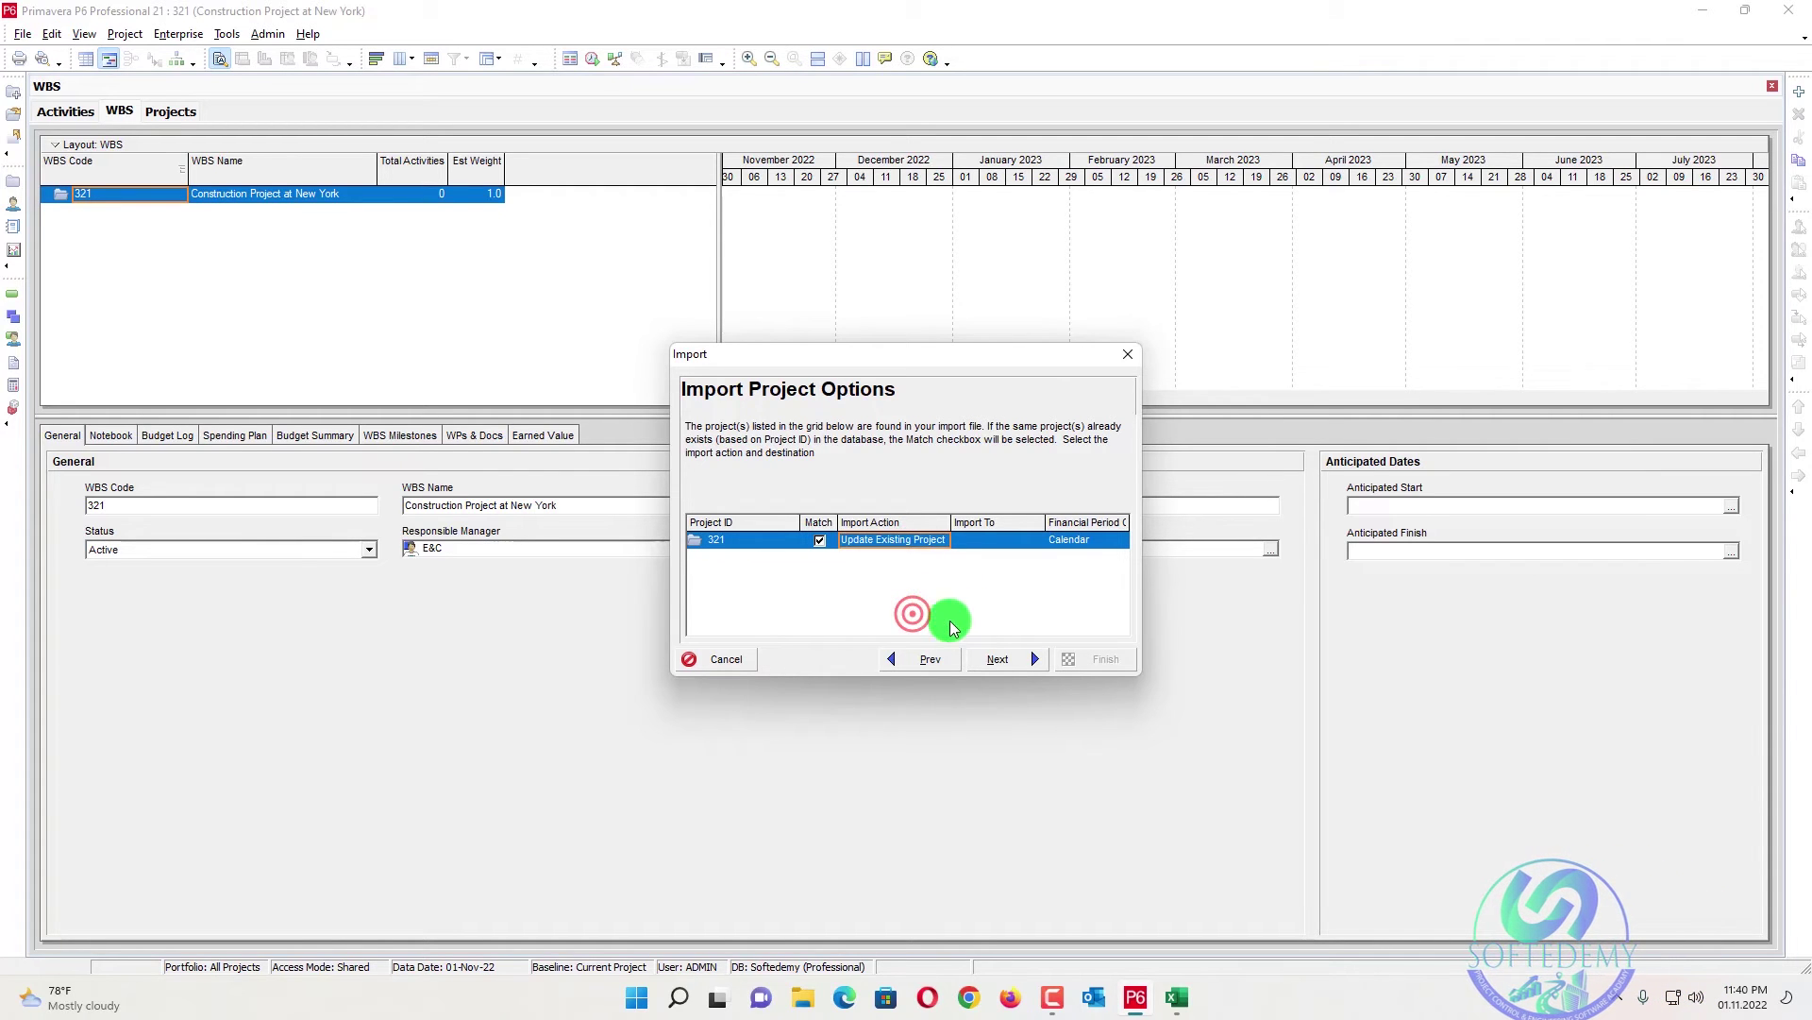
{"action": "left_click", "coordinate": [999, 660]}
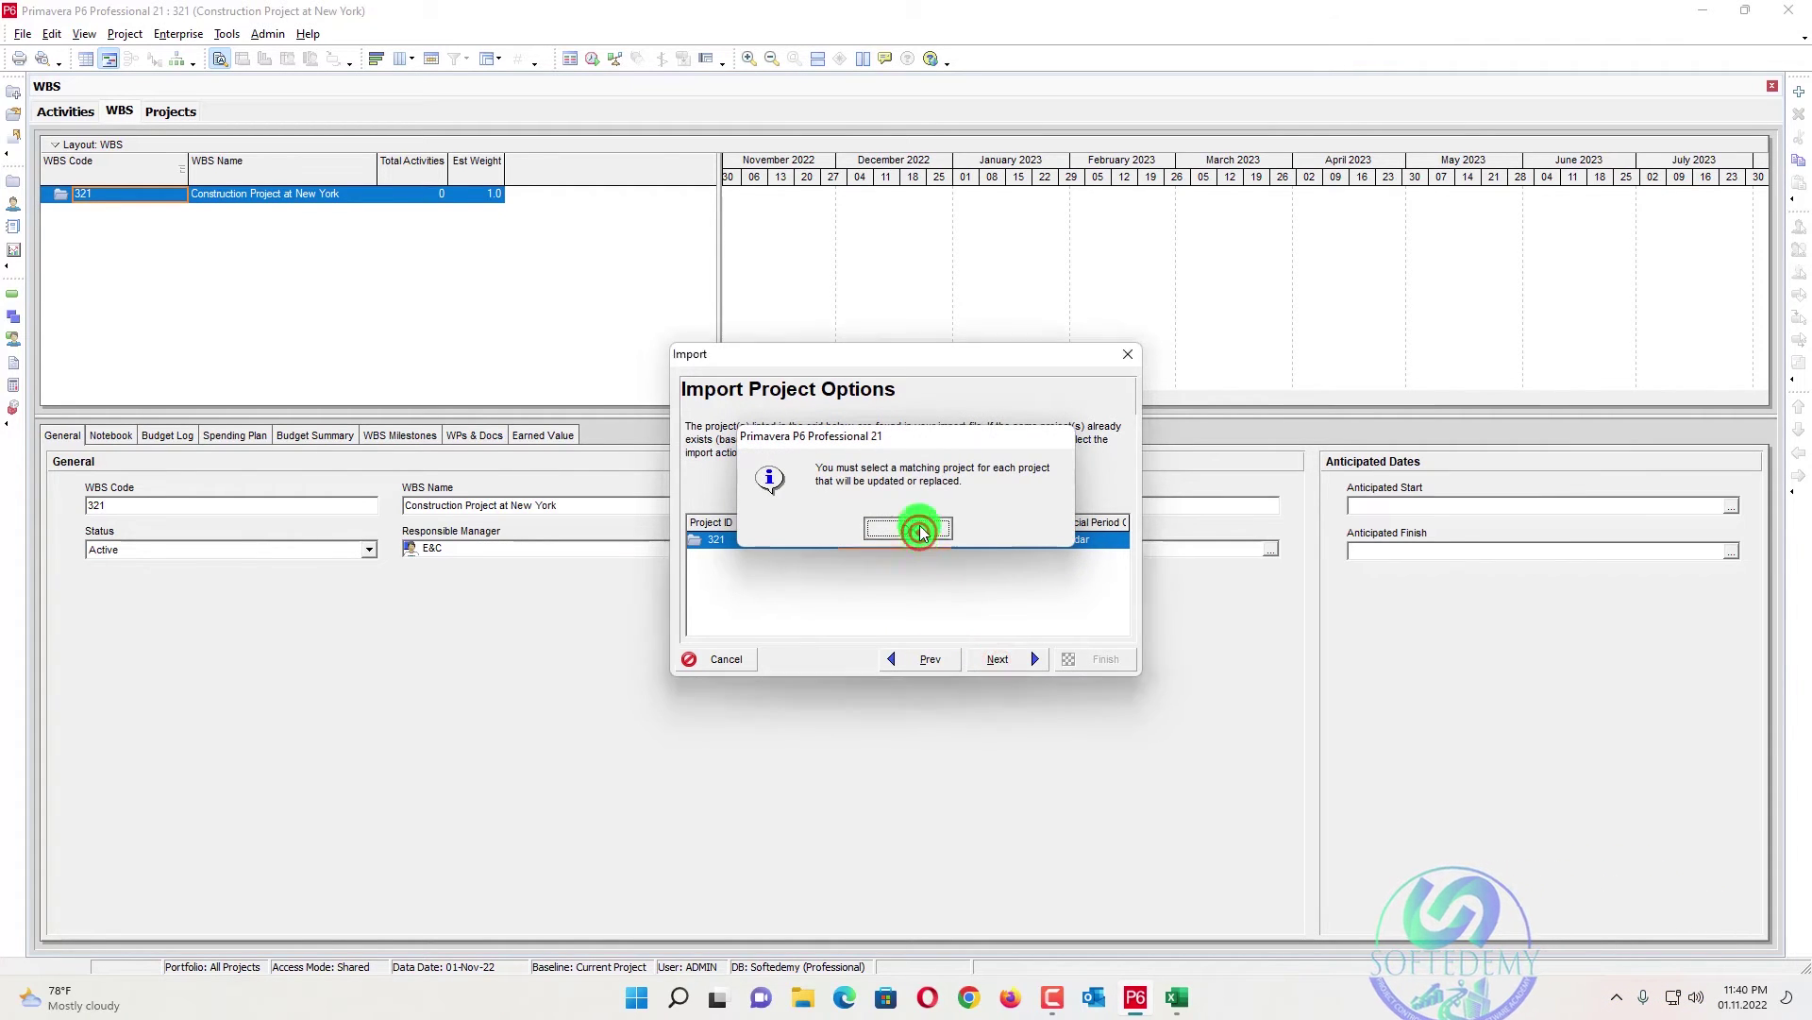
{"action": "left_click", "coordinate": [920, 529]}
{"action": "left_click", "coordinate": [992, 538]}
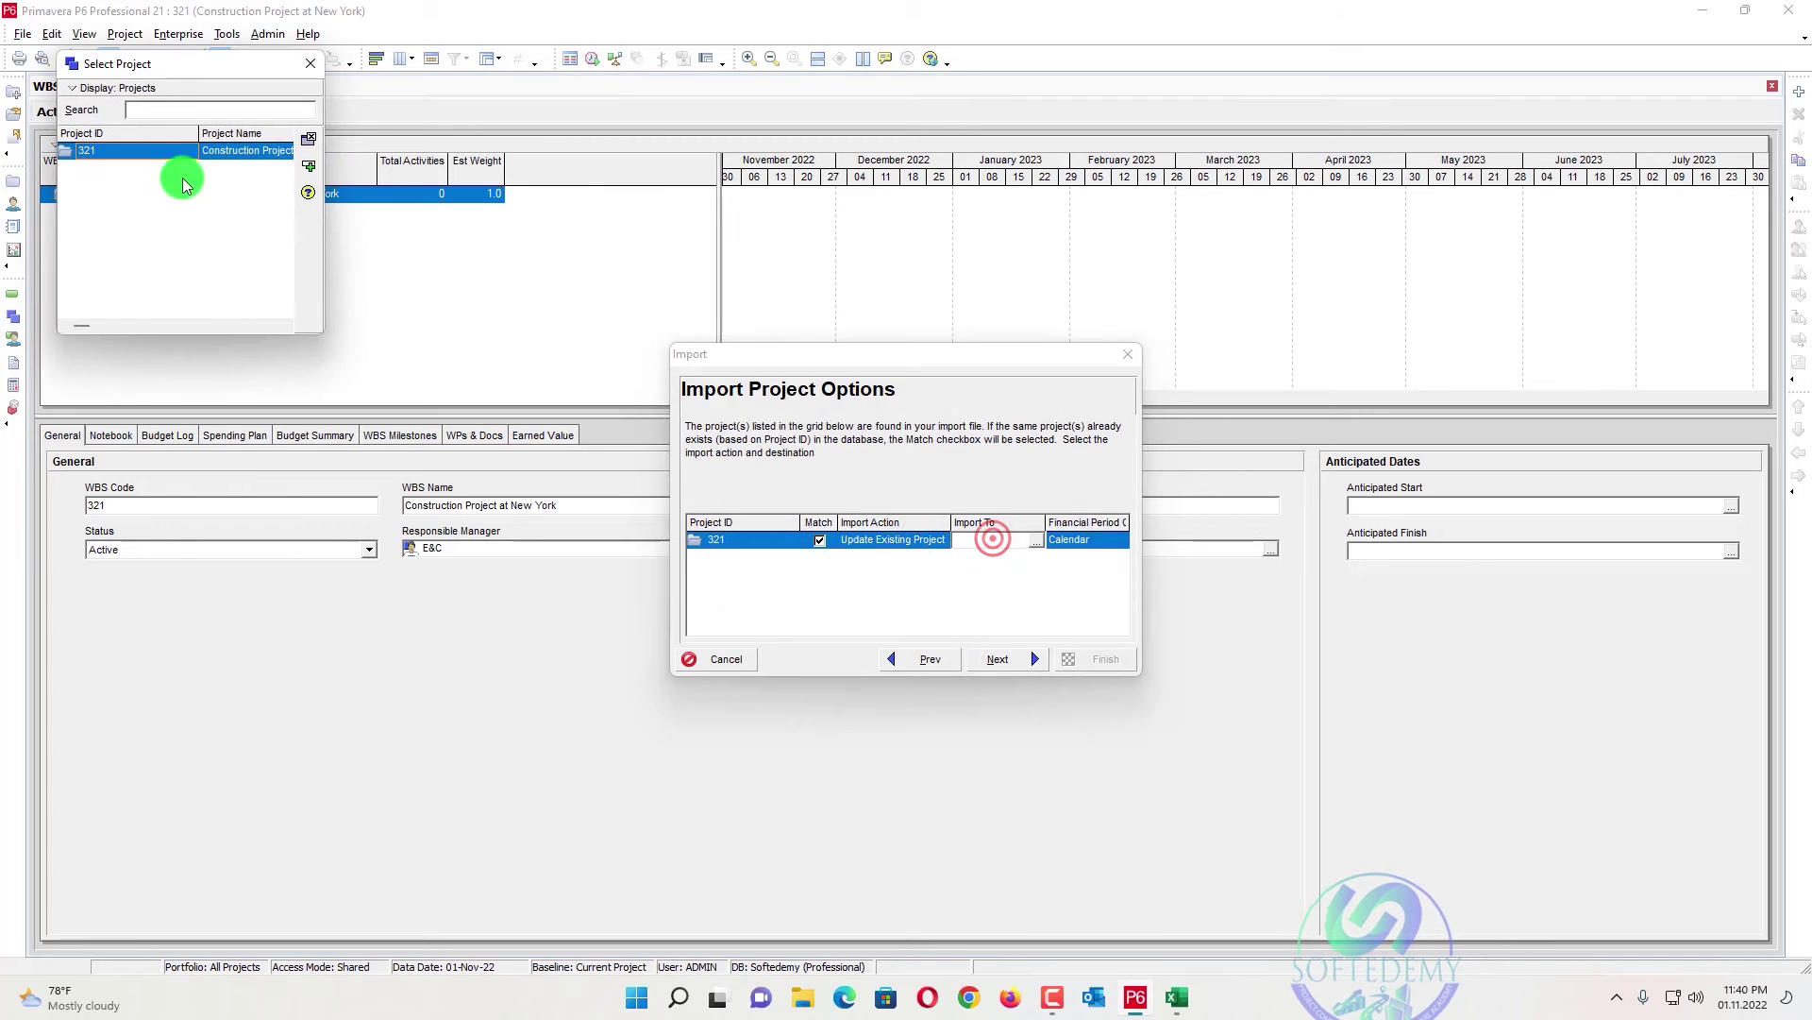
{"action": "left_click", "coordinate": [308, 165]}
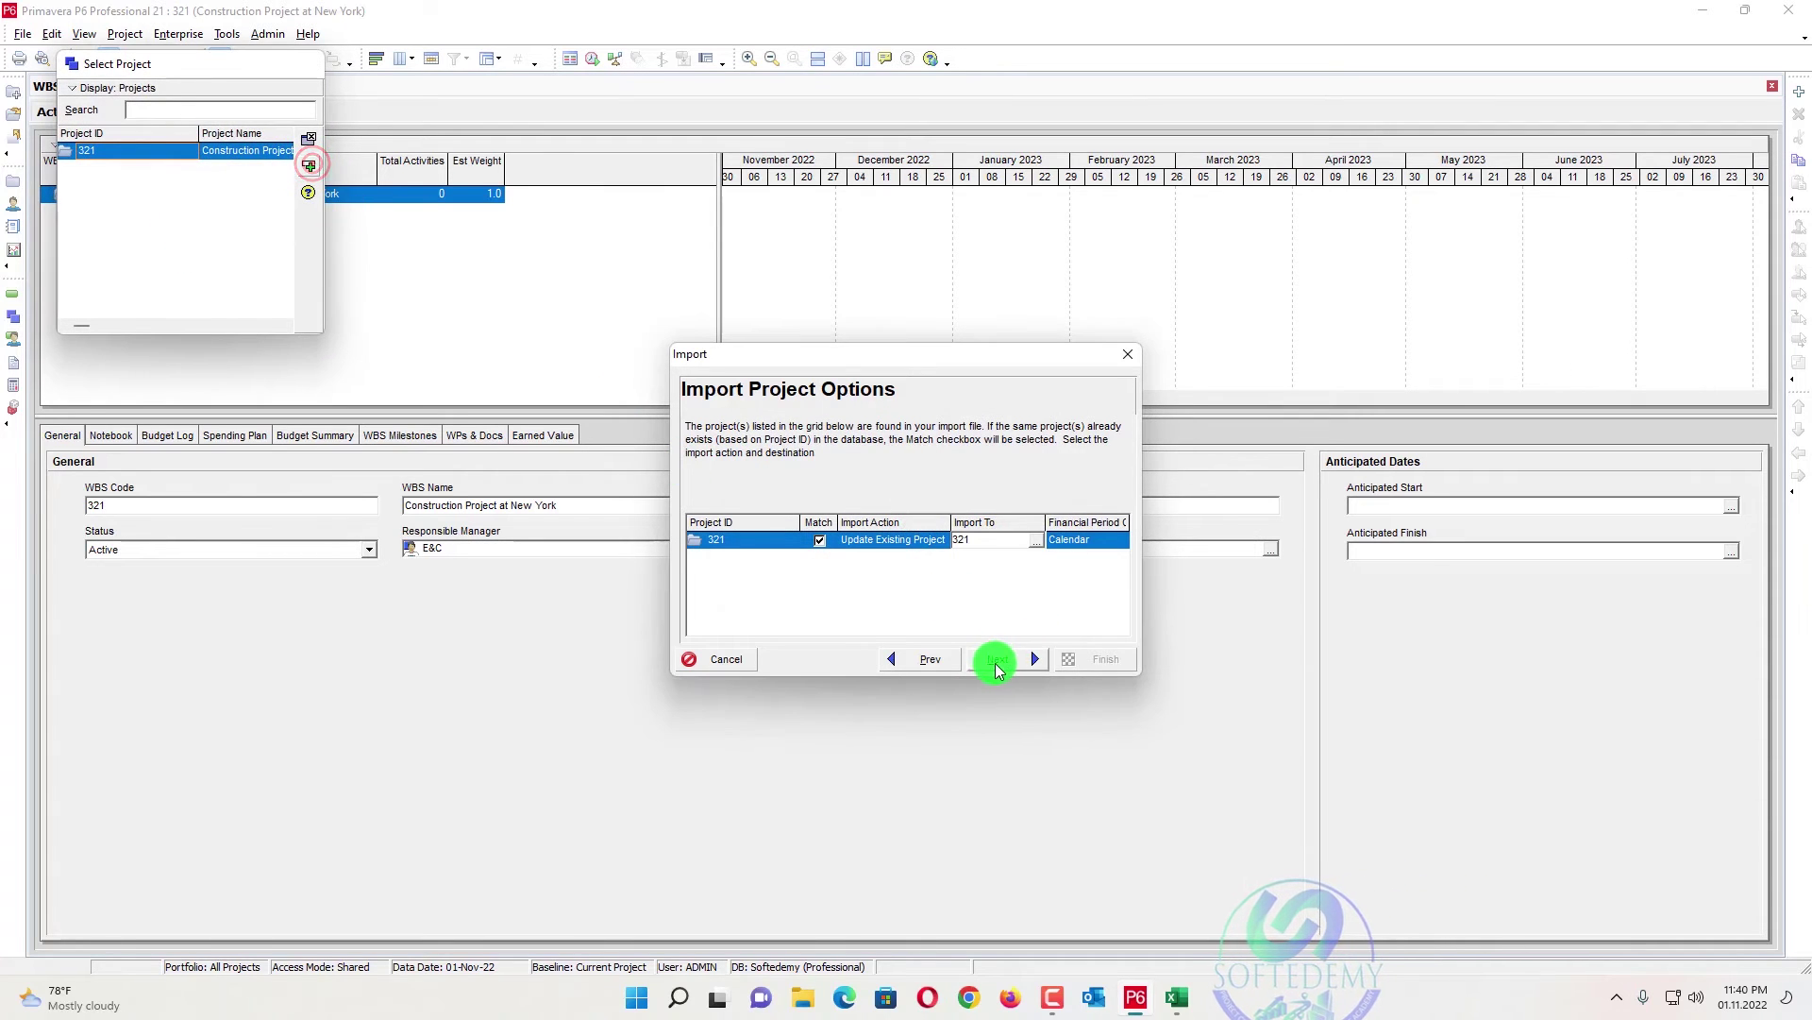
{"action": "left_click", "coordinate": [998, 660]}
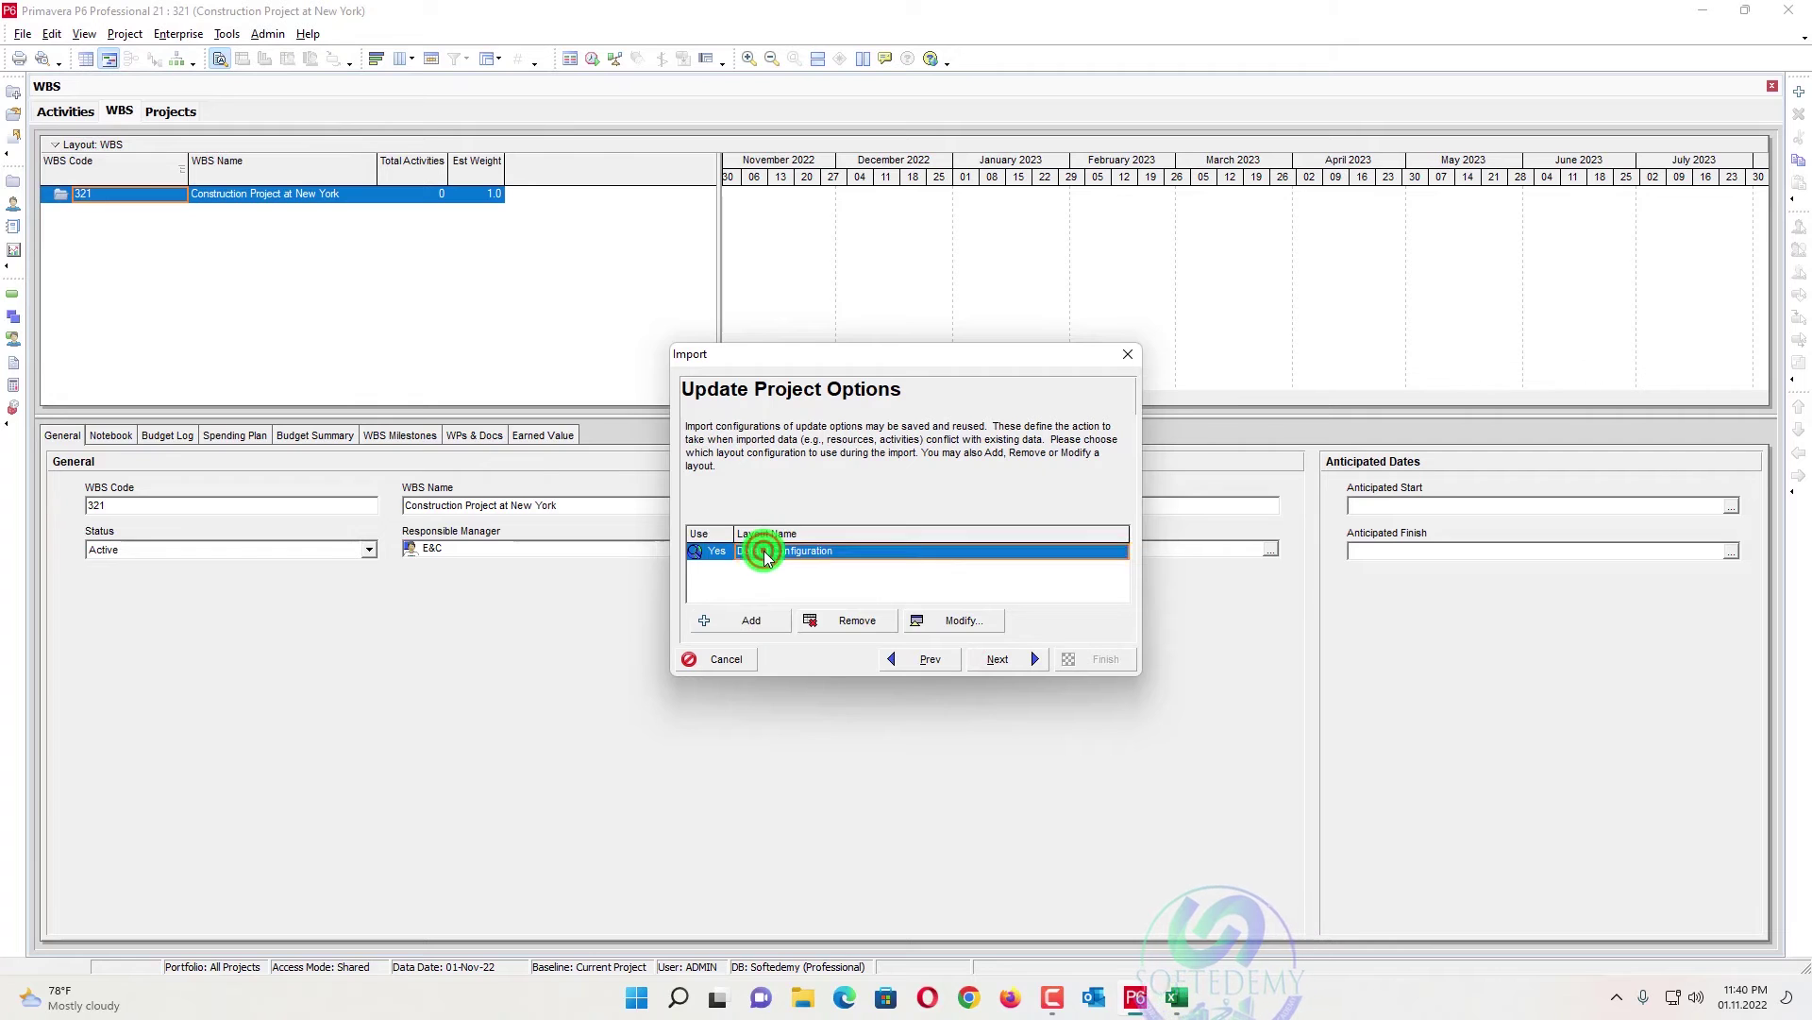
- Review the Default Configuration's update actions down to WBS, accept them and run the import to completion
{"action": "left_click", "coordinate": [961, 620]}
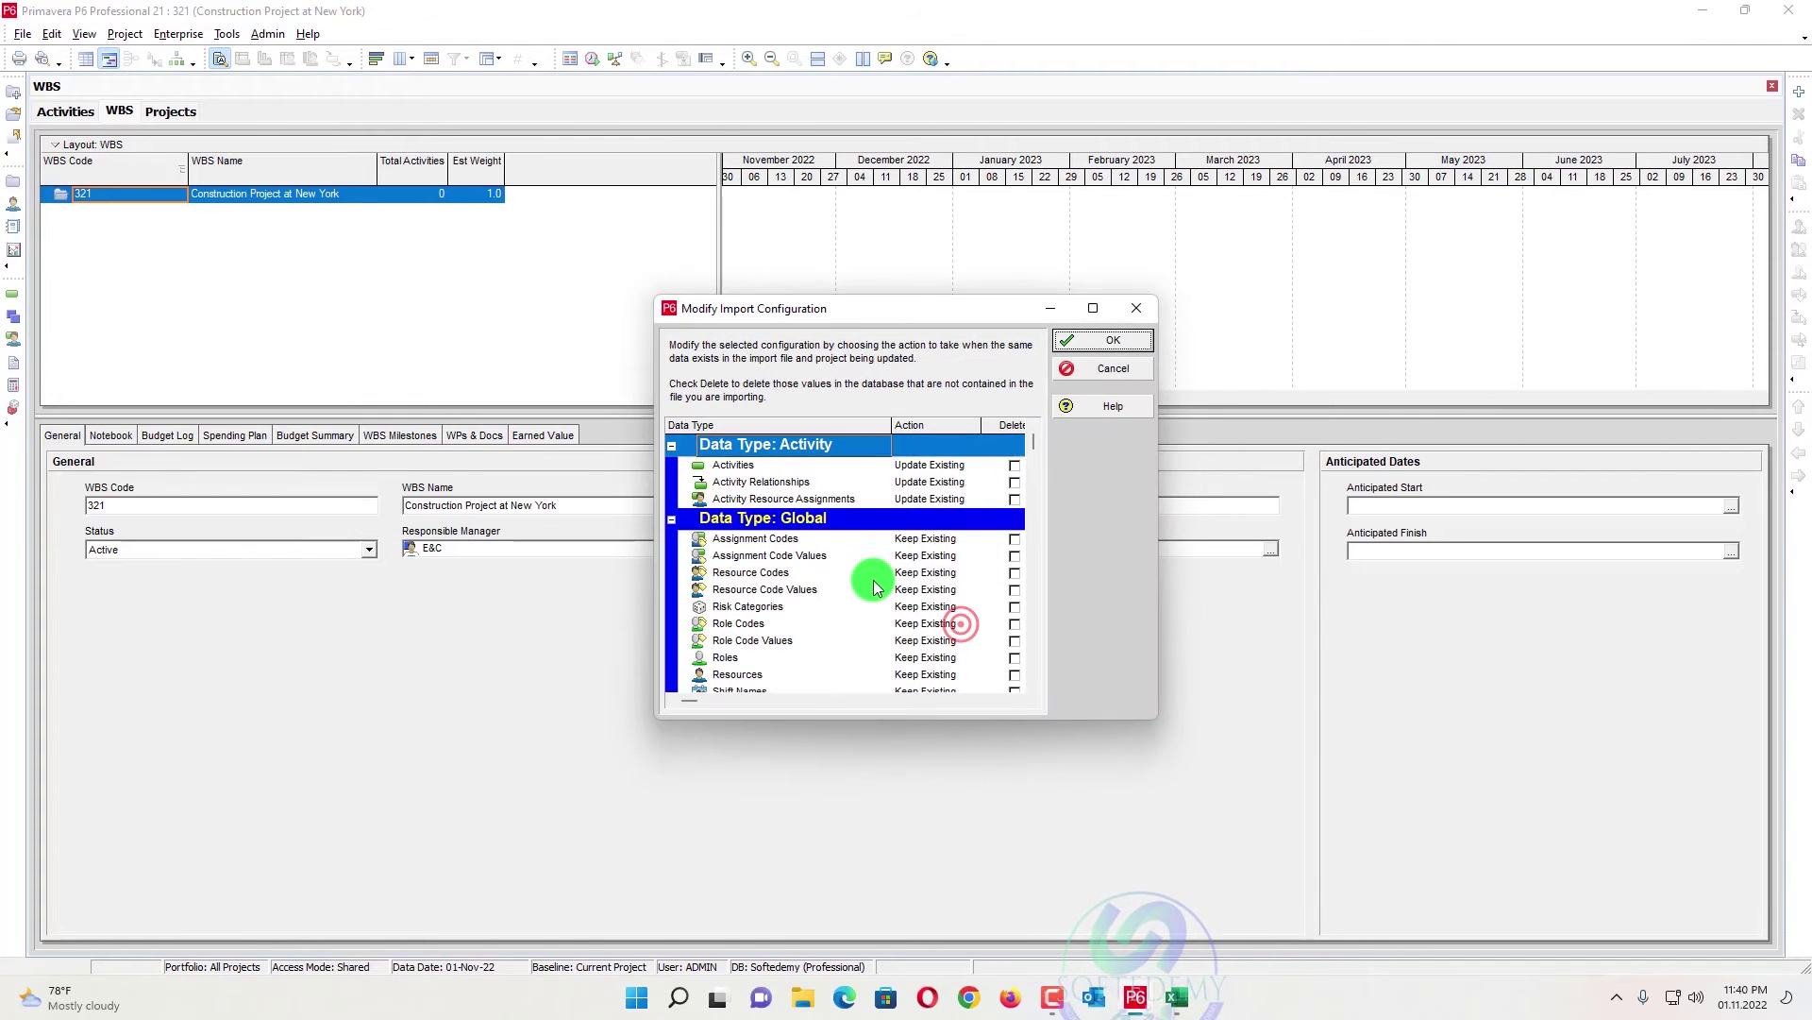
{"action": "scroll", "coordinate": [878, 576], "scroll_direction": "down", "scroll_amount": 10}
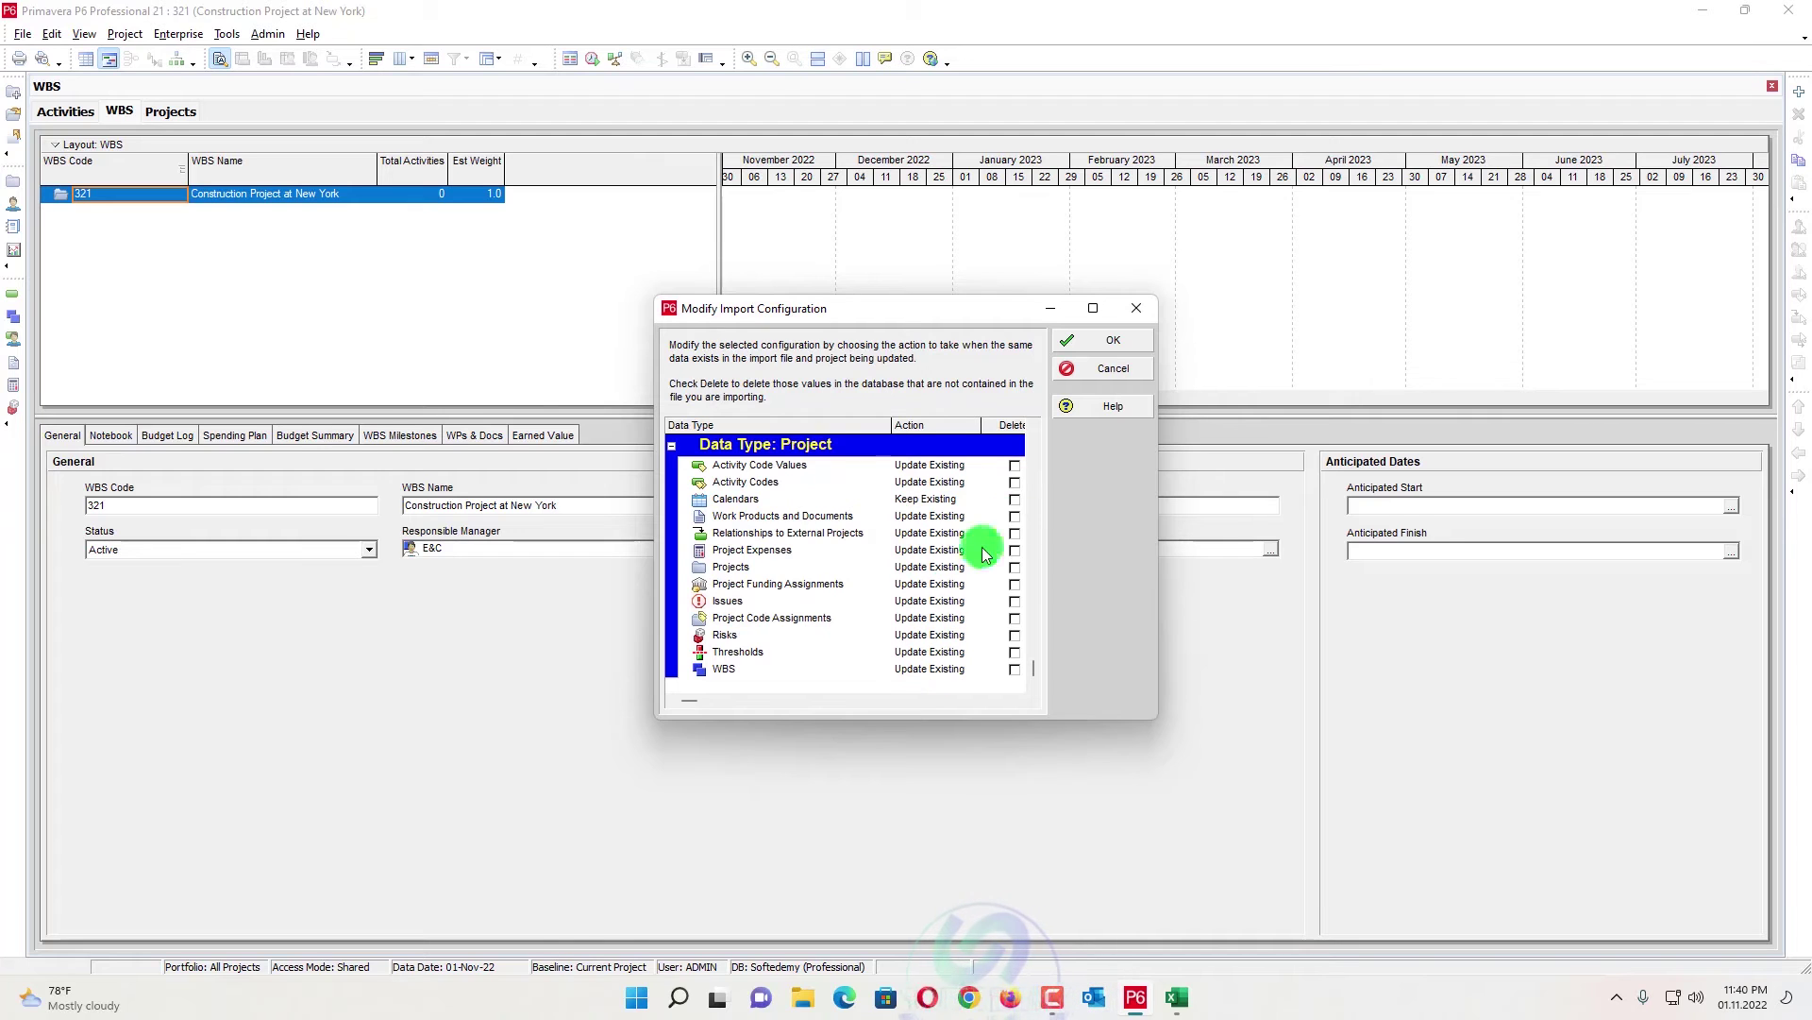
{"action": "left_click", "coordinate": [1093, 344]}
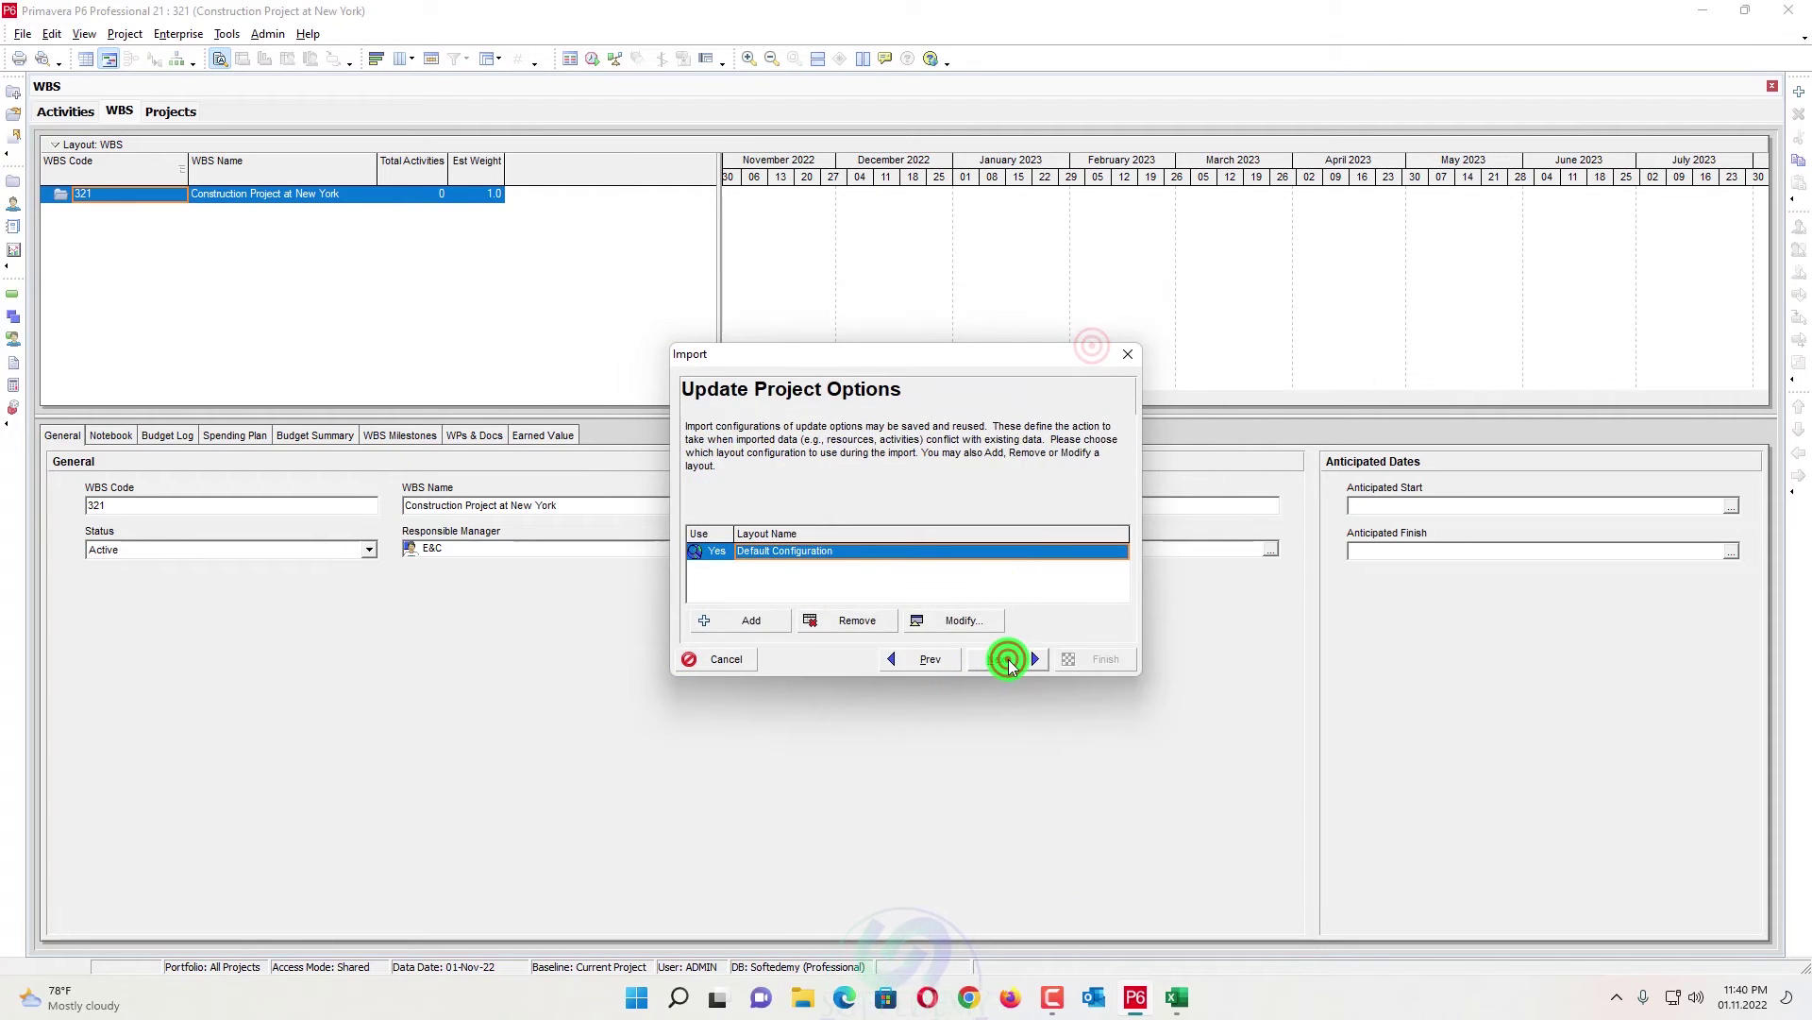
{"action": "left_click", "coordinate": [1006, 659]}
{"action": "left_click", "coordinate": [1062, 661]}
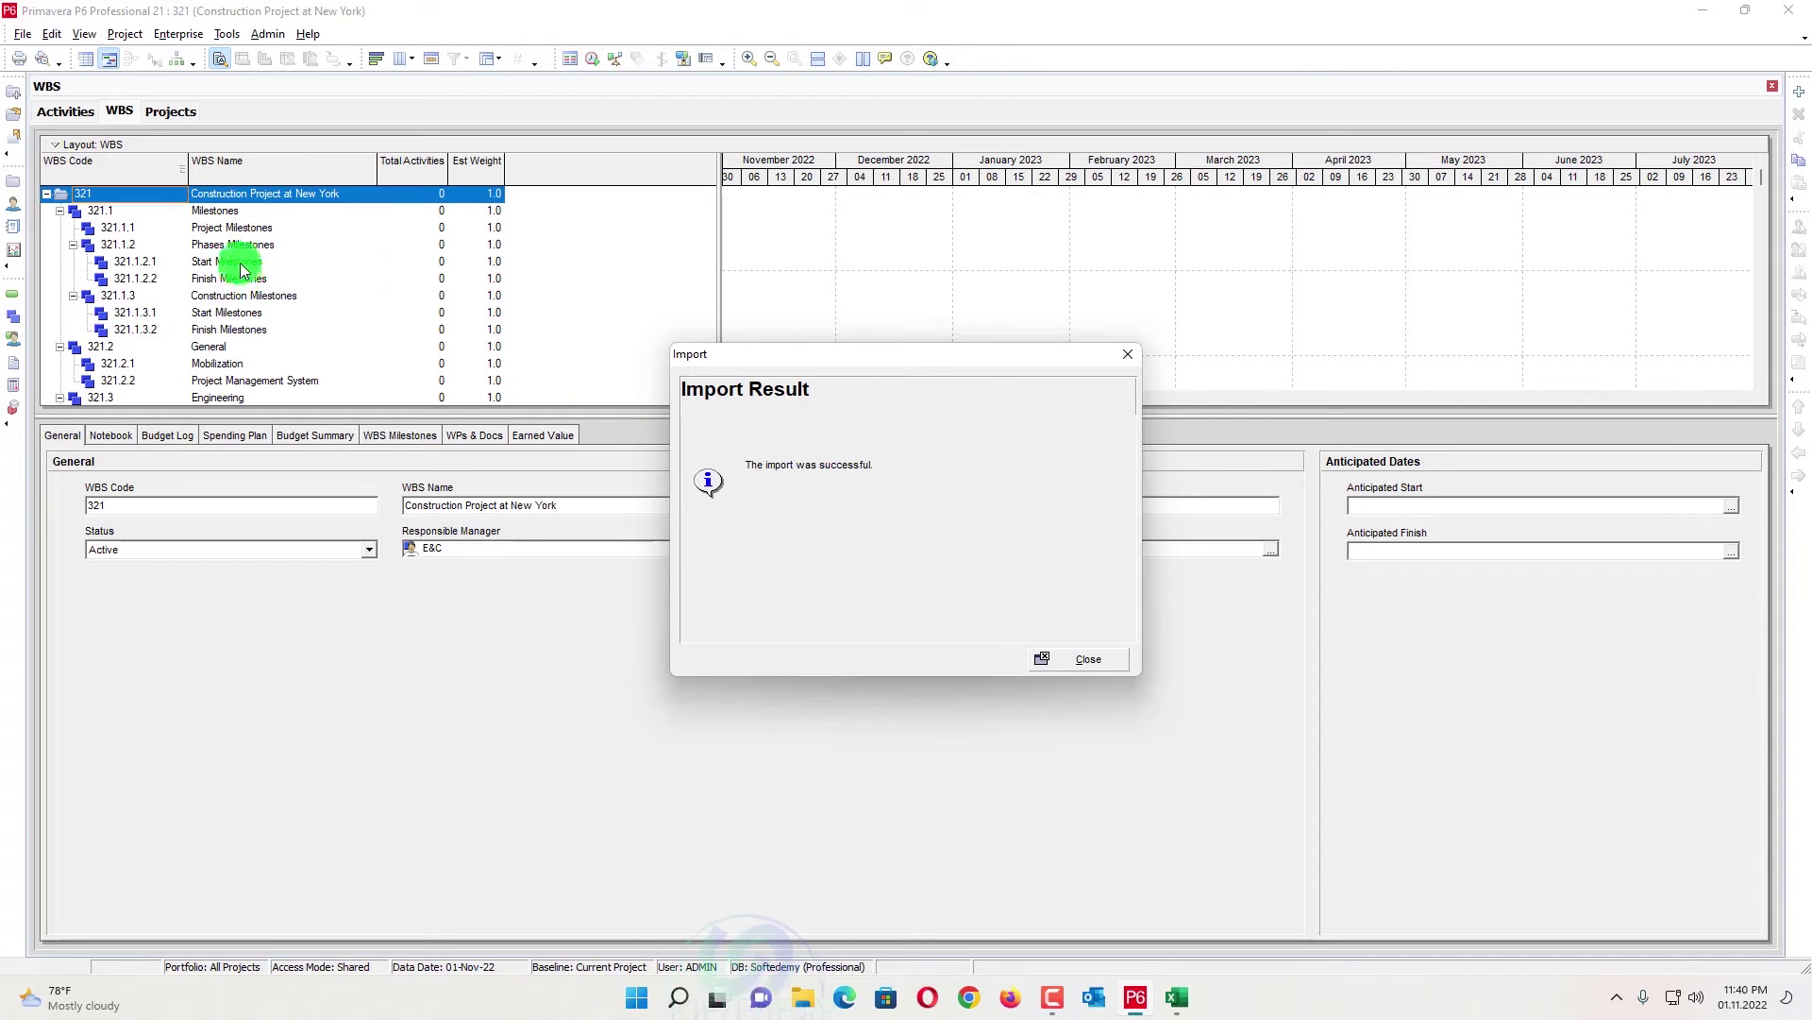
{"action": "left_click", "coordinate": [1097, 659]}
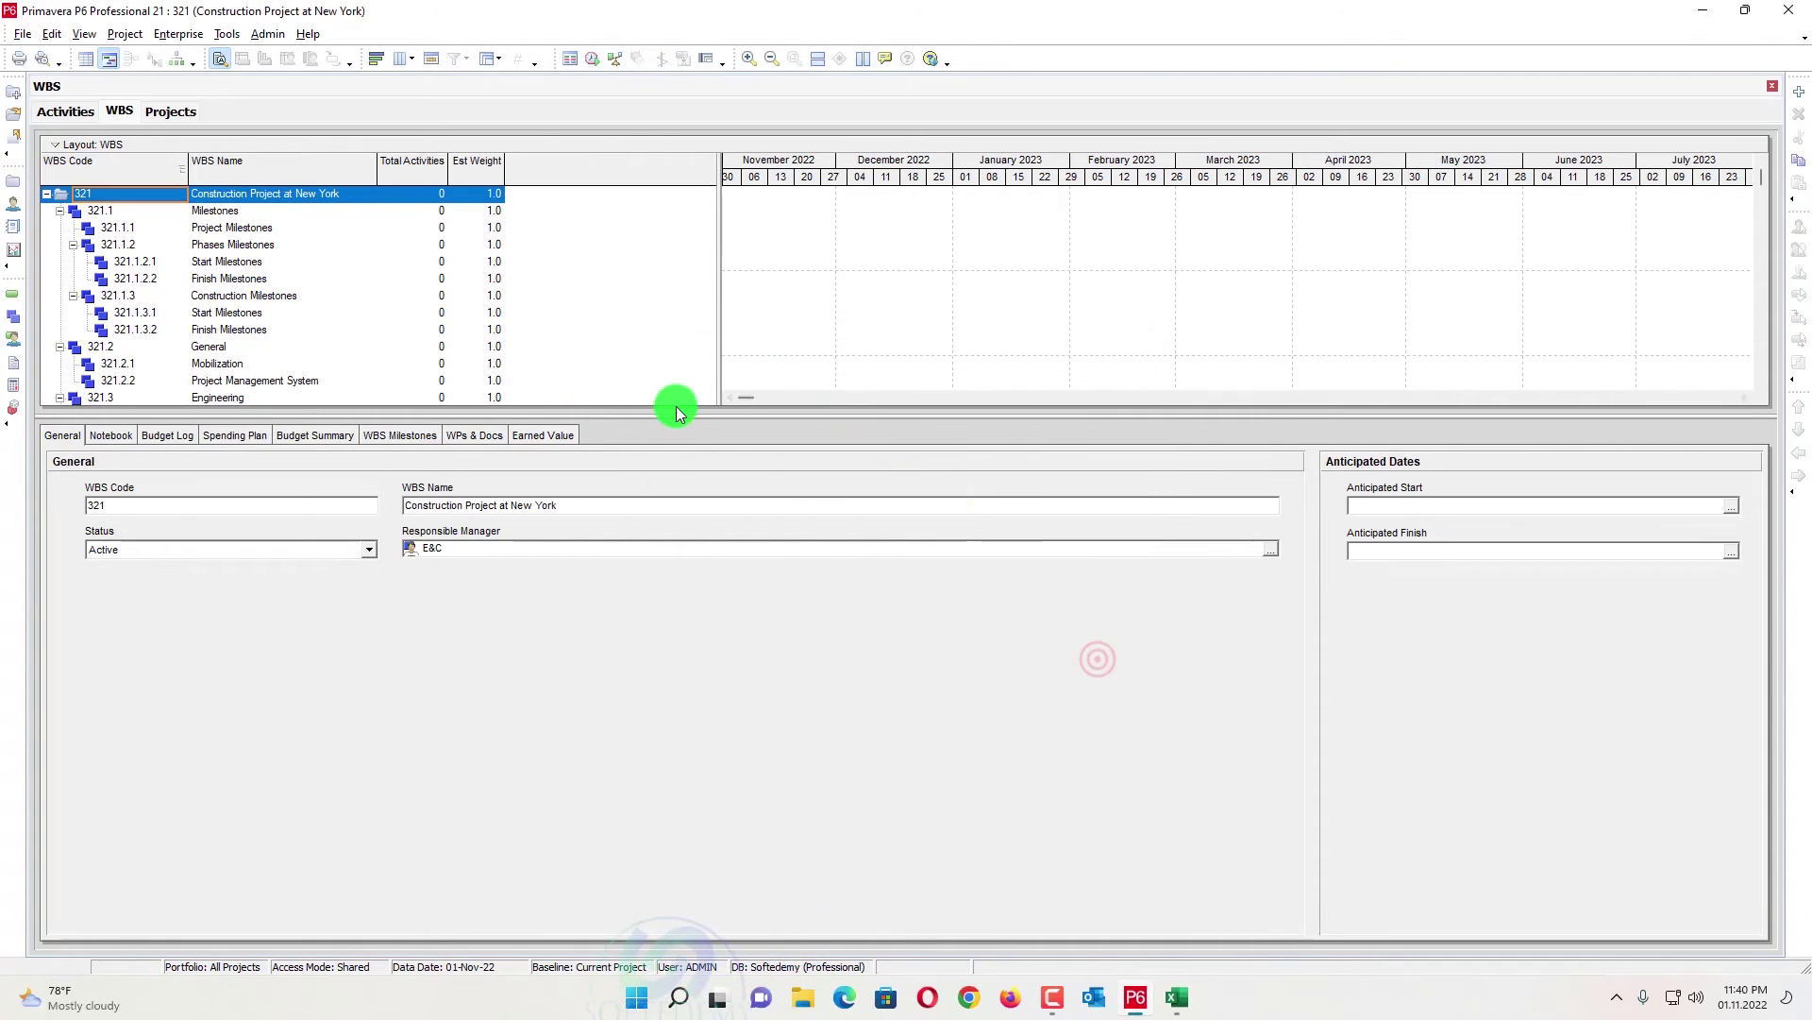
- Enlarge the WBS table area and look through the imported WBS from Milestones to Project Handover
{"action": "left_click_drag", "start_coordinate": [675, 408], "coordinate": [679, 623]}
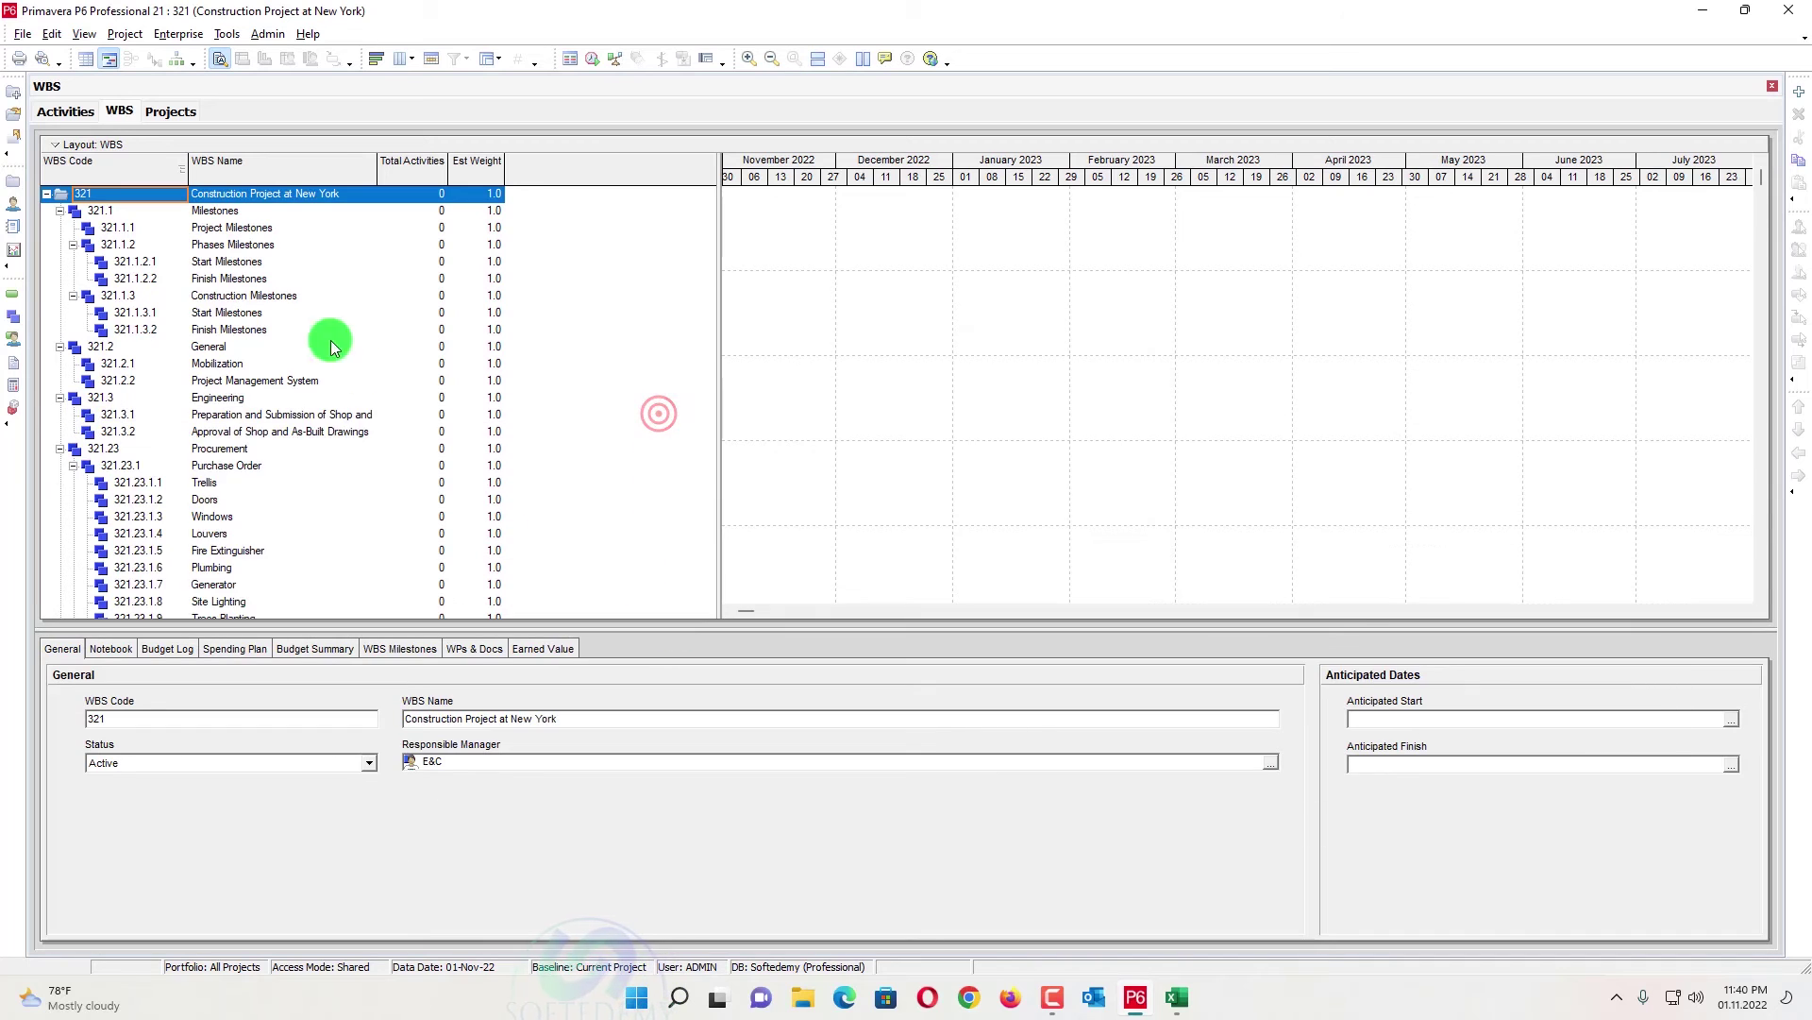
{"action": "scroll", "coordinate": [283, 377], "scroll_direction": "down", "scroll_amount": 1}
{"action": "scroll", "coordinate": [264, 393], "scroll_direction": "down", "scroll_amount": 15}
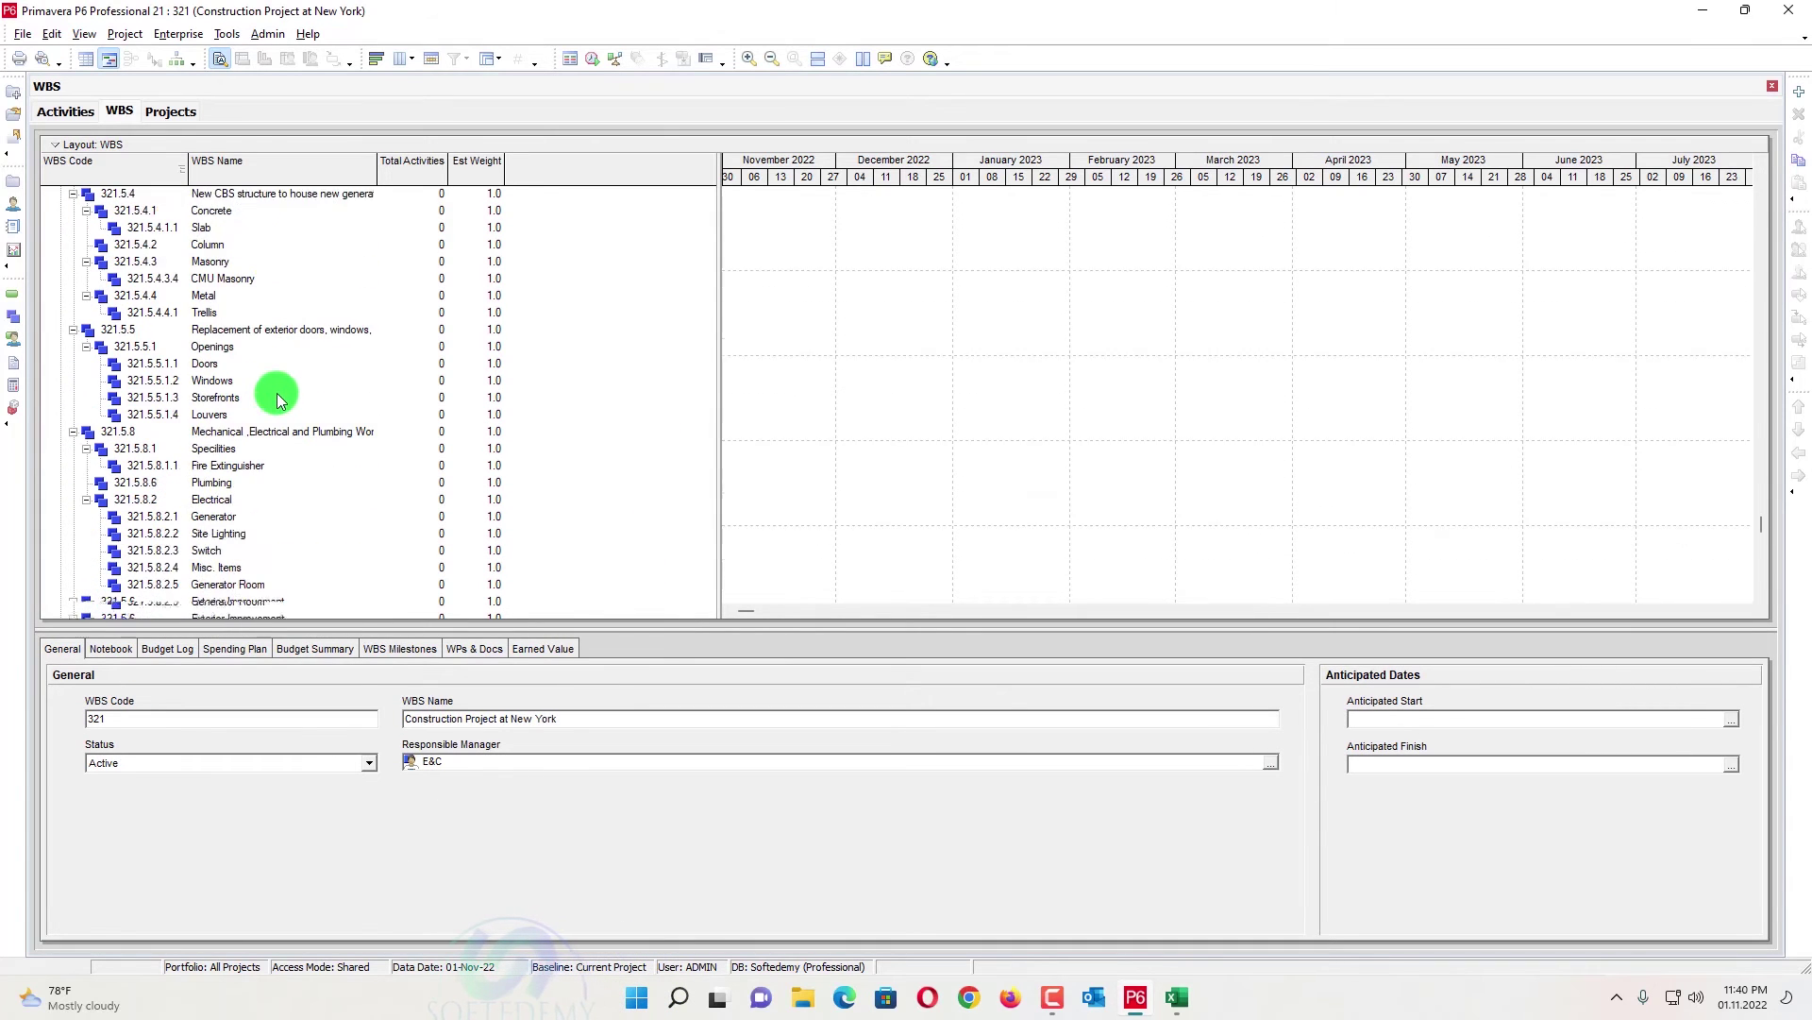
{"action": "scroll", "coordinate": [279, 394], "scroll_direction": "up", "scroll_amount": 14}
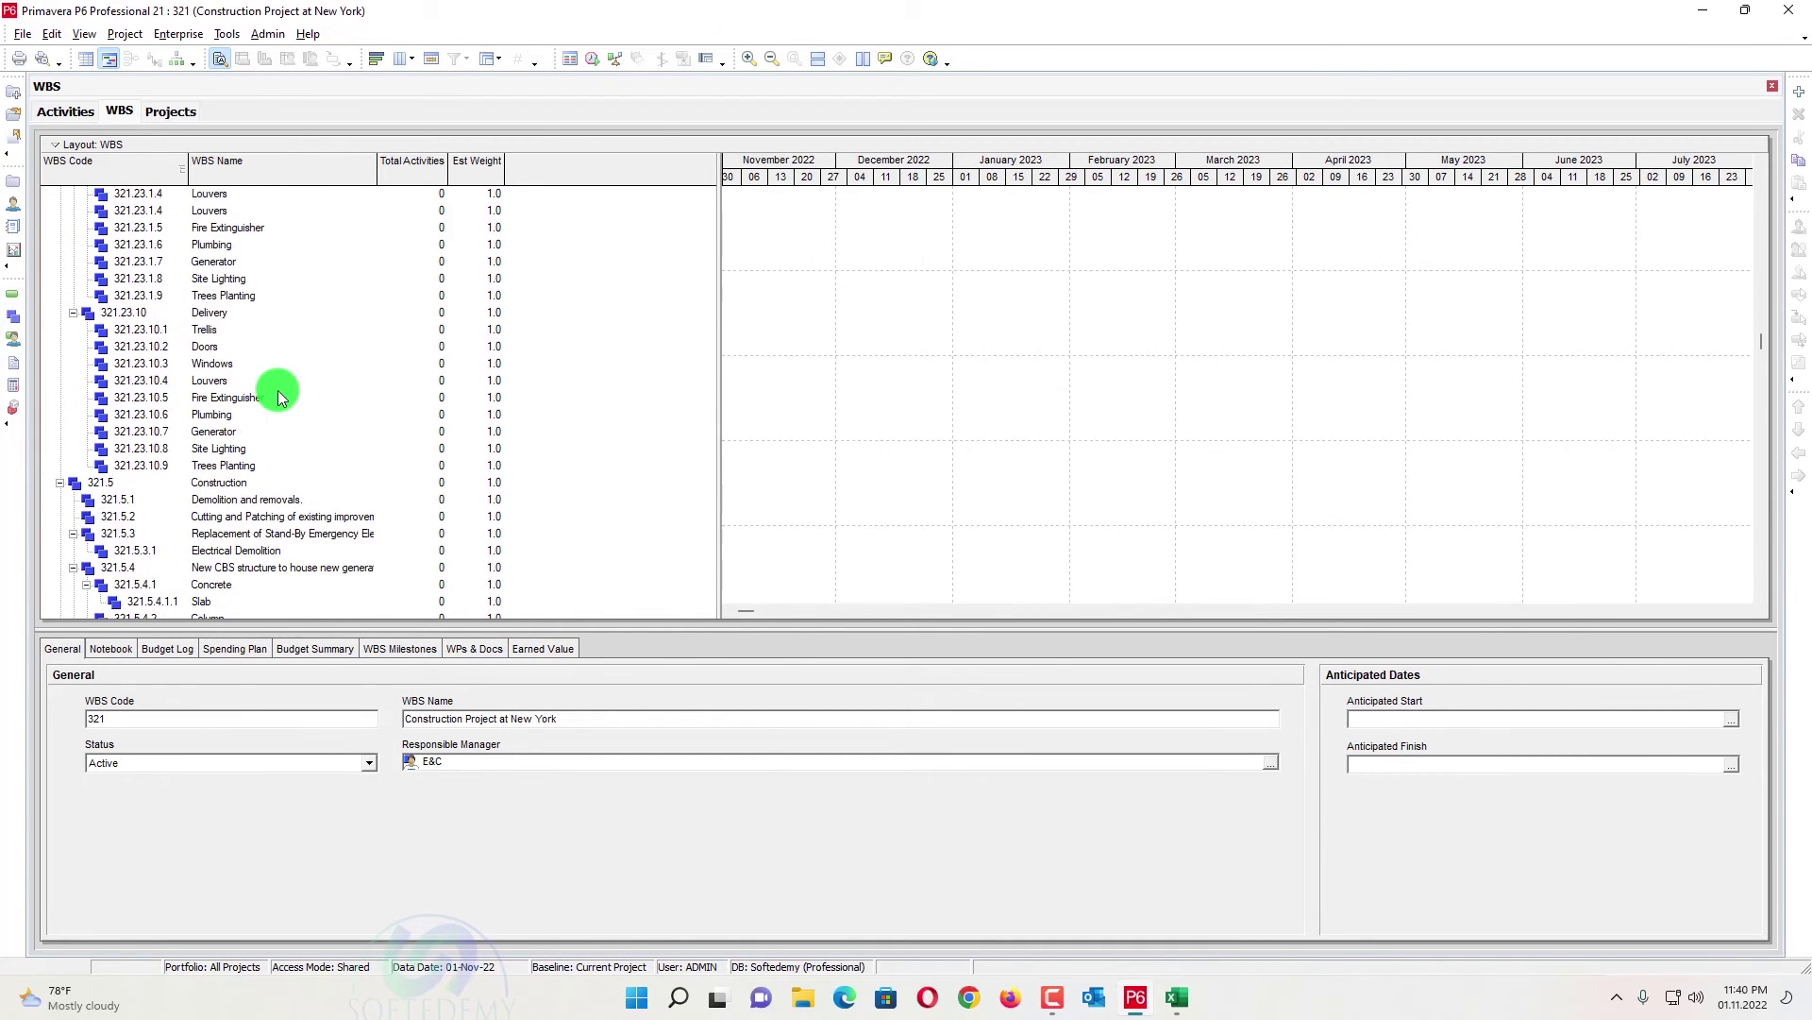
{"action": "scroll", "coordinate": [243, 393], "scroll_direction": "up", "scroll_amount": 2}
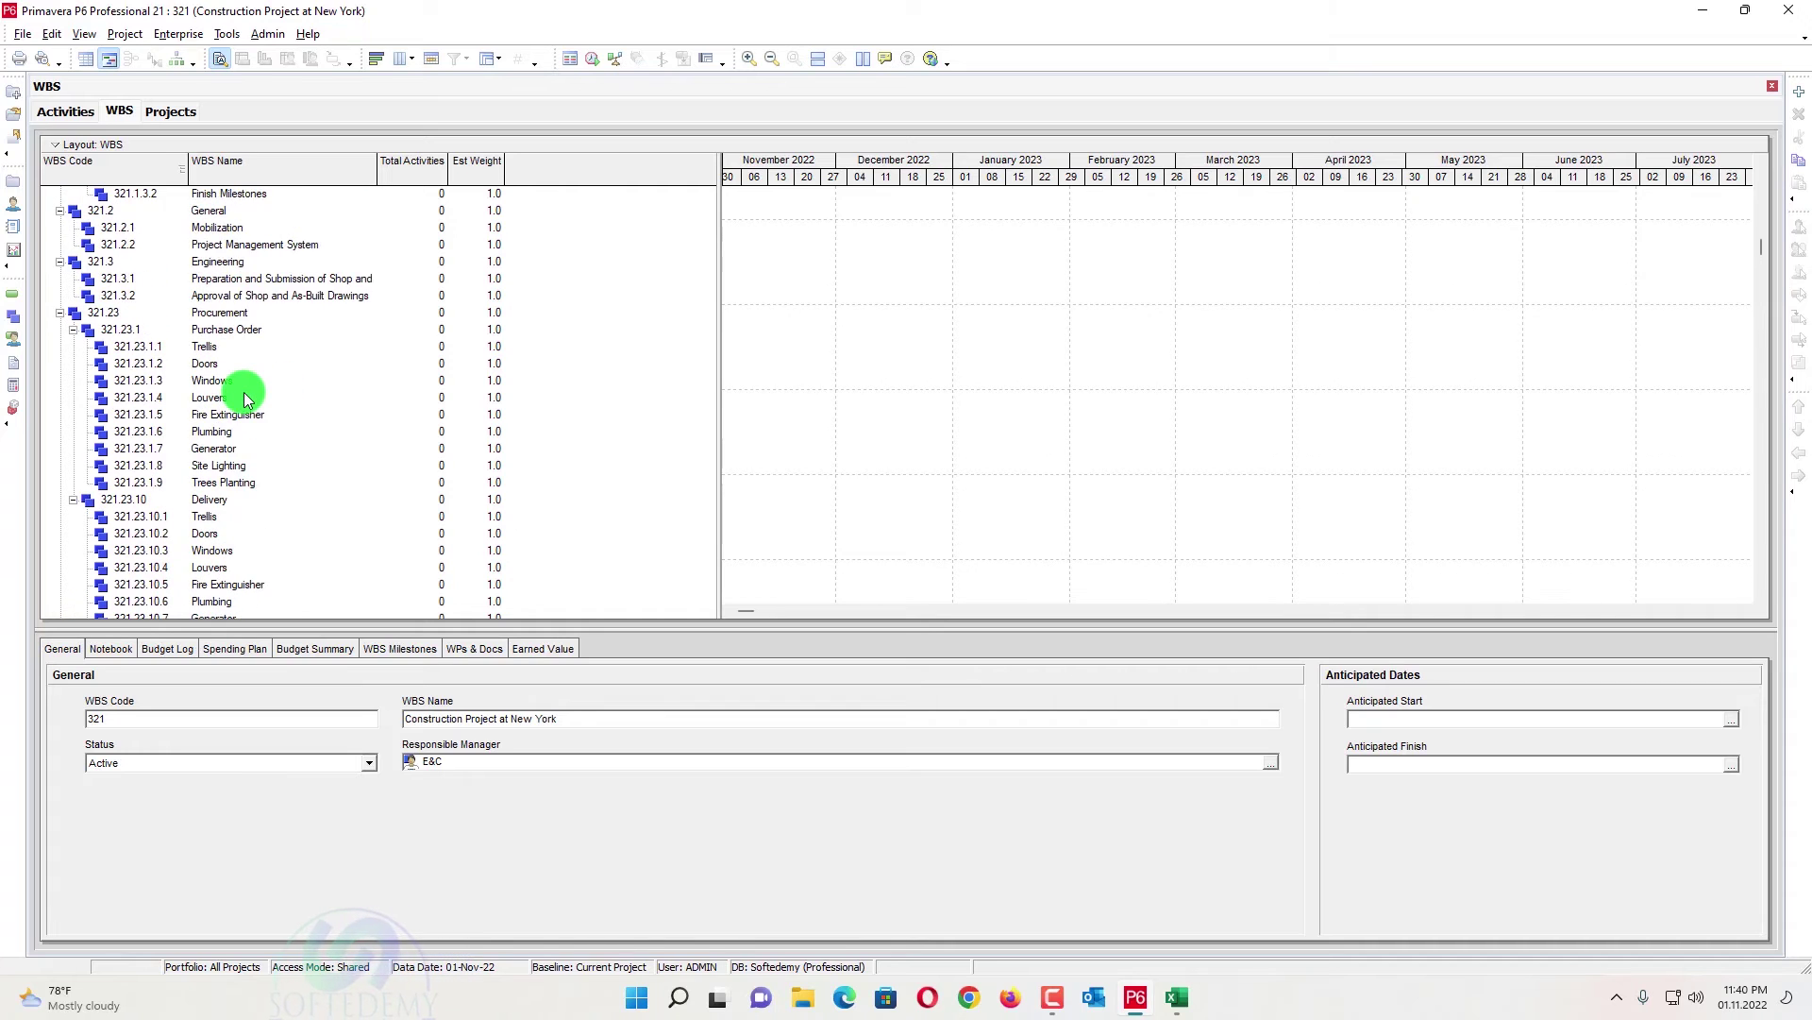
{"action": "scroll", "coordinate": [250, 398], "scroll_direction": "down", "scroll_amount": 16}
{"action": "scroll", "coordinate": [257, 406], "scroll_direction": "down", "scroll_amount": 1}
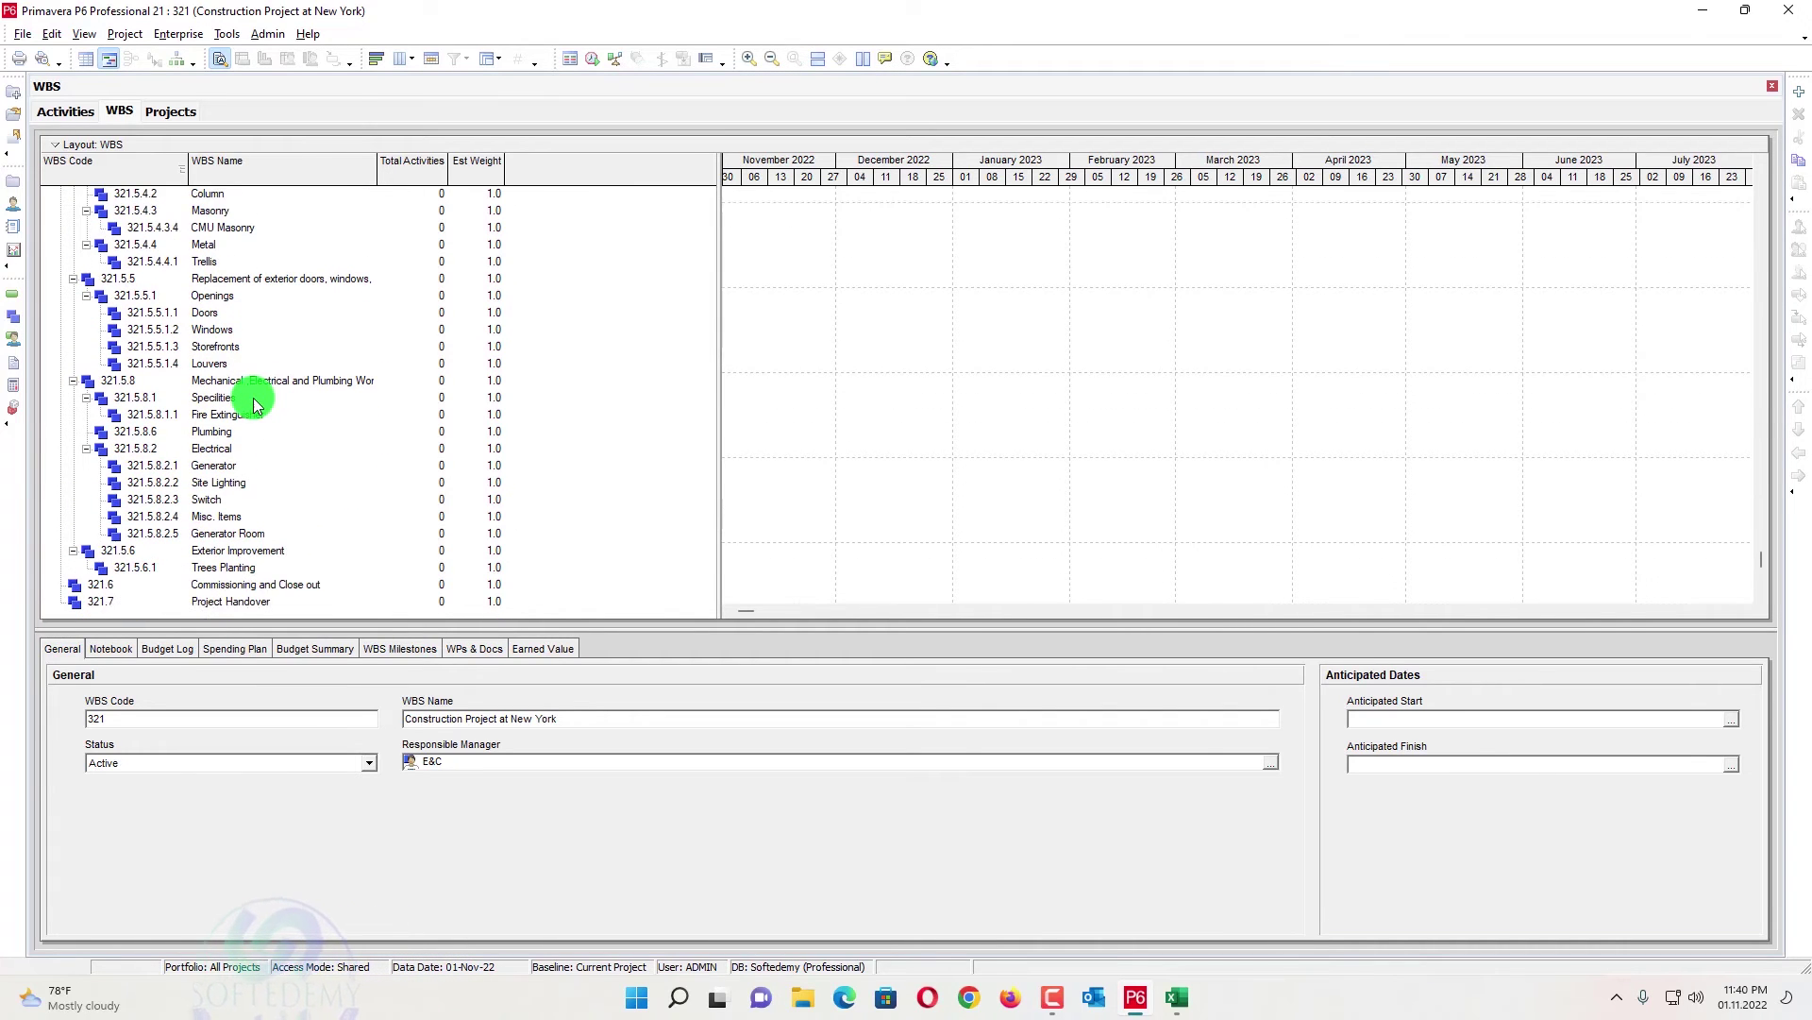
{"action": "scroll", "coordinate": [255, 404], "scroll_direction": "up", "scroll_amount": 20}
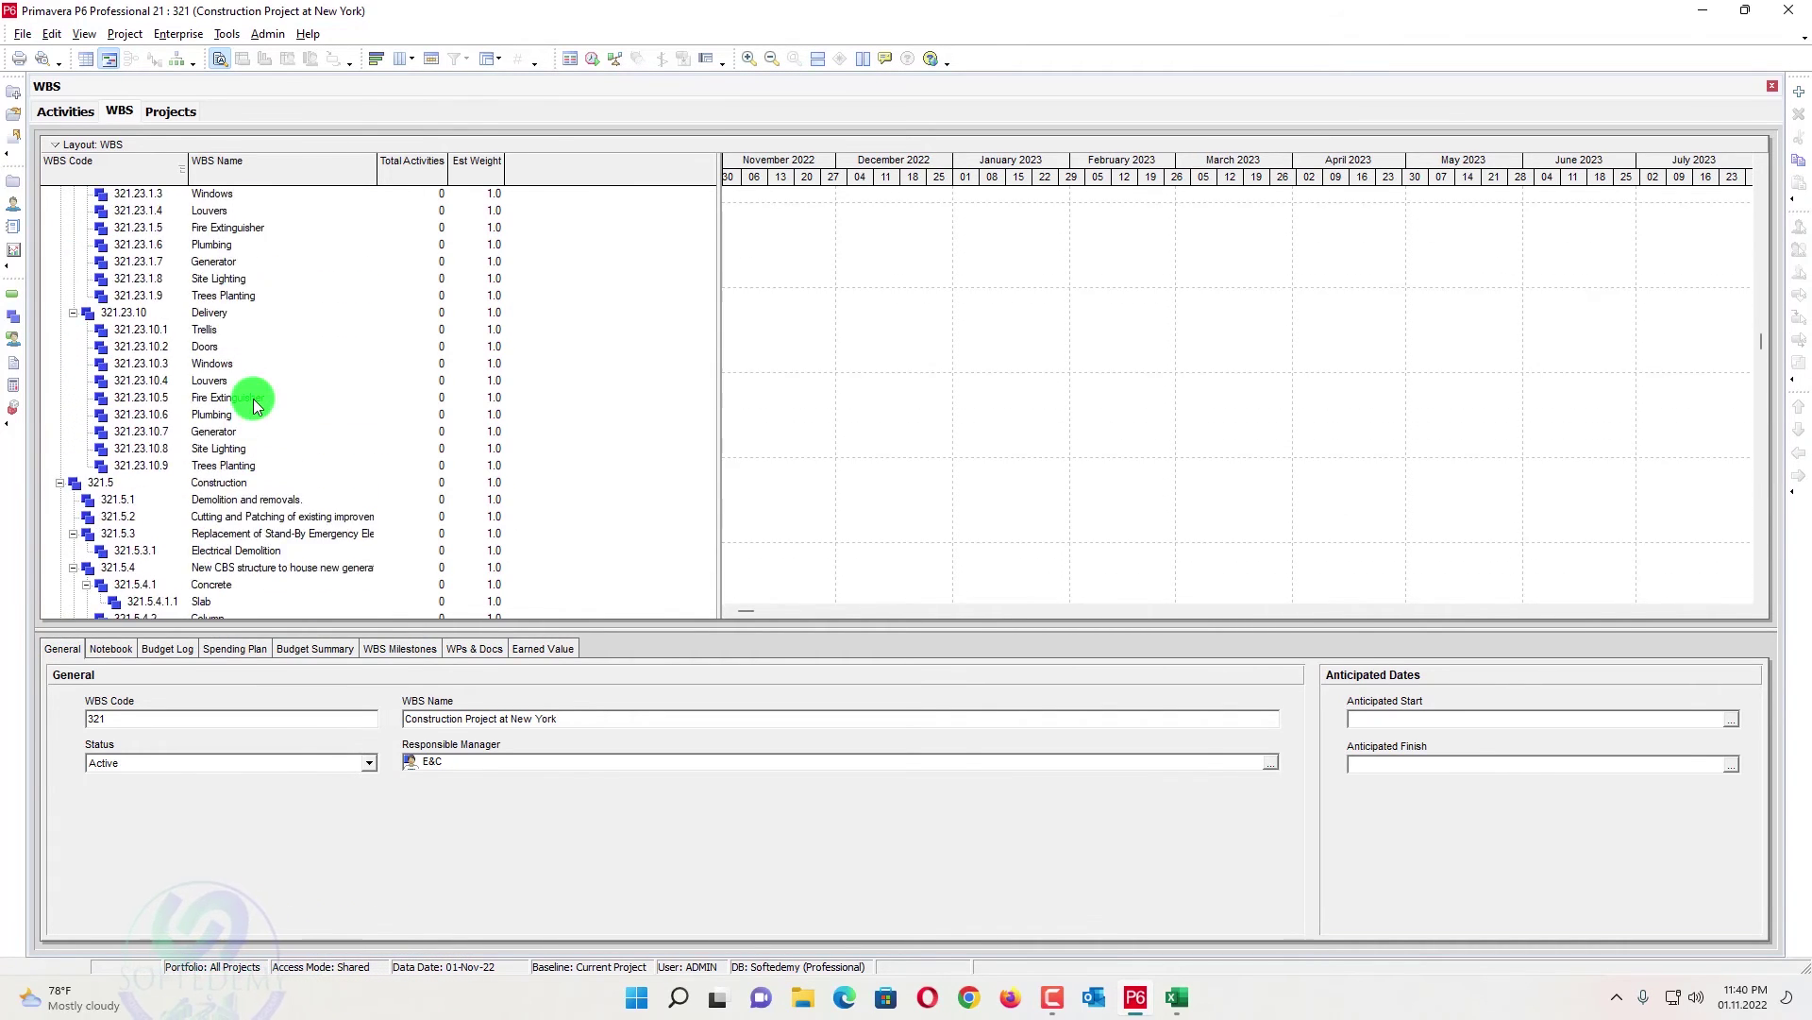
{"action": "scroll", "coordinate": [253, 399], "scroll_direction": "up", "scroll_amount": 3}
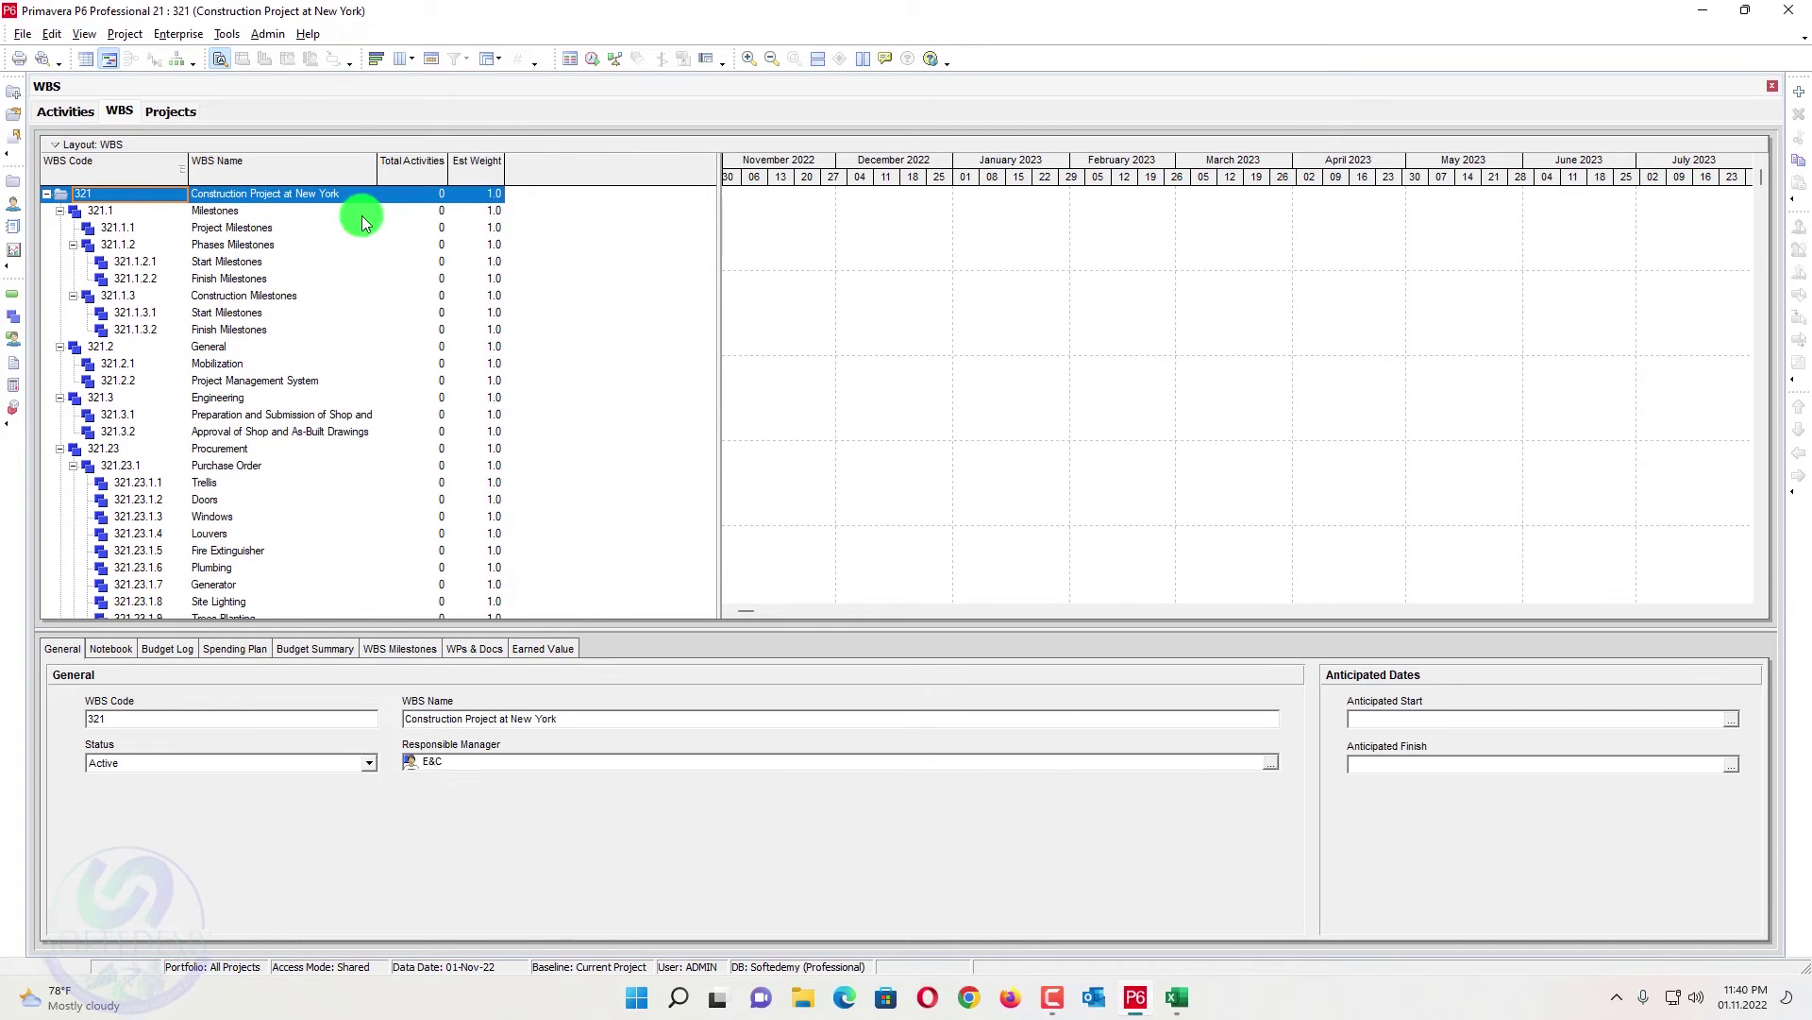
- Widen the WBS Code and WBS Name columns so that the full names fit
{"action": "double_click", "coordinate": [188, 161]}
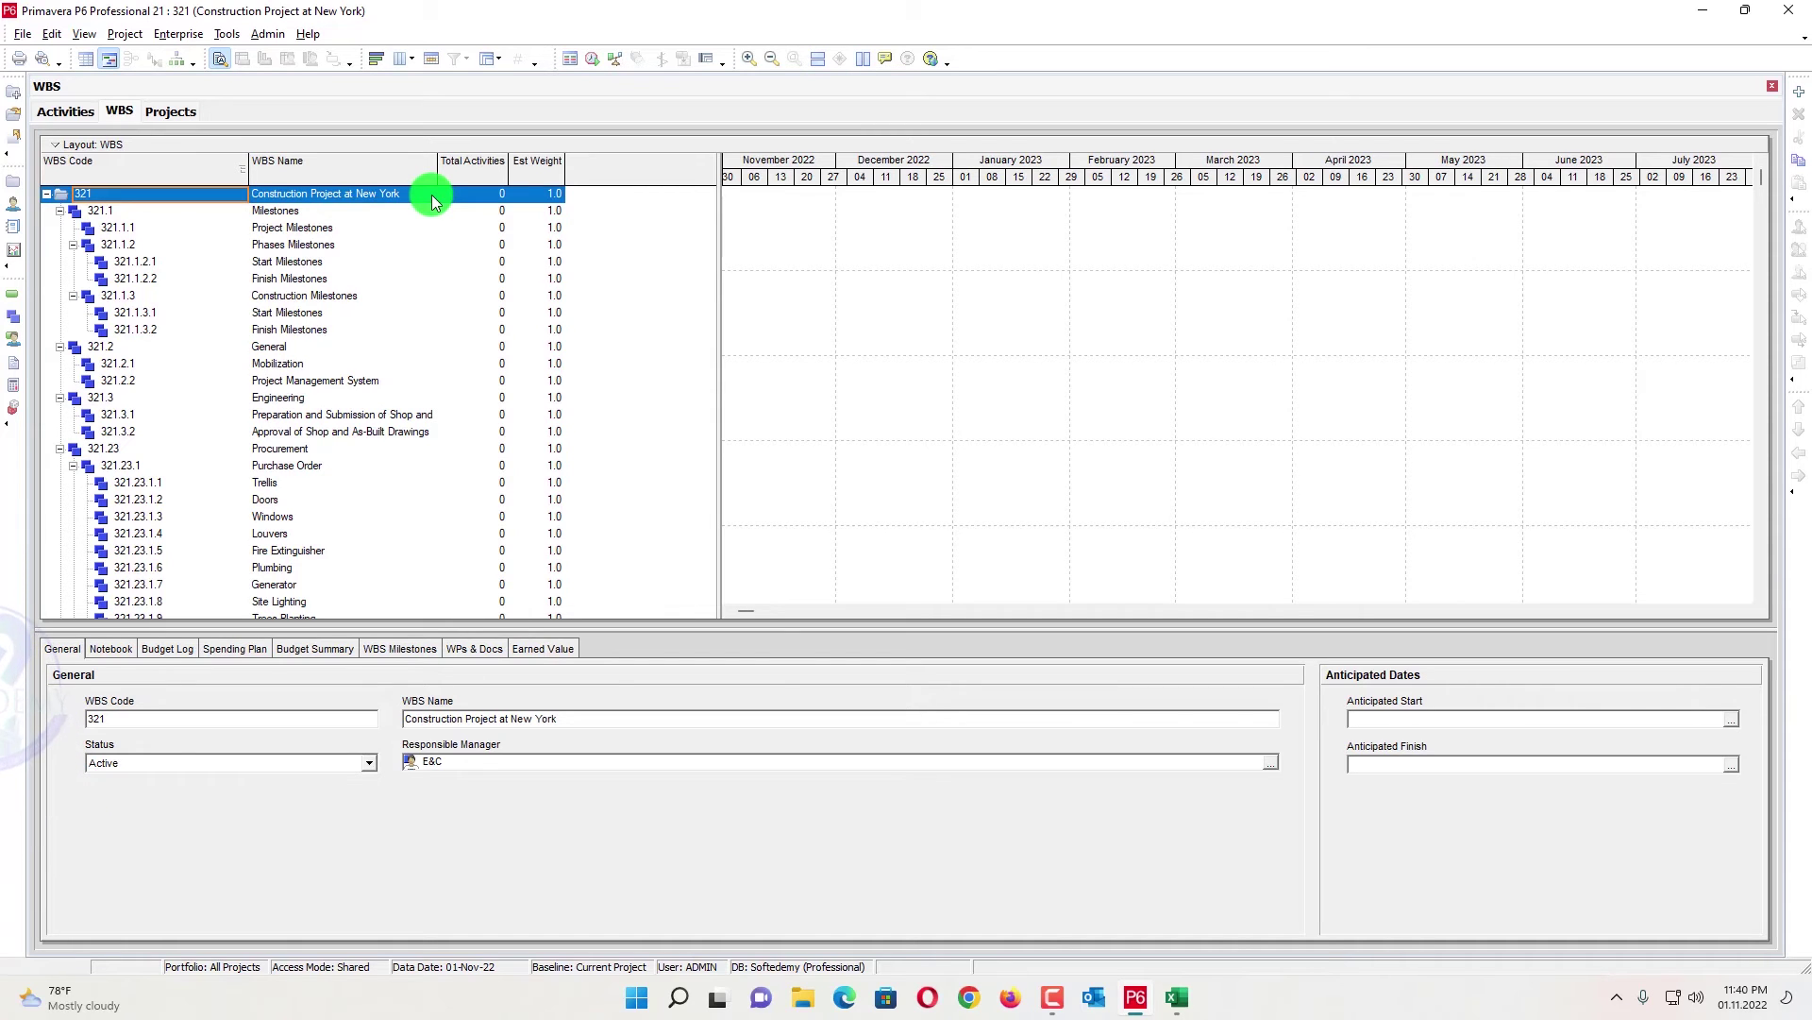
{"action": "left_click_drag", "start_coordinate": [436, 171], "coordinate": [519, 172]}
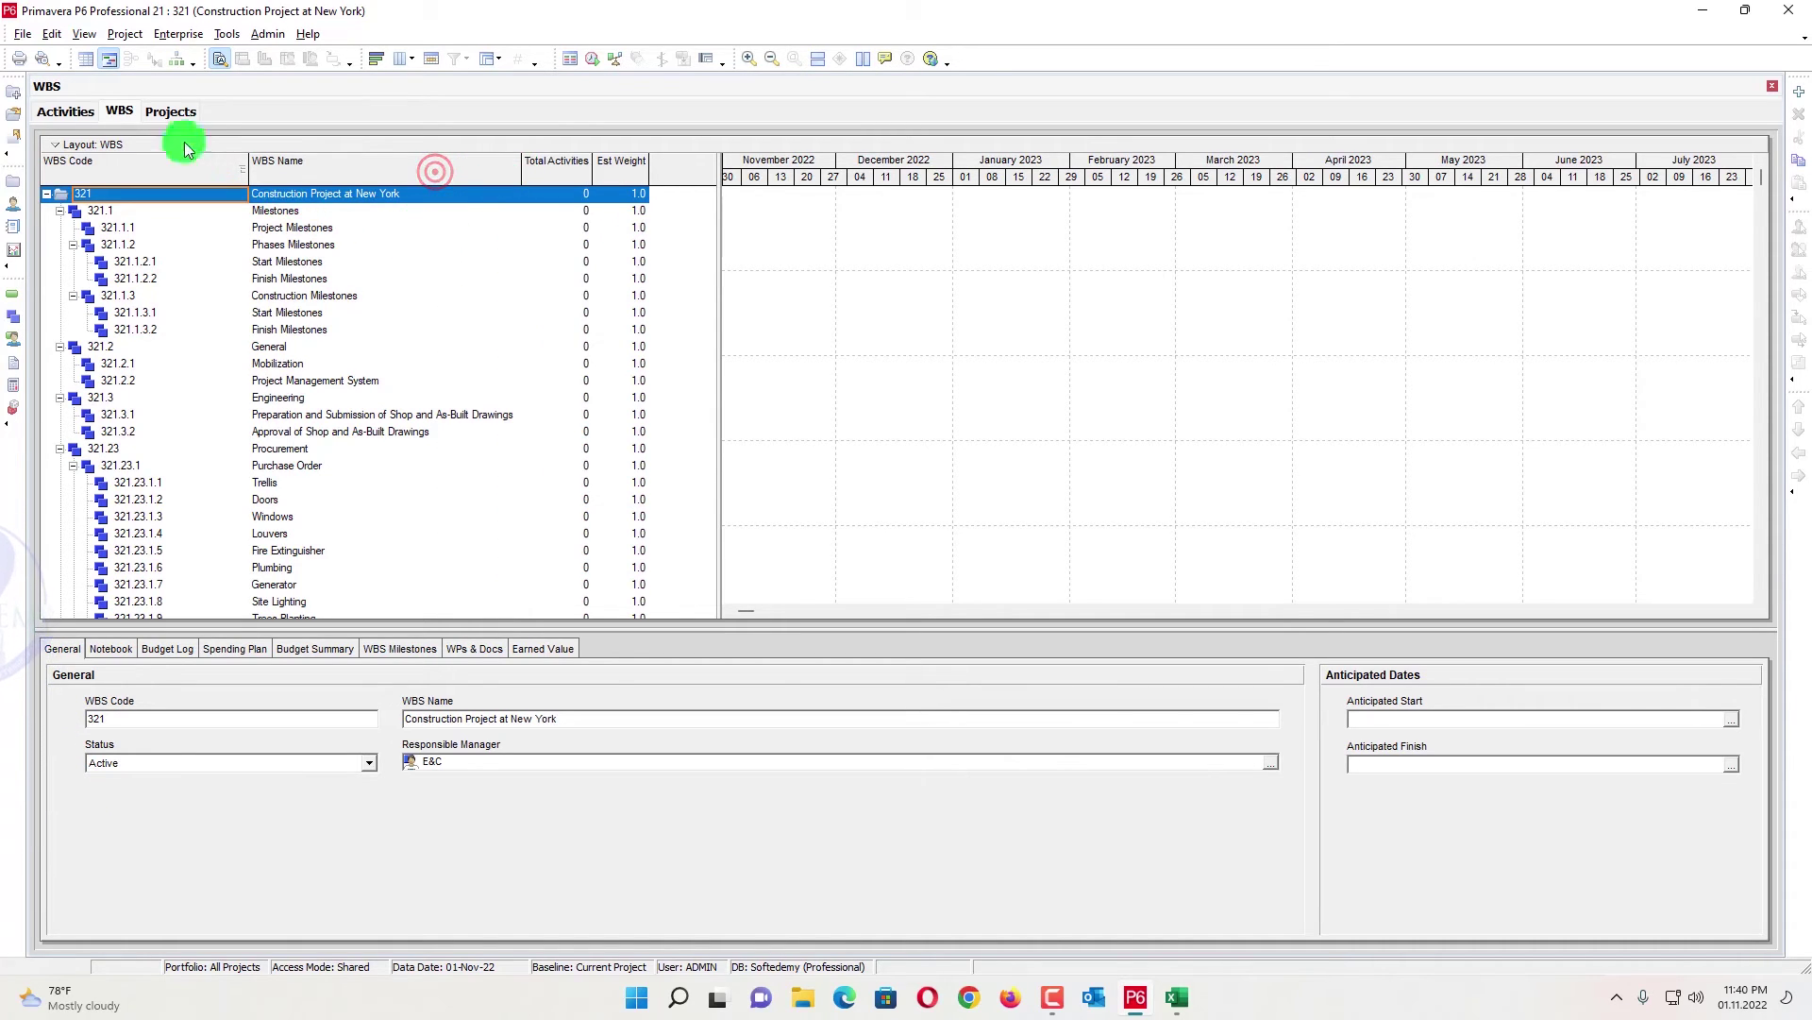
- Show the project's Activities view and expand Milestones, General, Construction Milestones and Phases Milestones to examine the imported WBS
{"action": "left_click", "coordinate": [61, 118]}
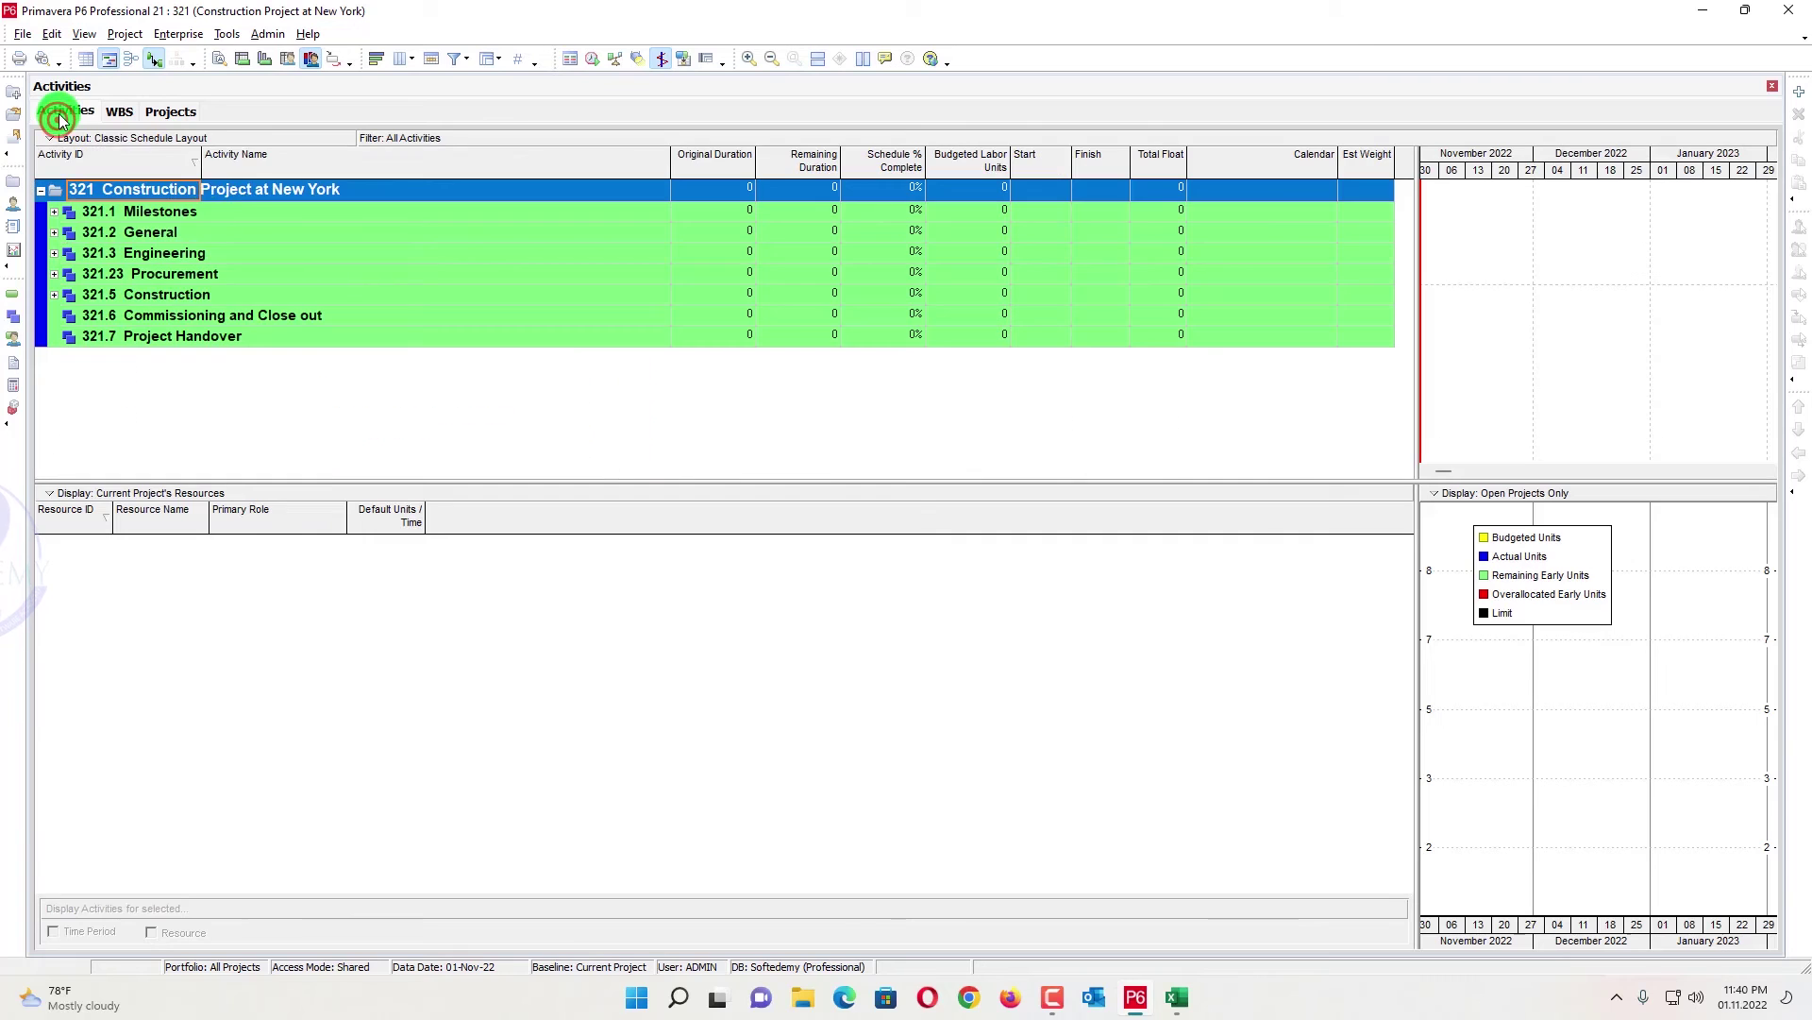
{"action": "left_click", "coordinate": [53, 212]}
{"action": "left_click", "coordinate": [54, 283]}
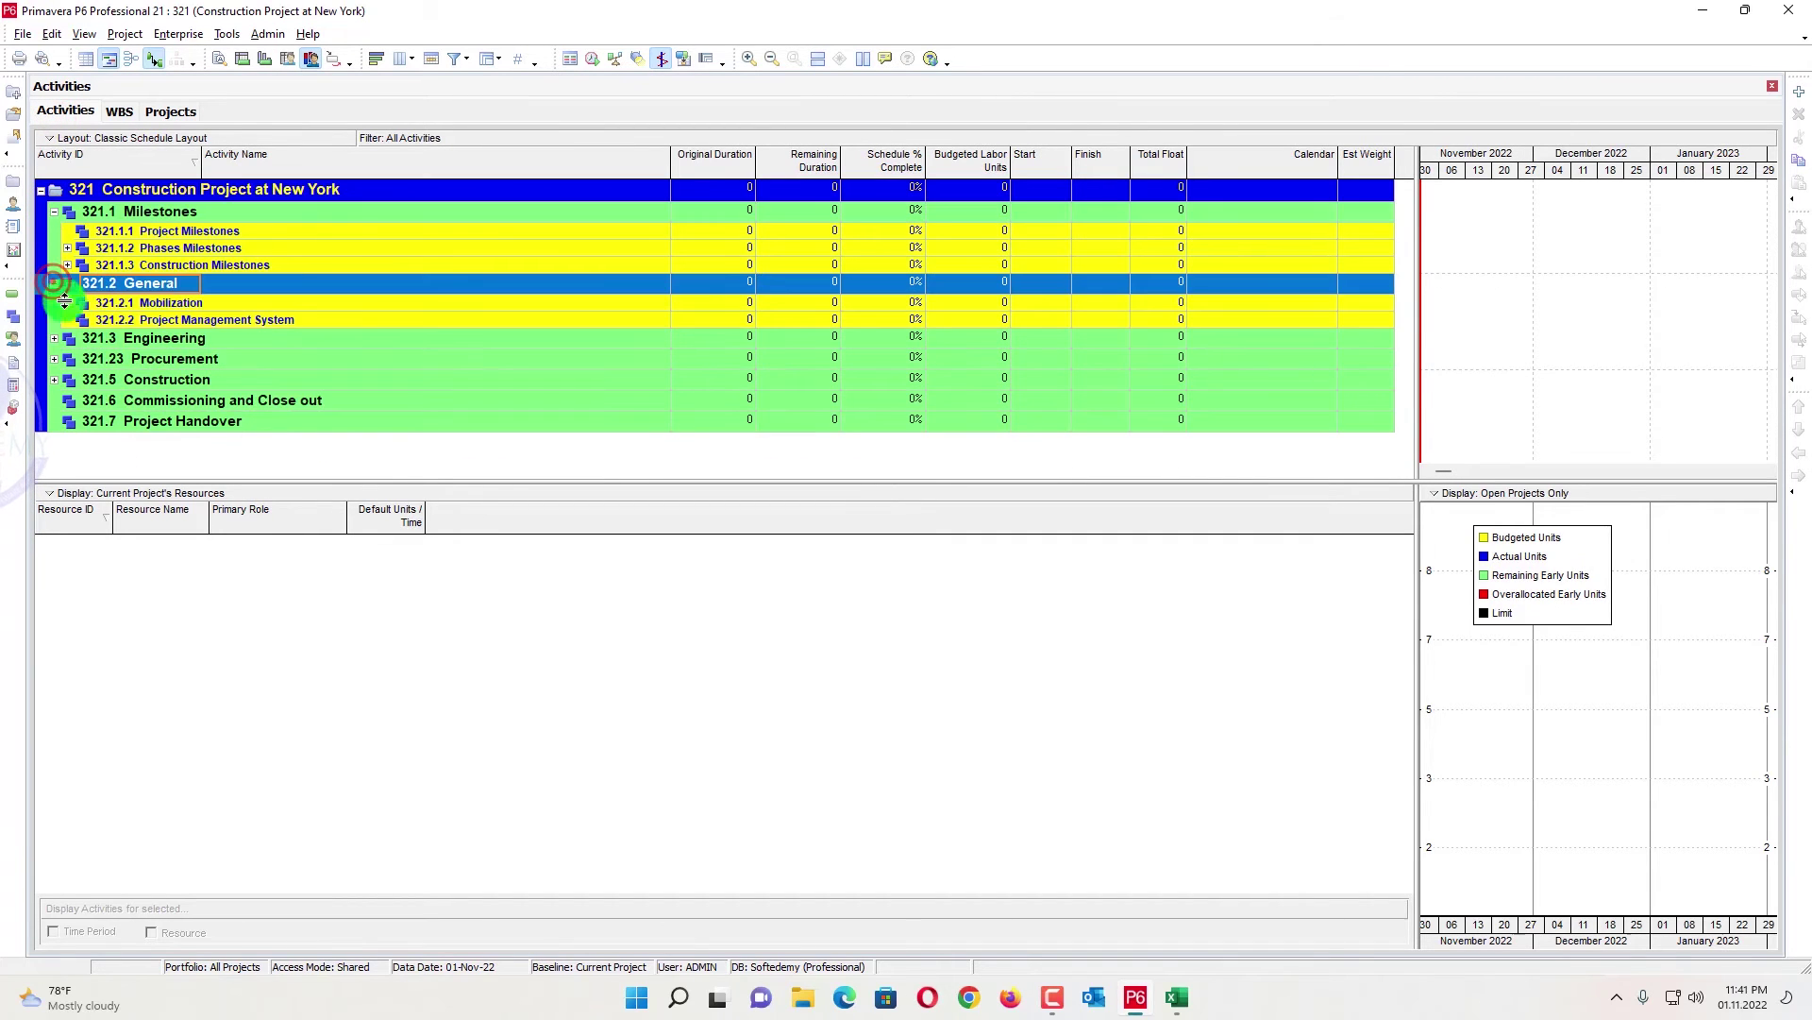
{"action": "left_click", "coordinate": [67, 265]}
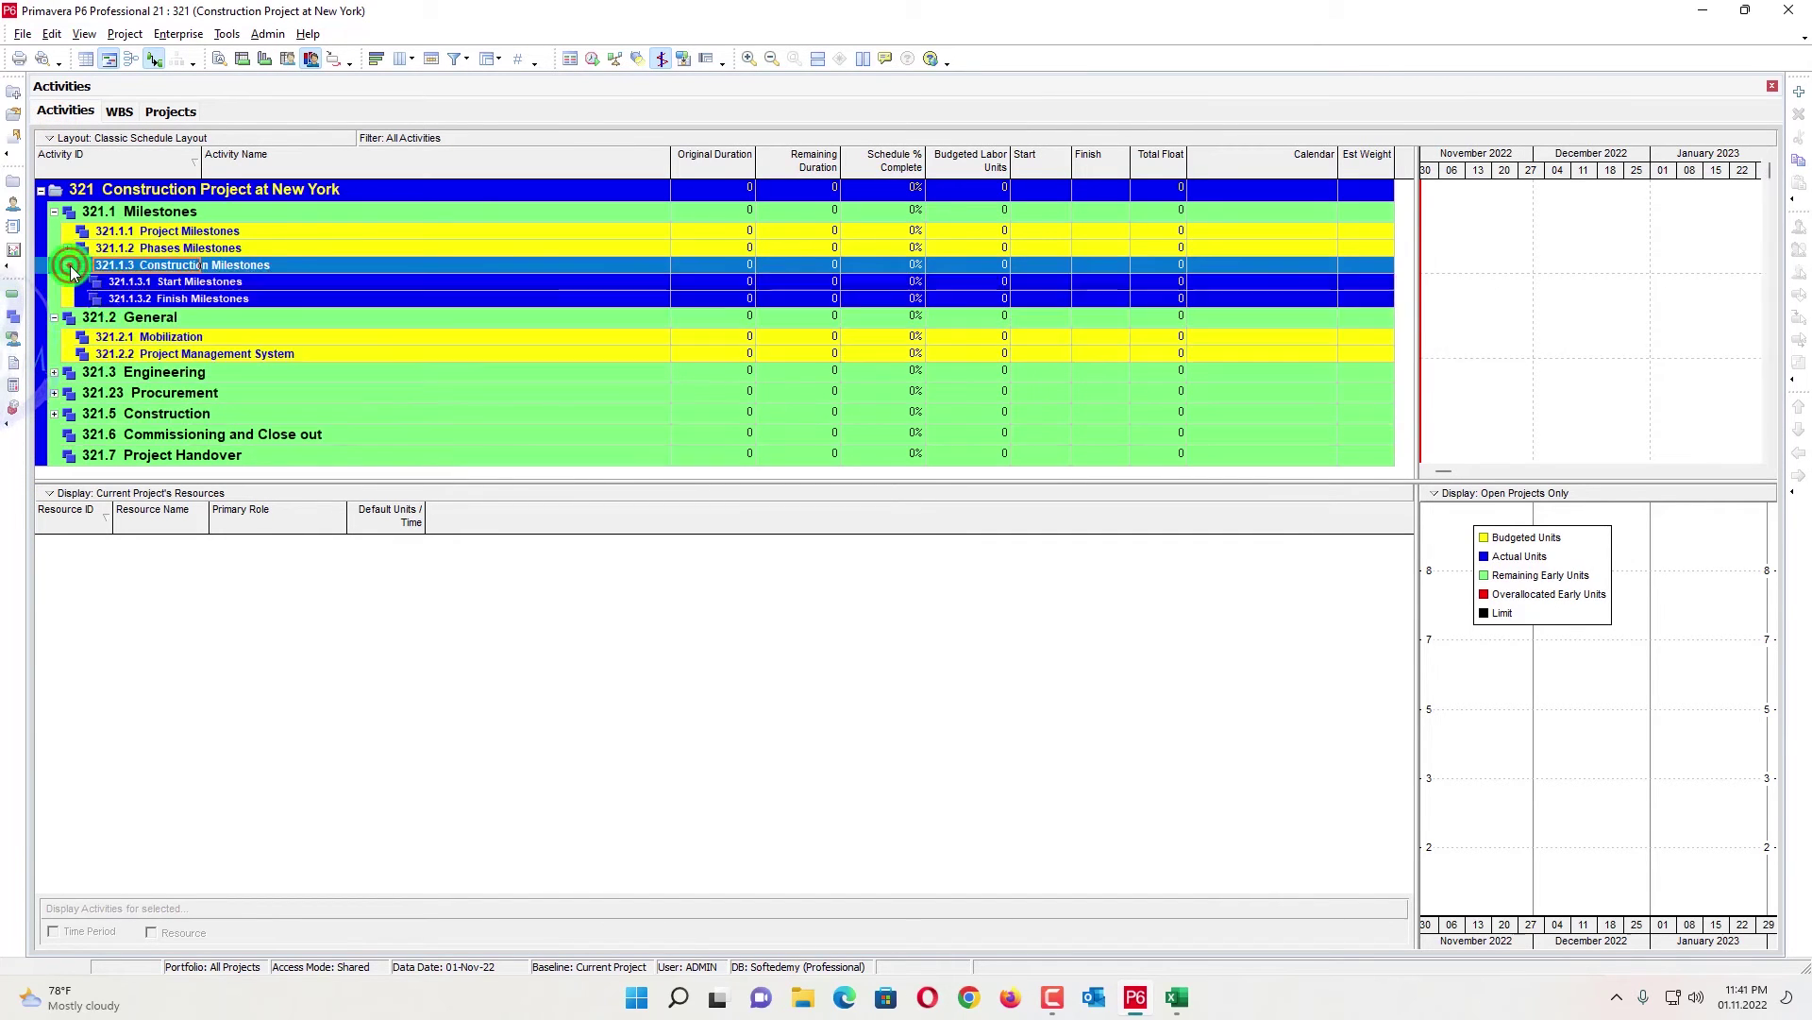
{"action": "left_click", "coordinate": [67, 248]}
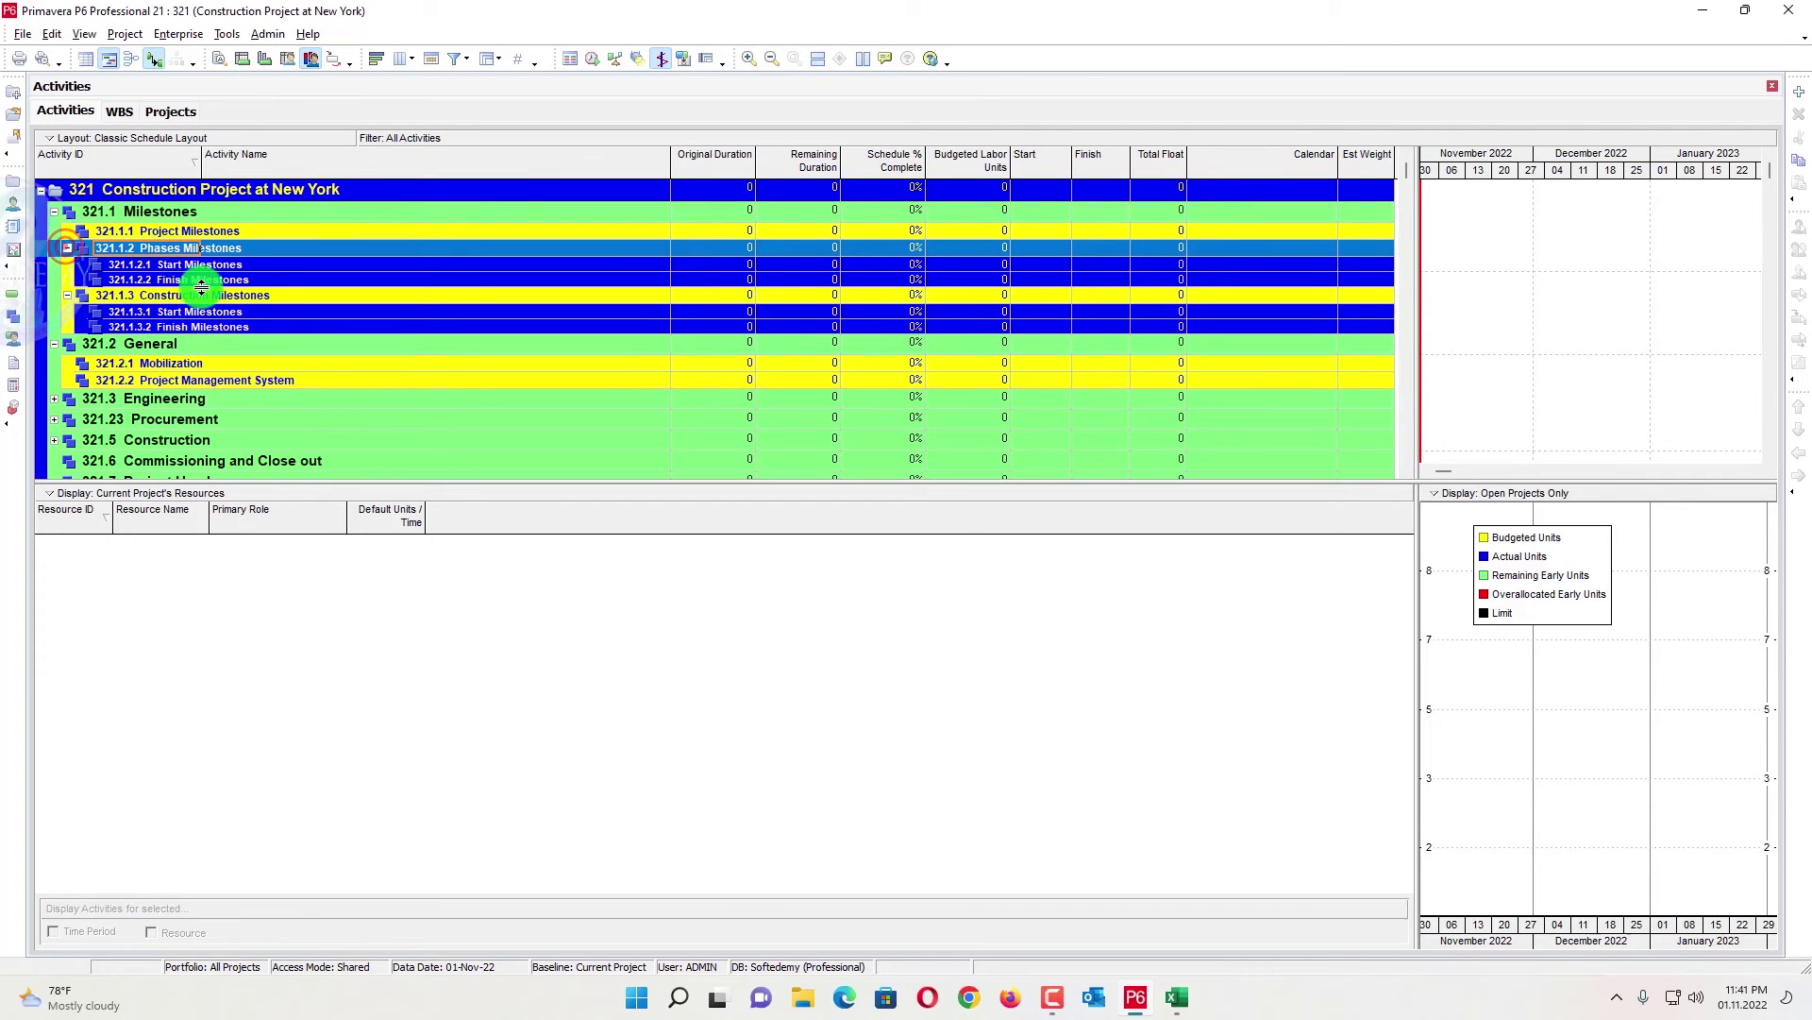
- Expand Engineering, Procurement, Purchase Order, Delivery and Construction to examine their imported WBS elements
{"action": "scroll", "coordinate": [187, 401], "scroll_direction": "down", "scroll_amount": 1}
{"action": "left_click", "coordinate": [56, 376]}
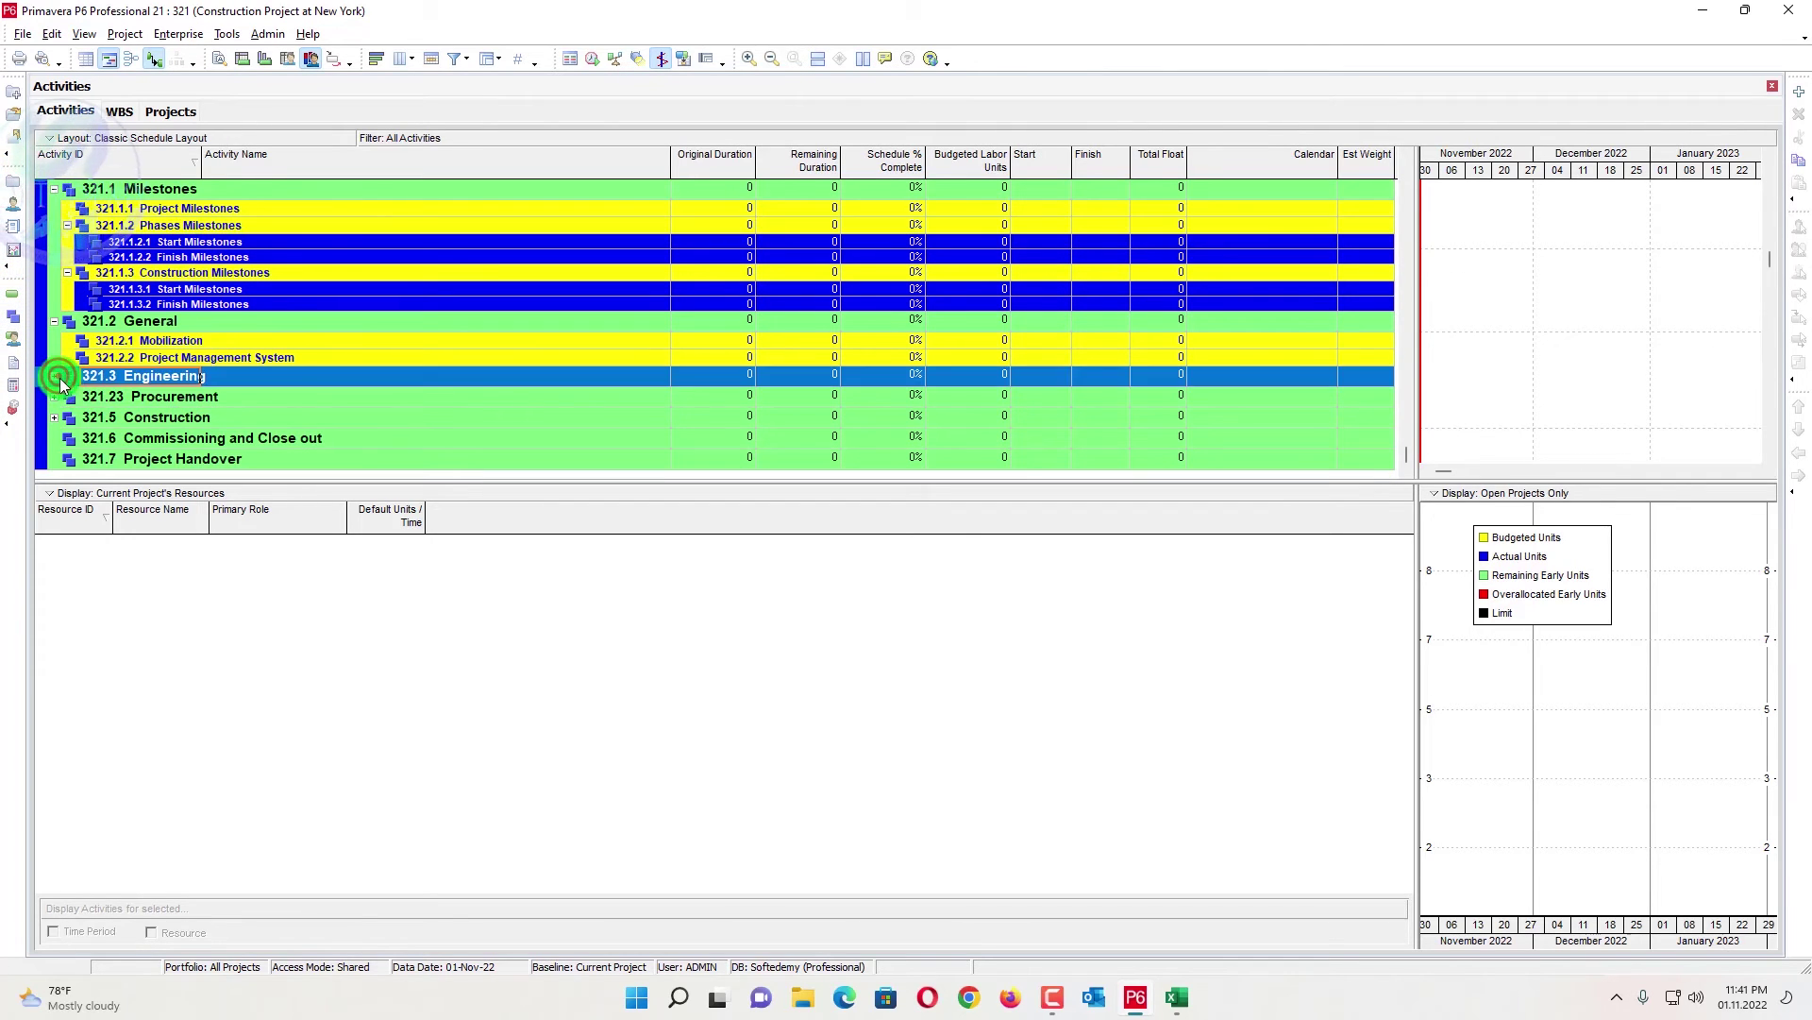
{"action": "scroll", "coordinate": [132, 341], "scroll_direction": "down", "scroll_amount": 2}
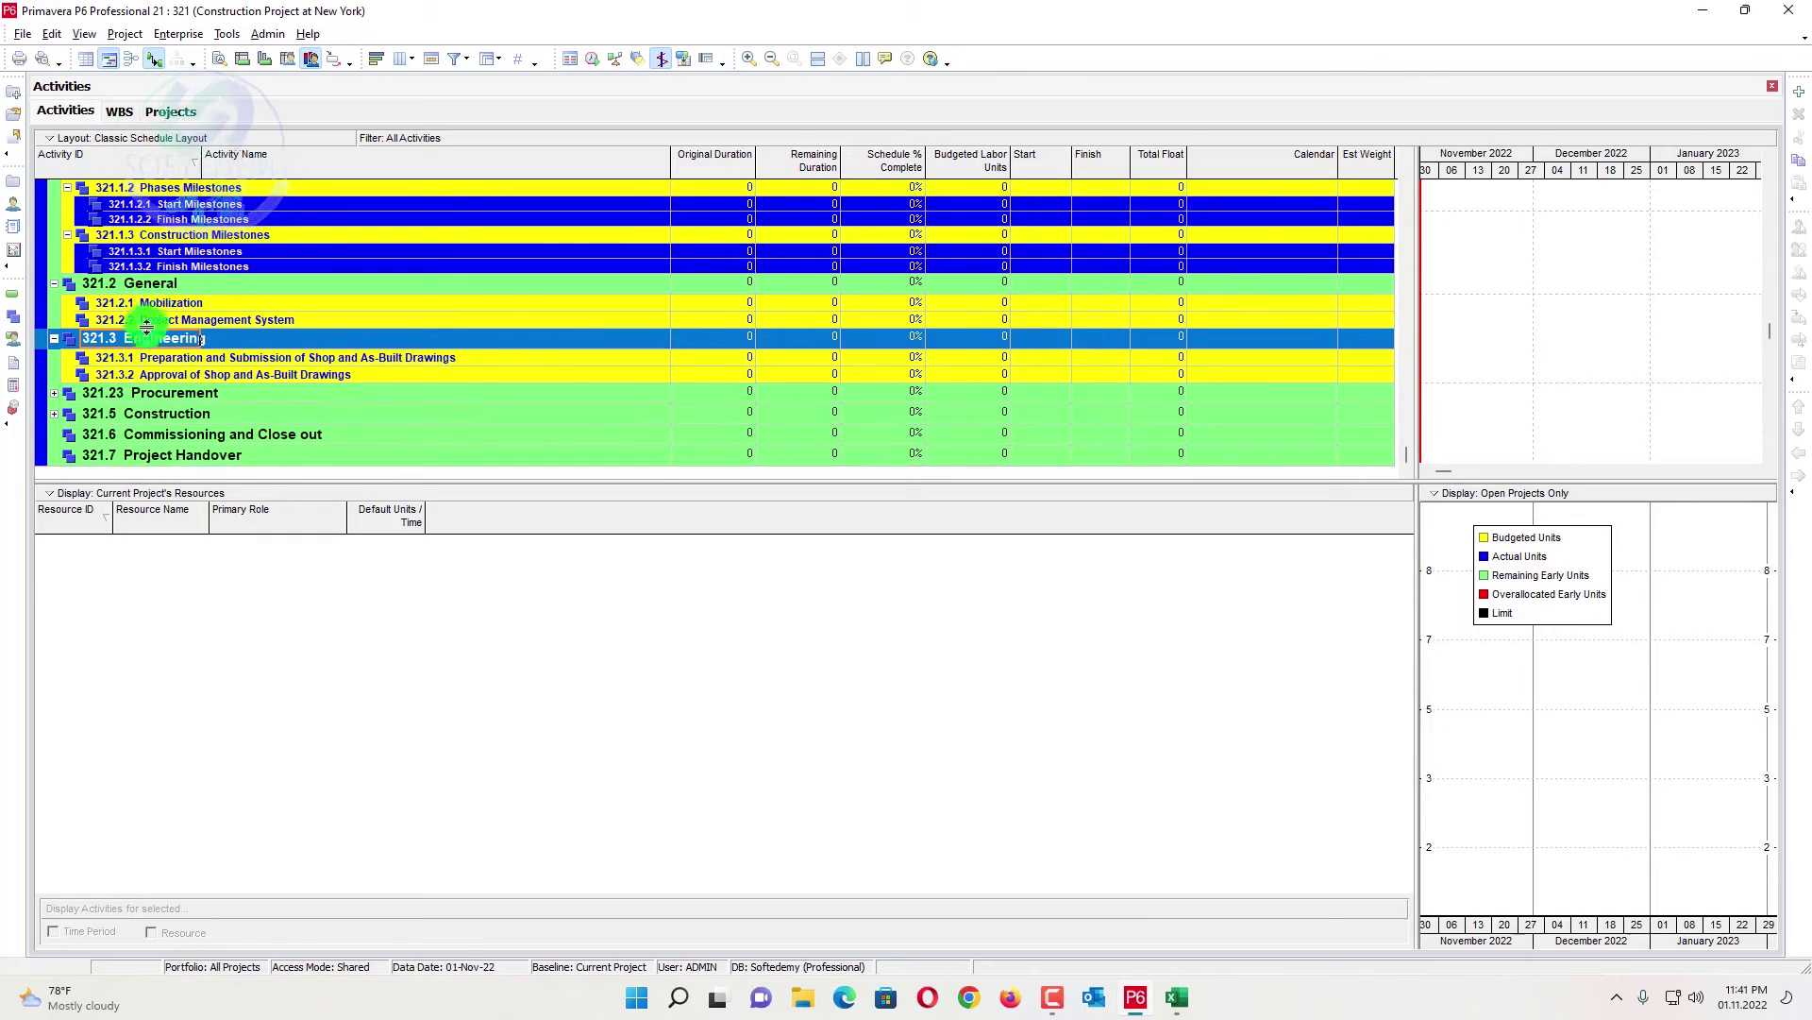
{"action": "left_click", "coordinate": [54, 392]}
{"action": "left_click", "coordinate": [70, 411]}
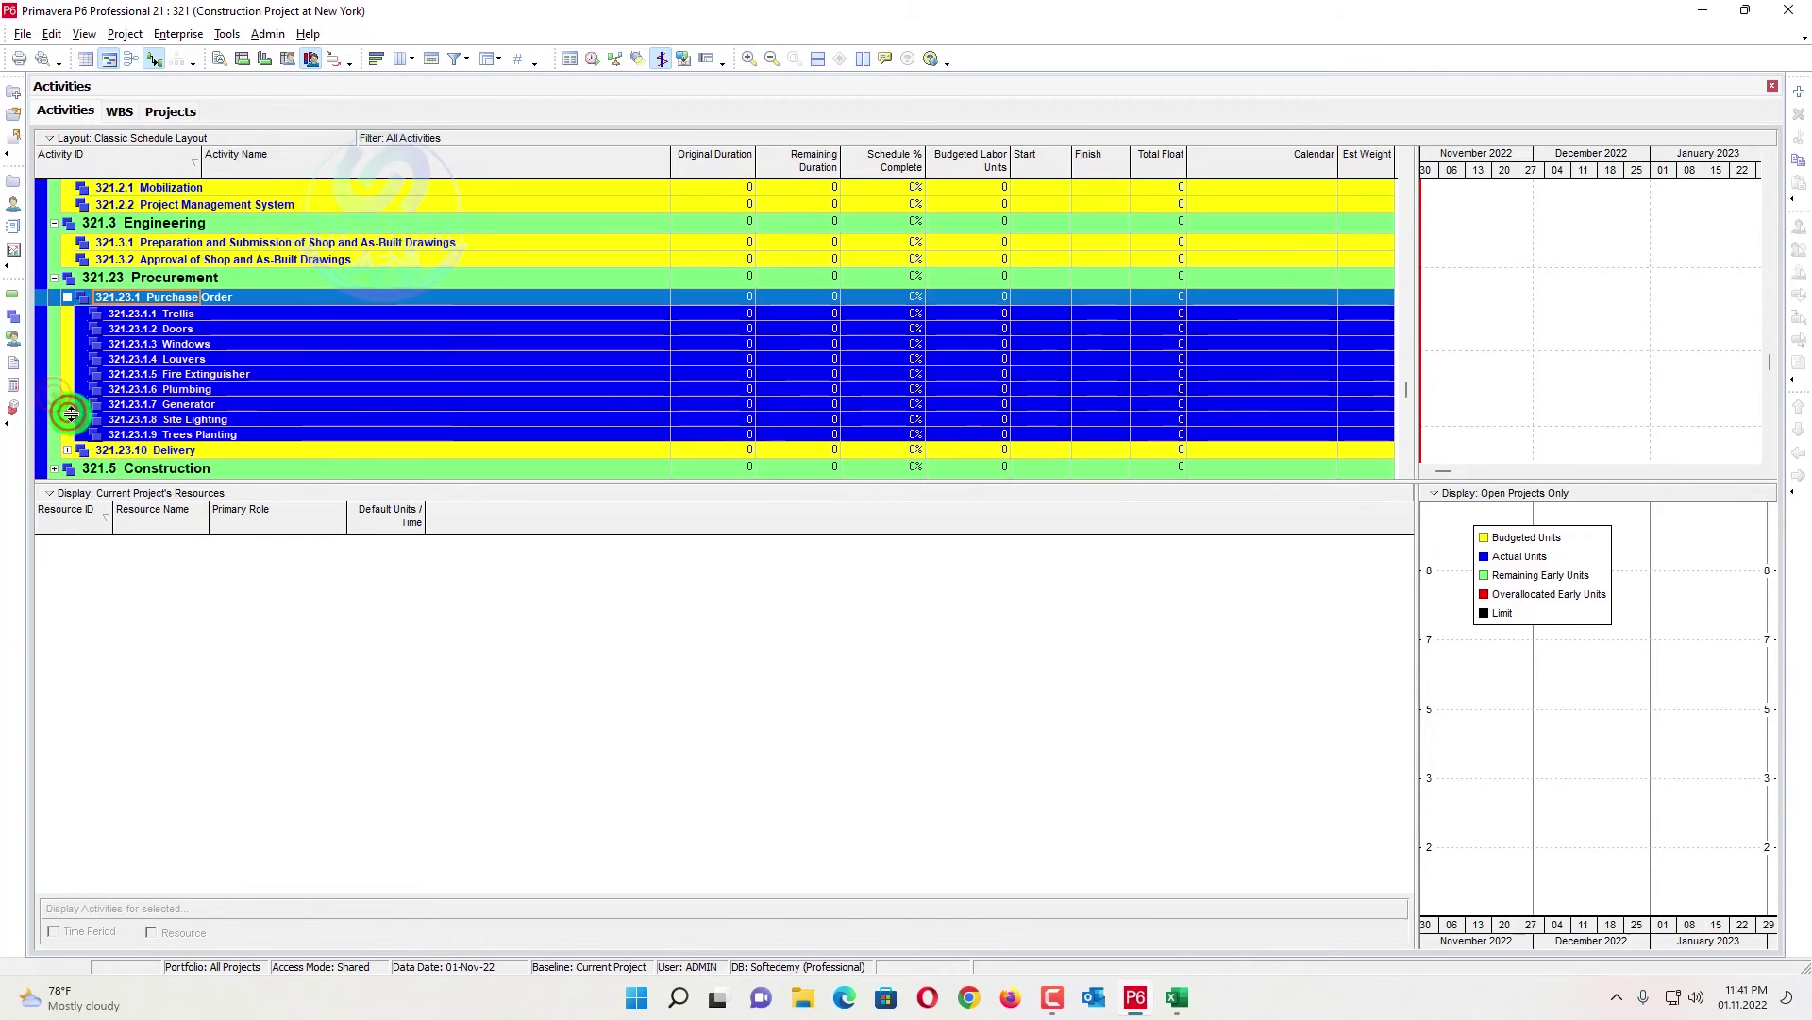
{"action": "scroll", "coordinate": [130, 385], "scroll_direction": "down", "scroll_amount": 1}
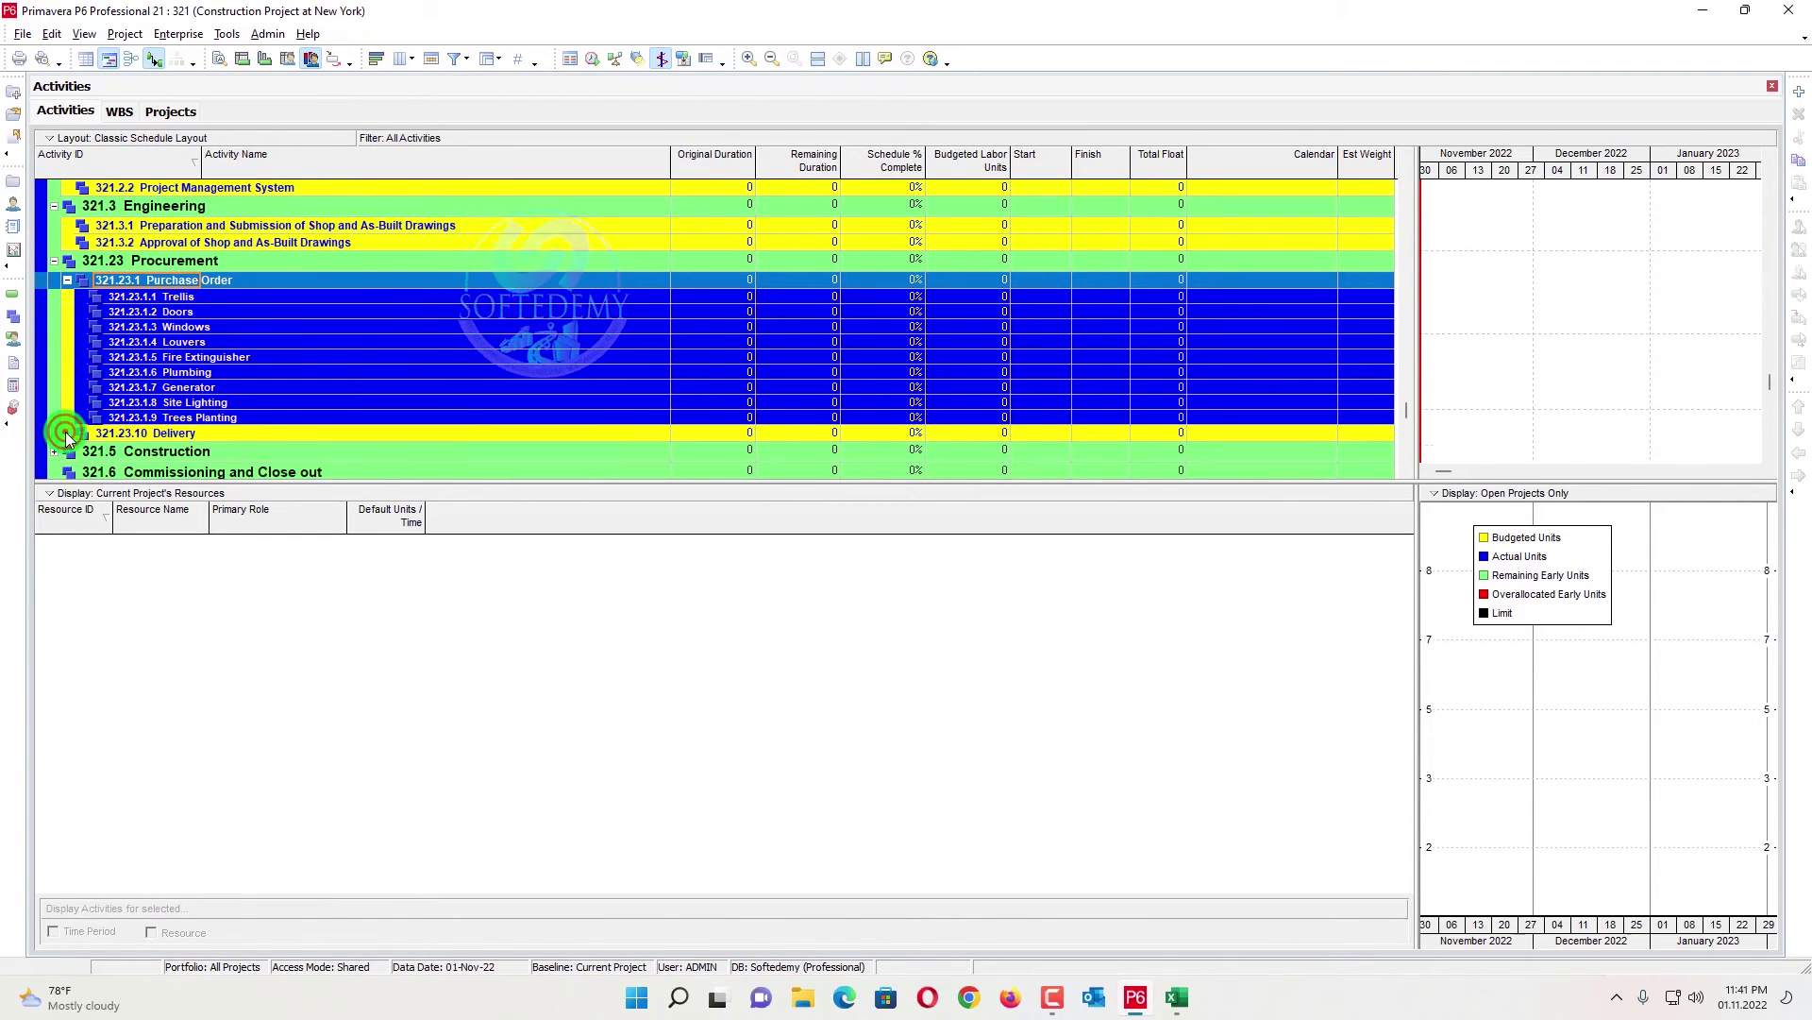
{"action": "left_click", "coordinate": [66, 433]}
{"action": "left_click", "coordinate": [53, 416]}
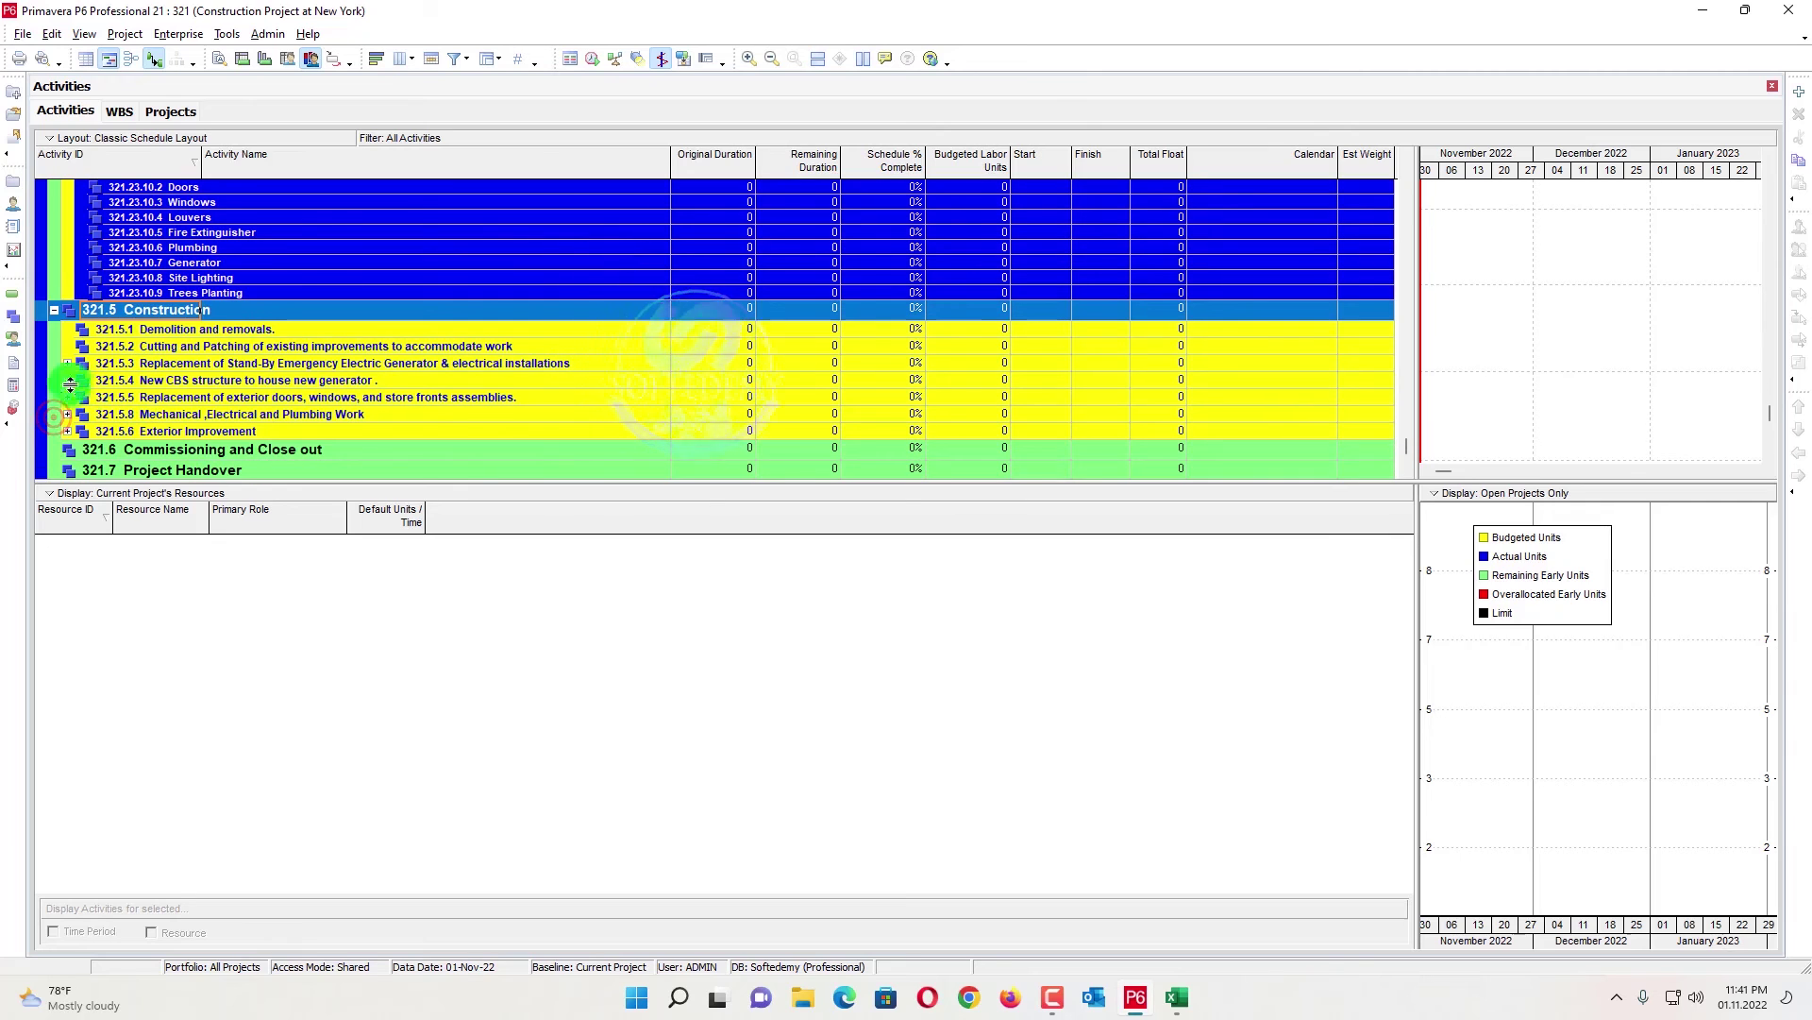
{"action": "scroll", "coordinate": [78, 443], "scroll_direction": "down", "scroll_amount": 1}
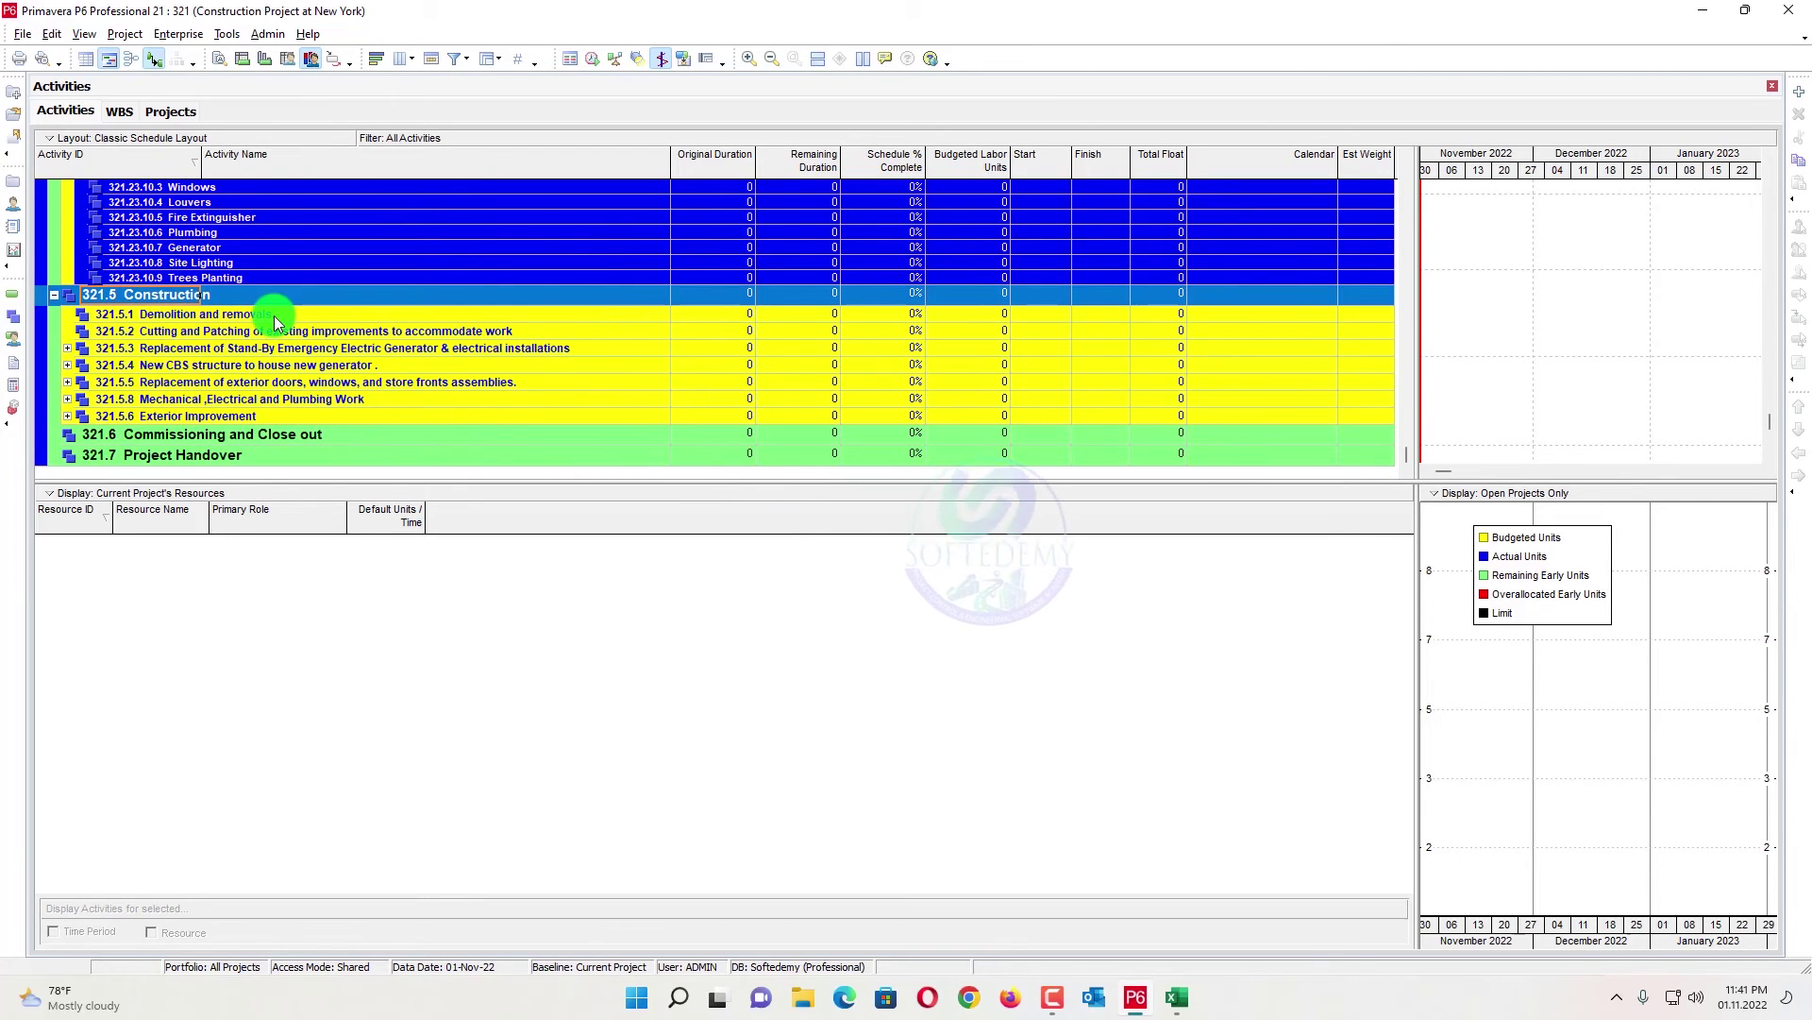
{"action": "scroll", "coordinate": [242, 355], "scroll_direction": "up", "scroll_amount": 4}
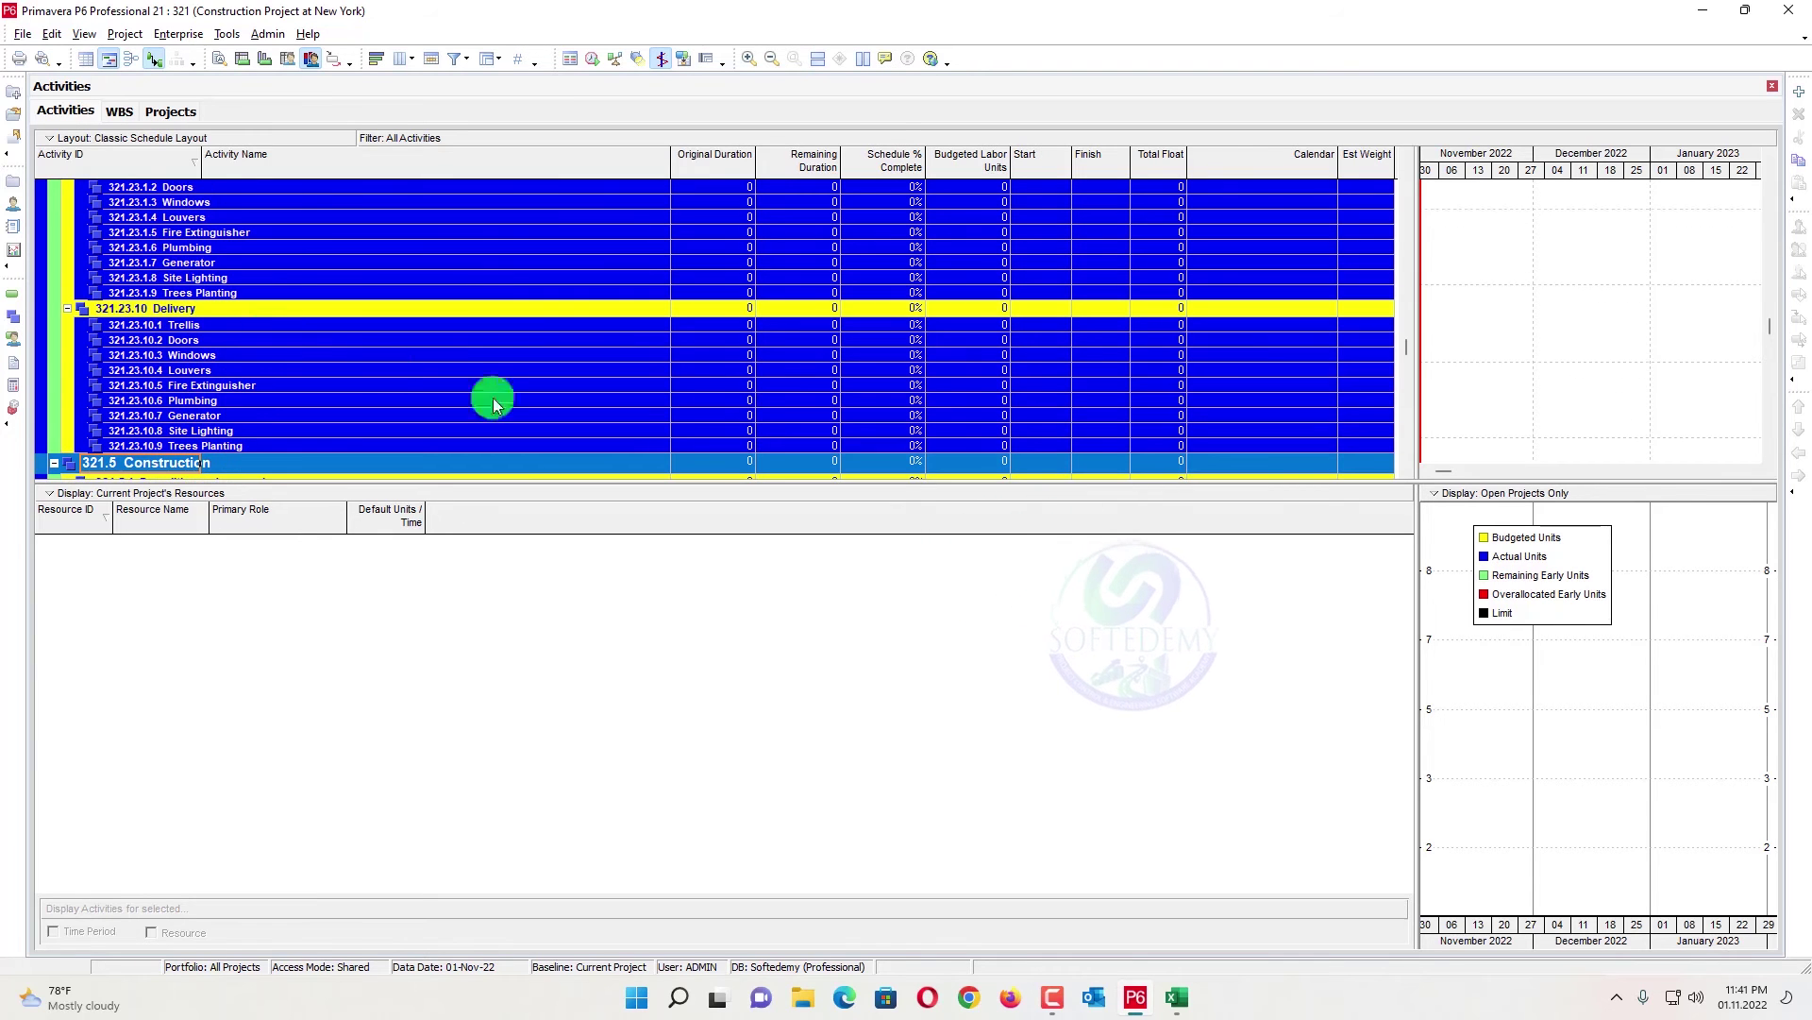
- Switch between the WBS workbook in Excel and Primavera P6 to compare the colour-coded rows with the imported WBS hierarchy
{"action": "left_click", "coordinate": [1176, 997]}
{"action": "left_click", "coordinate": [1098, 914]}
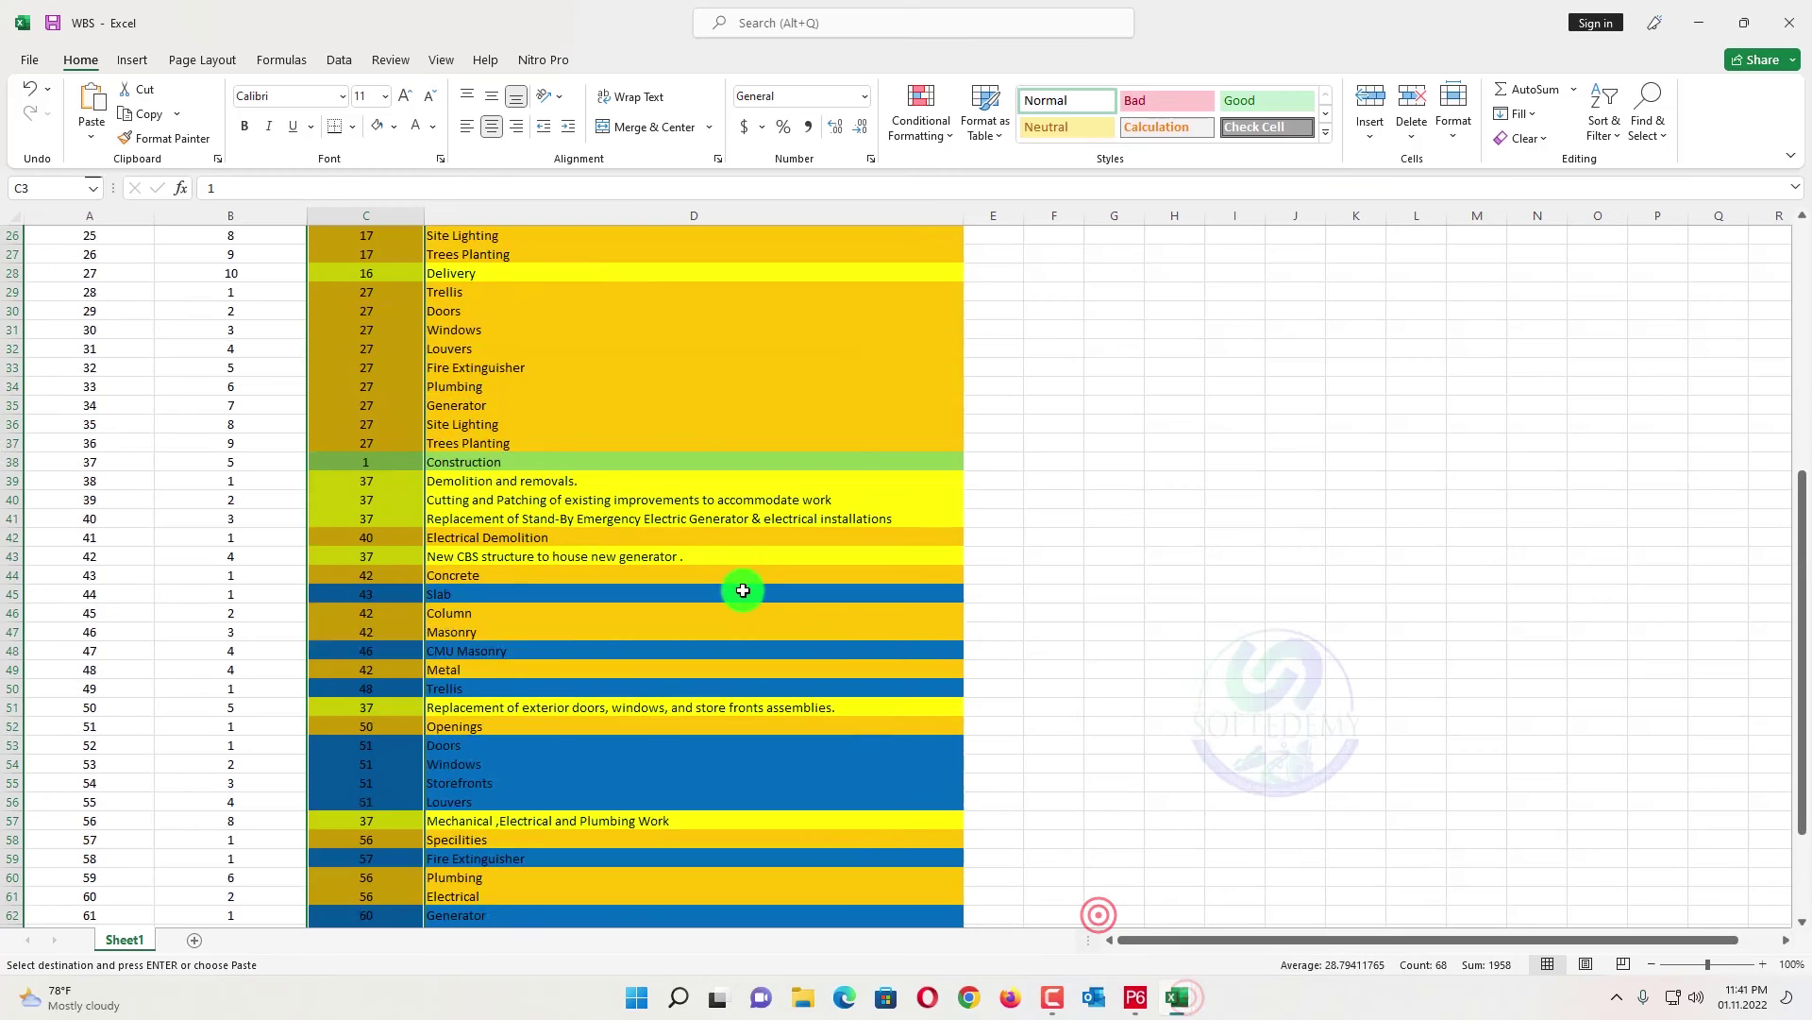
{"action": "scroll", "coordinate": [743, 590], "scroll_direction": "up", "scroll_amount": 8}
{"action": "key", "text": "alt+Tab"}
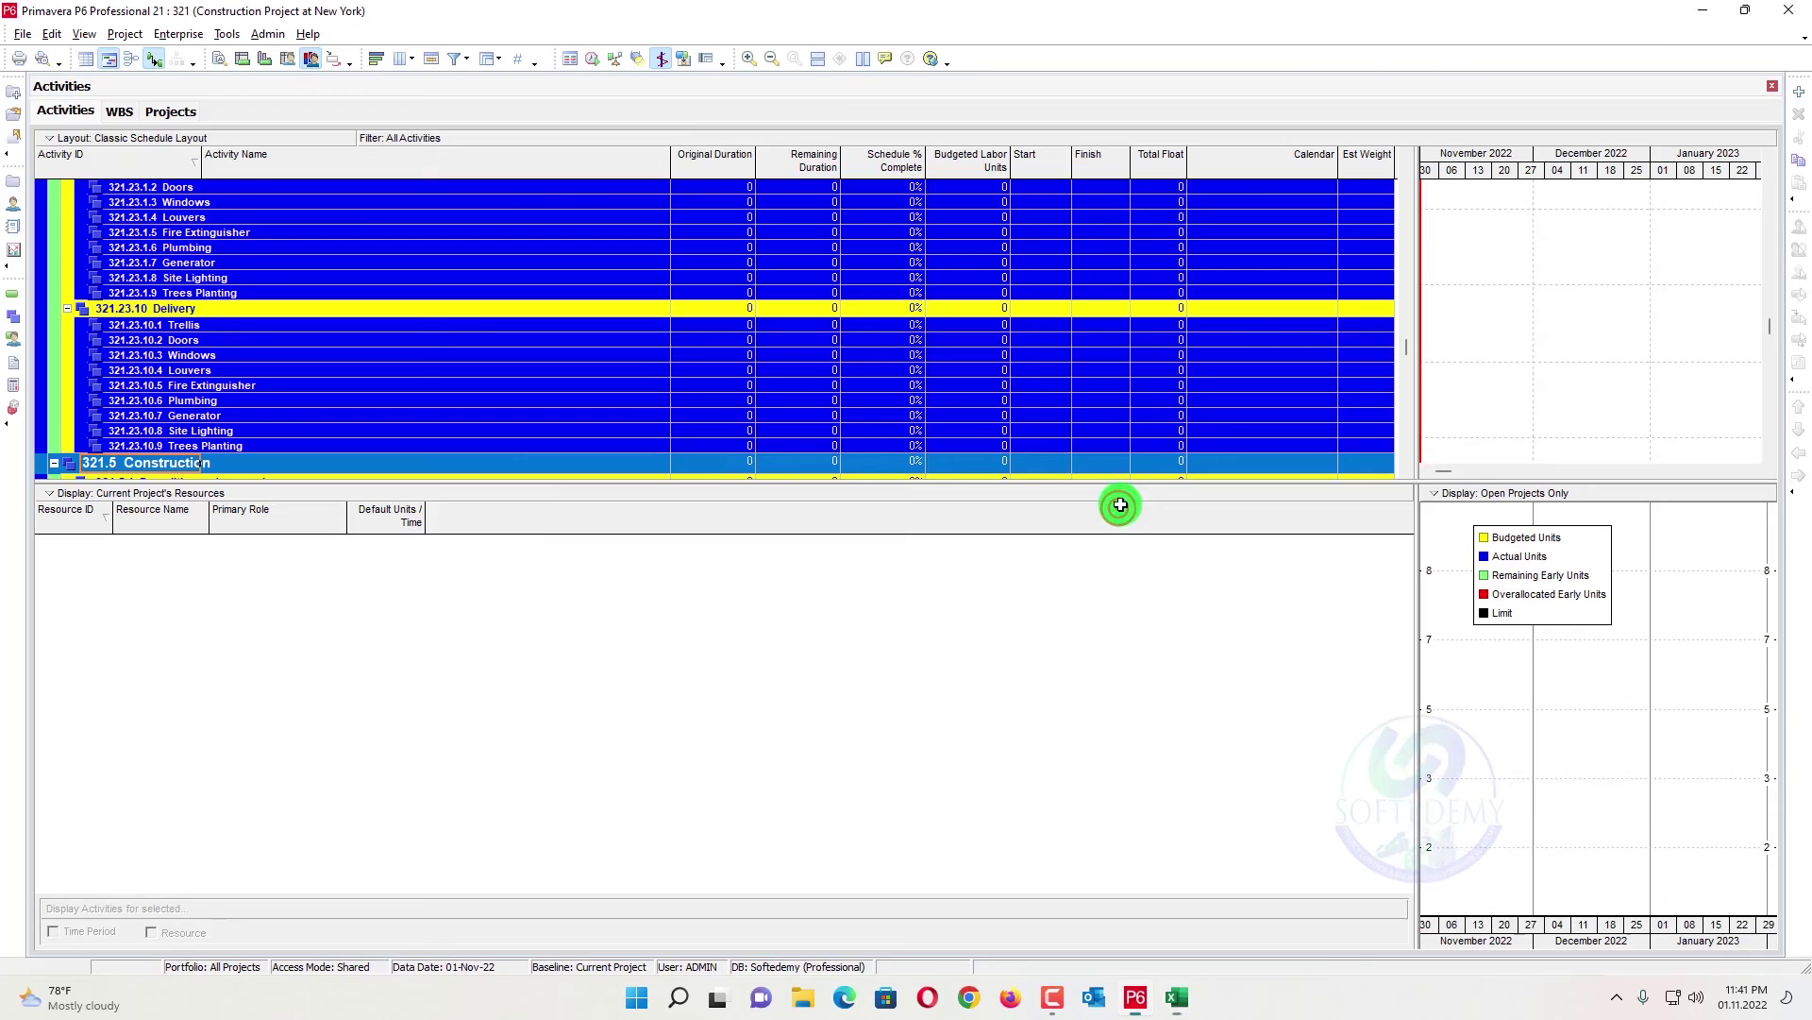
{"action": "scroll", "coordinate": [639, 393], "scroll_direction": "up", "scroll_amount": 10}
{"action": "key", "text": "alt+Tab"}
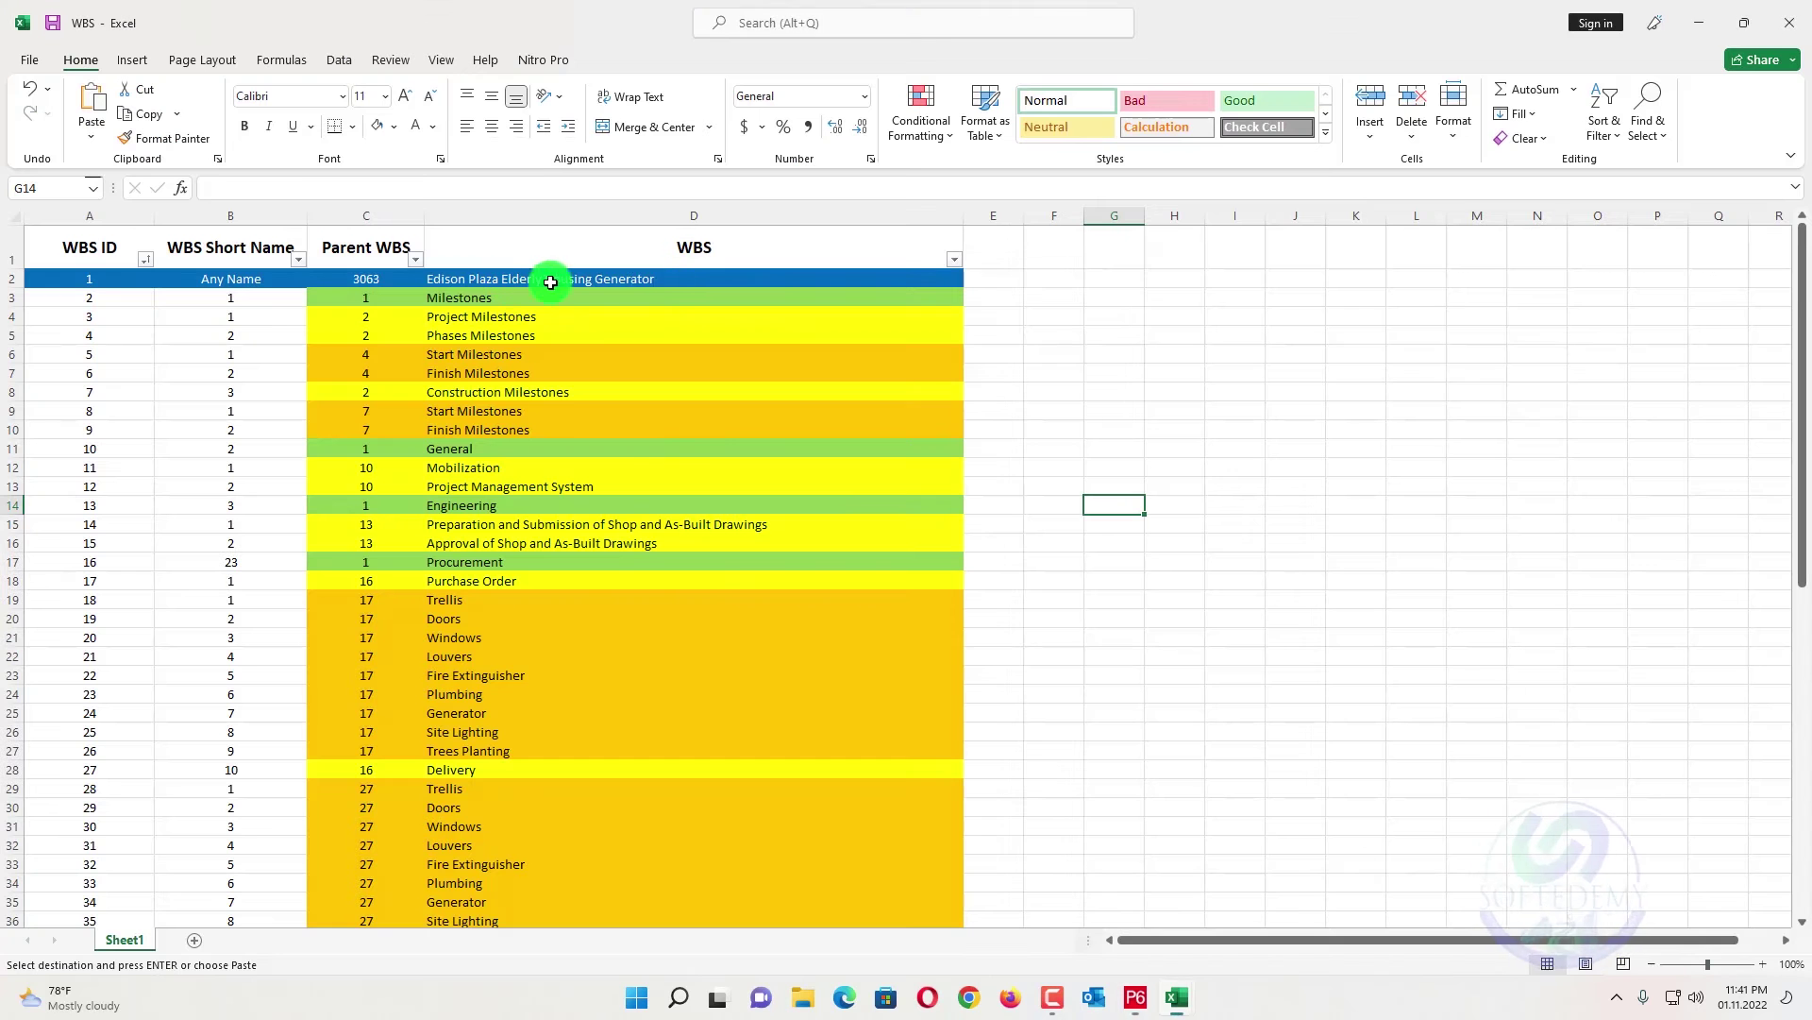
{"action": "key", "text": "alt+Tab"}
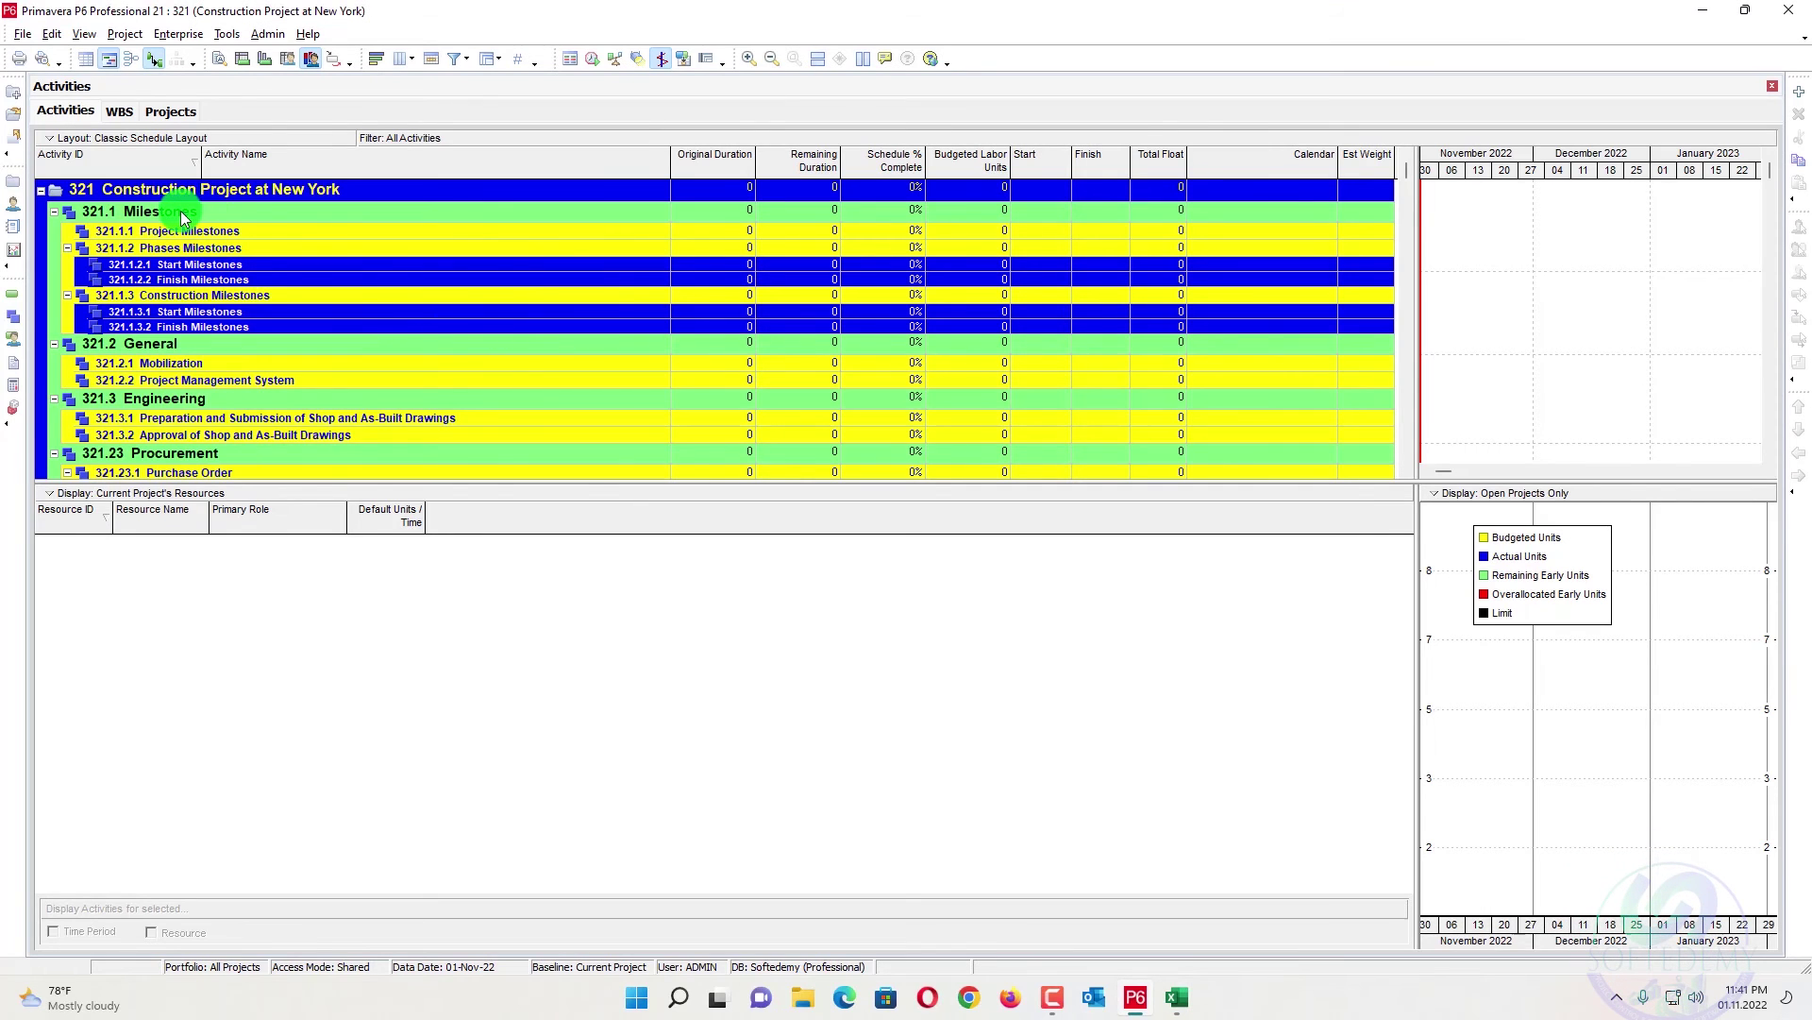
{"action": "key", "text": "alt+Tab"}
{"action": "key", "text": "alt+Tab"}
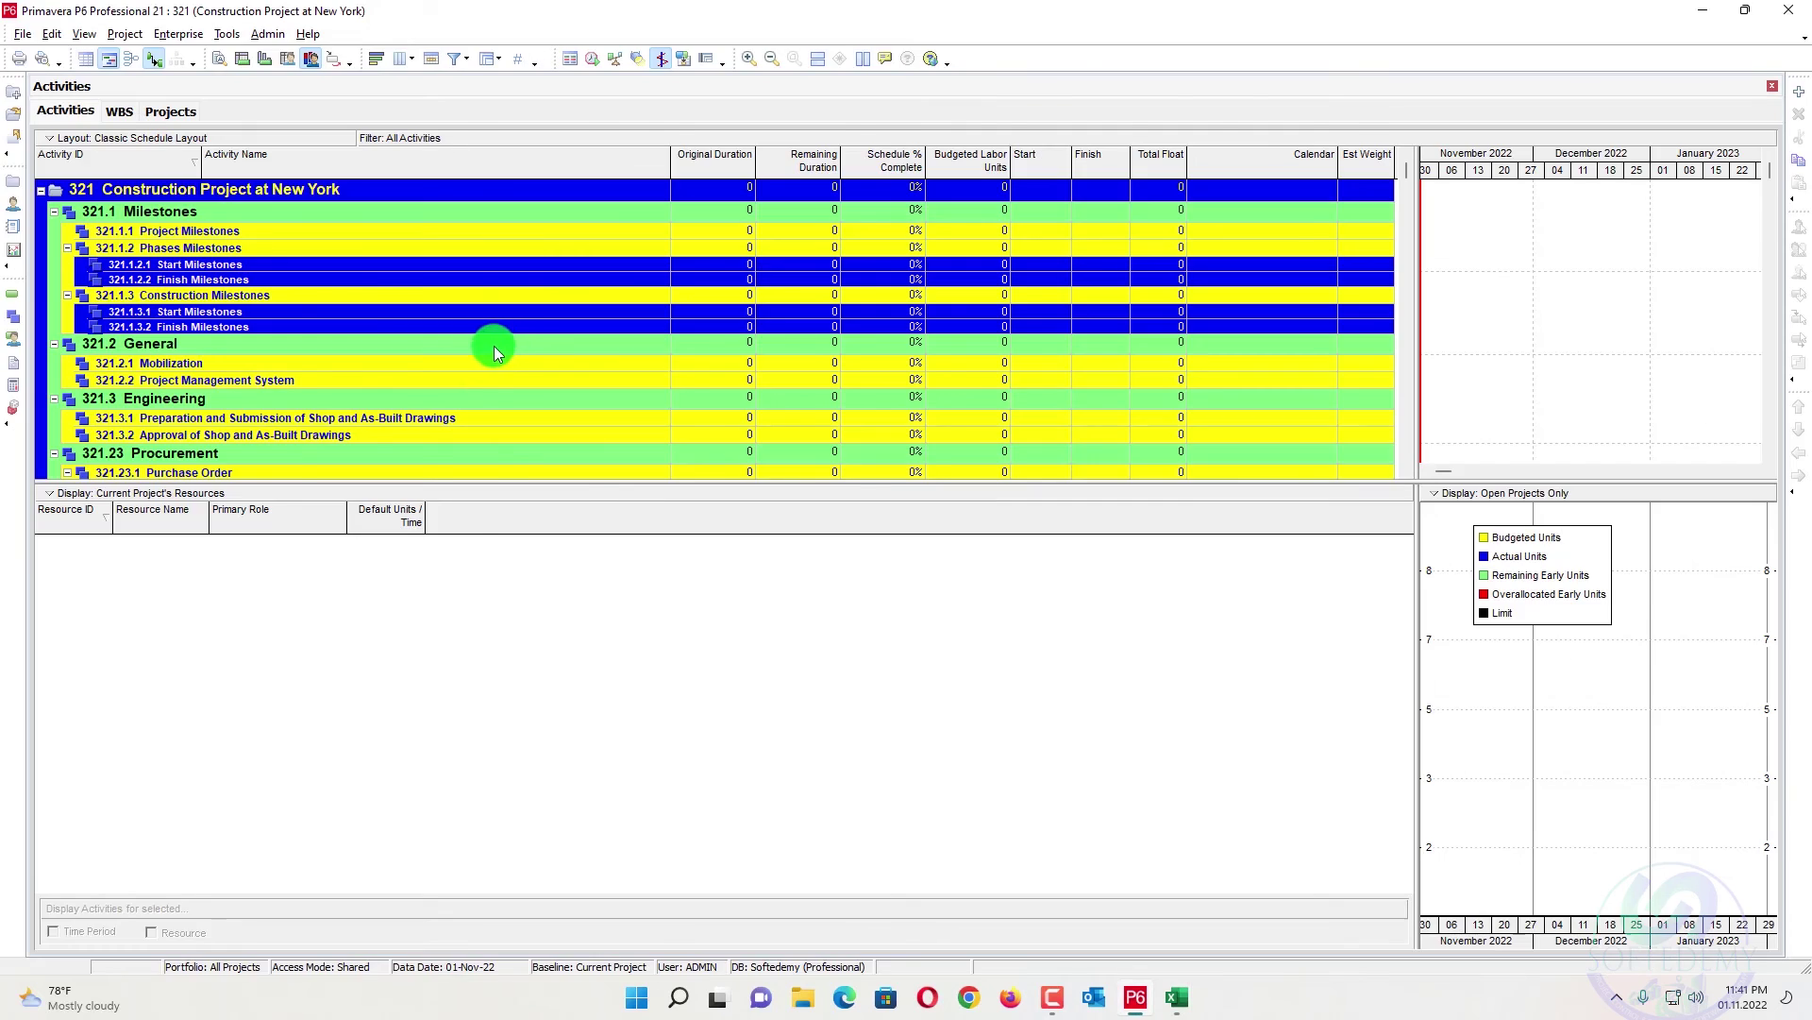
{"action": "key", "text": "alt+Tab"}
{"action": "key", "text": "alt+Tab"}
{"action": "key", "text": "alt+Tab"}
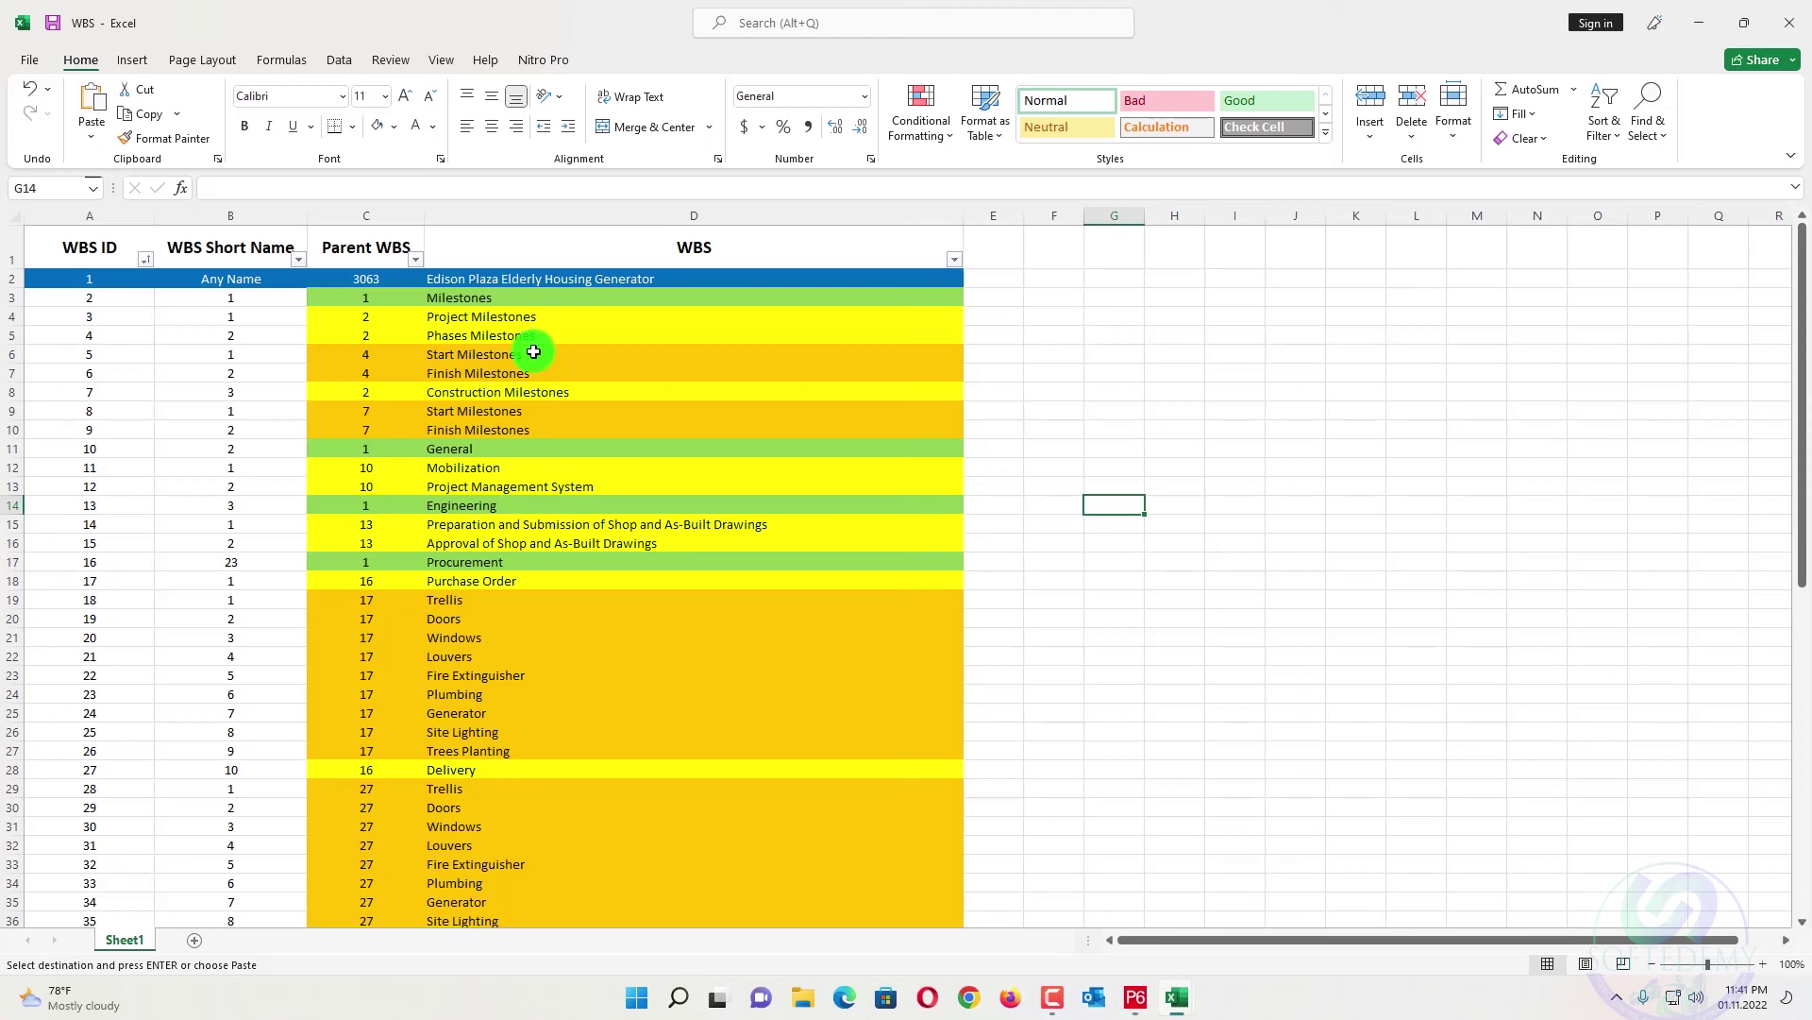
{"action": "key", "text": "alt+Tab"}
{"action": "key", "text": "alt+Tab"}
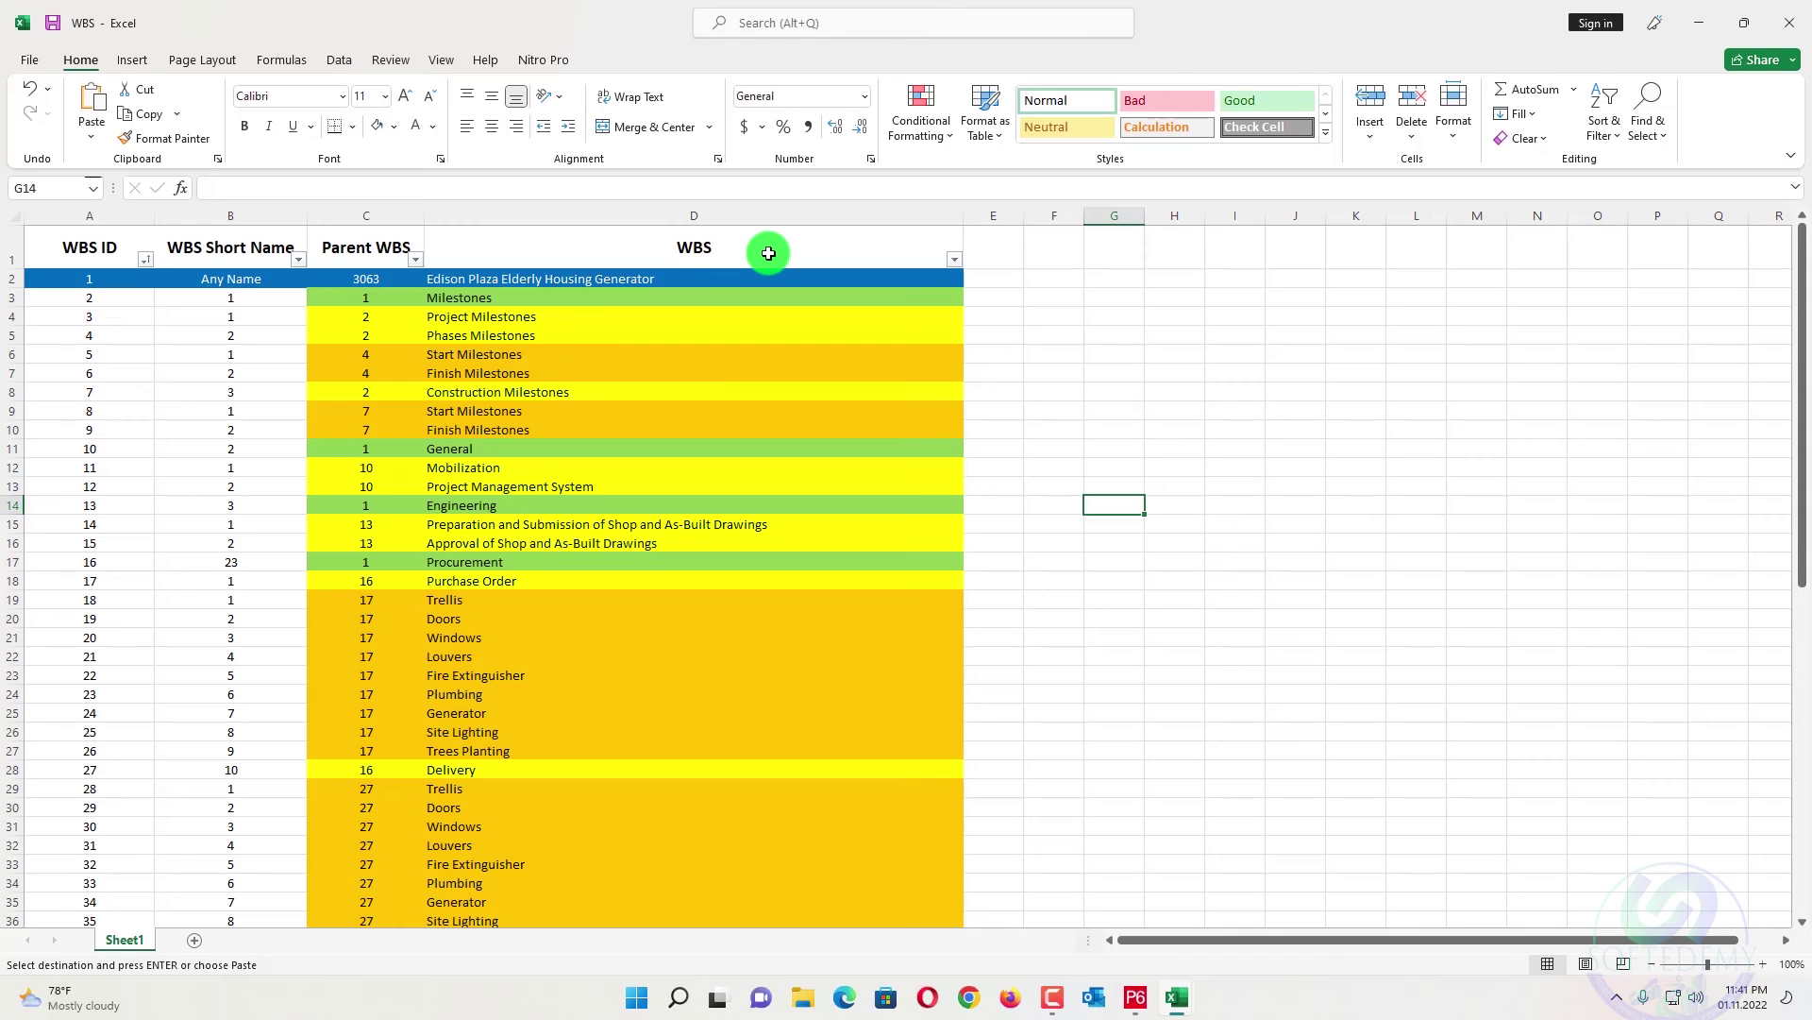
- Filter the WBS column in the Excel sheet by the orange cell colour
{"action": "left_click", "coordinate": [957, 259]}
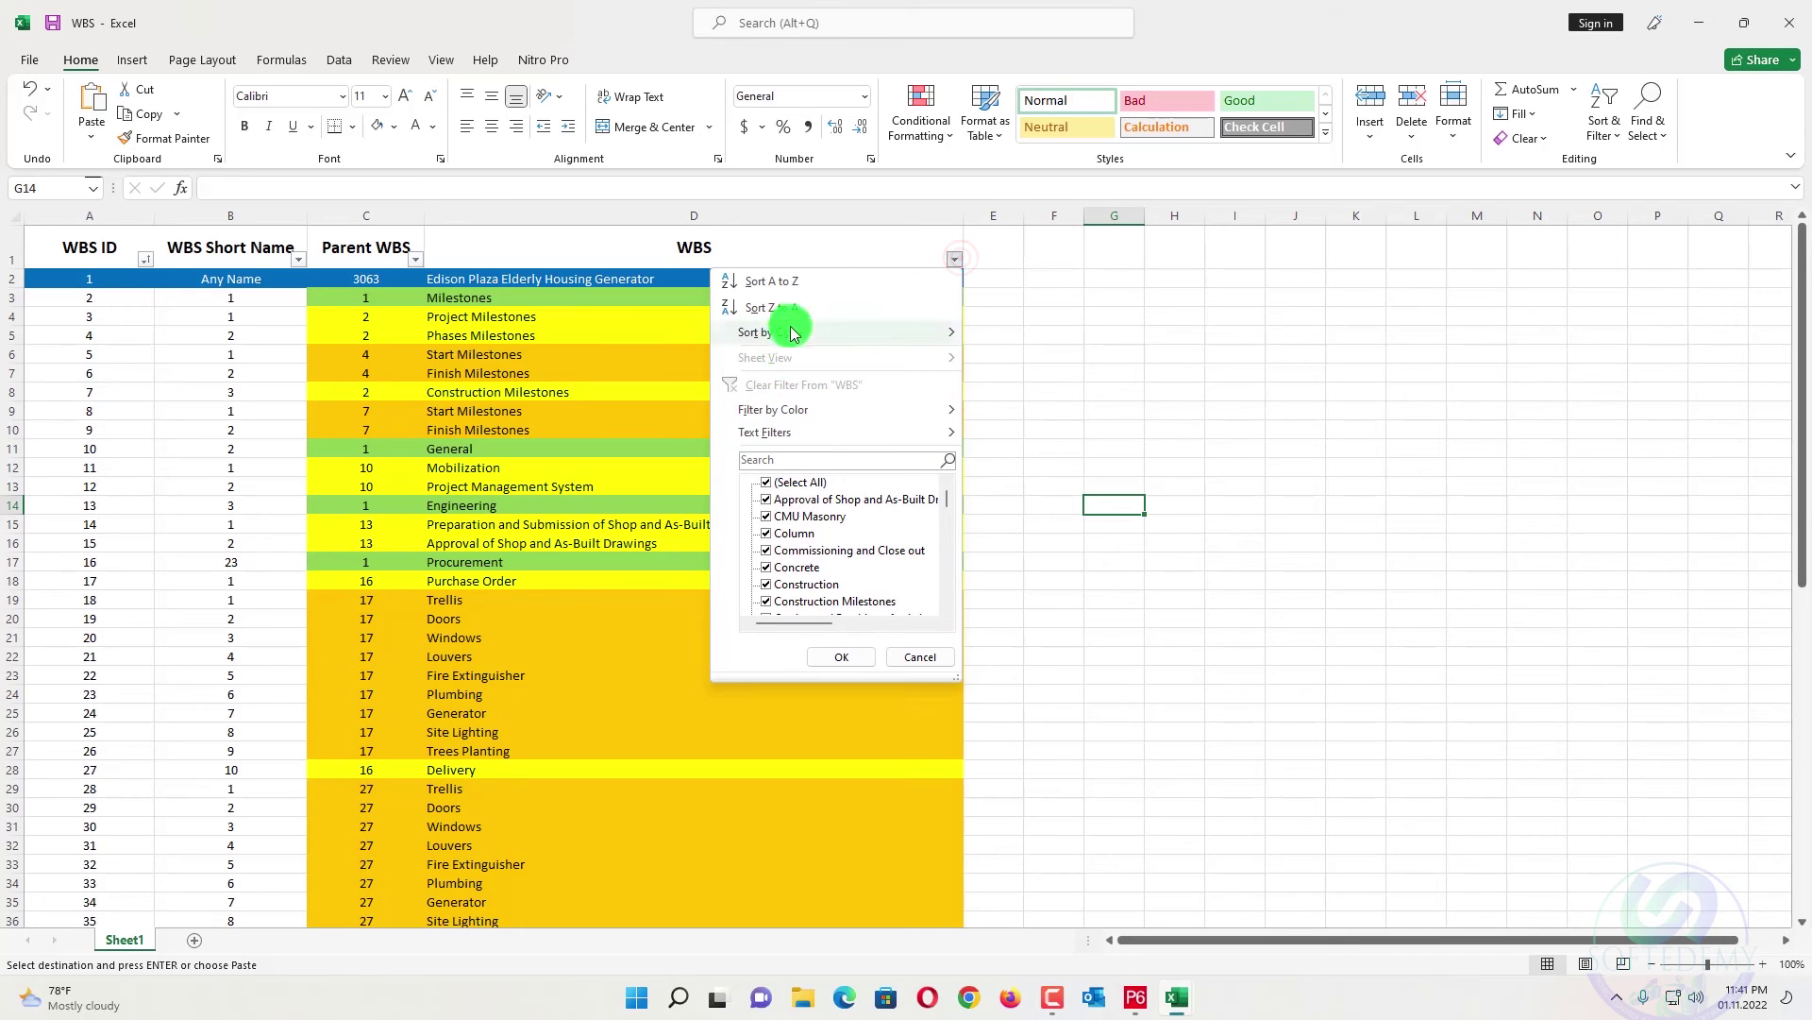
{"action": "left_click", "coordinate": [820, 407]}
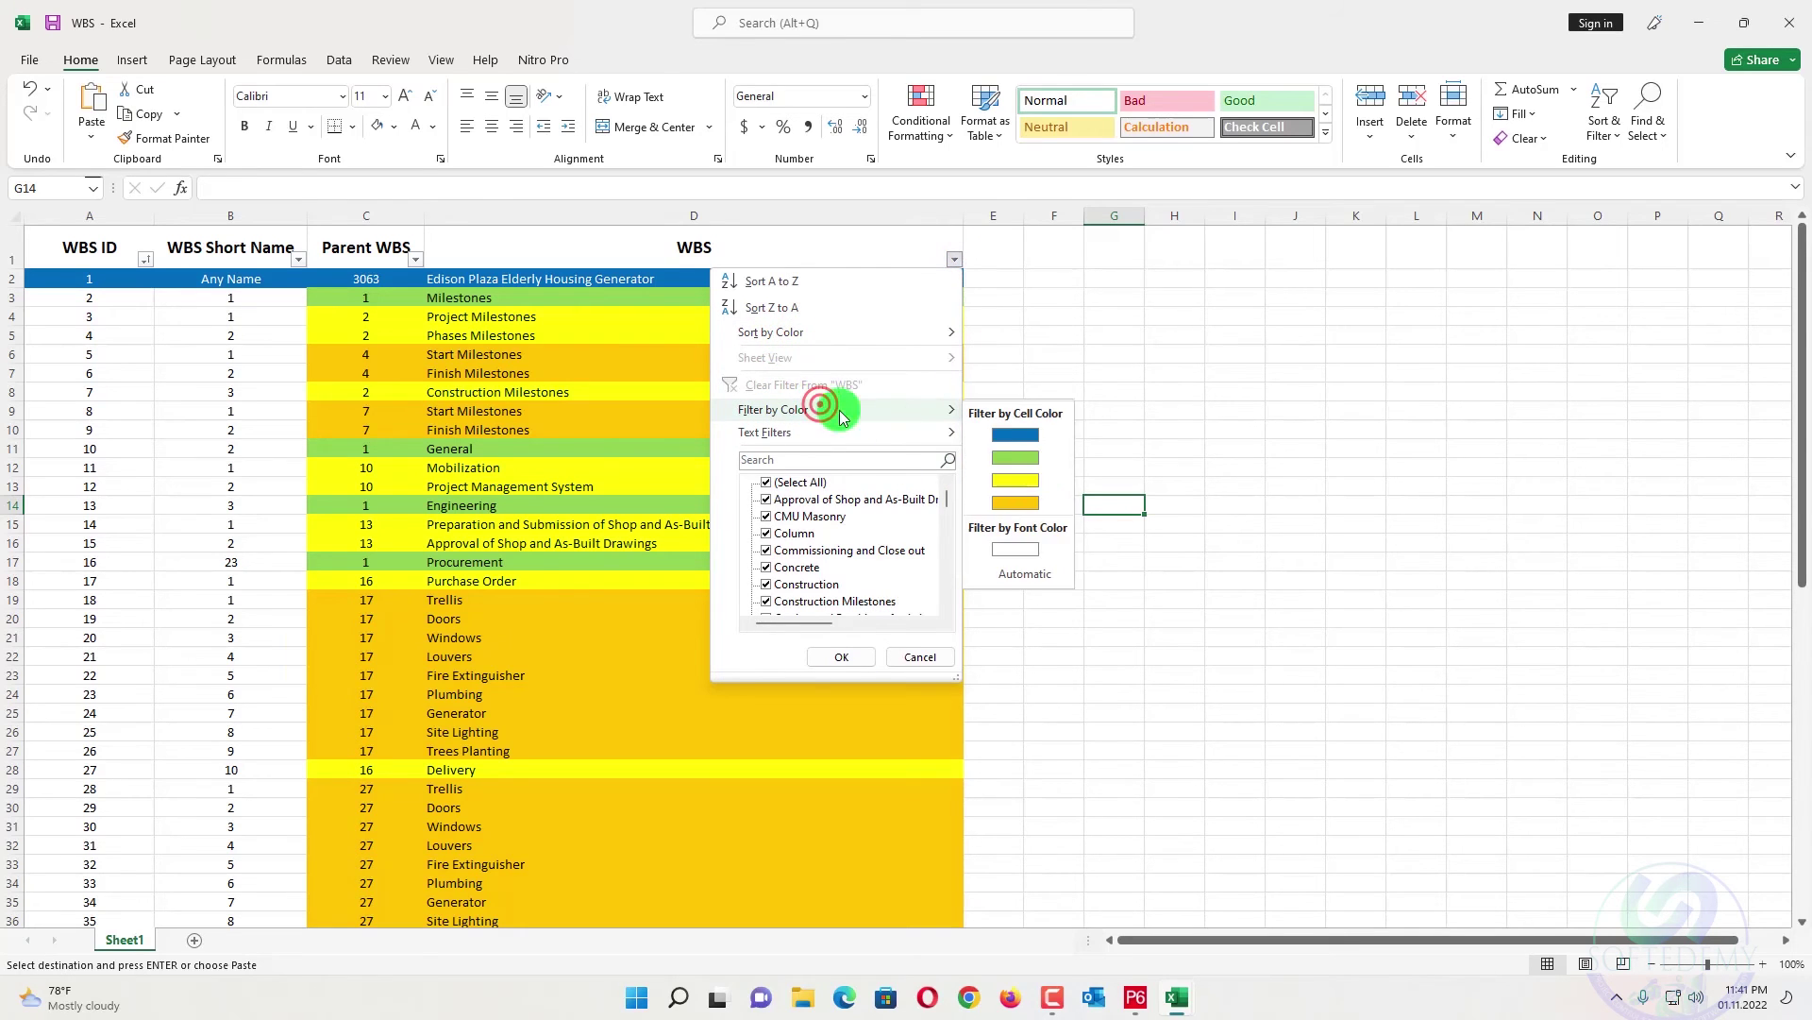
{"action": "left_click", "coordinate": [1029, 502]}
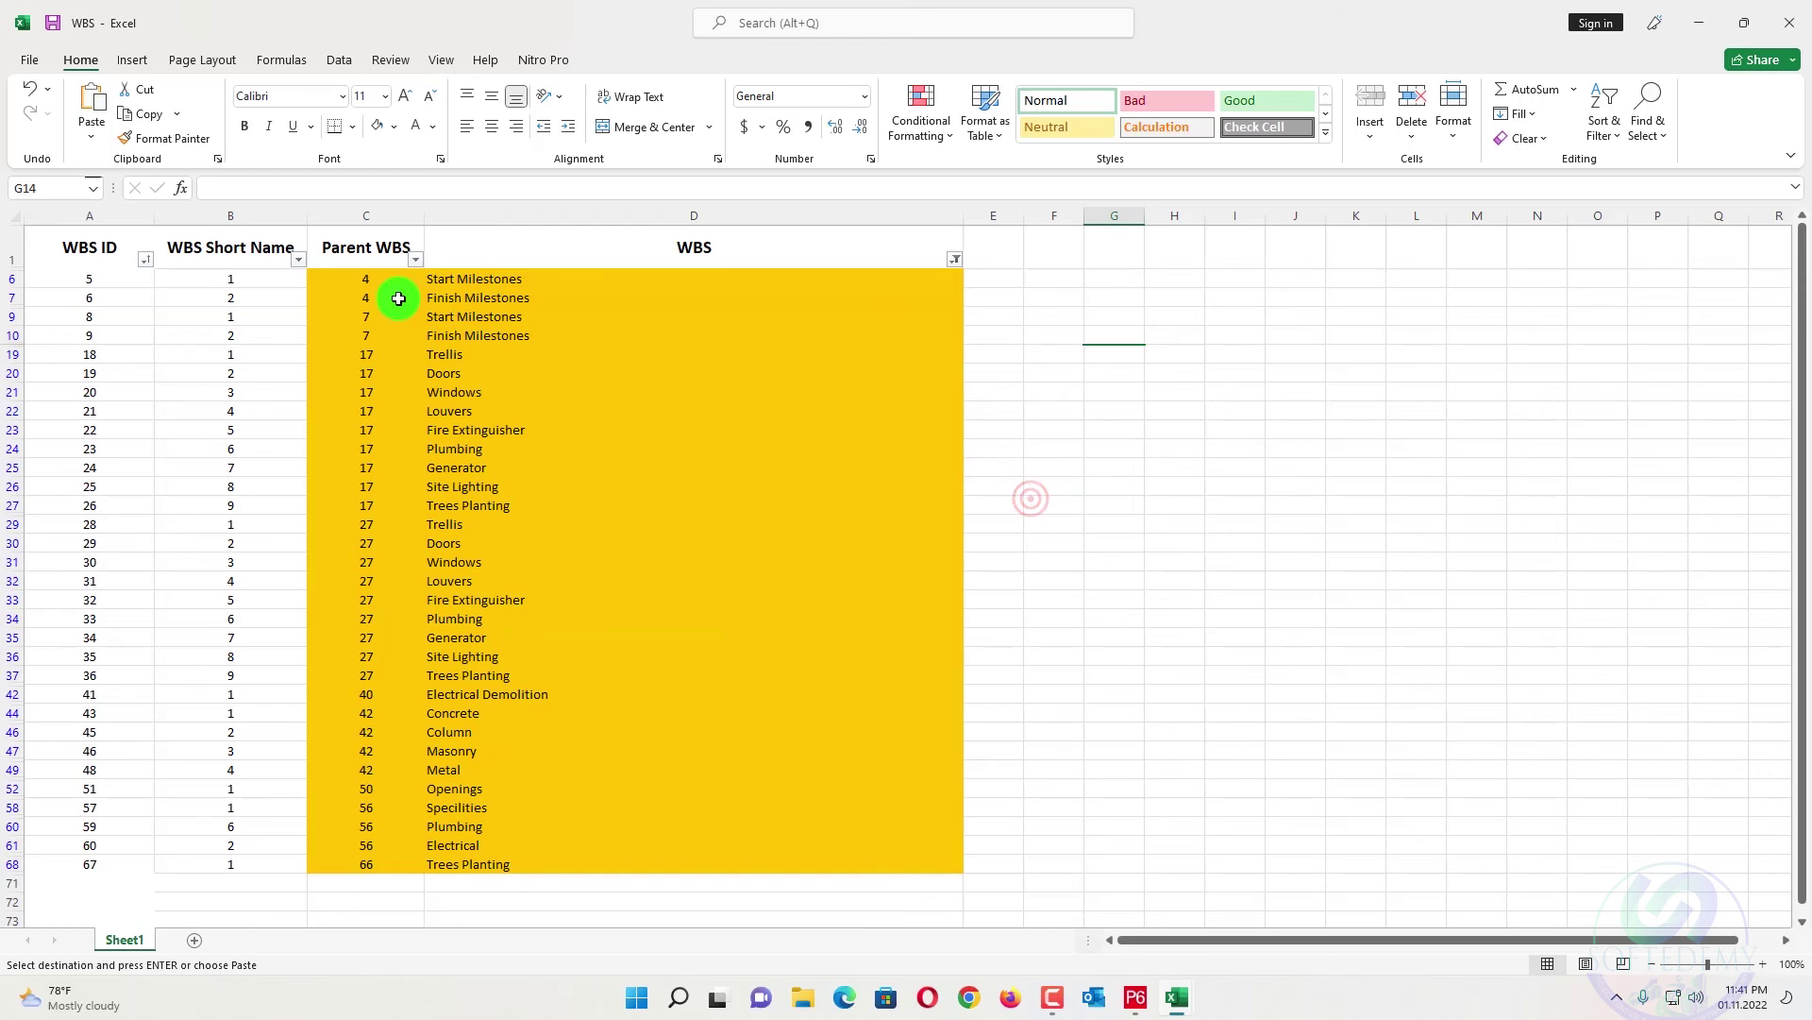
- Fill the filtered Parent WBS and WBS cells, from Start Milestones to Trees Planting, with standard blue
{"action": "left_click_drag", "start_coordinate": [429, 294], "coordinate": [788, 813]}
{"action": "left_click", "coordinate": [394, 129]}
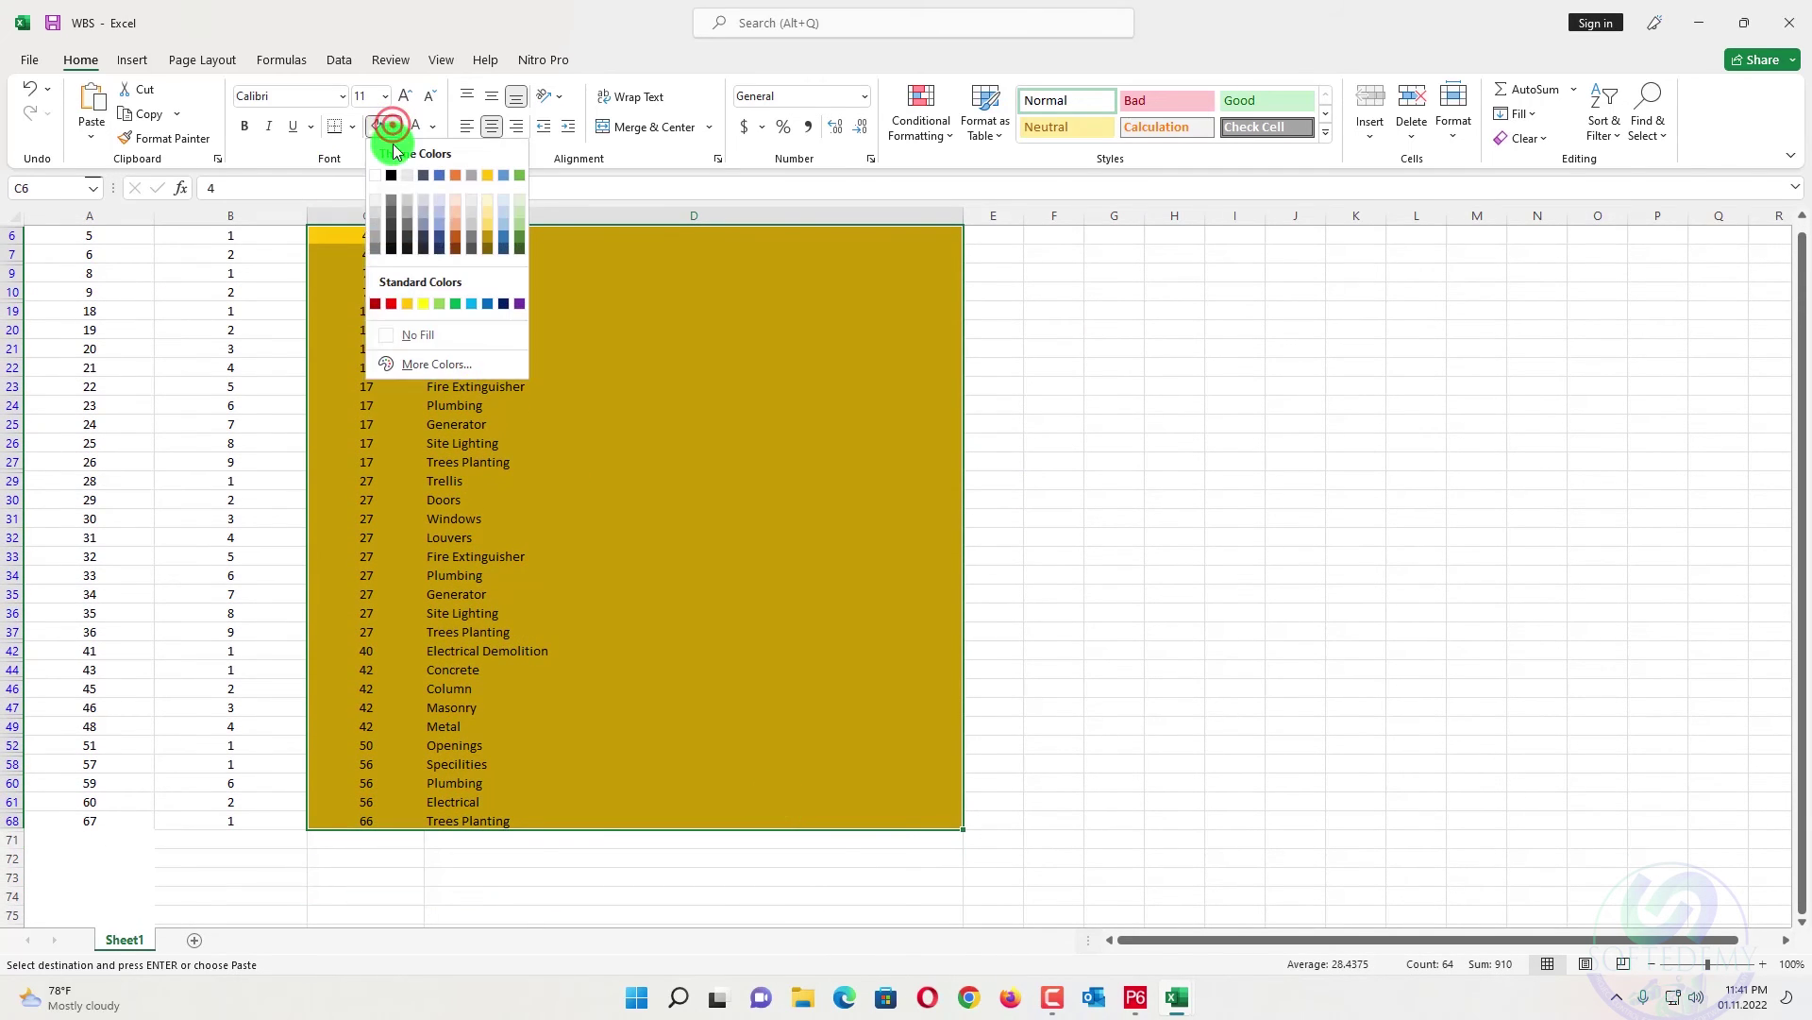
{"action": "left_click", "coordinate": [482, 304]}
{"action": "left_click", "coordinate": [1047, 419]}
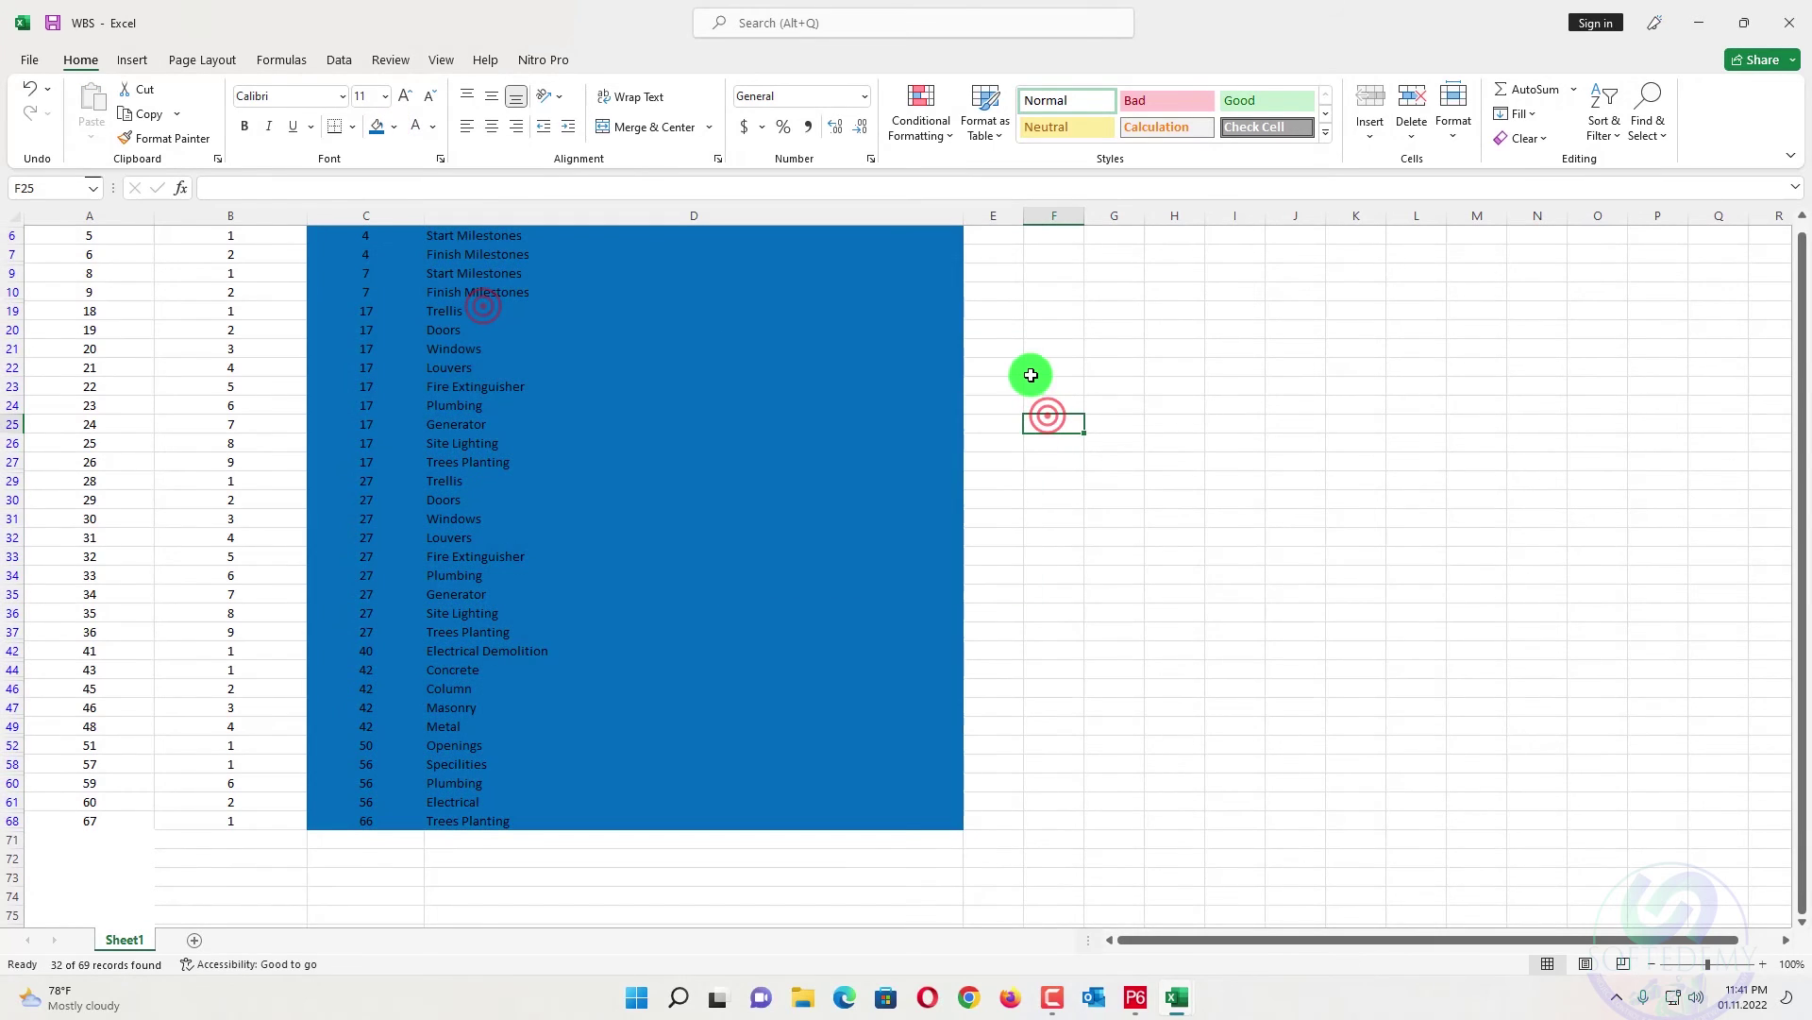
- Clear the colour filter from the WBS column
{"action": "scroll", "coordinate": [1013, 306], "scroll_direction": "up", "scroll_amount": 1}
{"action": "left_click", "coordinate": [957, 258]}
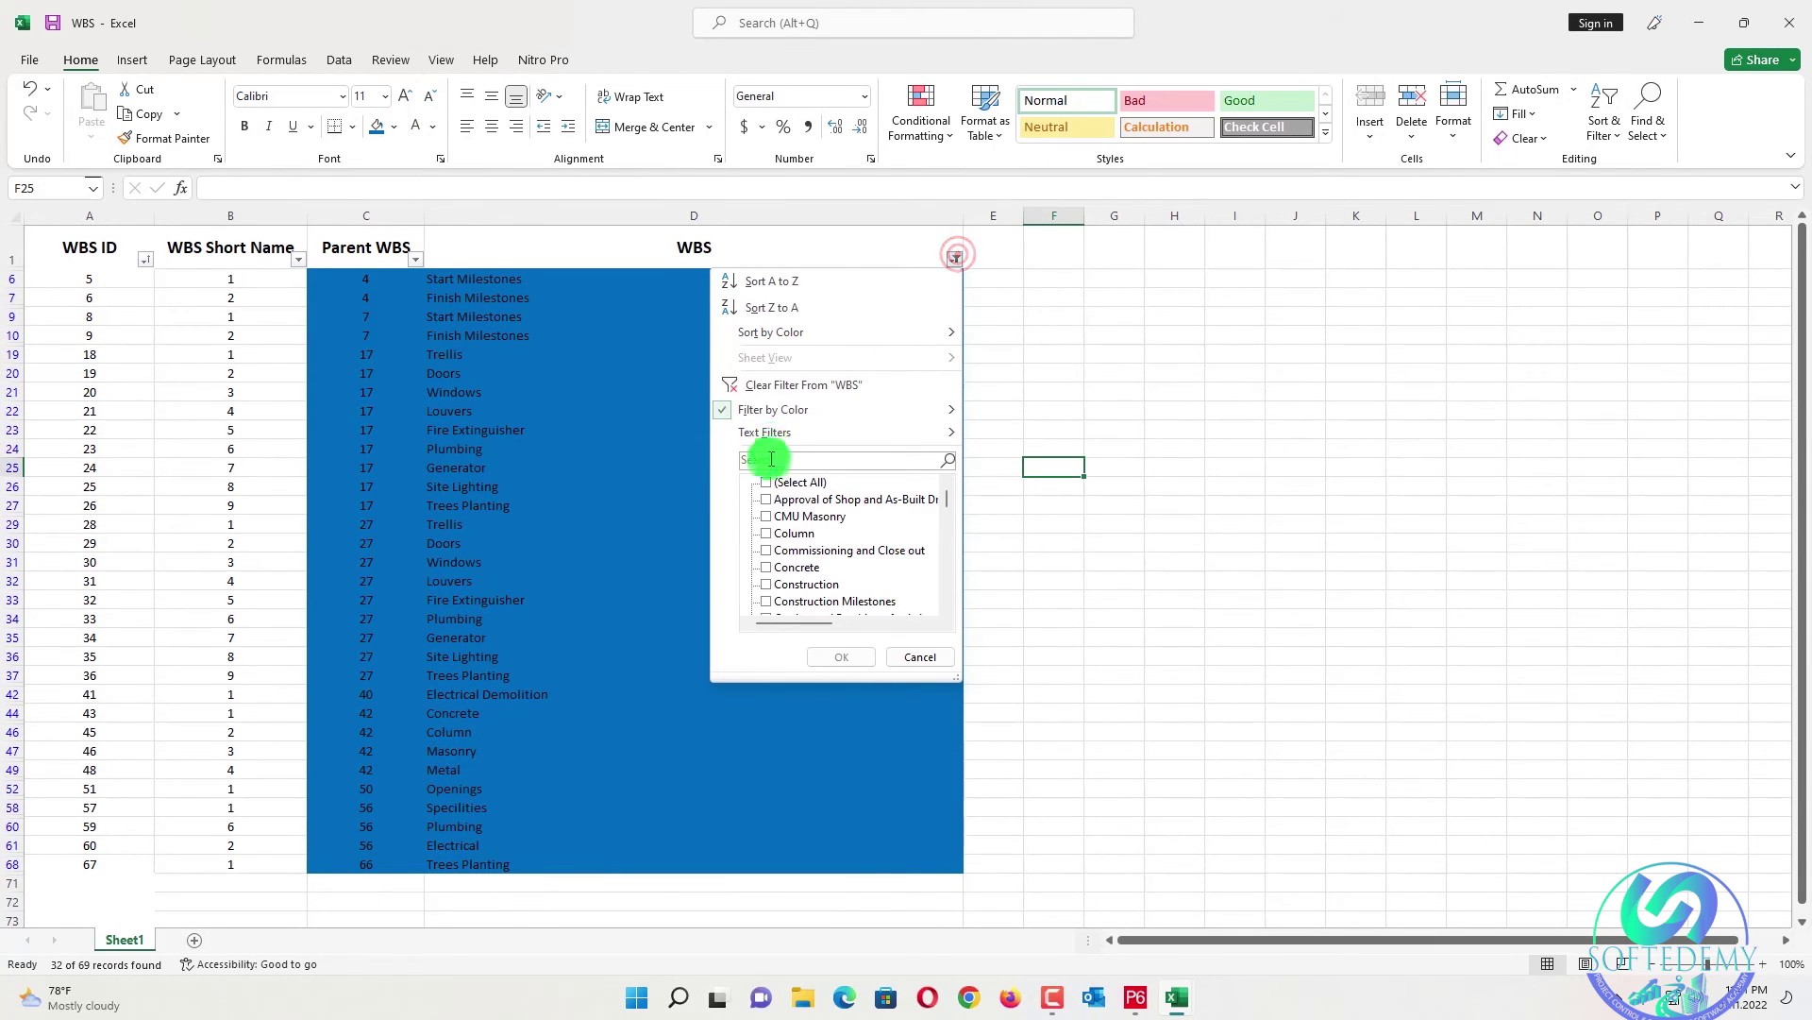
{"action": "left_click", "coordinate": [758, 386]}
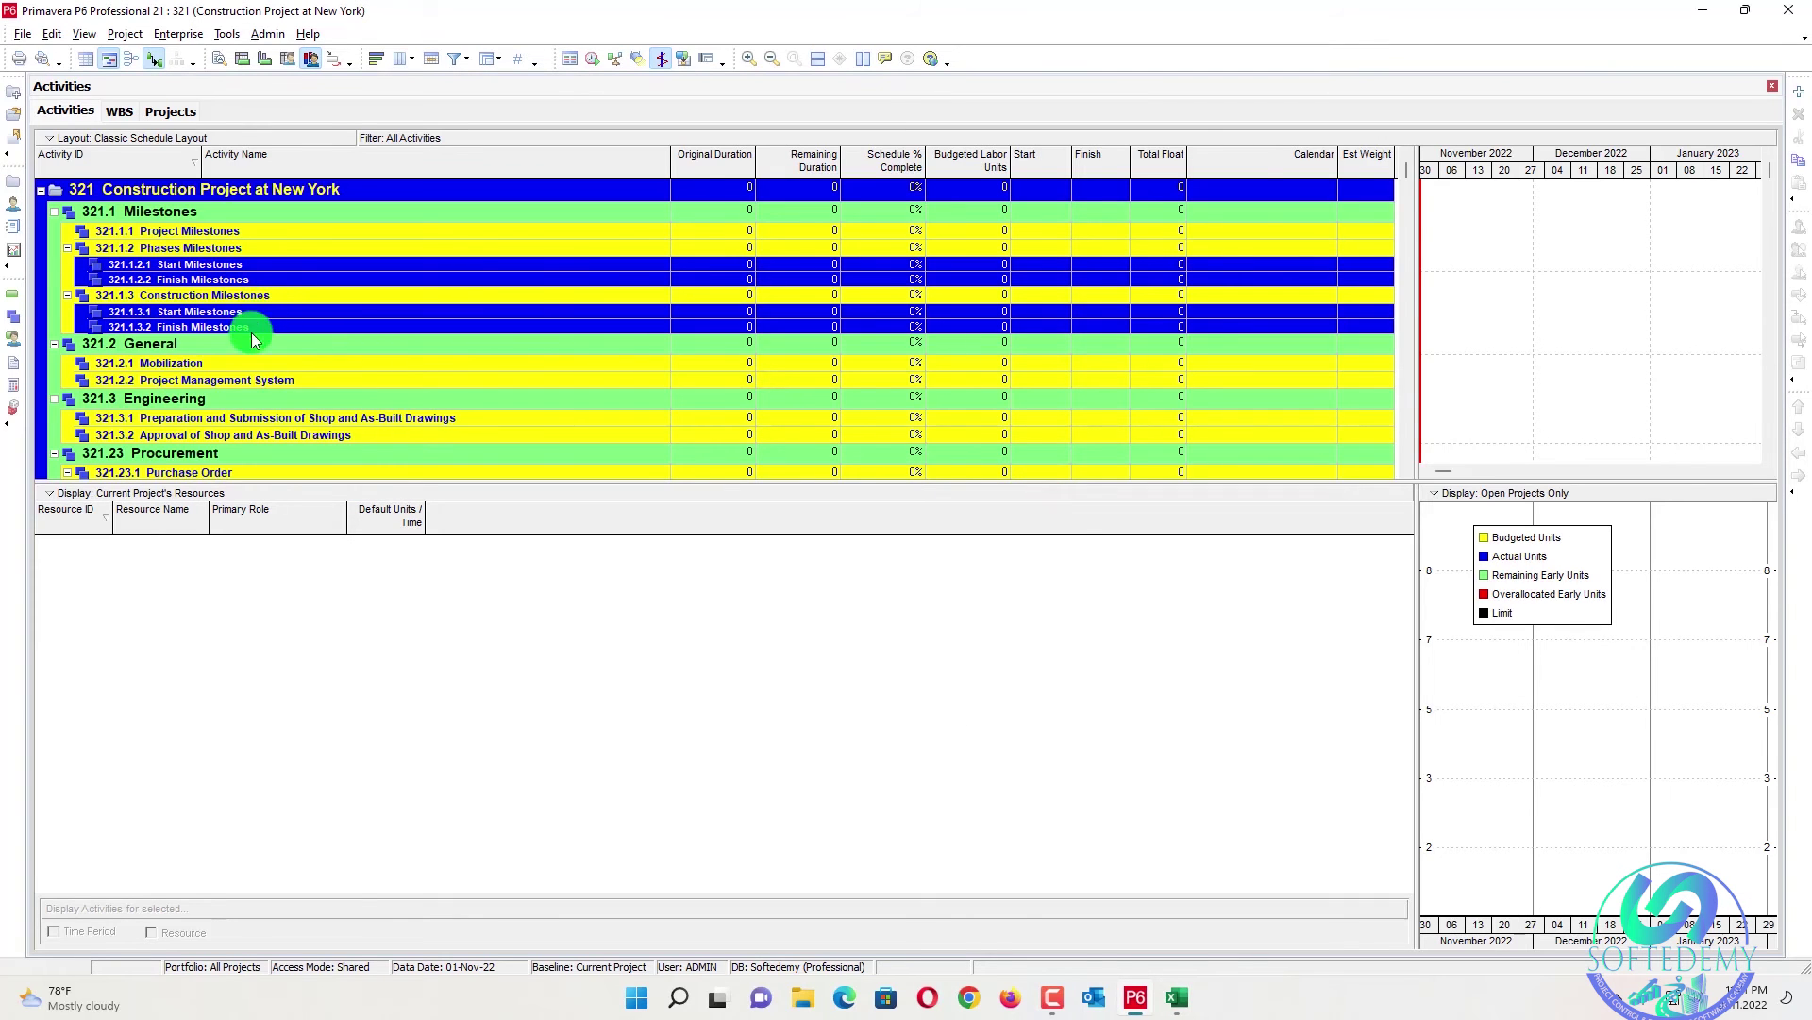
- Compare the recoloured sheet with the Primavera P6 activities and expand all WBS levels there
{"action": "scroll", "coordinate": [253, 340], "scroll_direction": "down", "scroll_amount": 5}
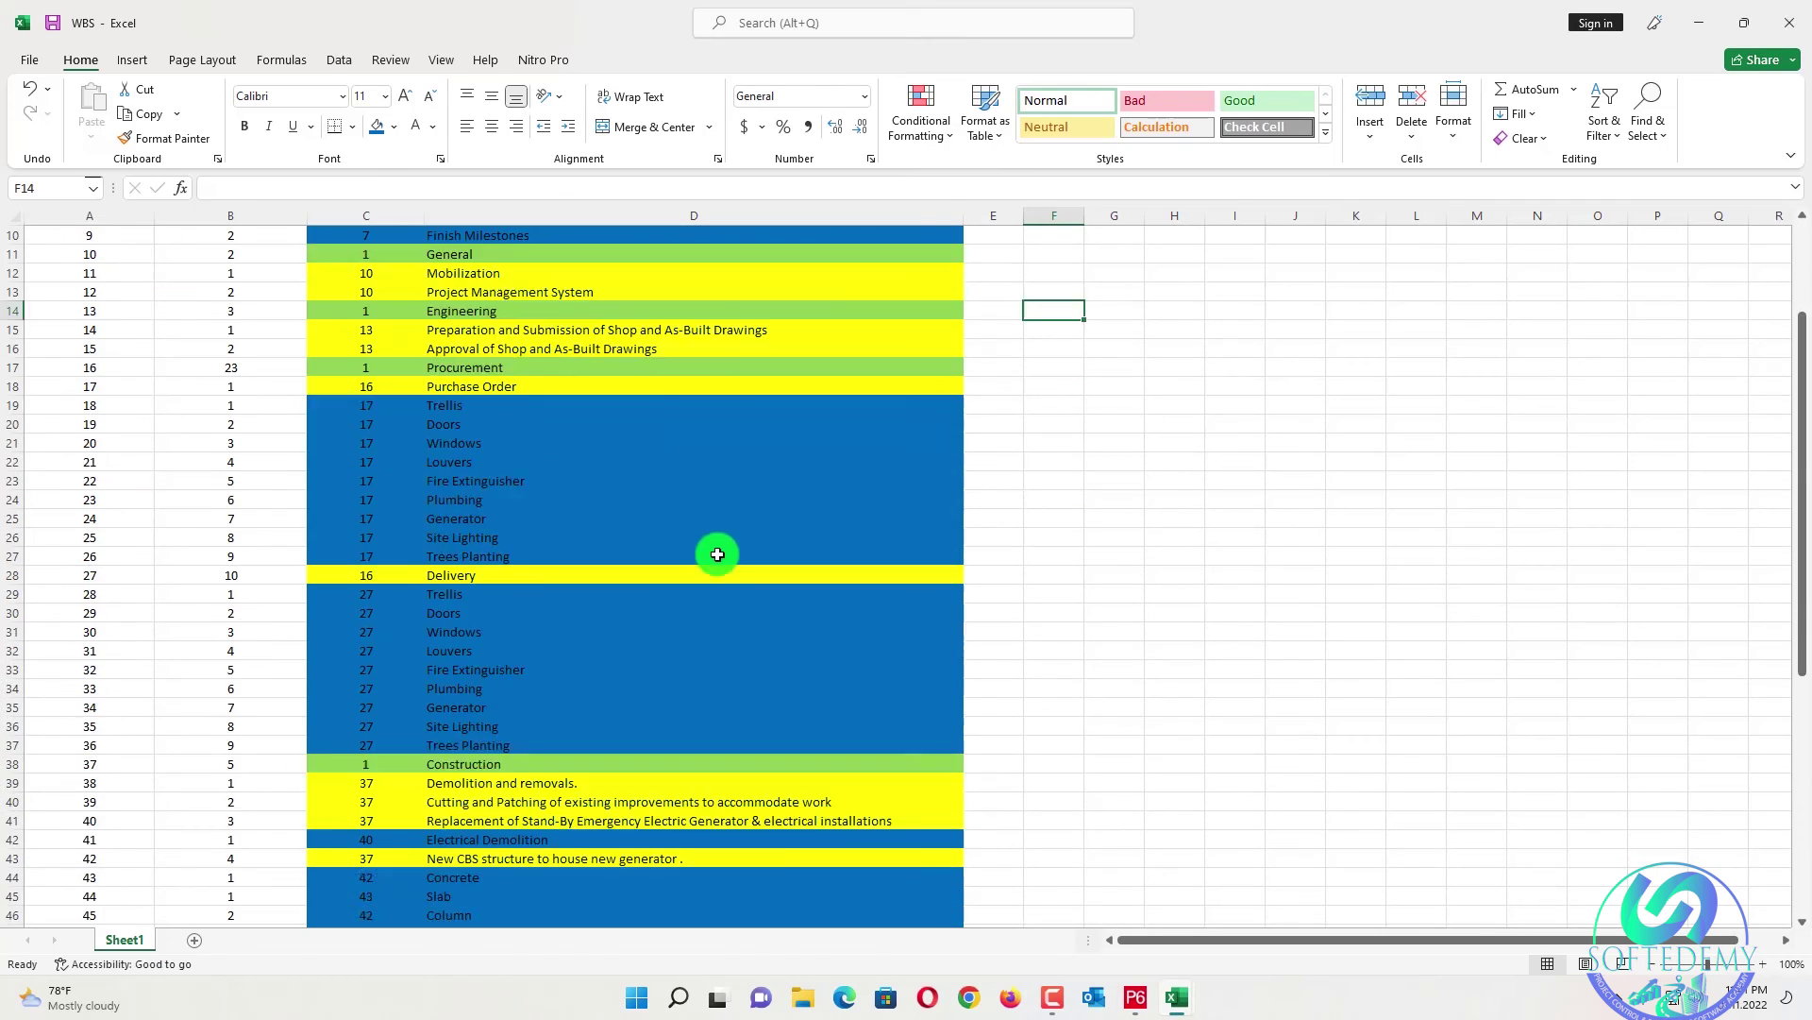
{"action": "scroll", "coordinate": [712, 550], "scroll_direction": "down", "scroll_amount": 5}
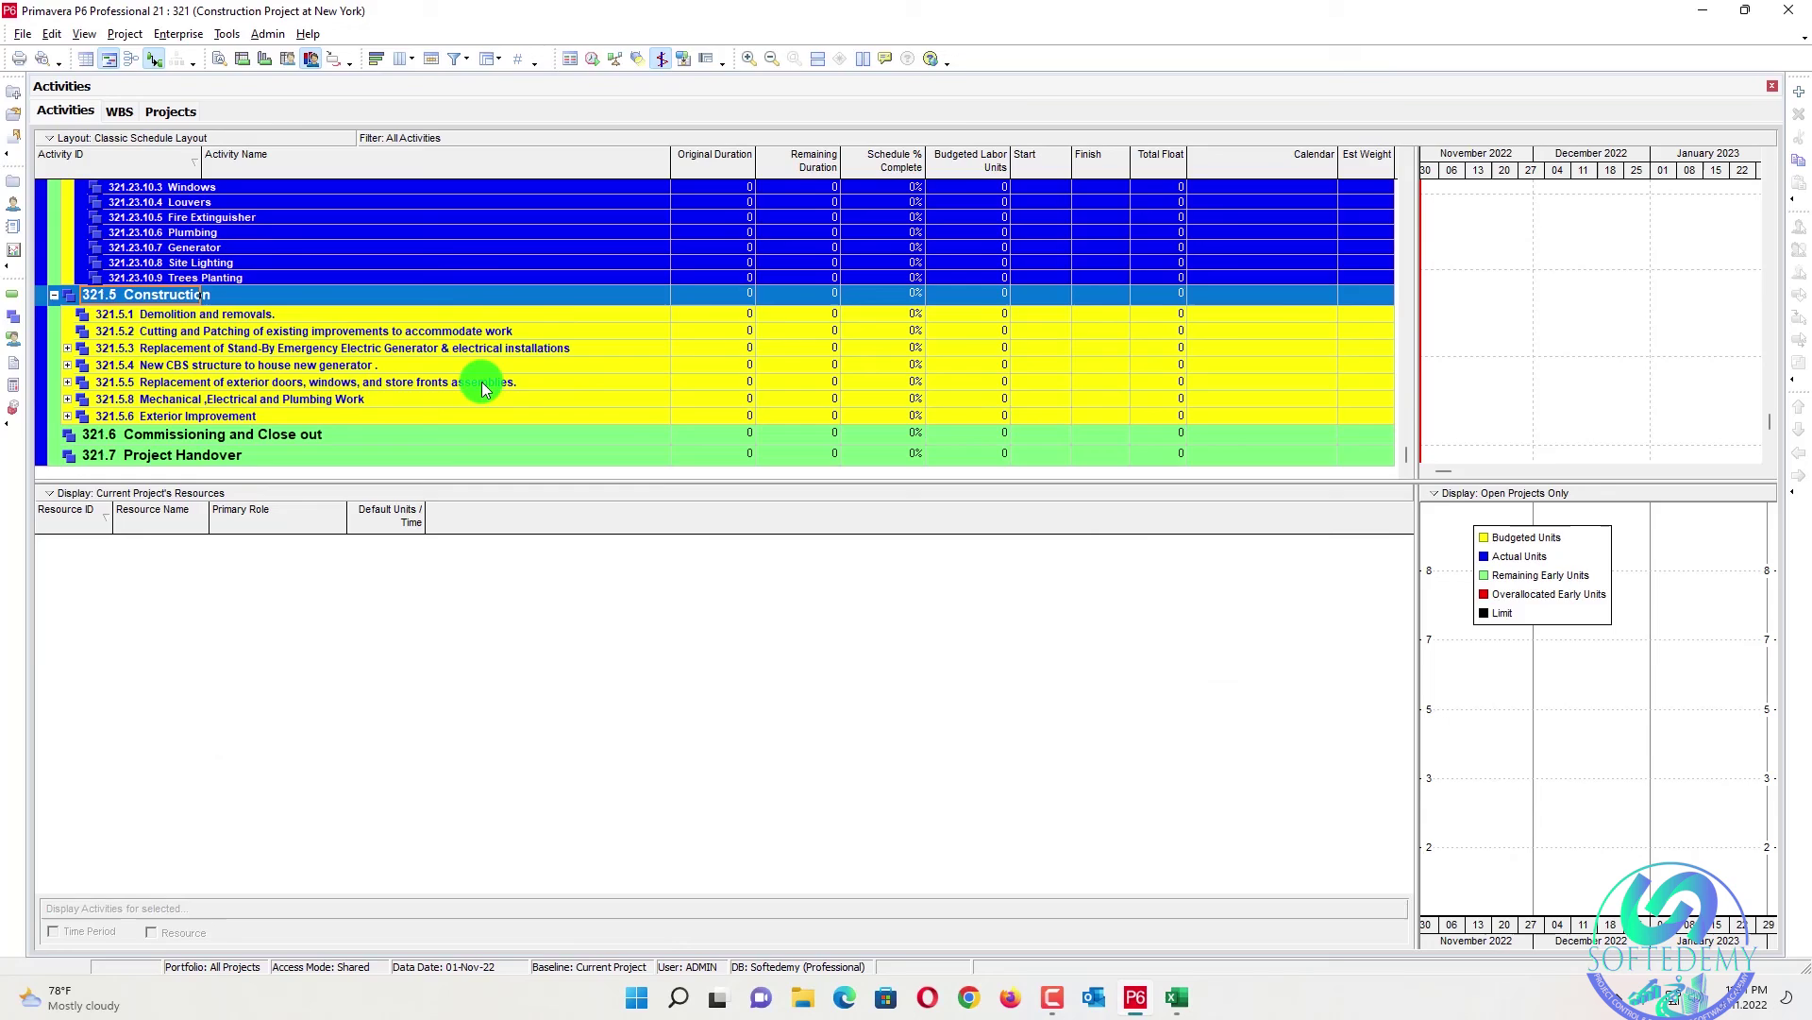
{"action": "key", "text": "alt+Tab"}
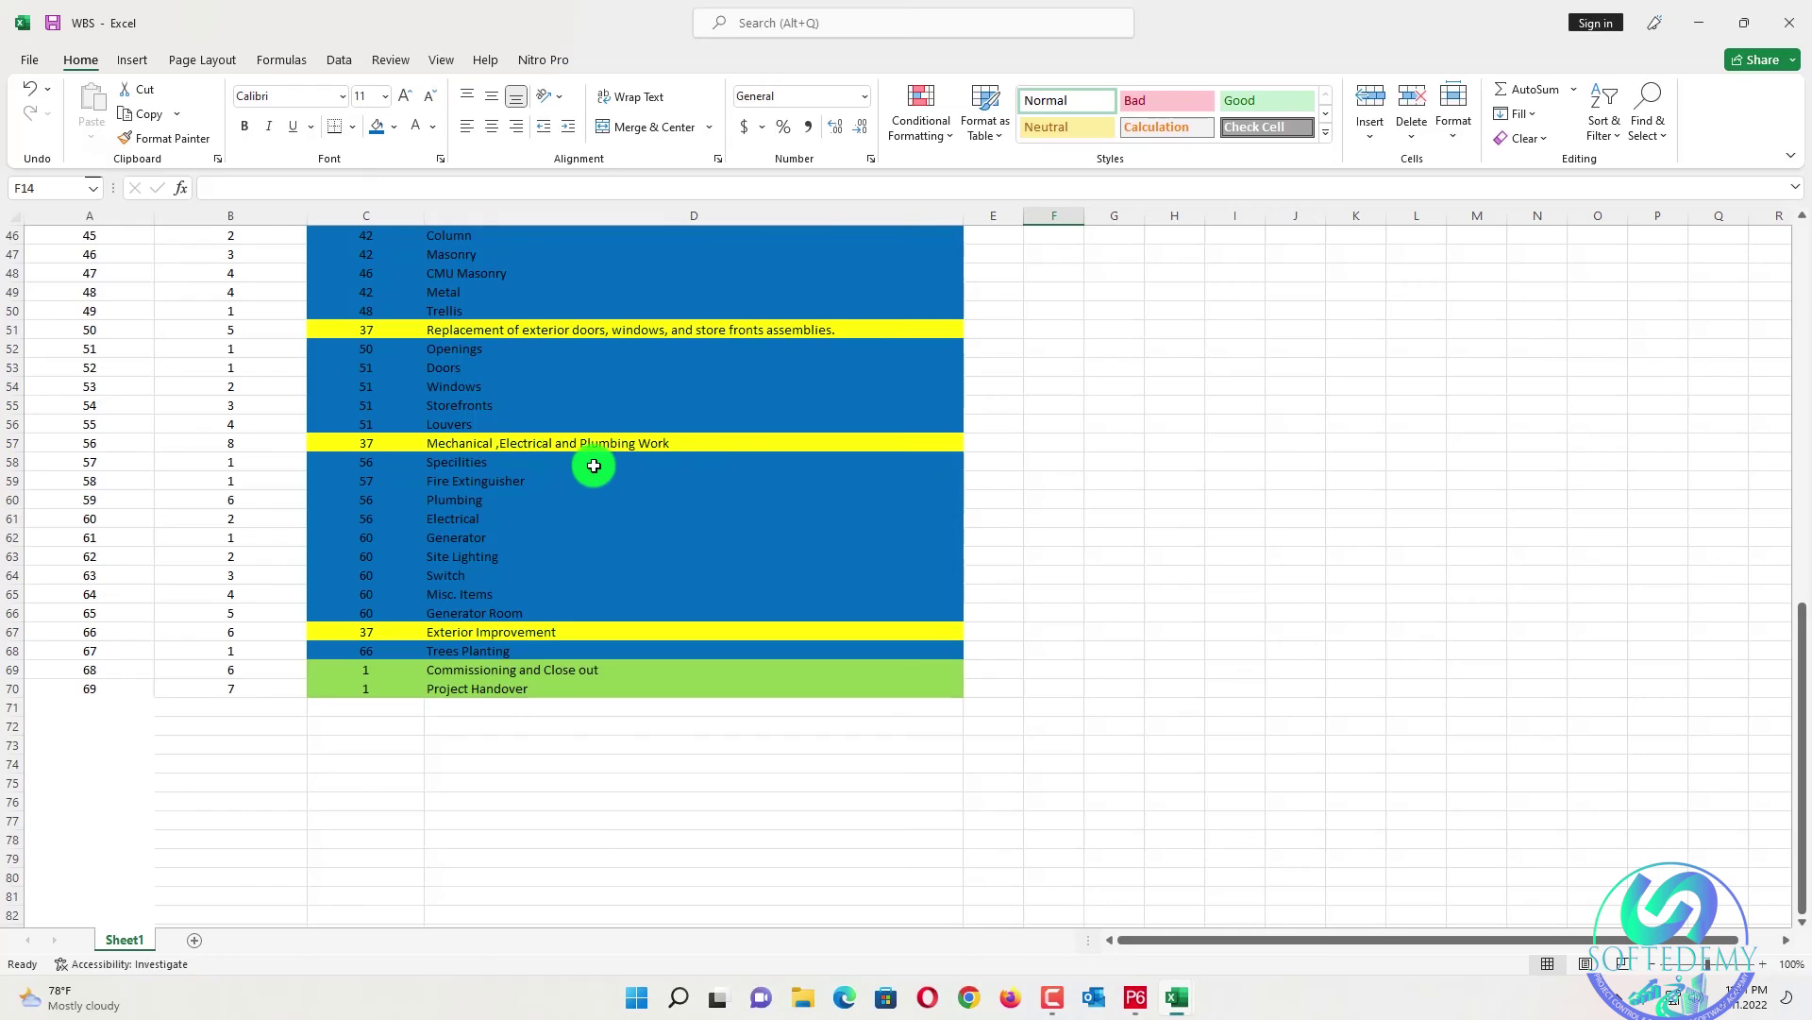
{"action": "key", "text": "alt+Tab"}
{"action": "right_click", "coordinate": [247, 309]}
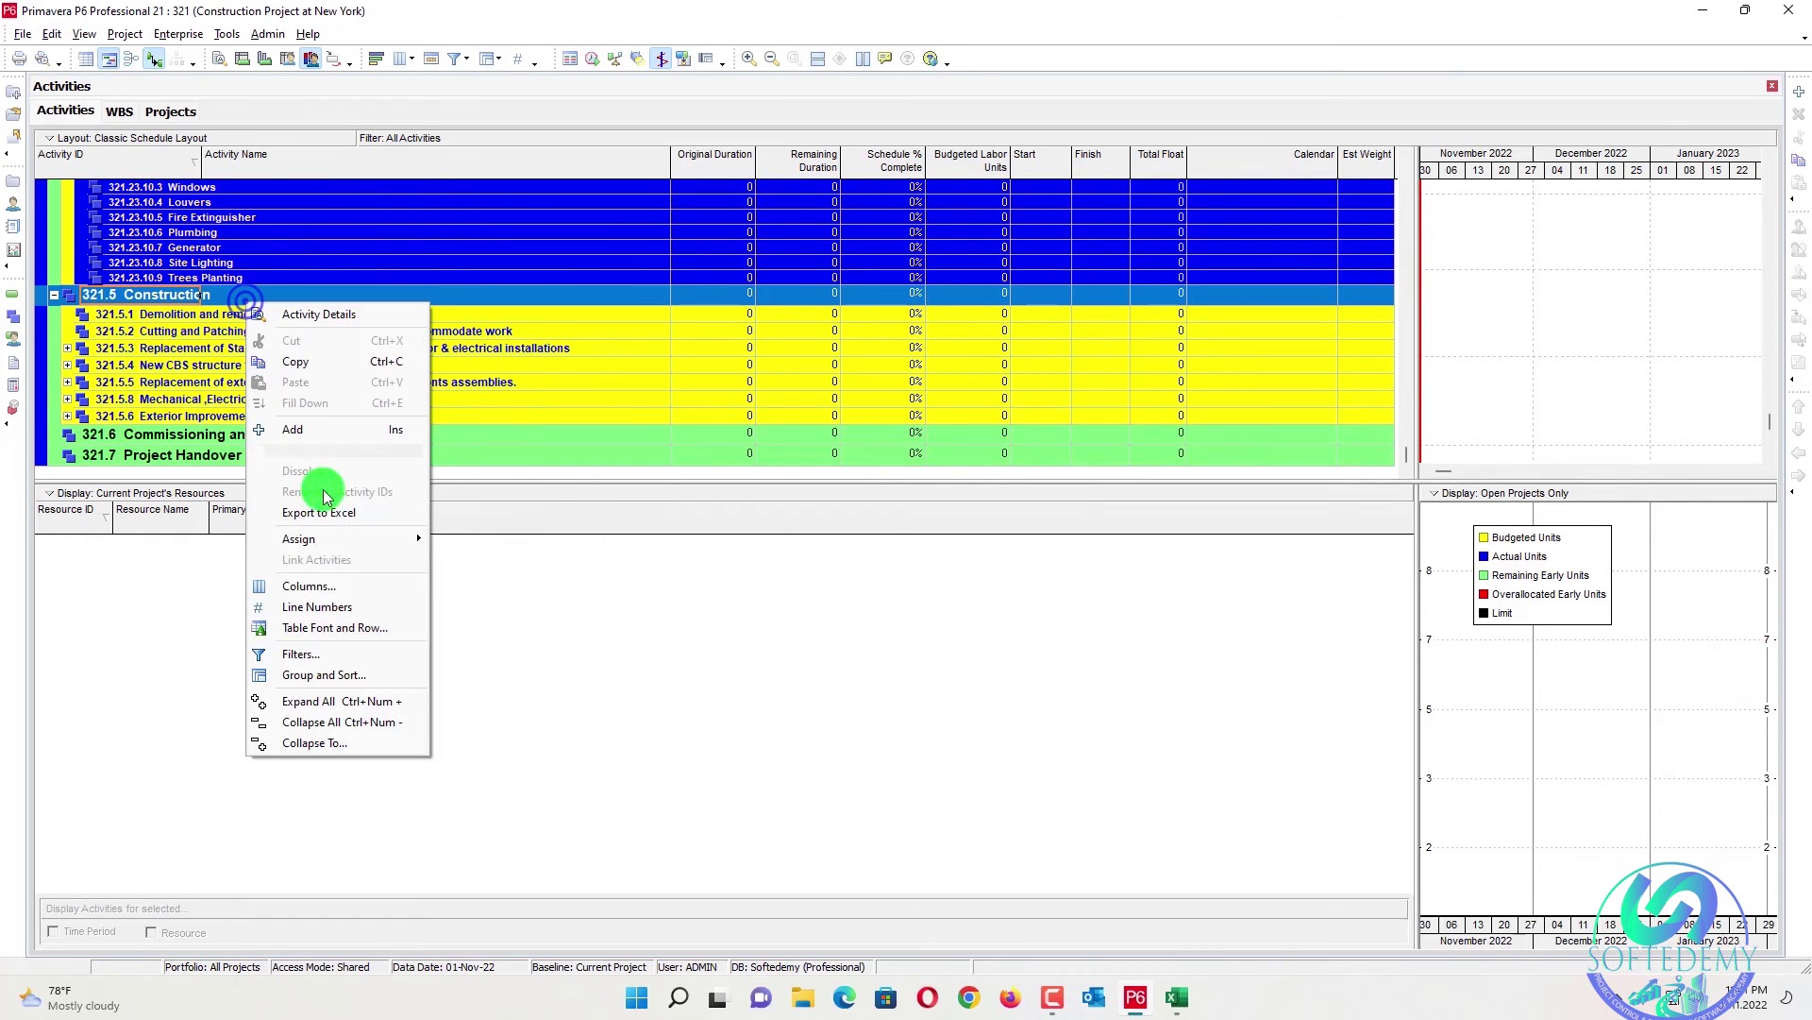
{"action": "left_click", "coordinate": [338, 703]}
{"action": "scroll", "coordinate": [485, 425], "scroll_direction": "down", "scroll_amount": 3}
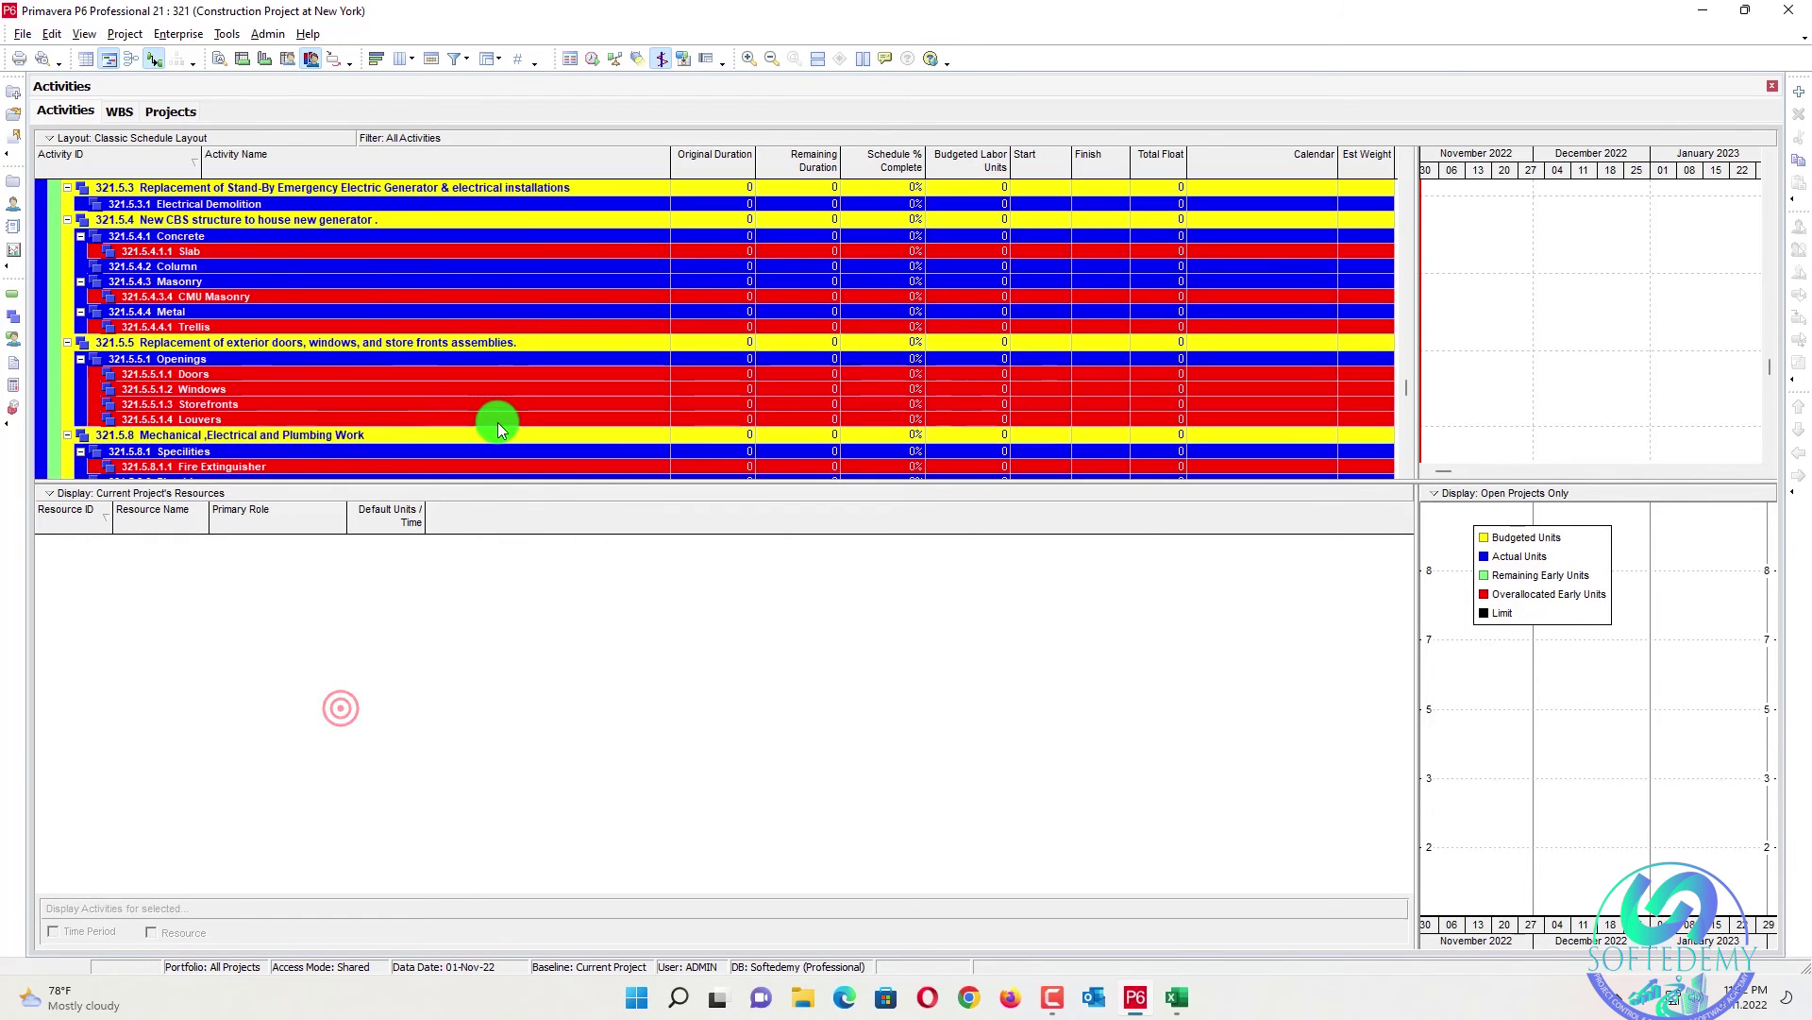
- Return to the Excel sheet and examine the row colours from Milestones down to Project Handover
{"action": "key", "text": "alt+Tab"}
{"action": "scroll", "coordinate": [651, 538], "scroll_direction": "up", "scroll_amount": 5}
{"action": "scroll", "coordinate": [650, 538], "scroll_direction": "up", "scroll_amount": 11}
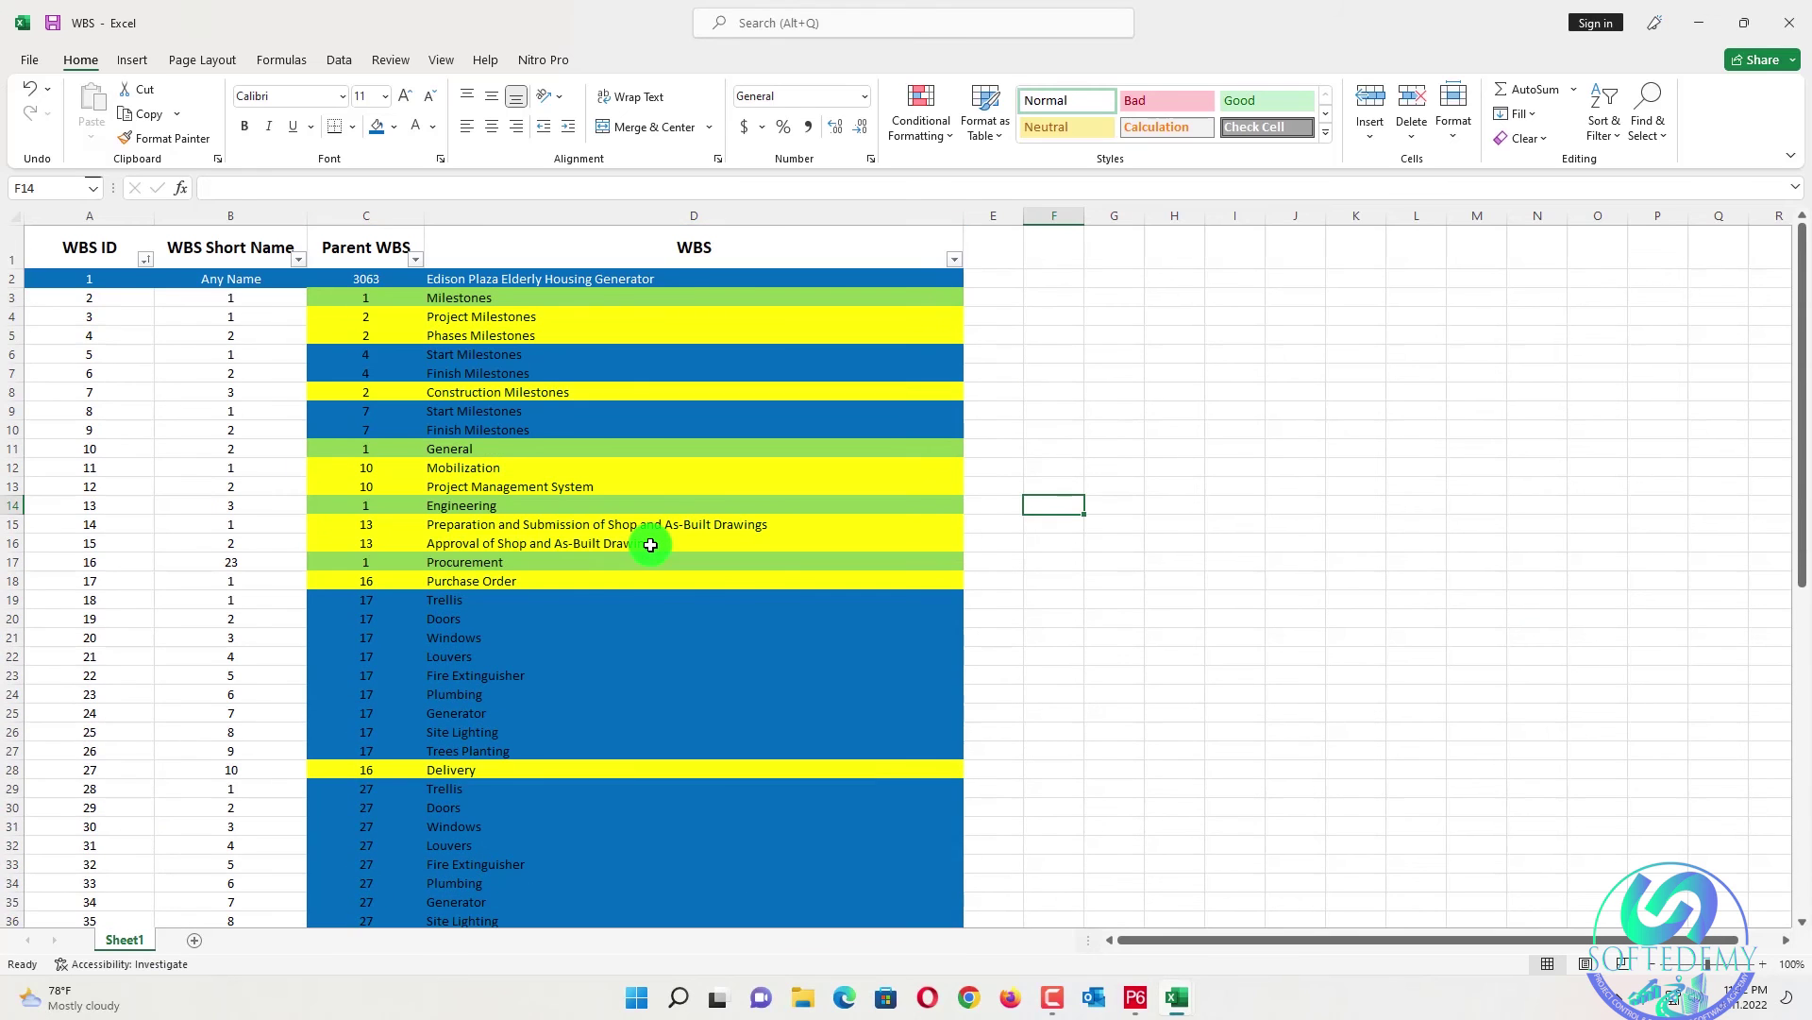
{"action": "scroll", "coordinate": [648, 540], "scroll_direction": "down", "scroll_amount": 9}
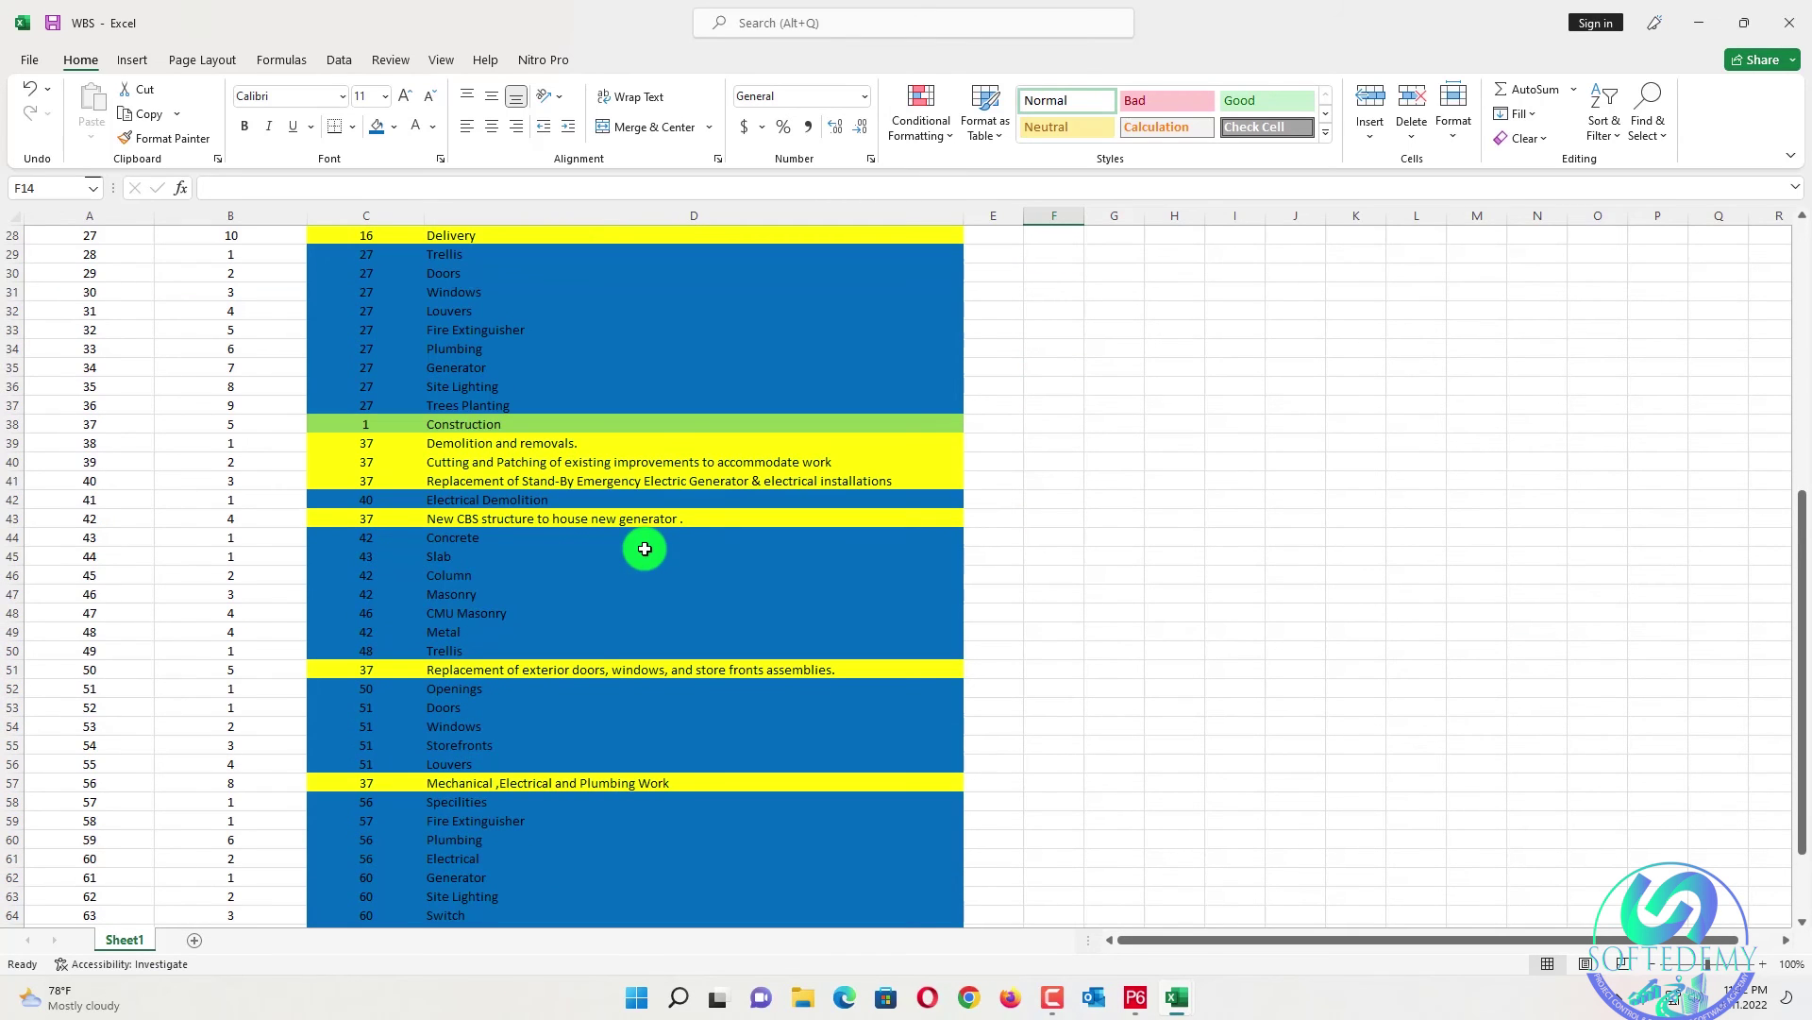
{"action": "scroll", "coordinate": [644, 548], "scroll_direction": "up", "scroll_amount": 9}
{"action": "scroll", "coordinate": [648, 548], "scroll_direction": "down", "scroll_amount": 18}
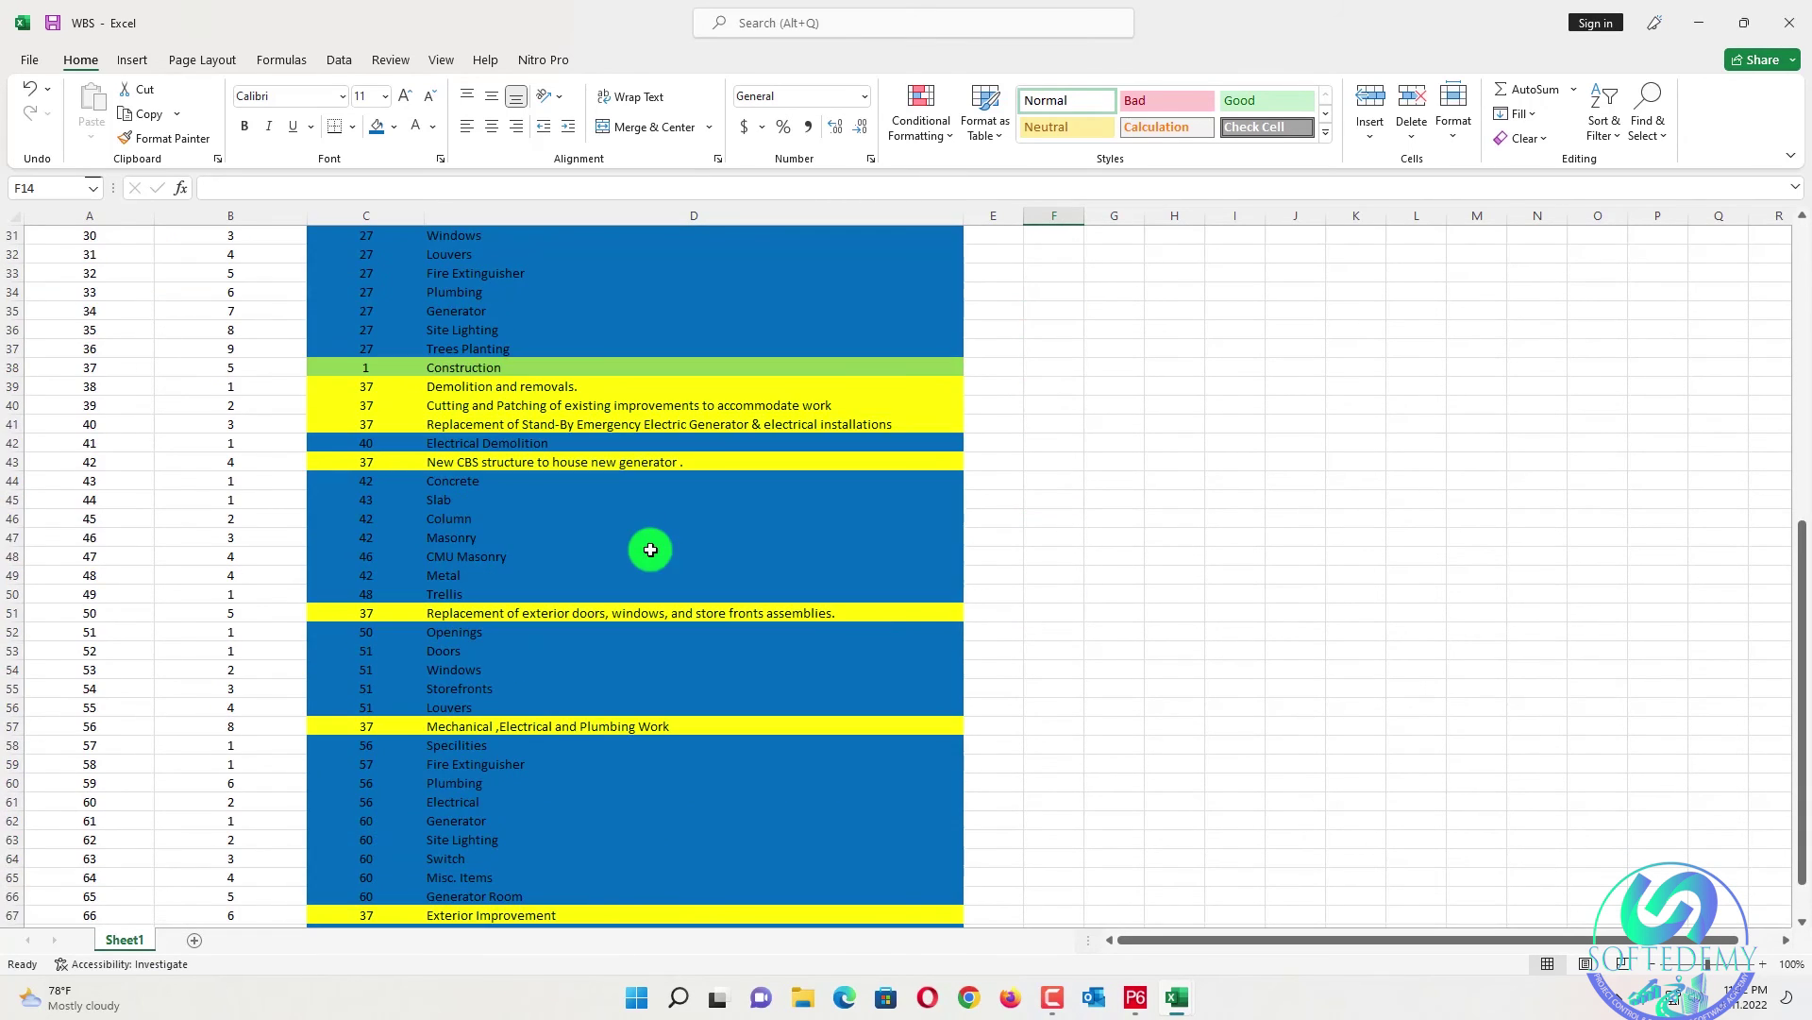
{"action": "scroll", "coordinate": [651, 551], "scroll_direction": "up", "scroll_amount": 6}
{"action": "scroll", "coordinate": [651, 551], "scroll_direction": "up", "scroll_amount": 1}
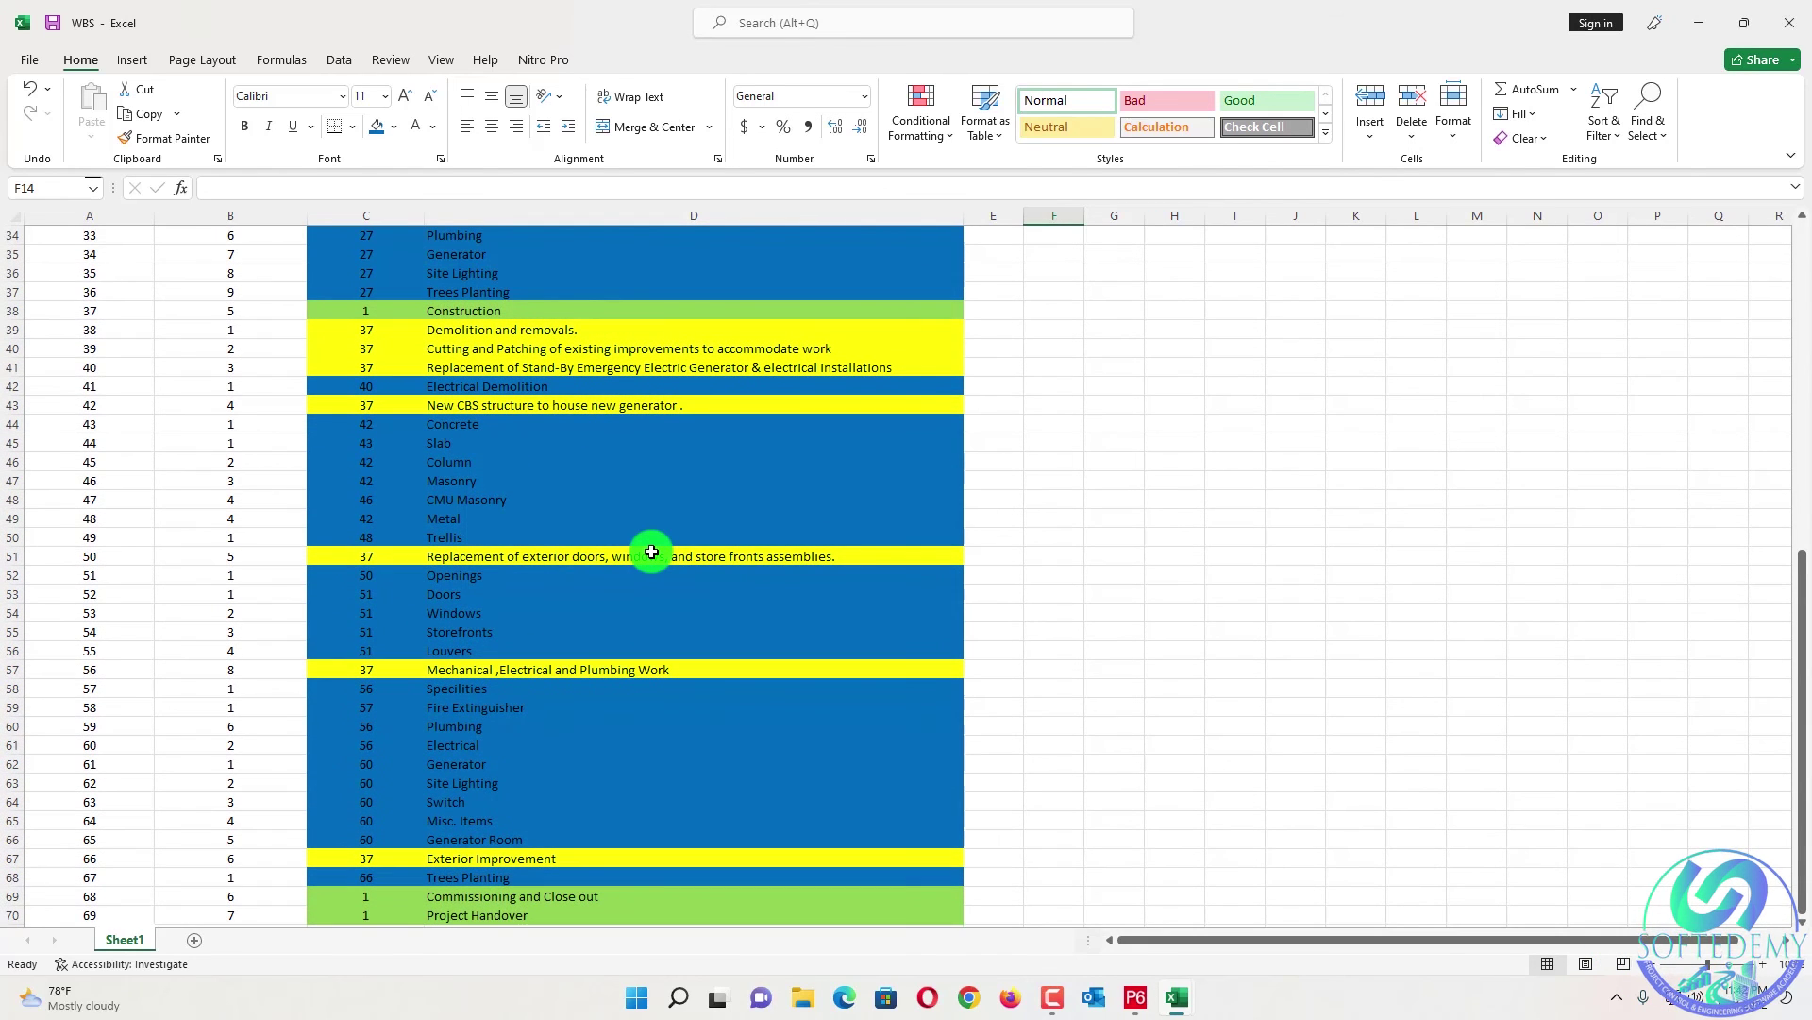
- Undo the clearing of the WBS filter and the blue fill of the filtered cells
{"action": "scroll", "coordinate": [652, 551], "scroll_direction": "up", "scroll_amount": 3}
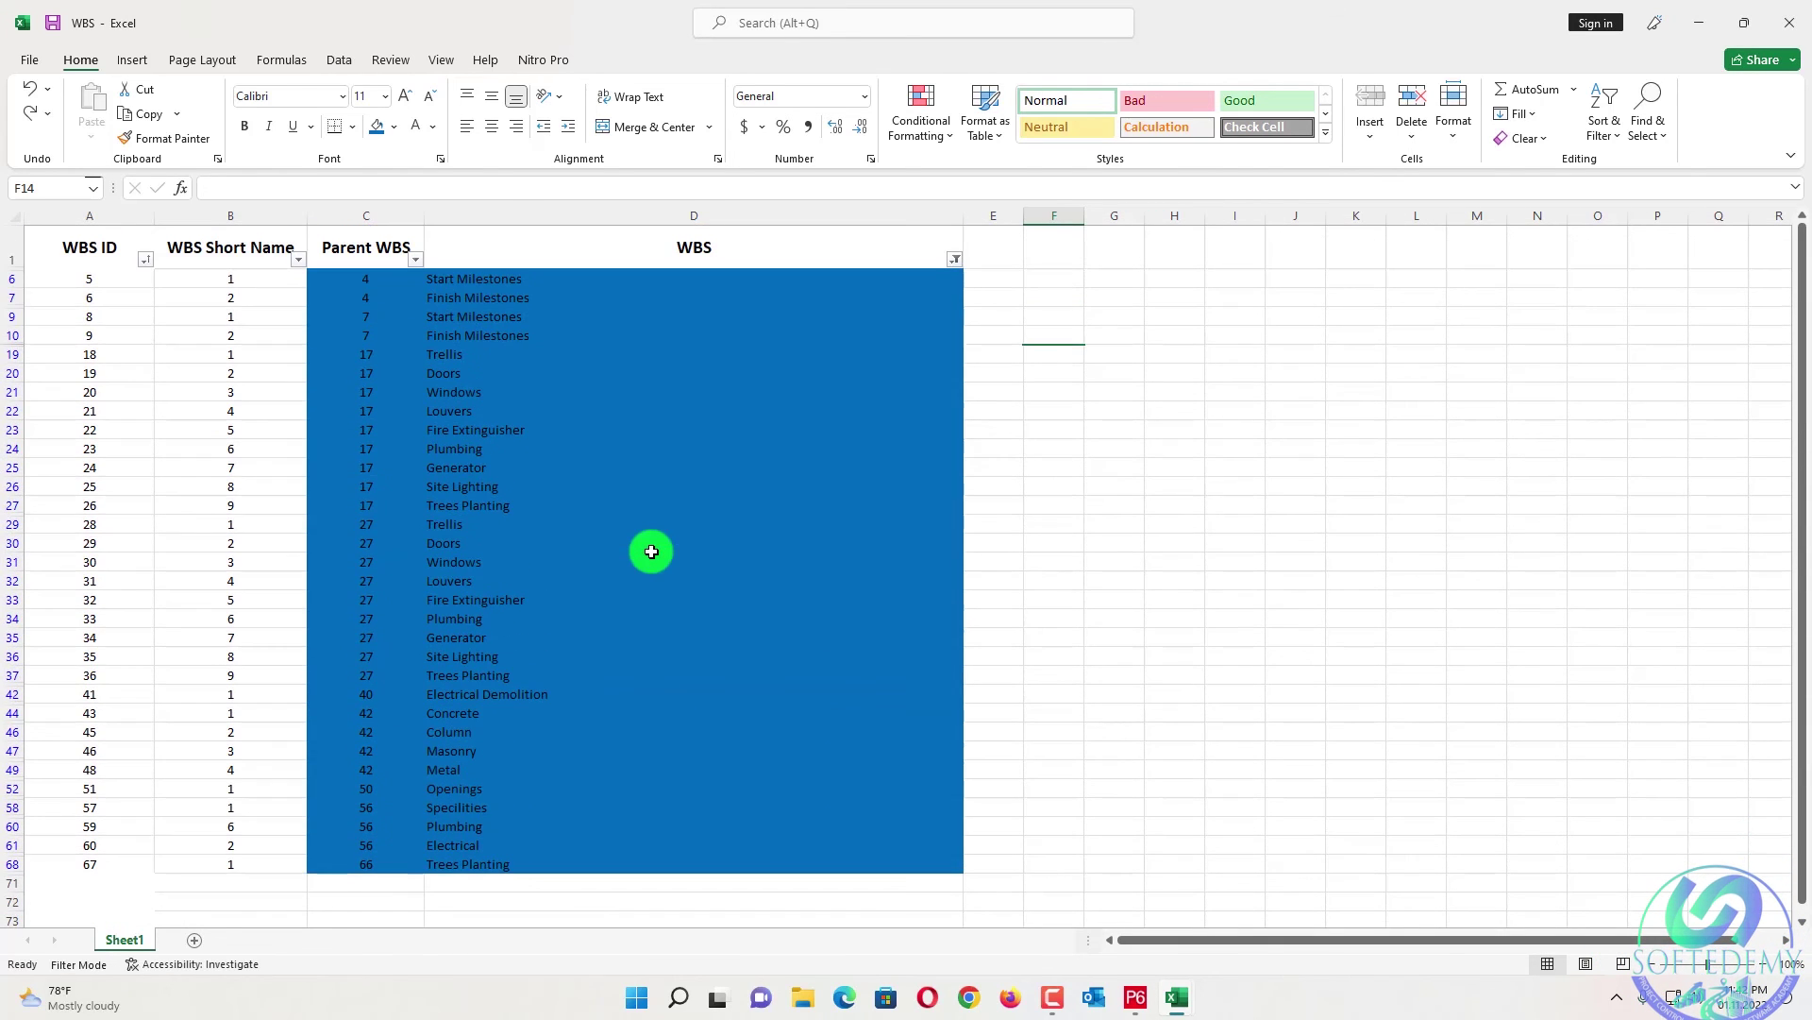
{"action": "key", "text": "ctrl+c"}
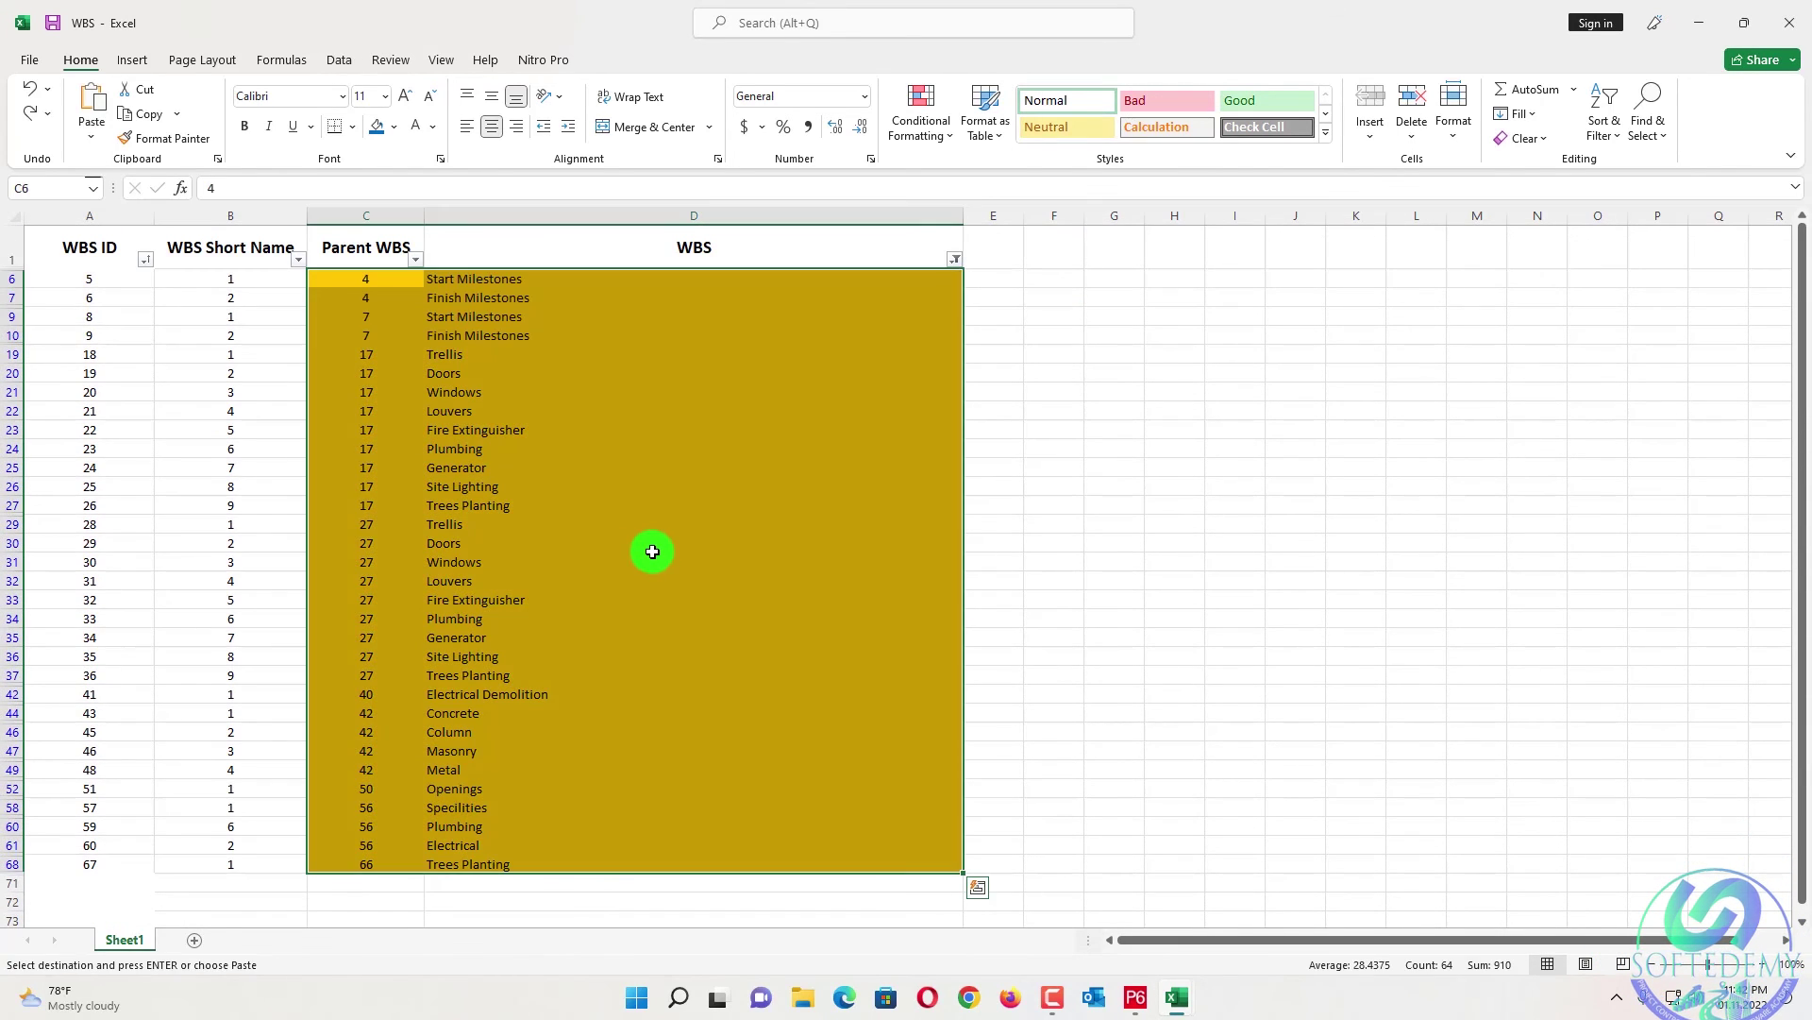
{"action": "left_click", "coordinate": [1172, 334]}
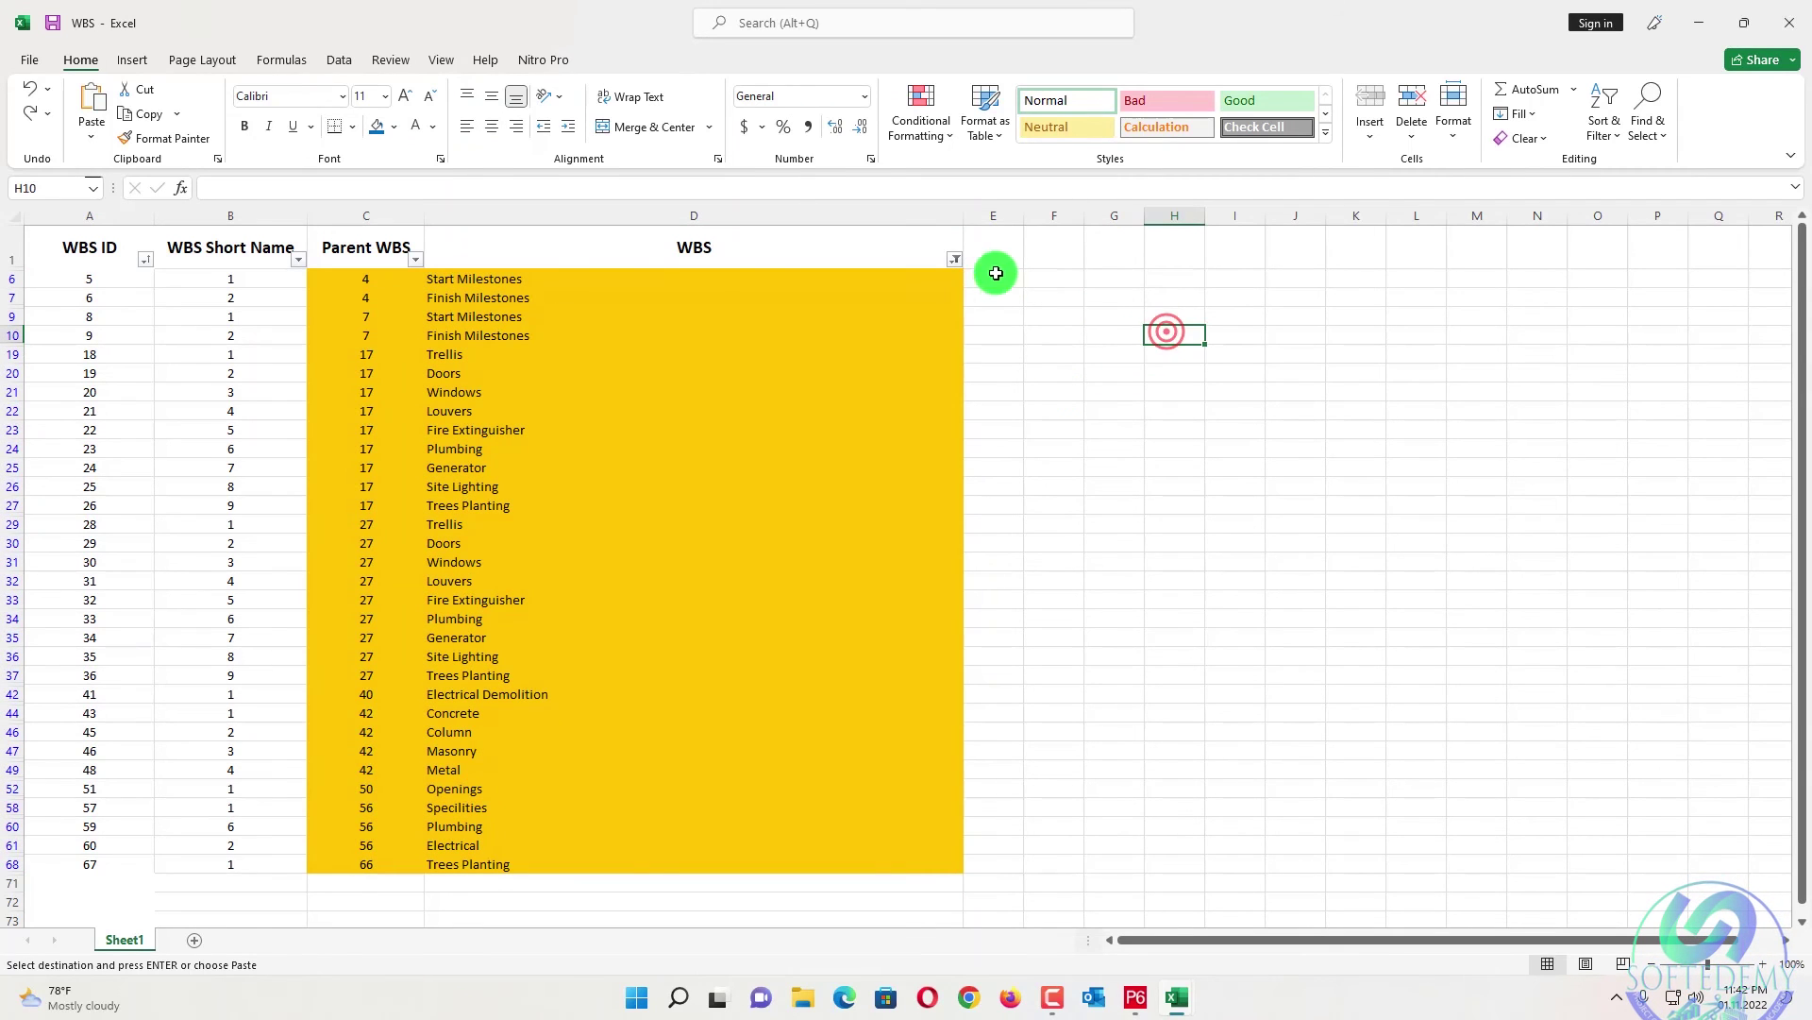
- Select the filtered Parent WBS and WBS cells, check the colour filter options, and fill the cells with standard orange
{"action": "left_click", "coordinate": [400, 293]}
{"action": "key", "text": "ctrl+v"}
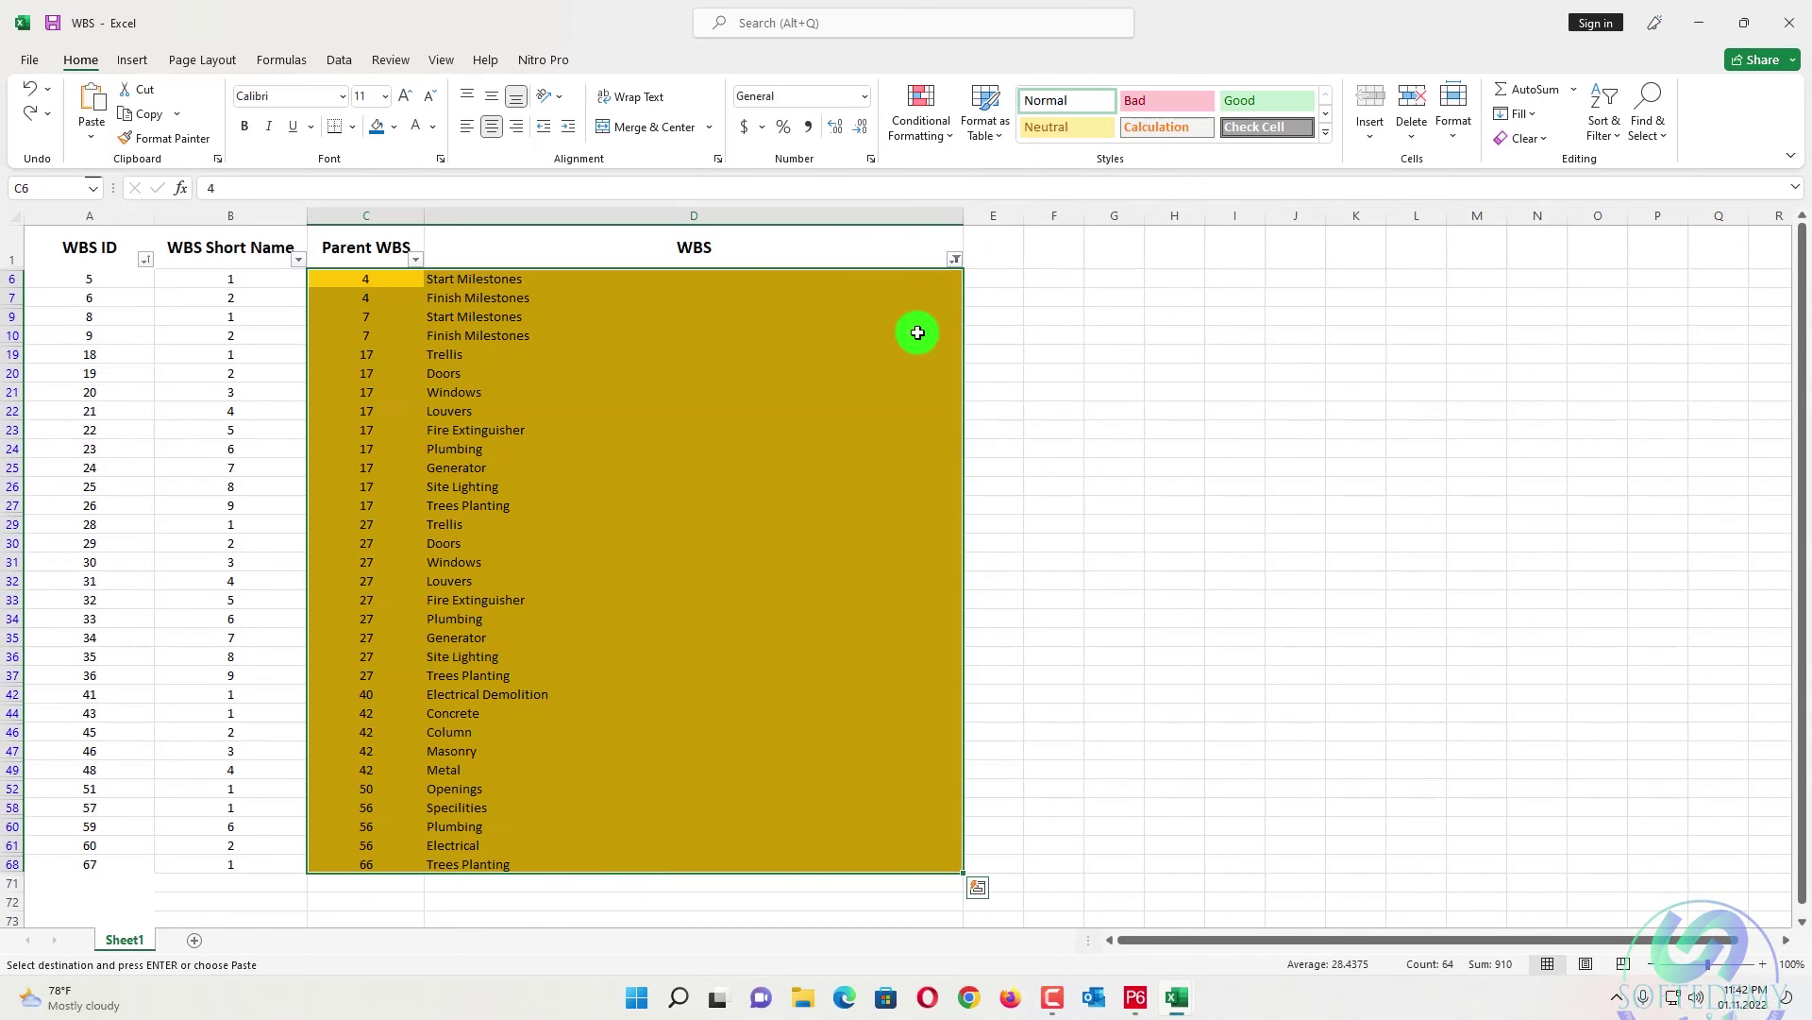
{"action": "left_click", "coordinate": [951, 264]}
{"action": "mouse_move", "coordinate": [812, 411]}
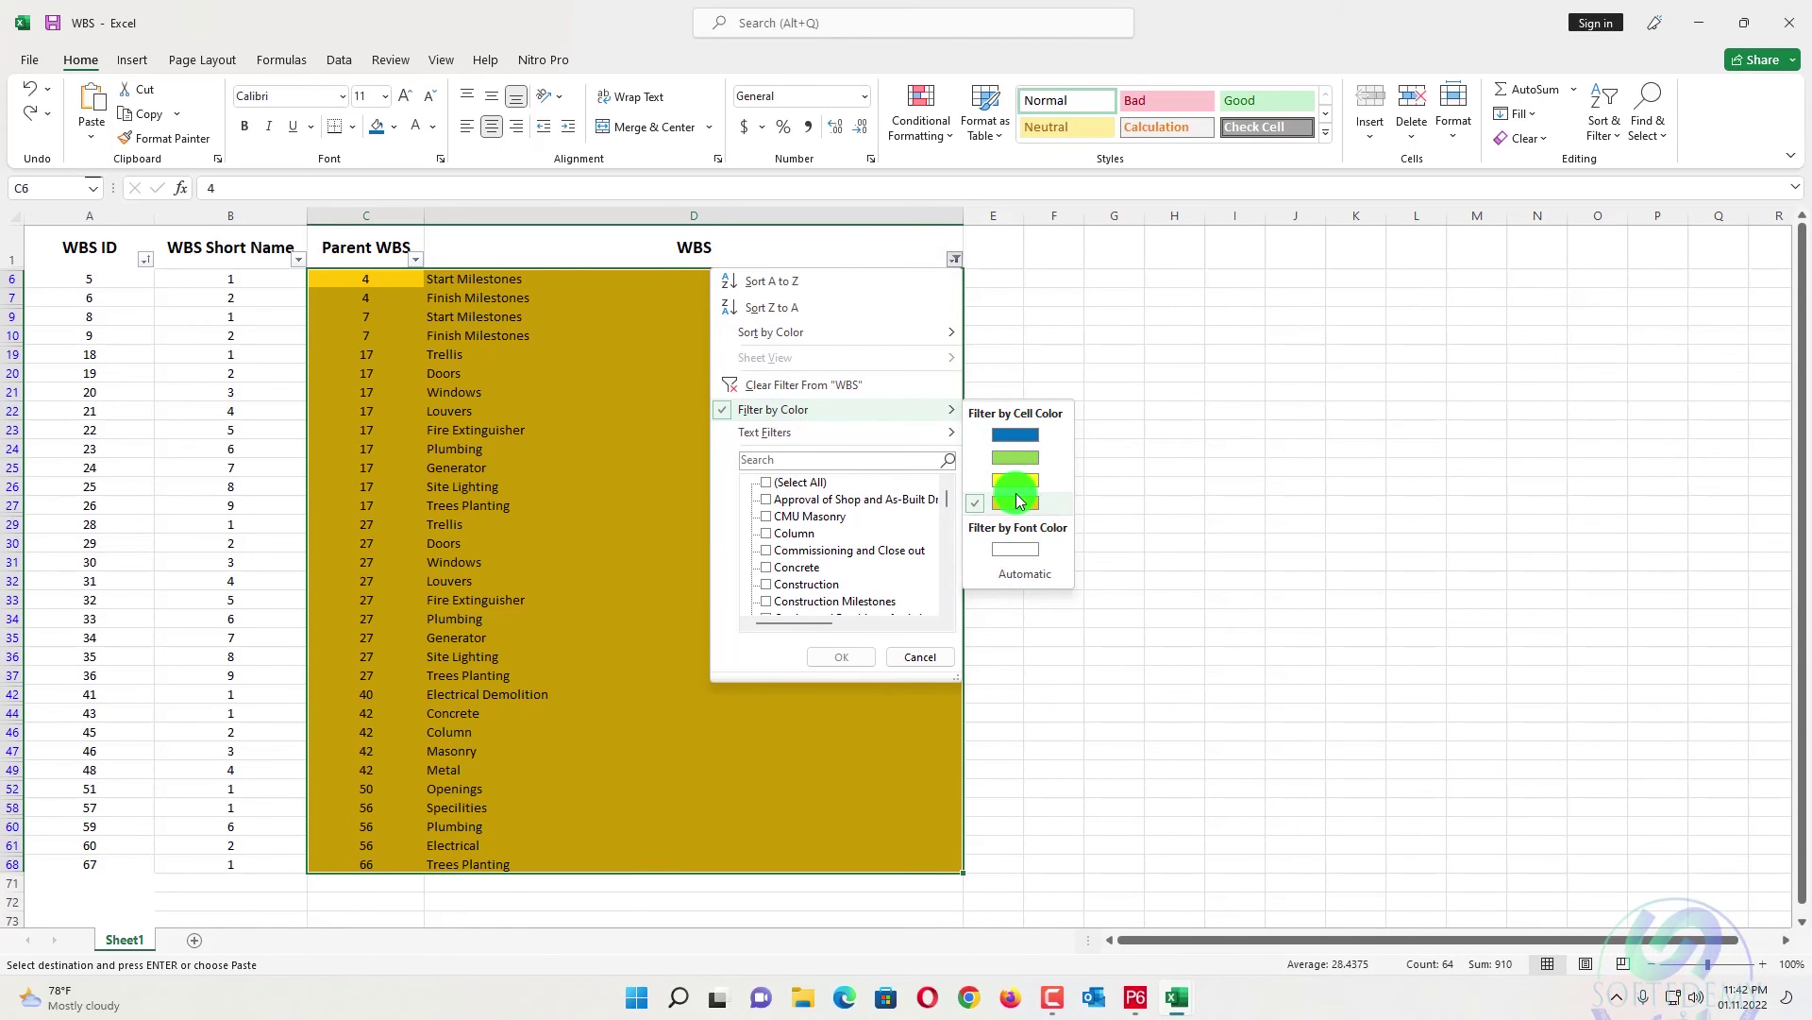
{"action": "left_click", "coordinate": [1161, 454]}
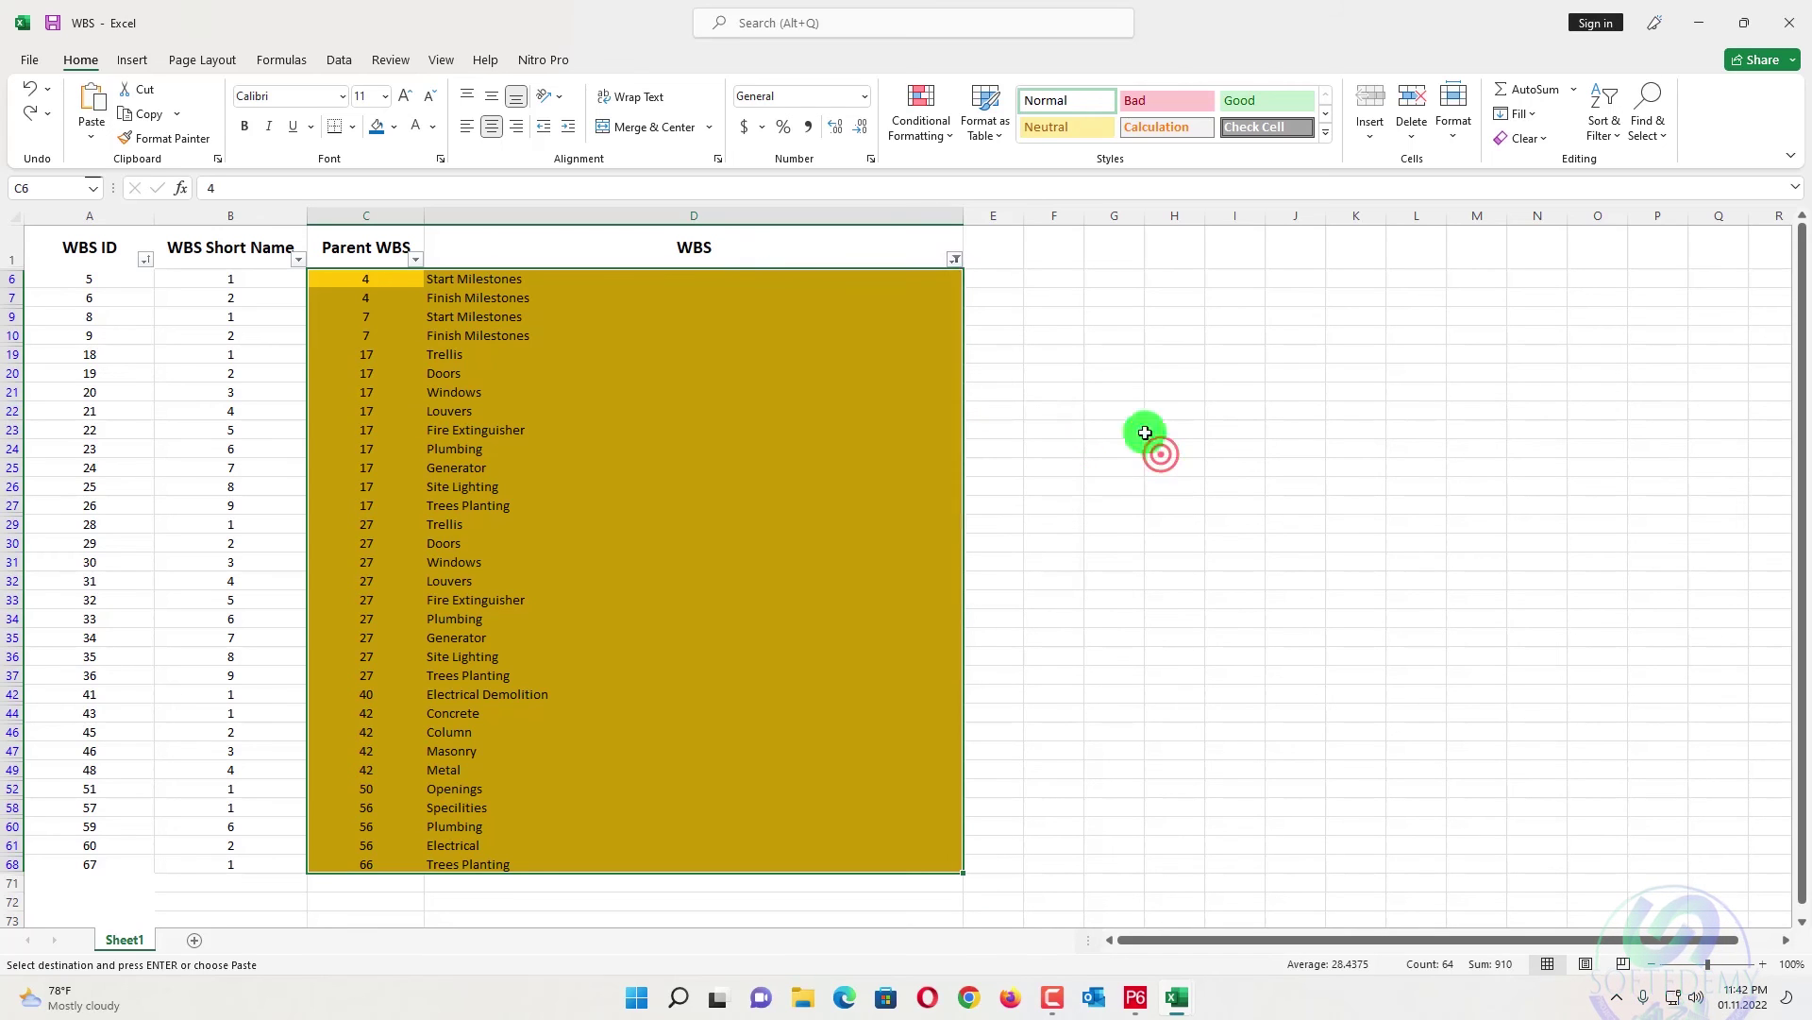
{"action": "left_click", "coordinate": [394, 127]}
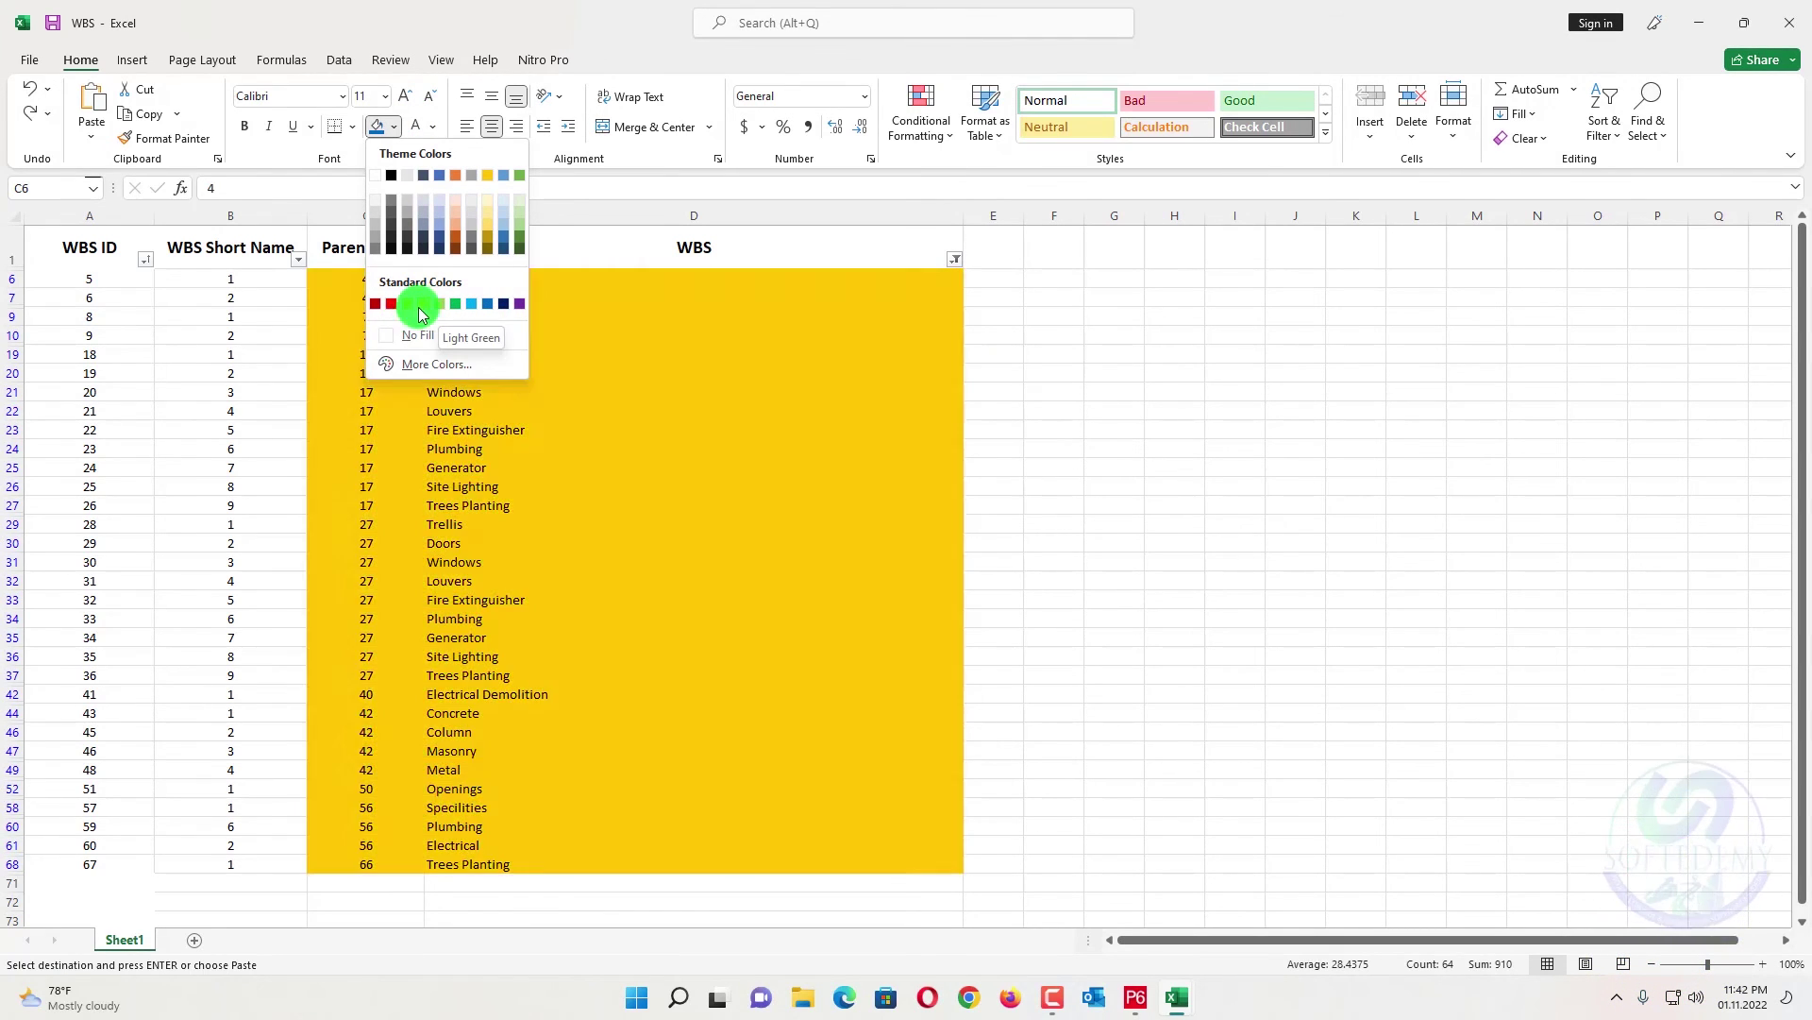
{"action": "left_click", "coordinate": [407, 304]}
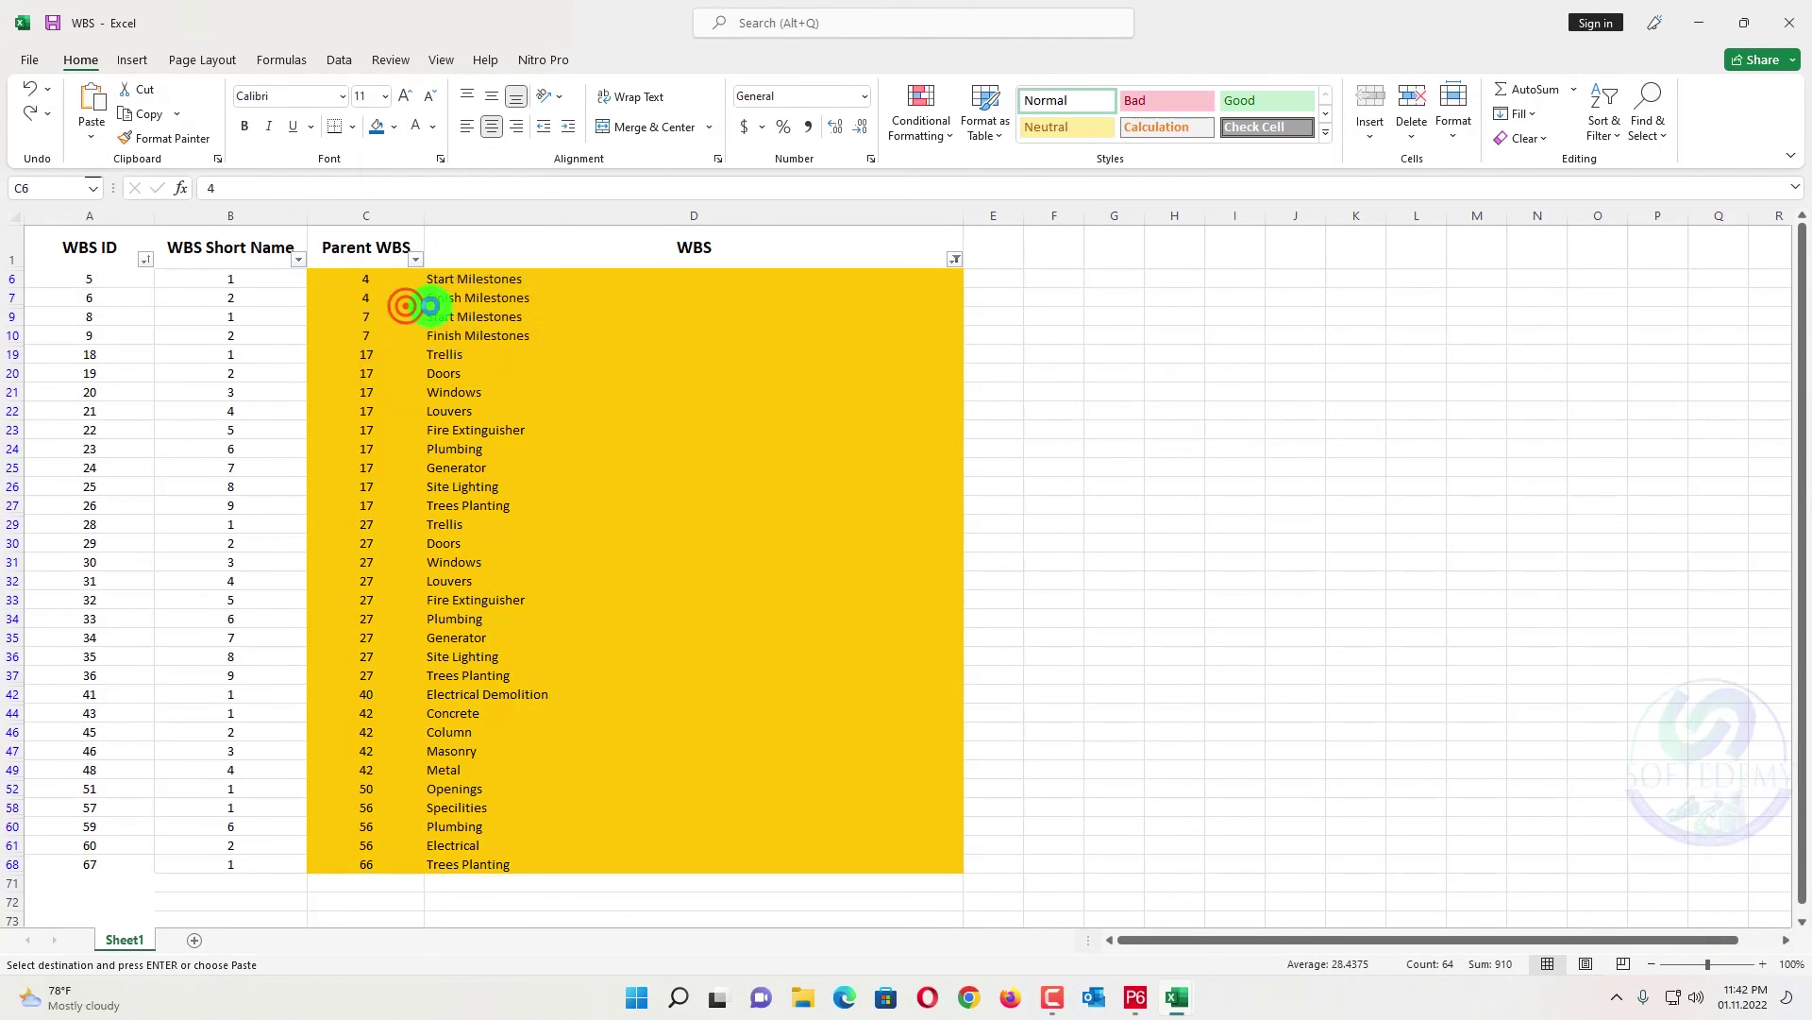
{"action": "left_click", "coordinate": [1052, 314]}
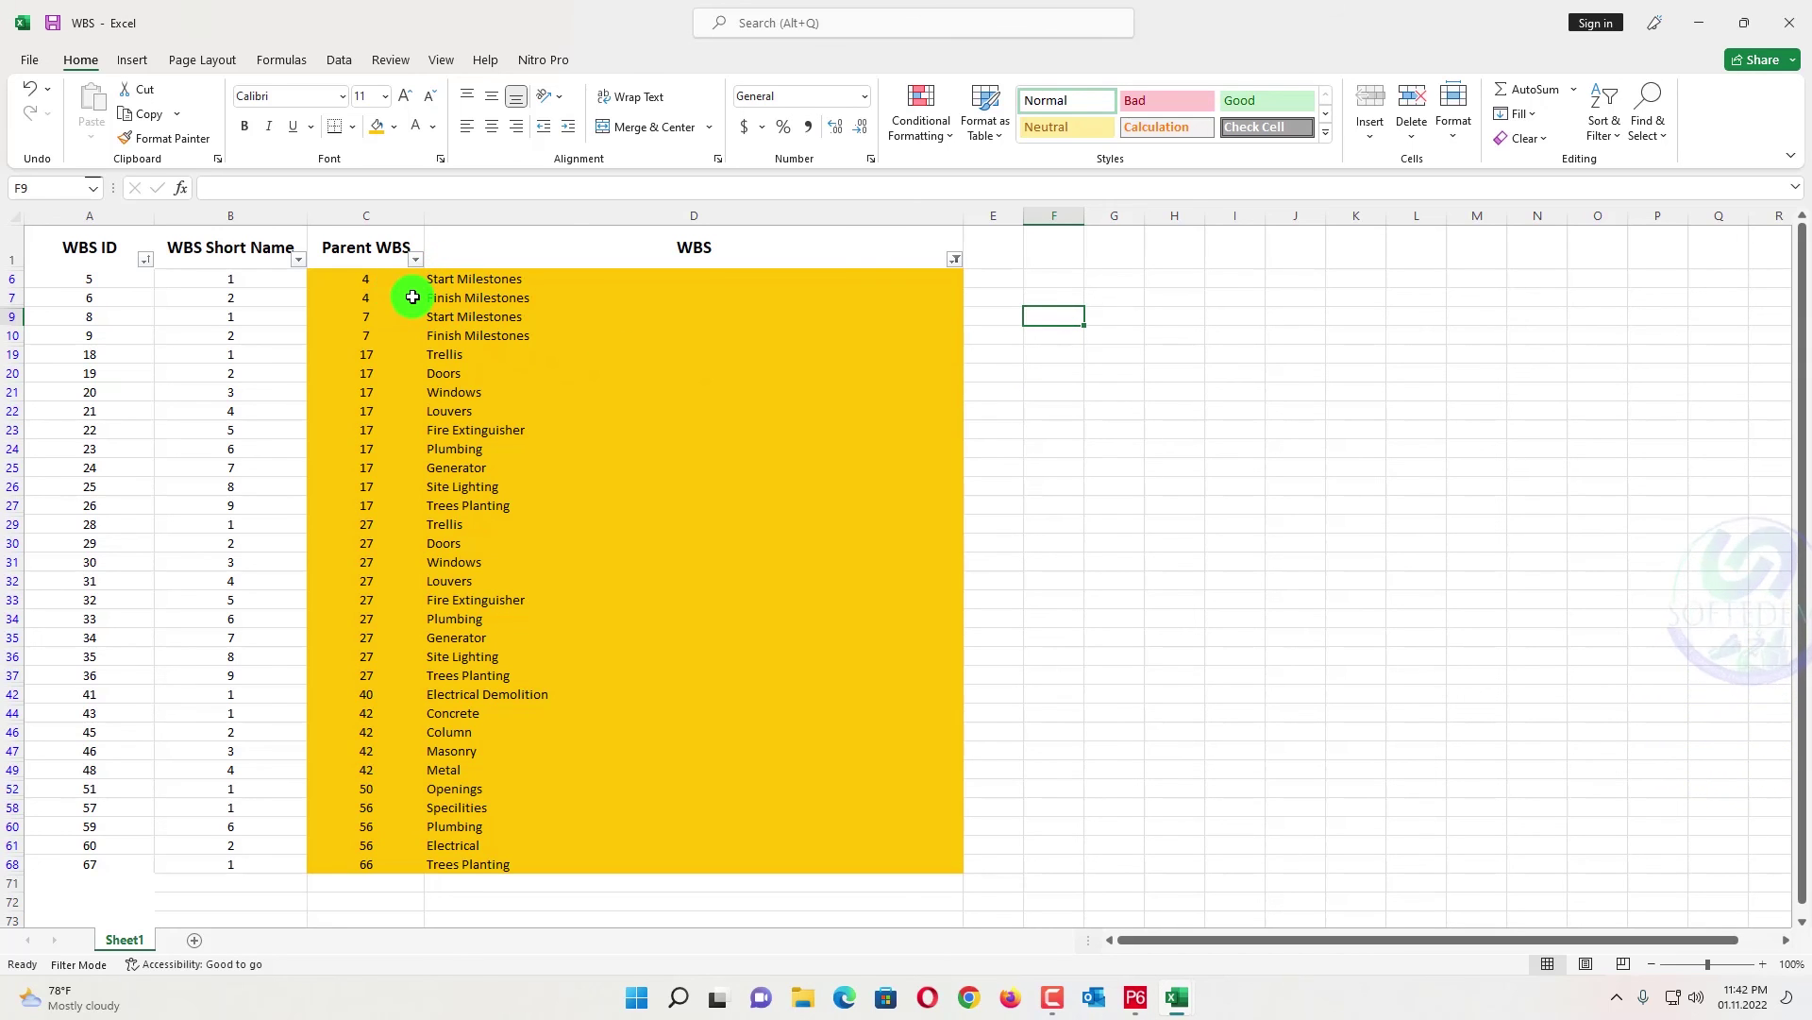
- Switch back to Primavera P6 to compare its WBS level colours with the filtered Excel rows
{"action": "key", "text": "alt+Tab"}
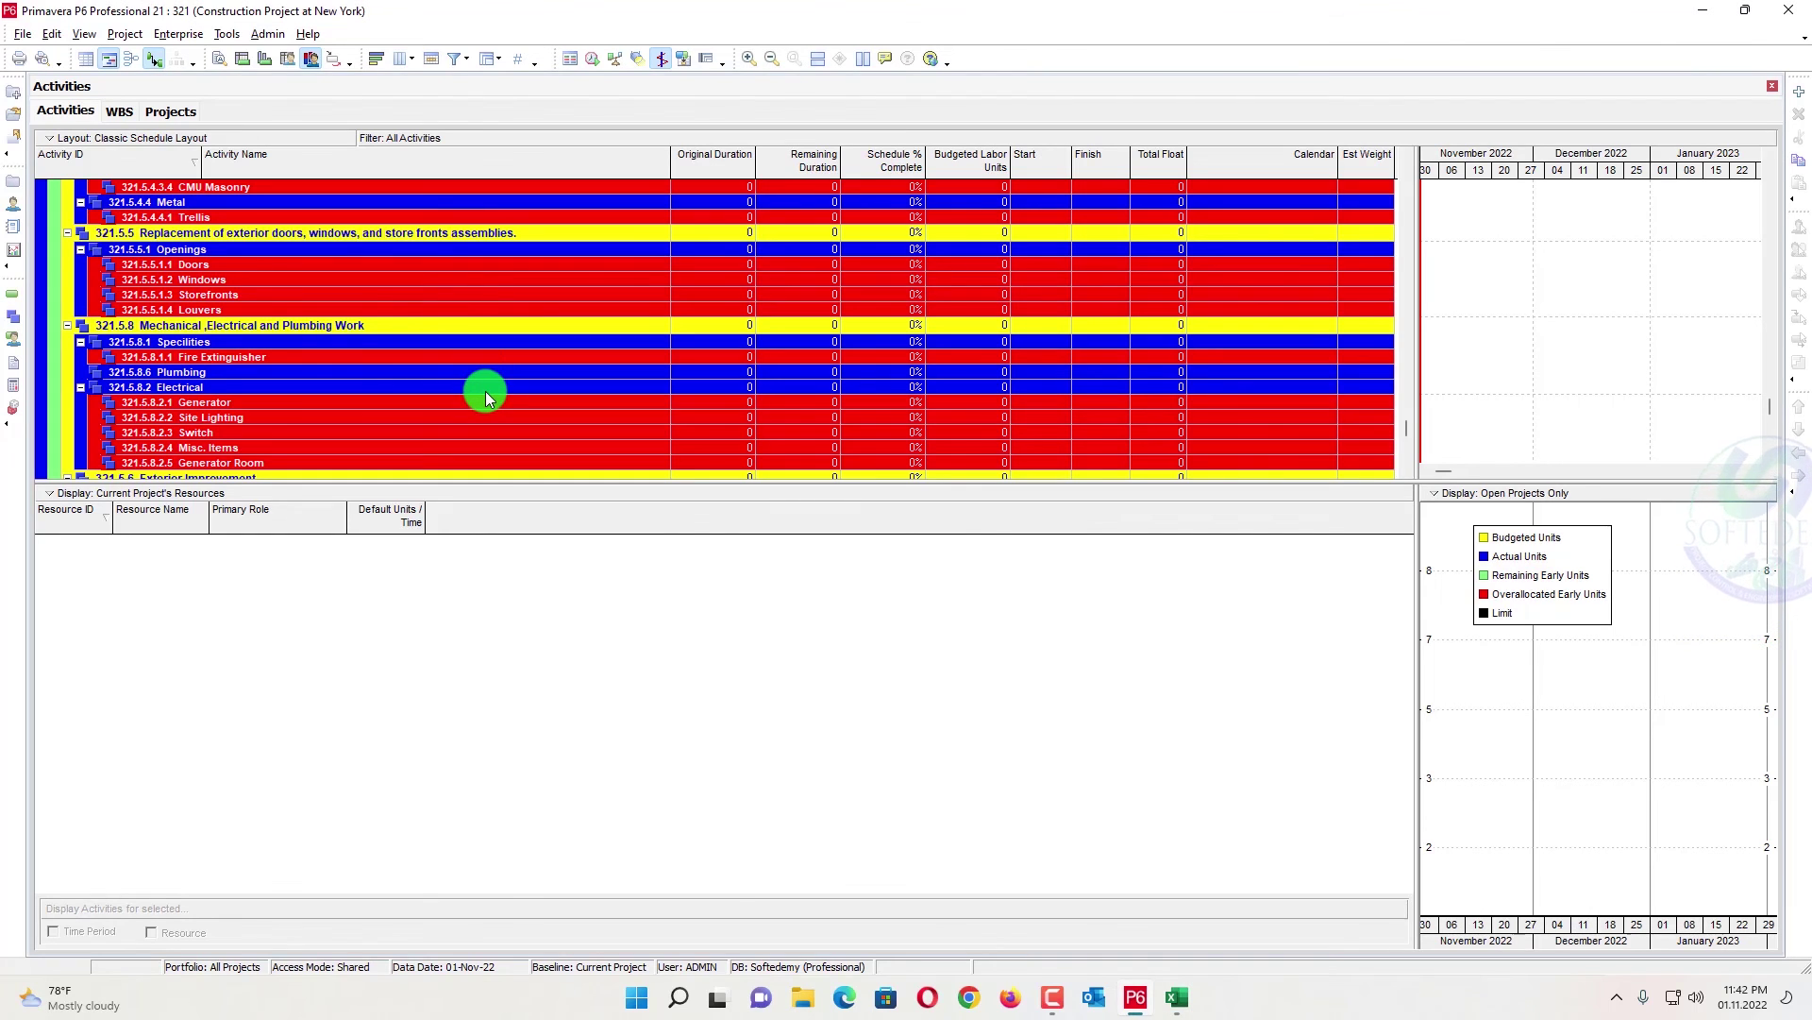